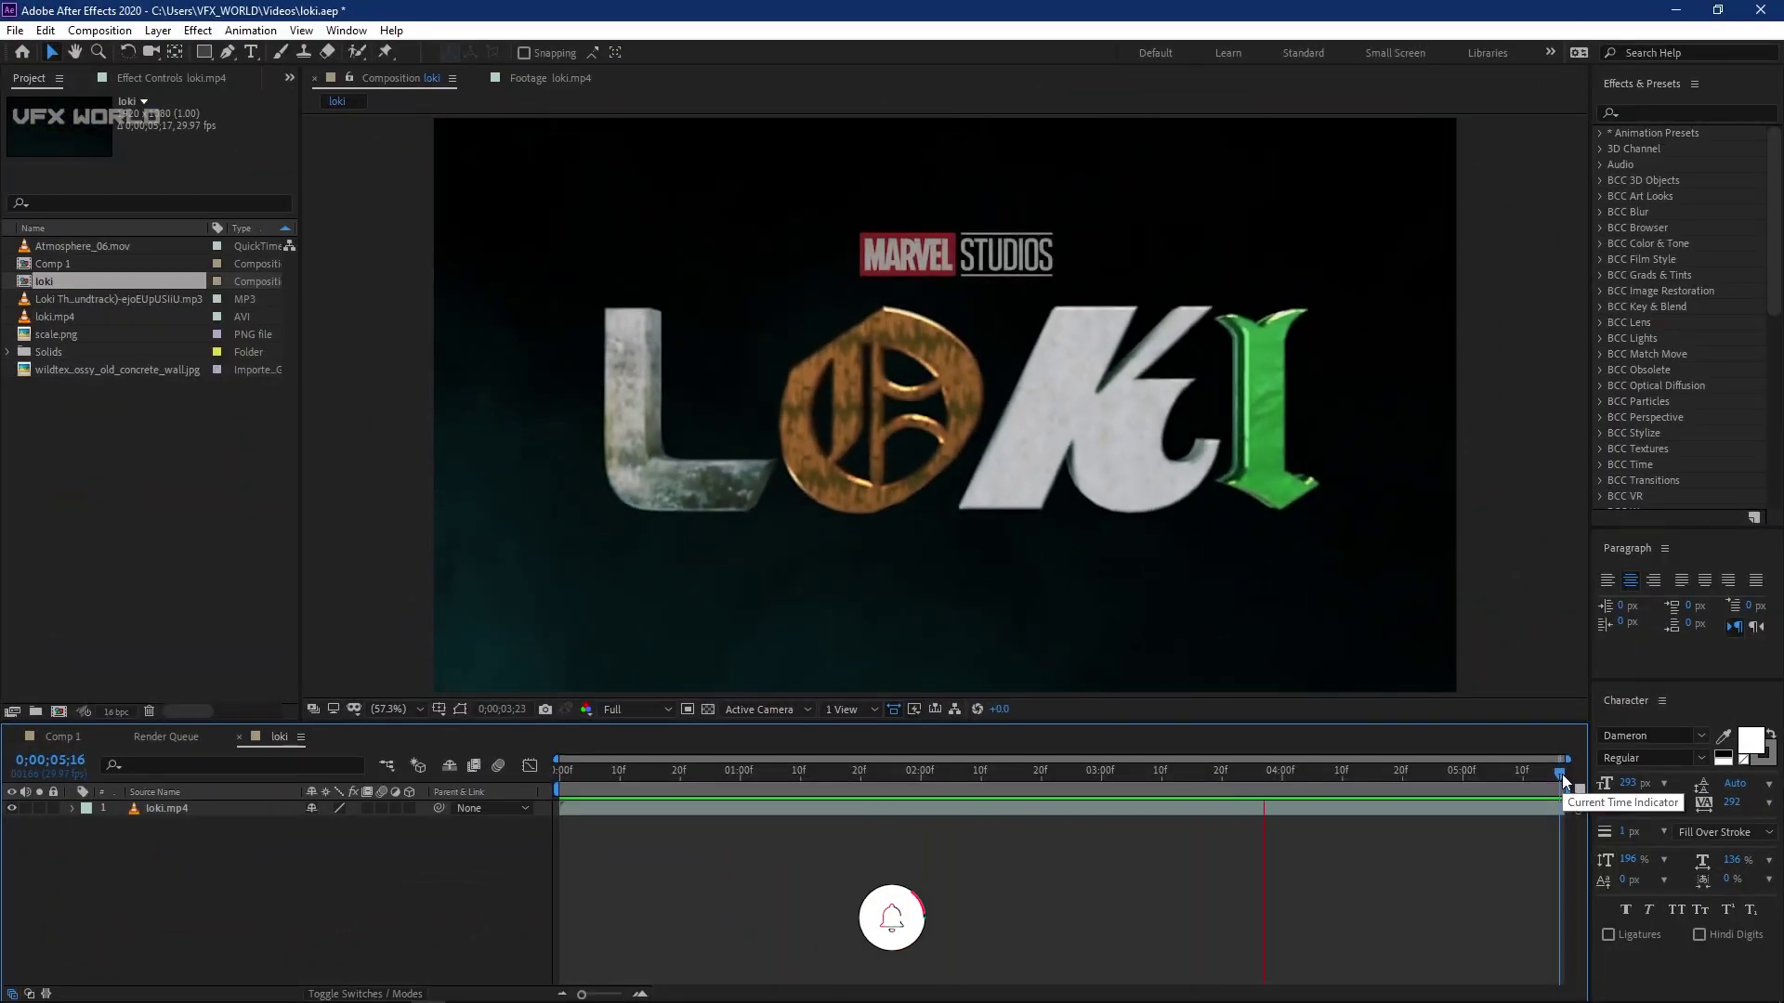
- Play back and scrub through the finished LOKI title animation in its composition
left_click_drag(1563, 773, 1505, 771)
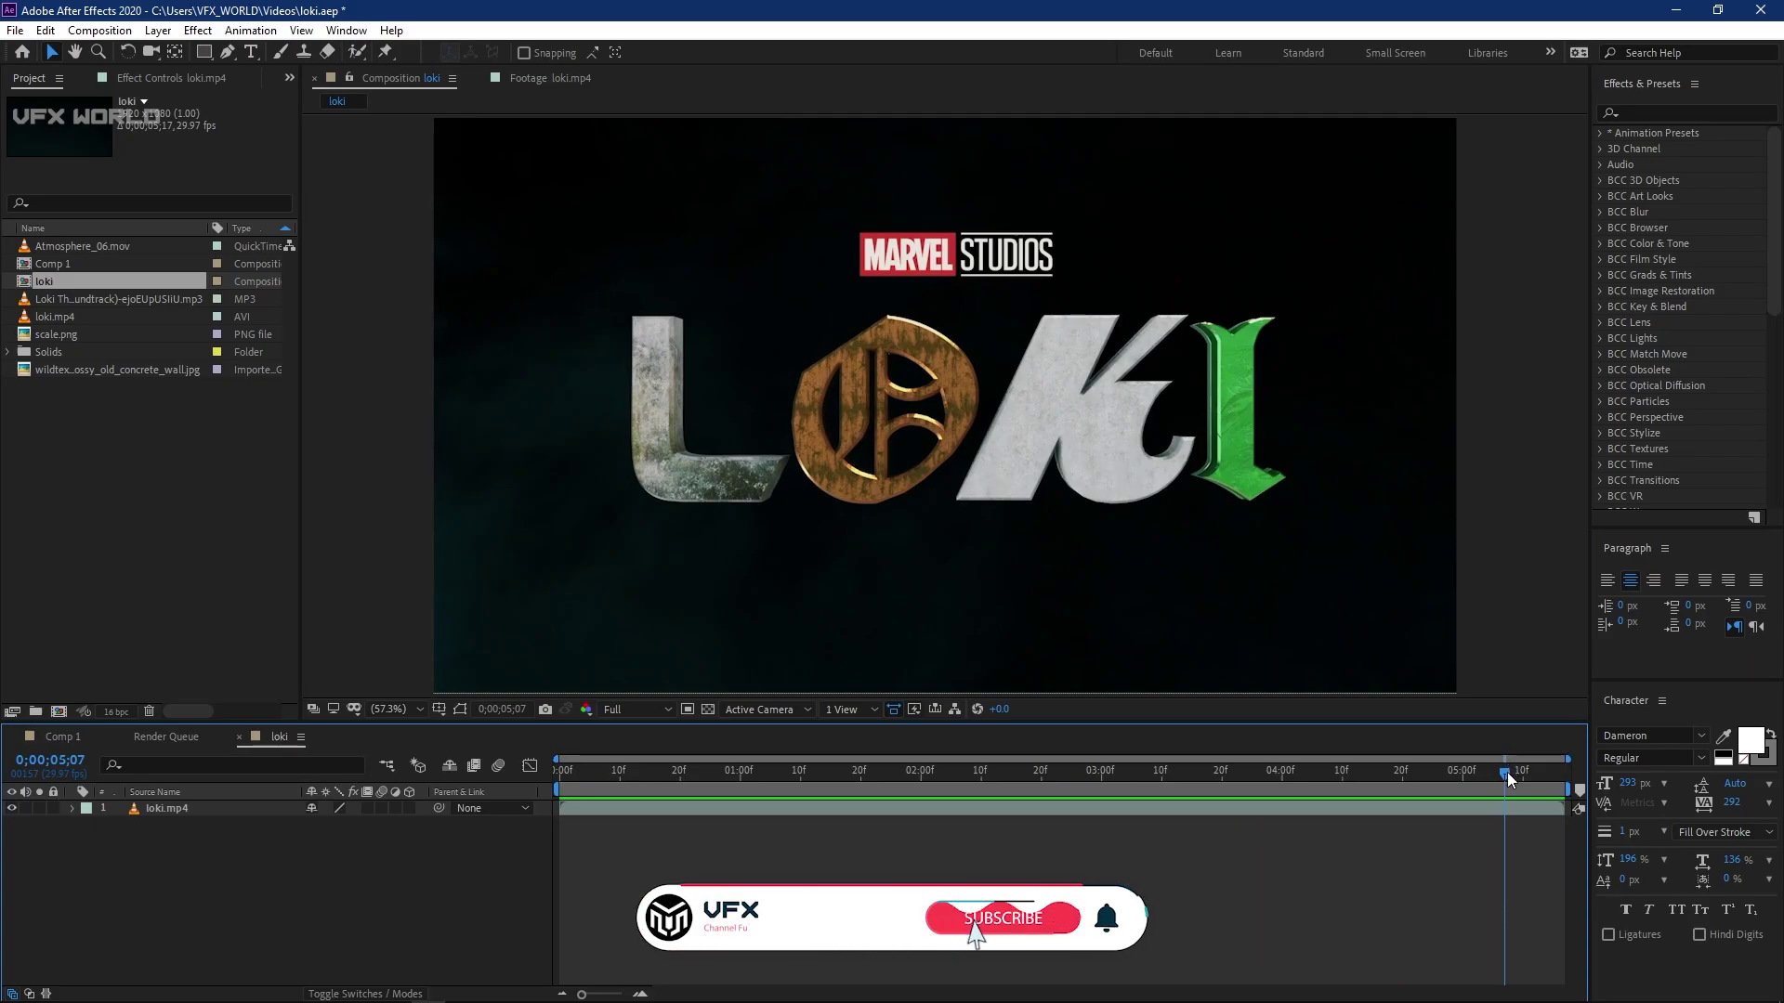
key("space")
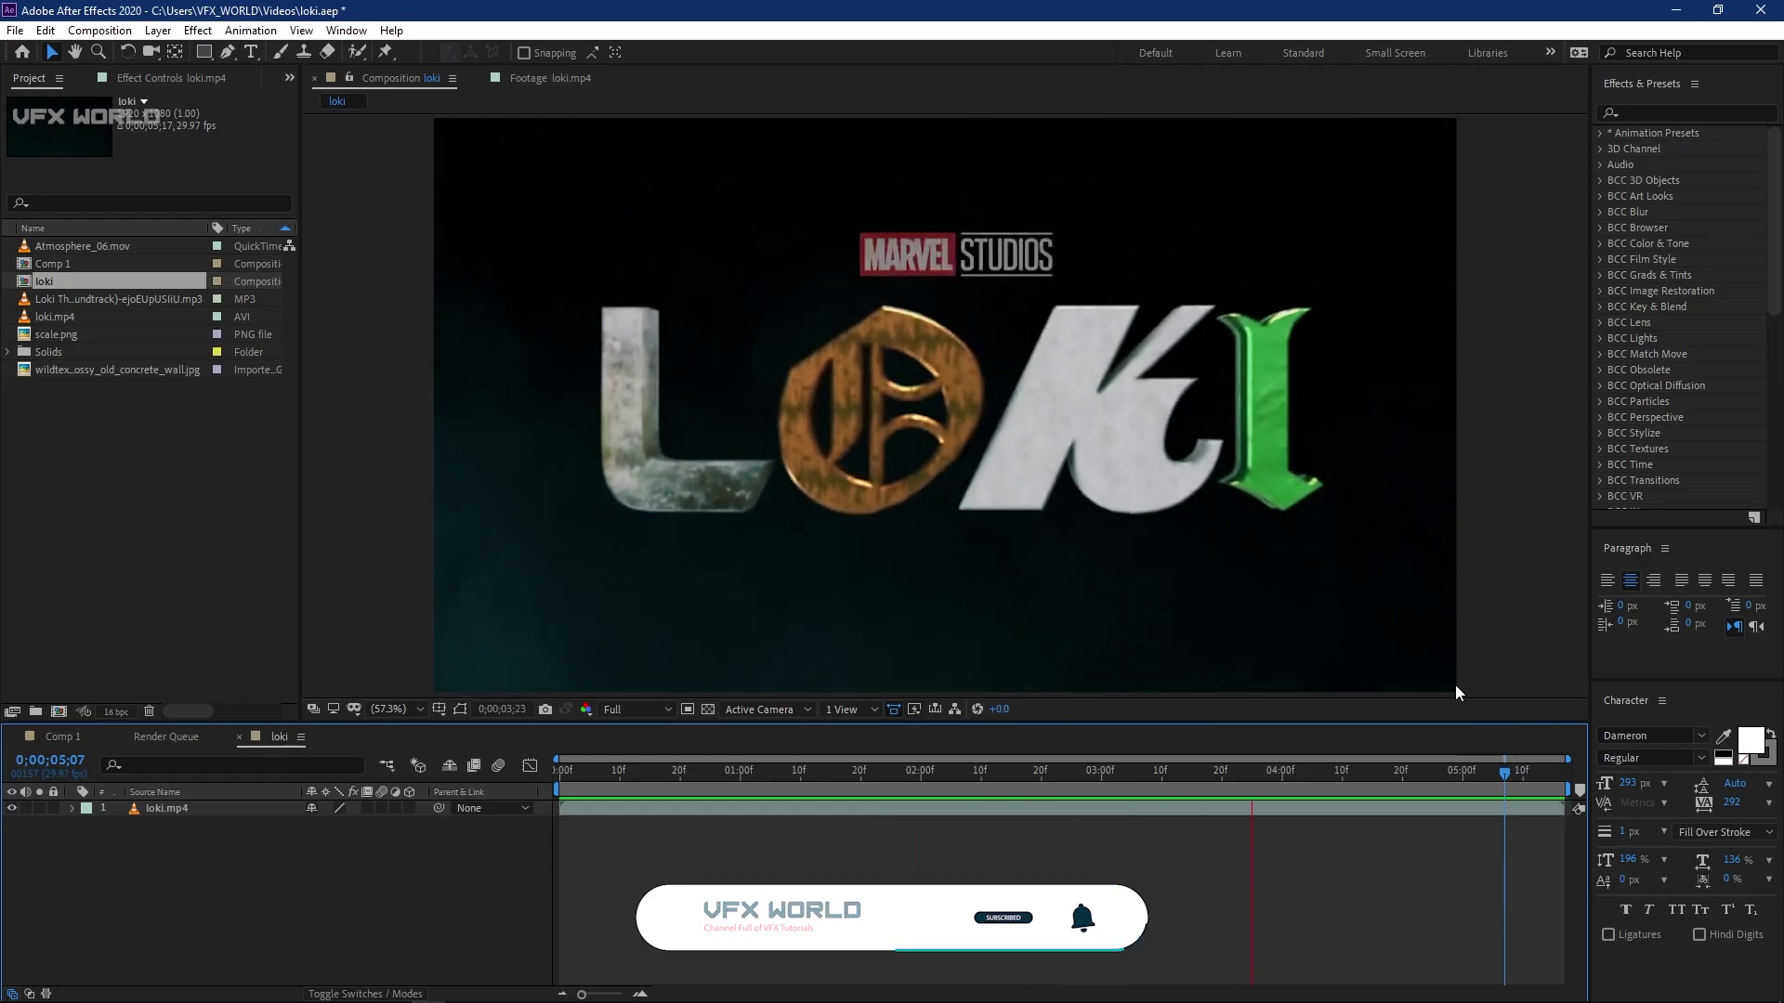
left_click_drag(938, 772, 1546, 772)
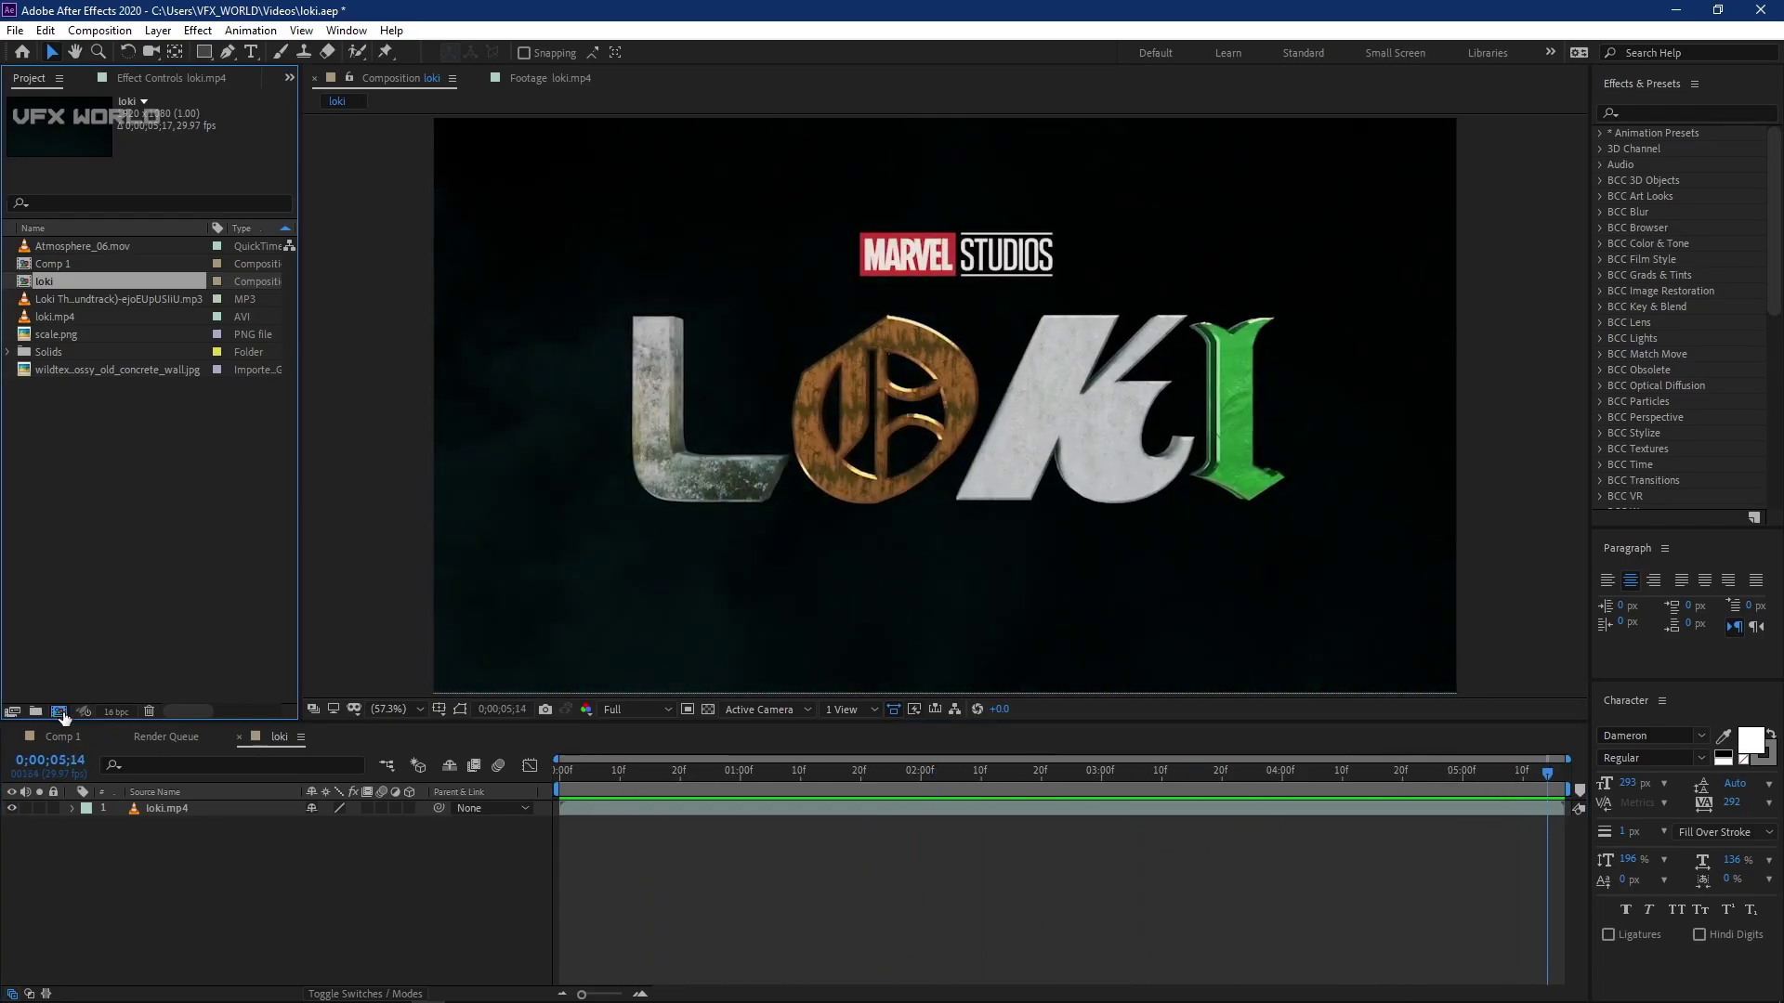
- Create a new 1280 x 720 composition named loki
left_click(58, 712)
left_click(834, 318)
type("1280")
key("Tab")
type("720")
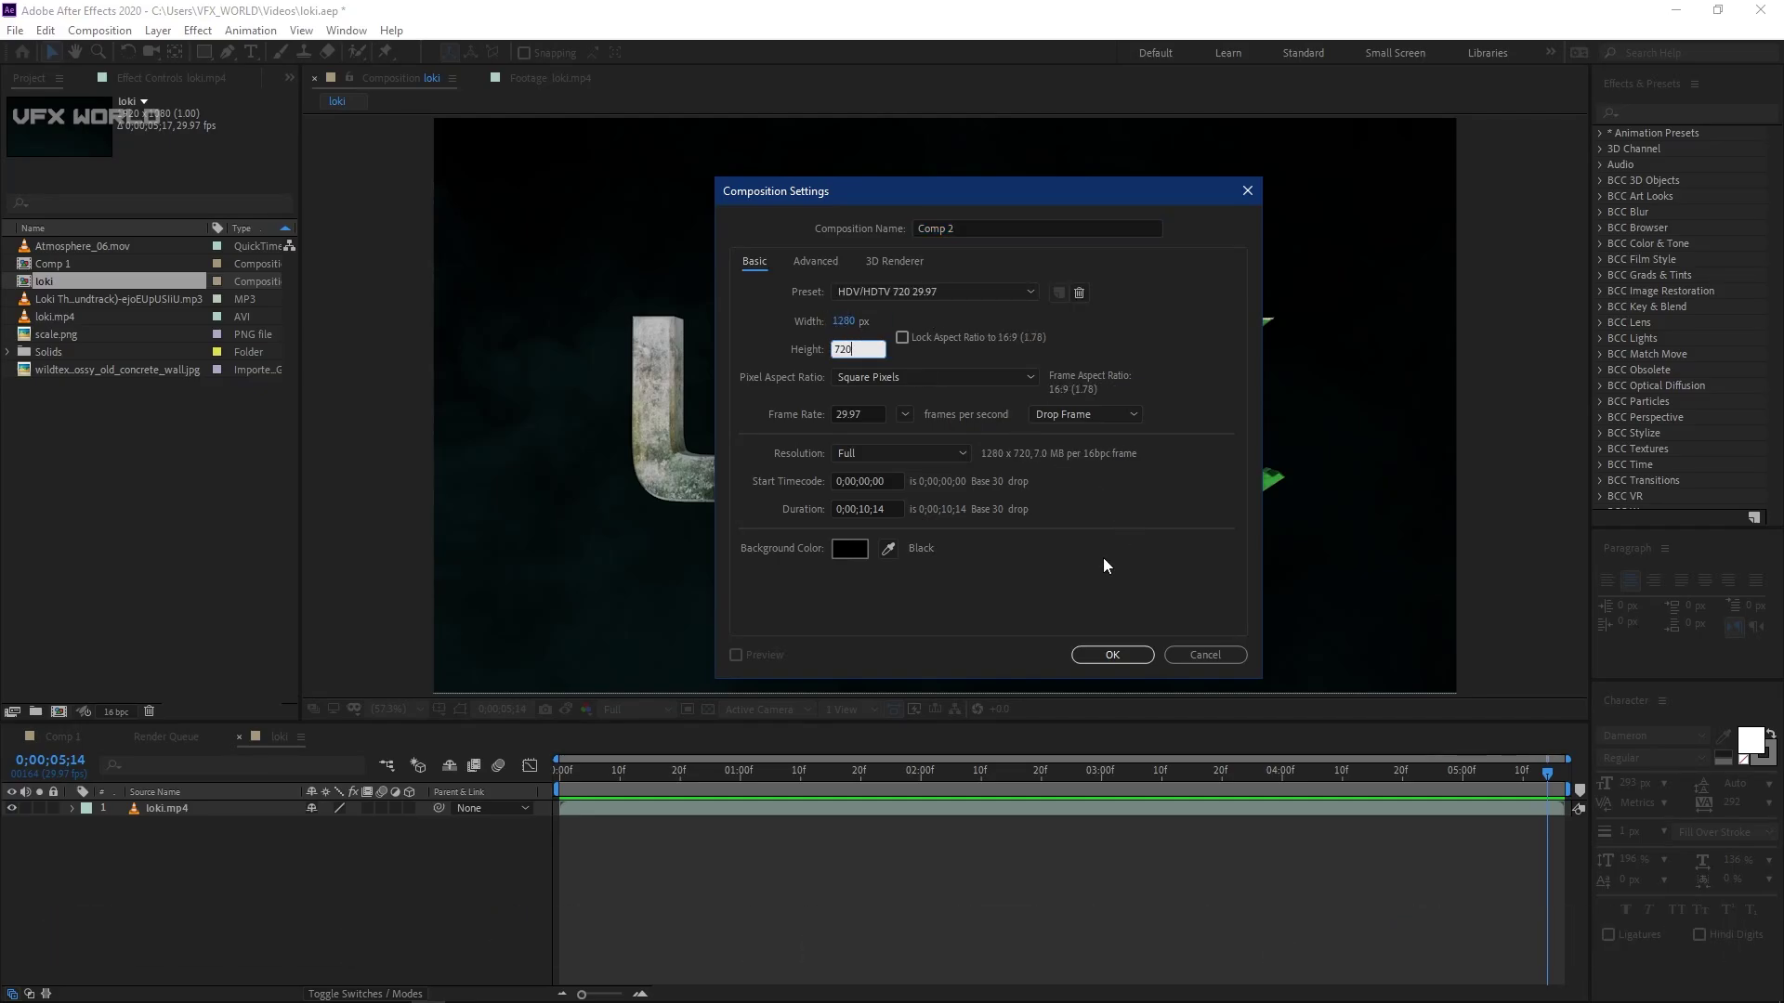
left_click(970, 223)
type("loki")
left_click(1113, 656)
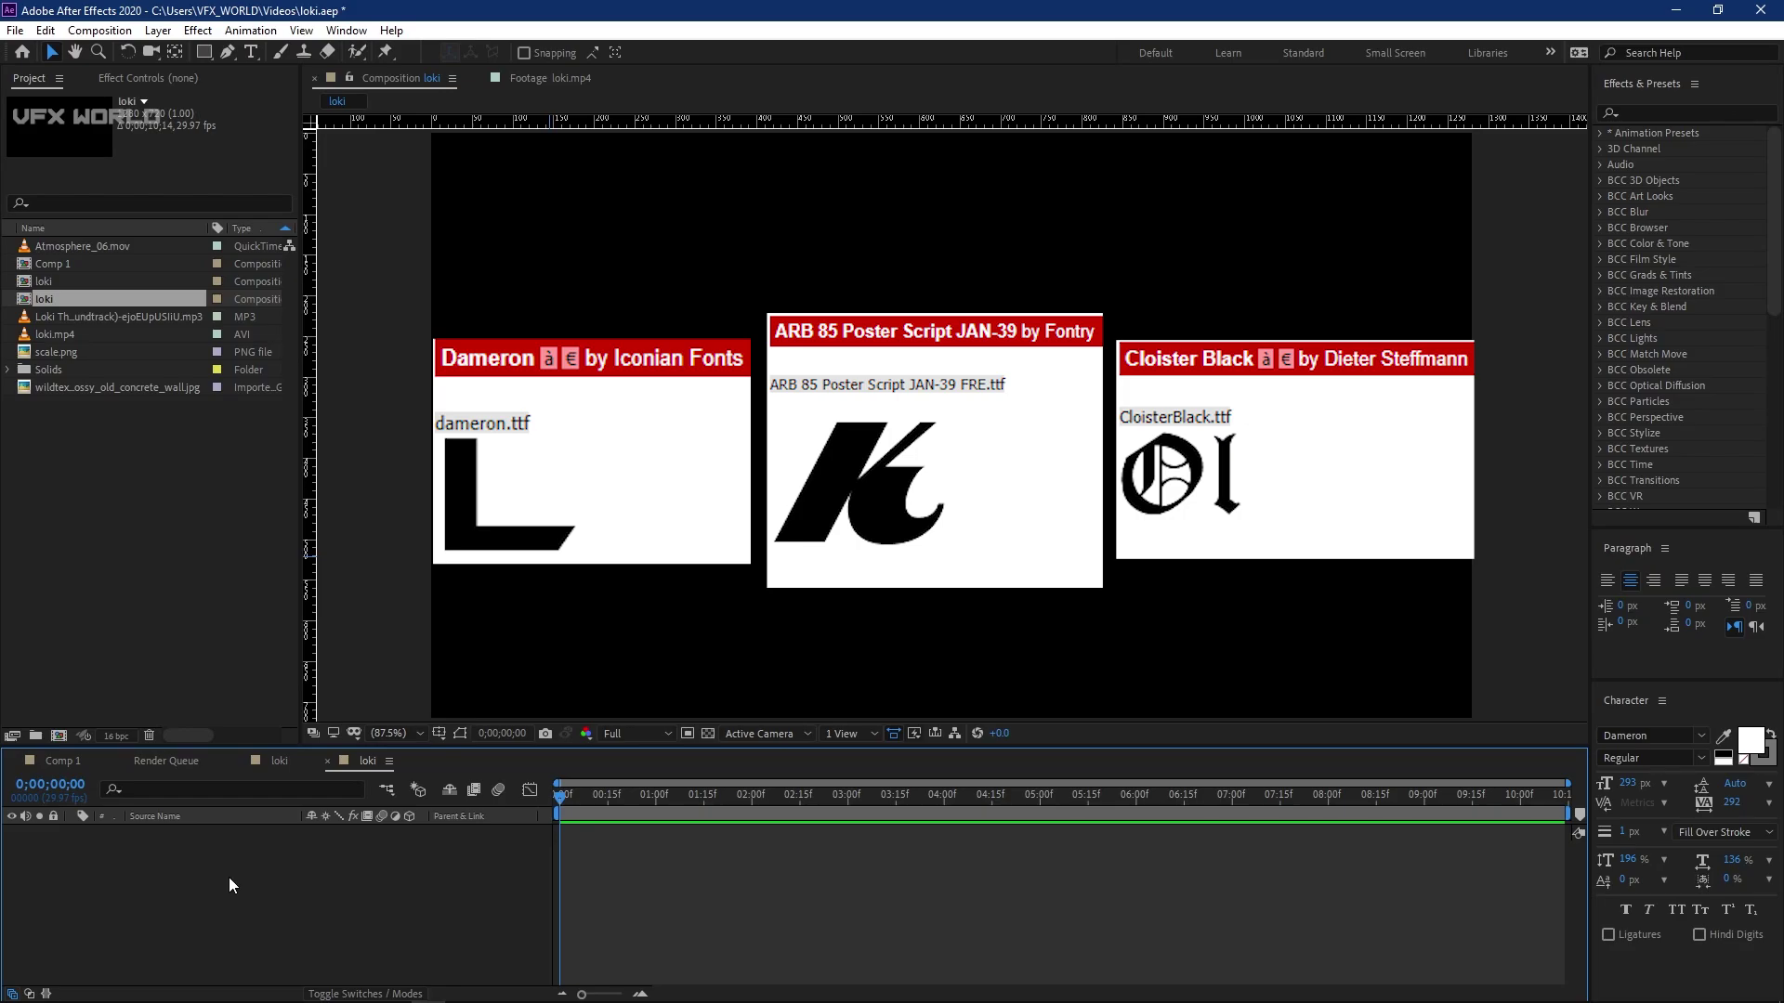
- Add a text layer with the letter L in Dameron and place it in the left part of the frame at mid-height
key("ctrl+t")
left_click(623, 376)
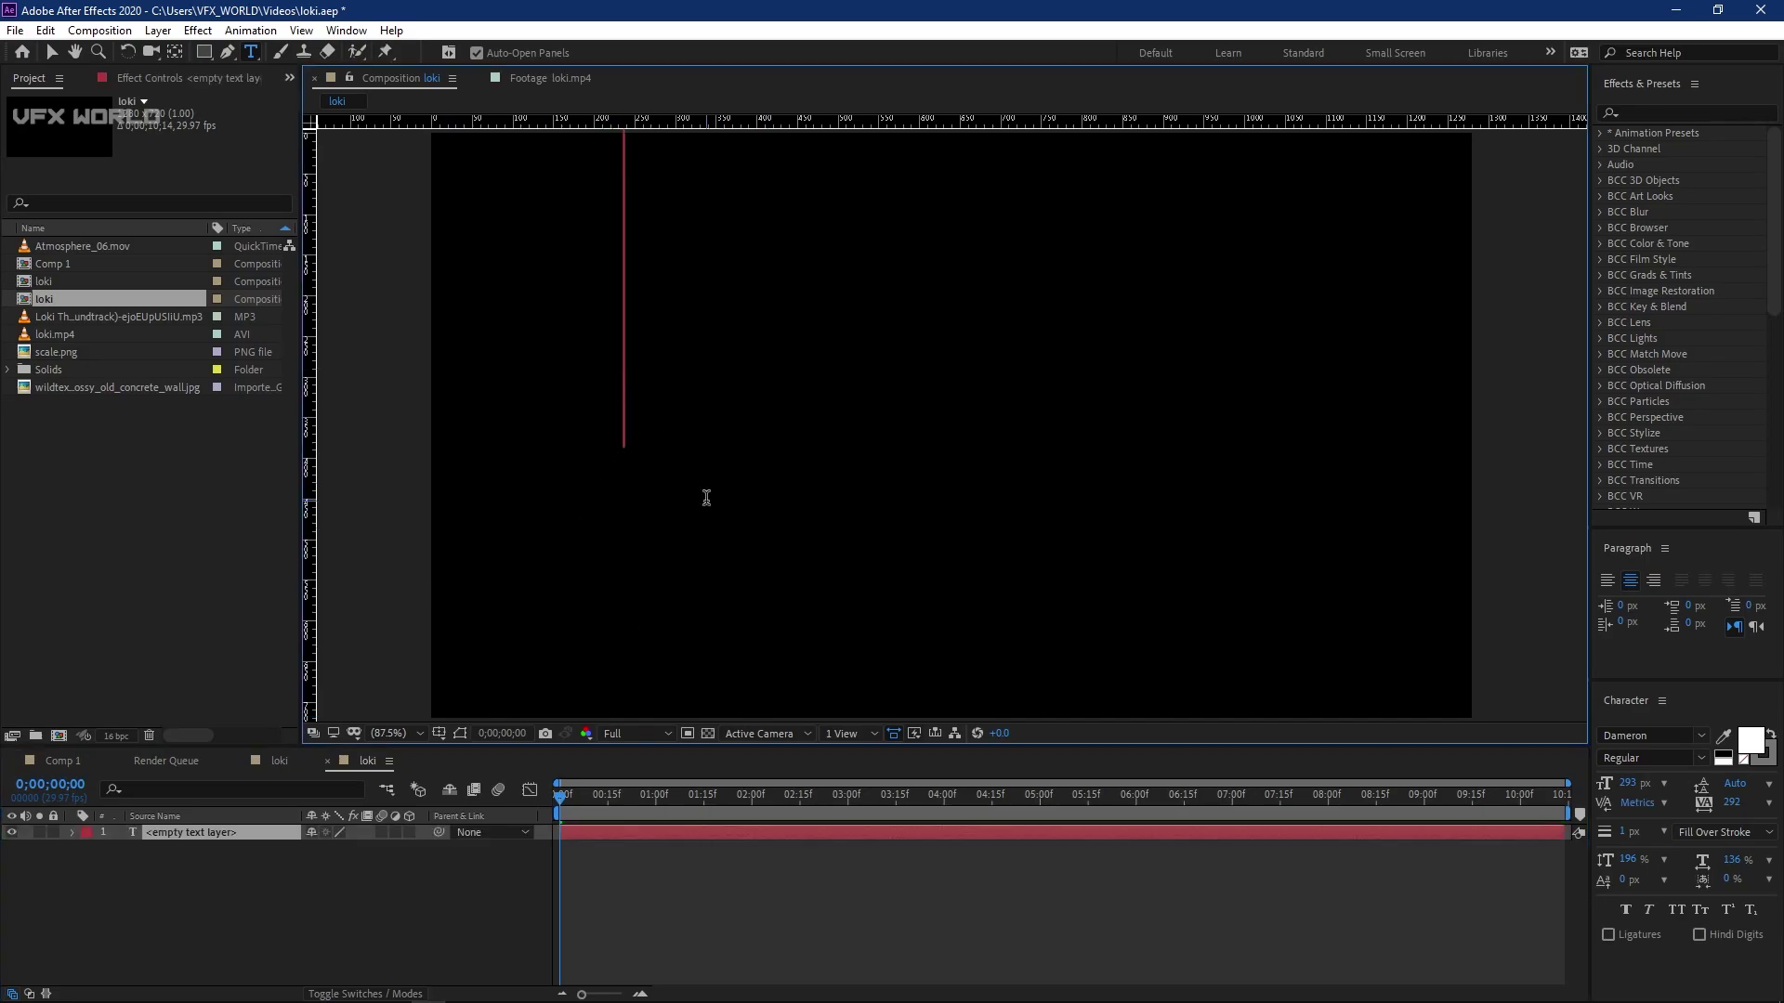
type("L")
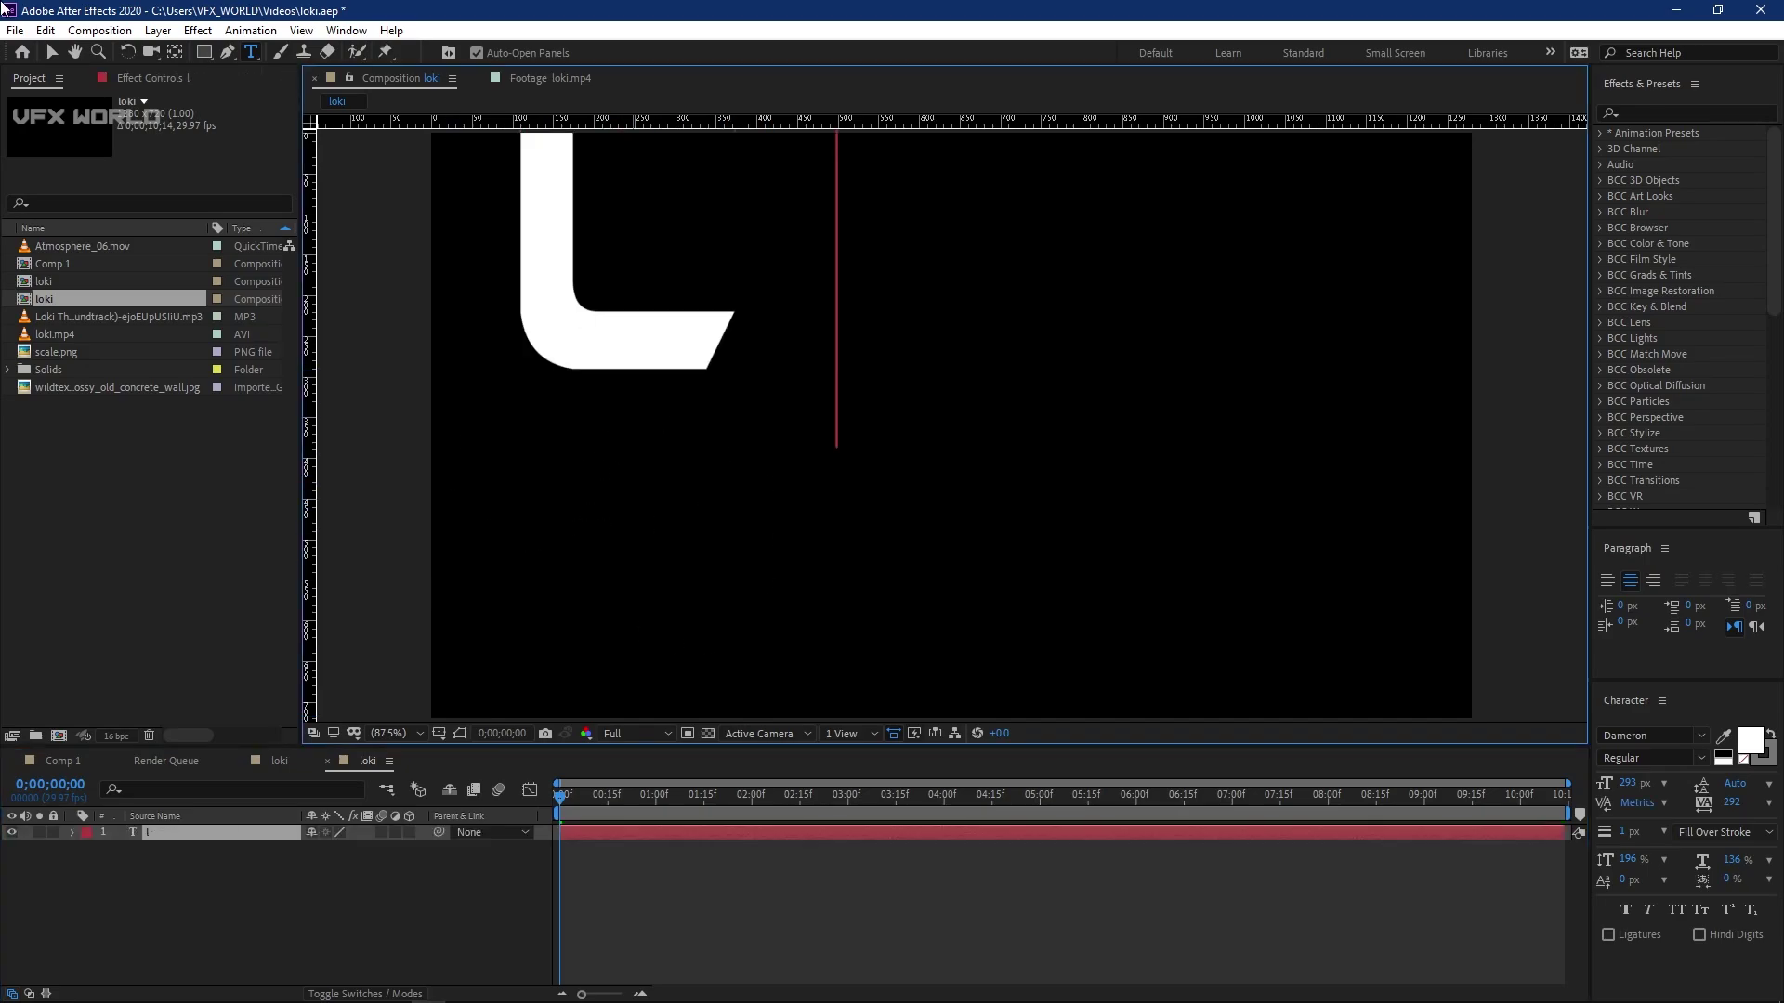
left_click(51, 52)
left_click_drag(641, 338, 666, 530)
- Add a separate text layer with a lowercase o and position it just right of the L
left_click(251, 52)
left_click(864, 418)
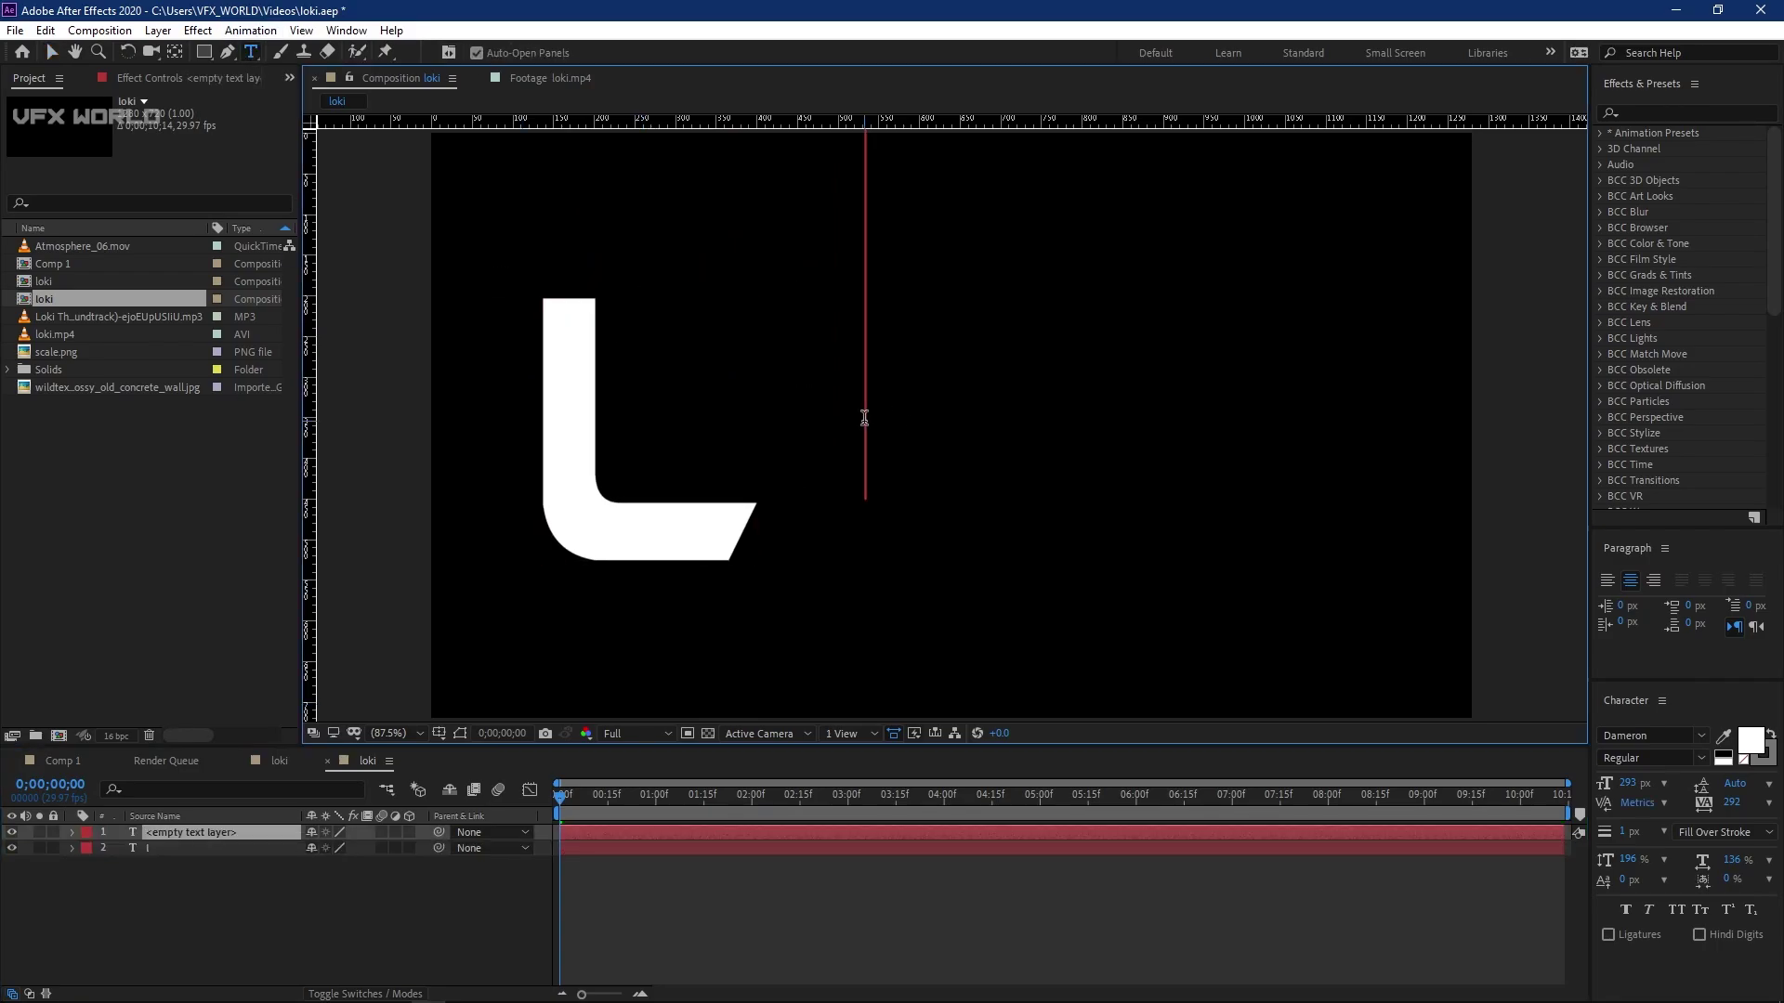
type("o")
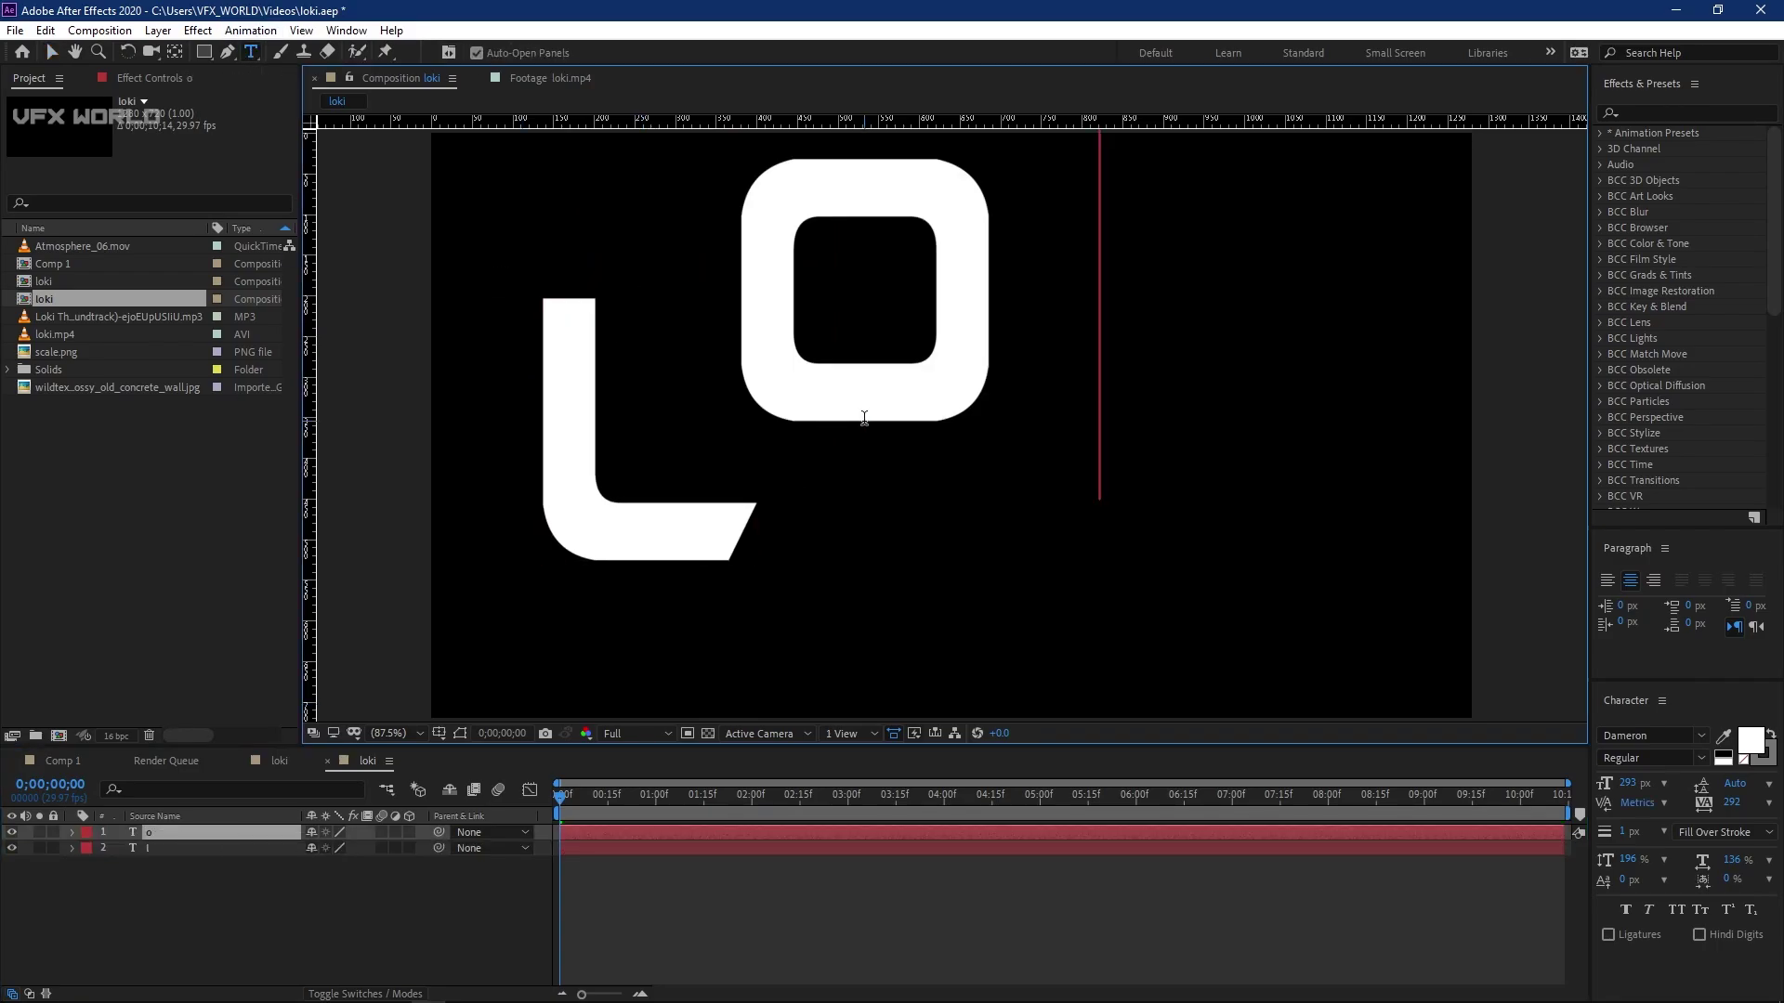
left_click(51, 52)
left_click_drag(927, 387, 975, 552)
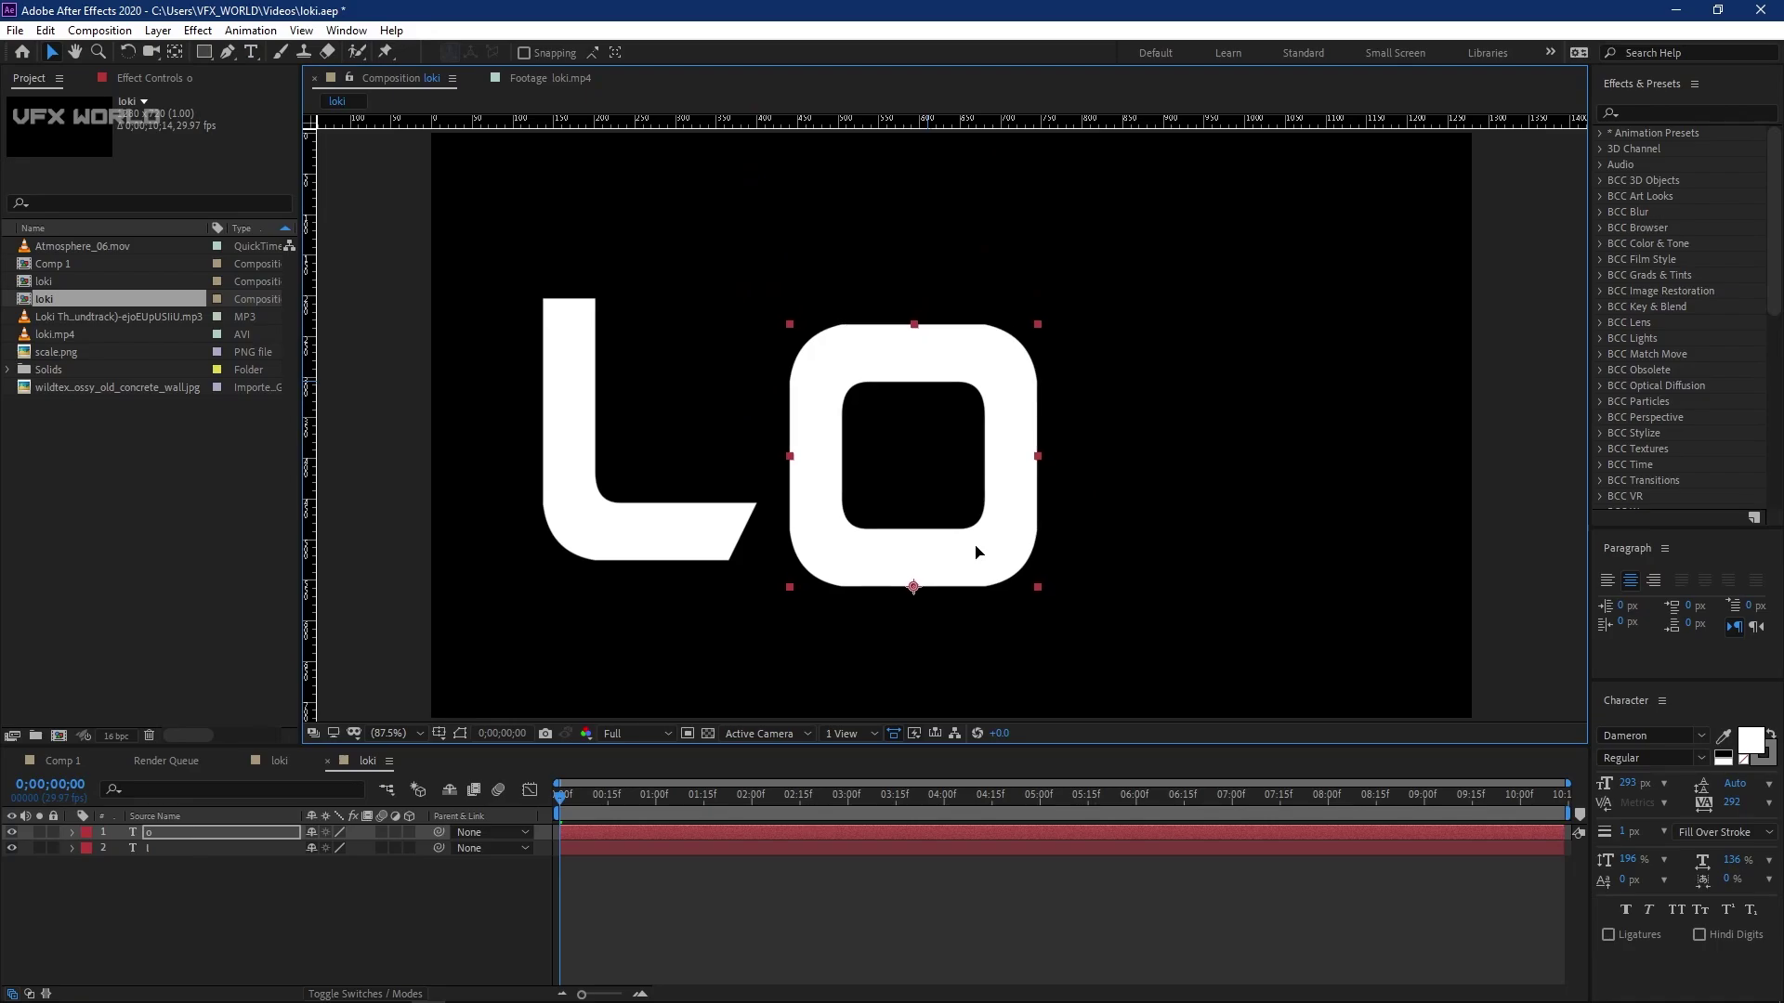
- Set the font of the o layer to Cloister Black
left_click(1705, 737)
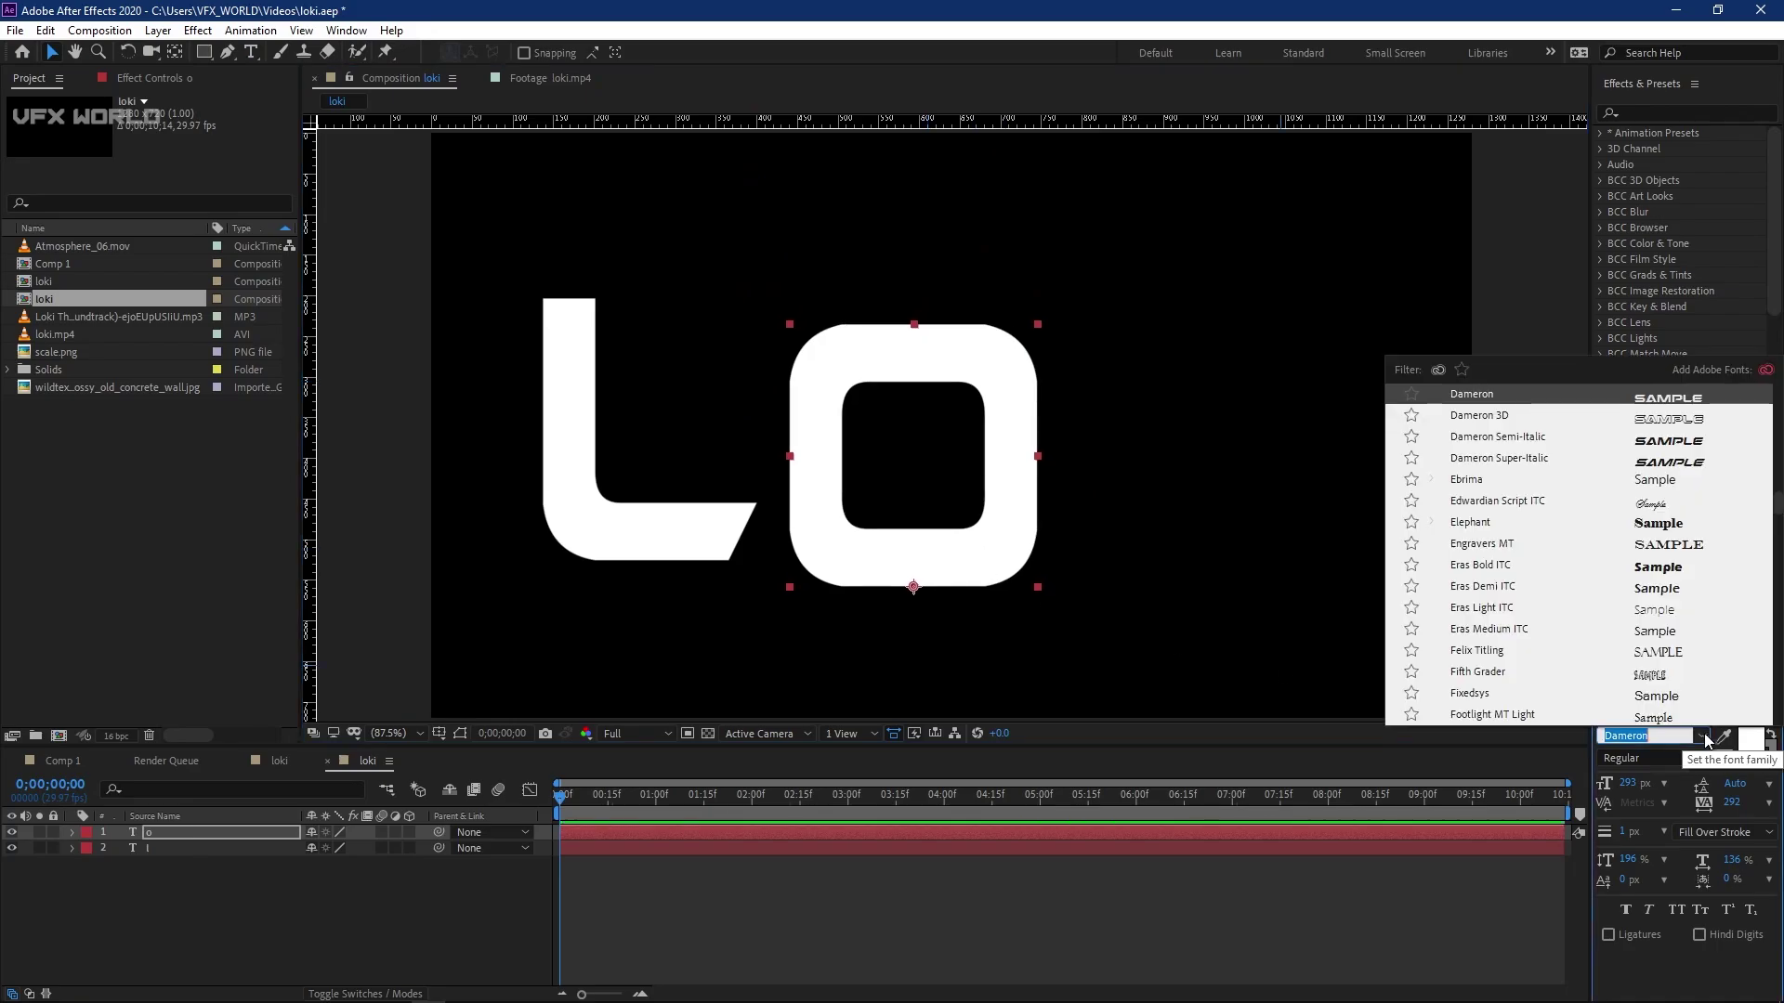
scroll(1759, 545, "up", 5)
left_click_drag(1780, 480, 1770, 381)
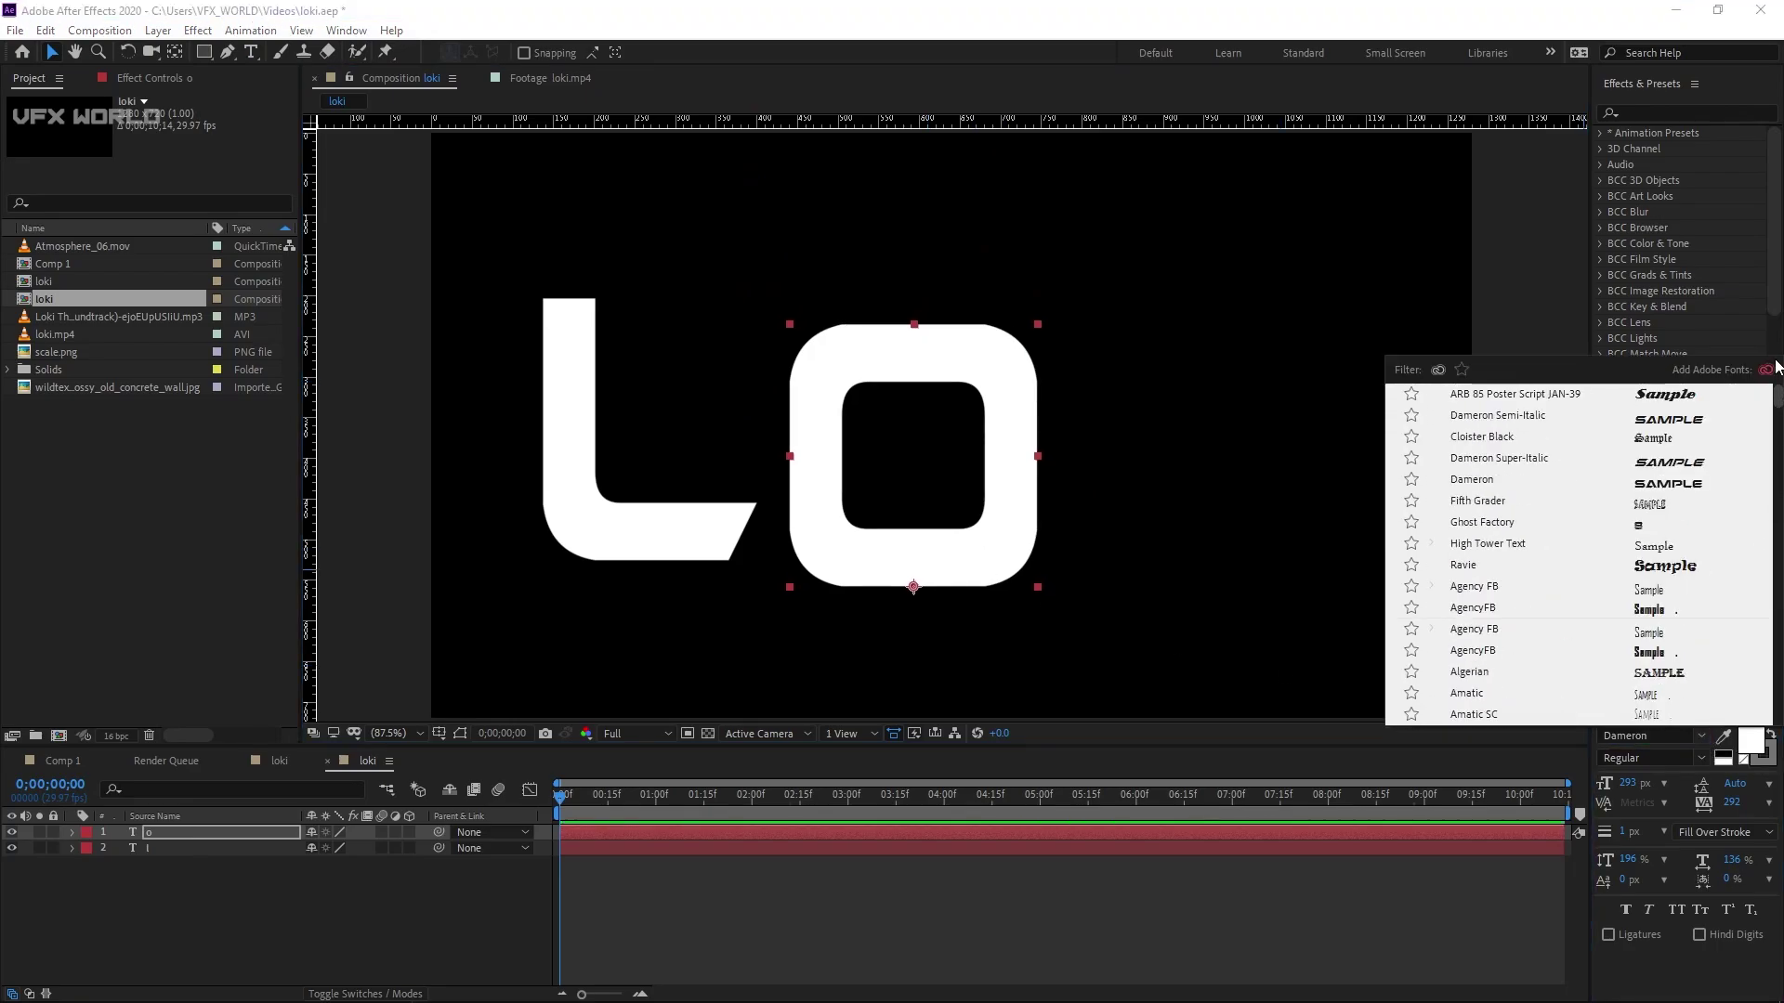
left_click(1547, 439)
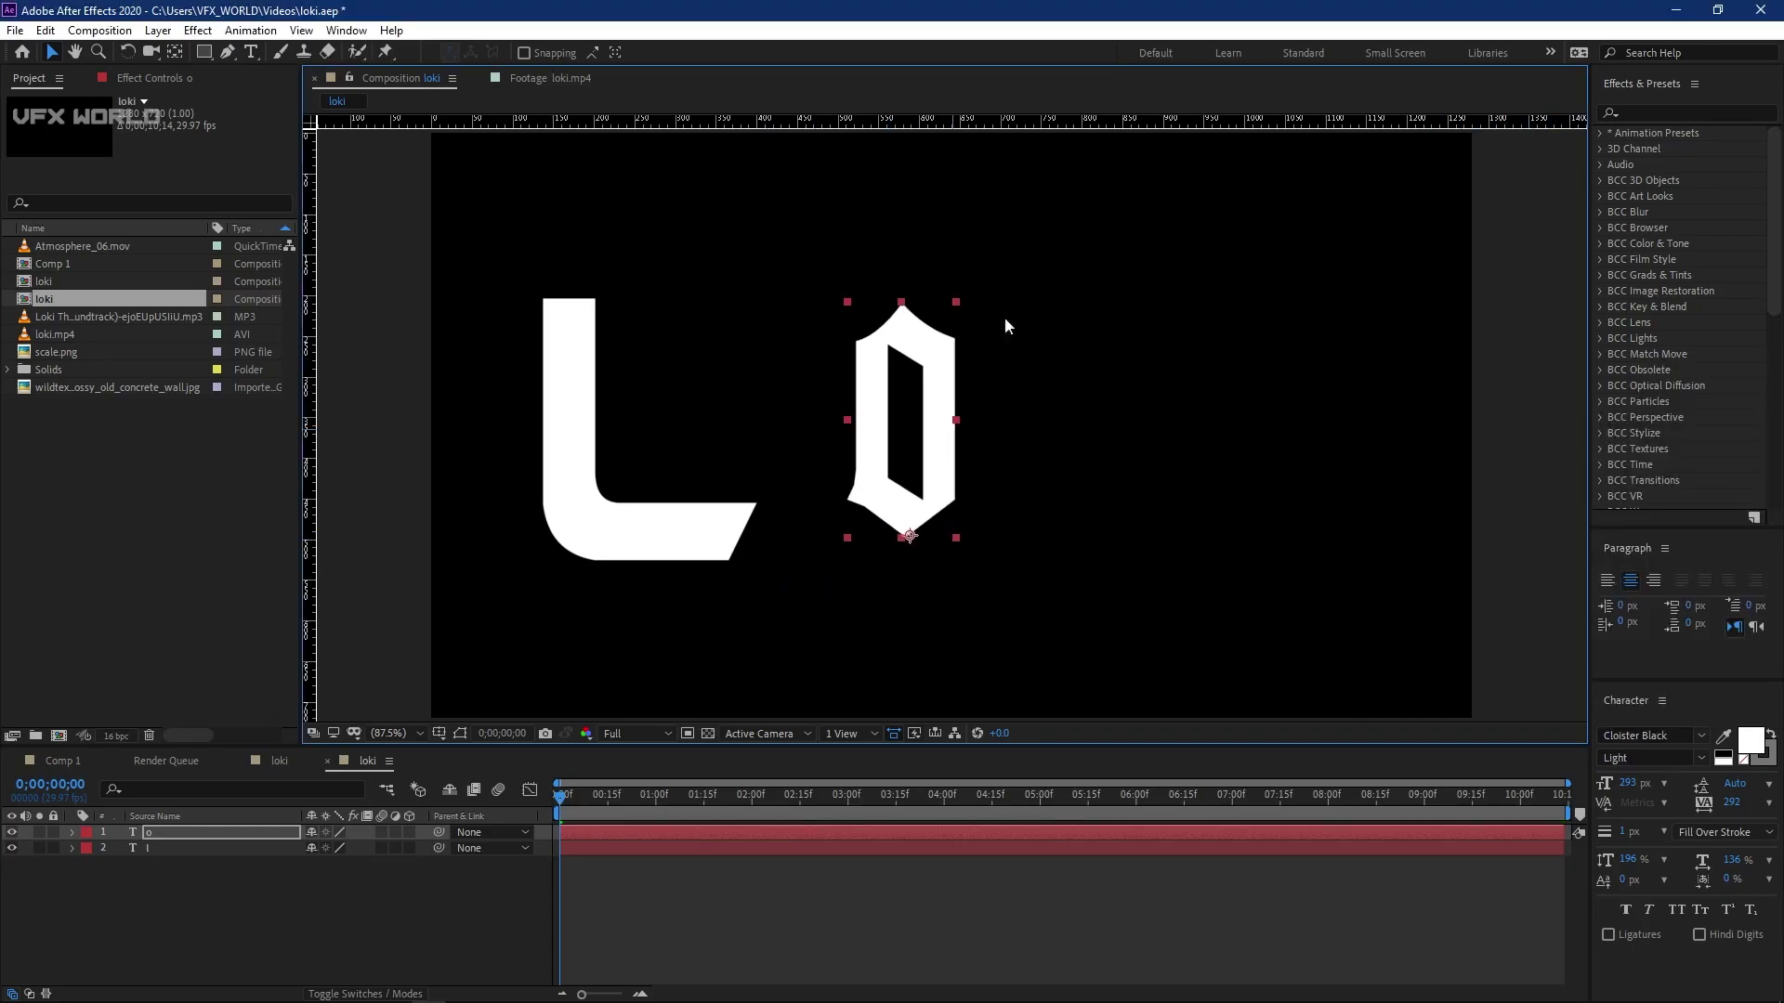
- Replace the lowercase o with a capital O and move it down slightly beside the L
double_click(180, 827)
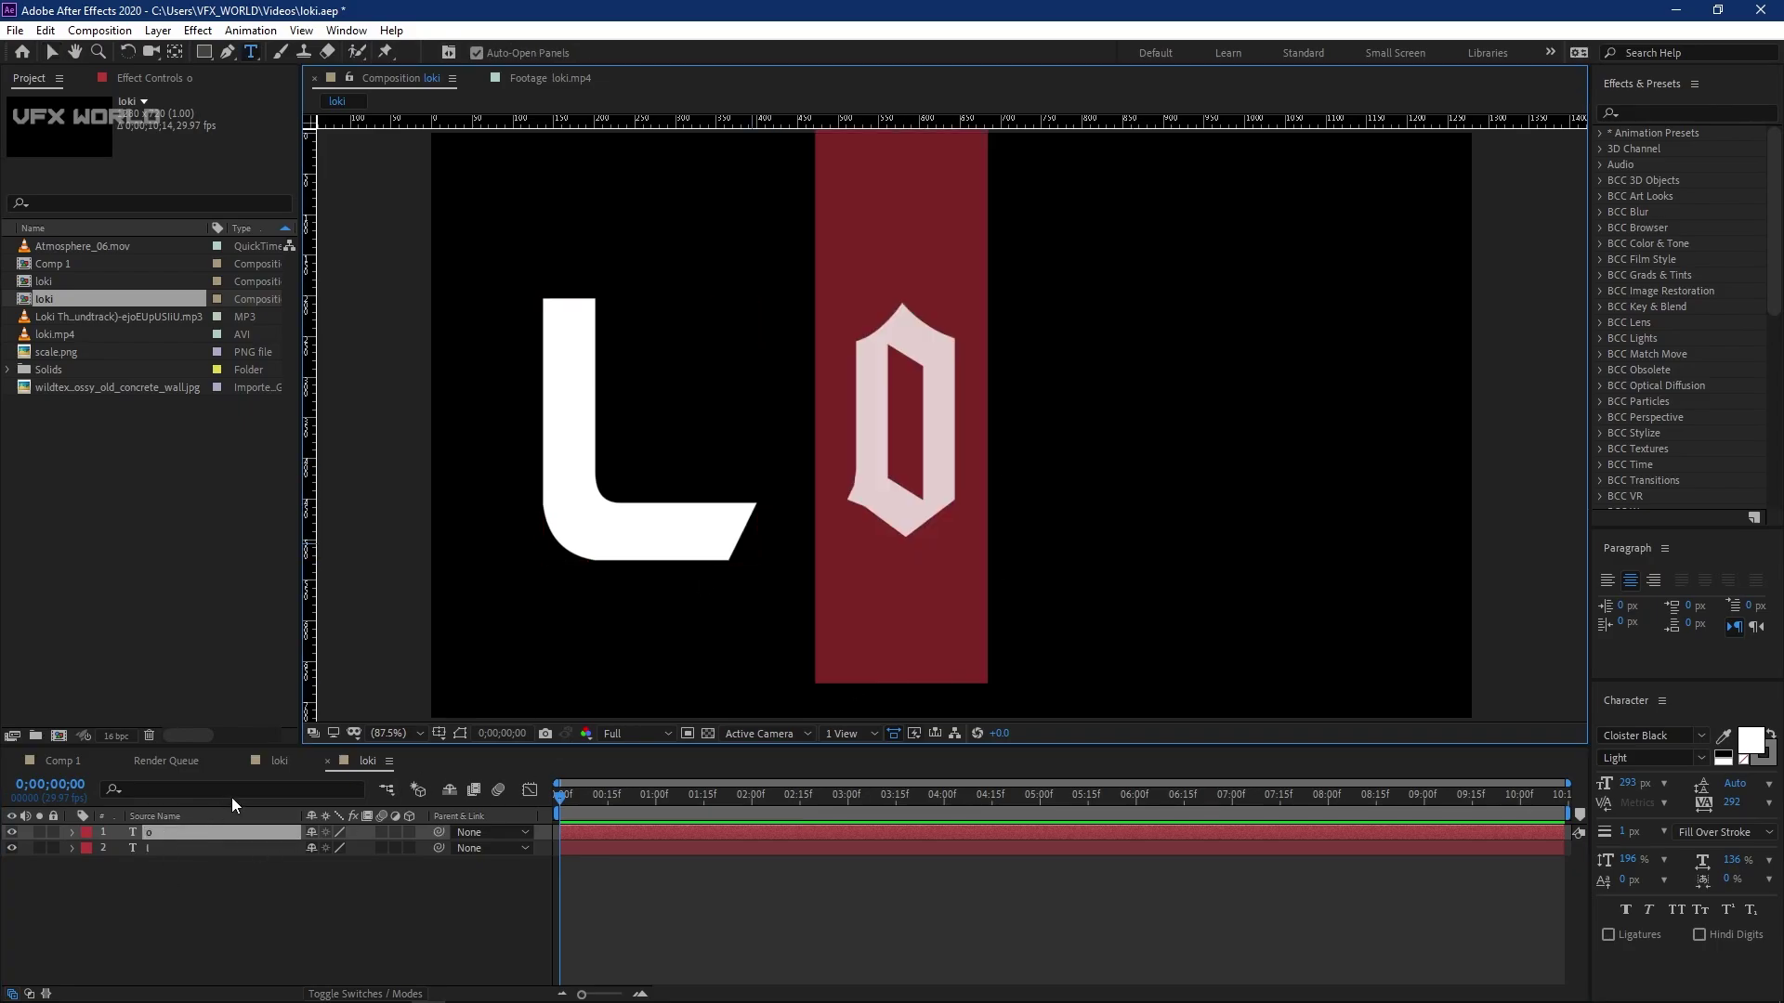
type("O")
left_click(52, 52)
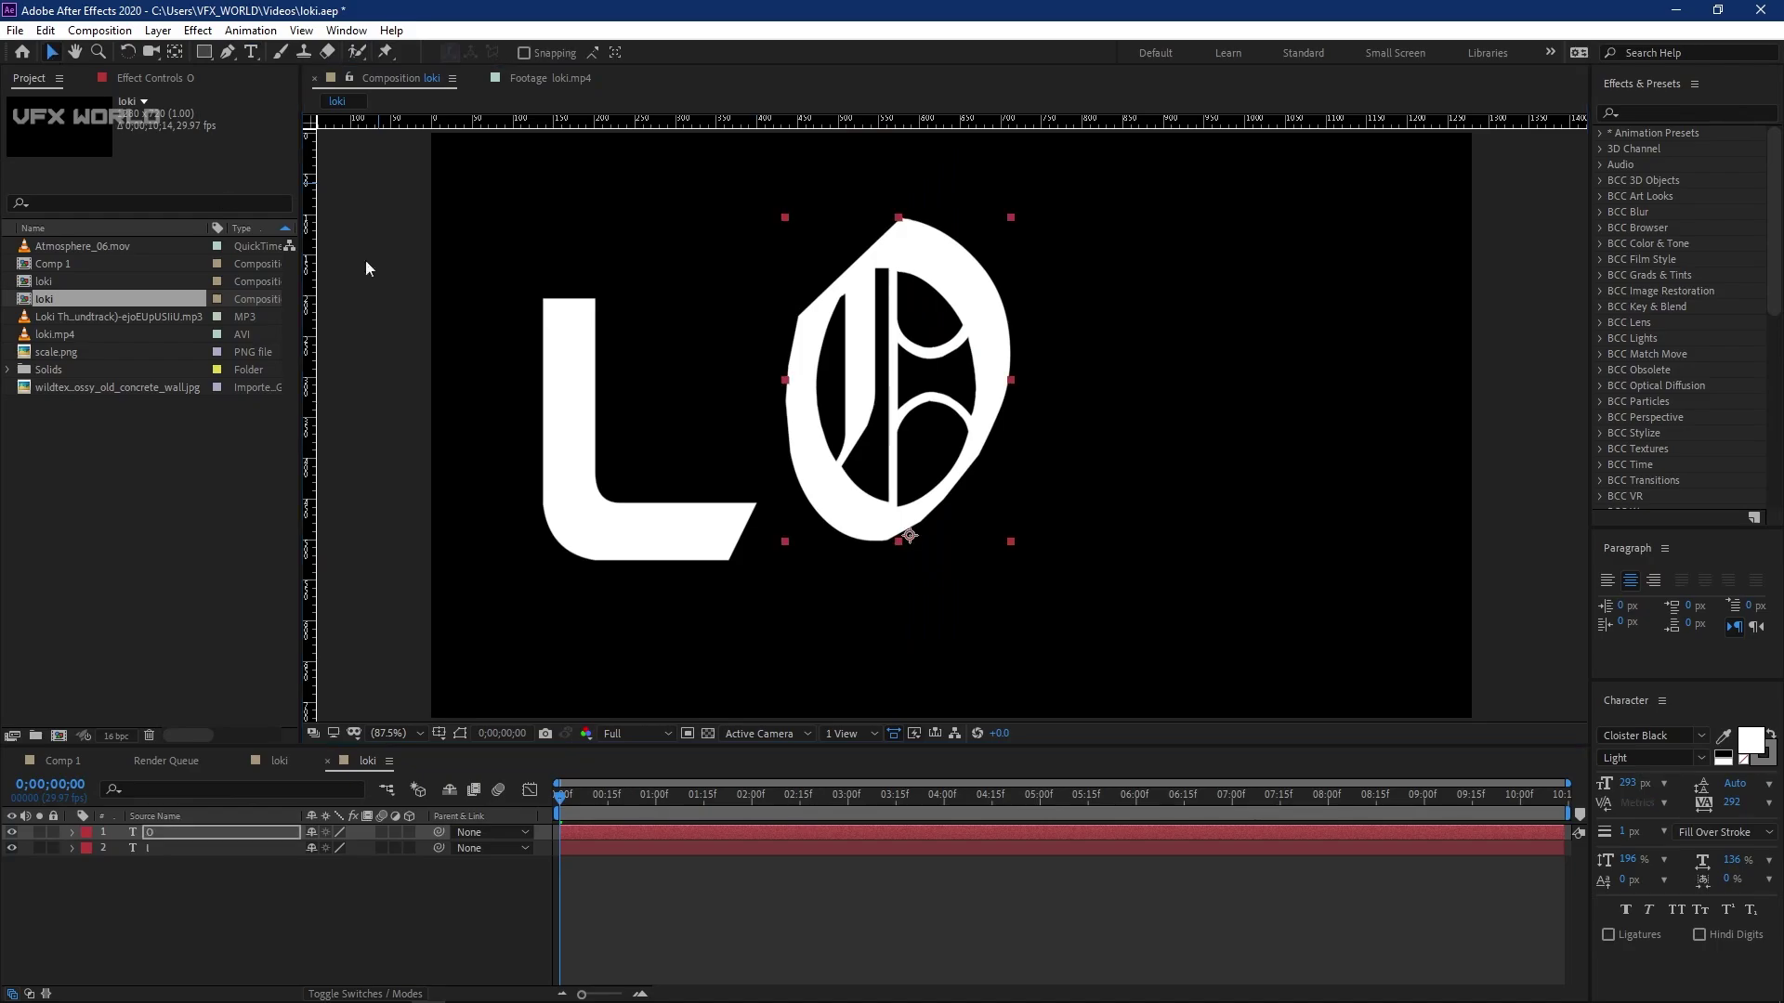
left_click_drag(957, 471, 958, 498)
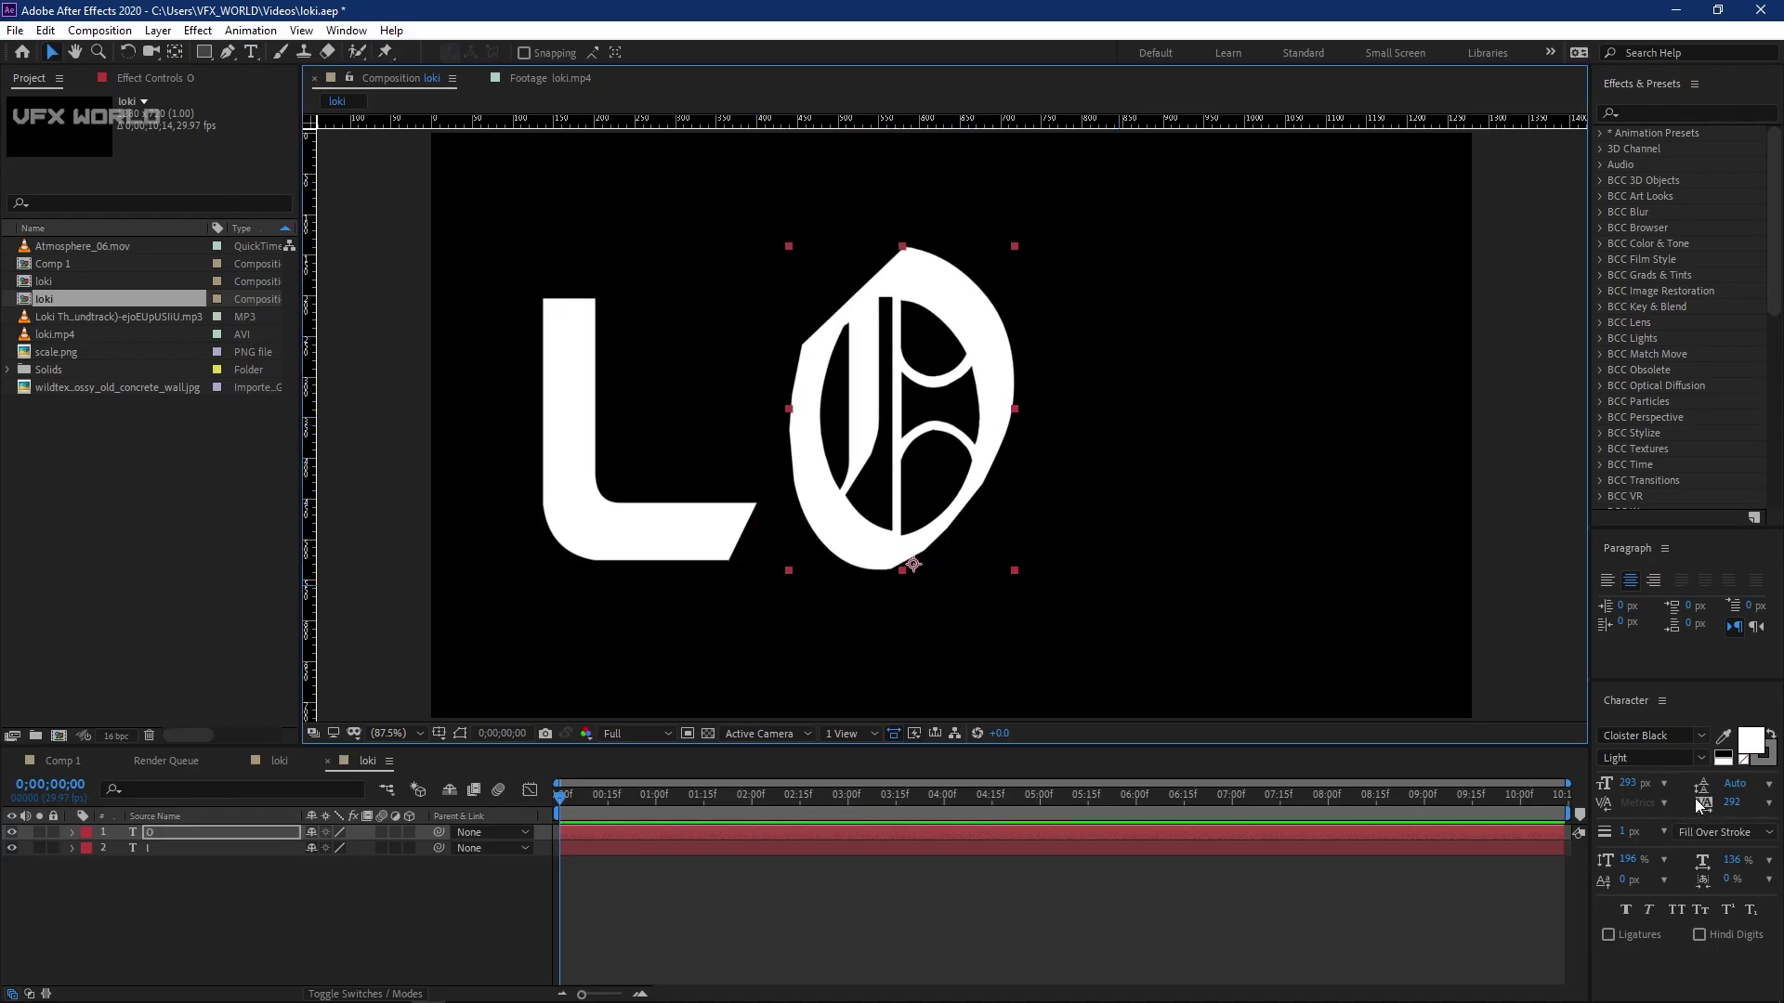
- Set the O's font size to 273 px and its tracking to 328
left_click(1635, 783)
type("273")
key("Return")
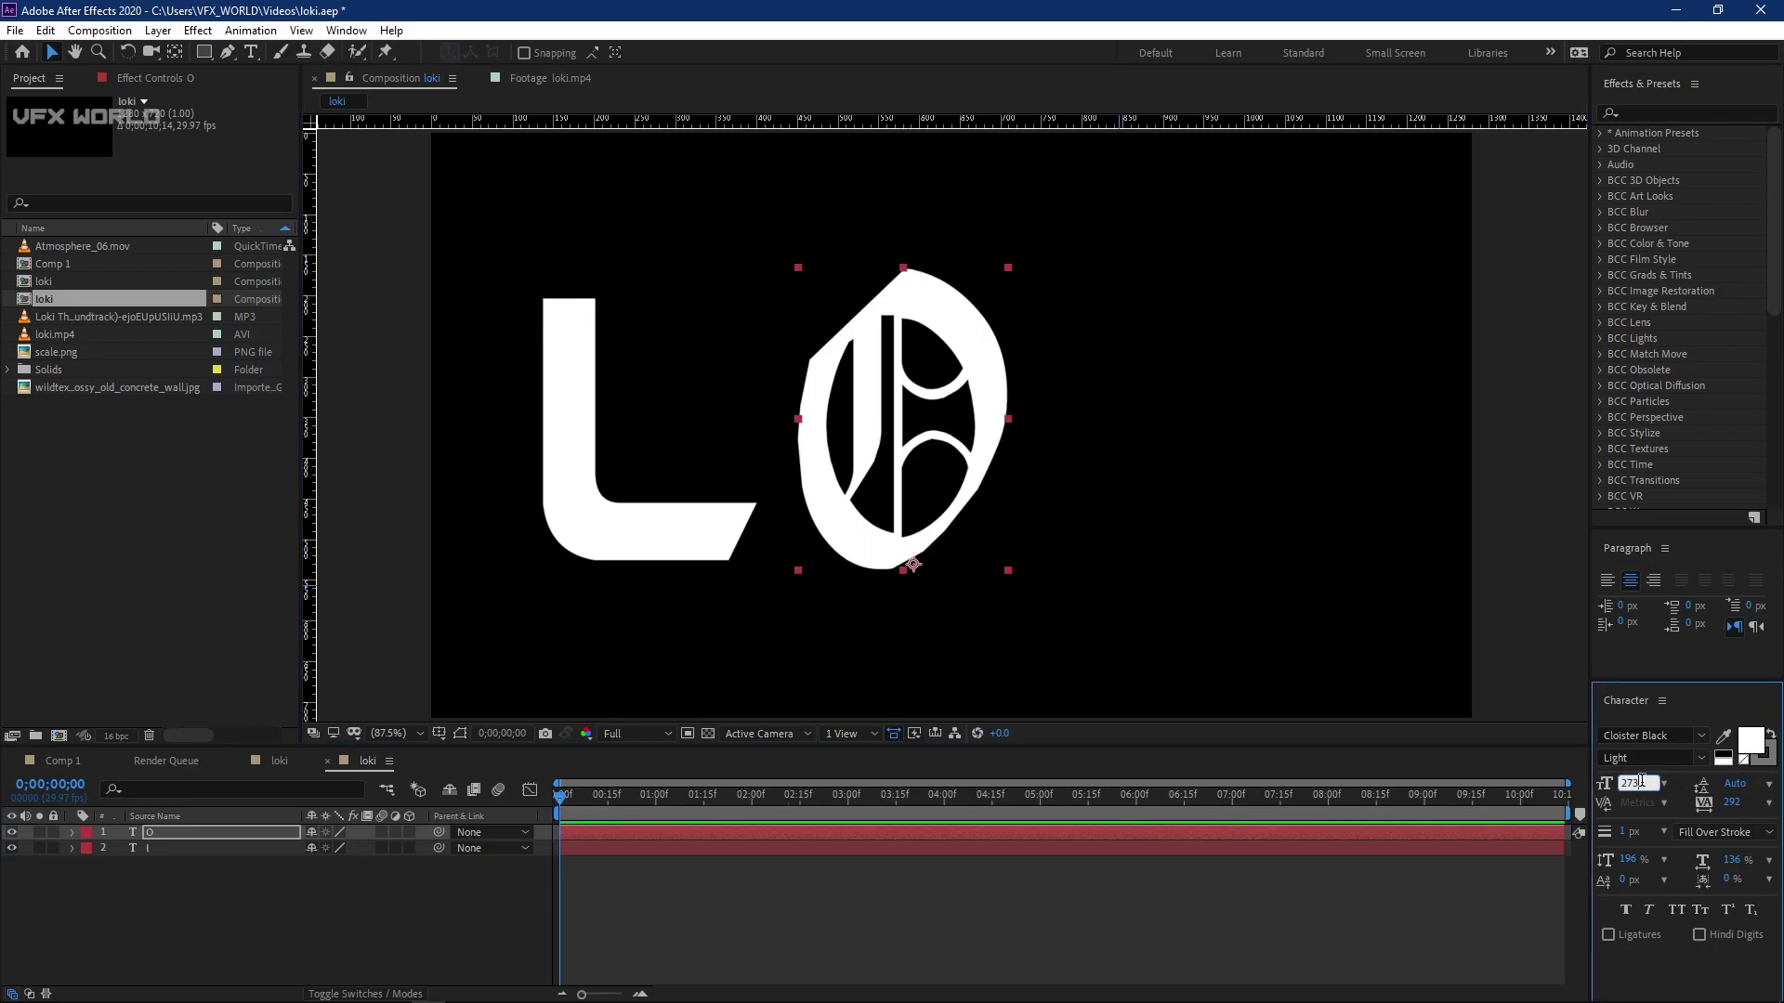
left_click(1733, 803)
type("333")
- Scale the O to 173% vertically and 172% horizontally, and nudge it into line with the L
left_click(1624, 861)
type("0")
key("Return")
type("173")
left_click(1734, 859)
type("172")
key("Return")
left_click(214, 832)
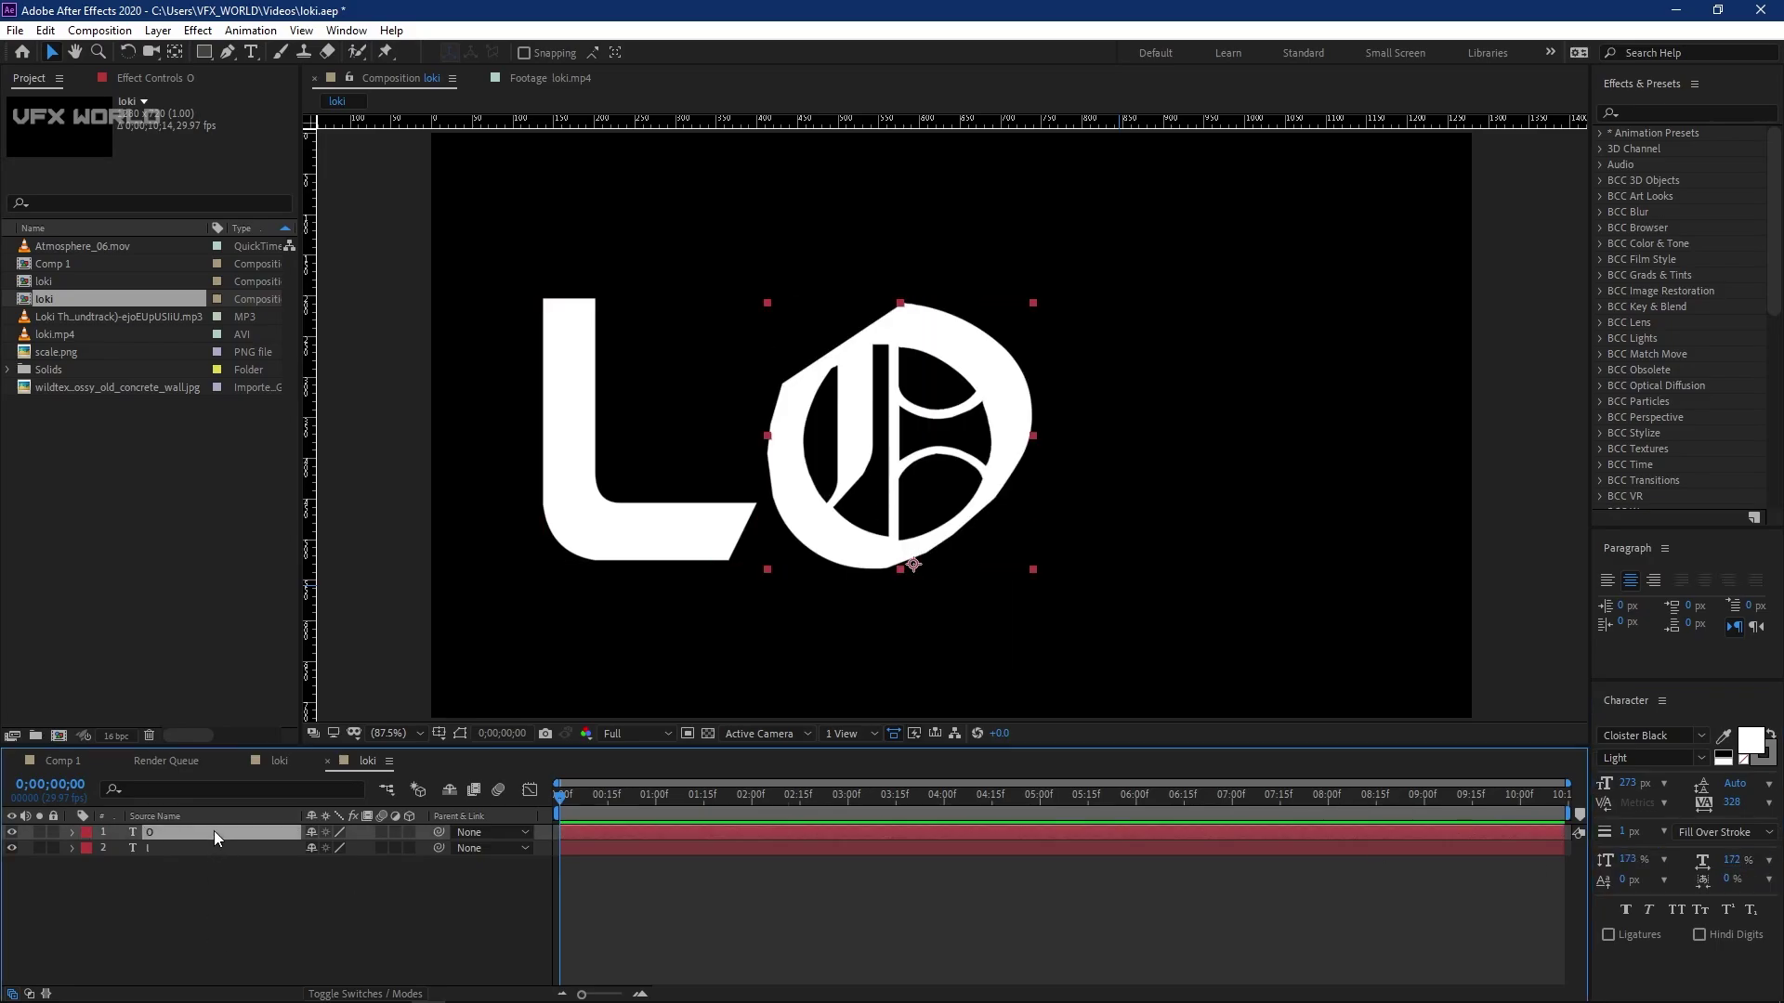
left_click_drag(878, 542, 890, 533)
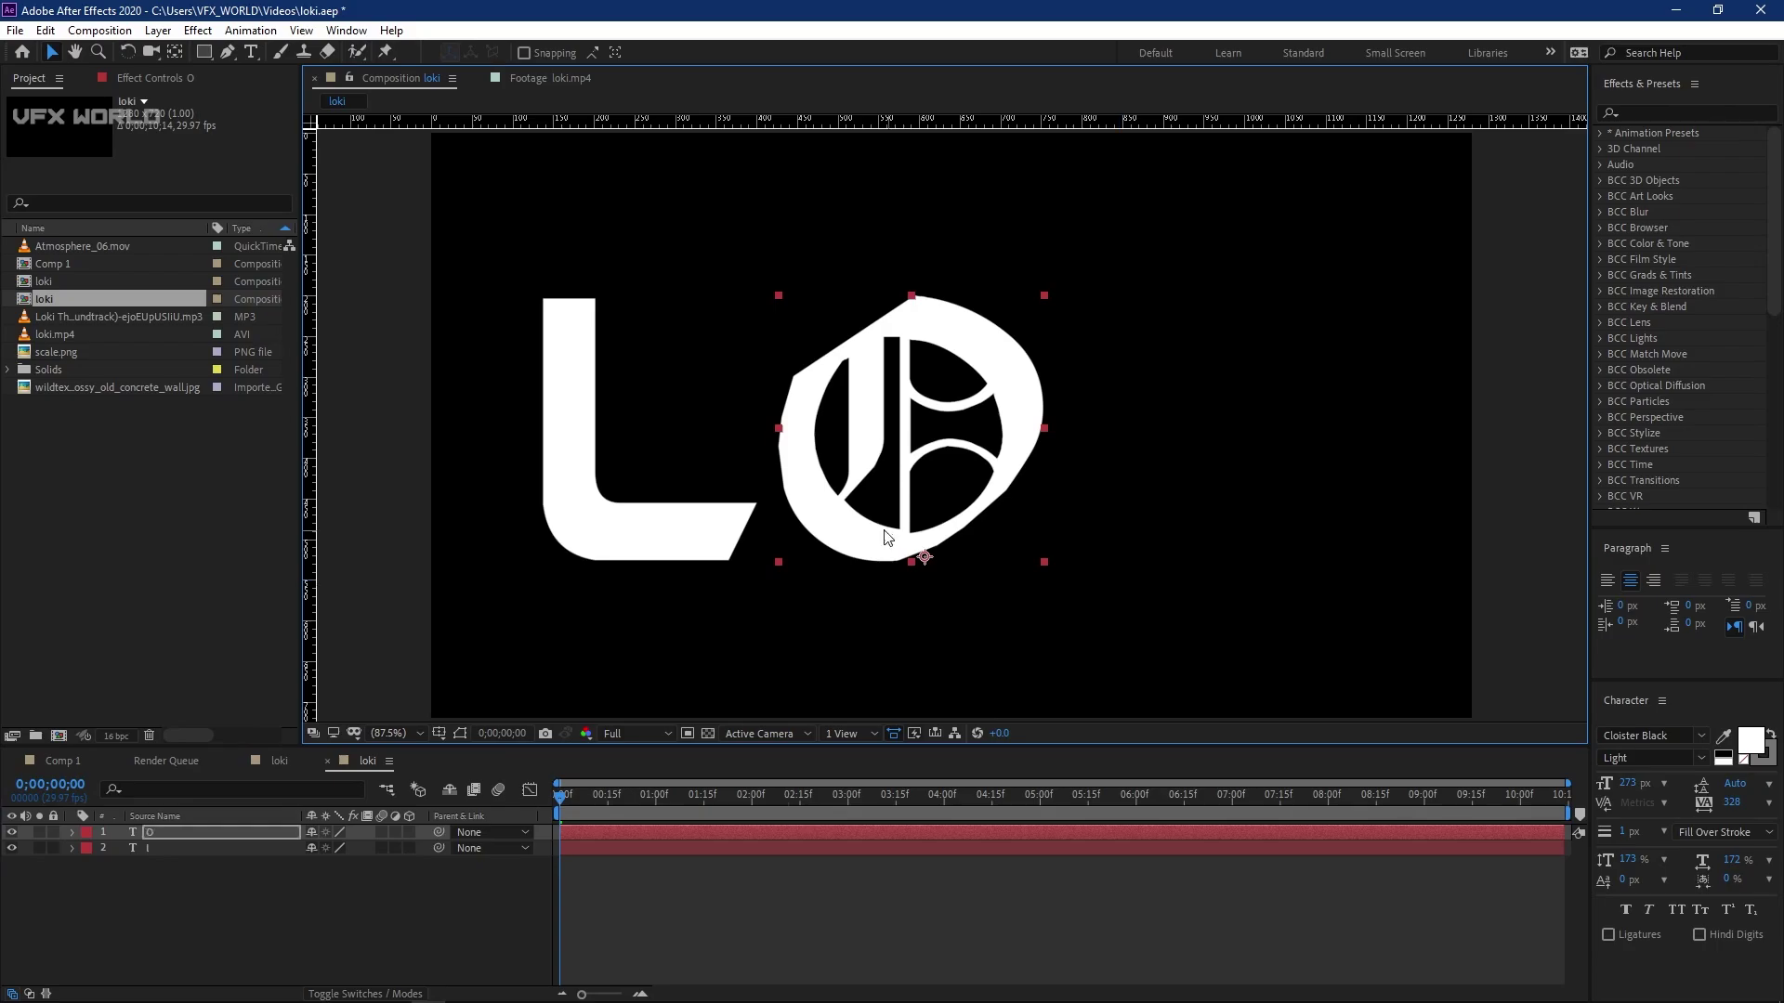
- Enter 293 px as the font size of the L layer and deselect it
left_click(314, 862)
left_click(615, 486)
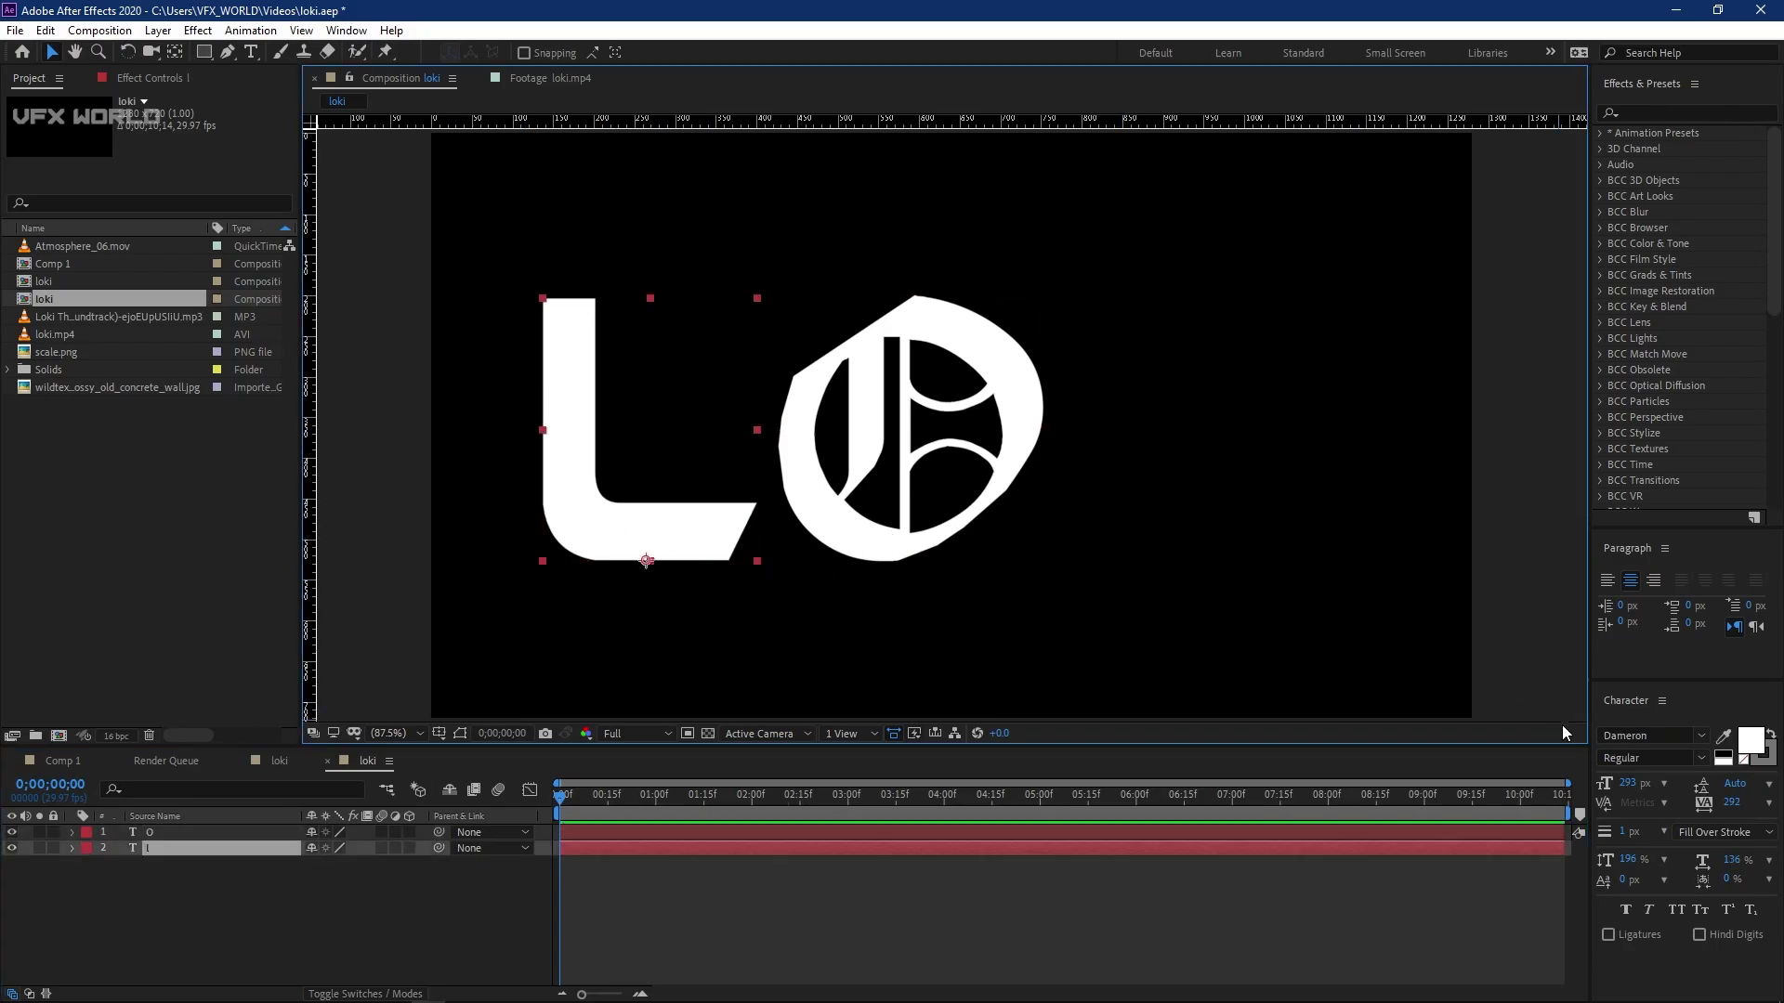
left_click(1633, 785)
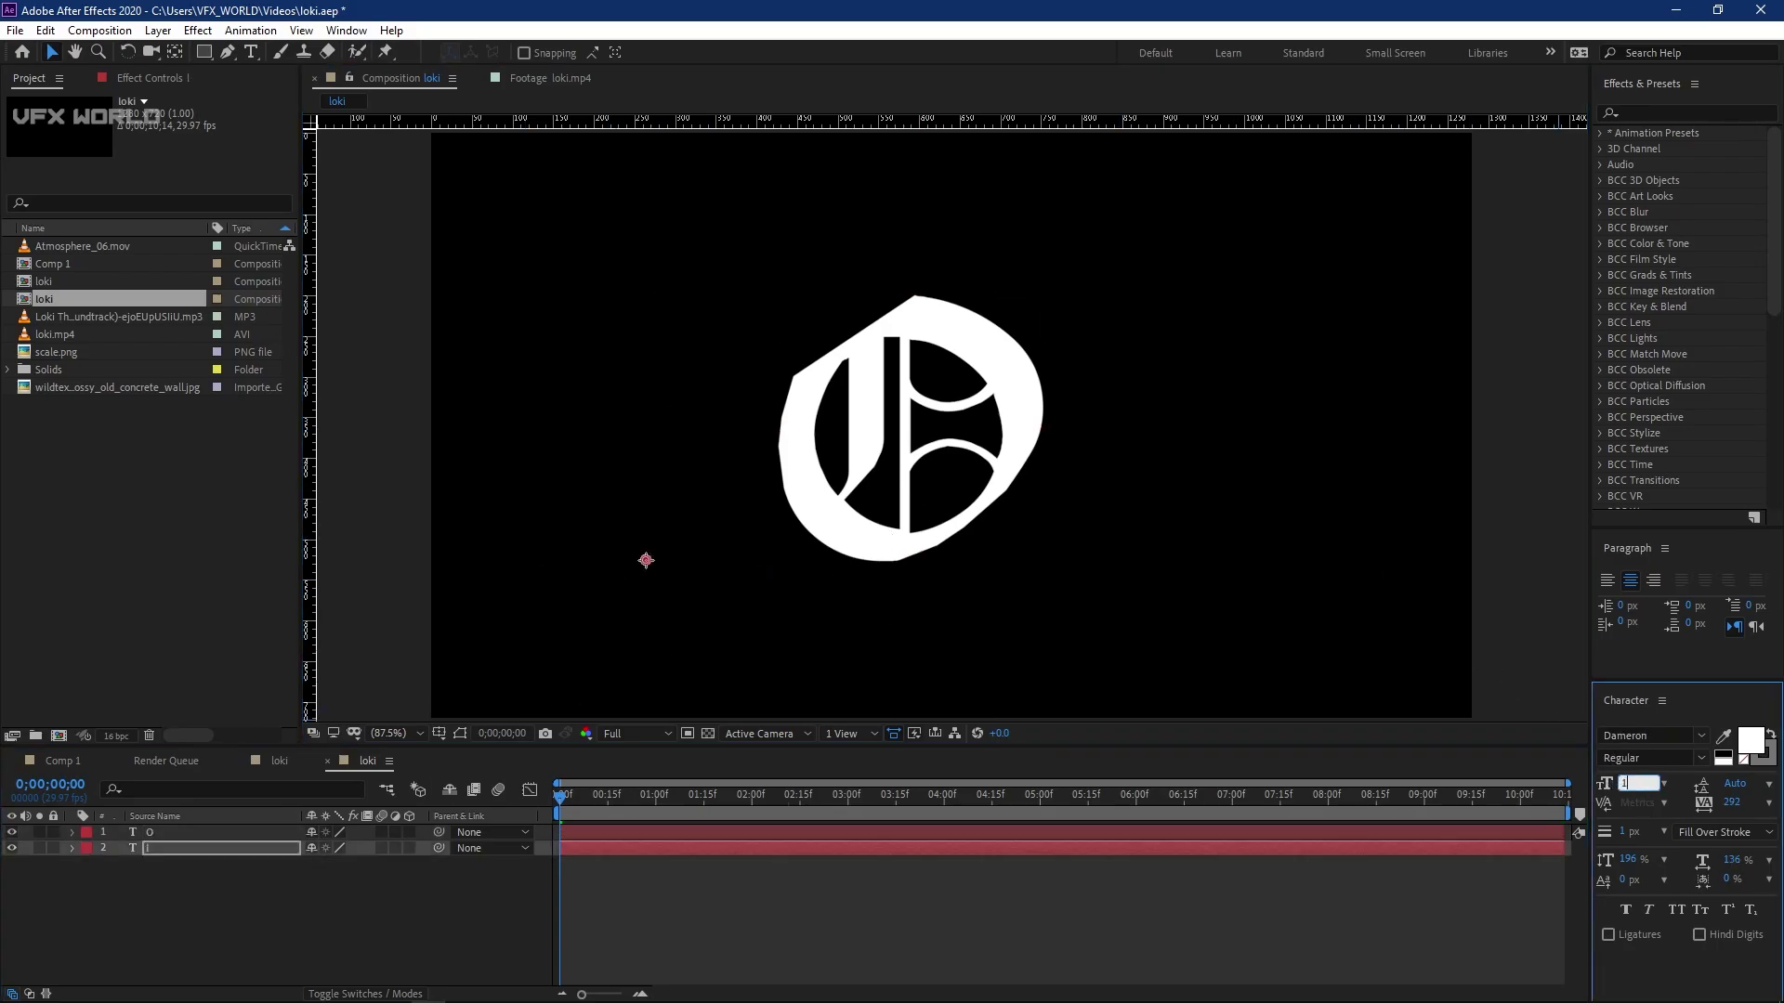
type("293")
key("Return")
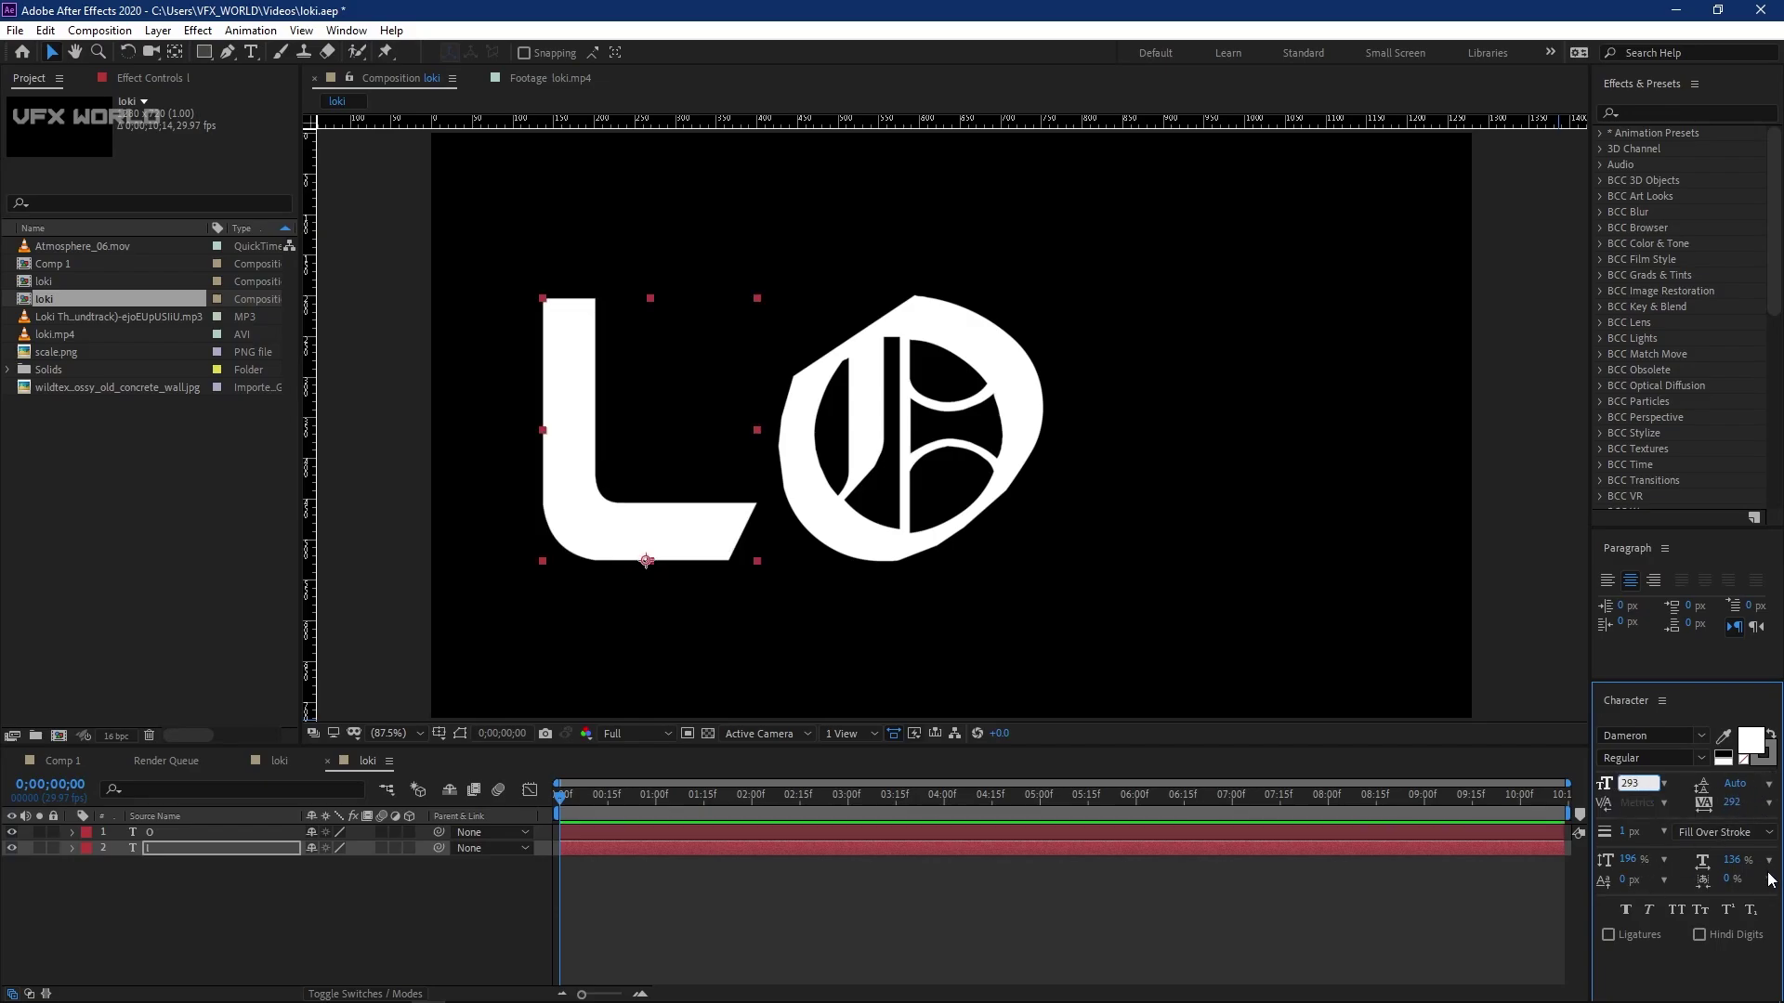
left_click(461, 969)
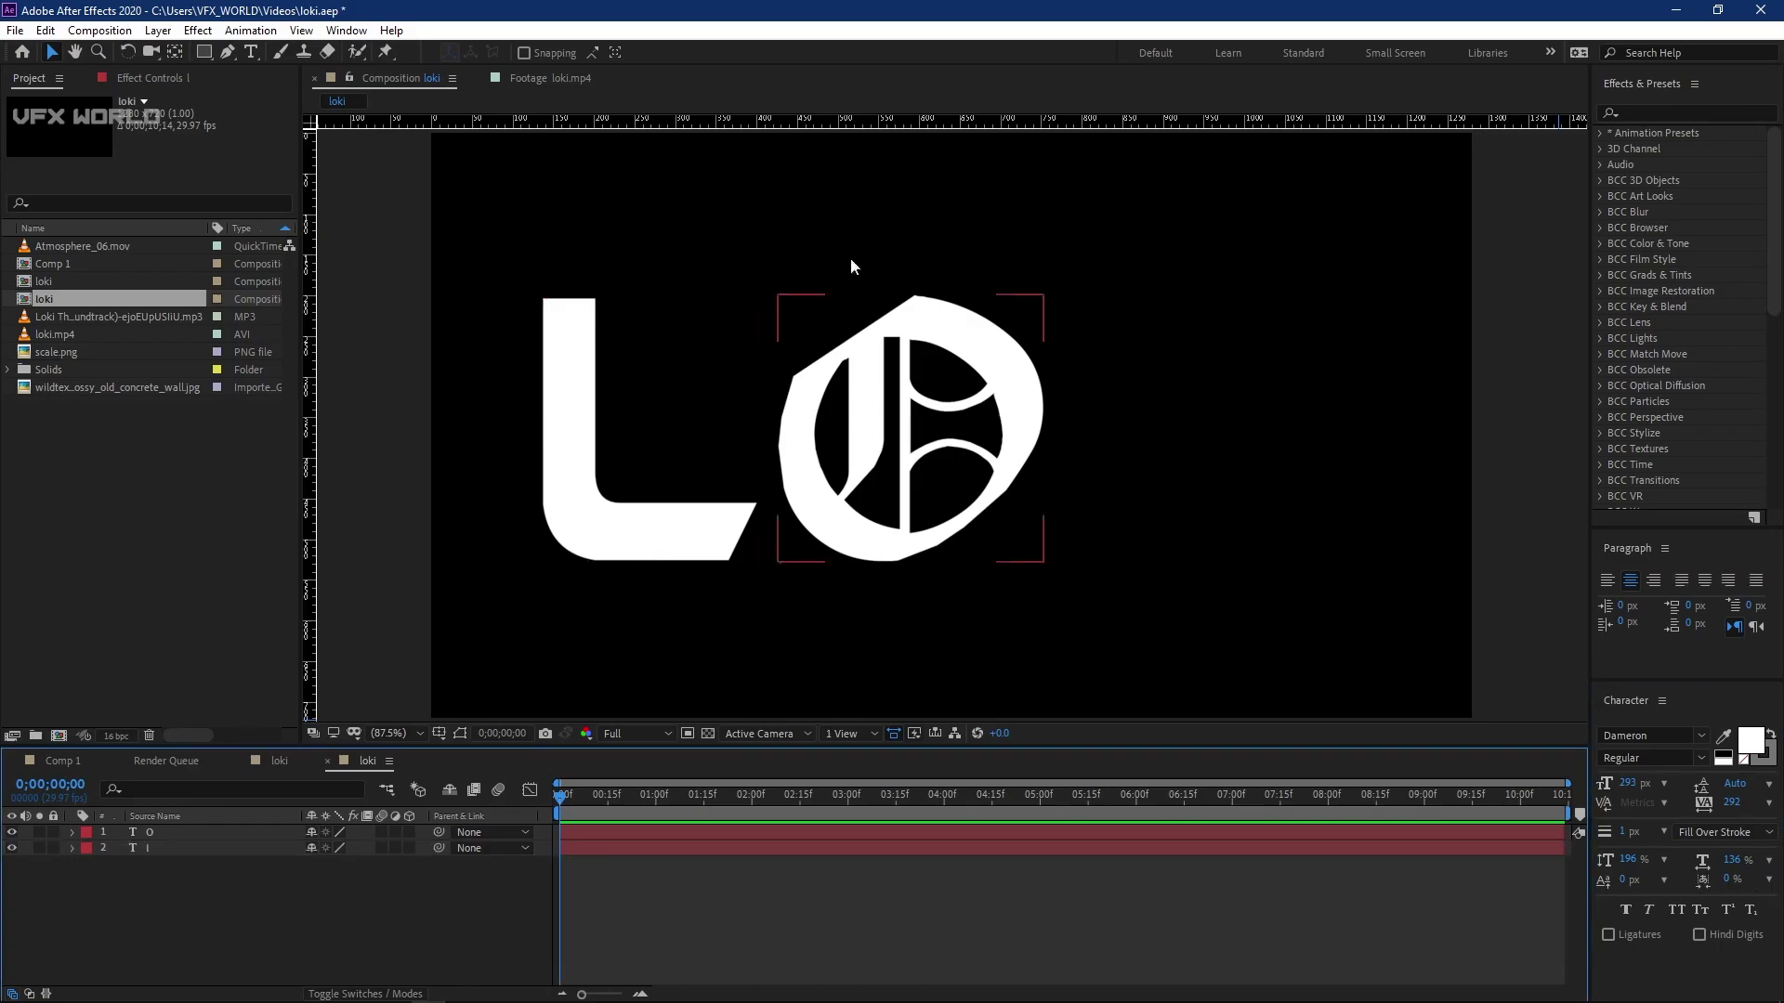
- Place two horizontal guides, one along the top edge and one along the baseline of the L and O
left_click_drag(873, 122, 887, 298)
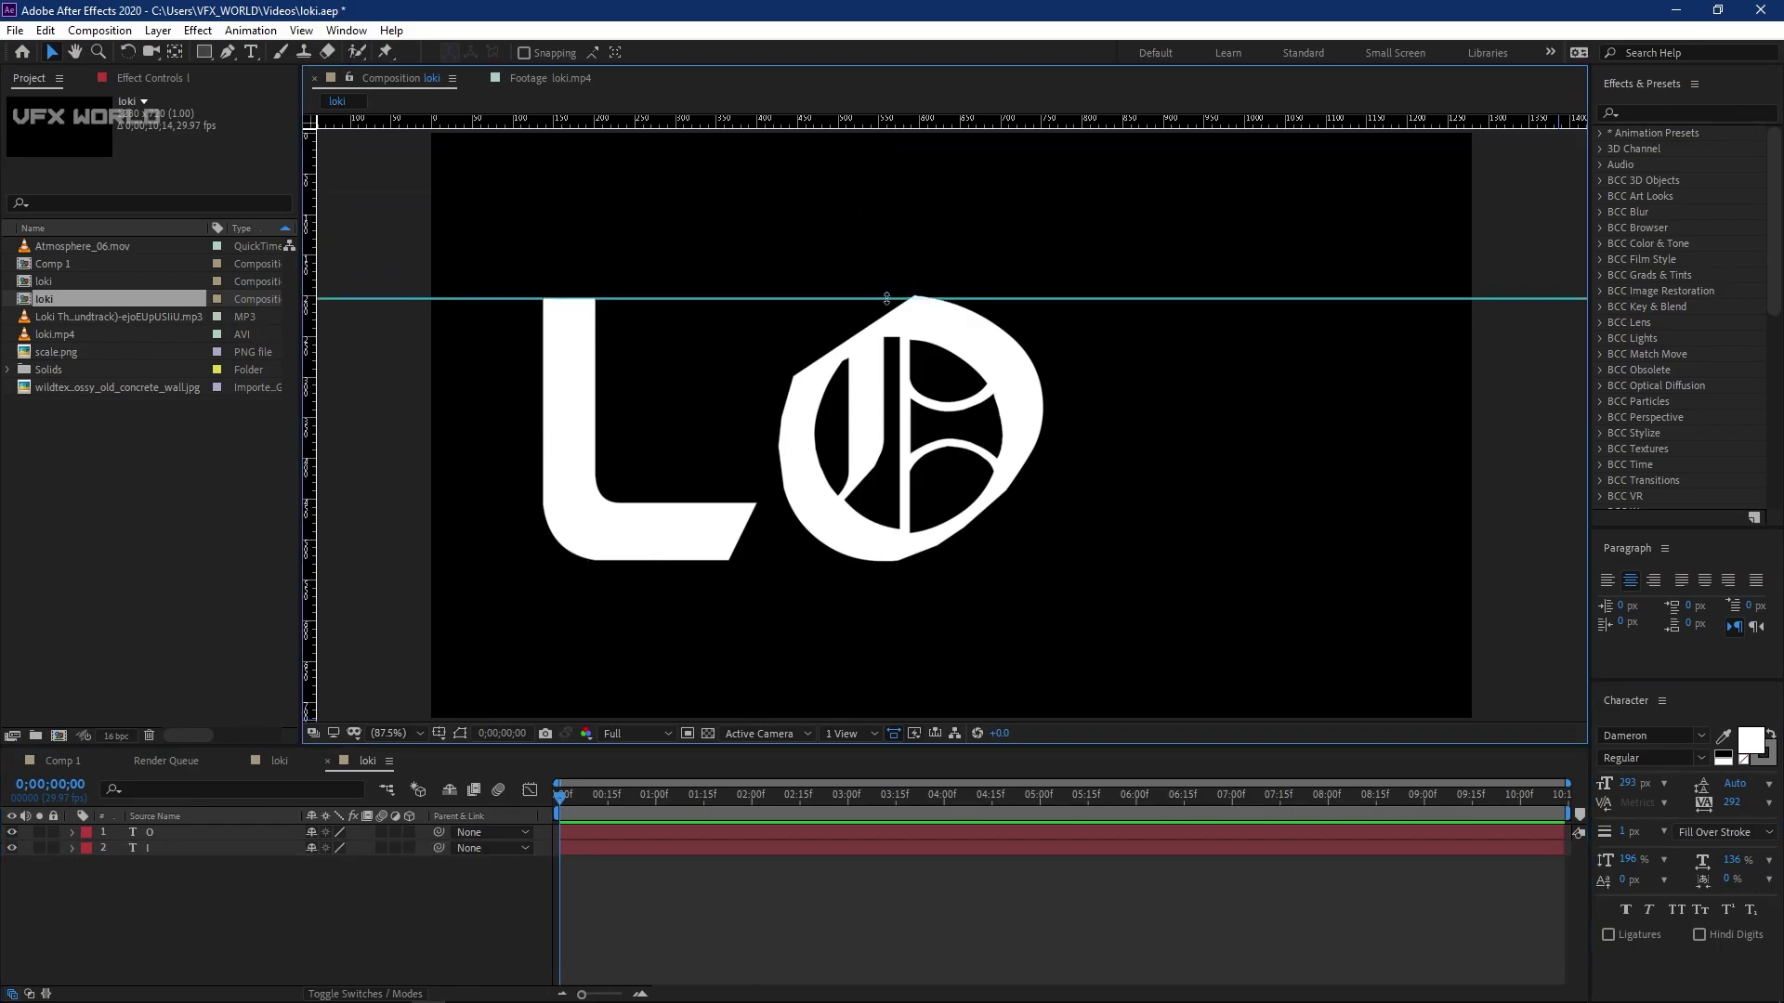
left_click_drag(933, 123, 917, 560)
left_click(953, 480)
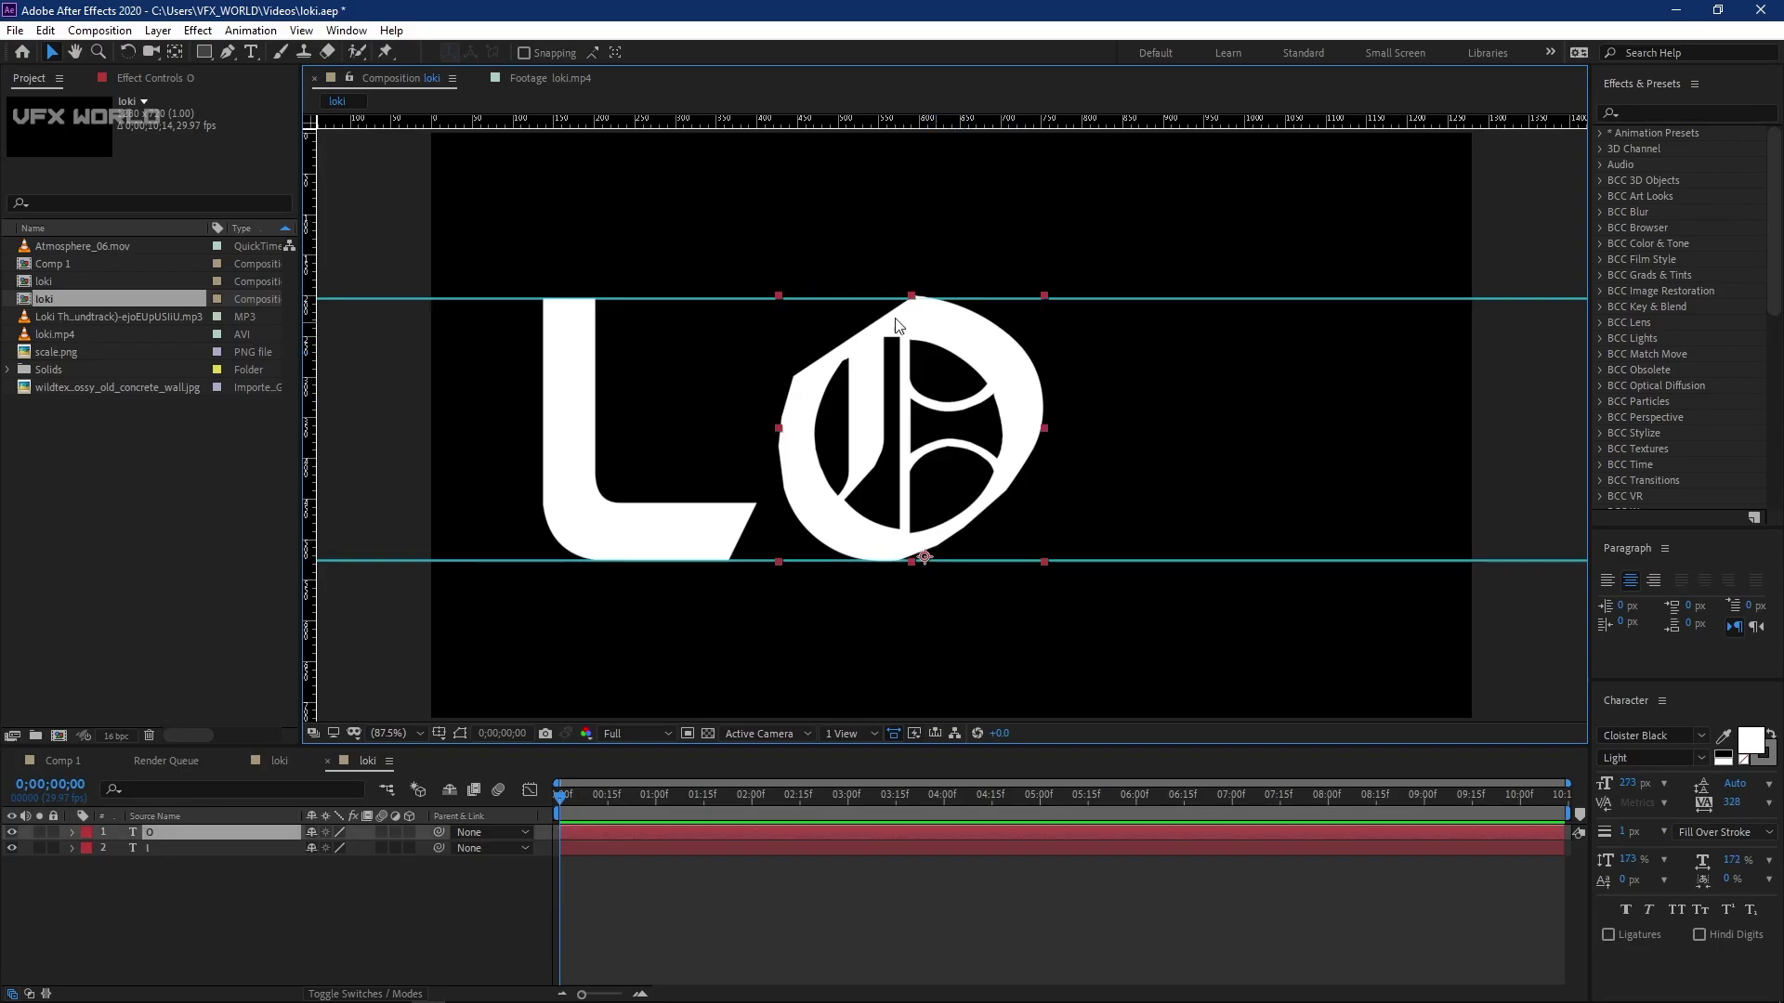
left_click(308, 914)
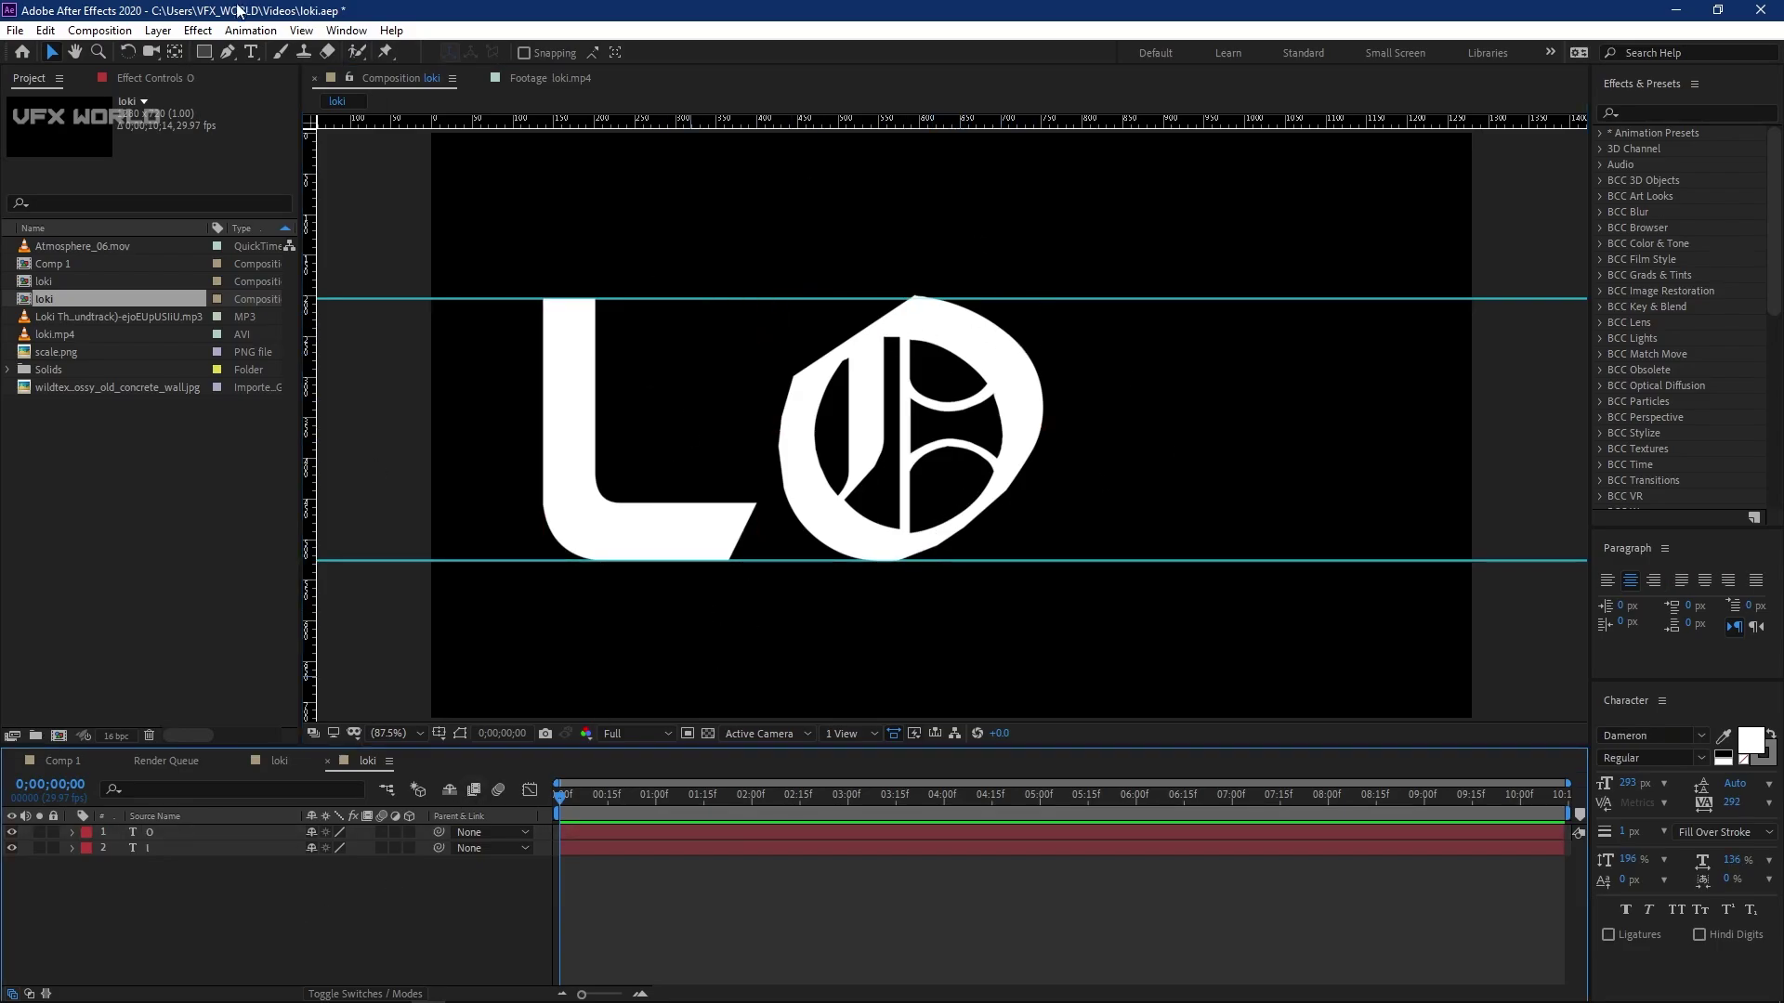
- Add a text layer with the letter K and position it right of the O, between the two guides
left_click(251, 52)
left_click(1095, 429)
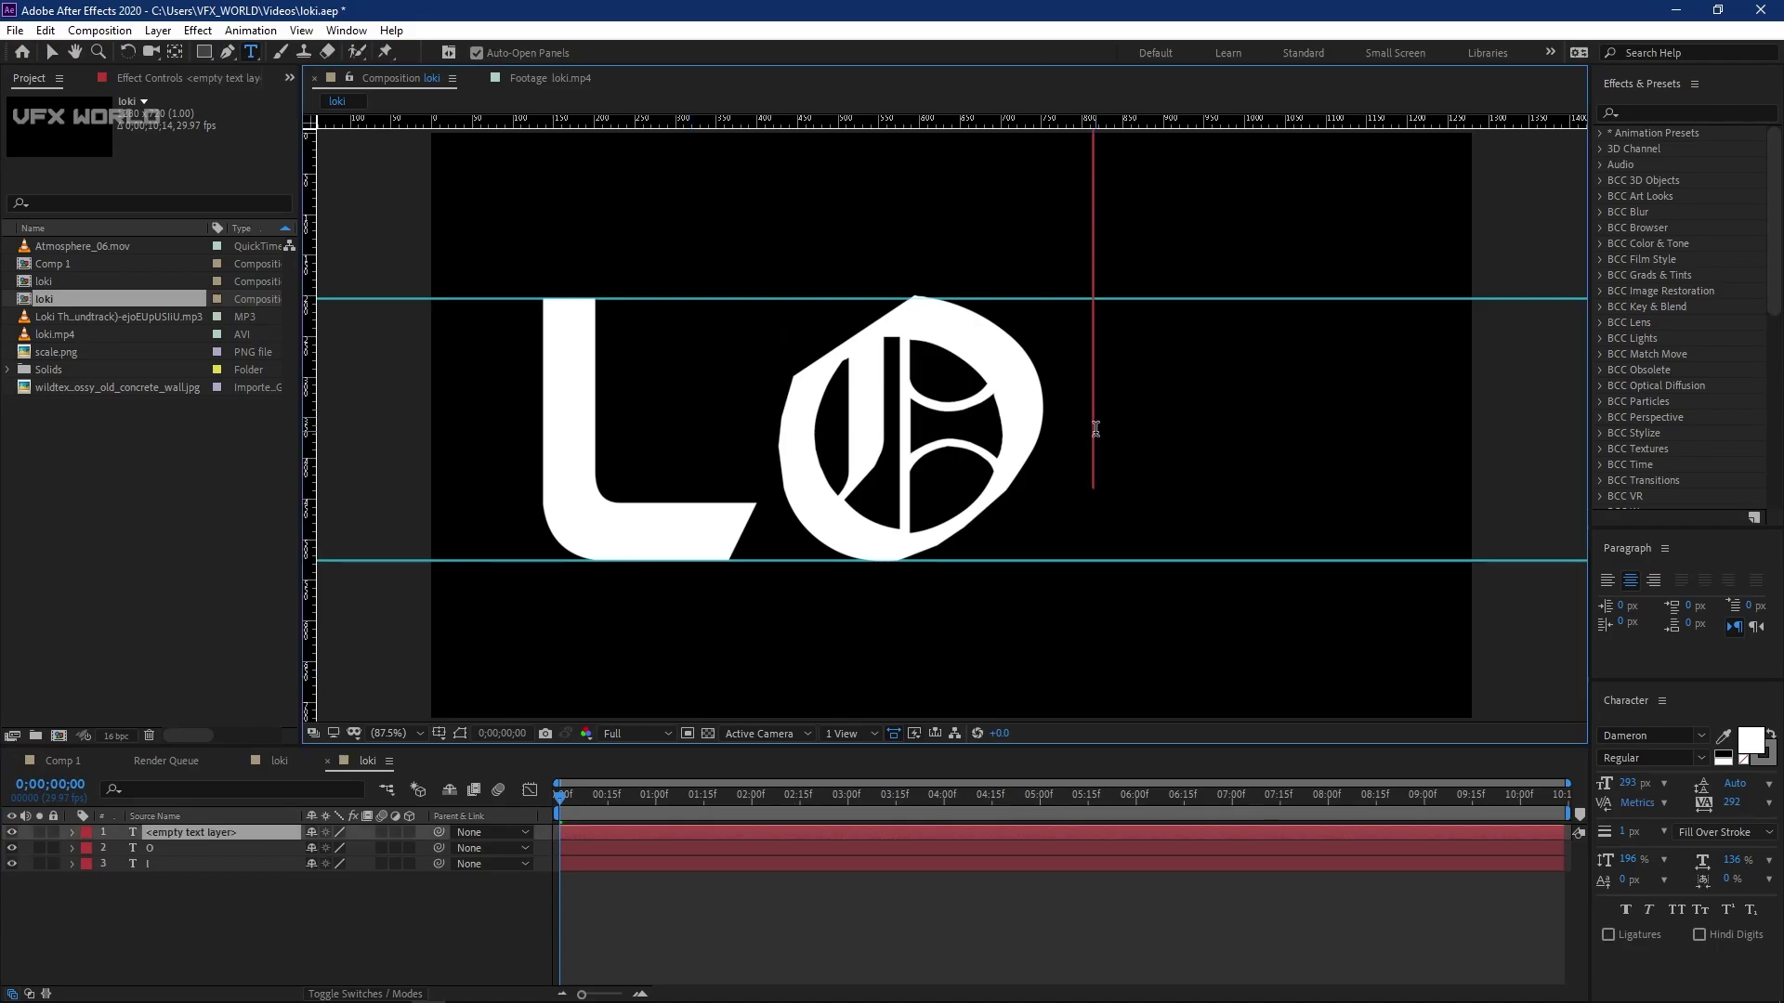
type("K")
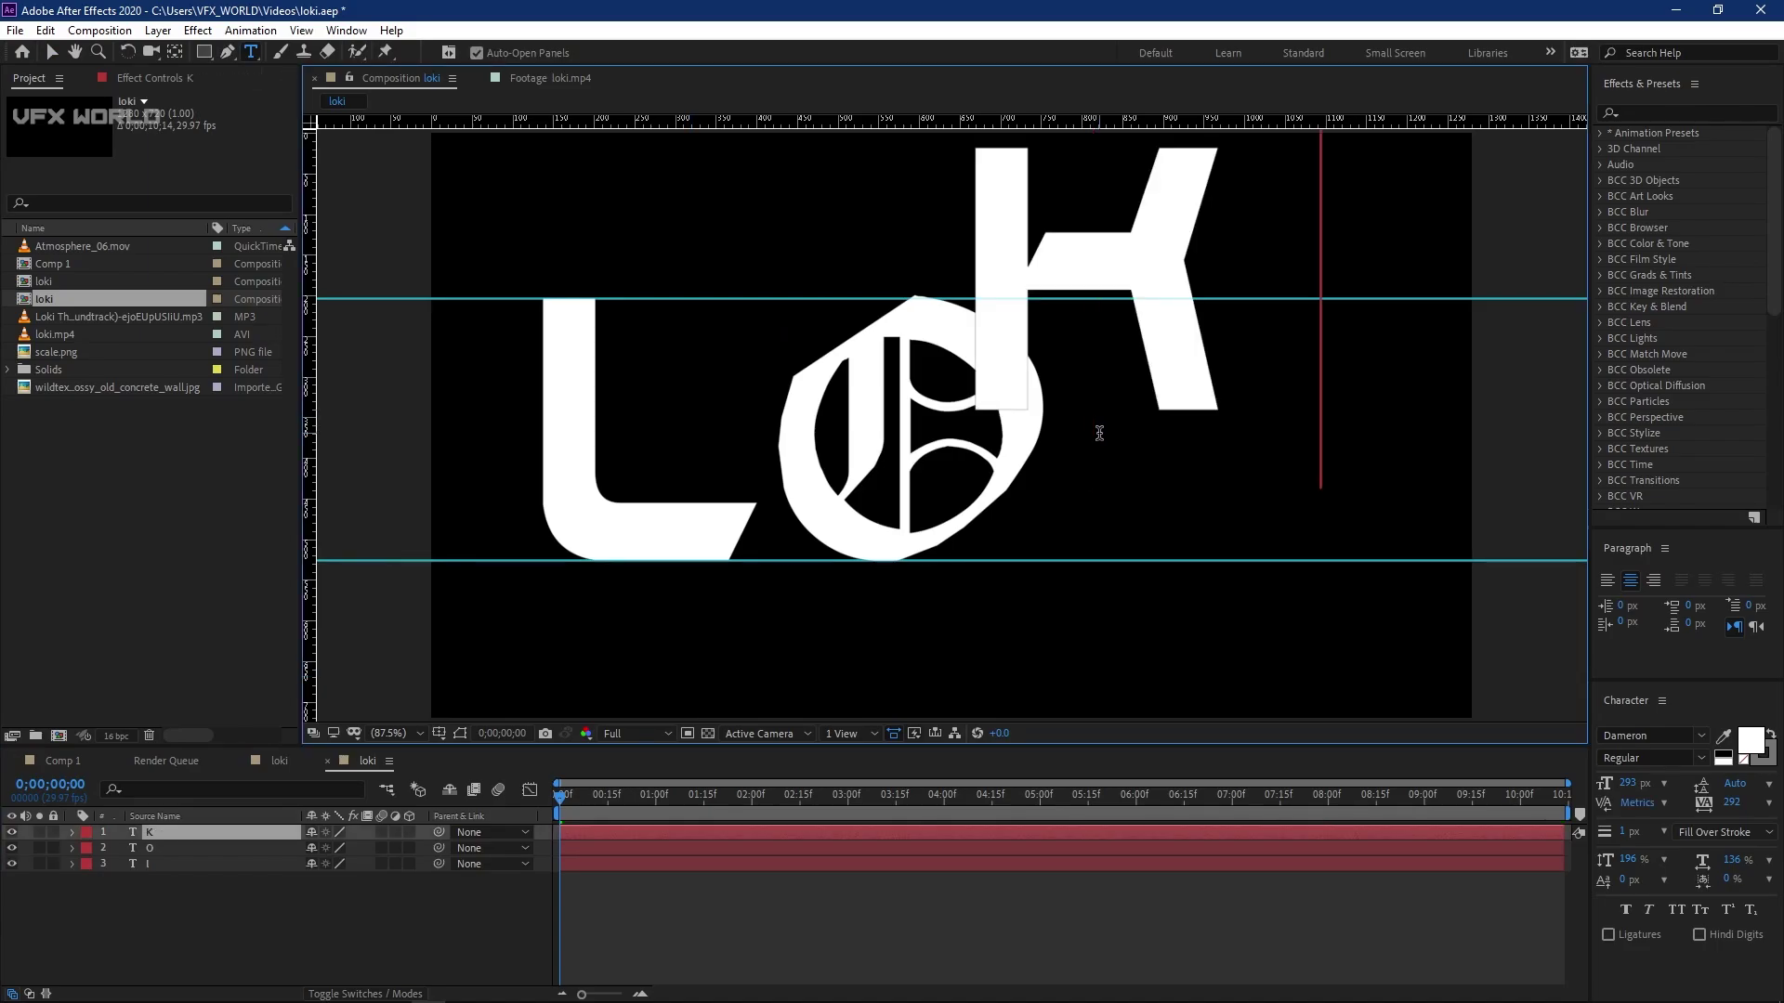
left_click(52, 52)
left_click_drag(1161, 347, 1253, 485)
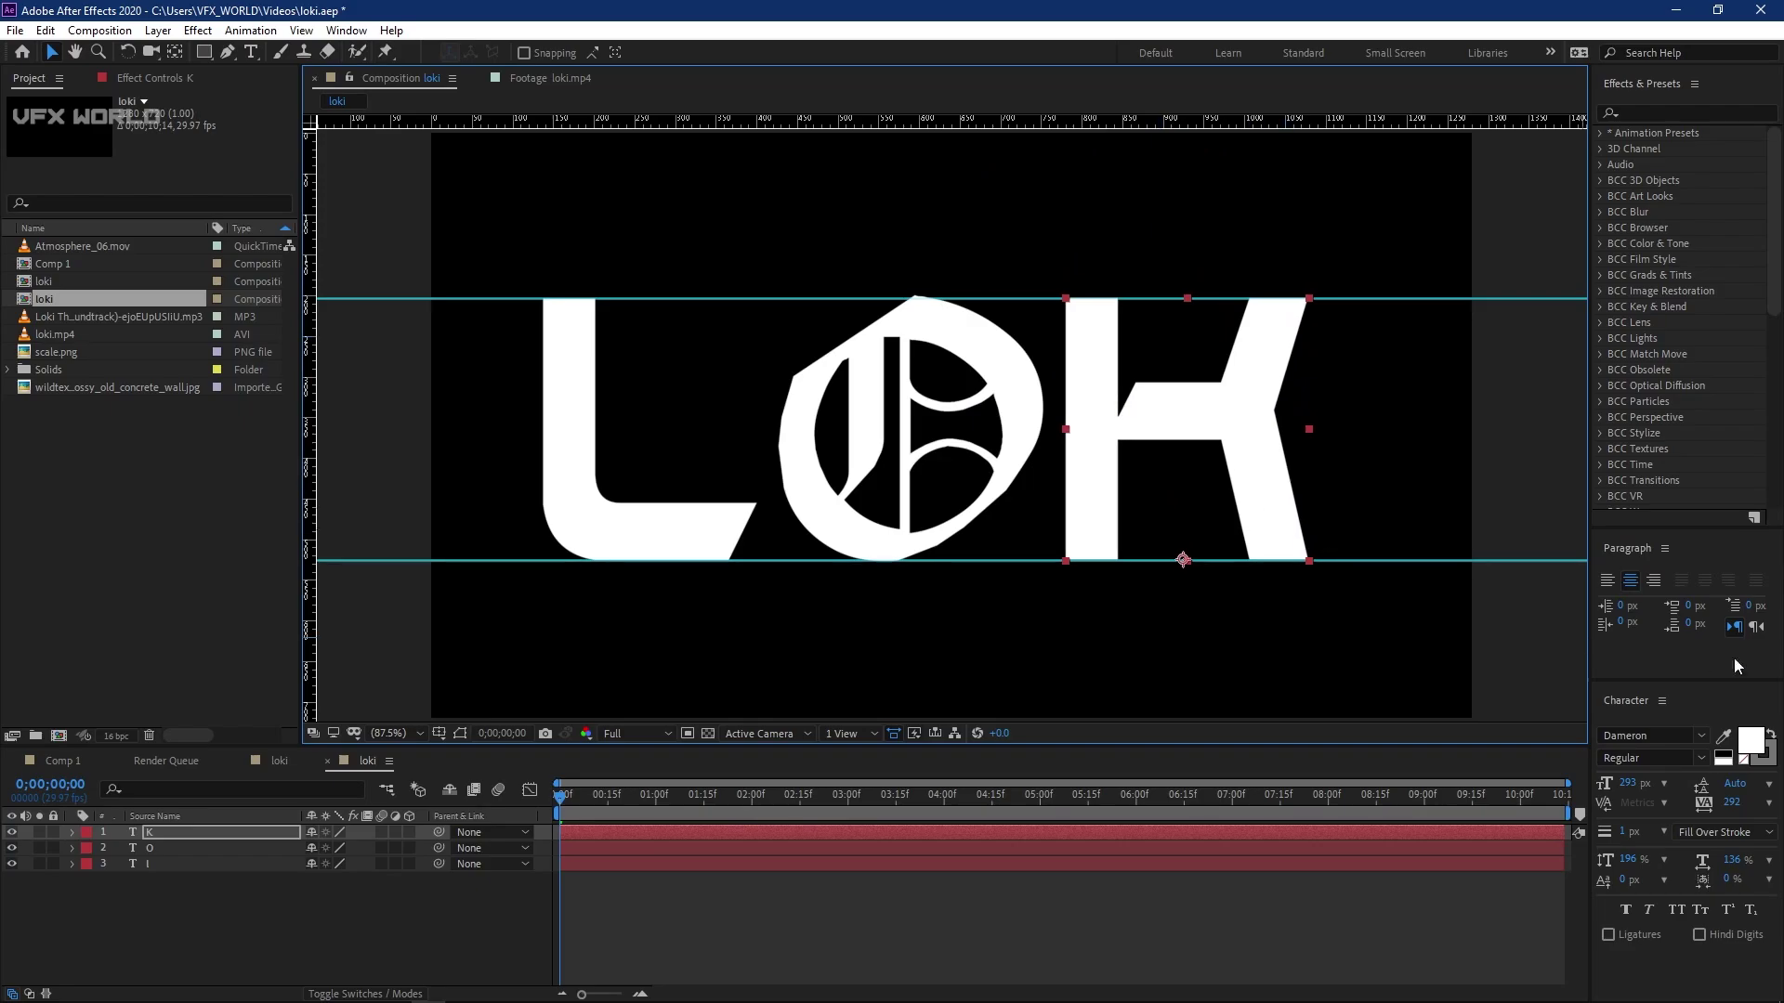
- Set the font of the K layer to ARB 85 Poster Script JAN-39
left_click(1705, 736)
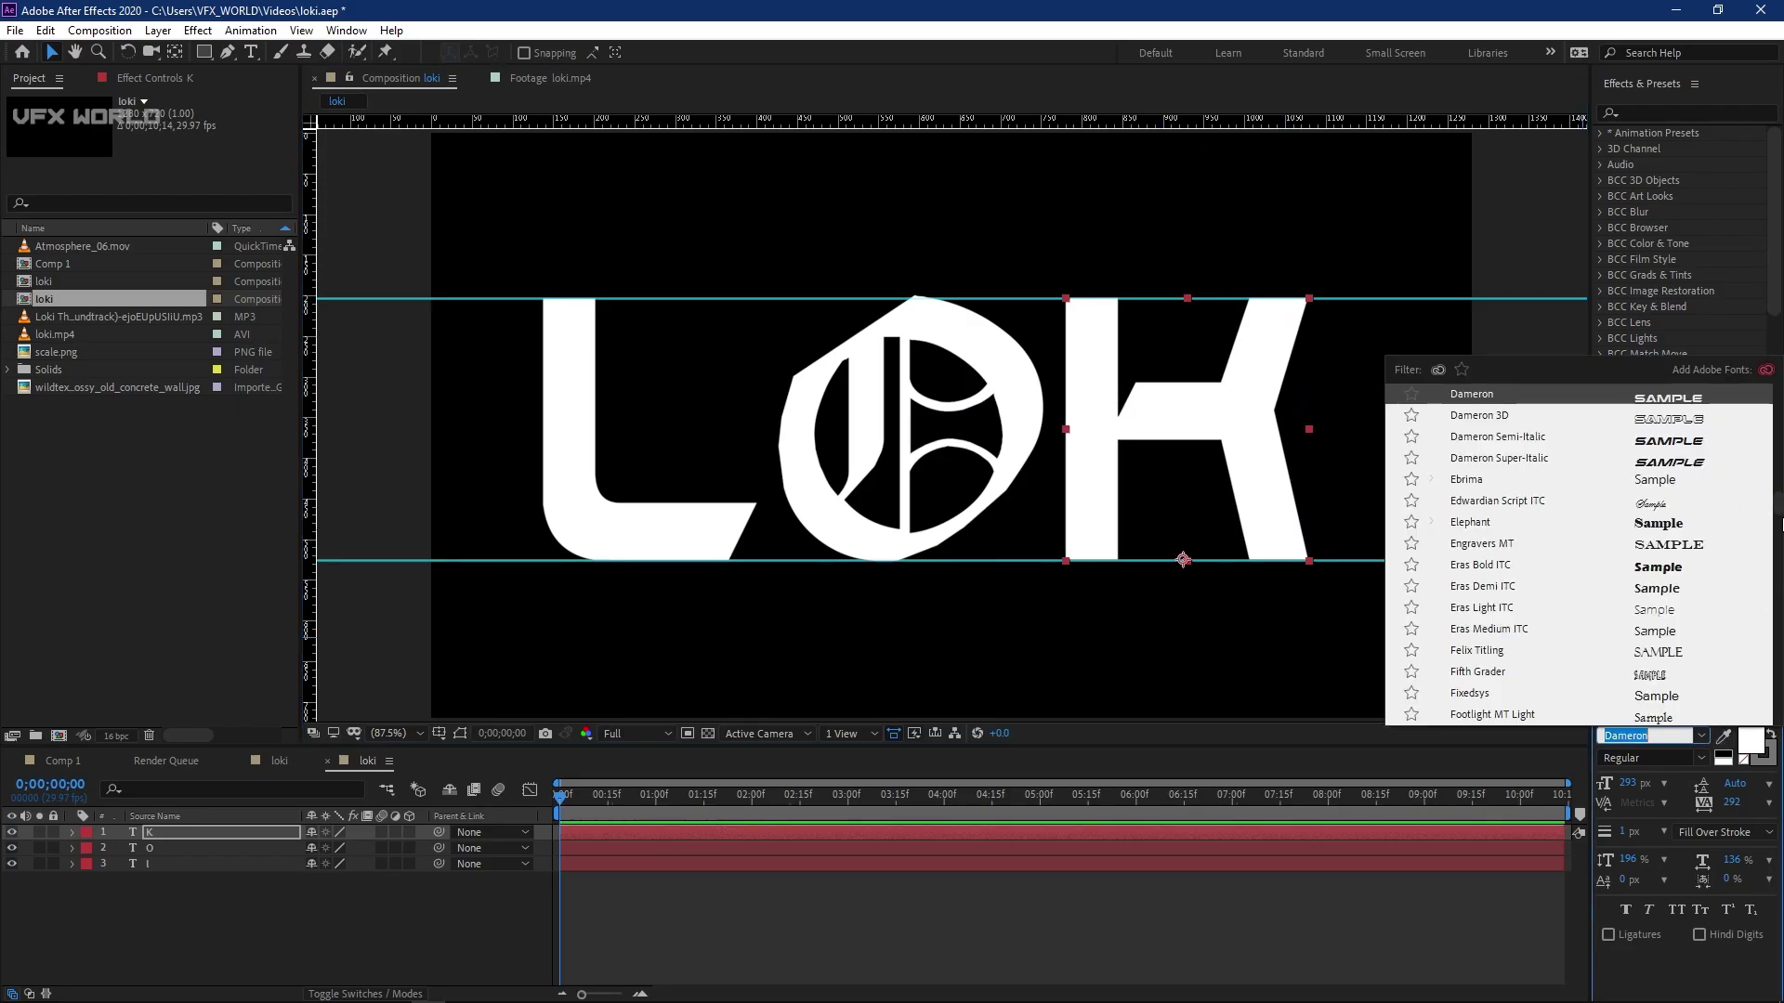
left_click_drag(1776, 511, 1770, 383)
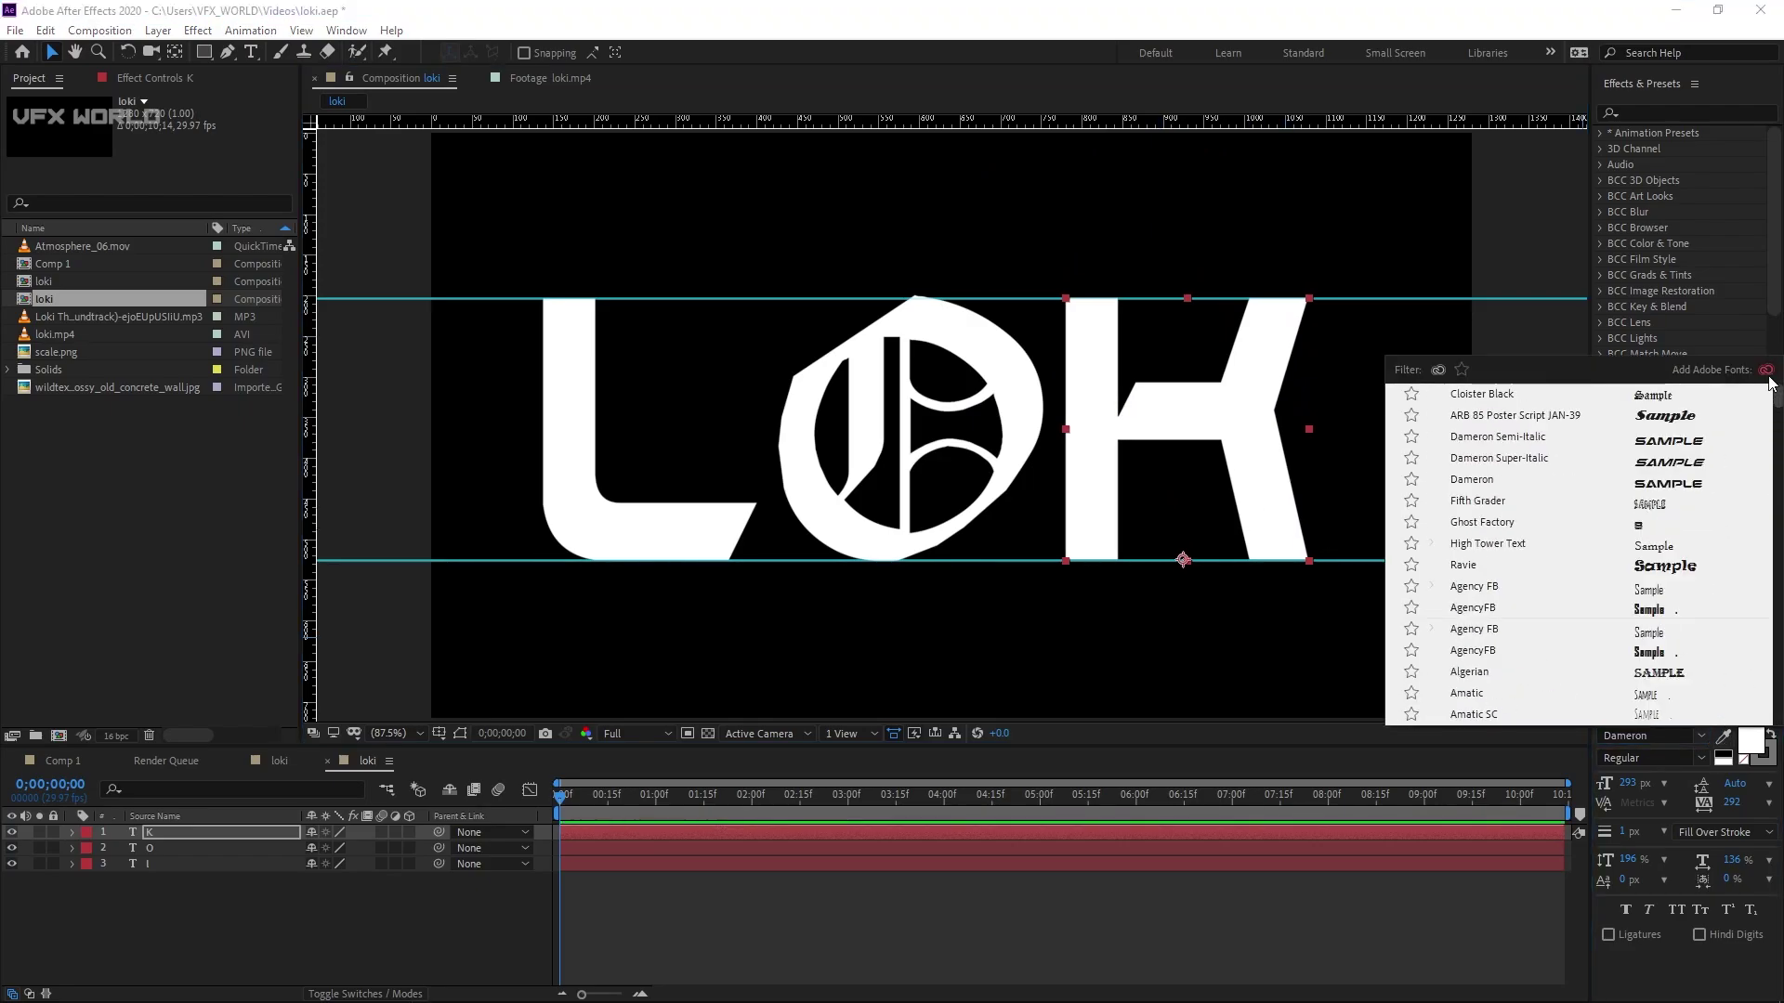
left_click(1522, 423)
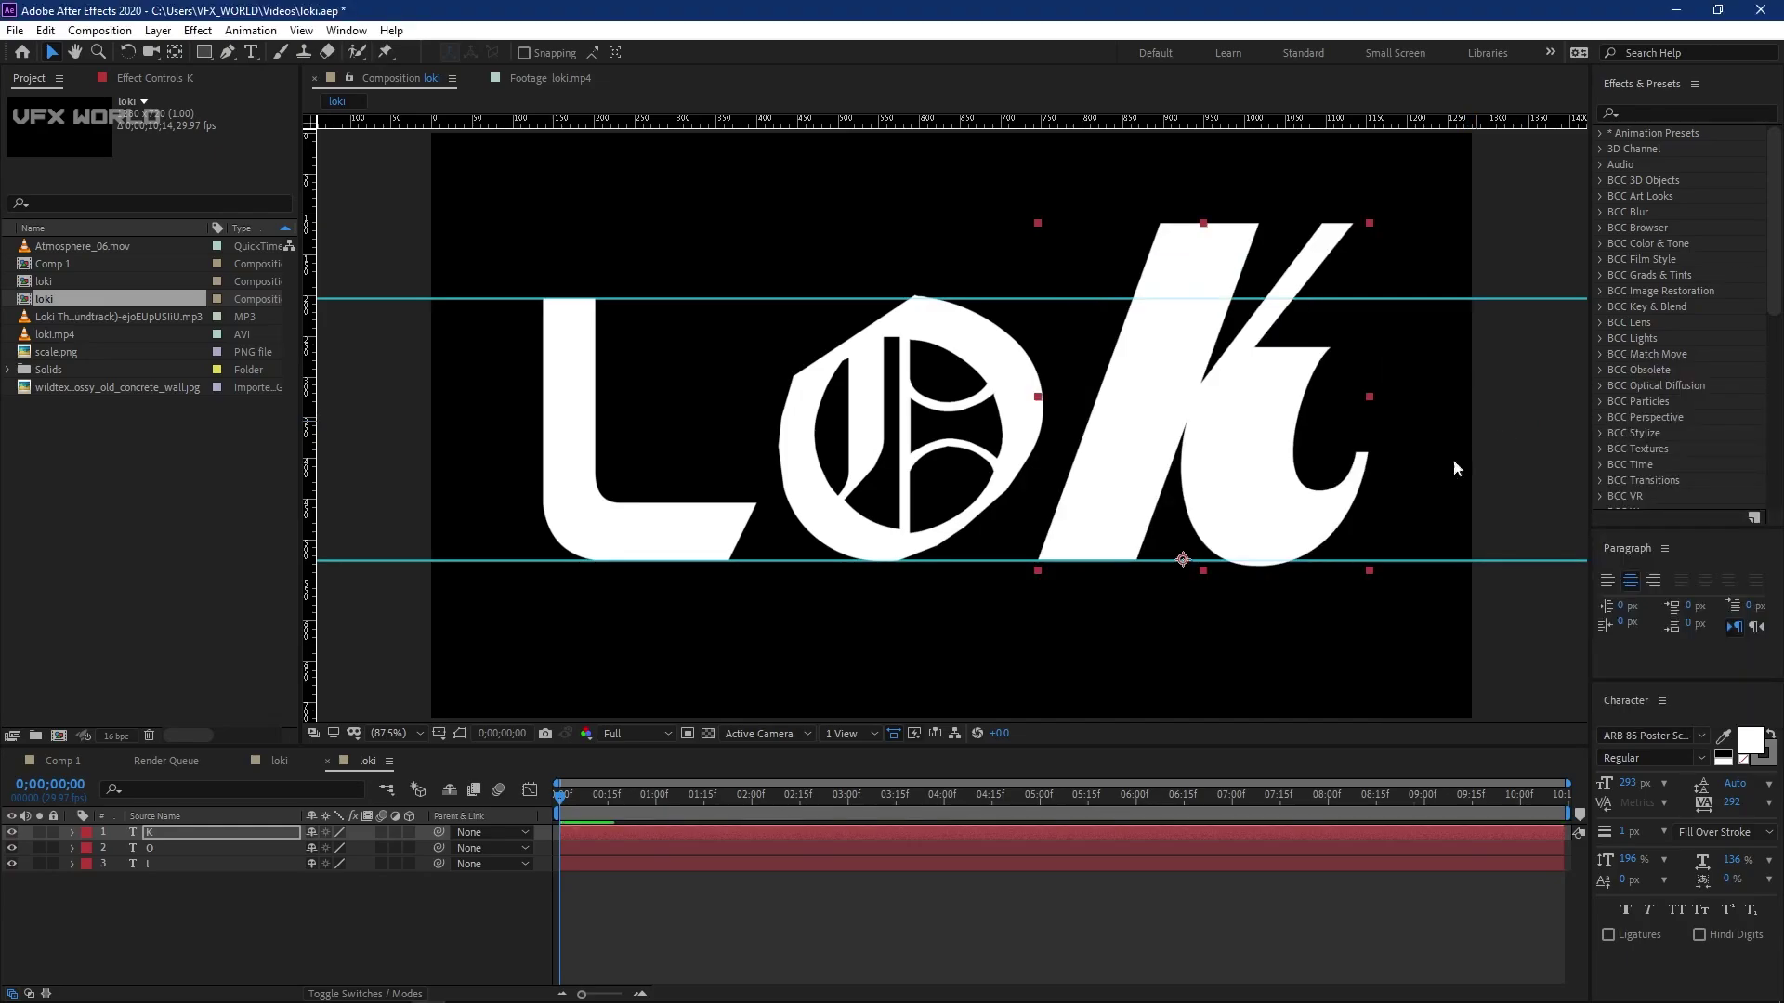
- Set the K's font size to 254 px
left_click(1625, 785)
type("354")
key("Return")
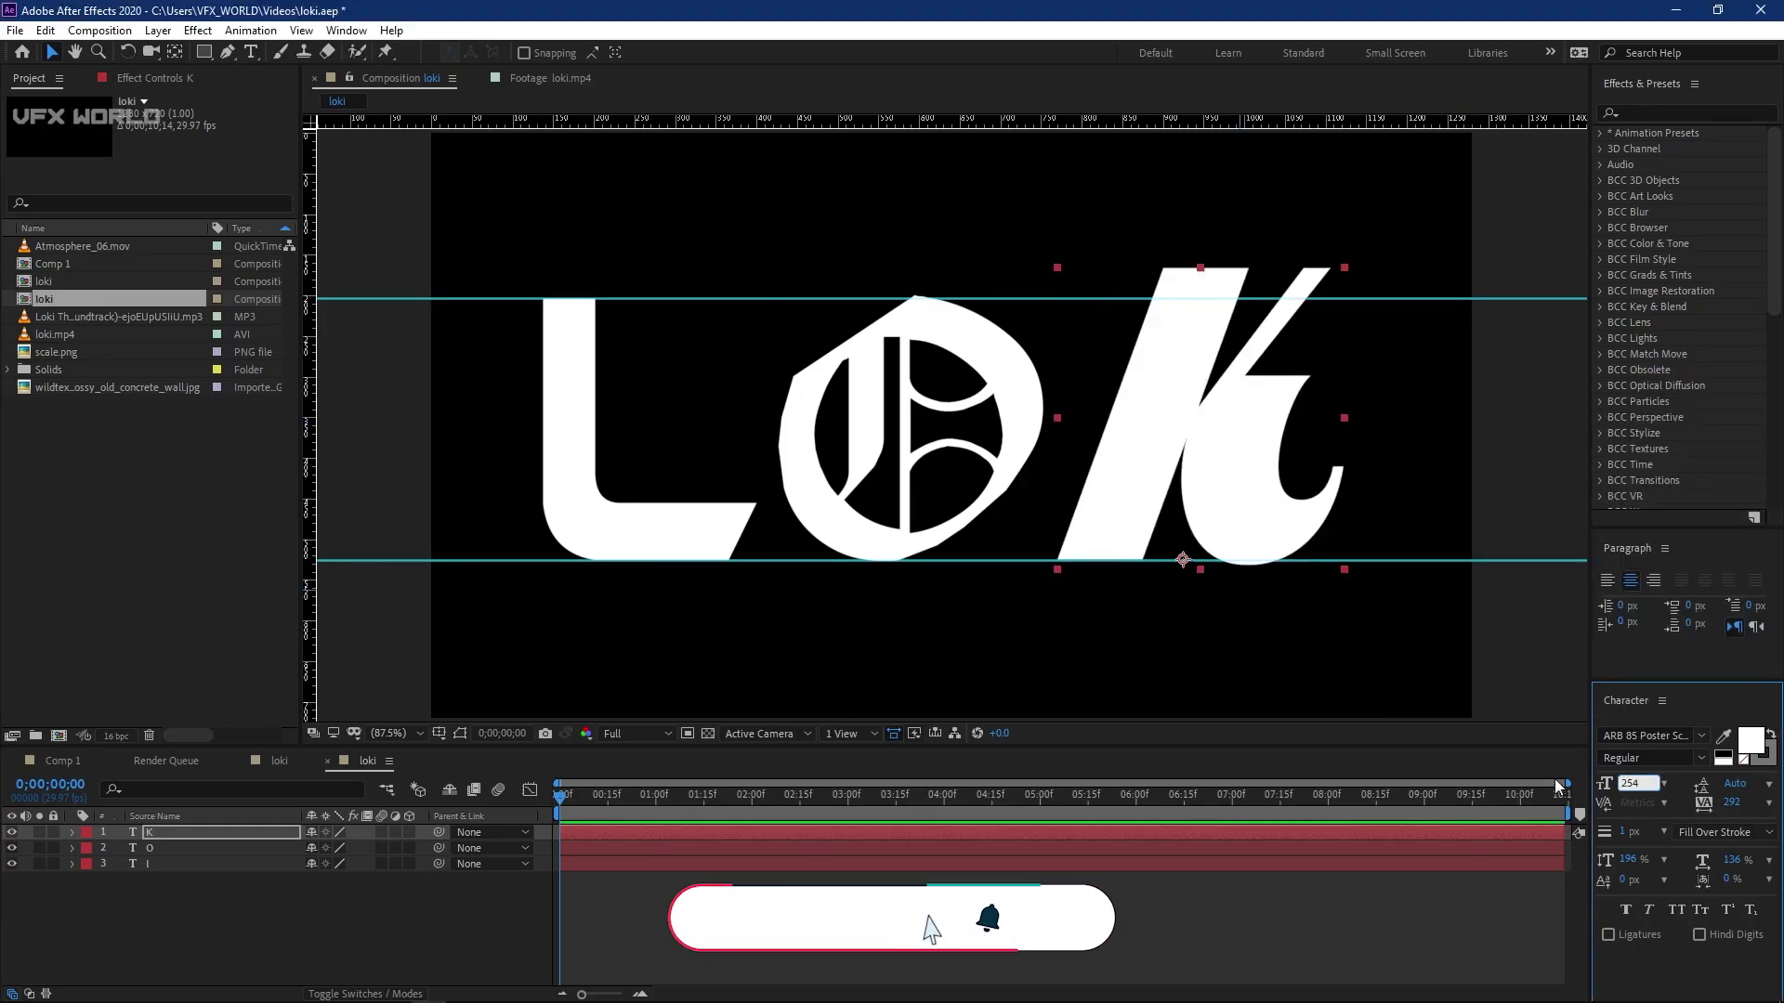
left_click(1734, 802)
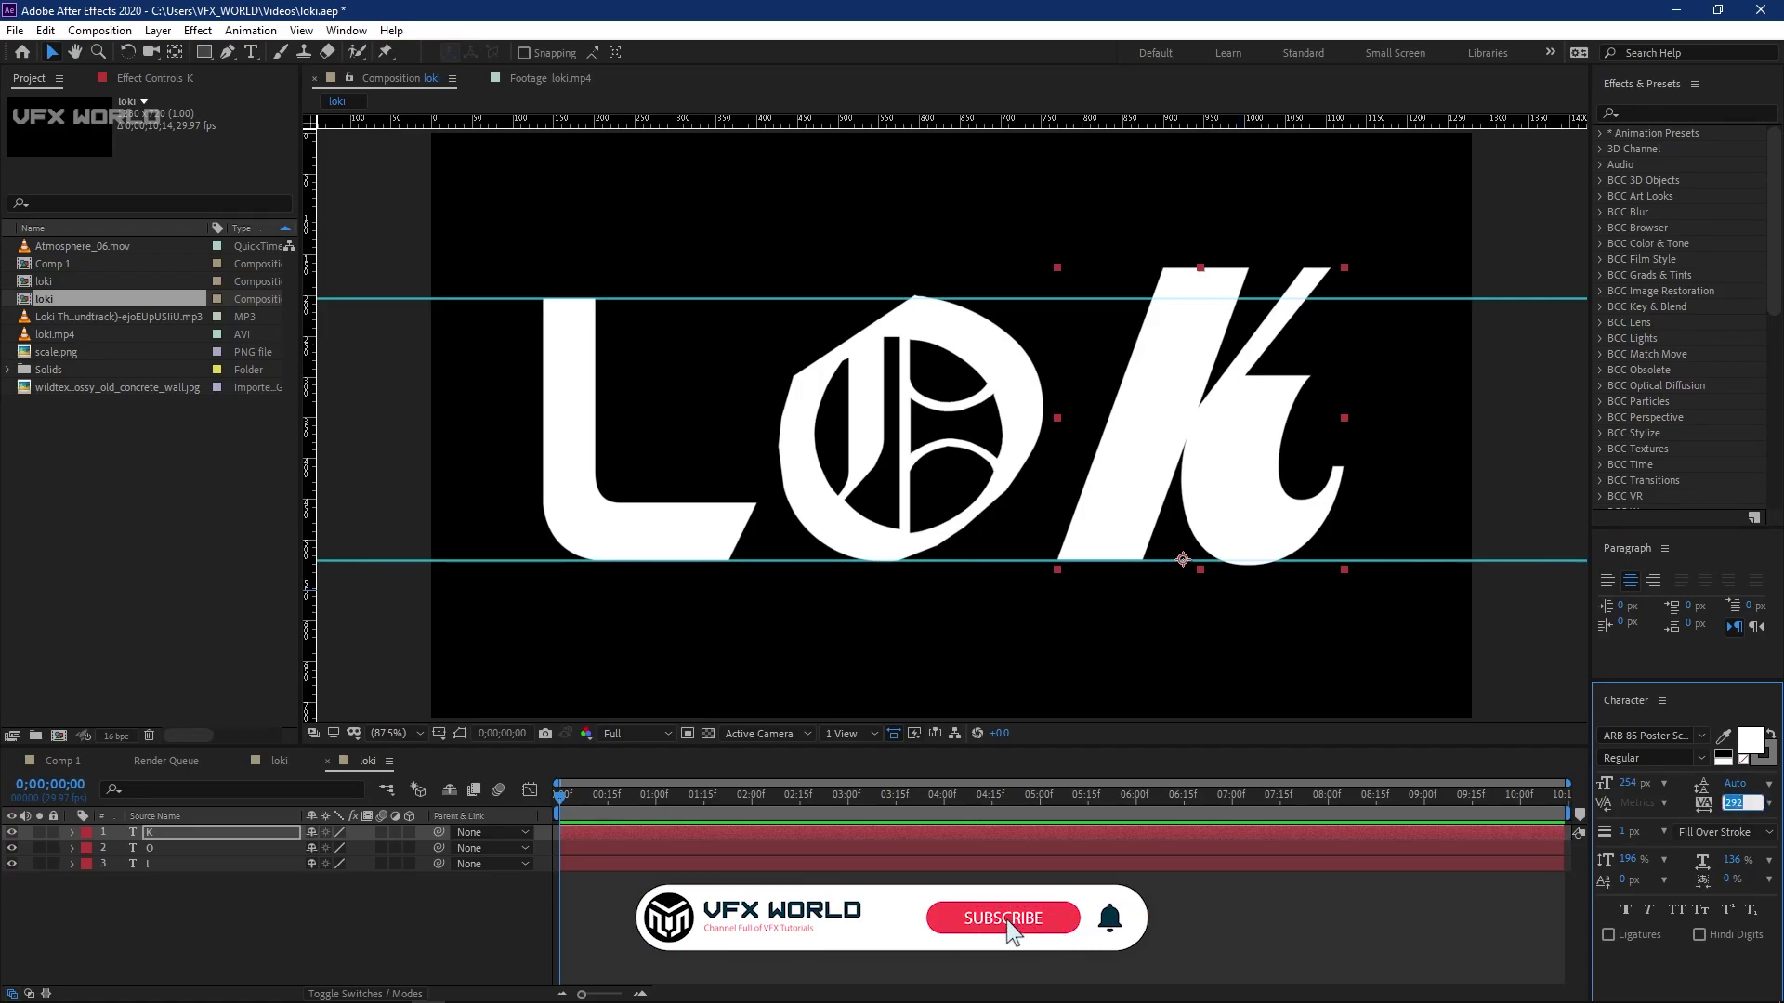
left_click(1685, 981)
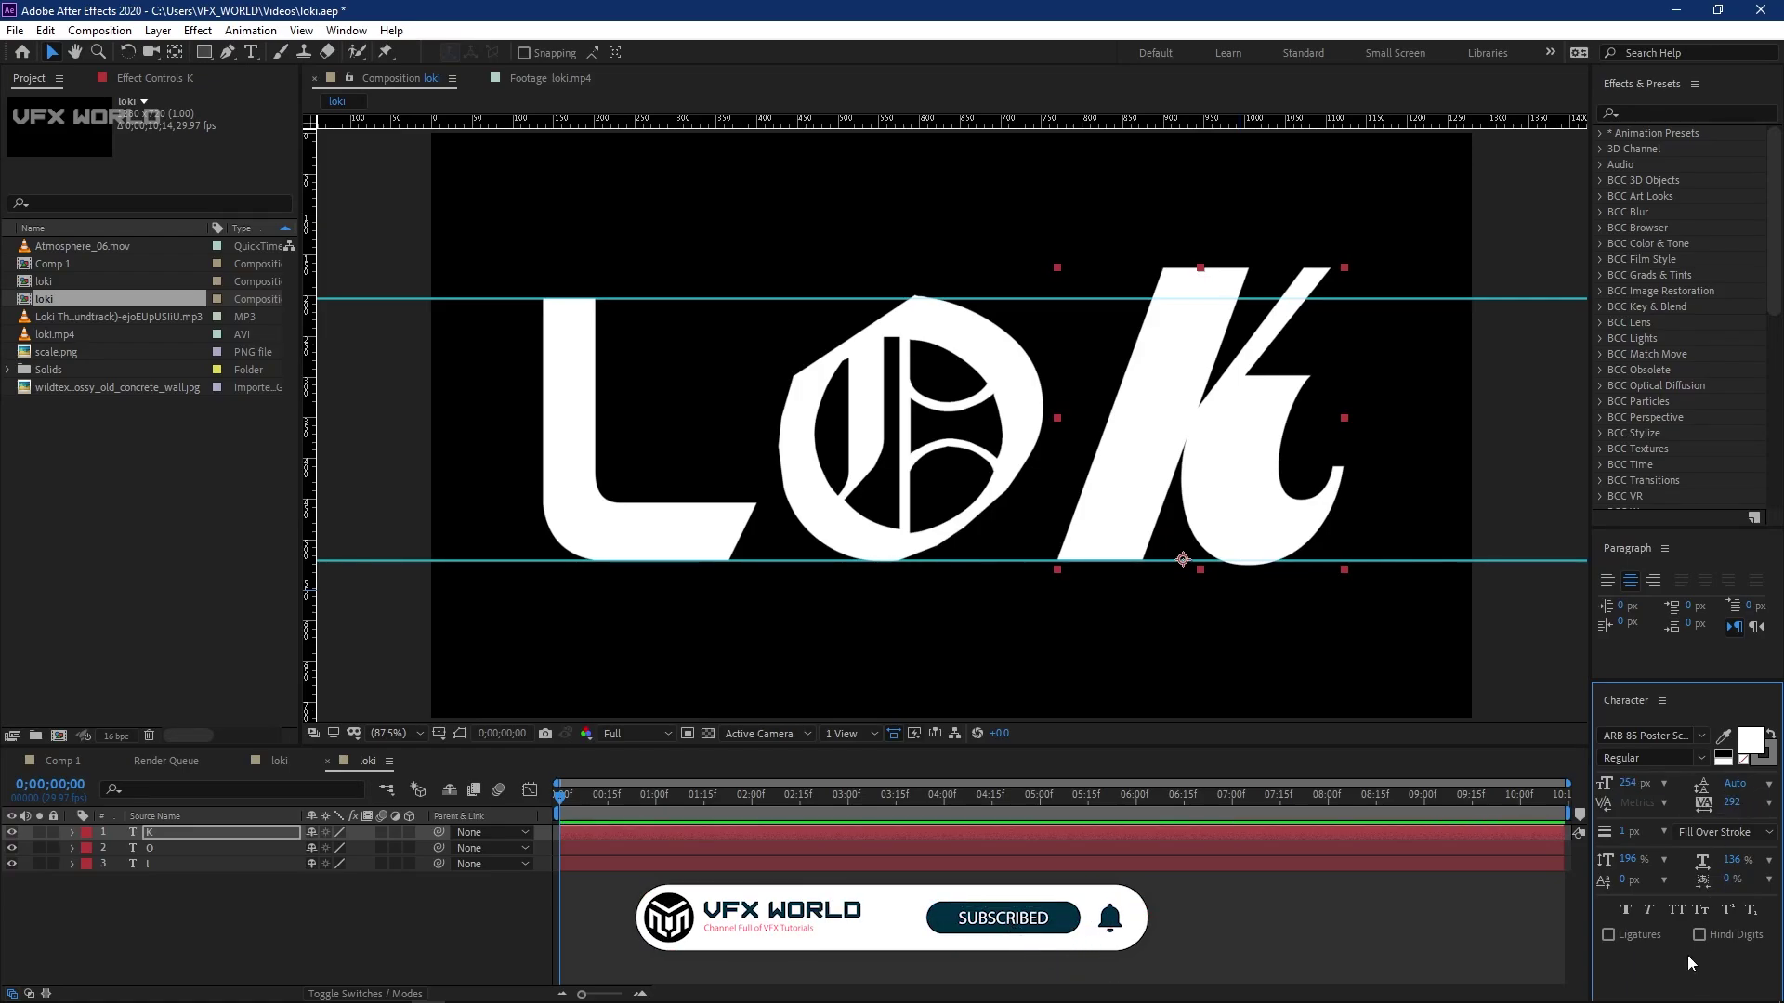
- Set the K's vertical scale to 175% and its horizontal scale to 159%
left_click(1626, 856)
type("175")
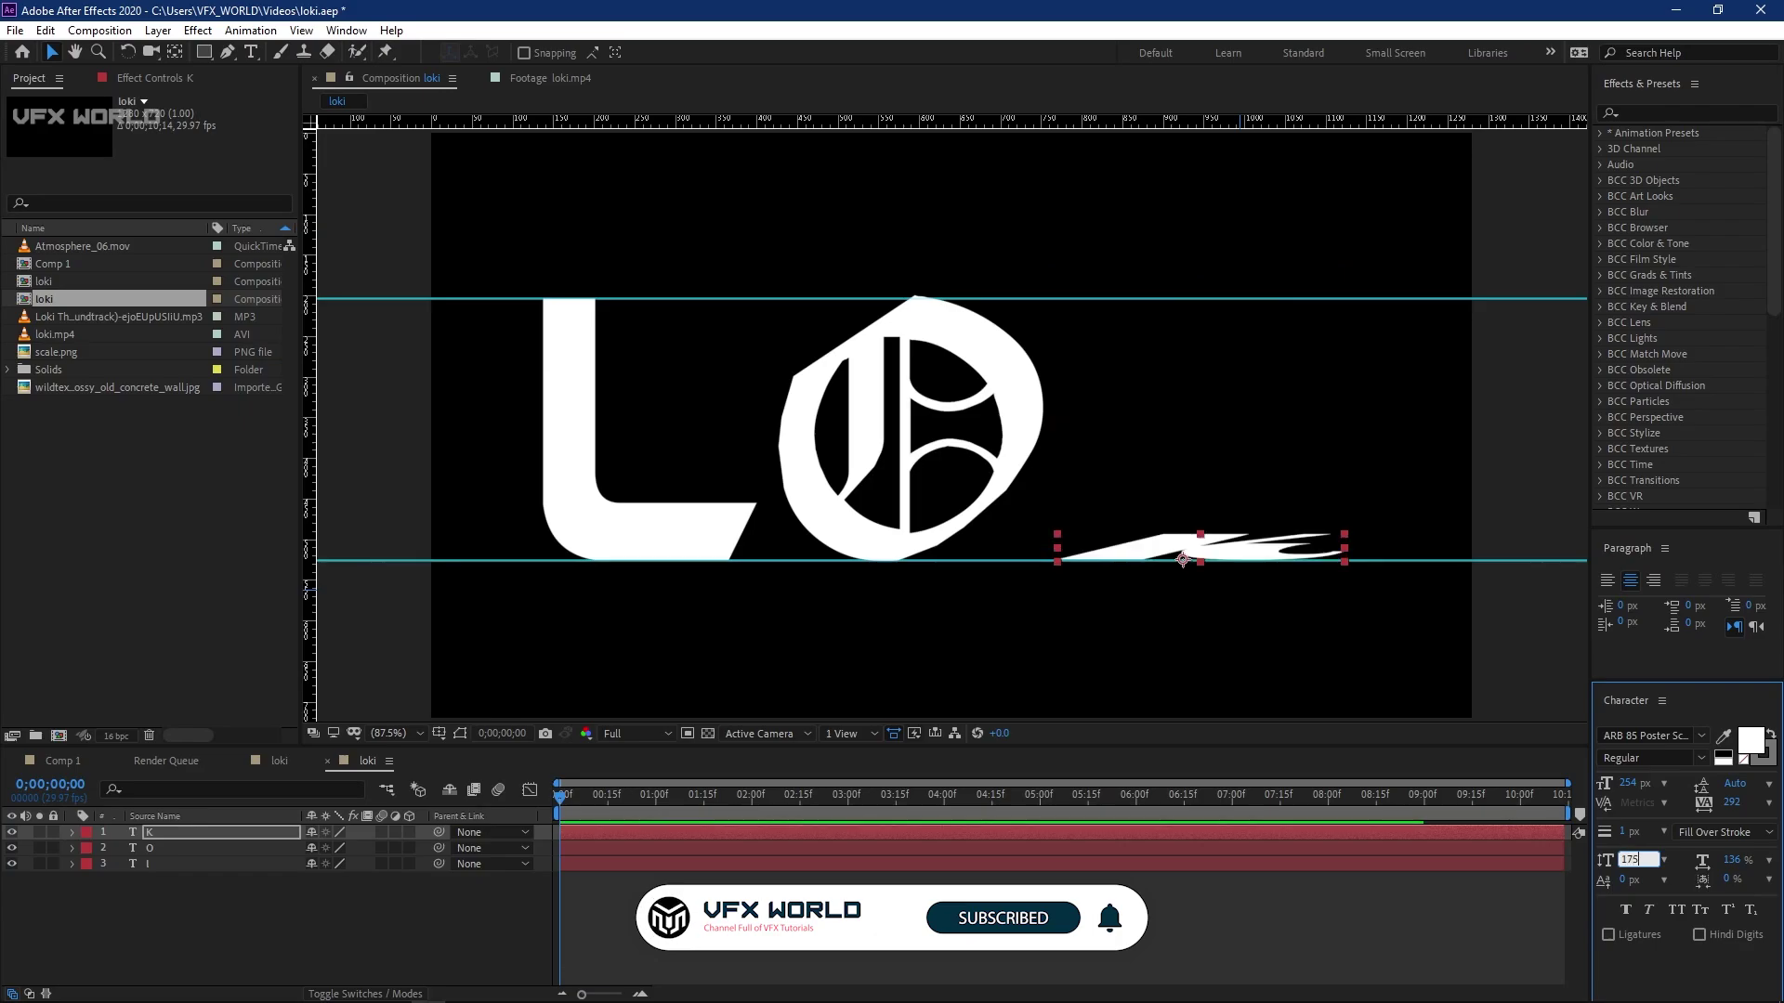
key("Return")
left_click(1731, 861)
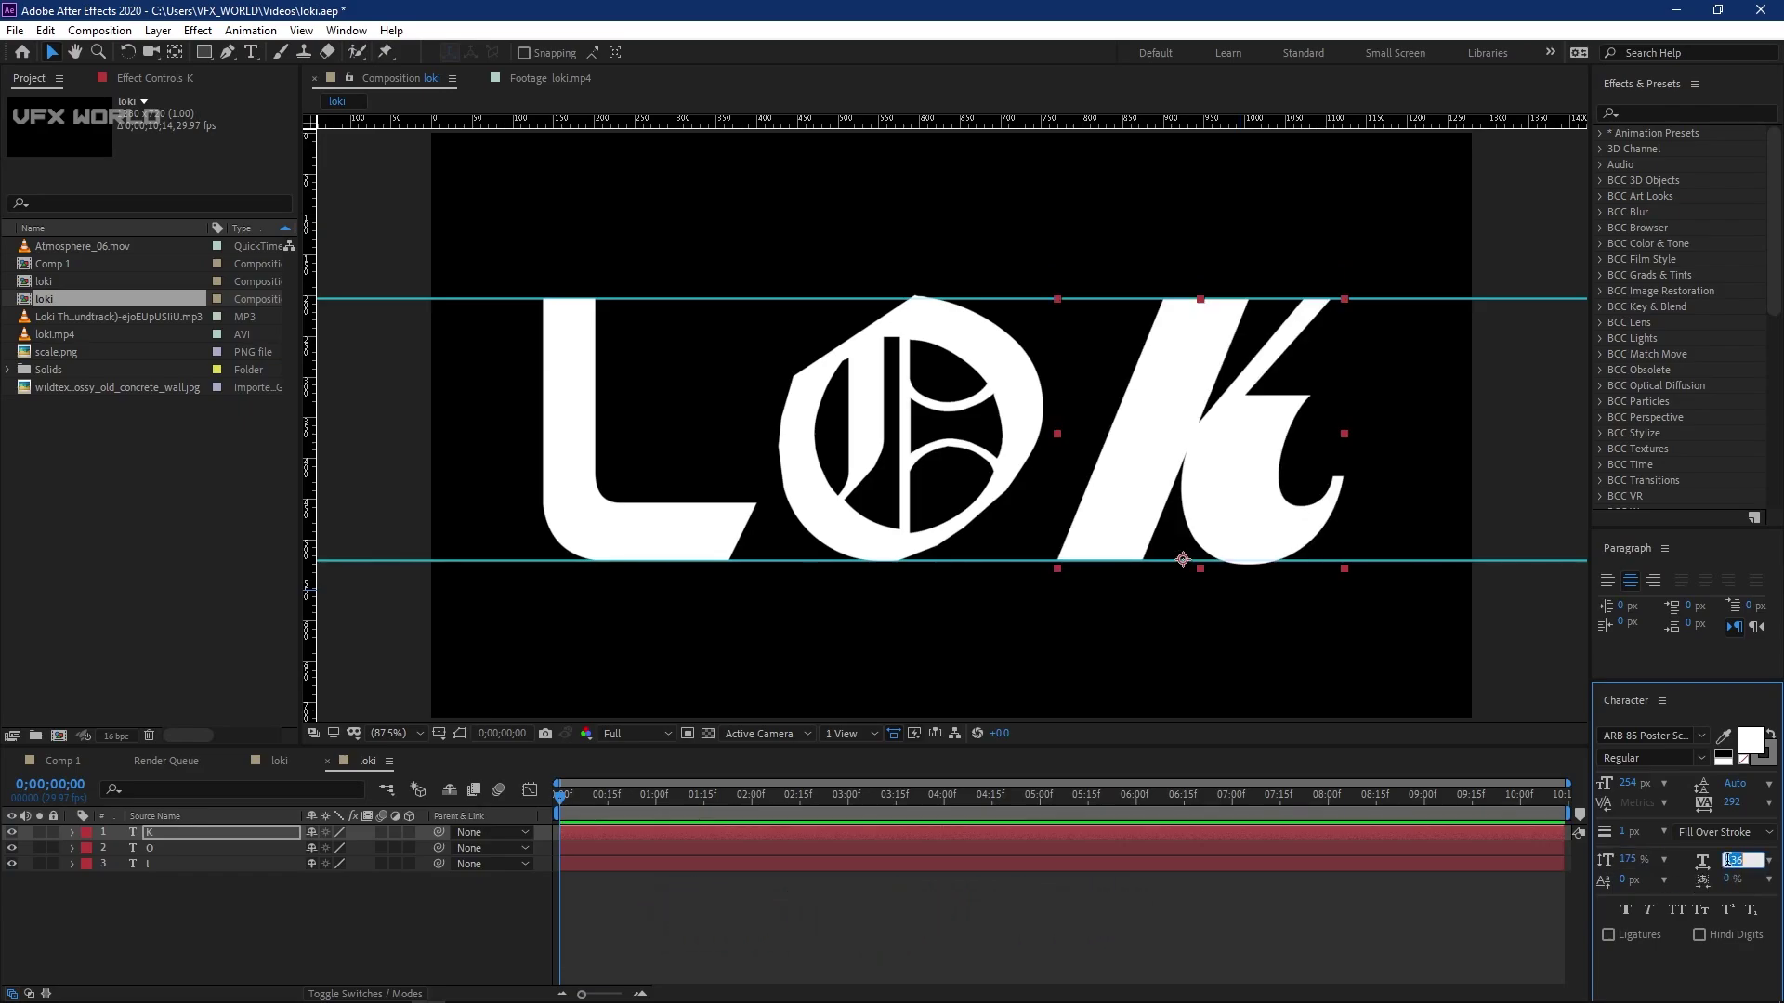
type("159")
left_click(128, 910)
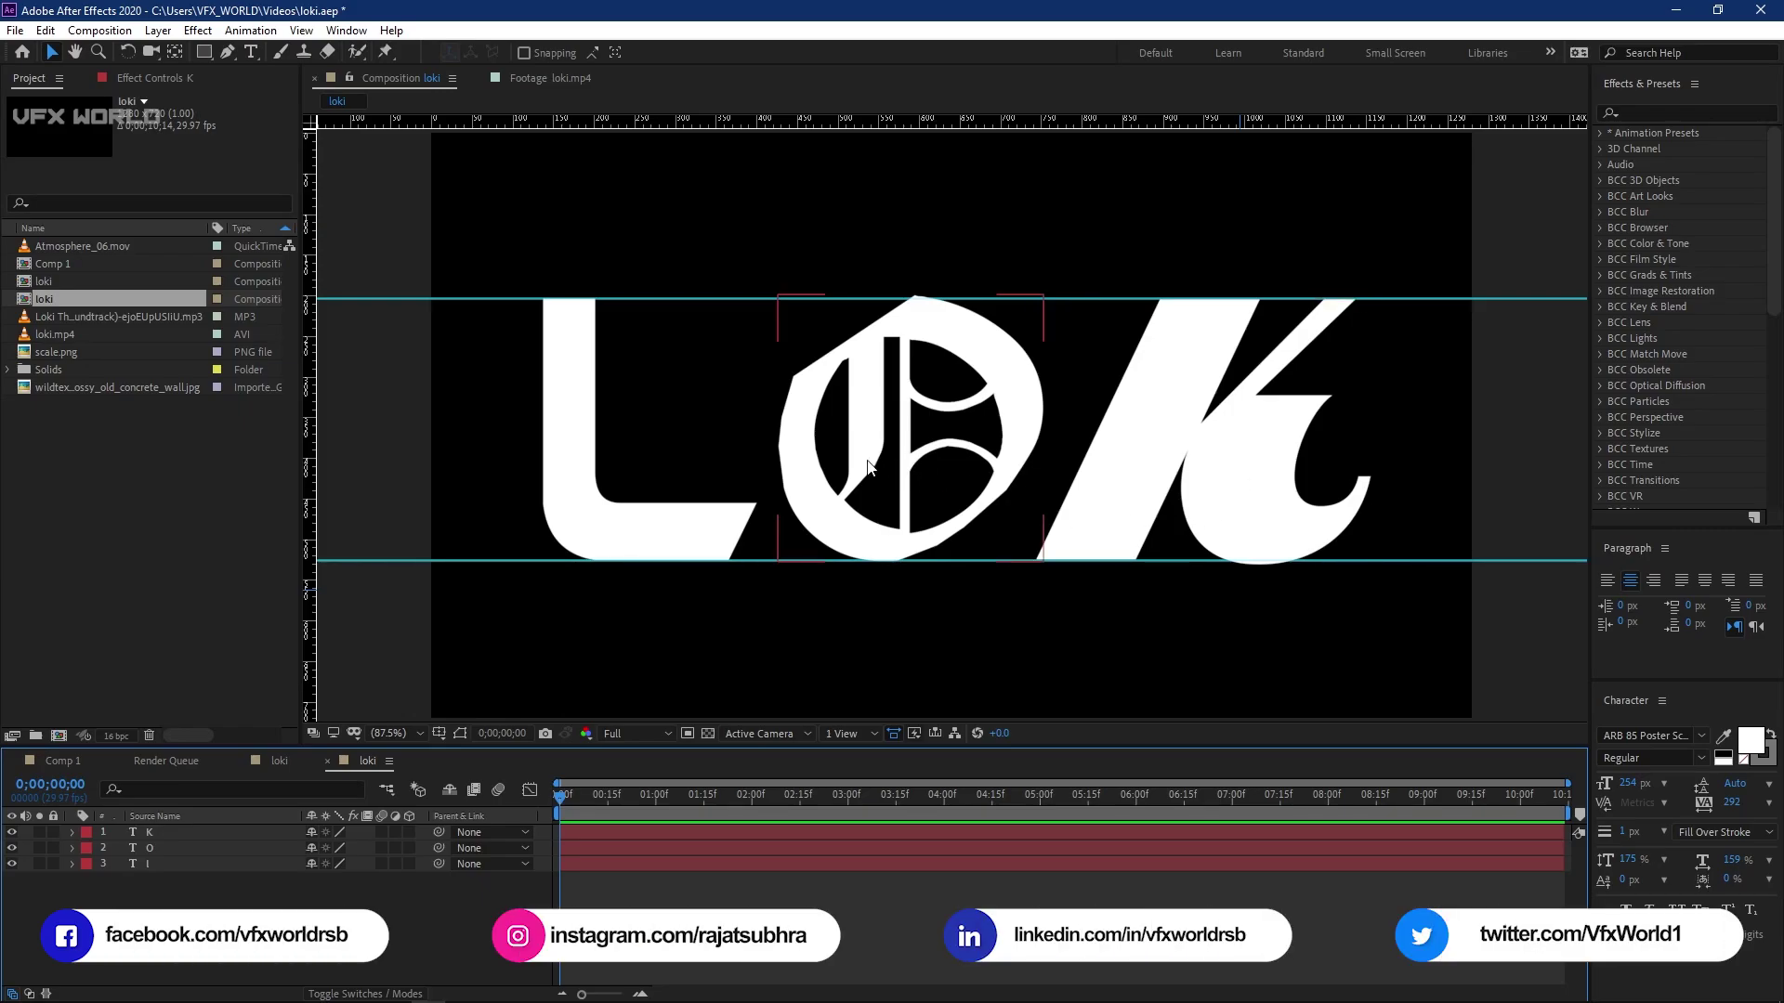
- Shift the L, O and K leftward along the baseline guide, closing the gaps between the letters
left_click_drag(690, 540, 639, 538)
left_click_drag(993, 491, 922, 487)
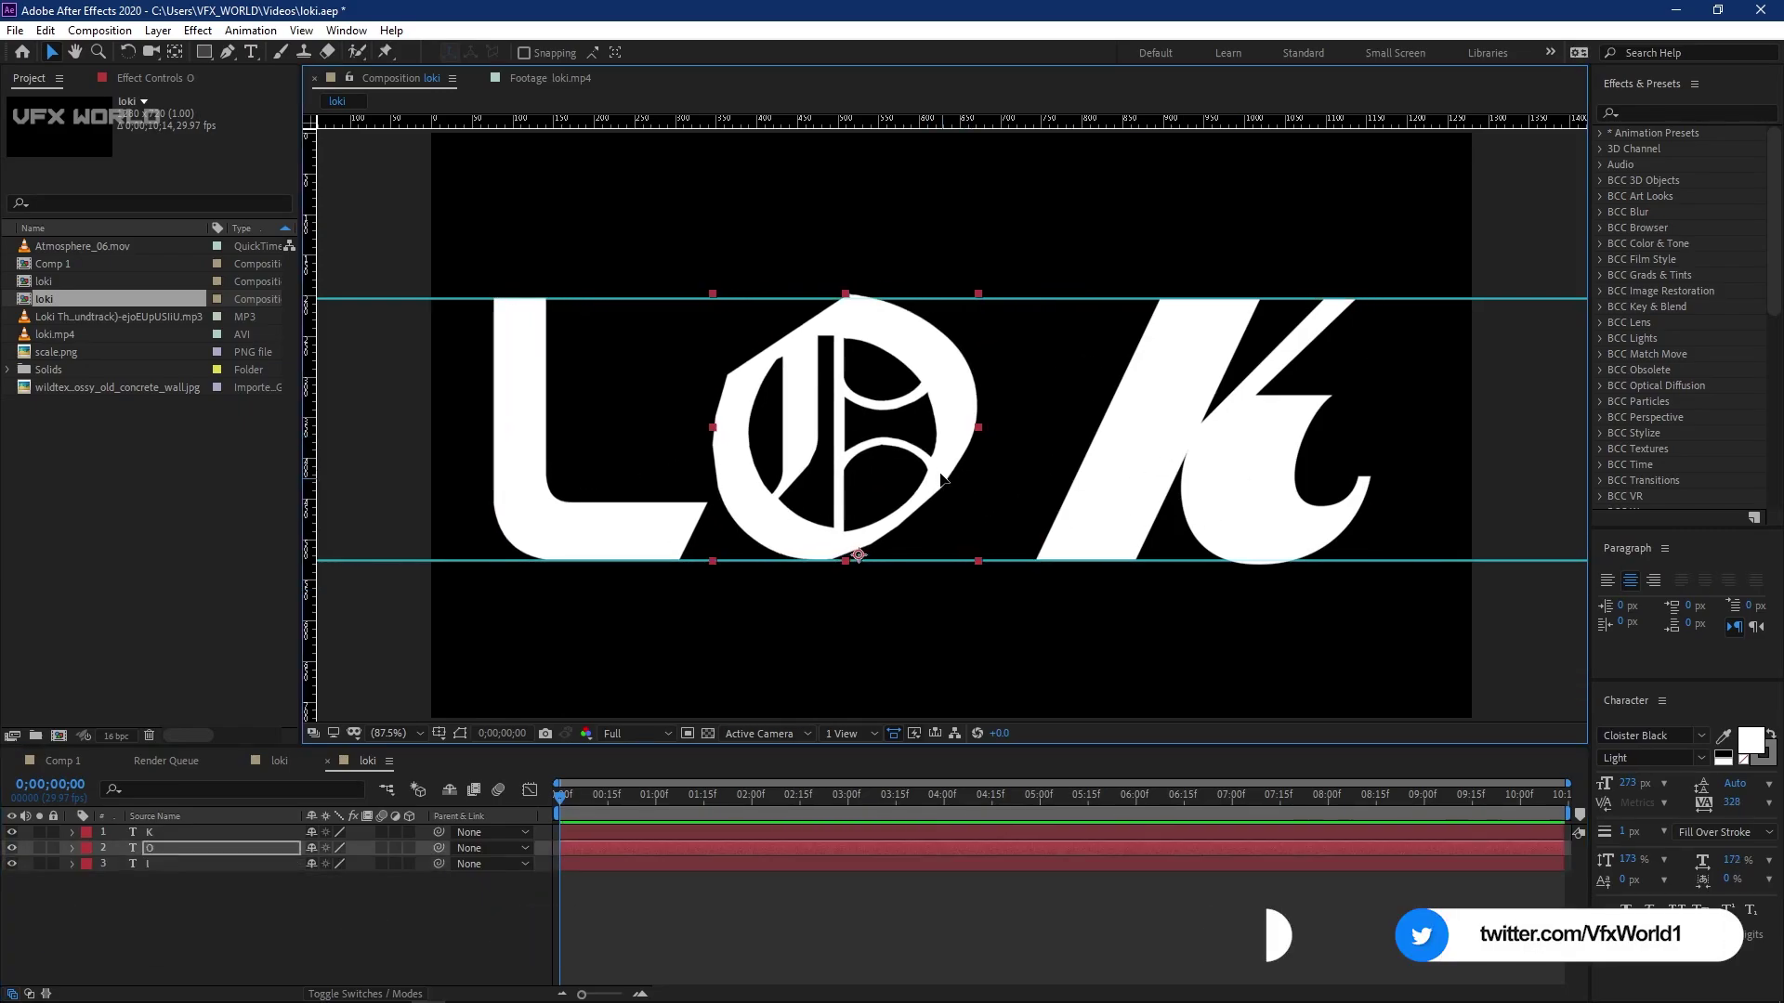
left_click_drag(1178, 471, 1076, 469)
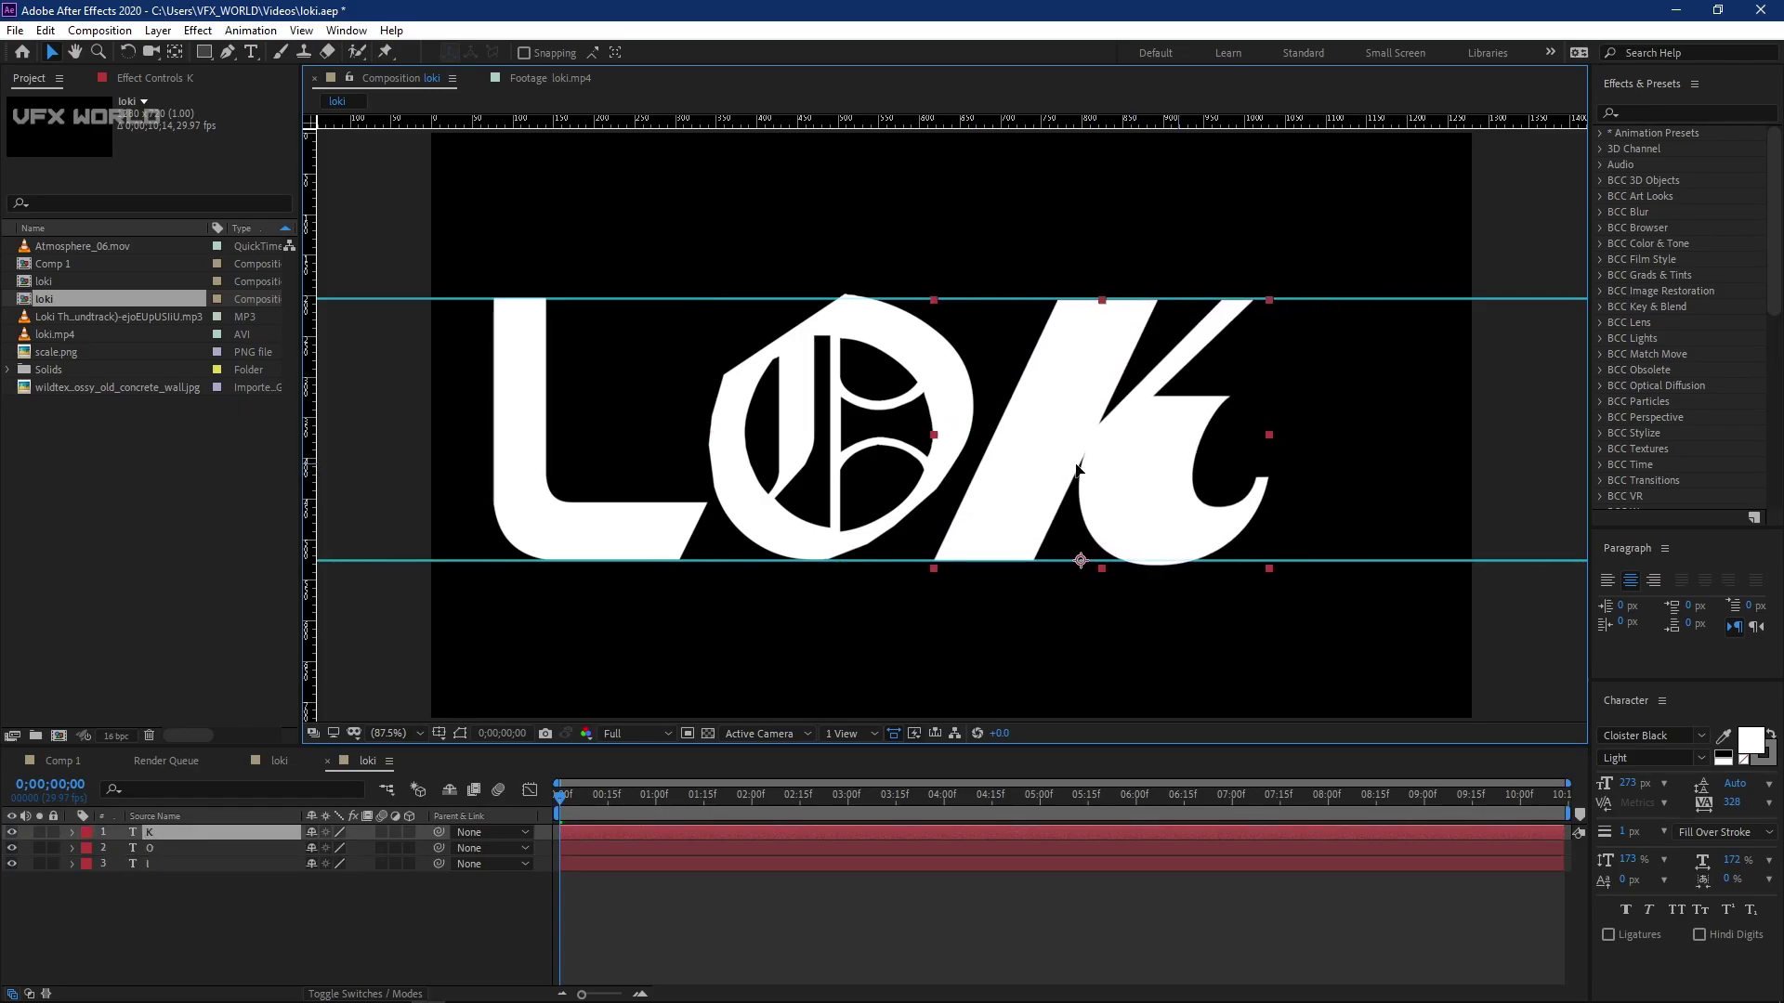
left_click(338, 878)
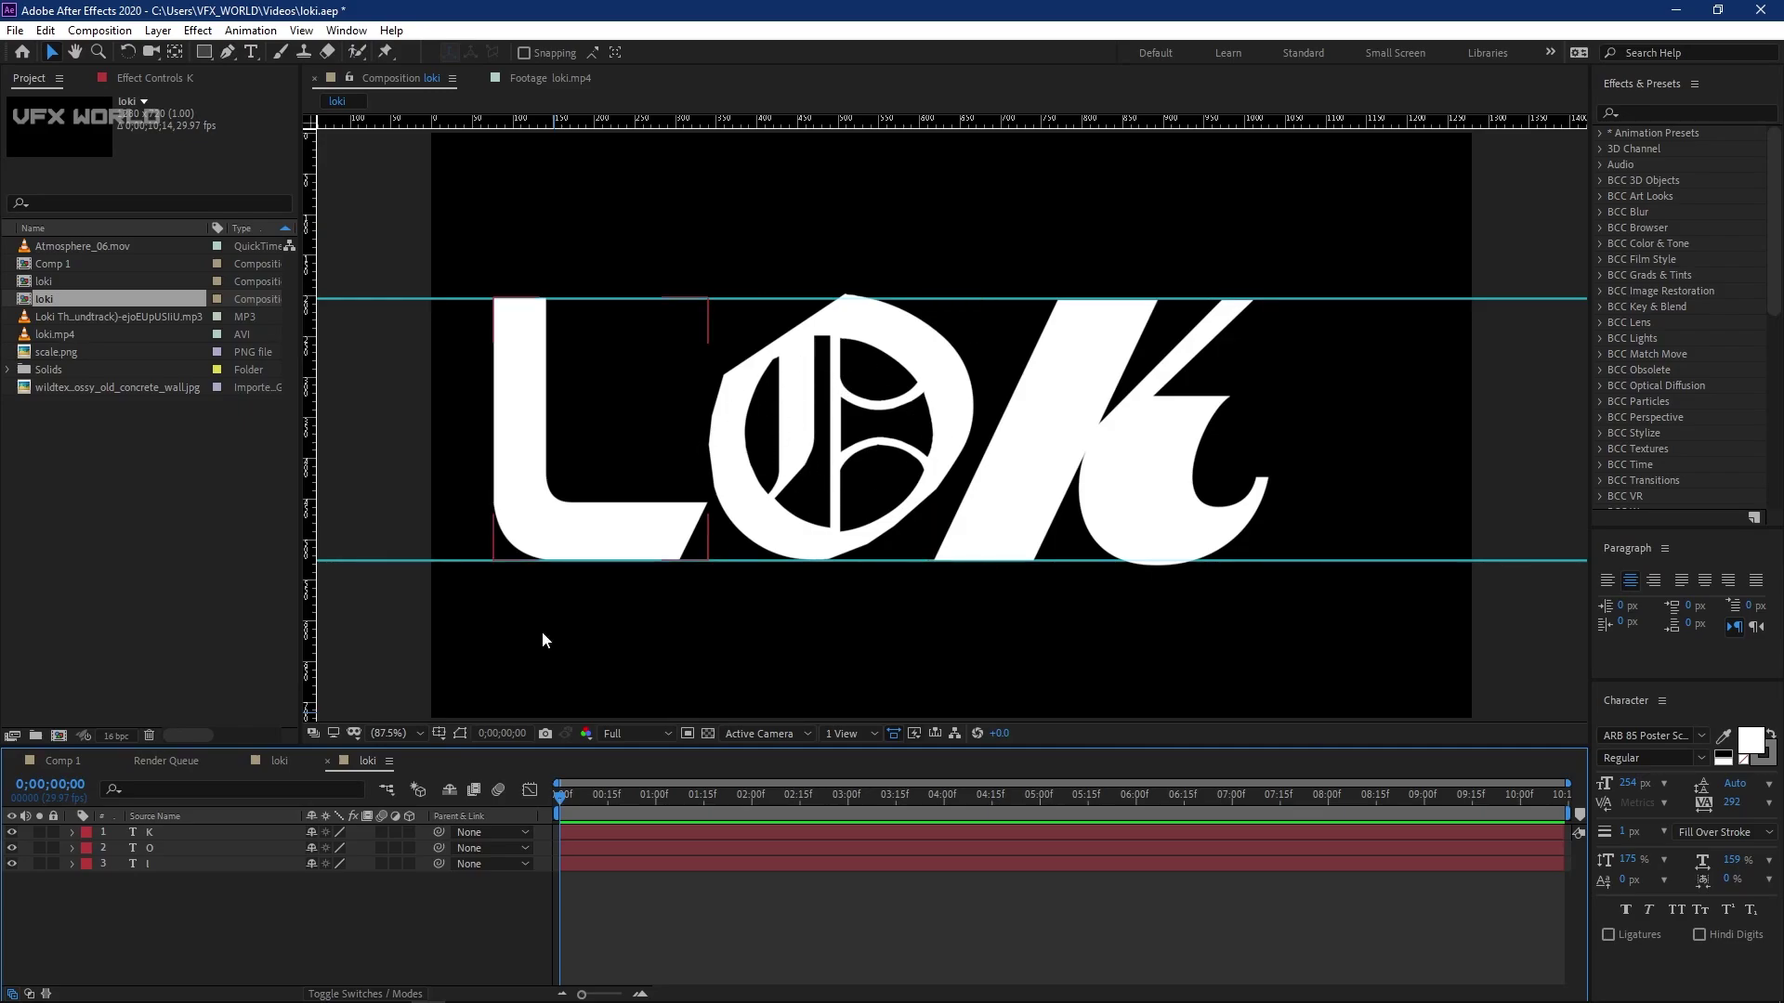
- Duplicate the O text layer, put the copy at the top of the layer stack and place it over the K's right edge
left_click(168, 849)
left_click(180, 910)
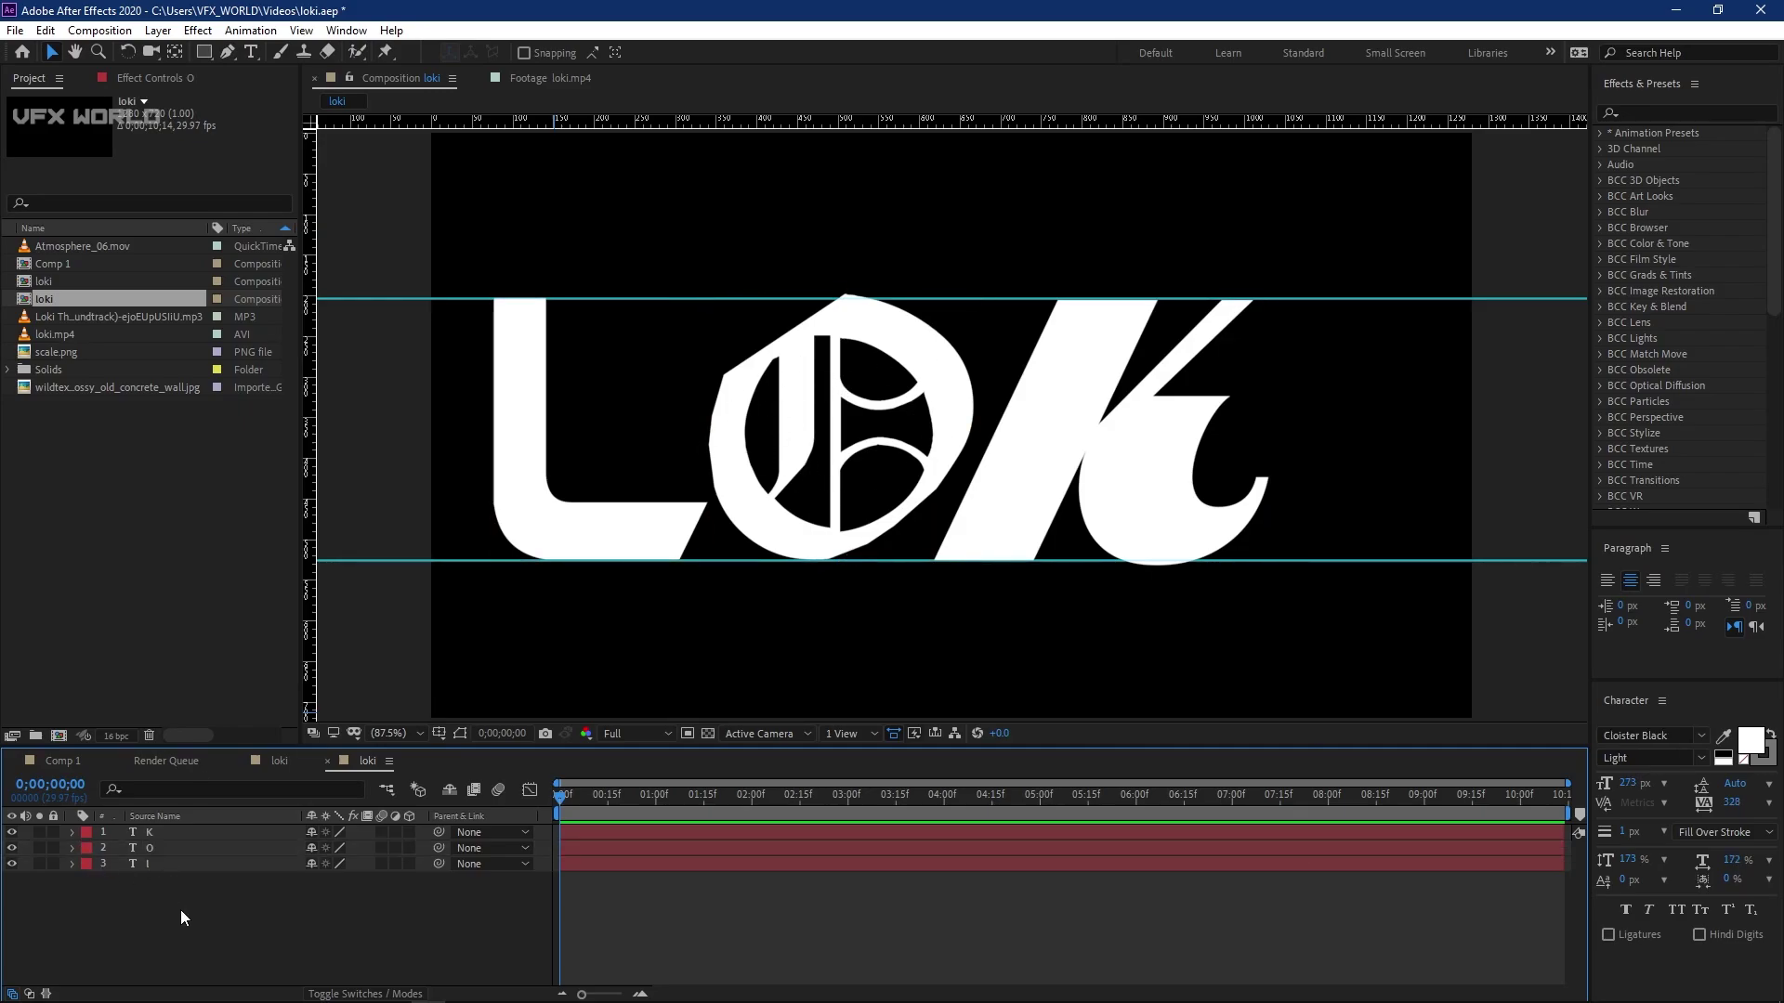
key("ctrl+v")
key("ctrl+bracketleft")
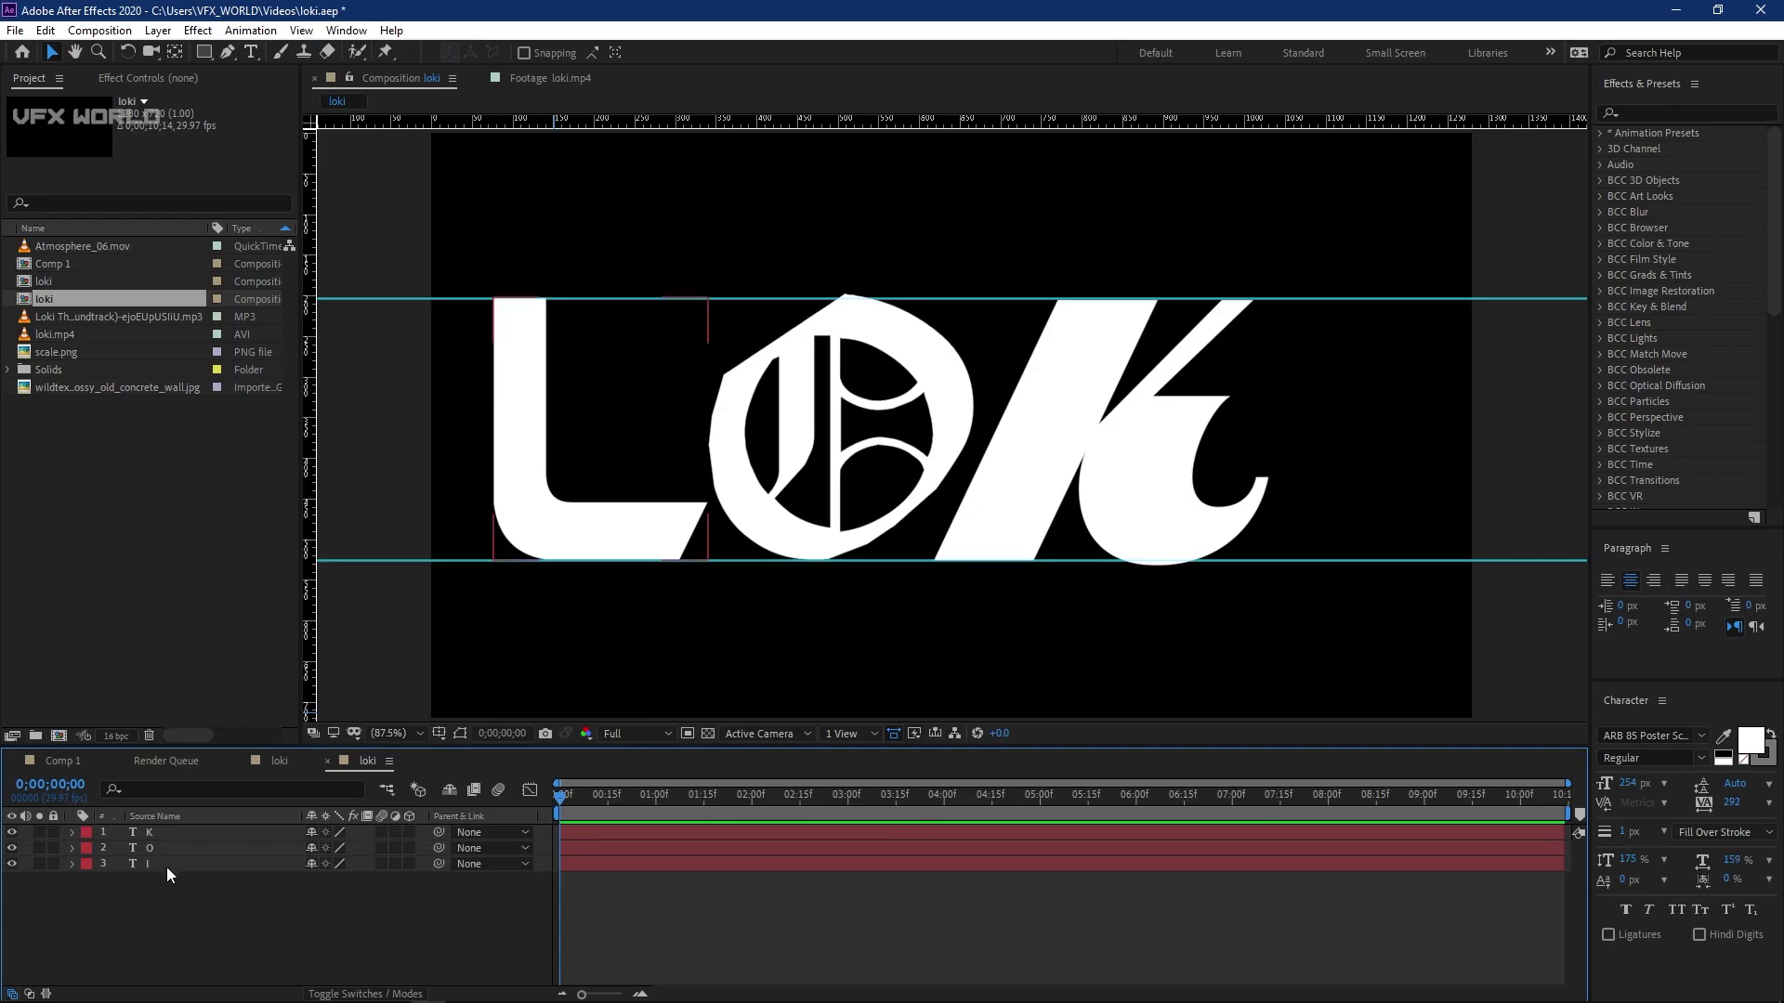
left_click_drag(164, 850, 165, 830)
left_click_drag(823, 552, 1326, 552)
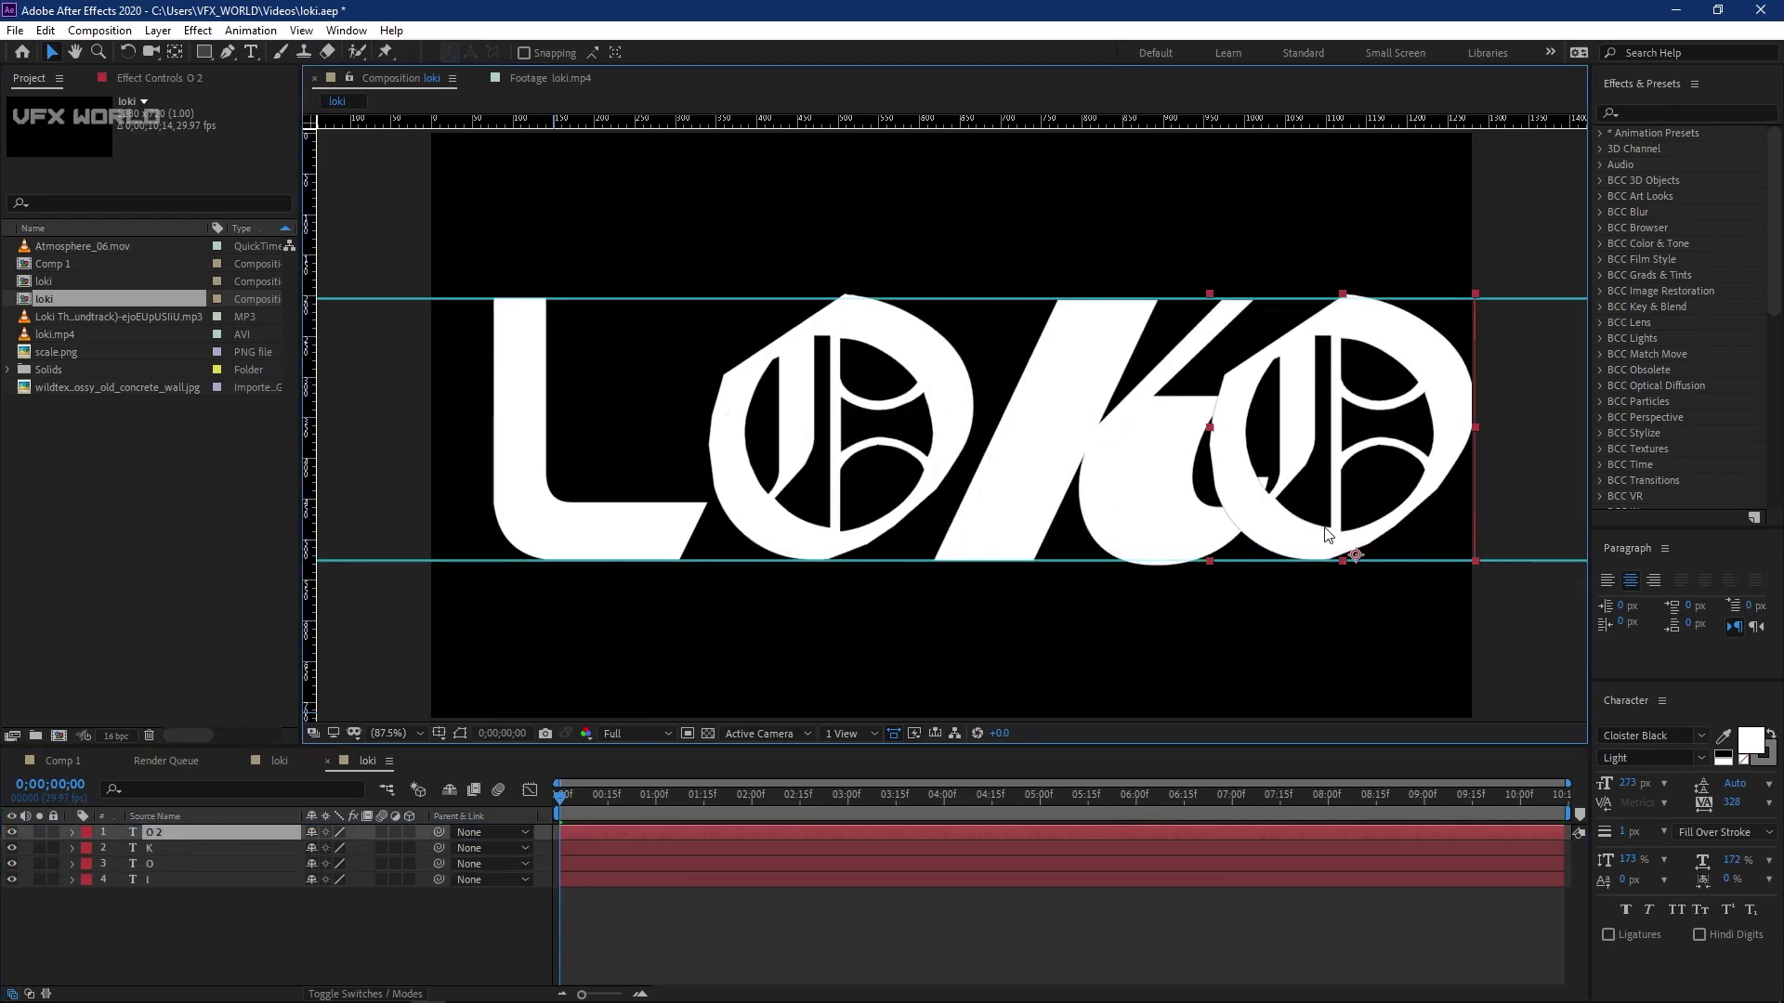
- Replace the copied O's text with a lowercase l in Cloister Black, trying i and capital I first
left_click(455, 654)
key("ctrl+t")
double_click(187, 830)
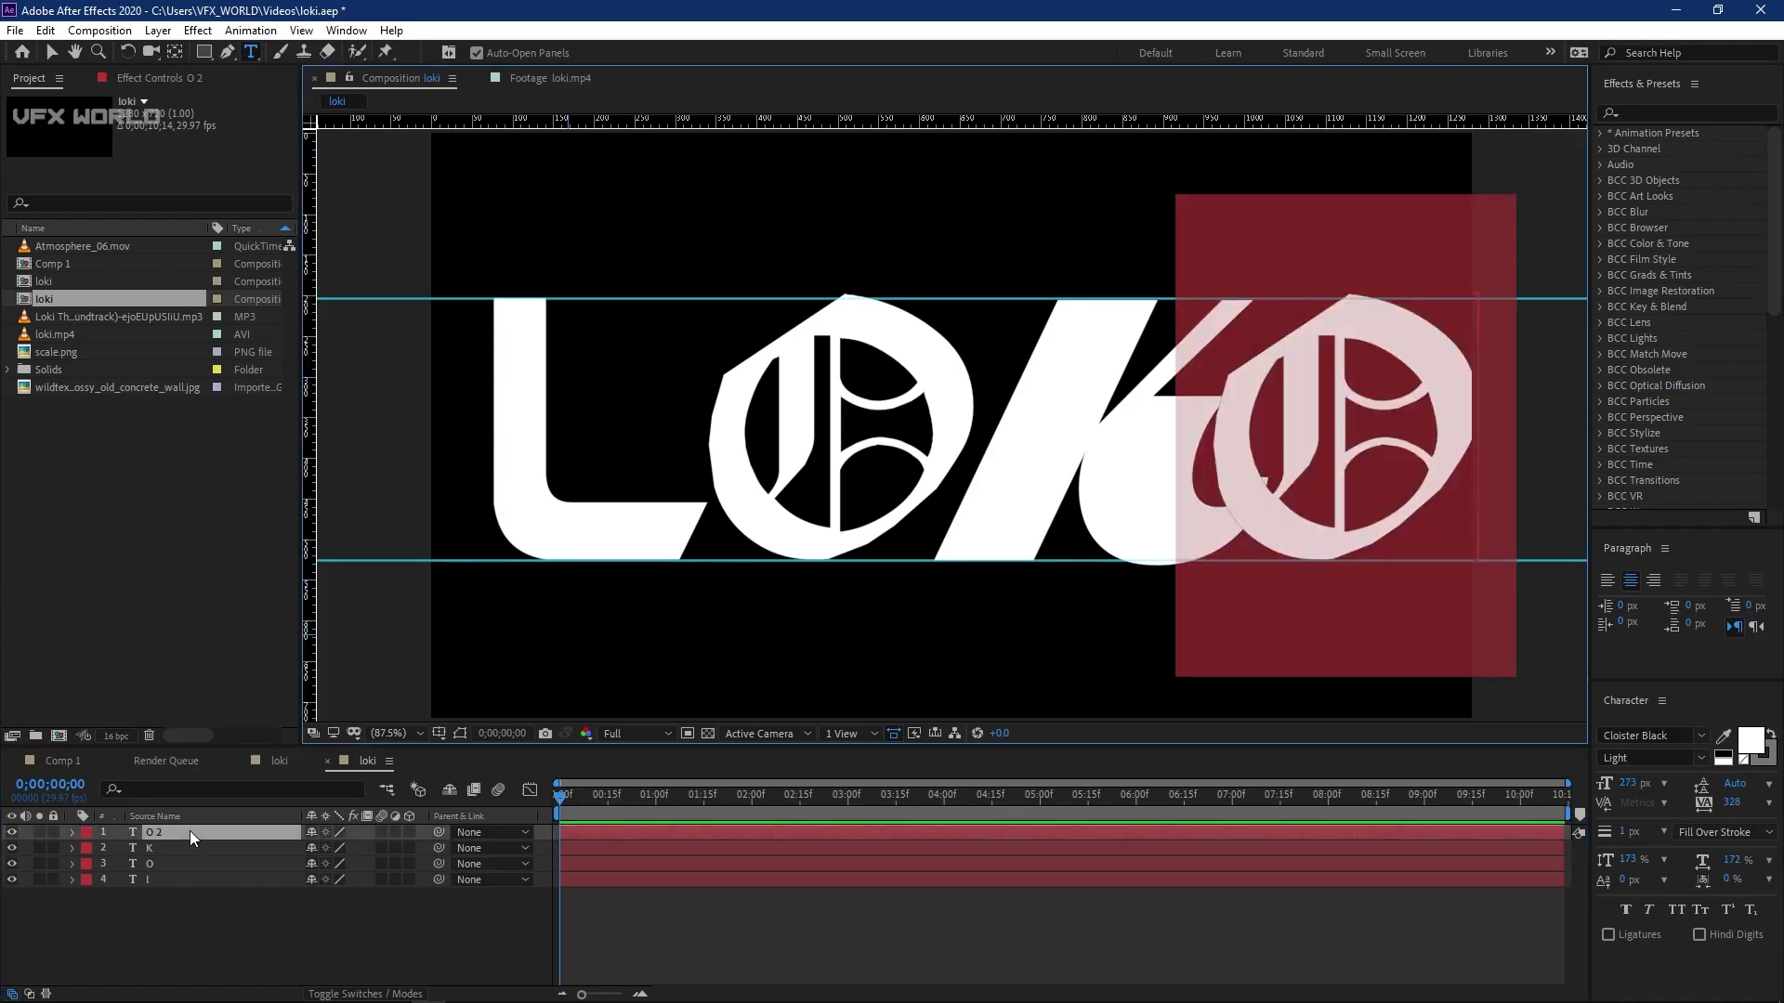
type("i")
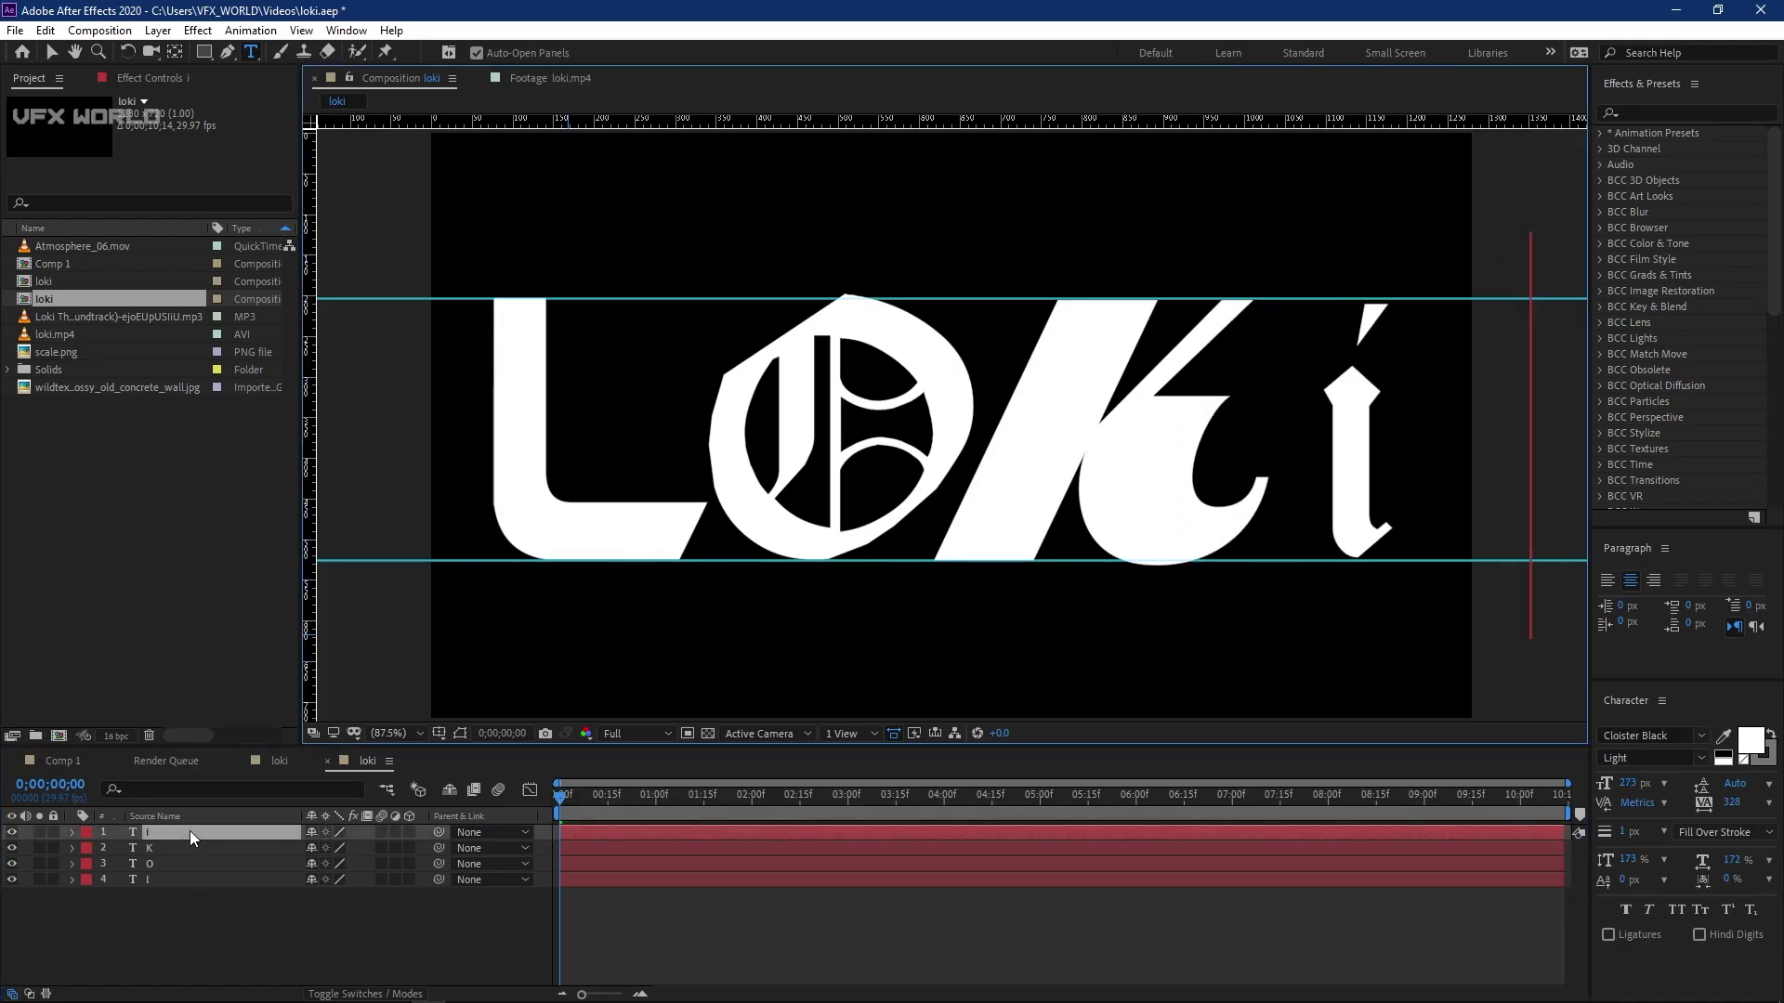
key("BackSpace")
type("I")
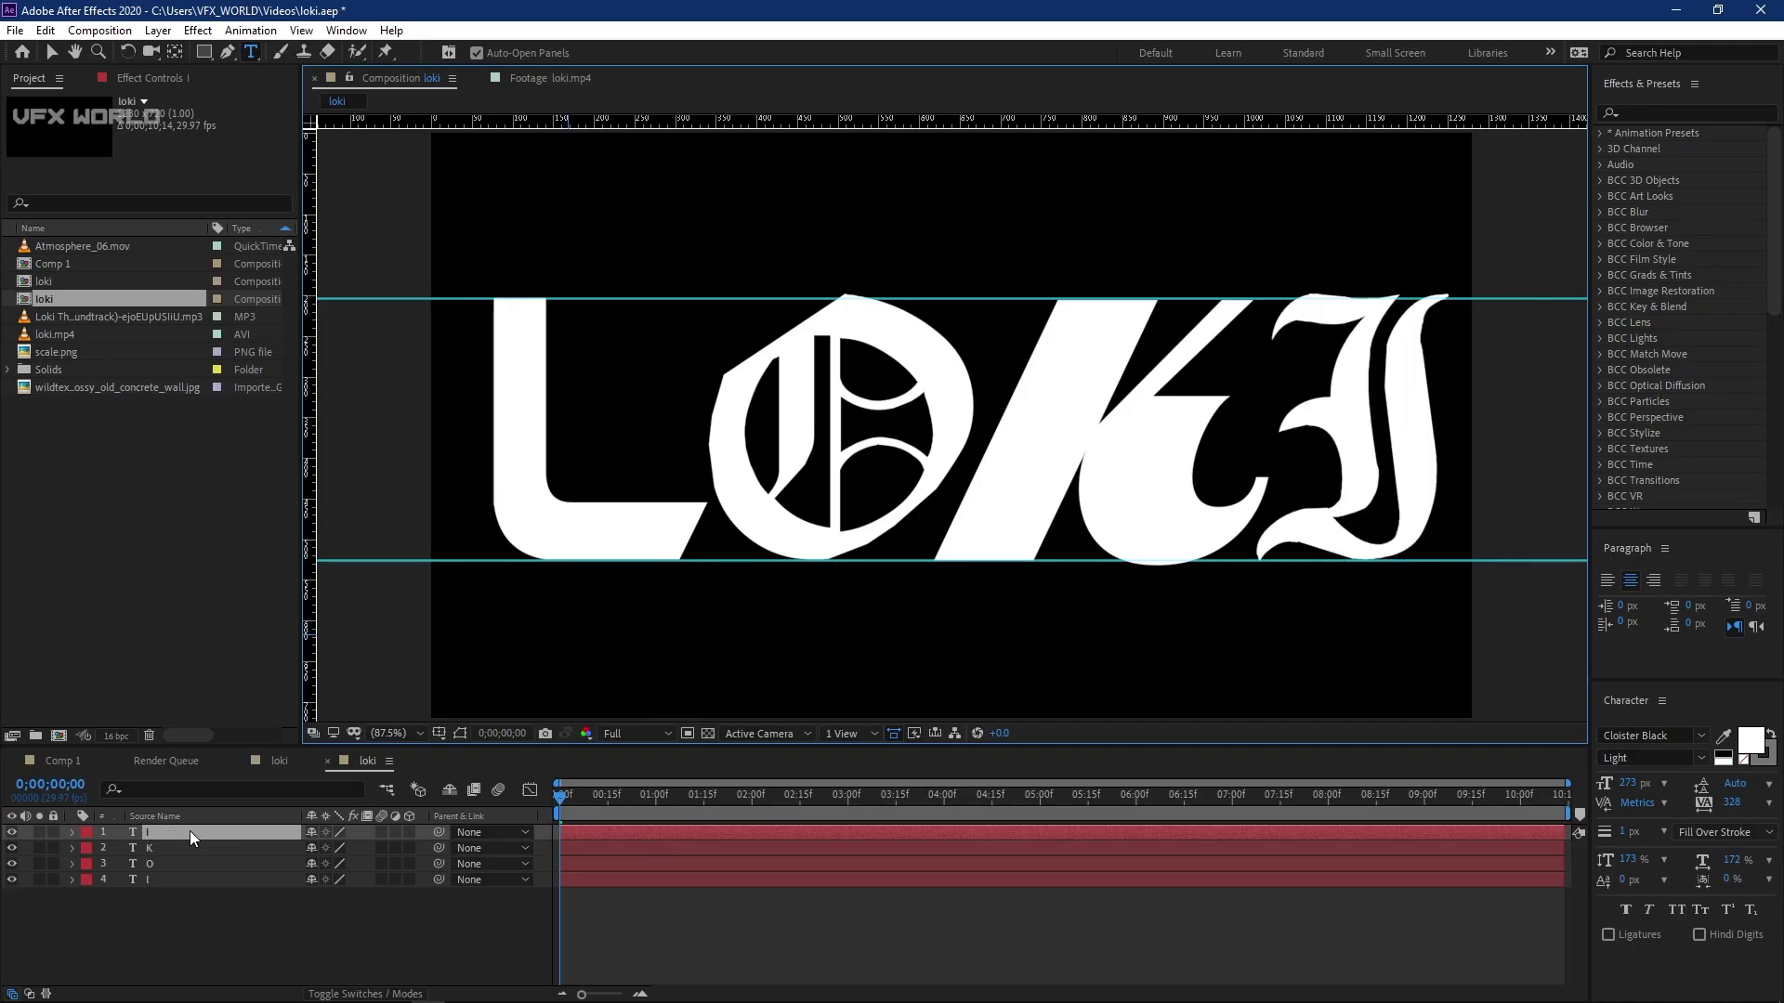
key("BackSpace")
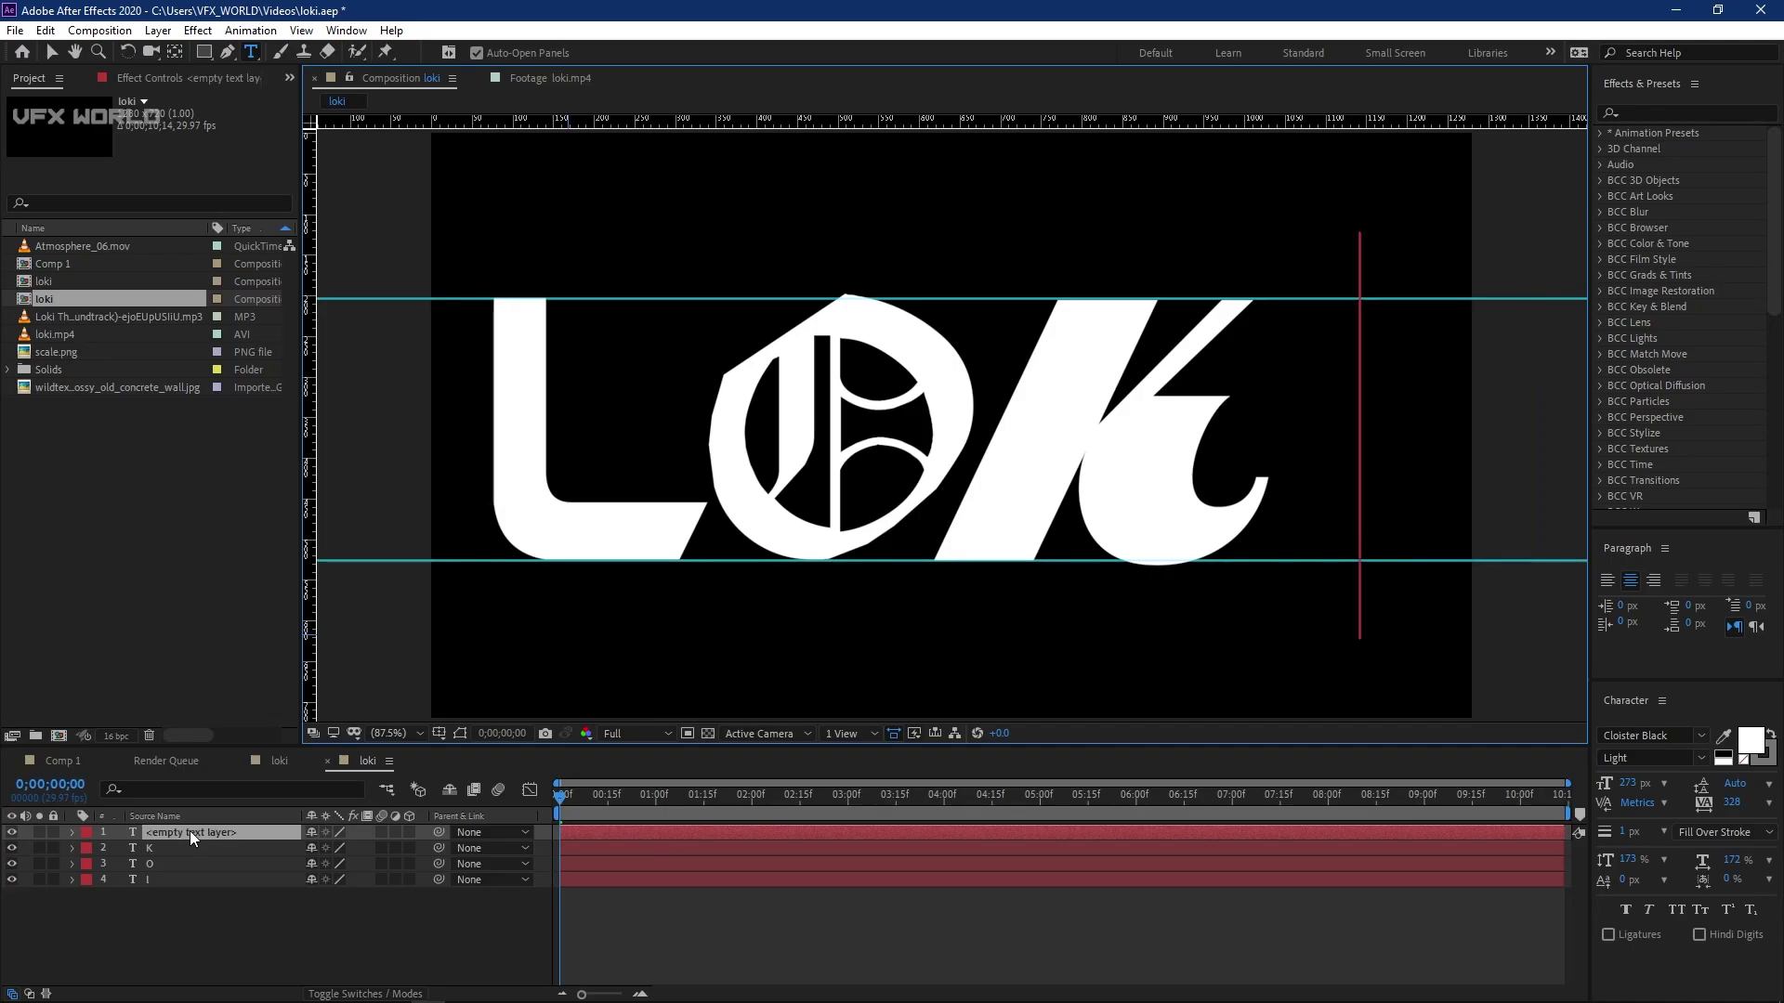
type("I")
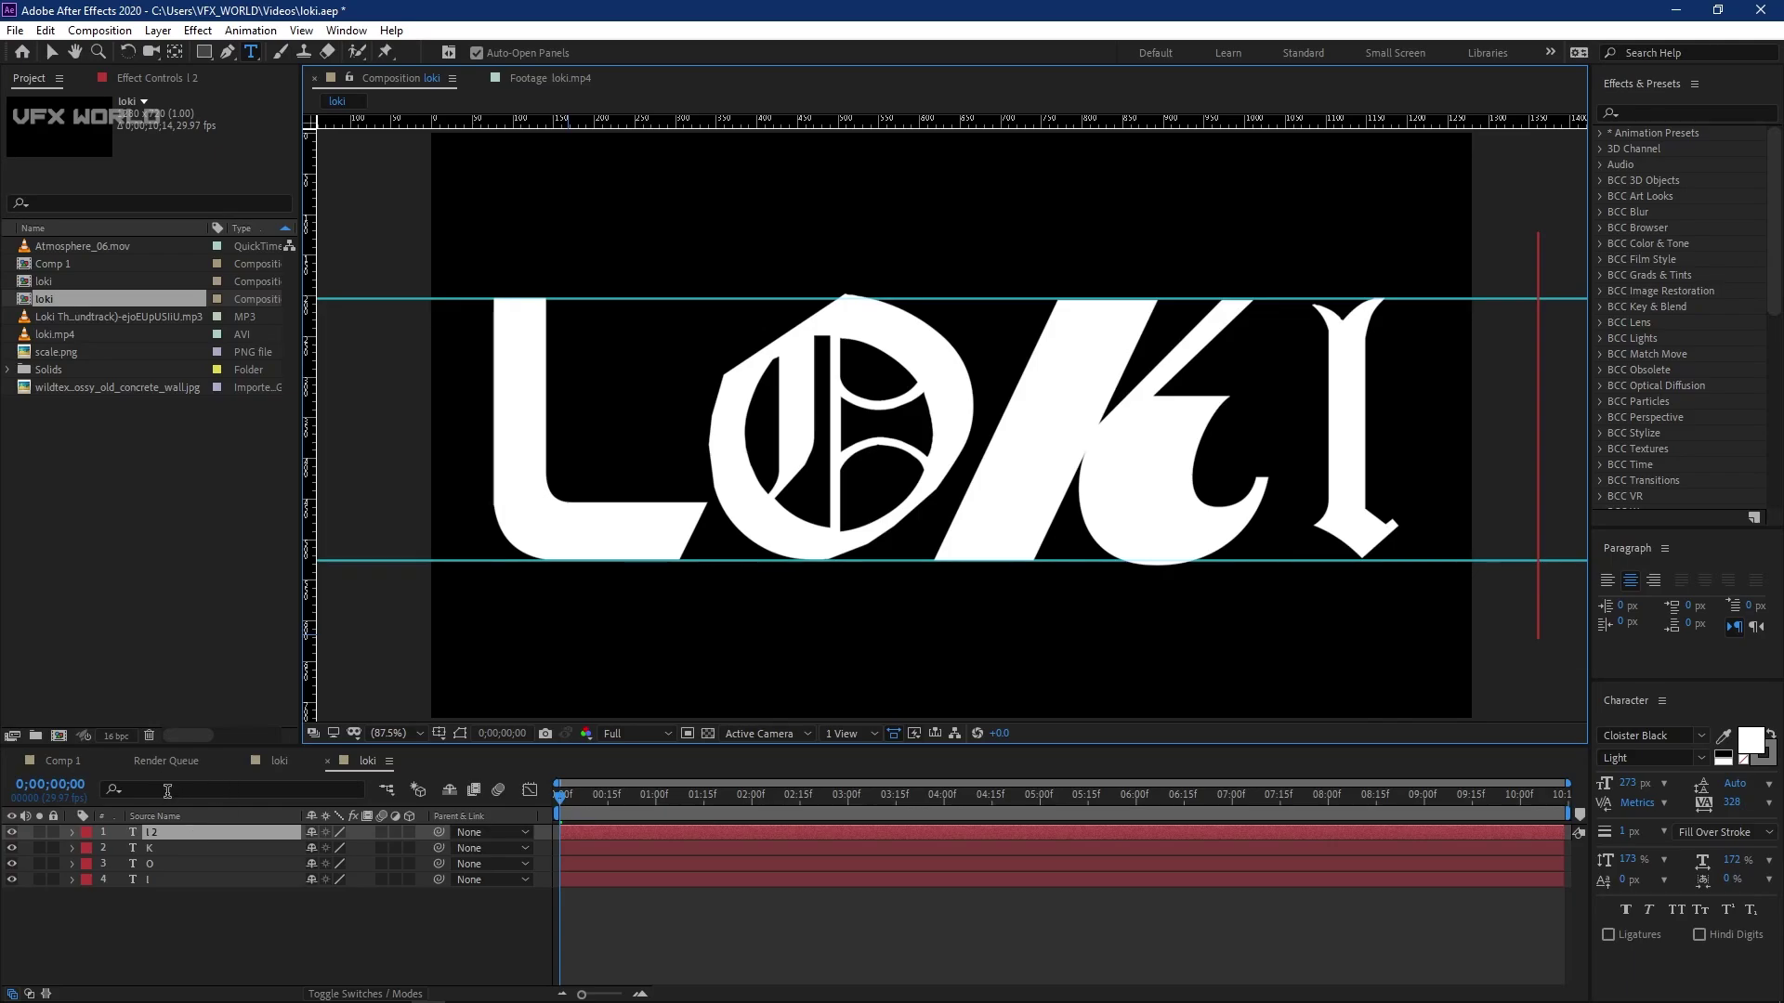
- Move the last letter slightly left, closer to the K, keeping it between the guides
left_click(256, 921)
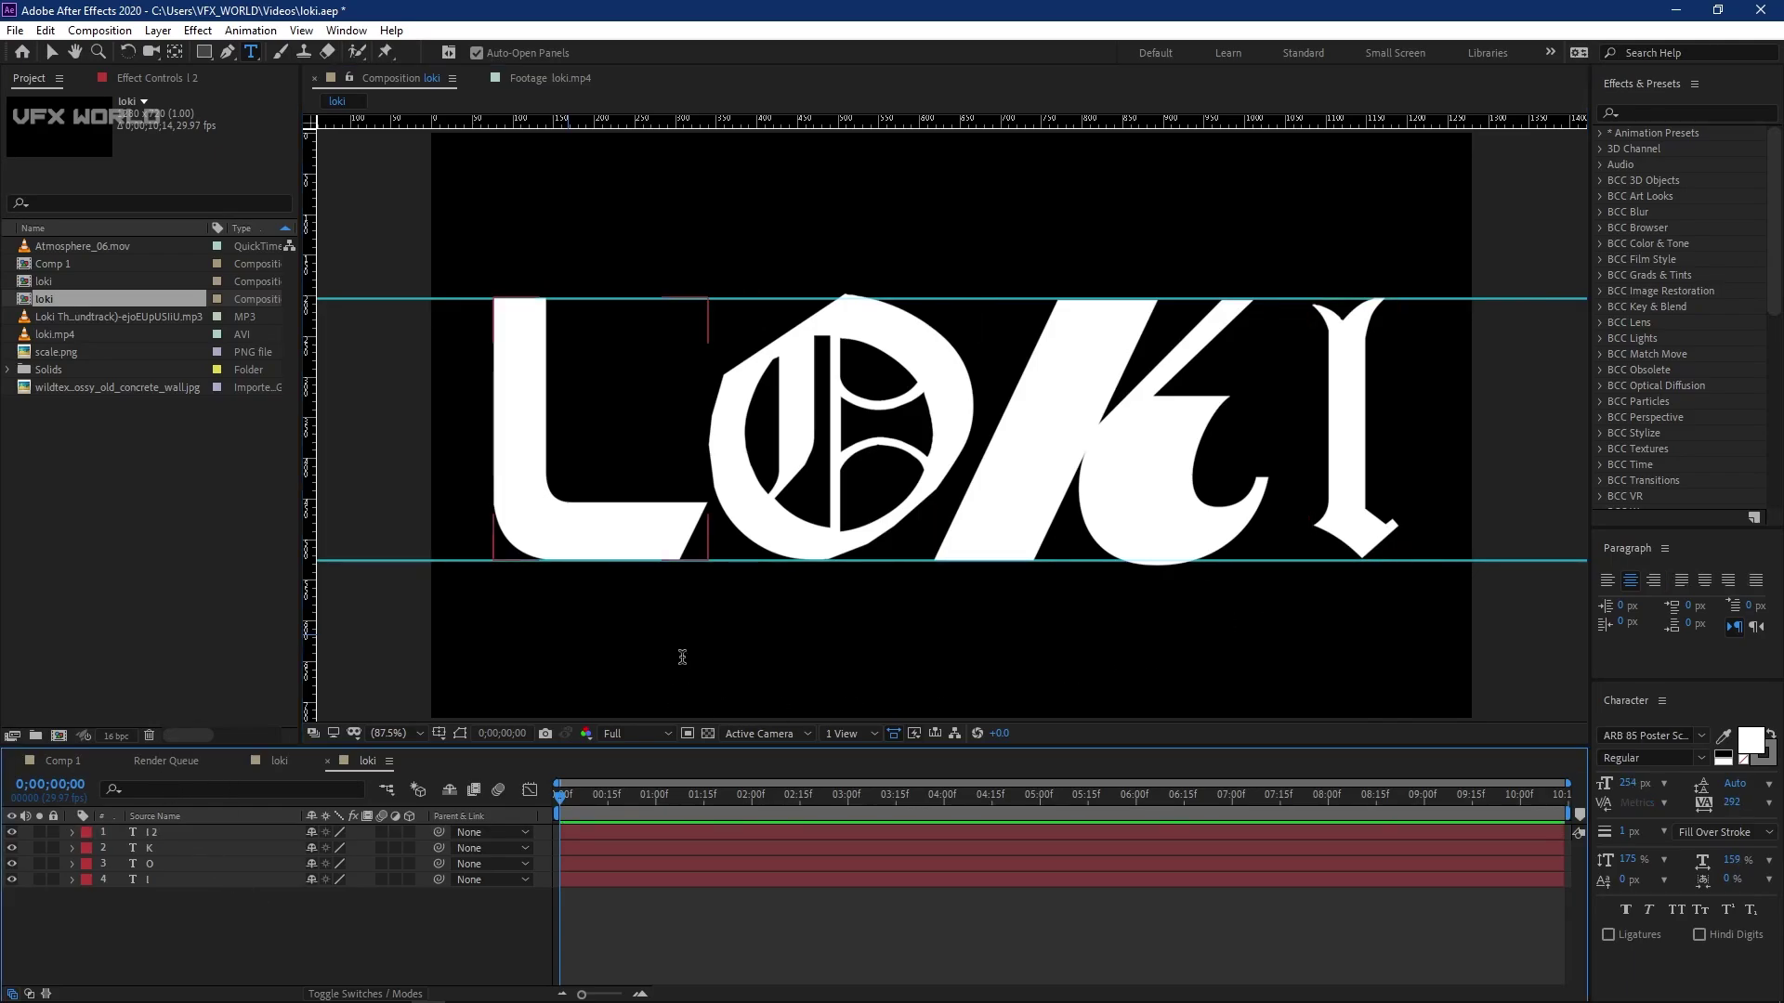
left_click(48, 52)
left_click(1337, 418)
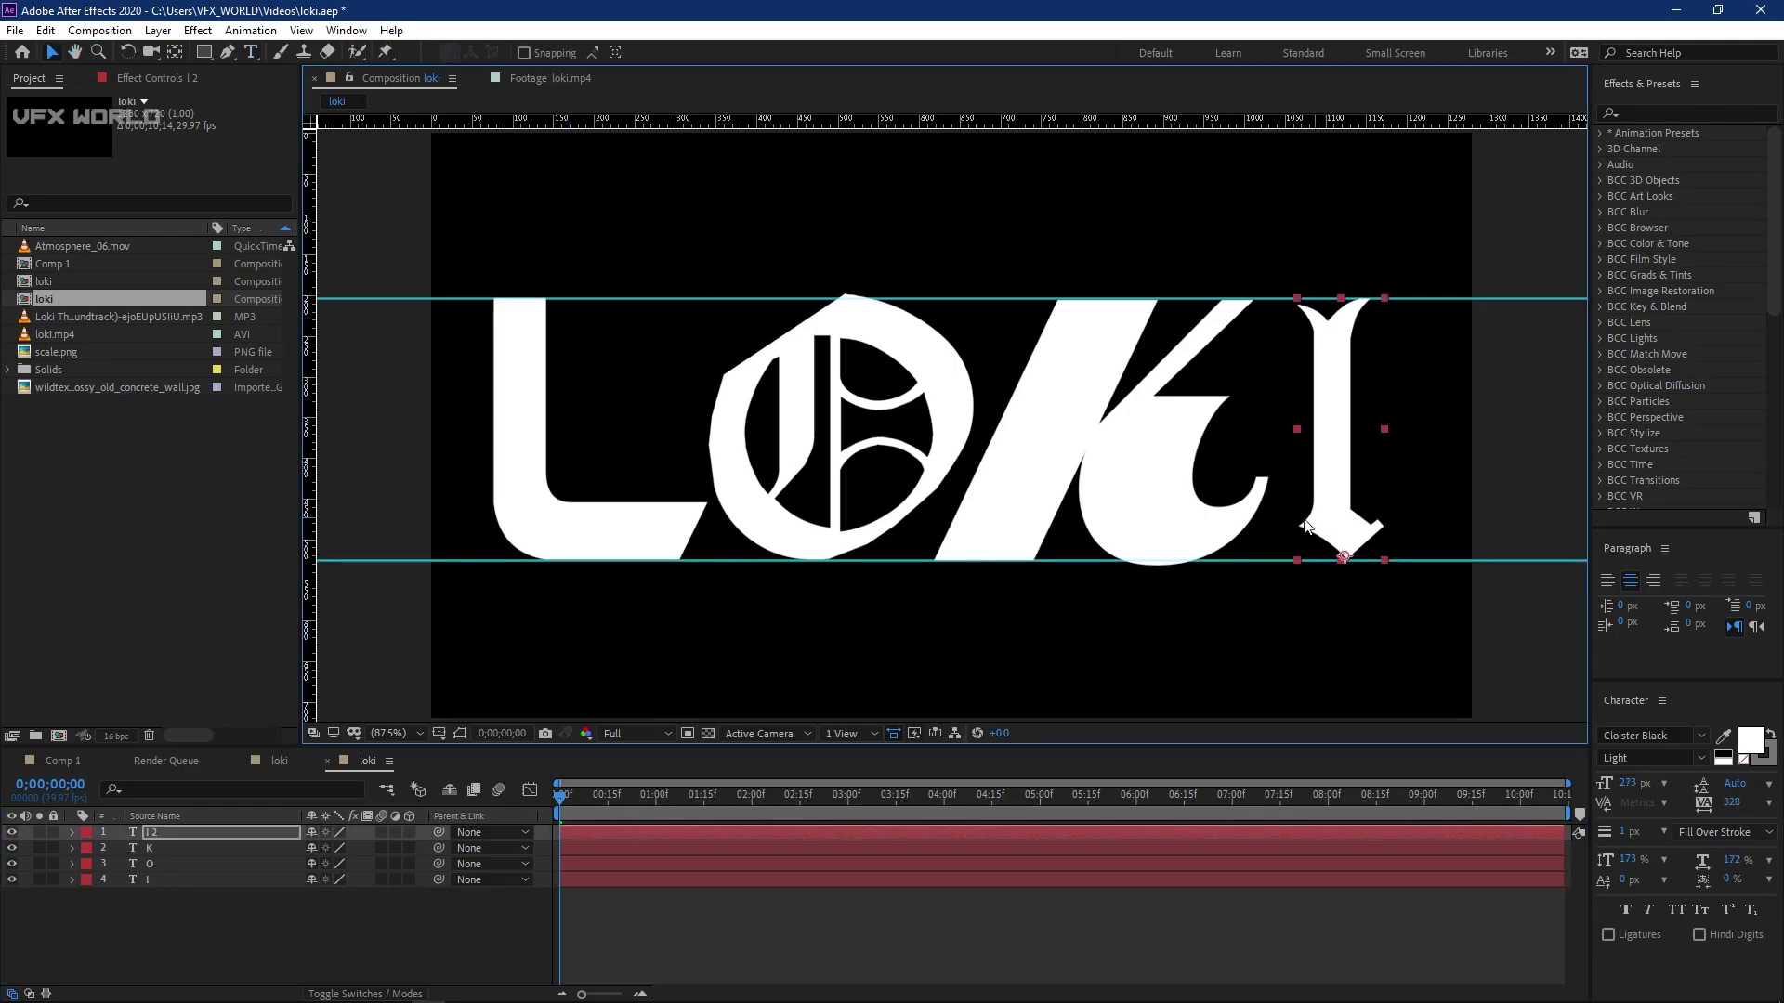
left_click(103, 917)
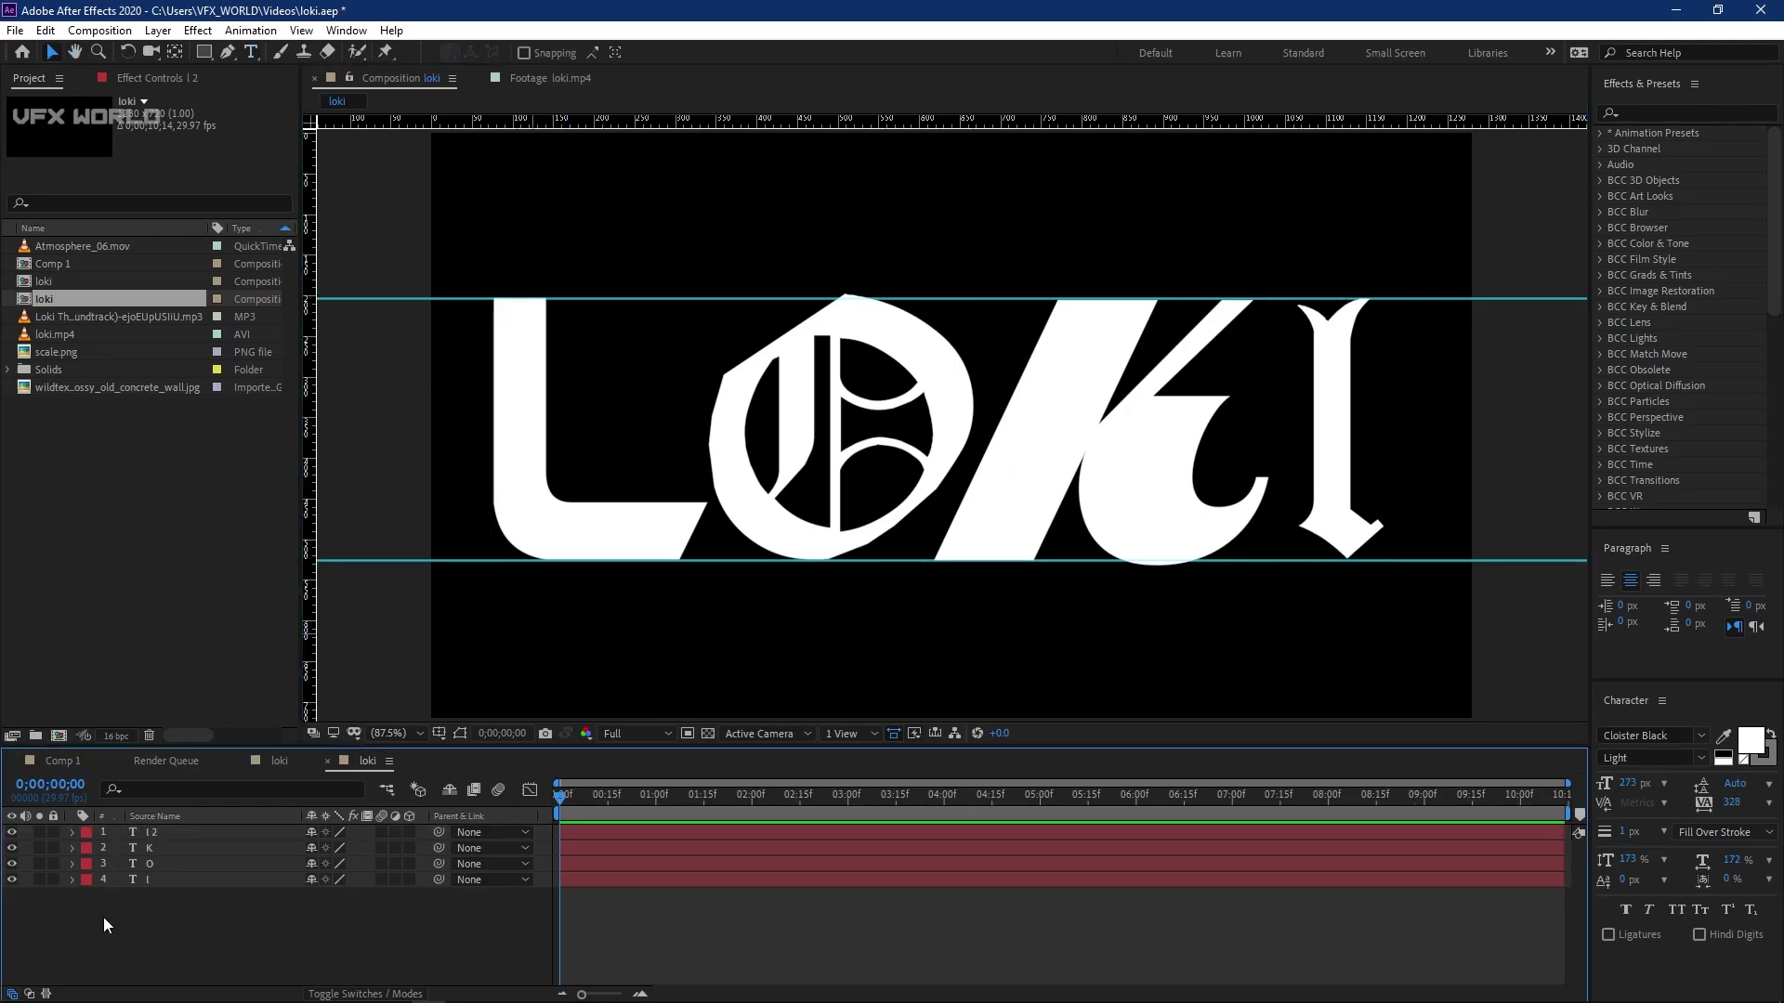
- Create a black 1280 x 720 px solid layer named e3d
right_click(216, 923)
mouse_move(301, 727)
left_click(571, 766)
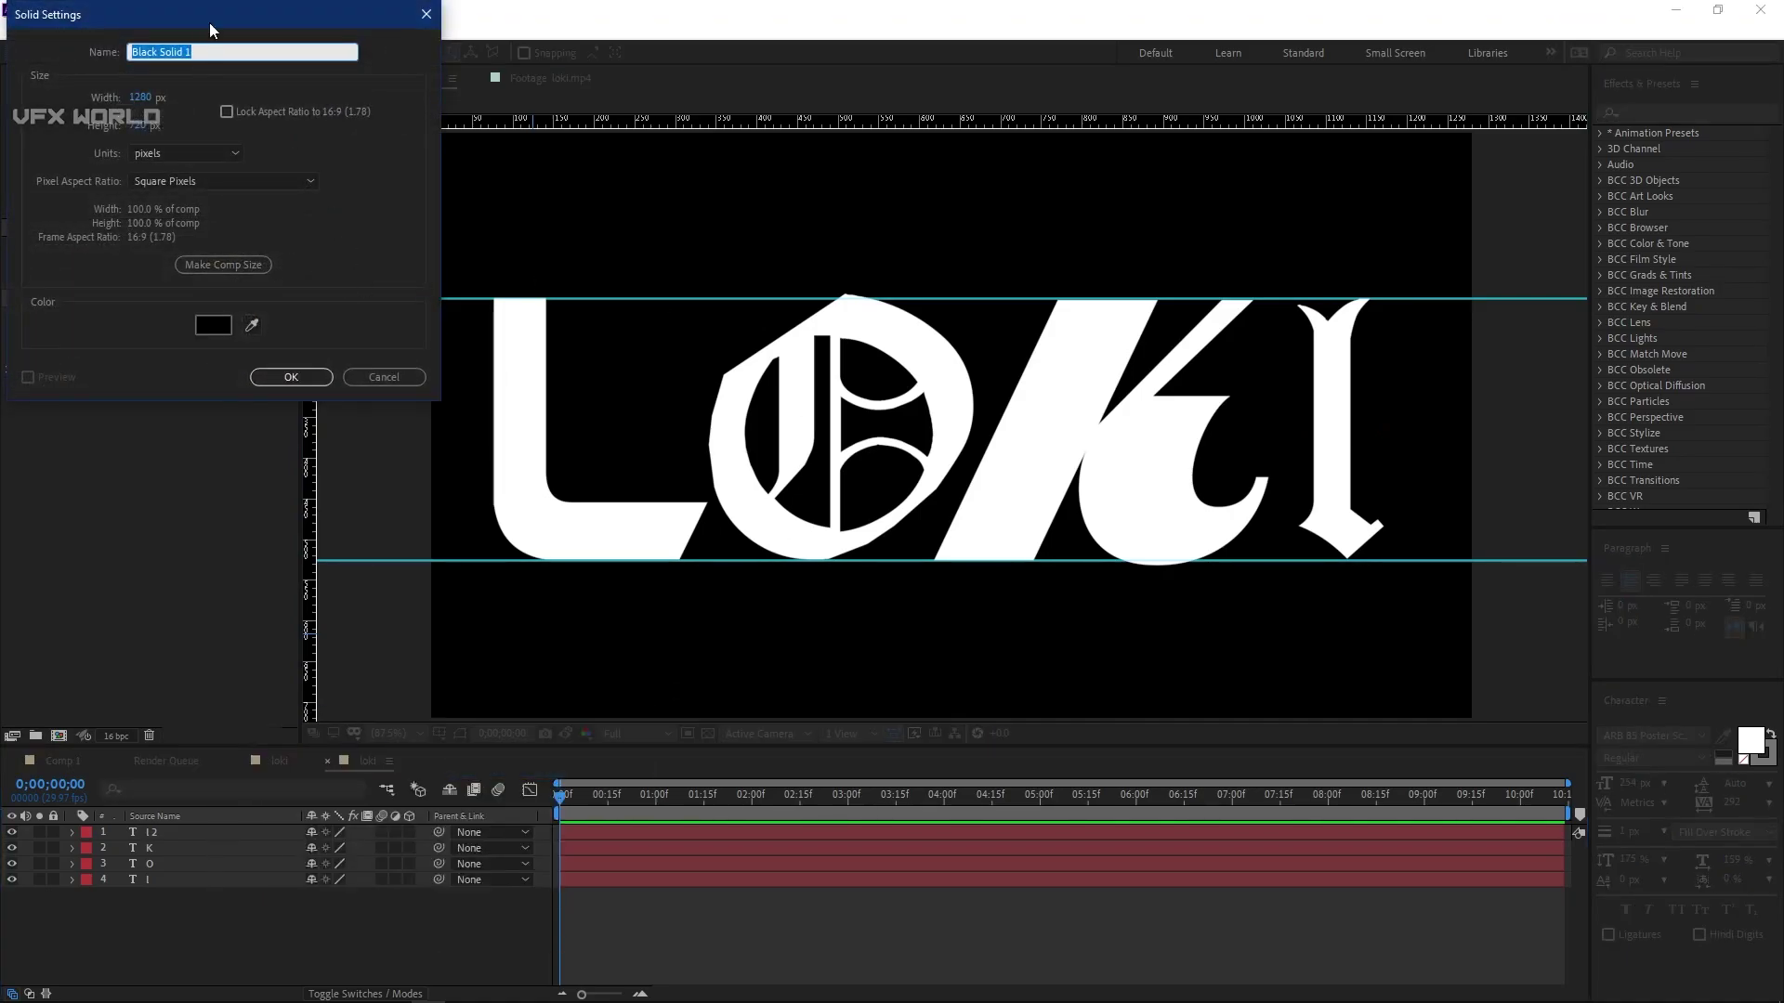
left_click_drag(209, 22, 589, 125)
type("e3d")
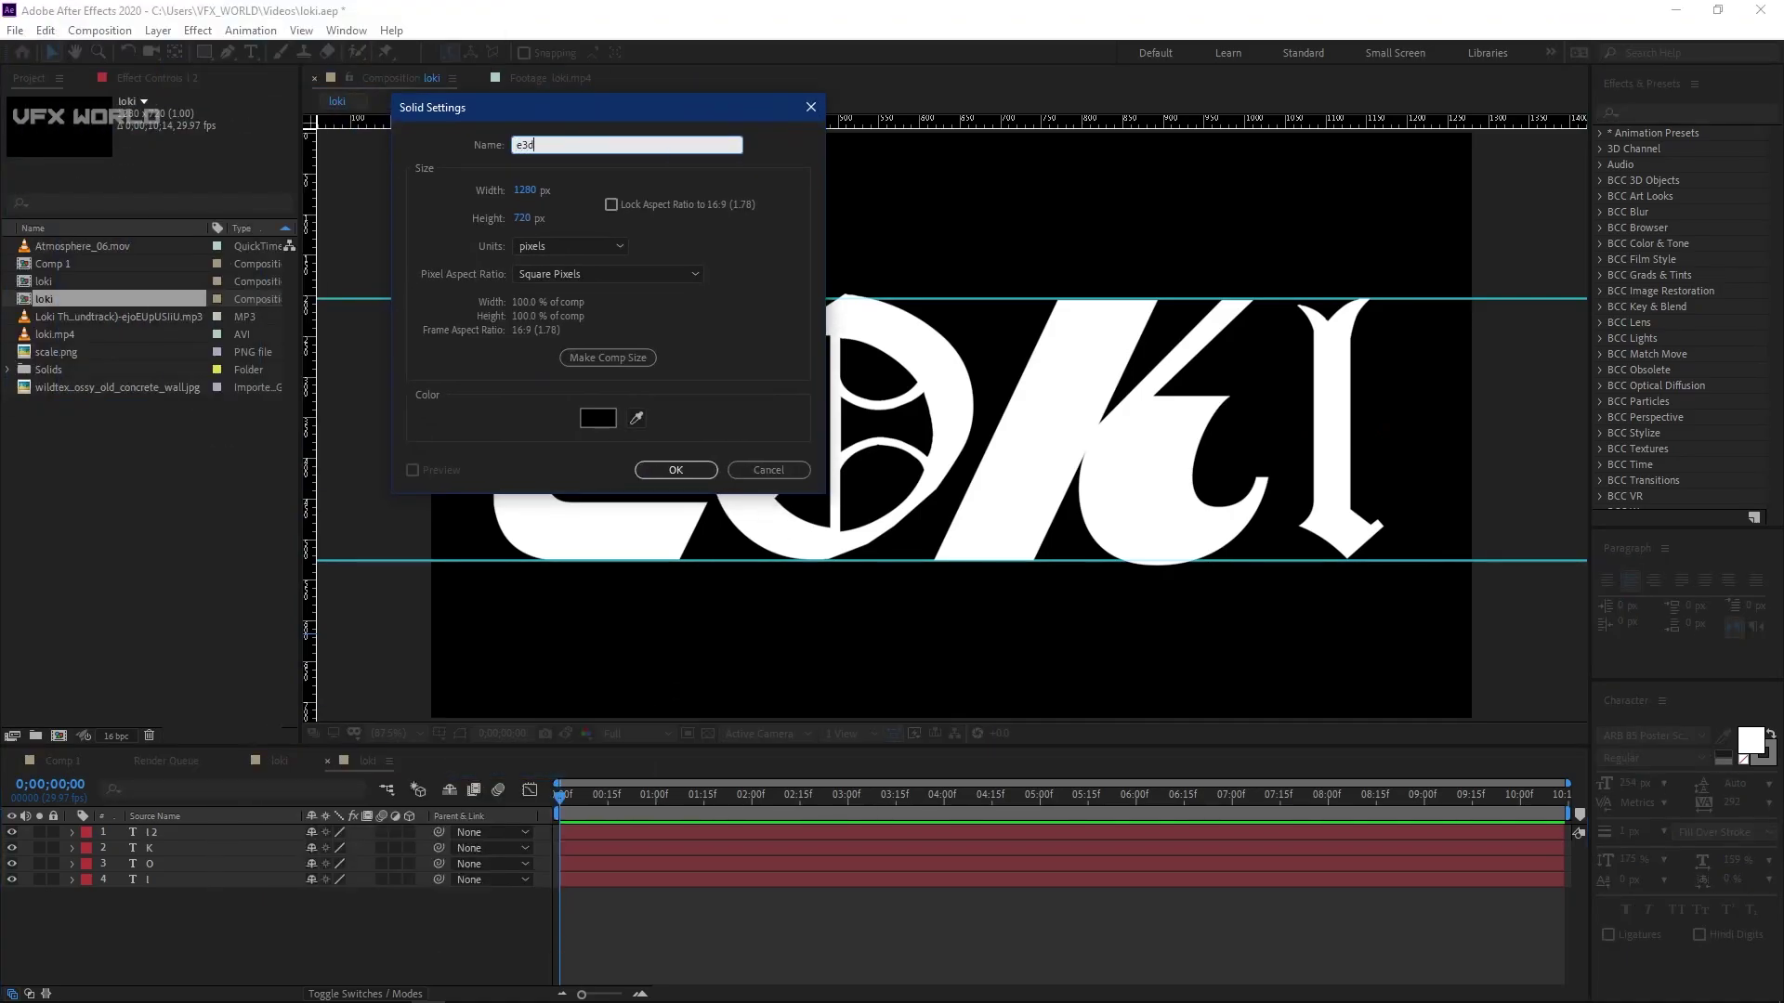
left_click(692, 474)
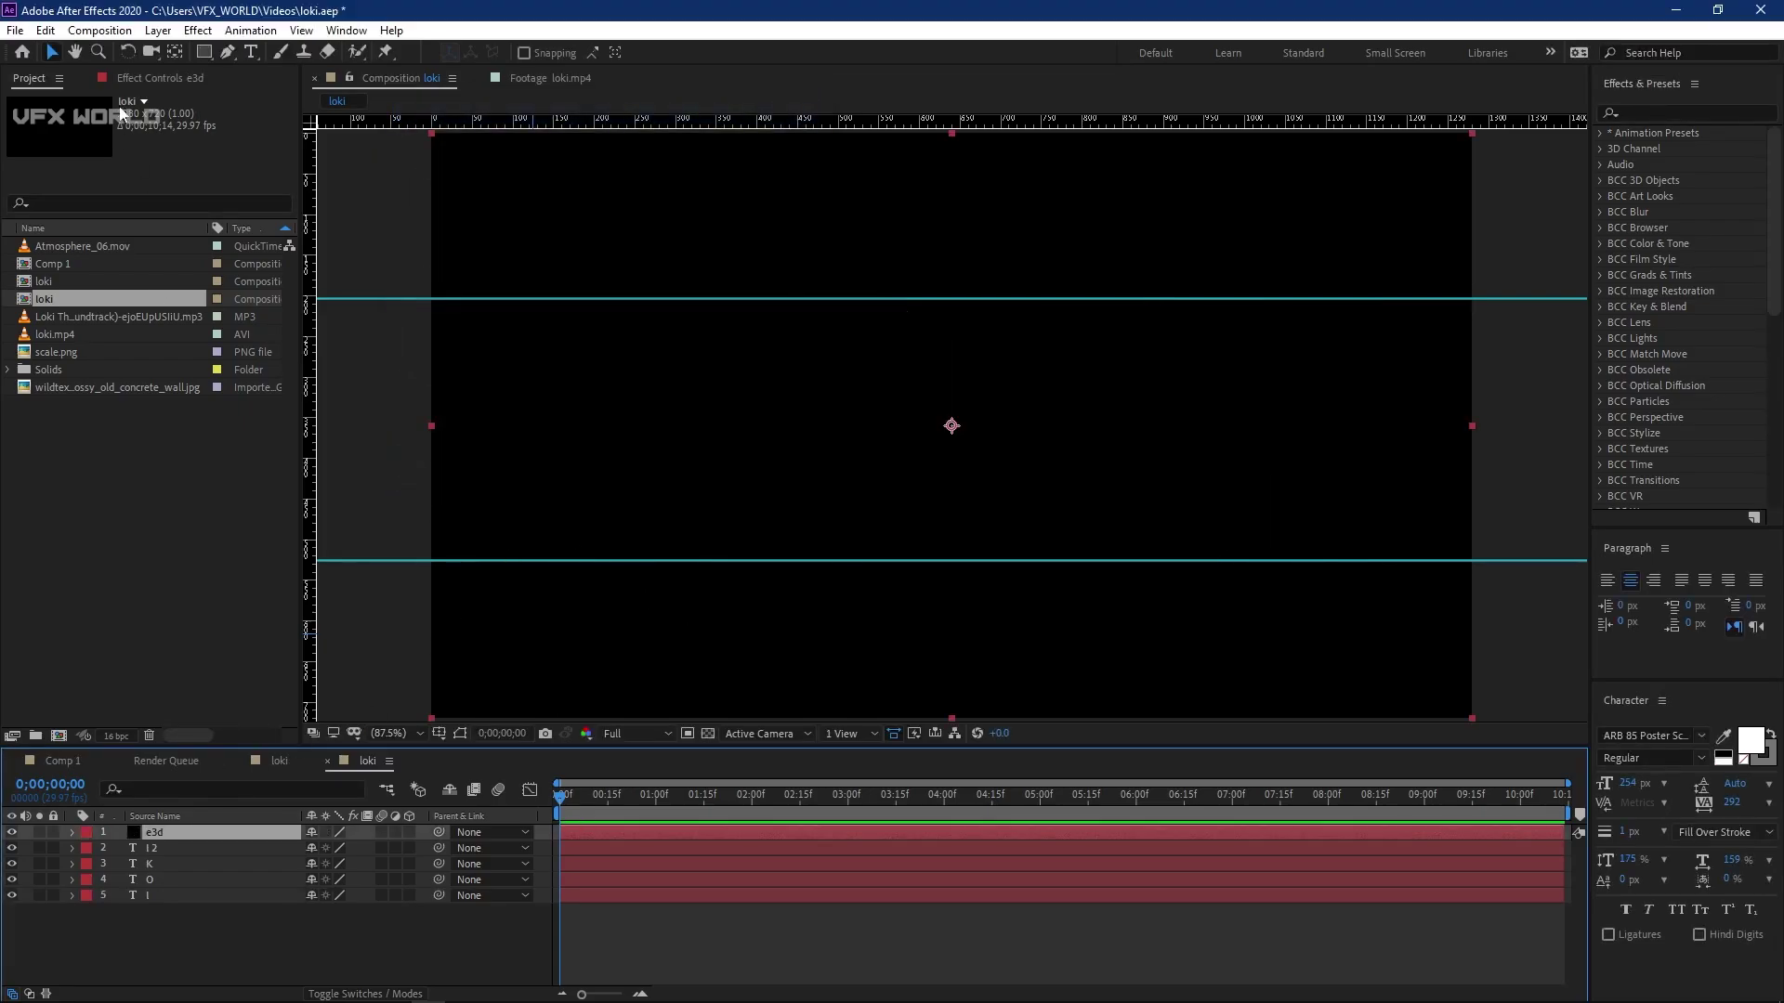
- Apply the Video Copilot Element effect to the e3d solid
right_click(136, 255)
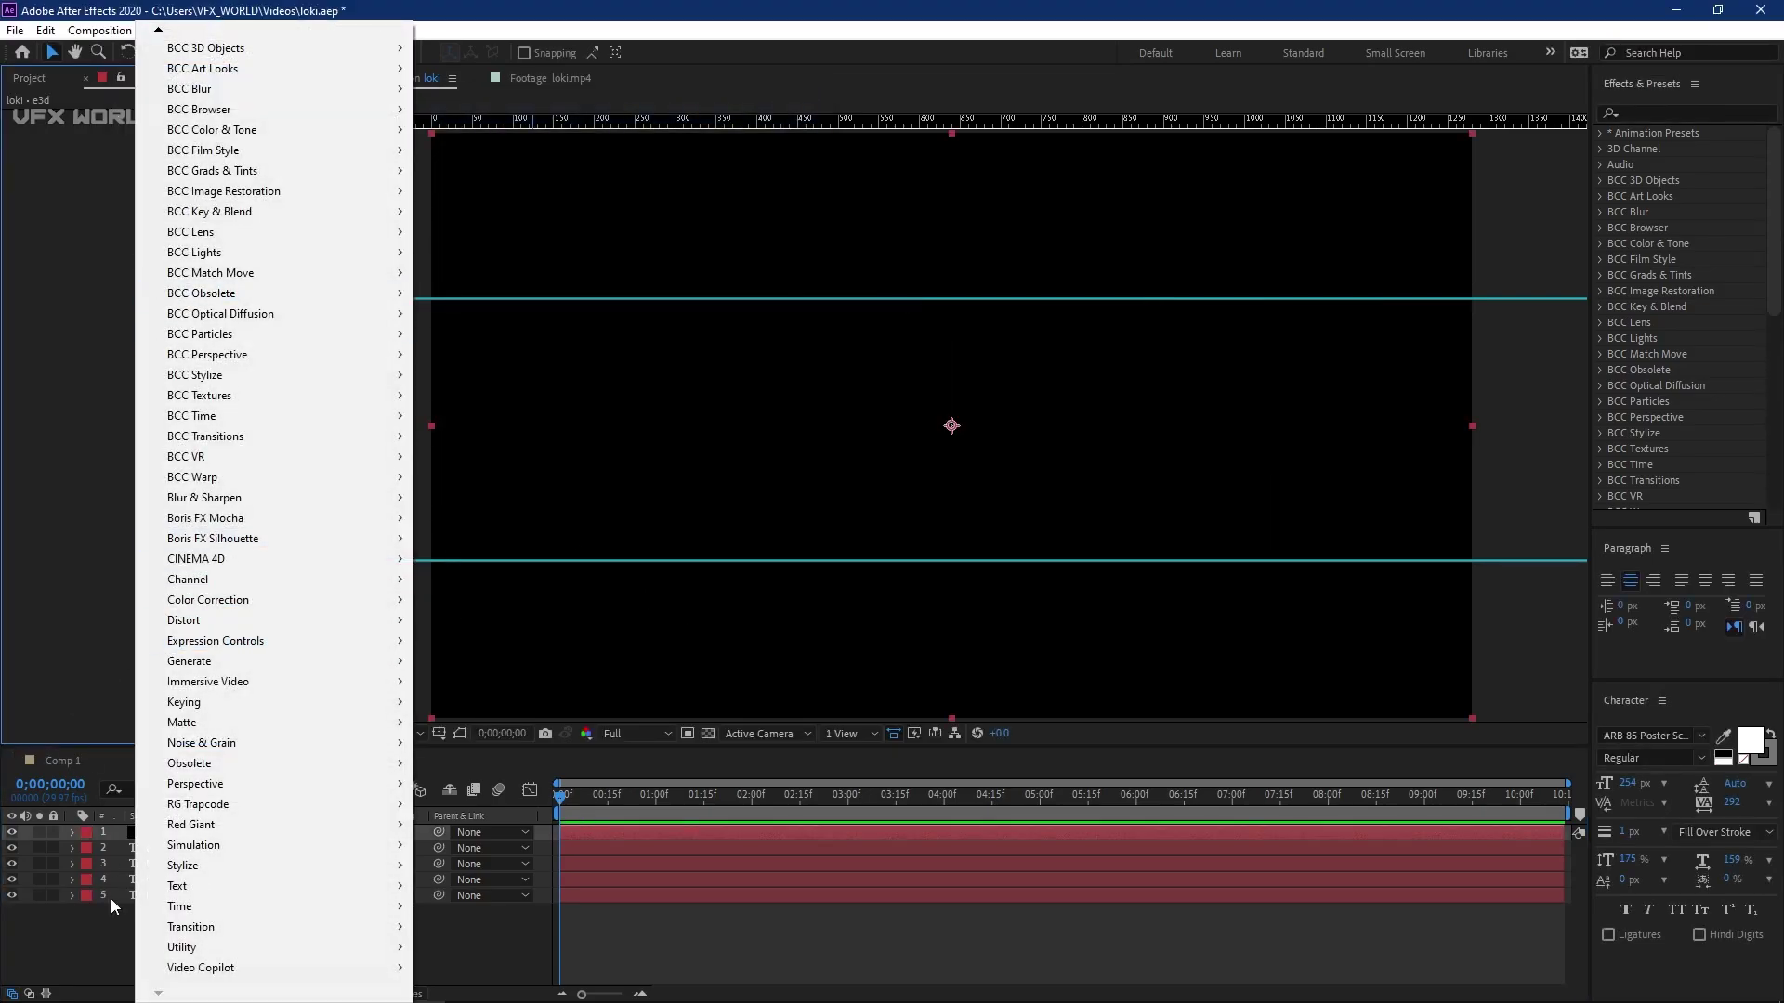
mouse_move(267, 962)
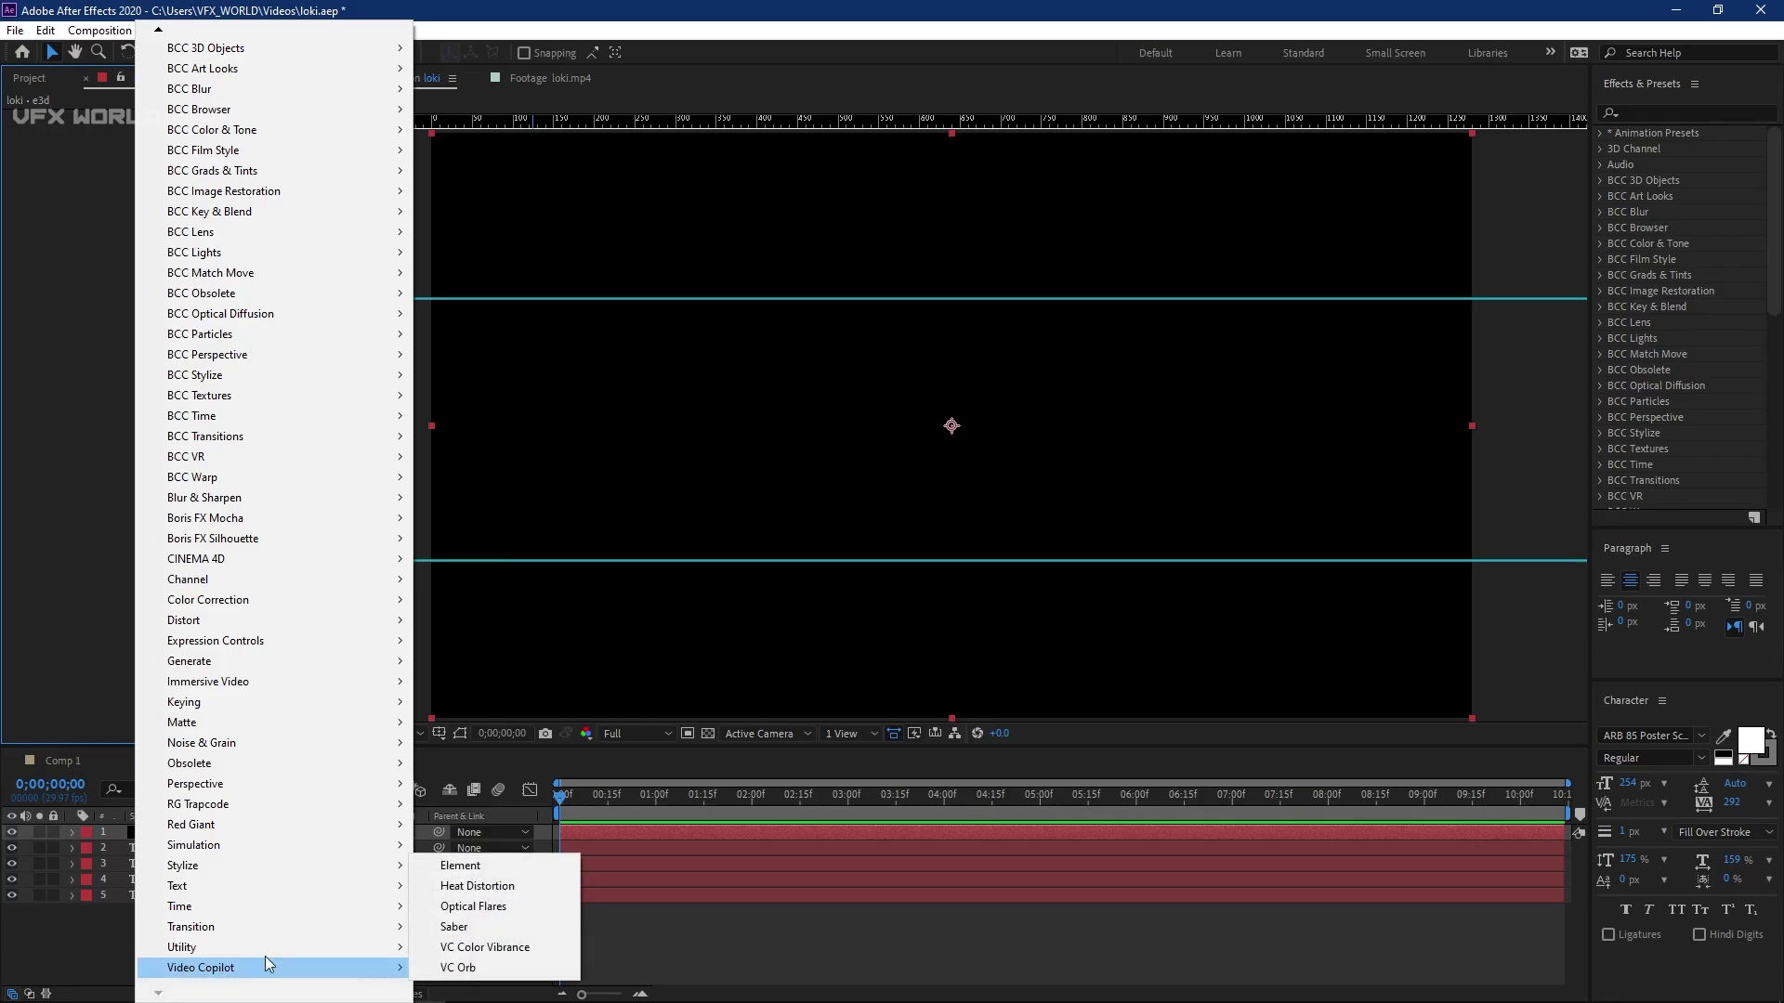
left_click(541, 866)
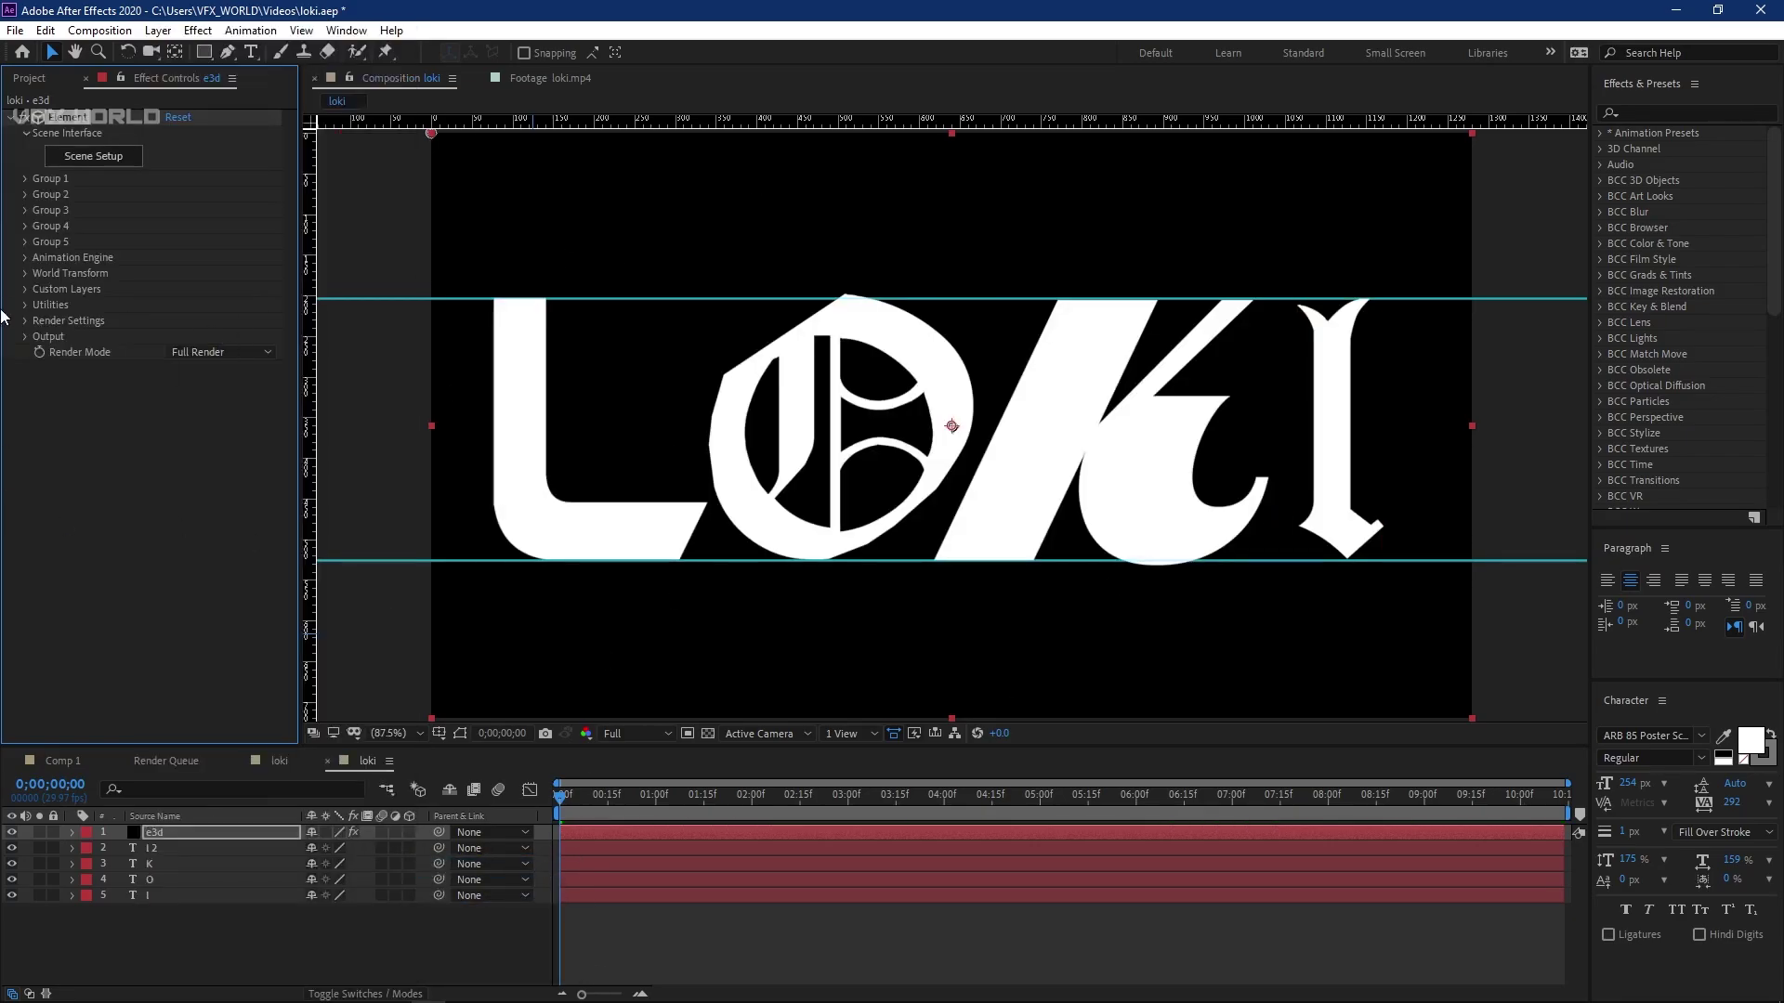
- Assign the four text layers as Element's custom paths 1 to 4, in the order L, O, K and final I
left_click(25, 290)
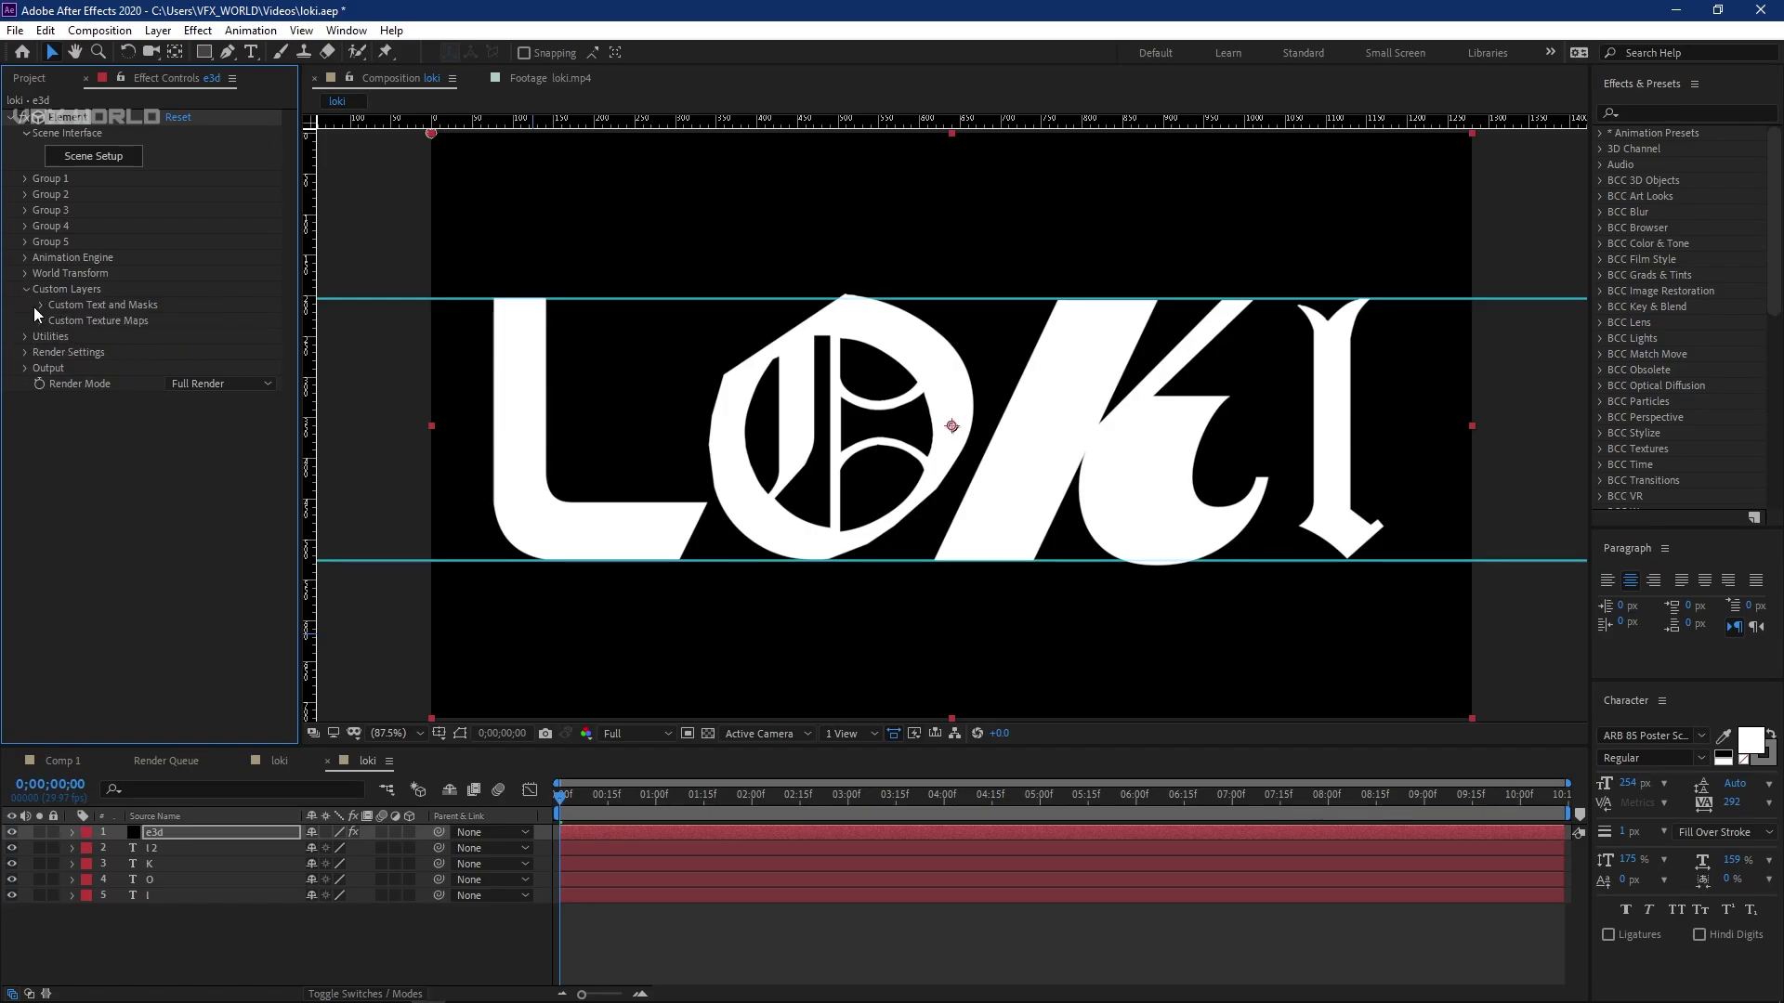
left_click(40, 305)
left_click(199, 320)
left_click(202, 450)
left_click(197, 337)
left_click(202, 444)
left_click(195, 352)
left_click(202, 438)
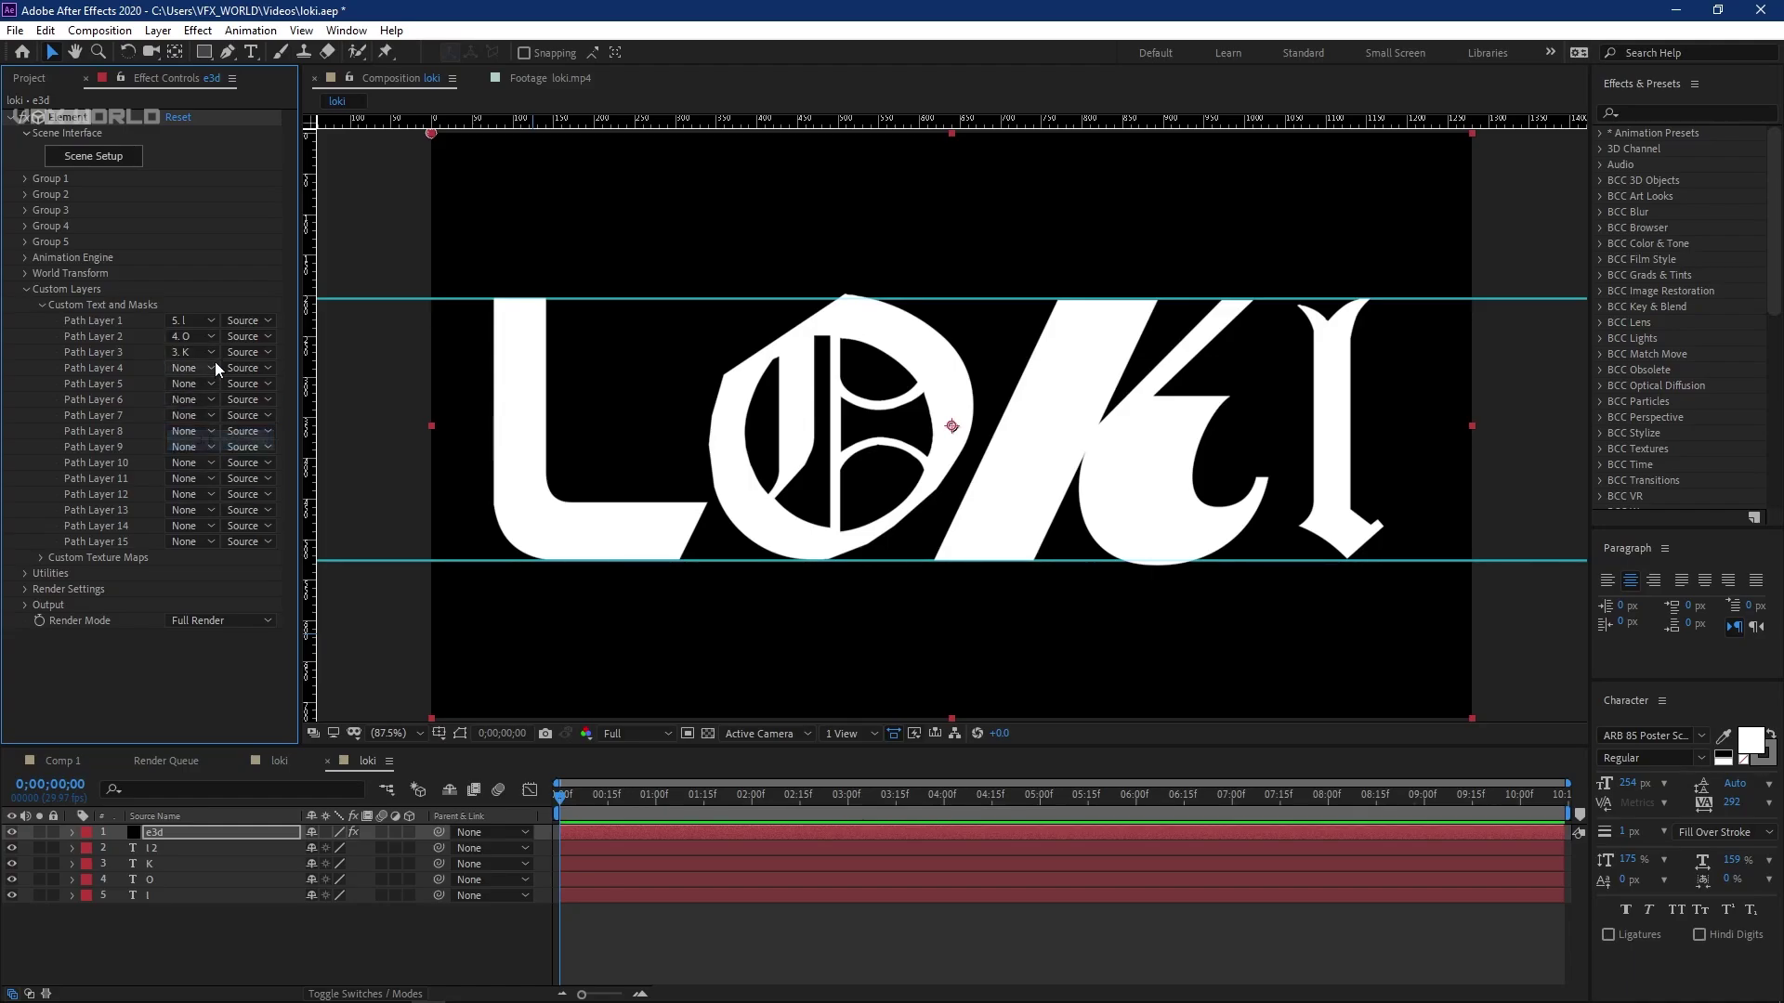
left_click(215, 368)
left_click(196, 436)
left_click(43, 305)
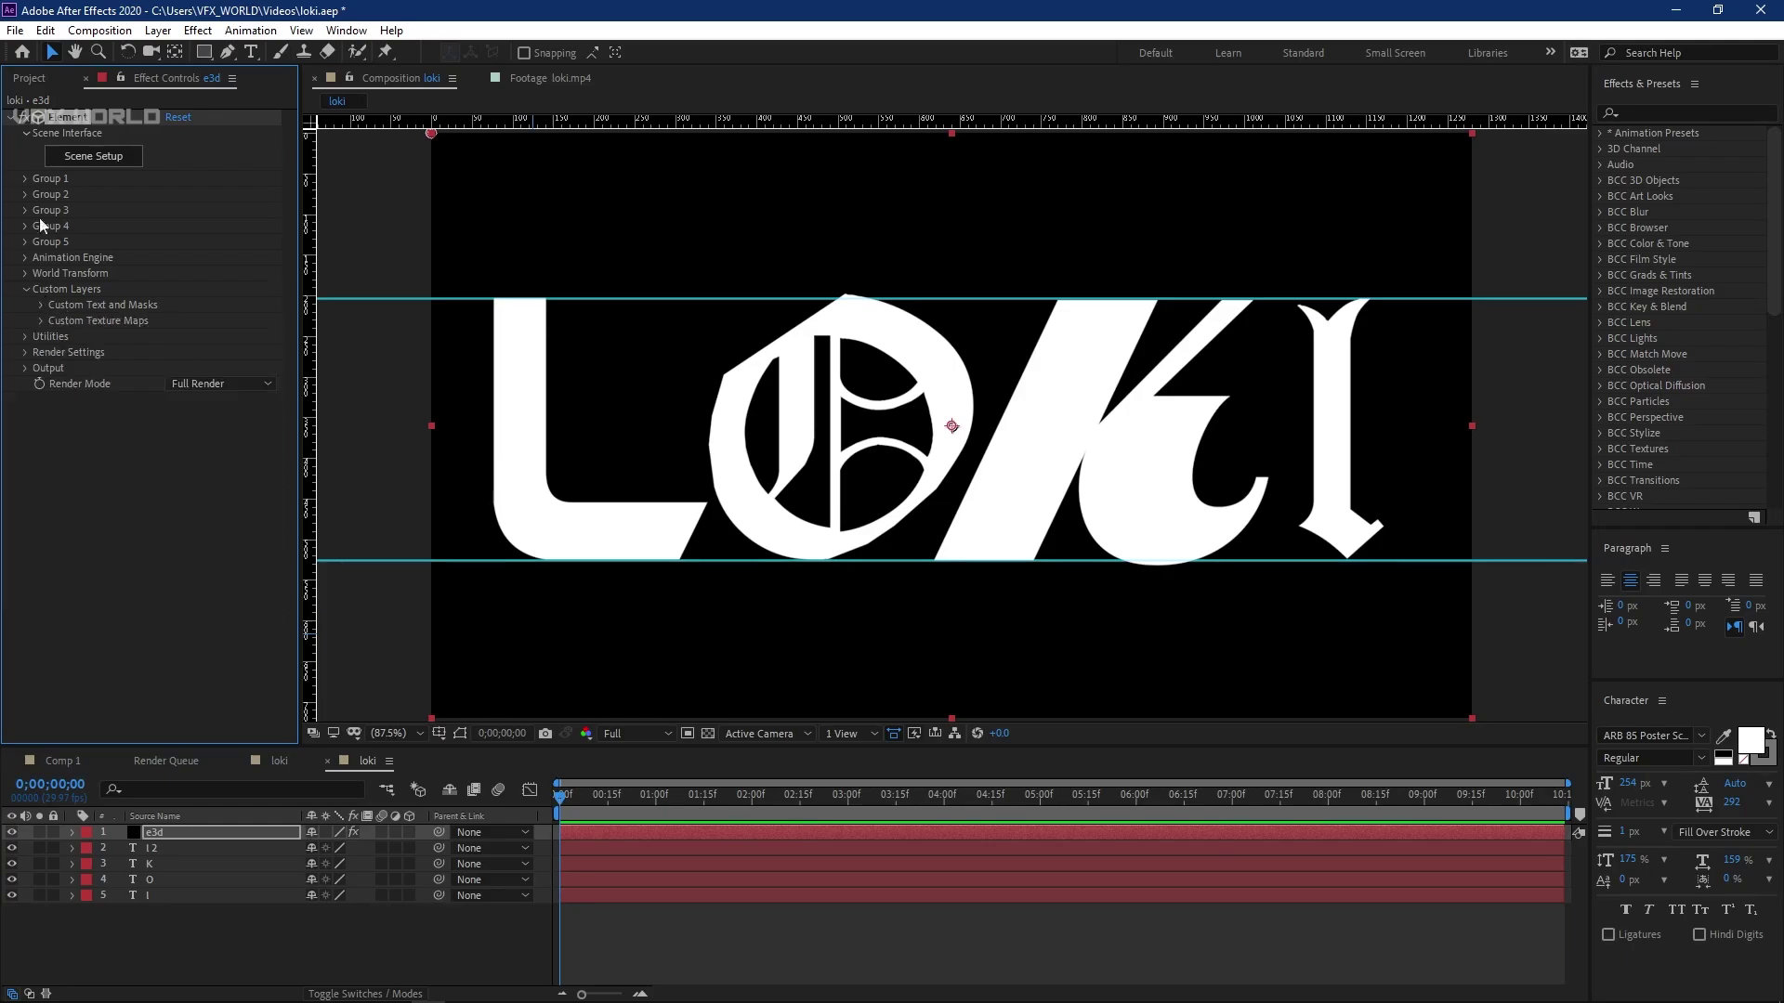
- Examine the reference LOKI title and the mossy old concrete wall texture image
left_click(37, 82)
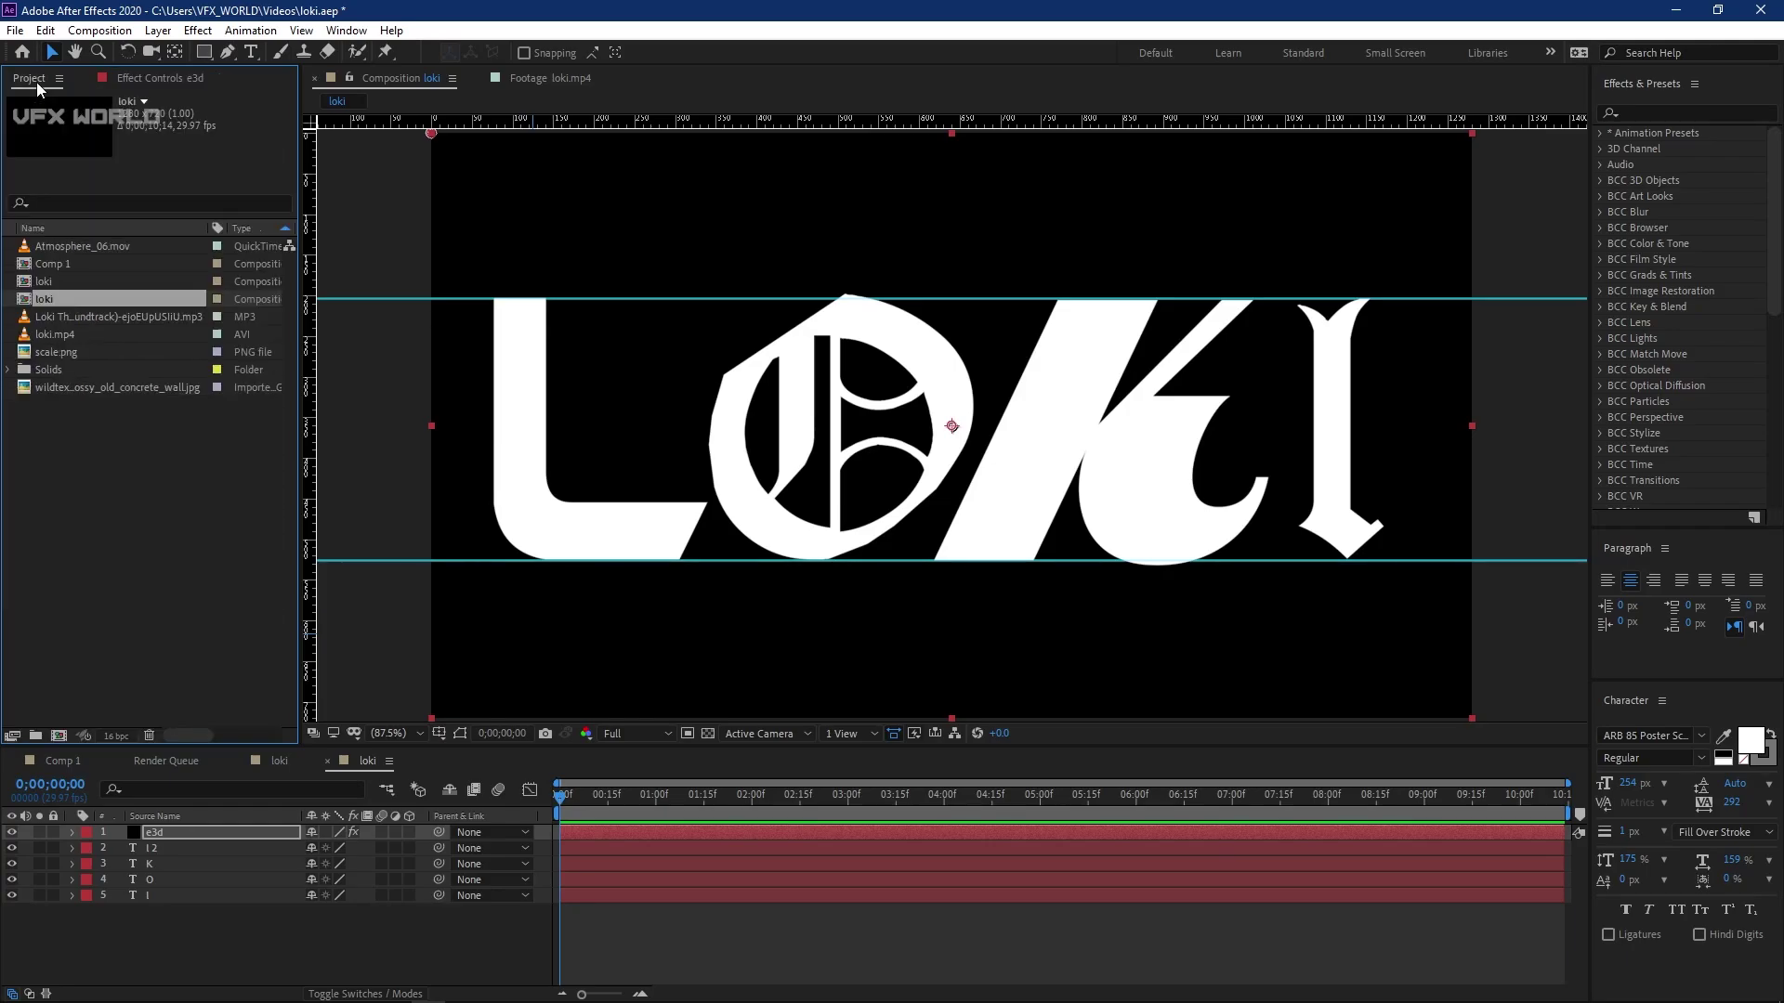
left_click(266, 761)
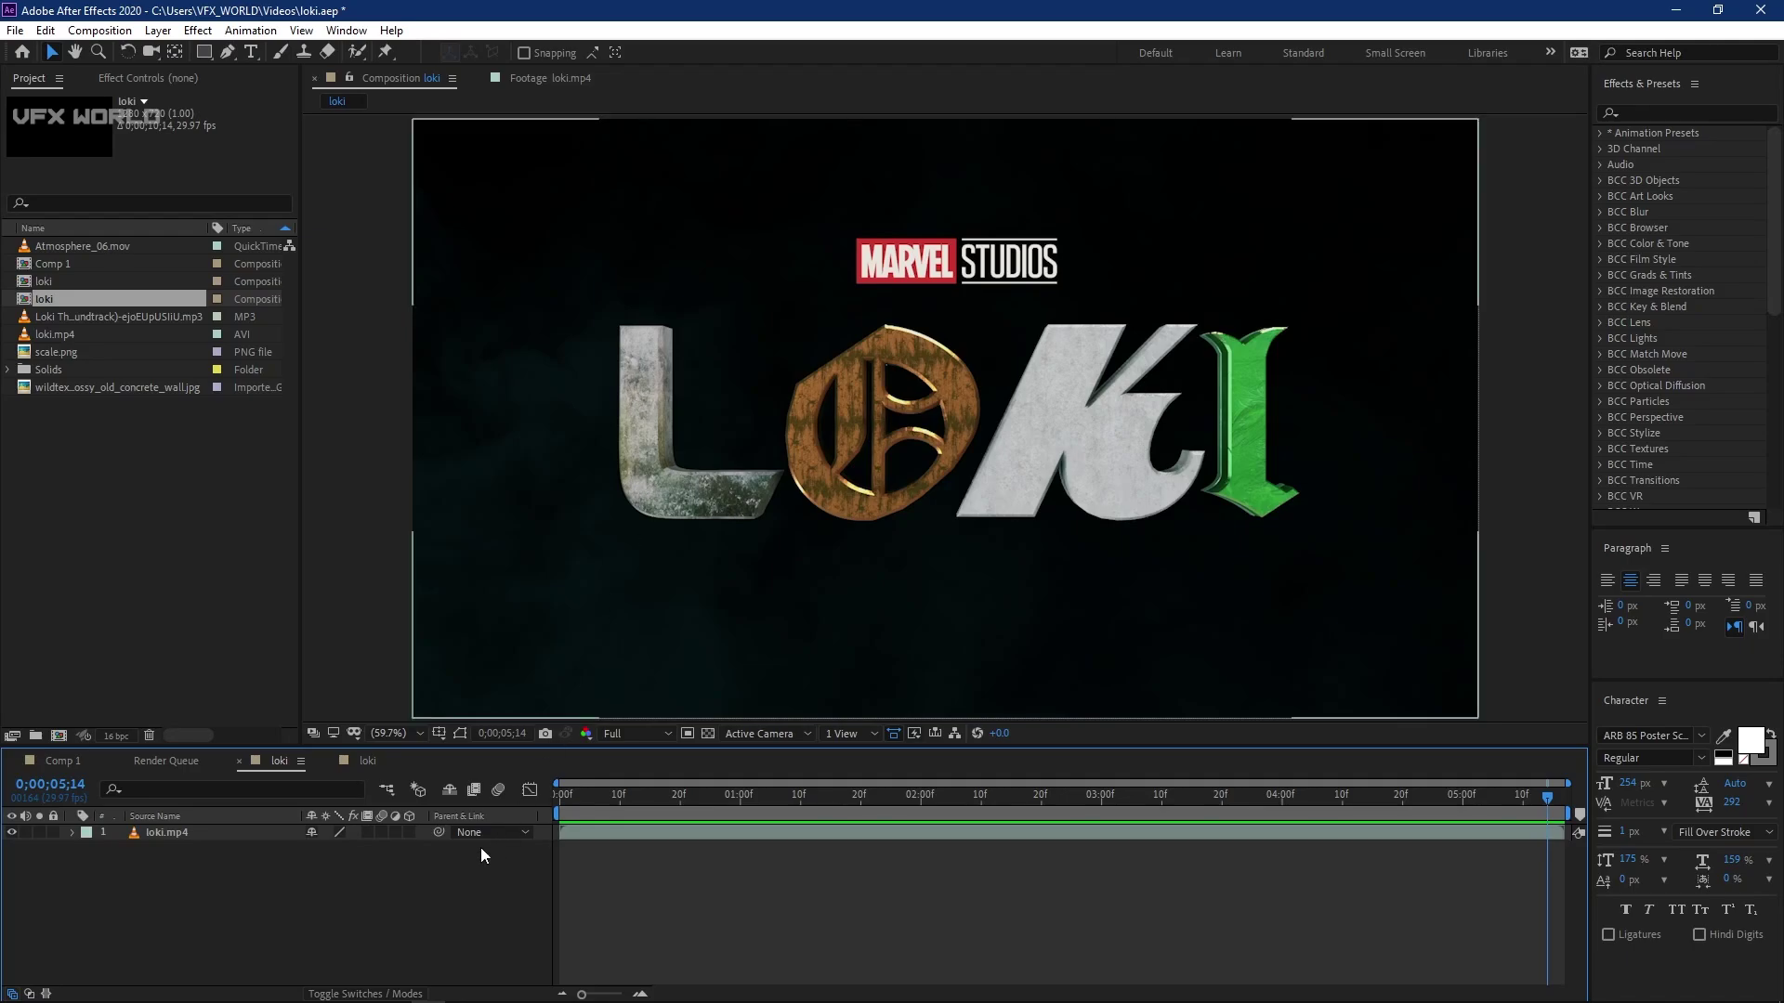
left_click(353, 762)
left_click(97, 437)
double_click(107, 389)
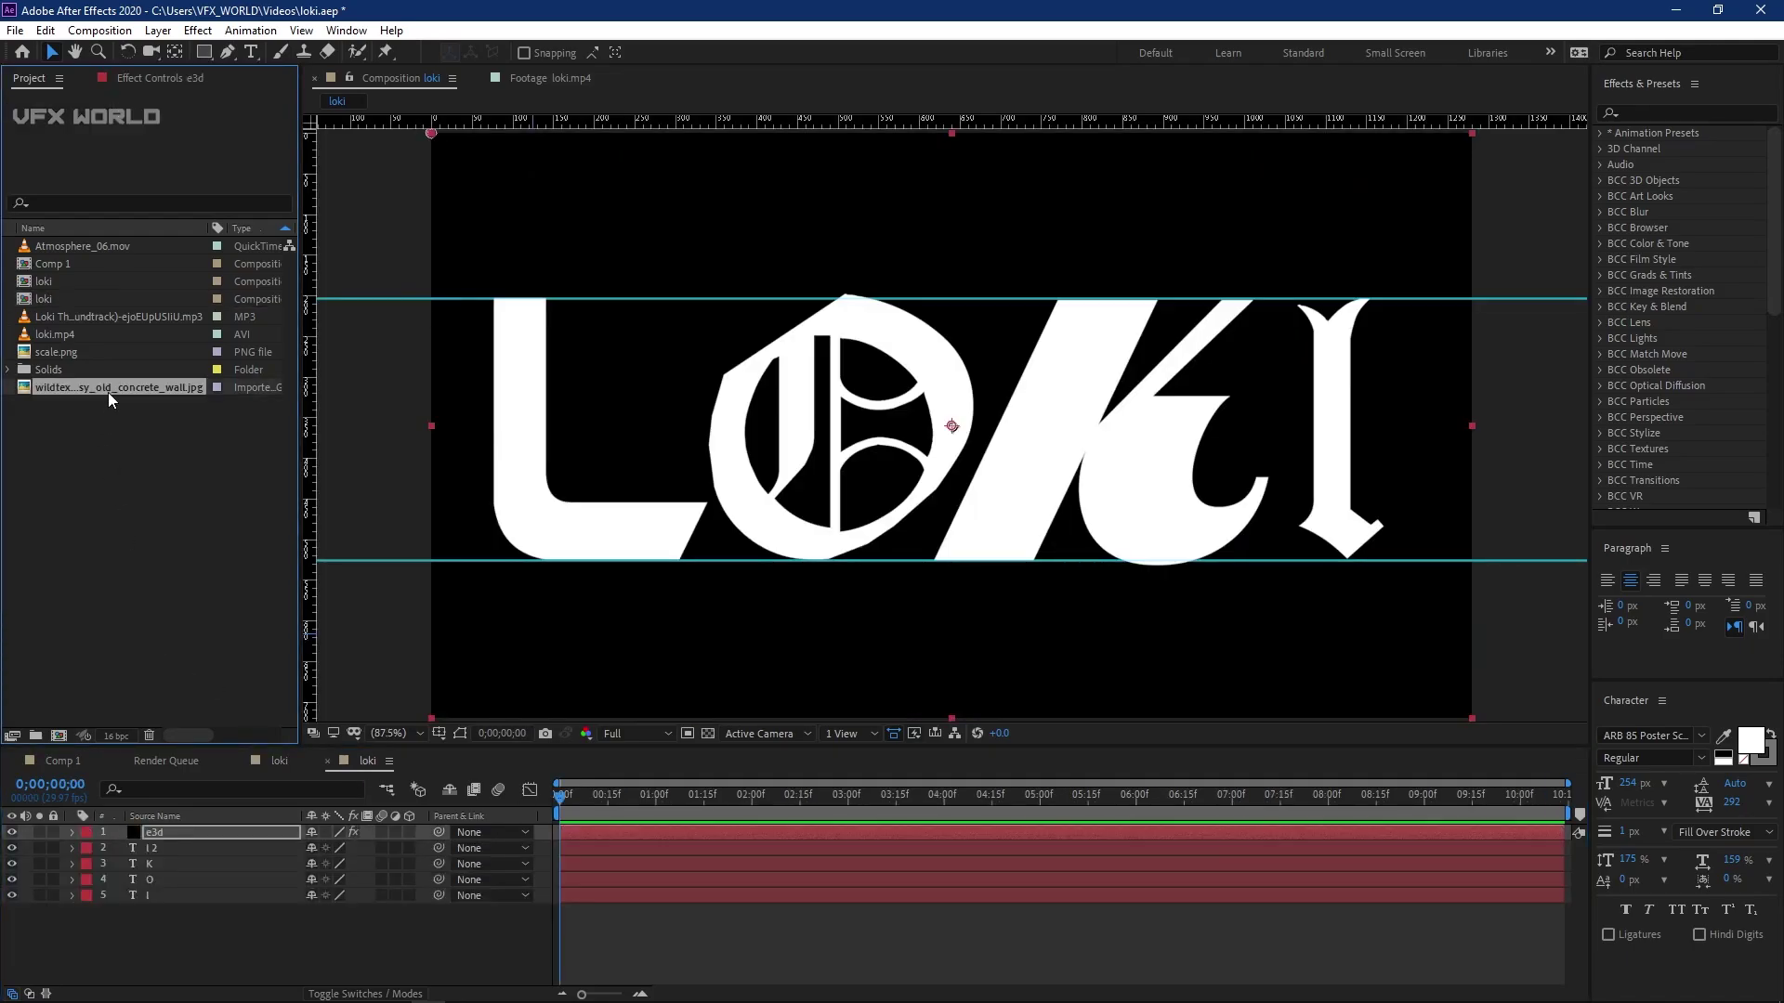
scroll(970, 374, "down", 3)
scroll(968, 375, "up", 1)
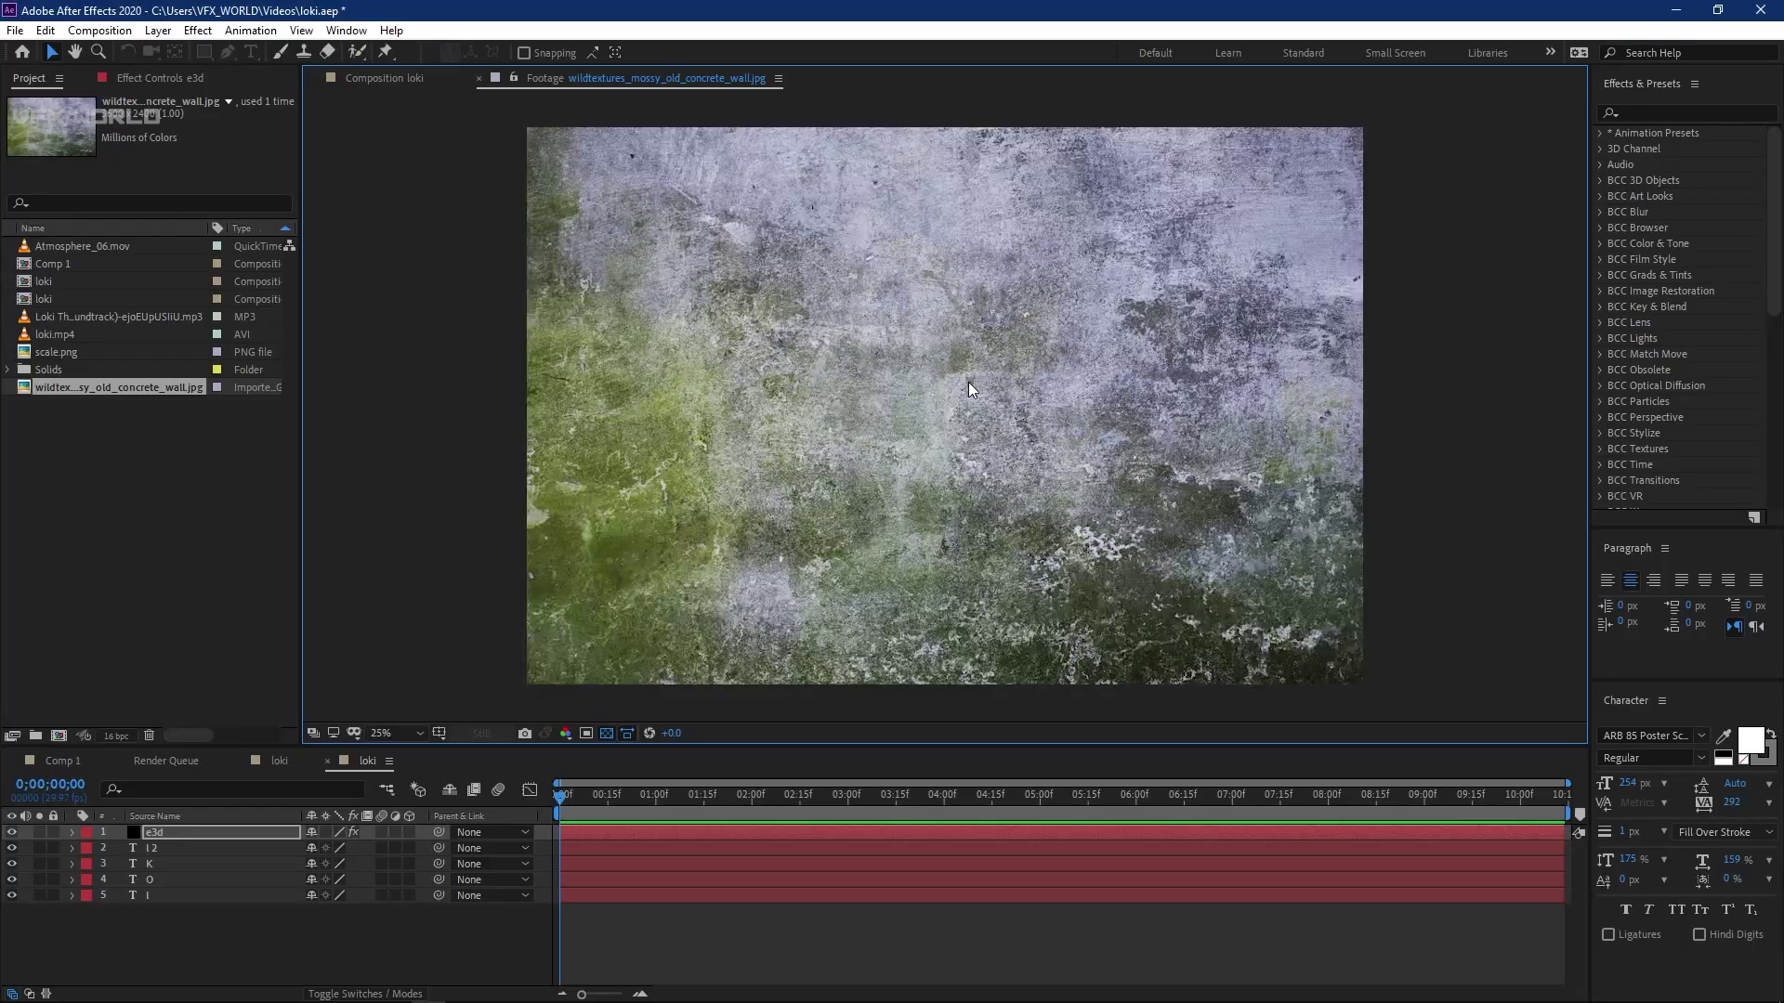
left_click(415, 83)
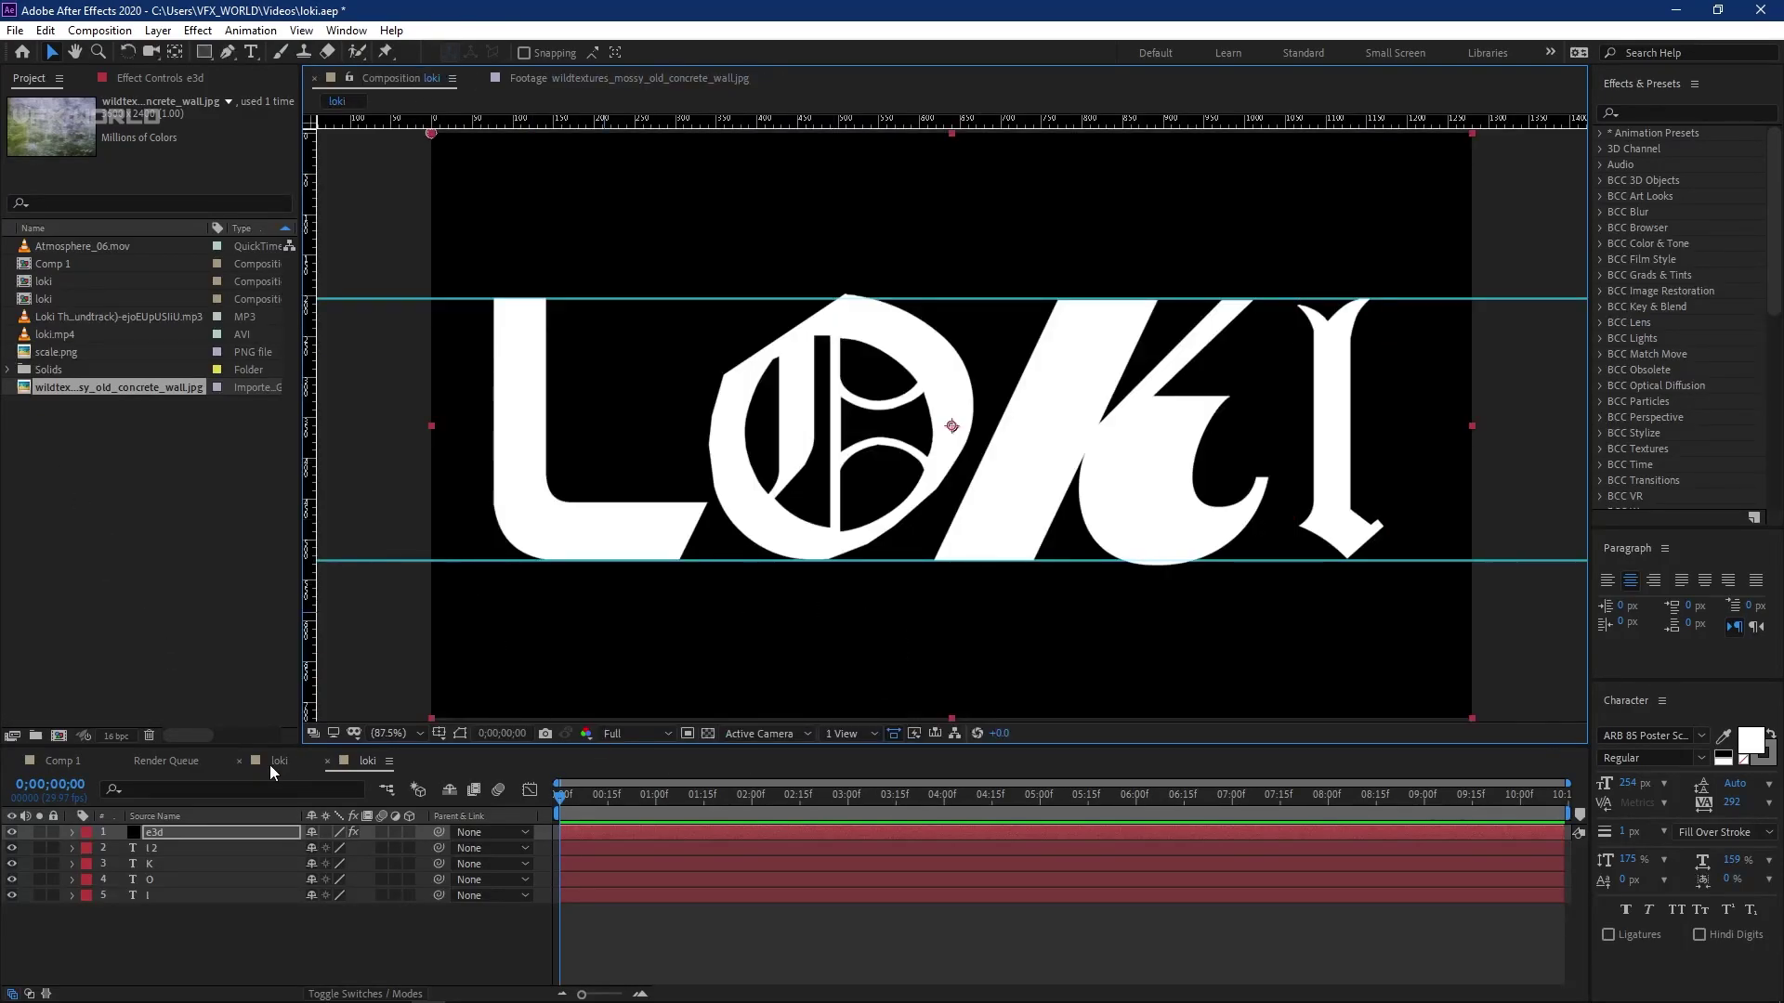
- Add the mossy old concrete wall image as the bottom layer and hide it together with the four letter layers
left_click_drag(97, 403, 162, 934)
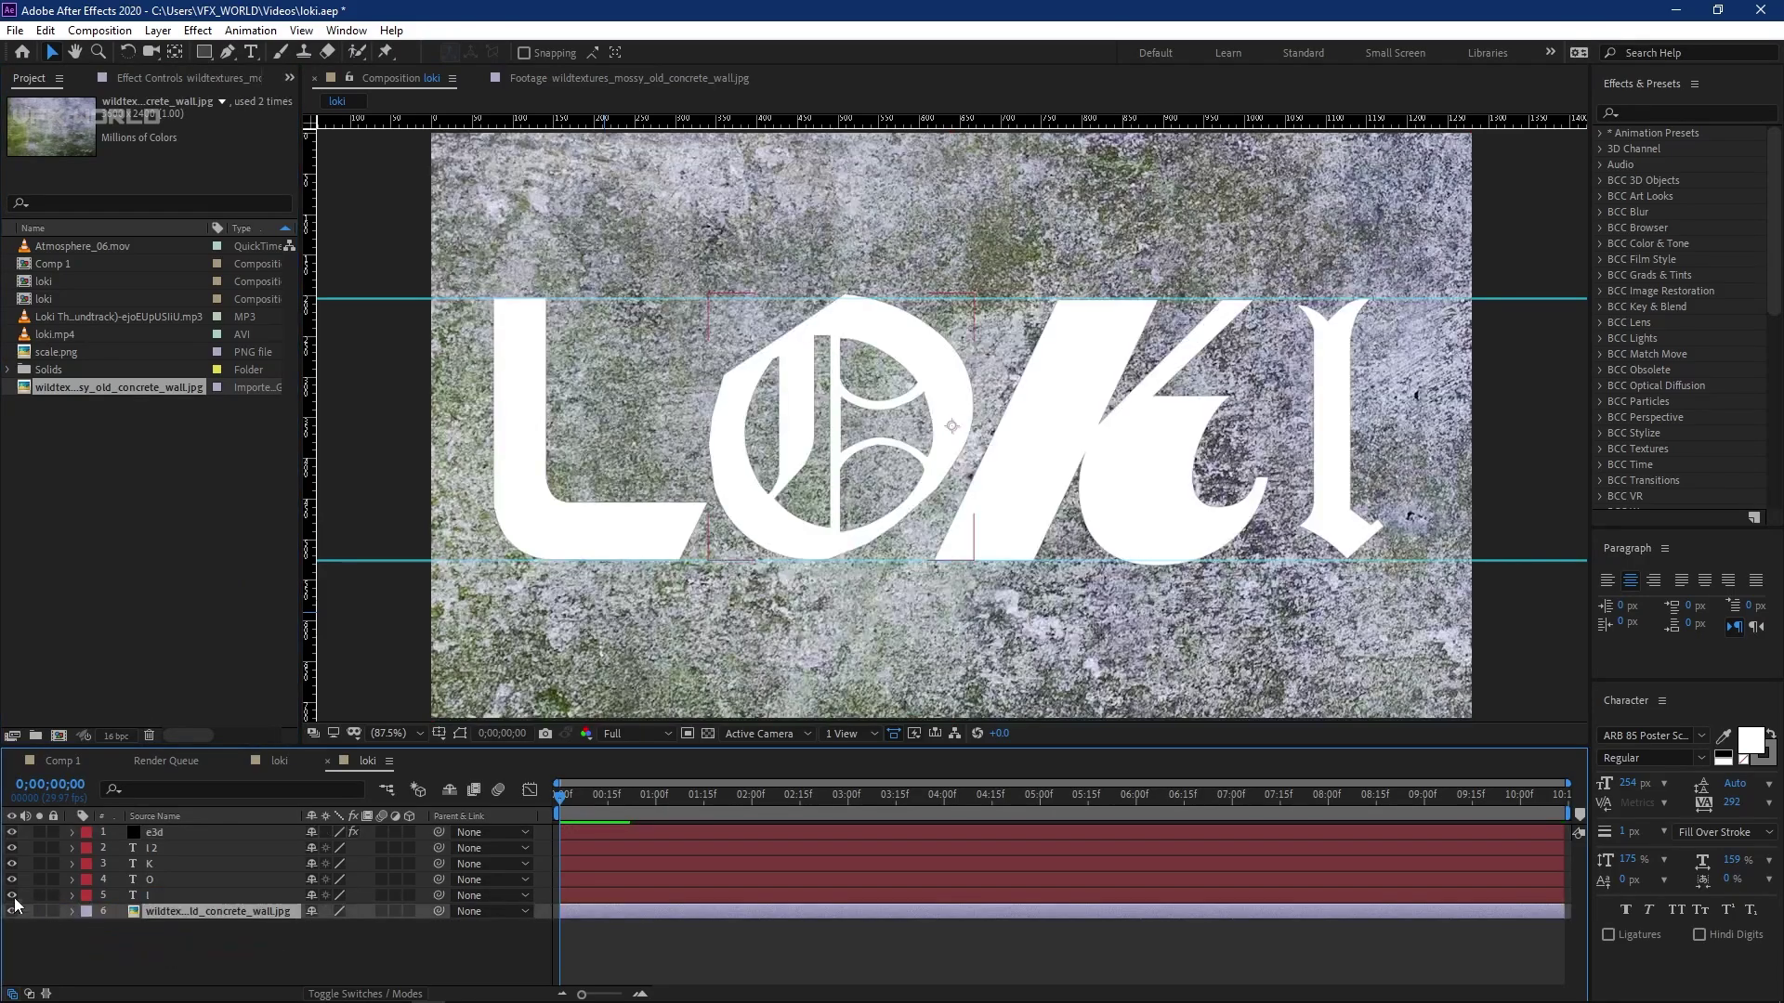
left_click_drag(13, 899, 11, 848)
- Assign the concrete wall image as Layer 1 of the custom texture maps in e3d's Element effect
left_click(210, 830)
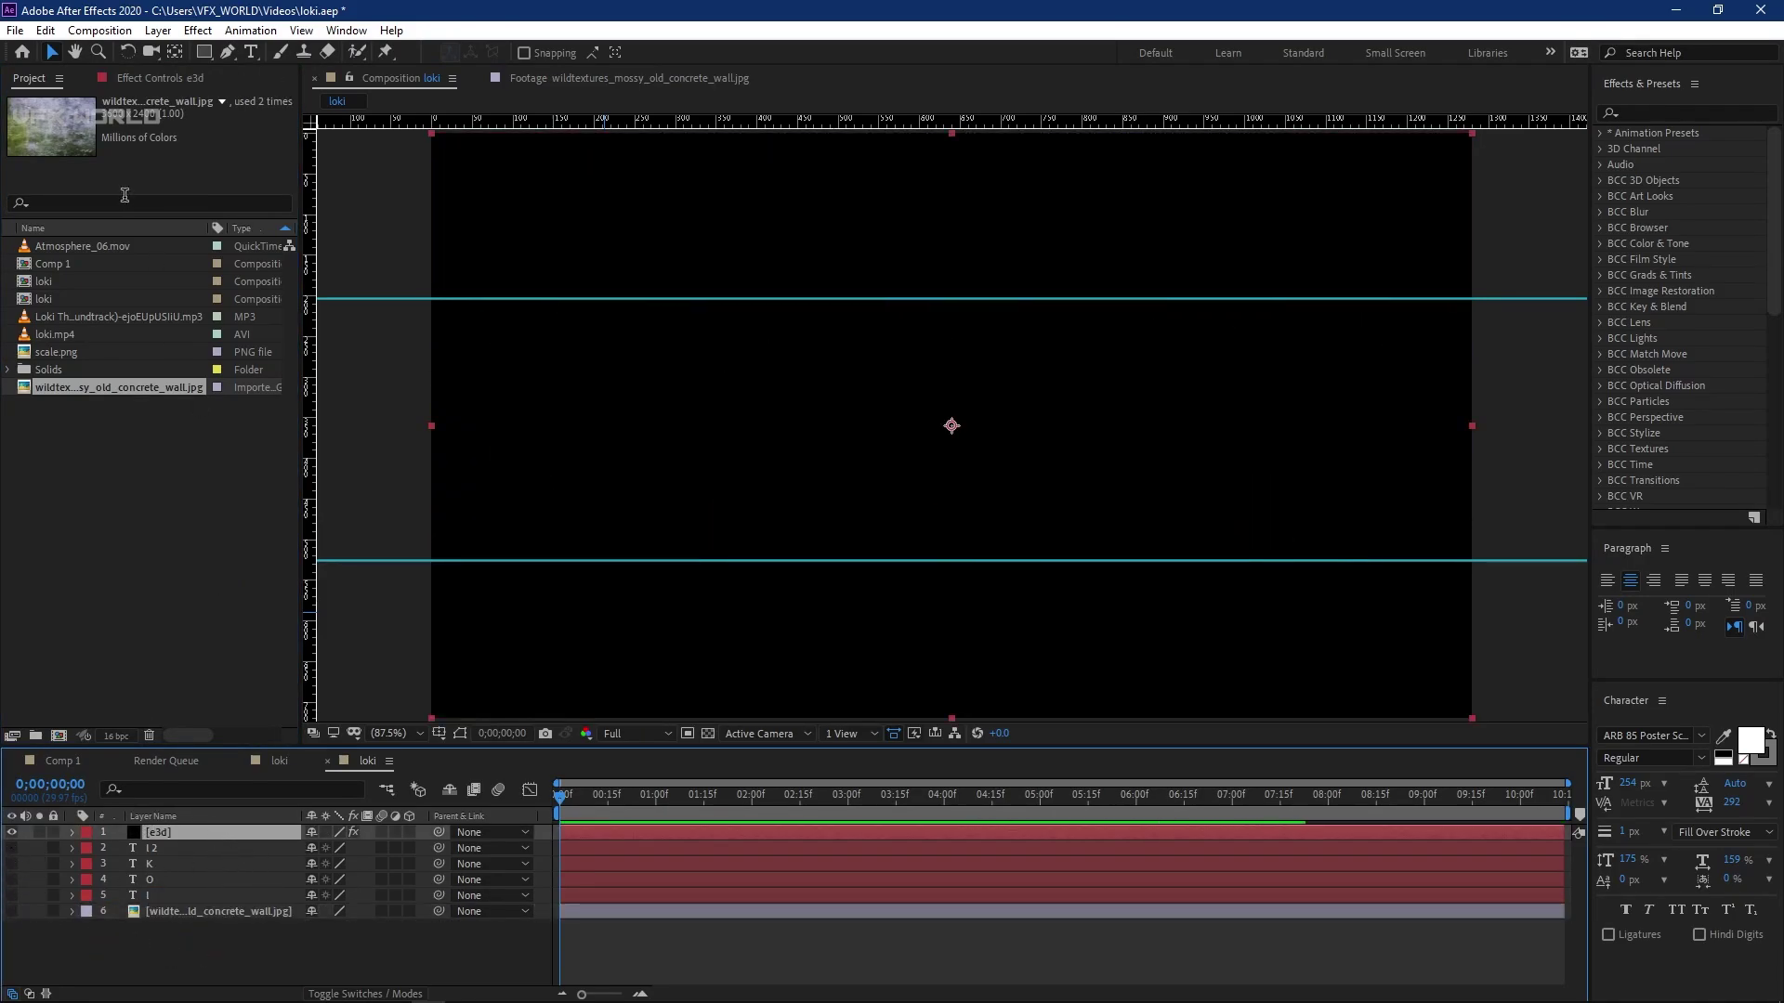
left_click(198, 84)
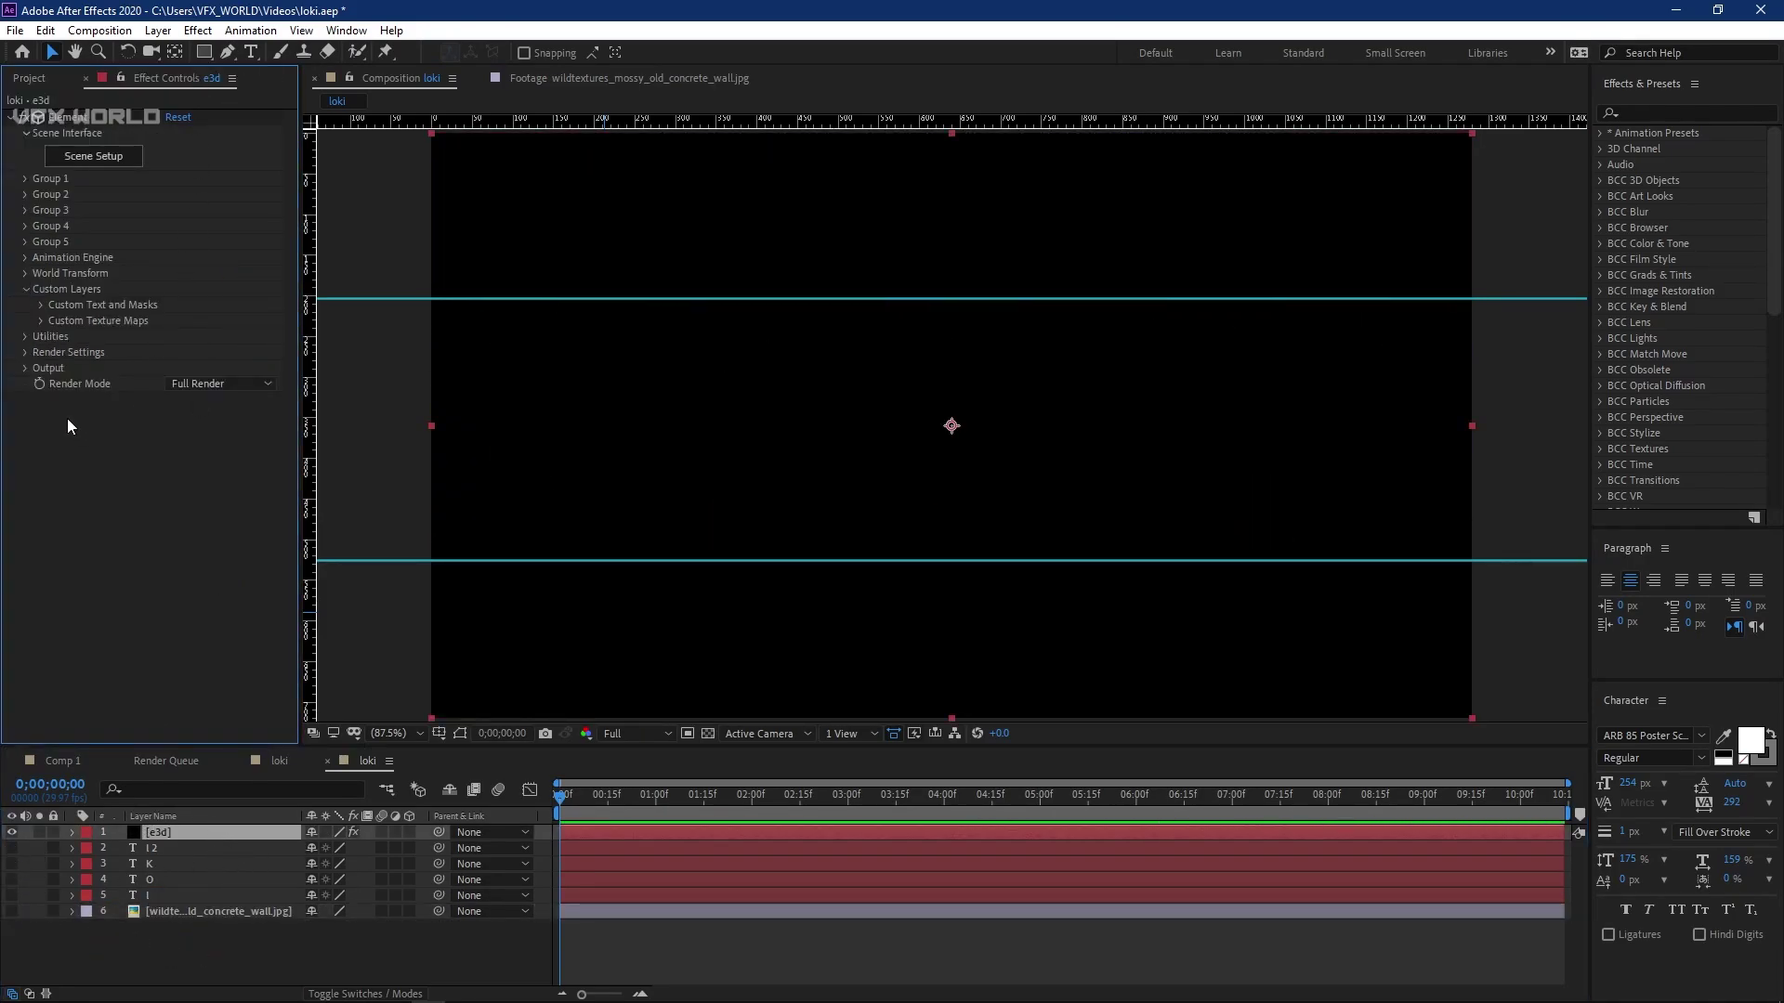
left_click(41, 321)
left_click(201, 337)
left_click(278, 485)
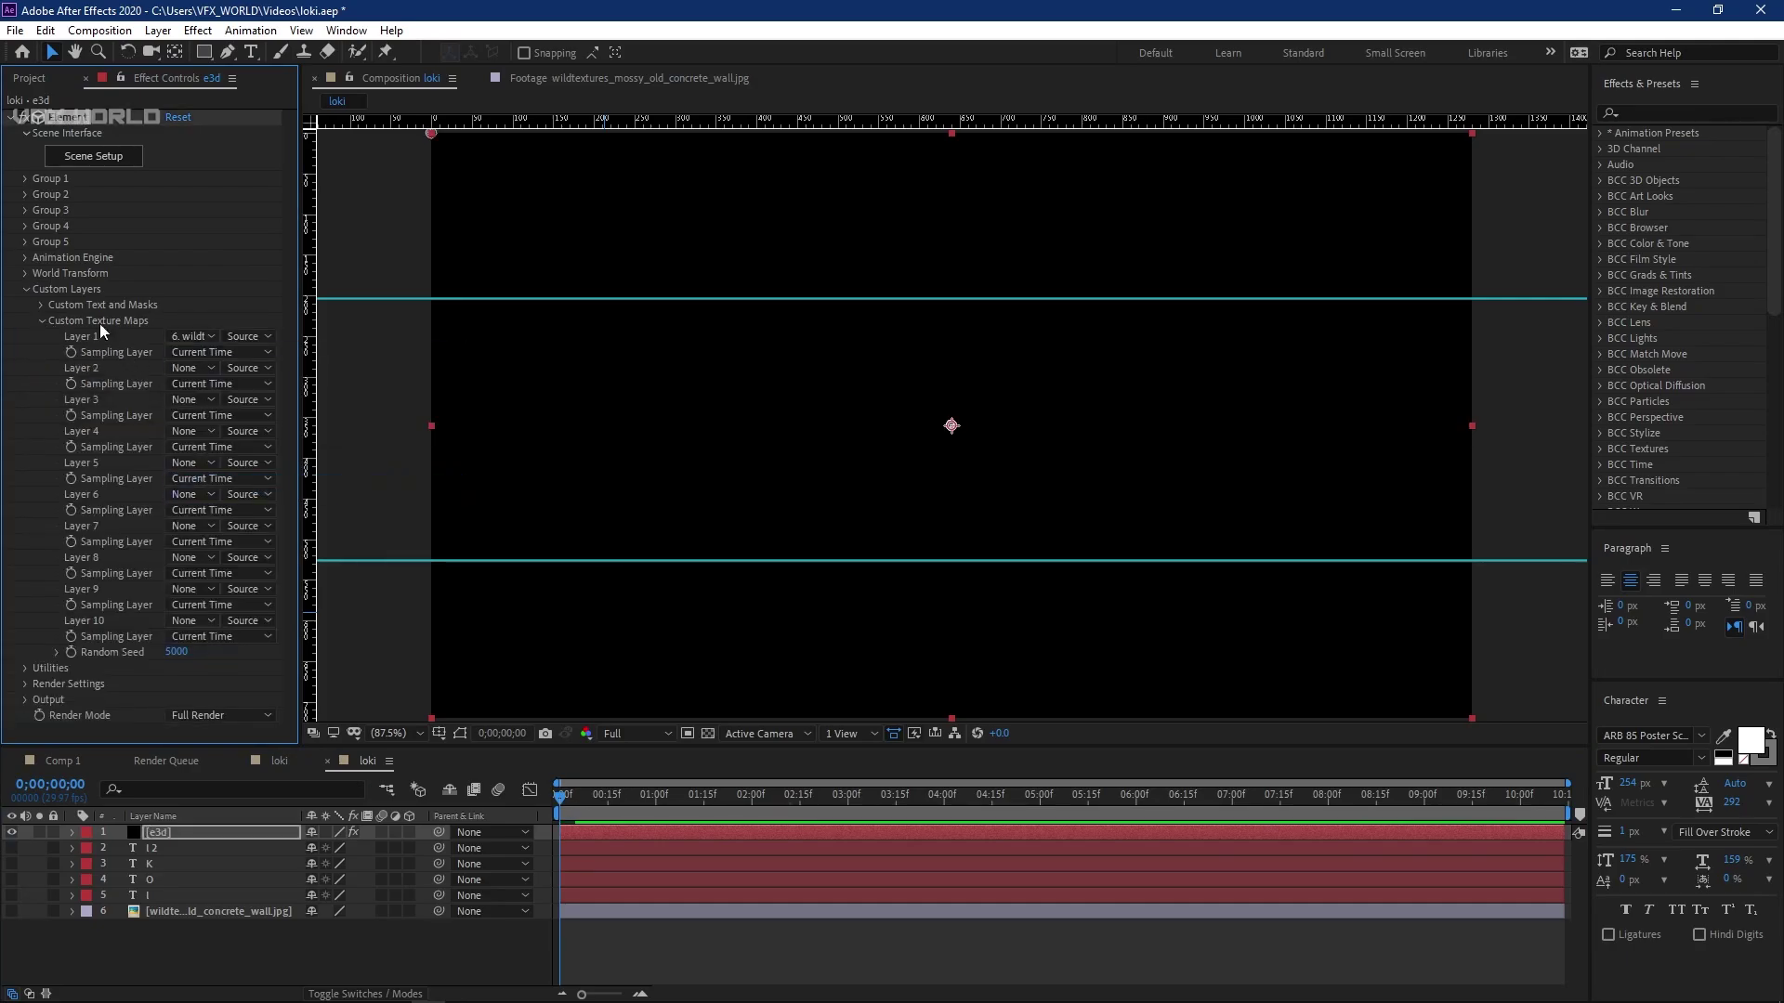
- Create four extrusion models in Element's Scene Setup with the preview set to the front view
left_click(41, 321)
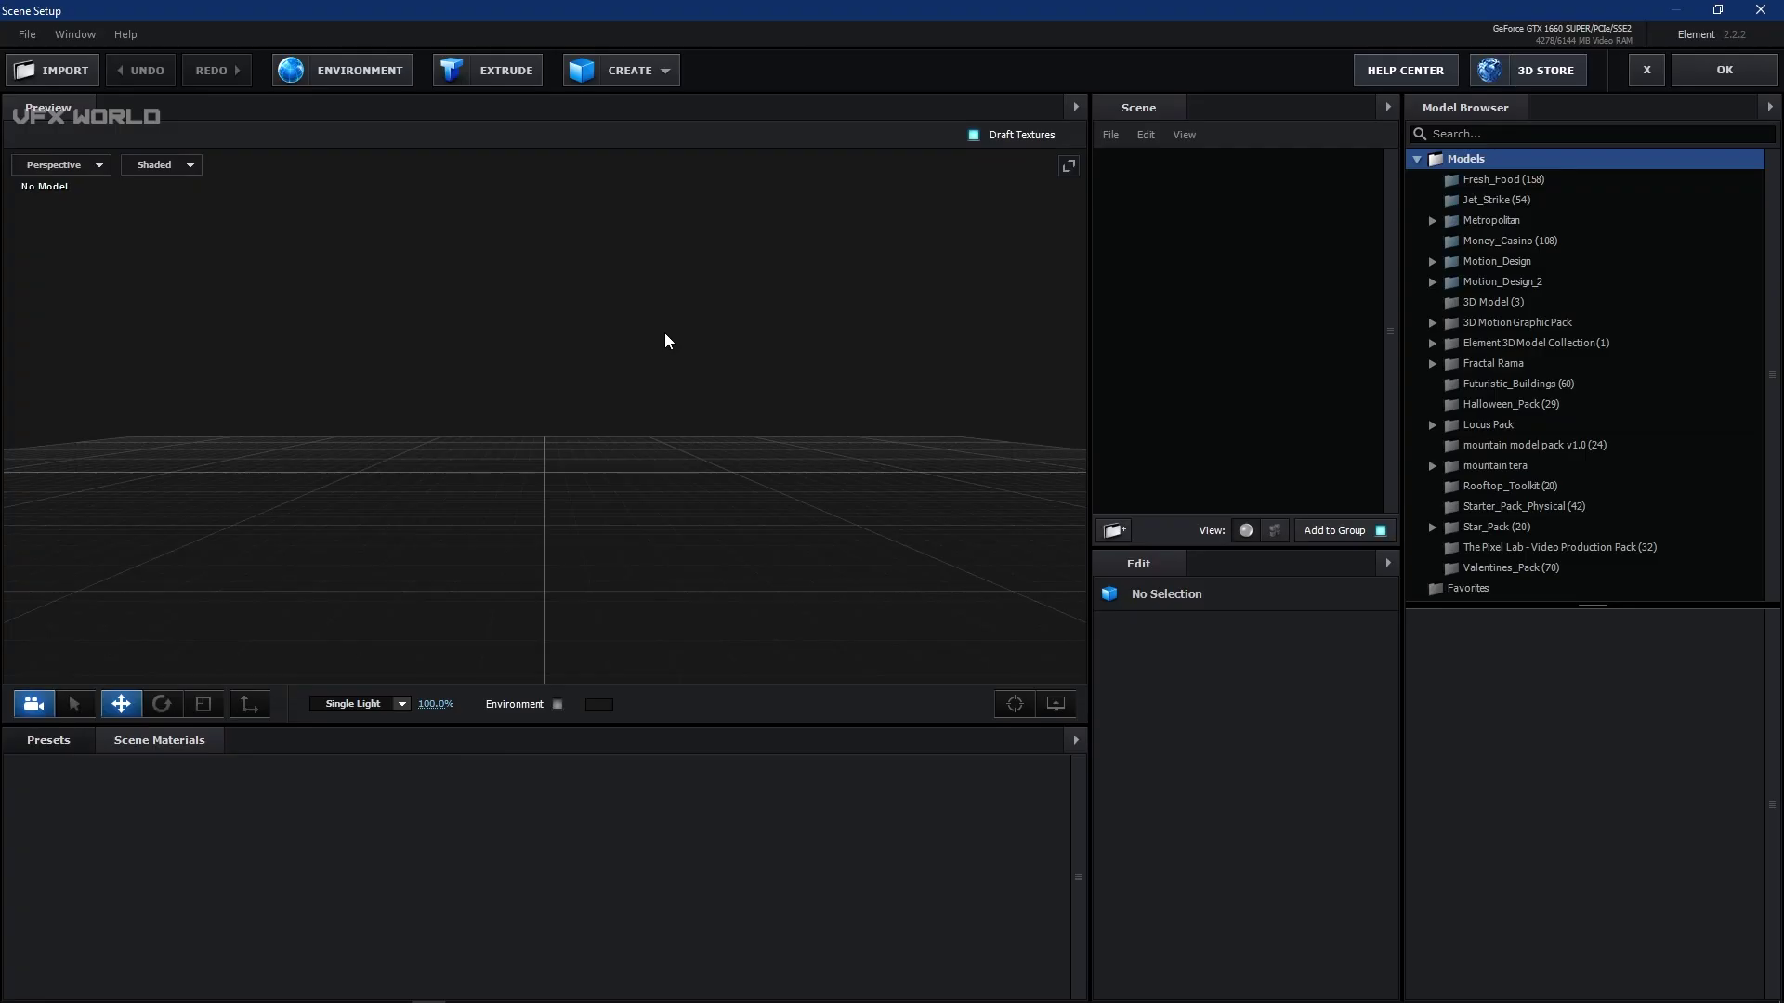
left_click(62, 165)
left_click(97, 267)
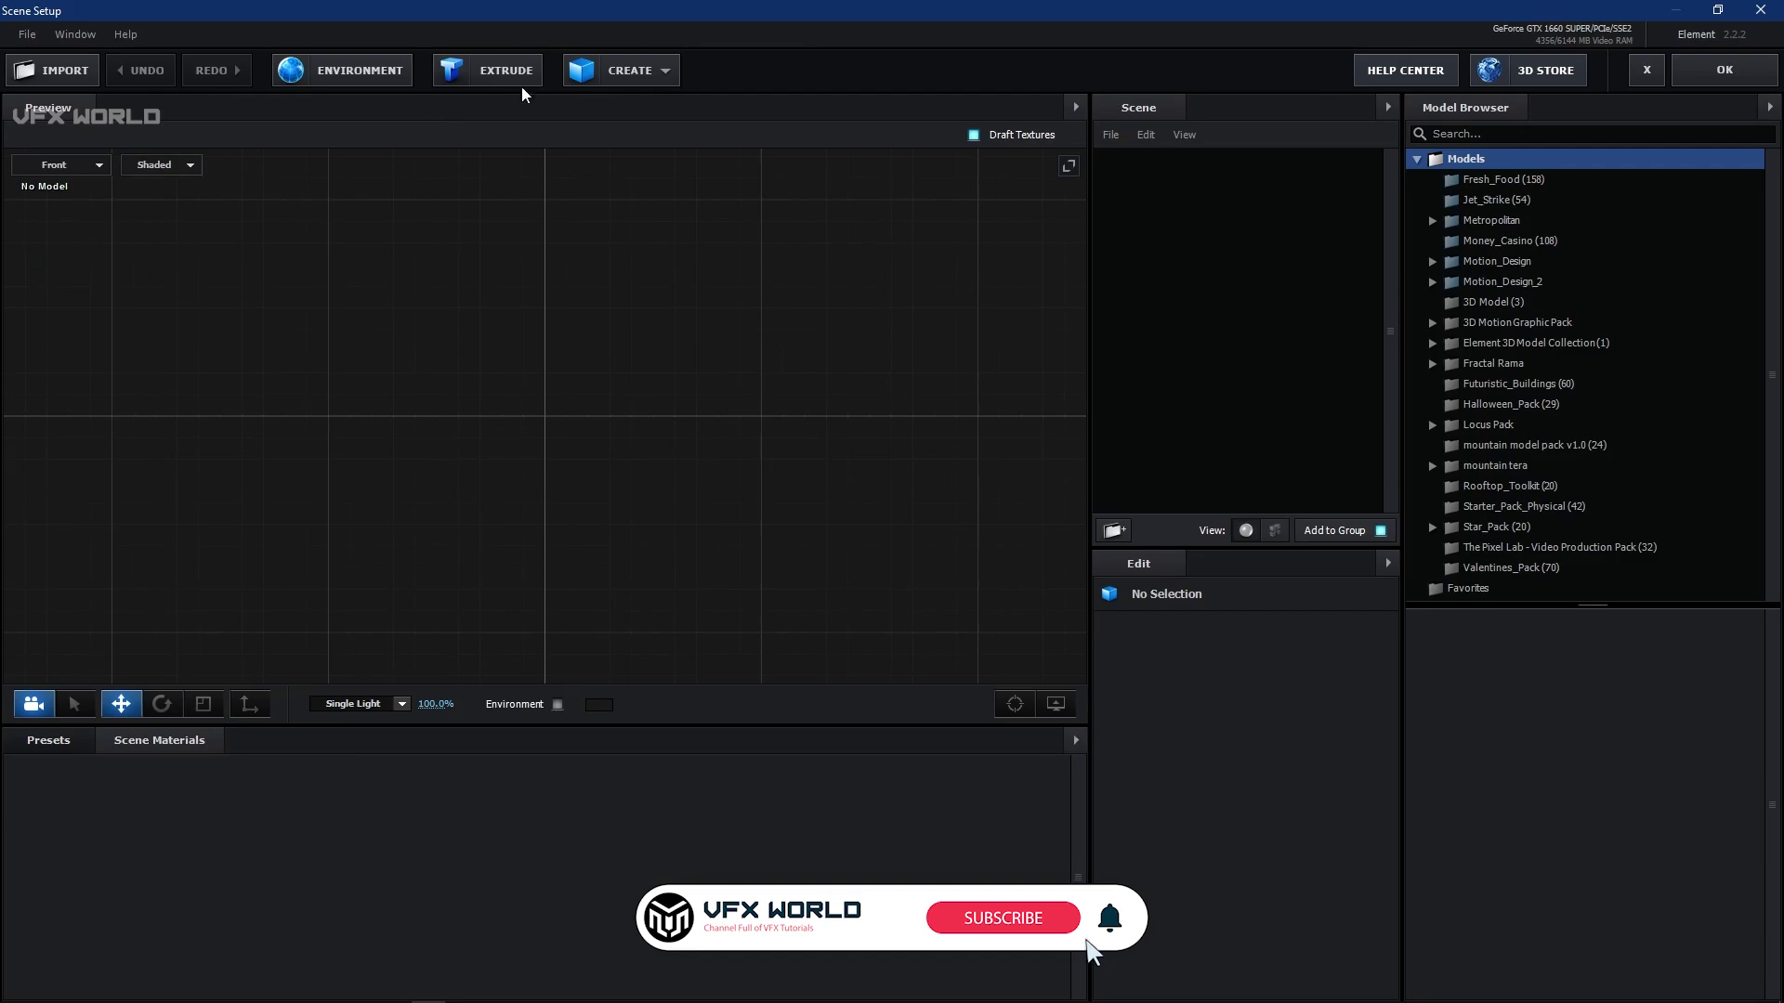
left_click(495, 76)
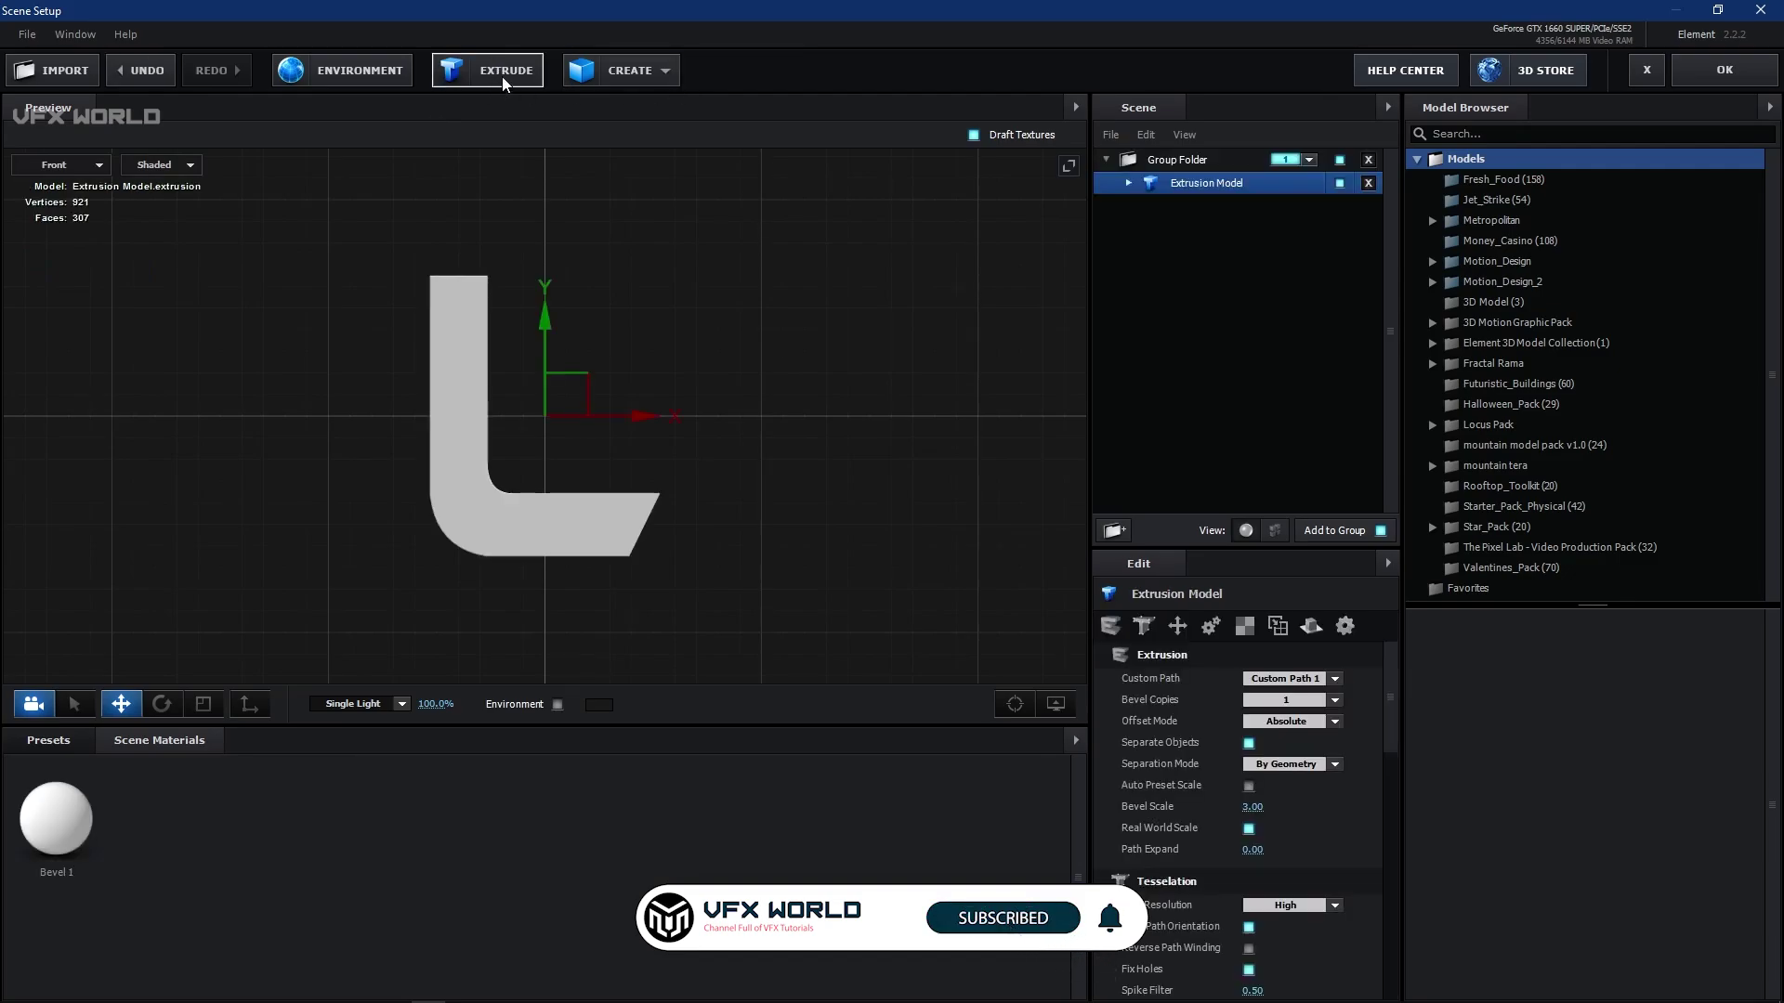
left_click(506, 76)
left_click(506, 76)
left_click(506, 76)
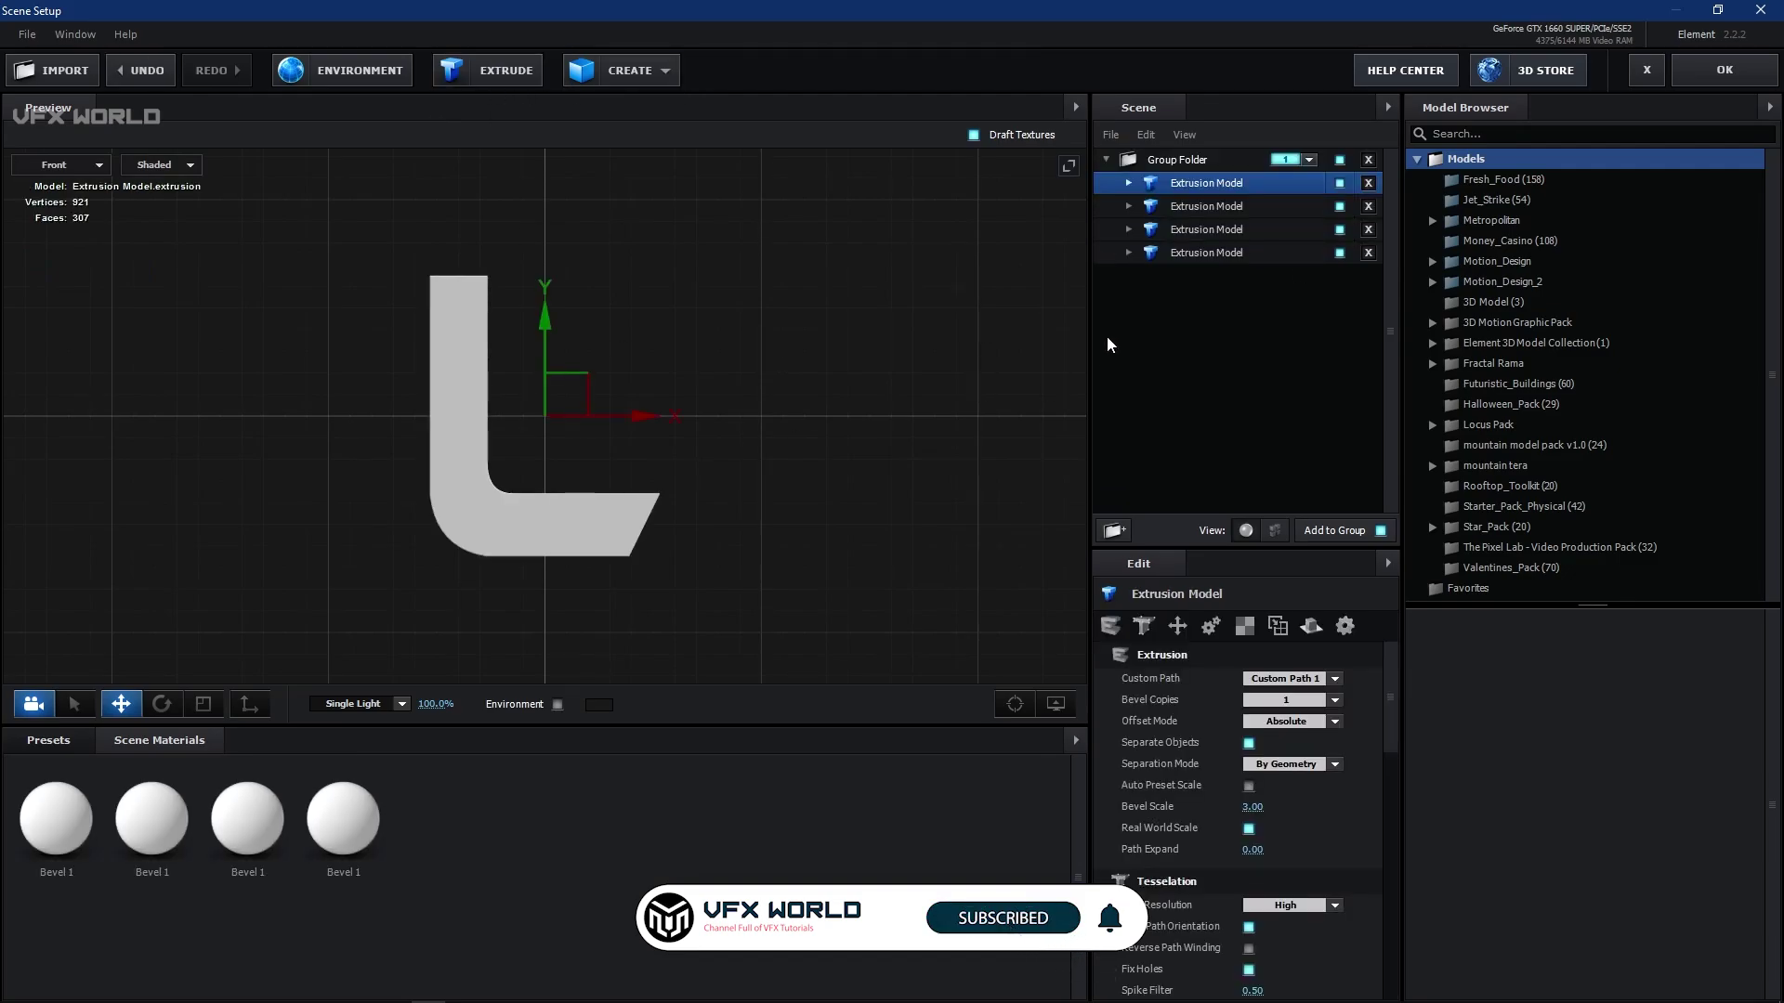
- Move the first L model along negative X, and assign Custom Path 2 to the second model, placing its O beside the L
scroll(689, 466, "down", 1)
left_click_drag(726, 417, 359, 415)
left_click(1207, 206)
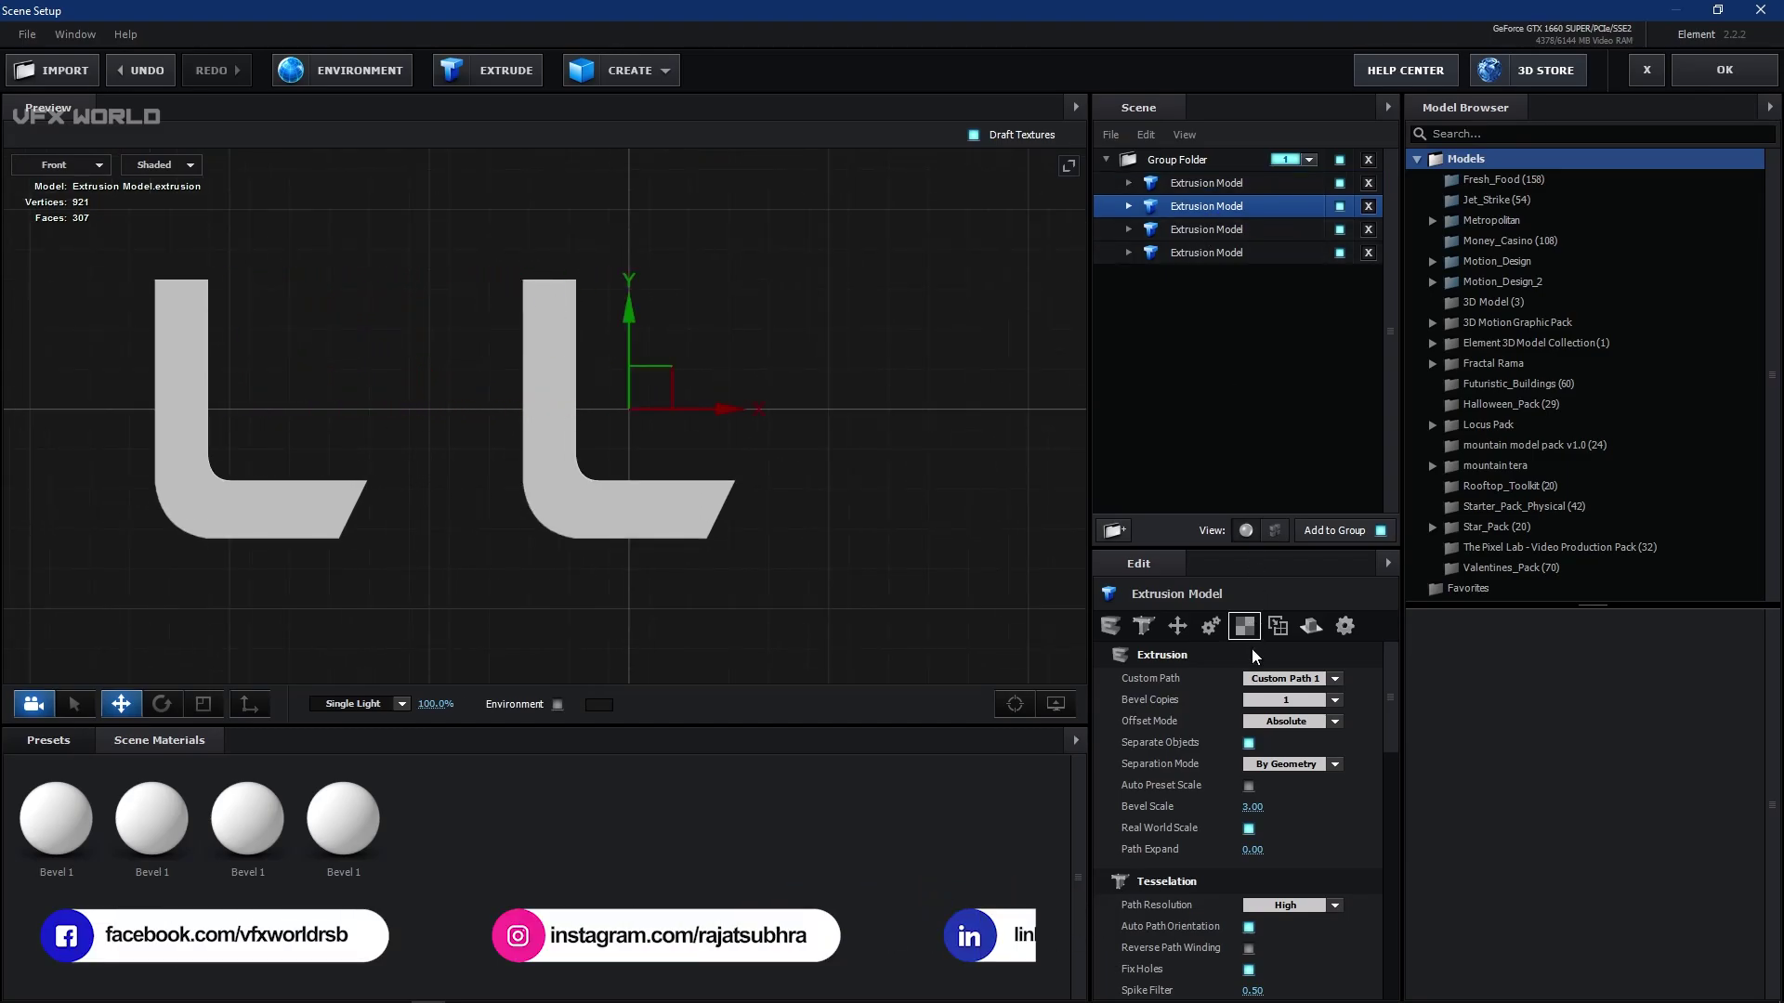
left_click(1289, 678)
left_click(1275, 706)
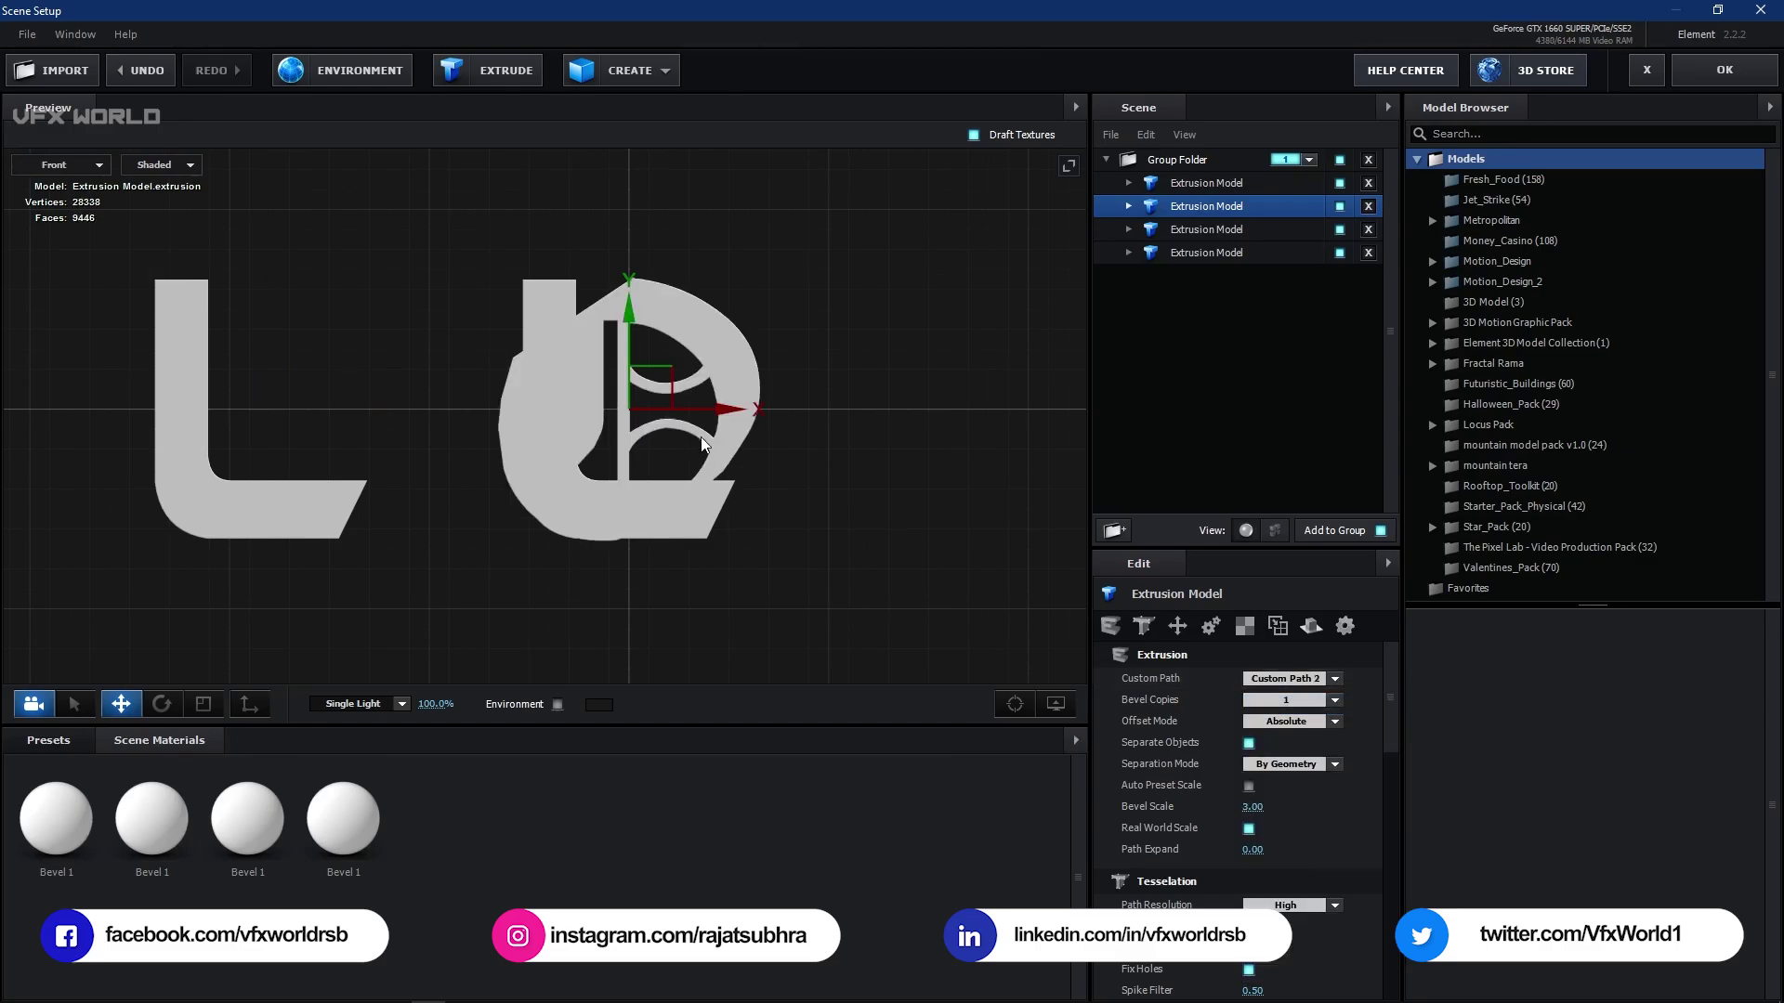
left_click_drag(713, 416, 585, 433)
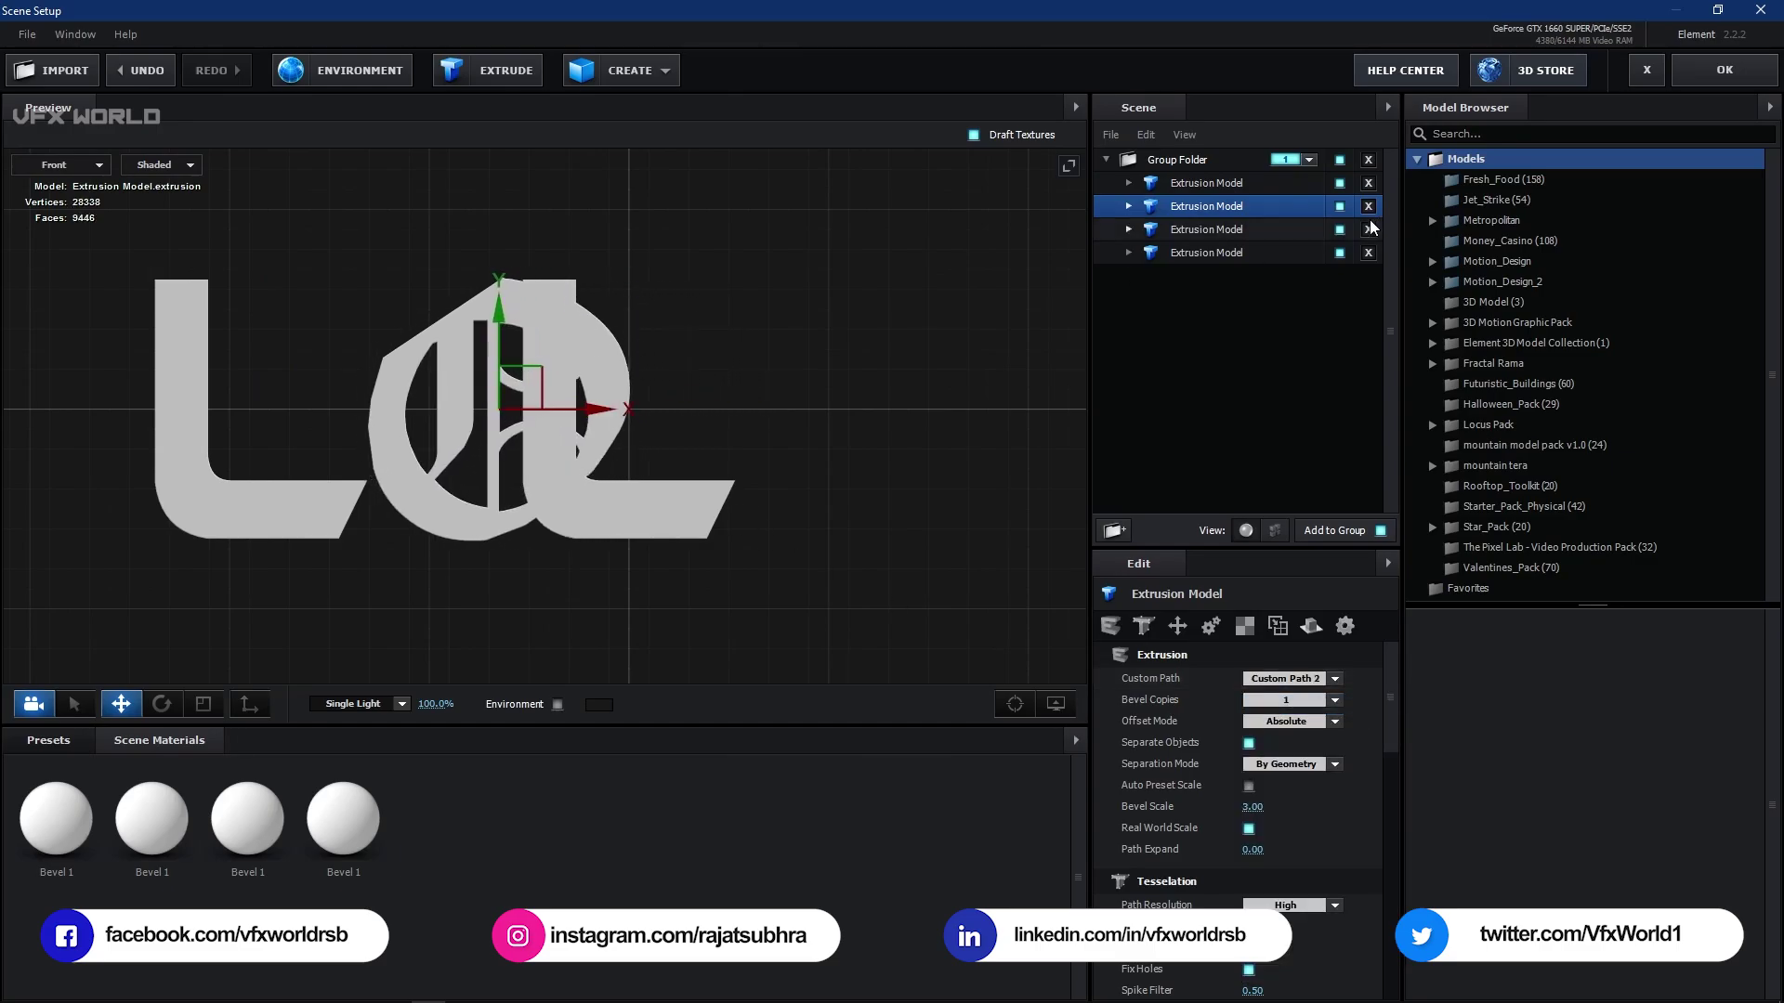
- Assign Custom Path 3 to the third model and Custom Path 4 to the fourth, placing the final I beyond the K
left_click(1235, 229)
left_click(1288, 678)
left_click(1301, 722)
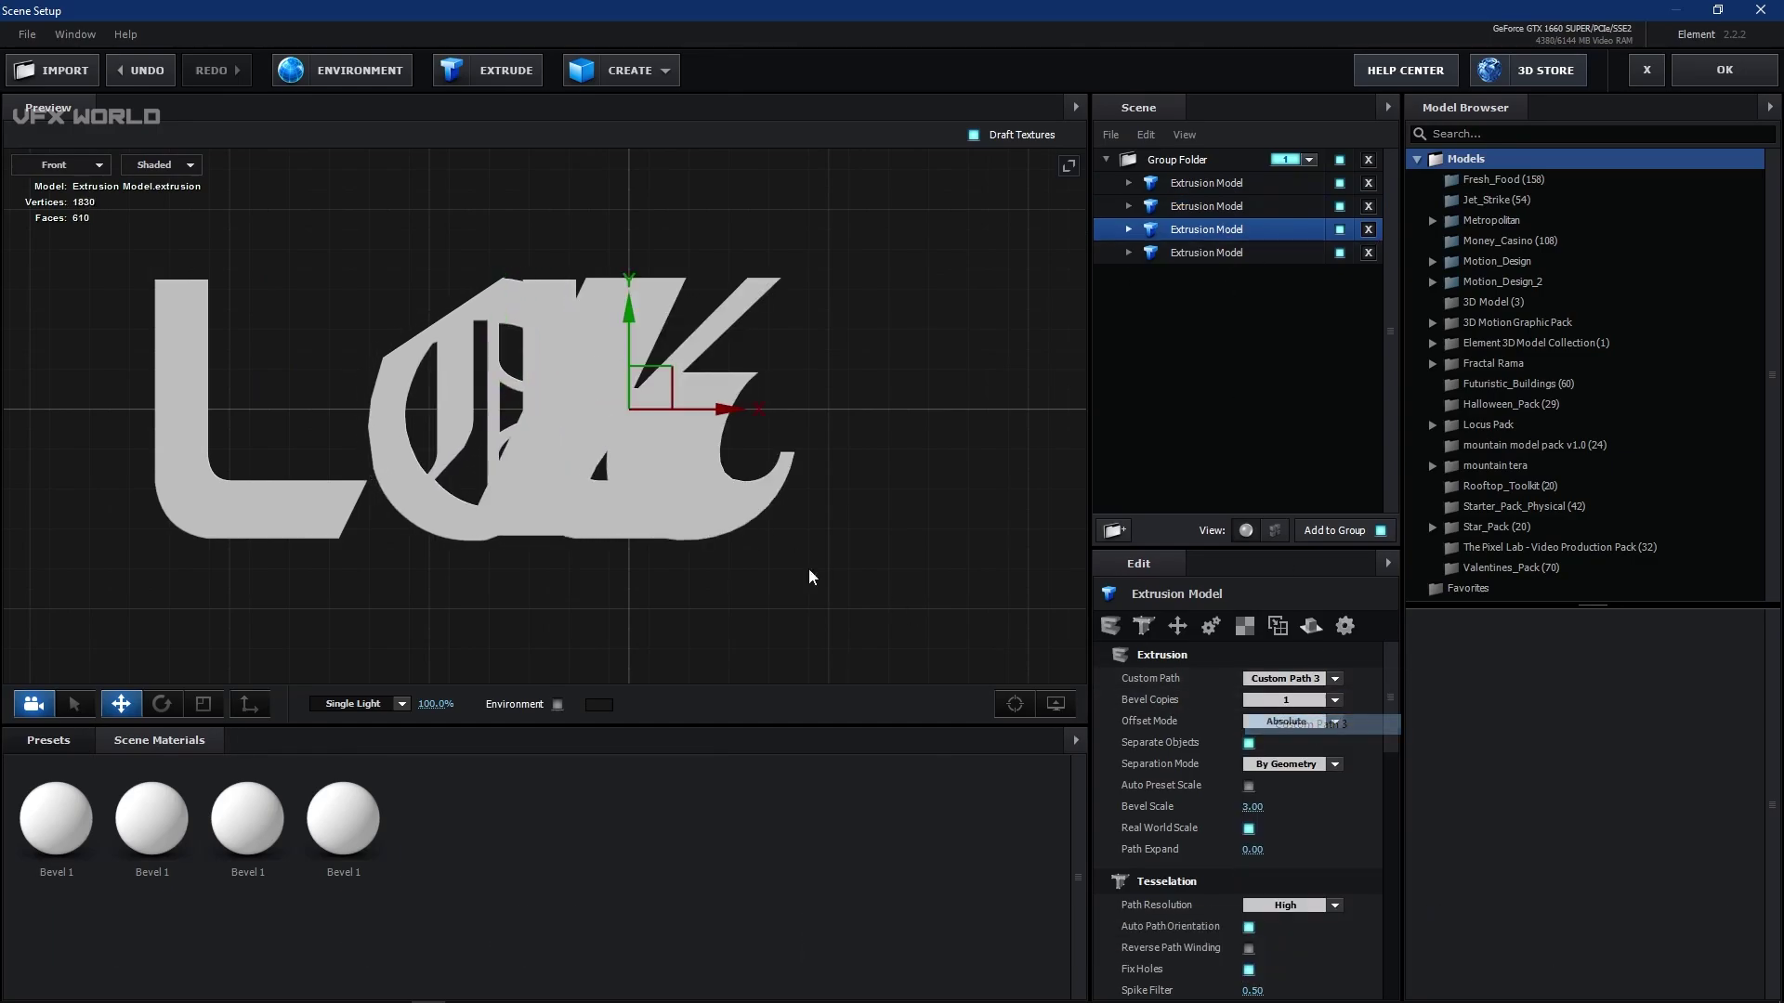
left_click(1290, 256)
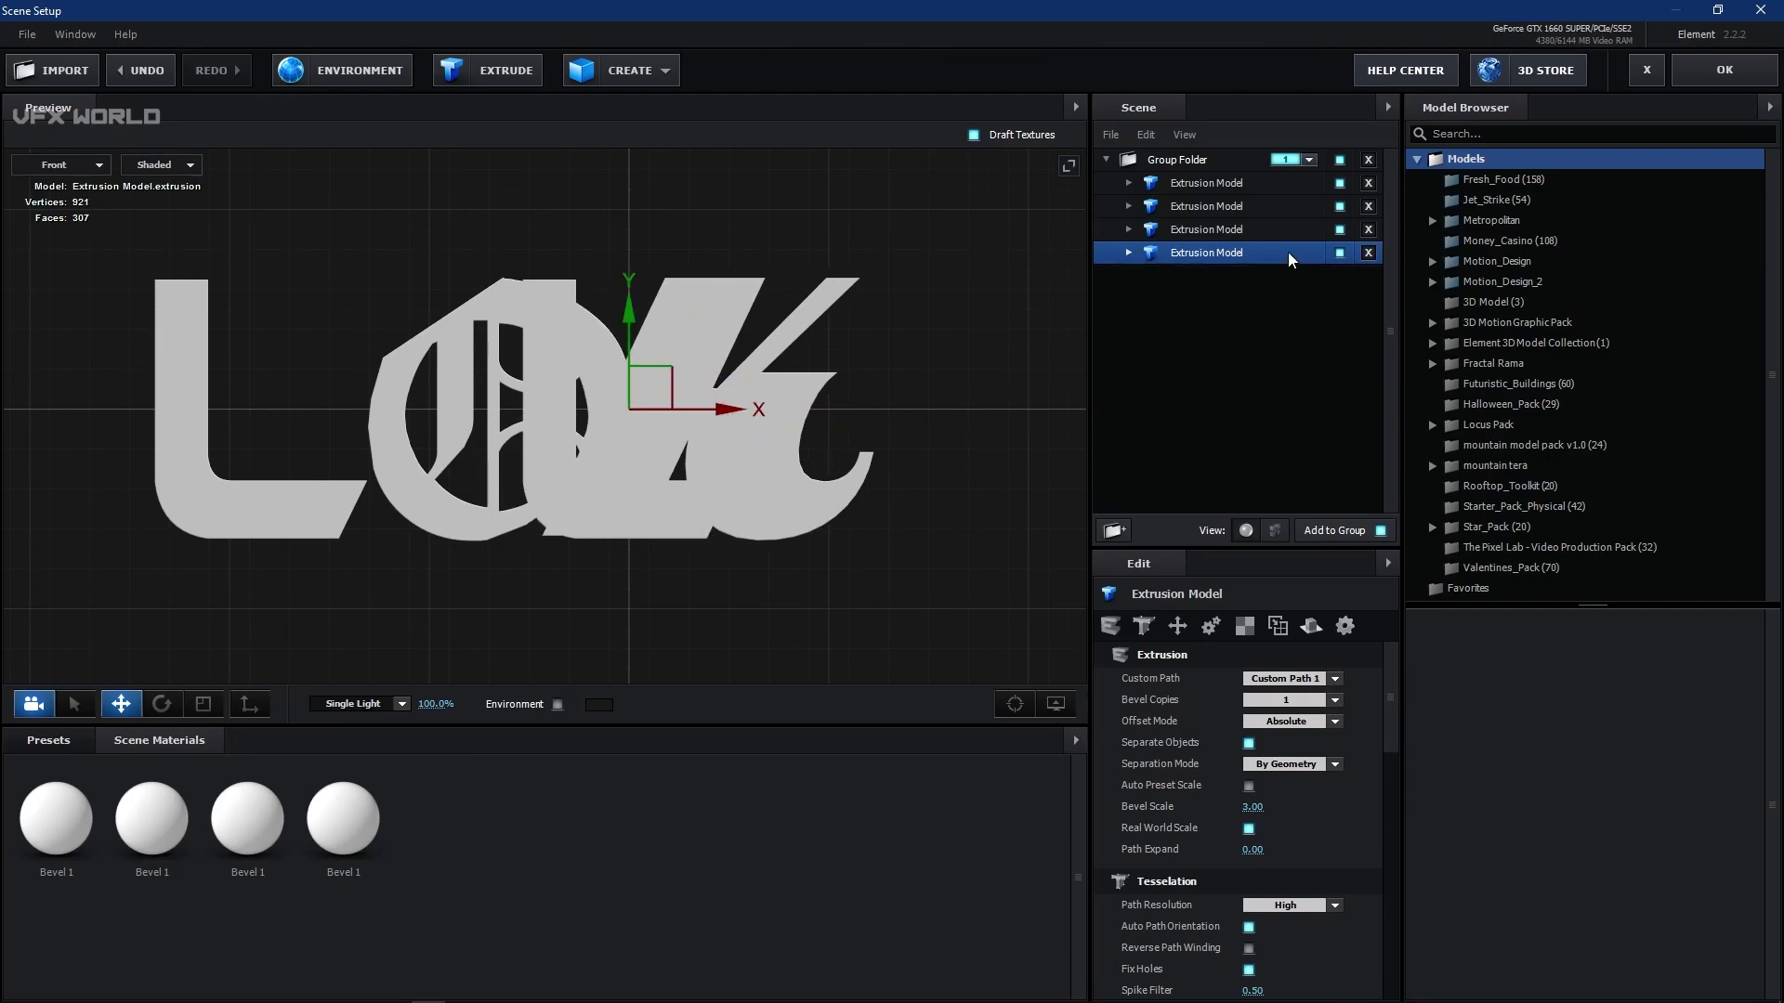
left_click(1321, 678)
left_click(1319, 745)
left_click_drag(657, 406, 1077, 409)
- Shift the K toward the final I and nudge the O along X to even out the letter spacing
left_click(1152, 229)
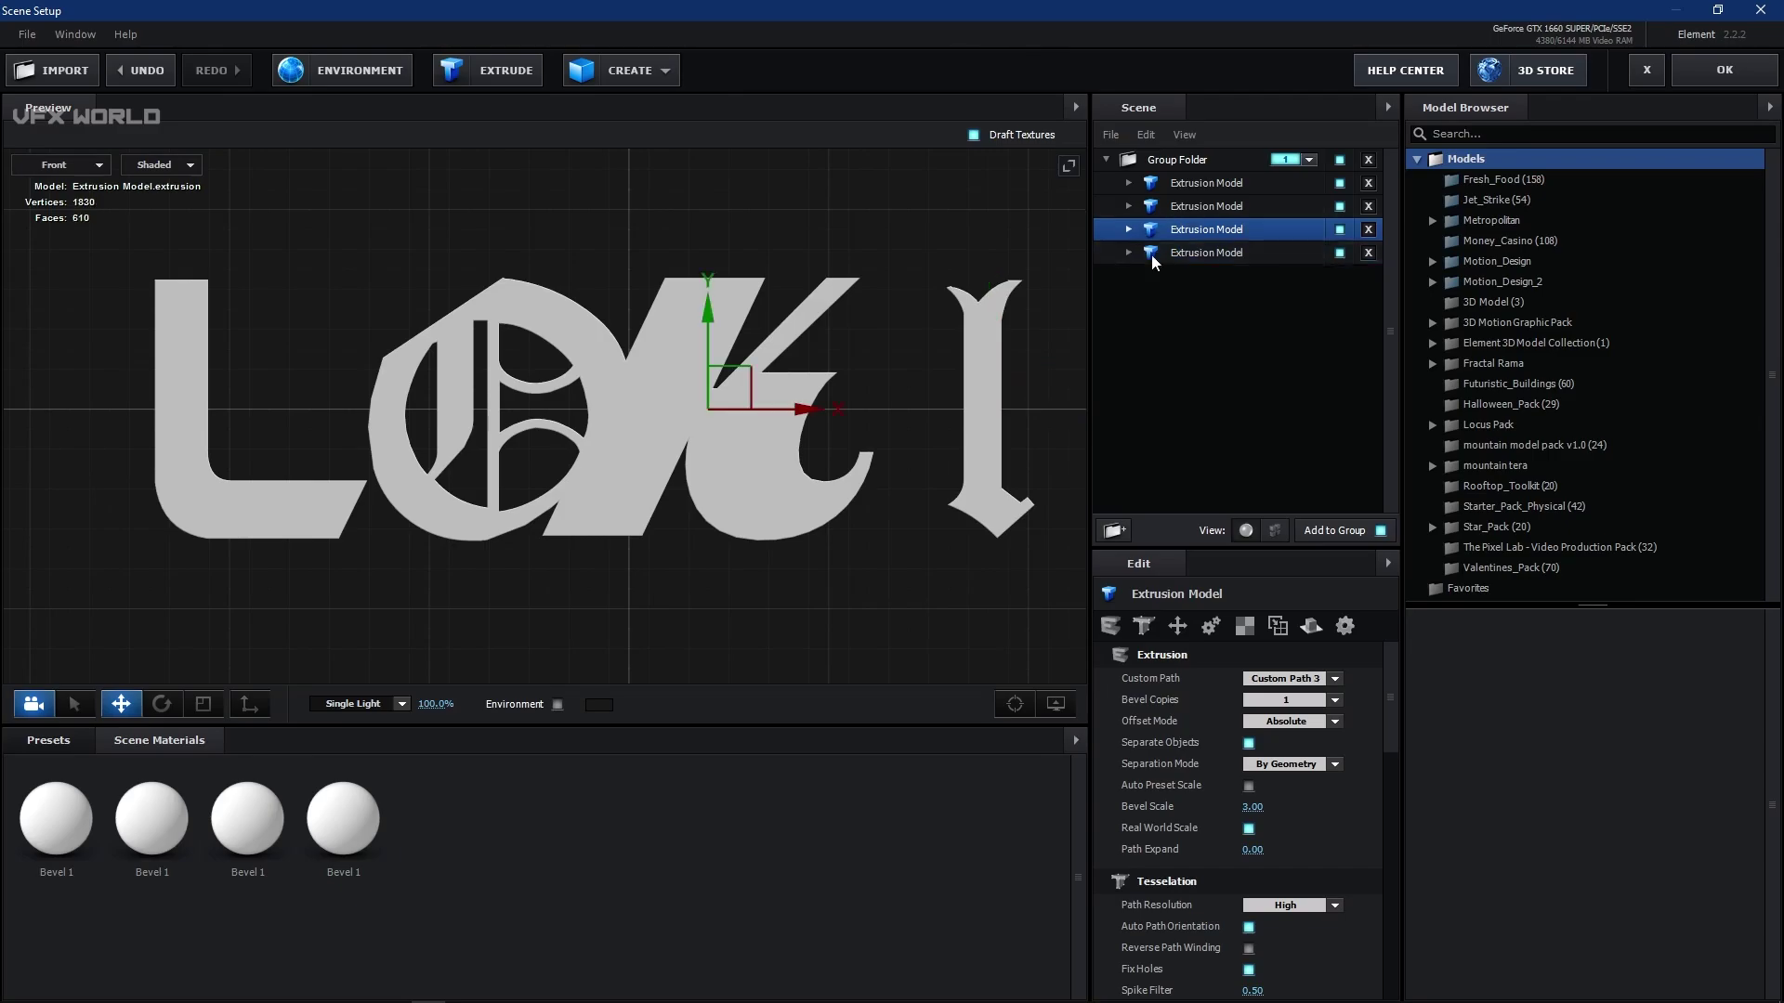
left_click_drag(795, 411, 838, 414)
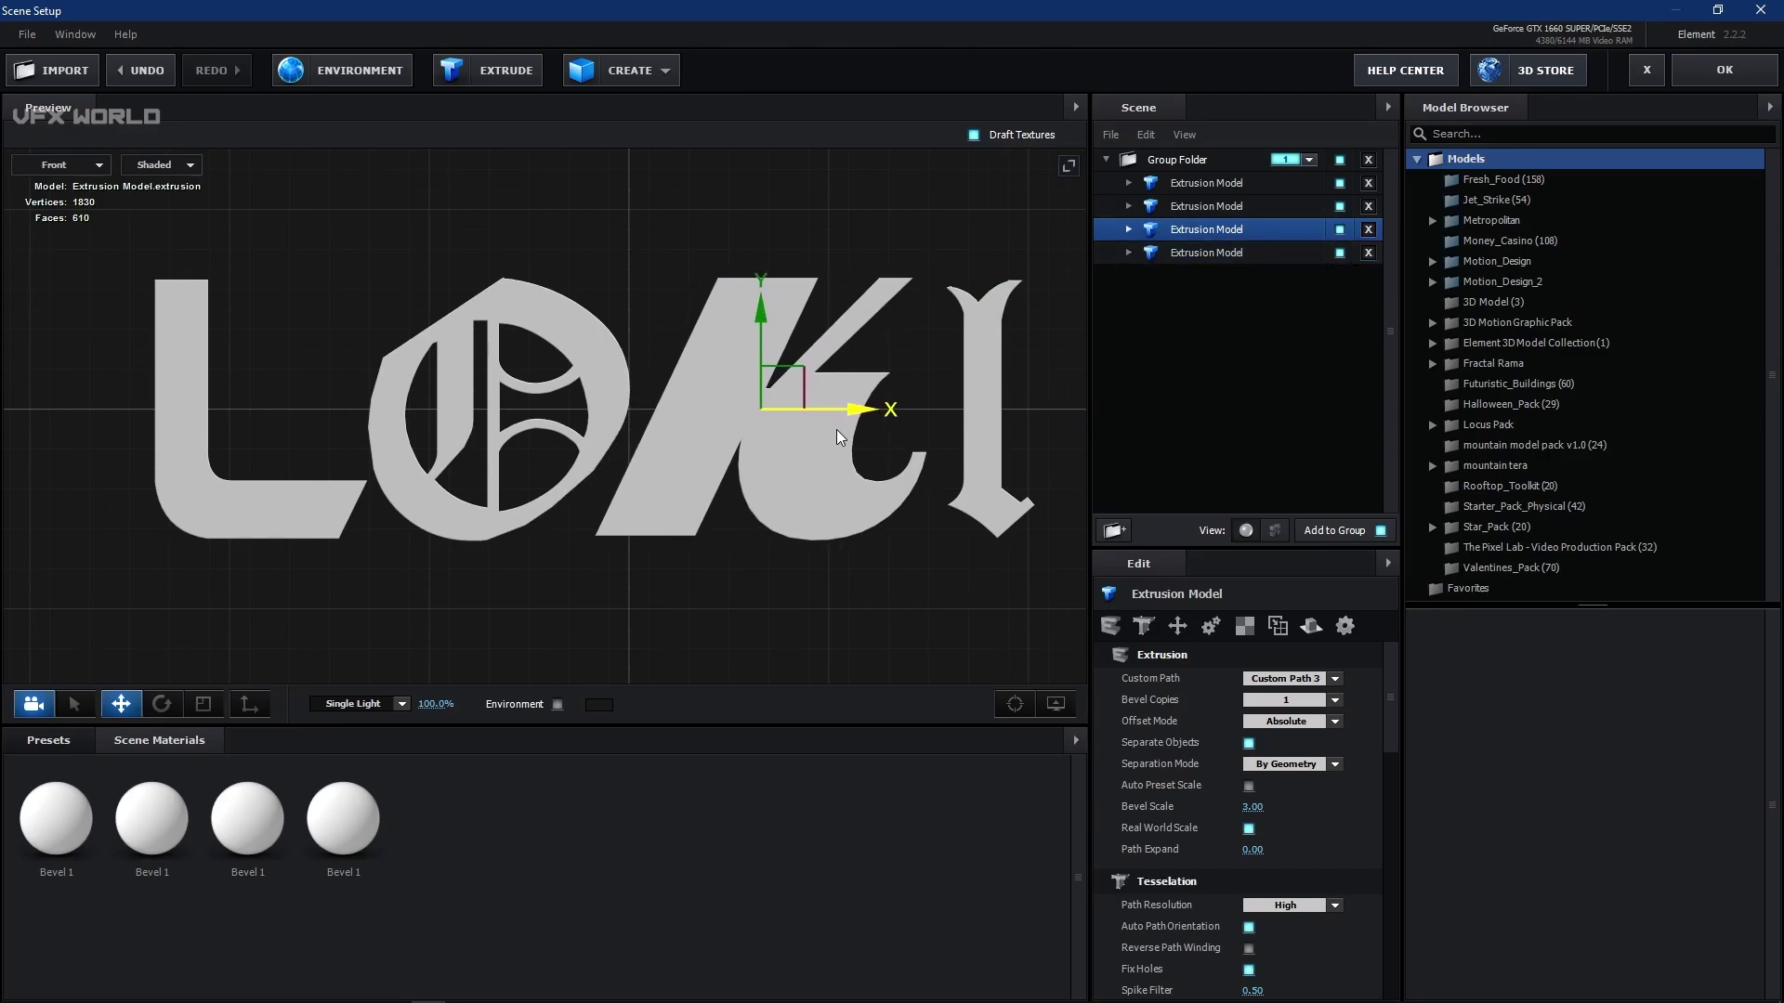
left_click(1223, 208)
left_click_drag(599, 415, 607, 415)
scroll(720, 374, "down", 2)
- Set the Extrude value of the L model's Bevel 1 to 2 in the perspective view
left_click(58, 165)
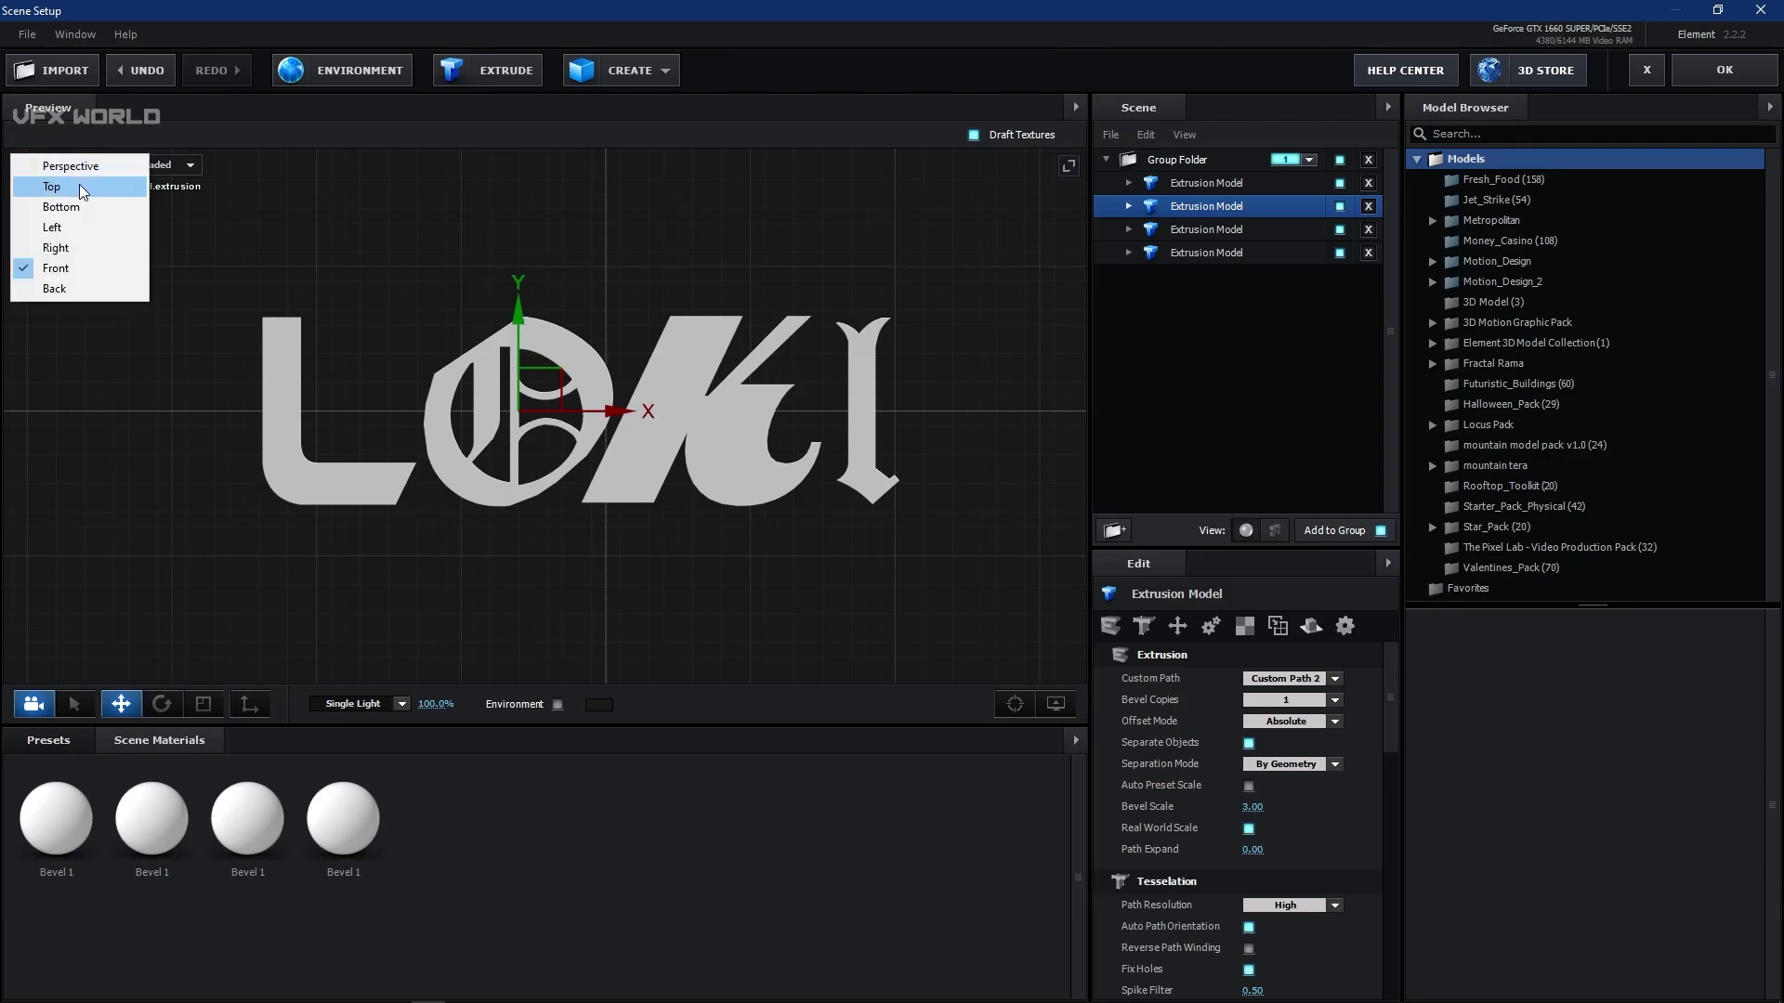
left_click(51, 167)
left_click_drag(279, 520, 629, 440)
scroll(430, 532, "up", 3)
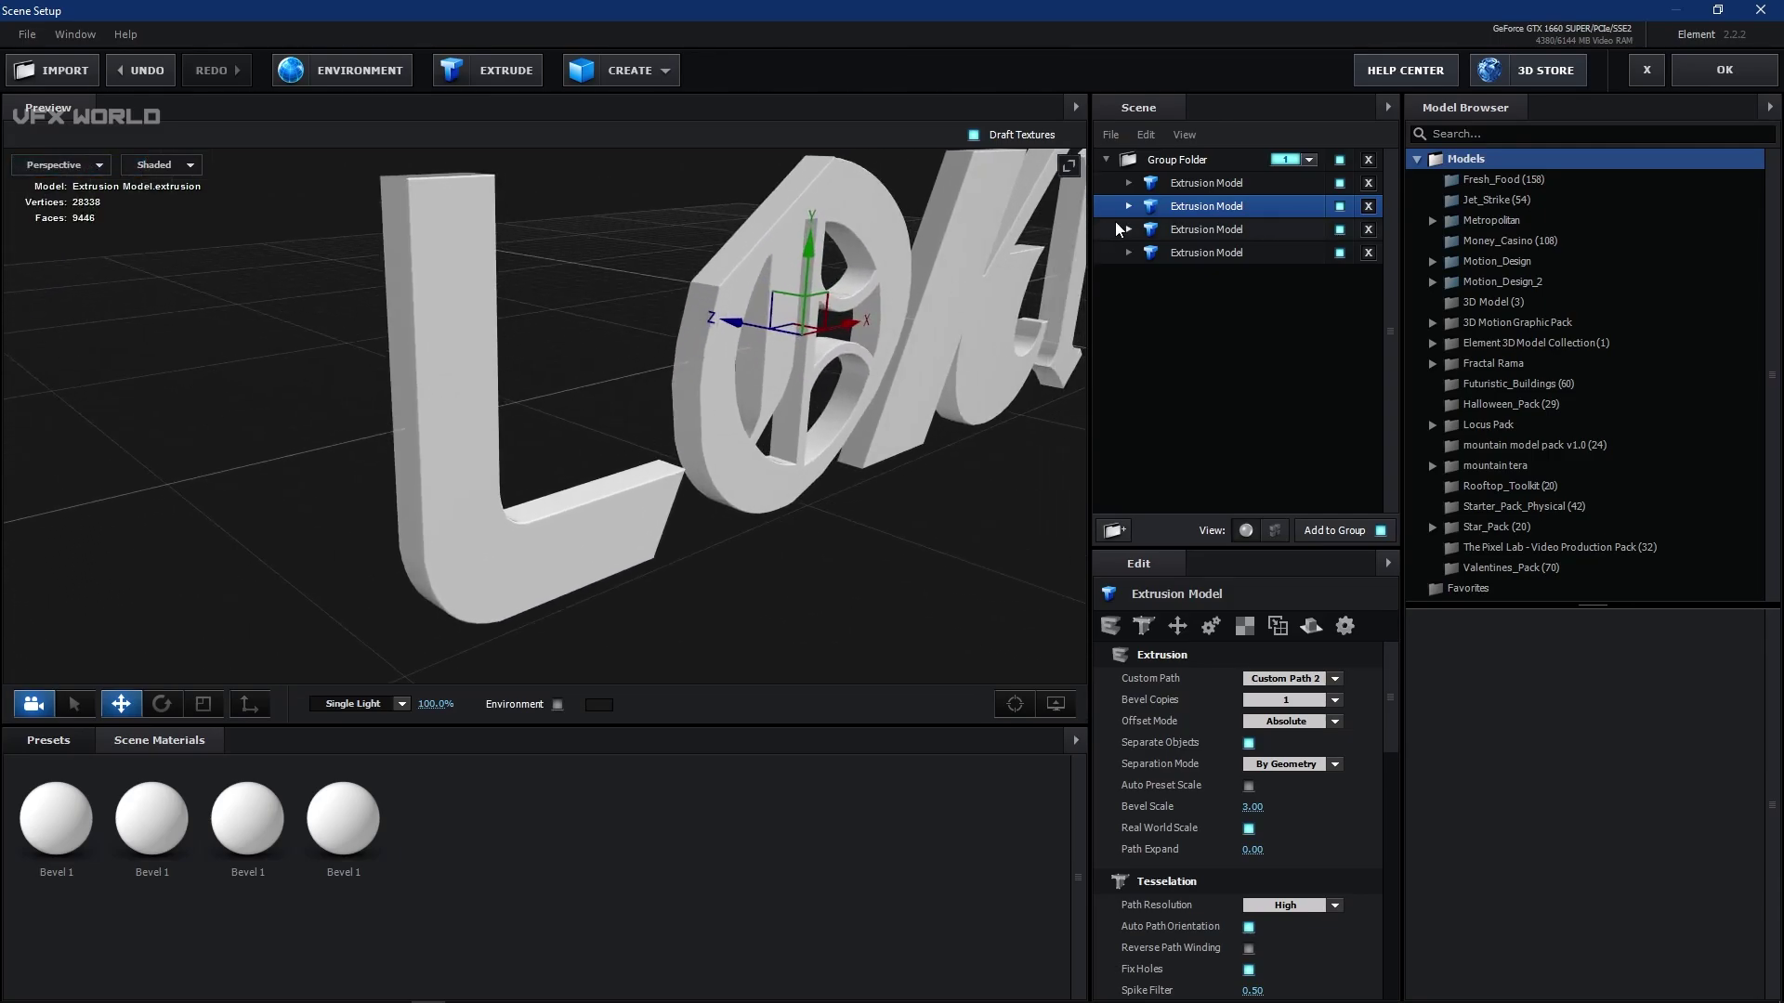
left_click(1195, 182)
left_click(1128, 183)
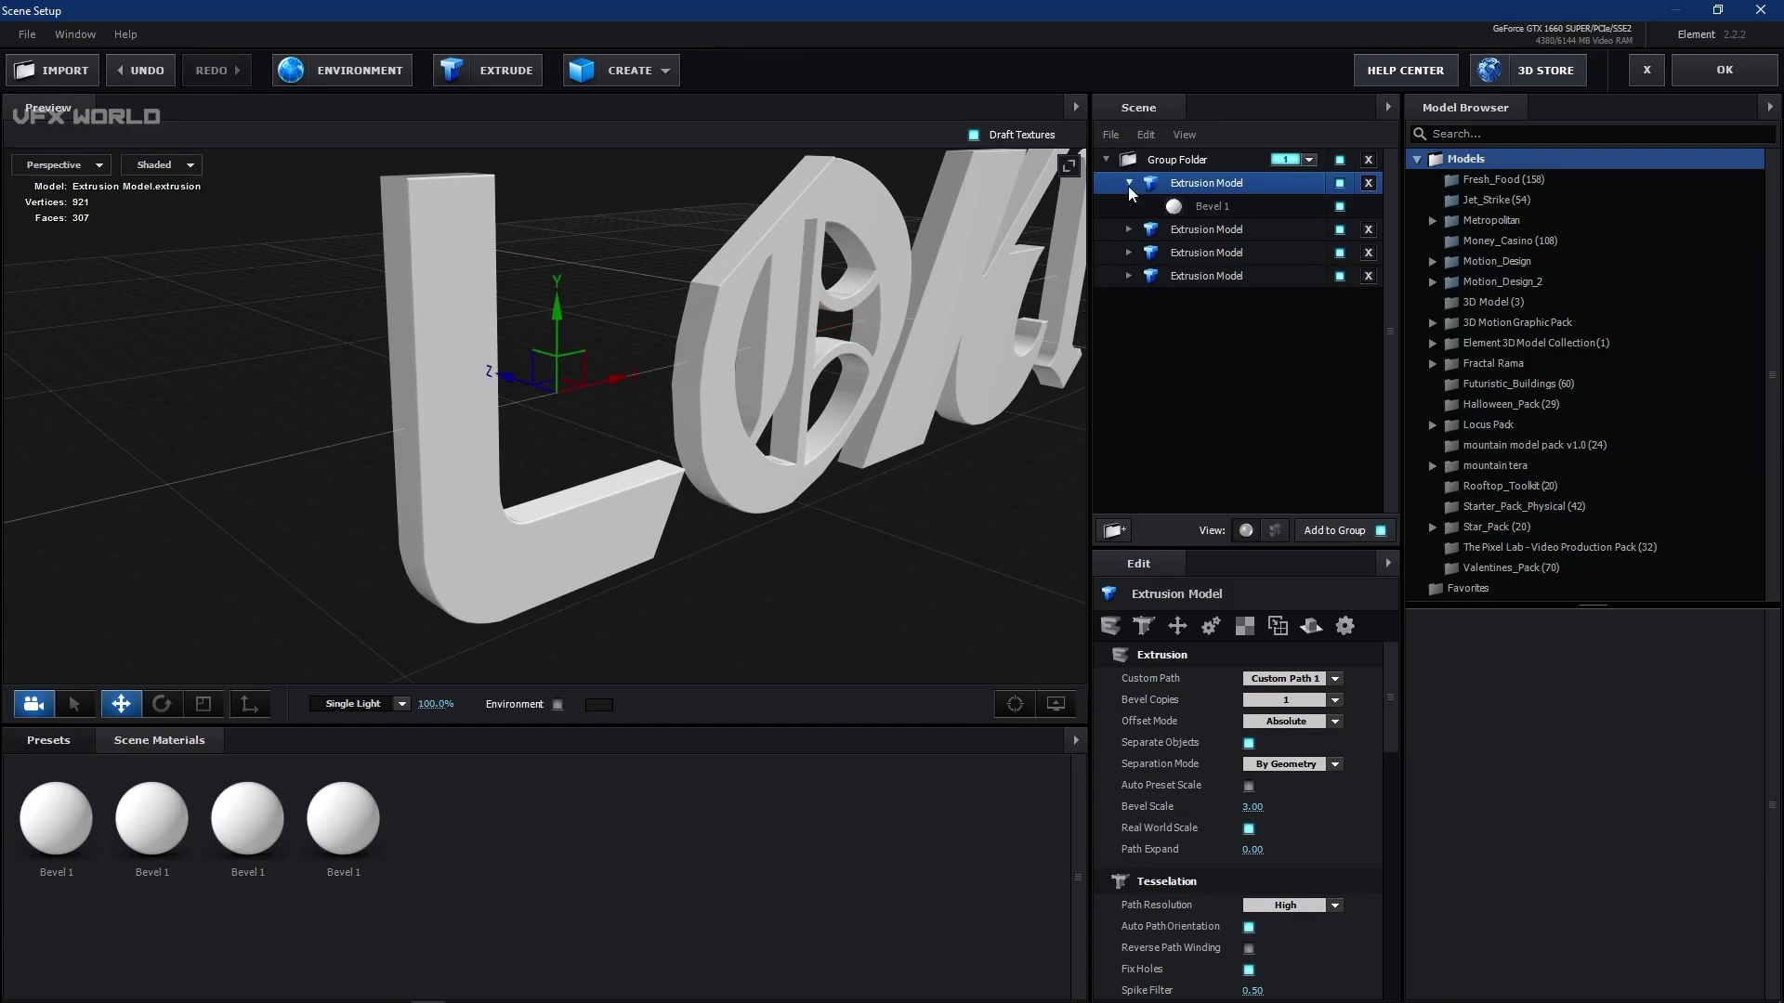
left_click(1219, 206)
scroll(433, 506, "up", 4)
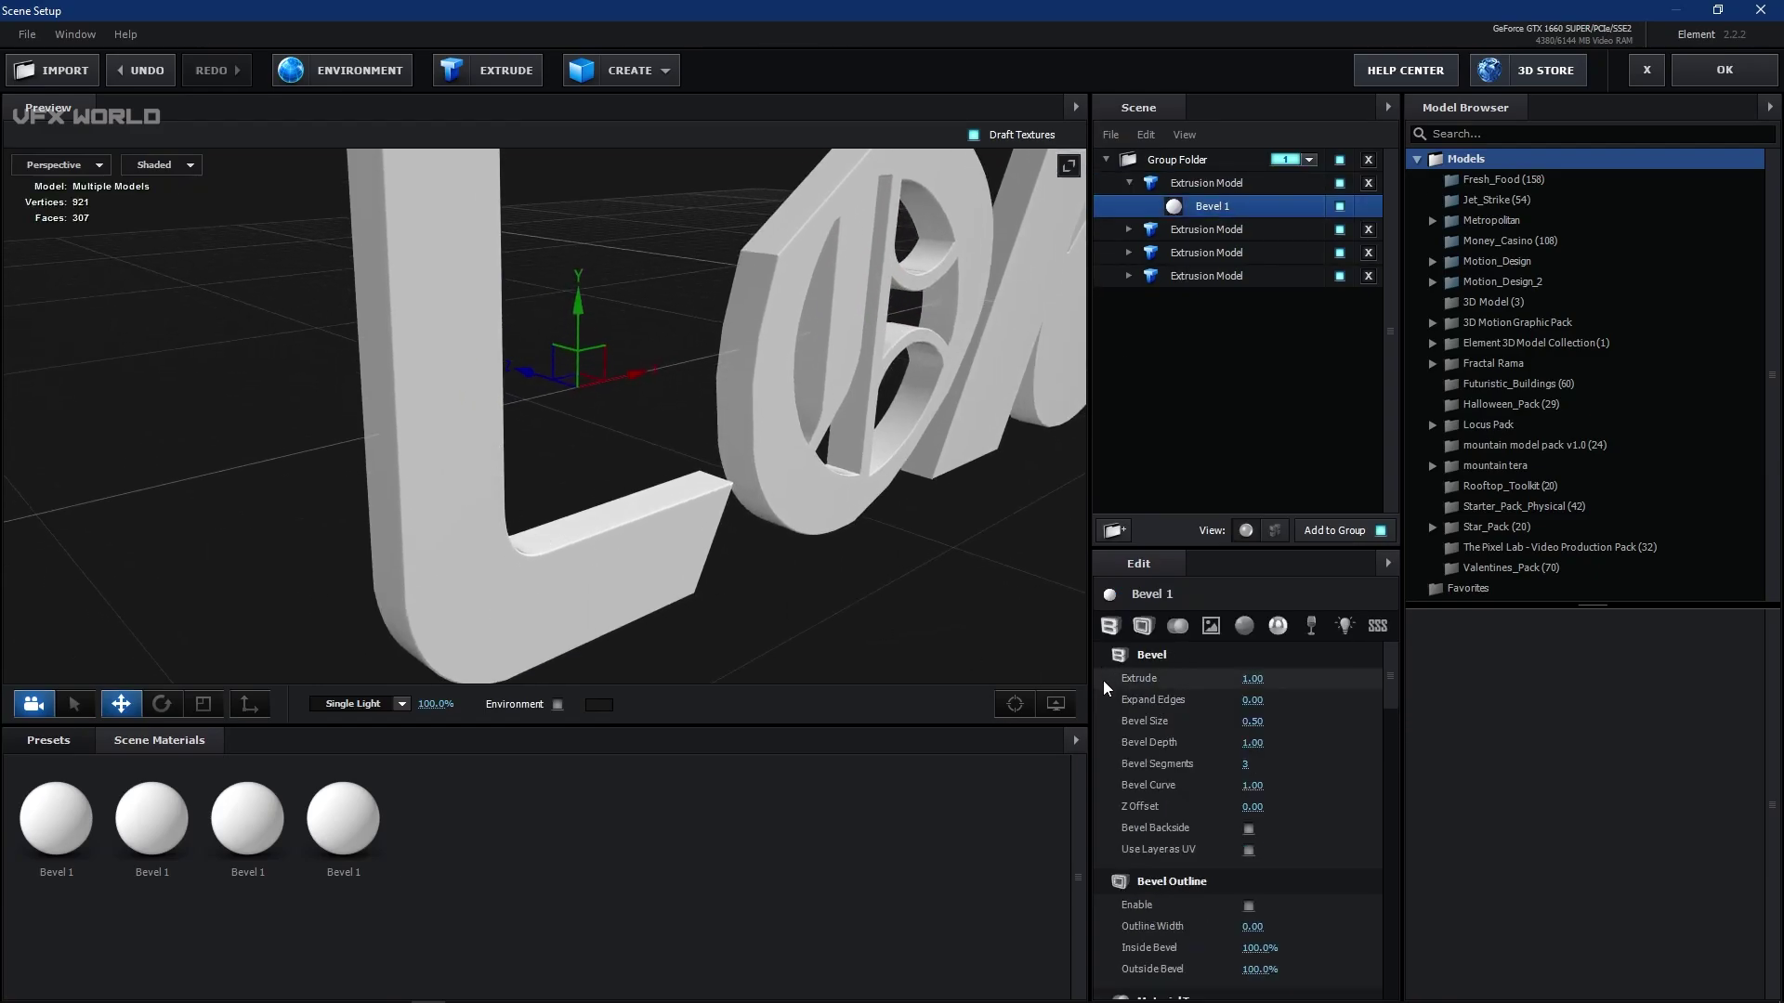
left_click_drag(935, 624, 493, 555)
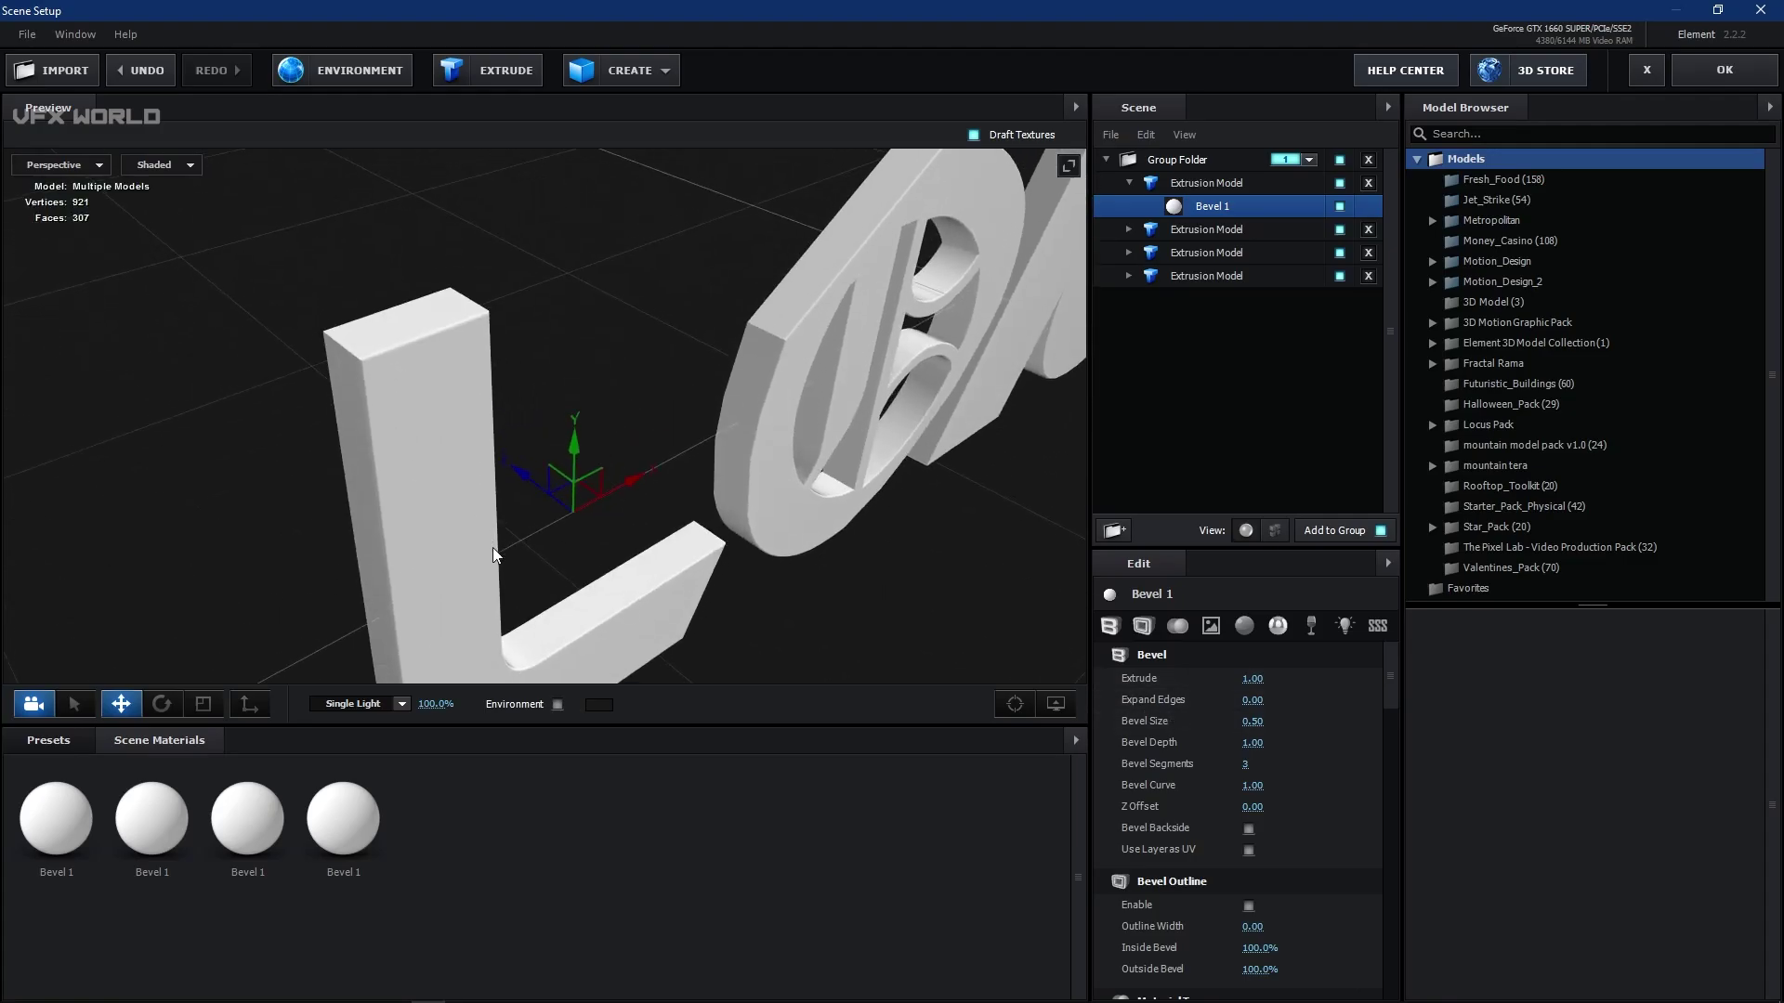
left_click(1253, 681)
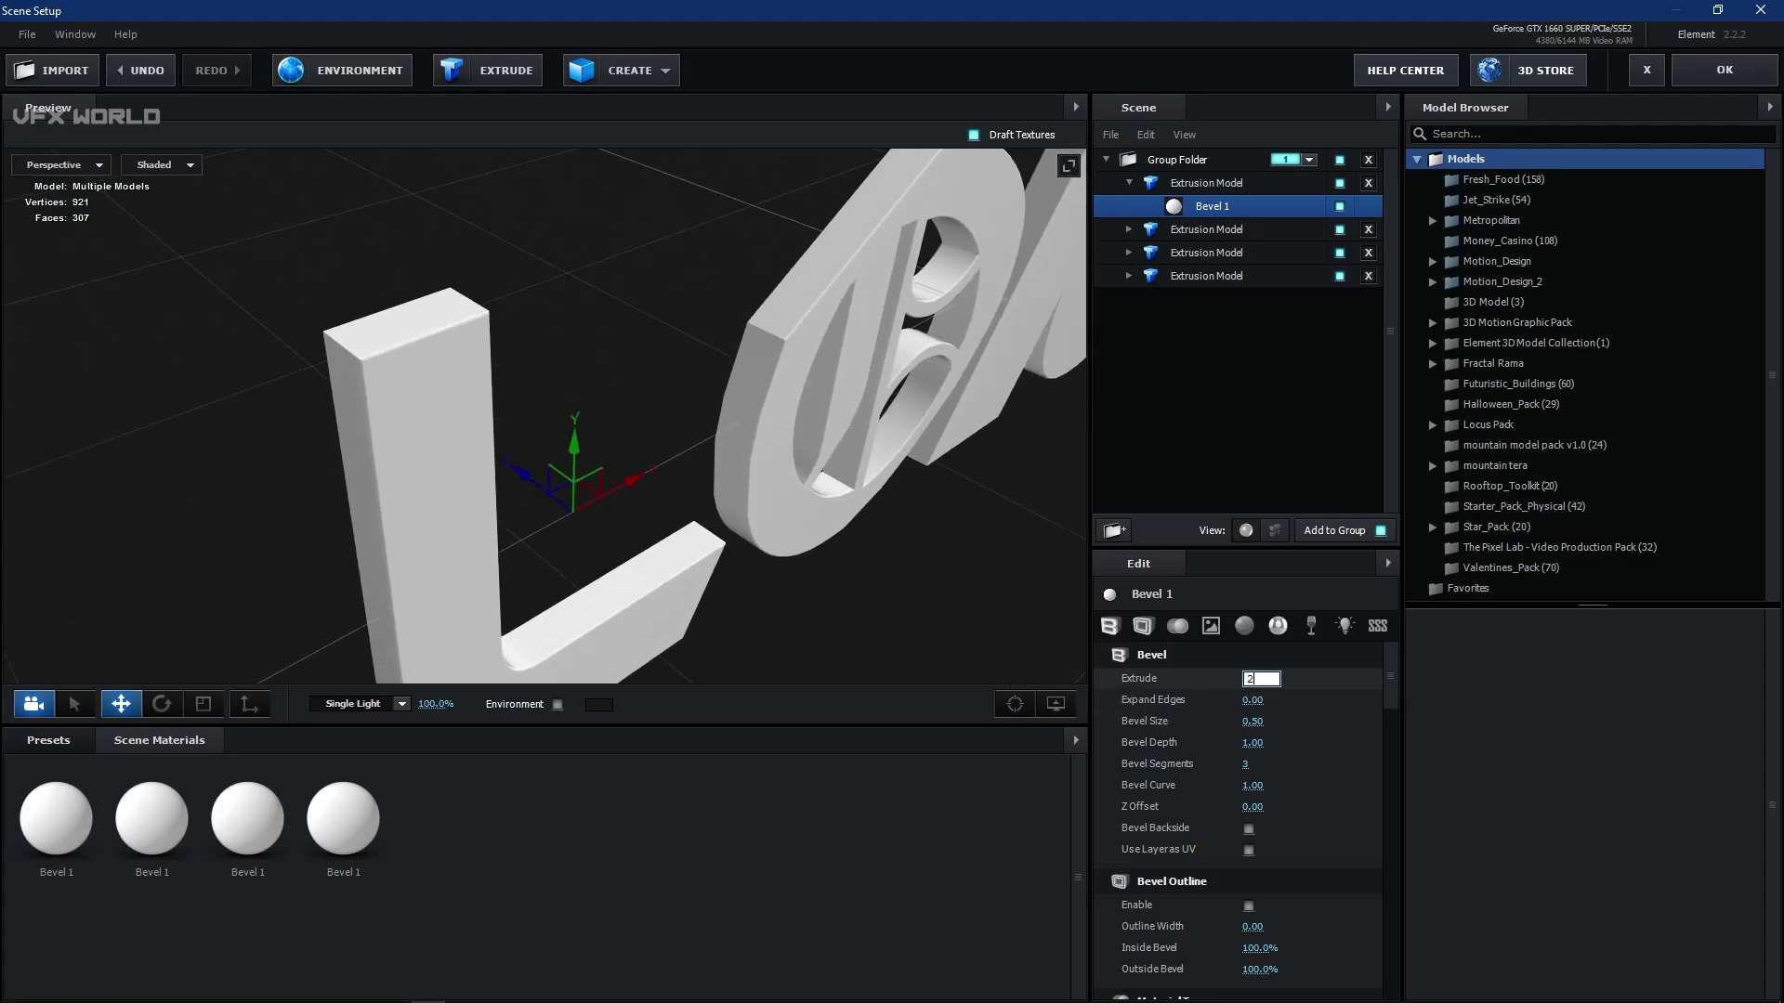
type("2")
key("Return")
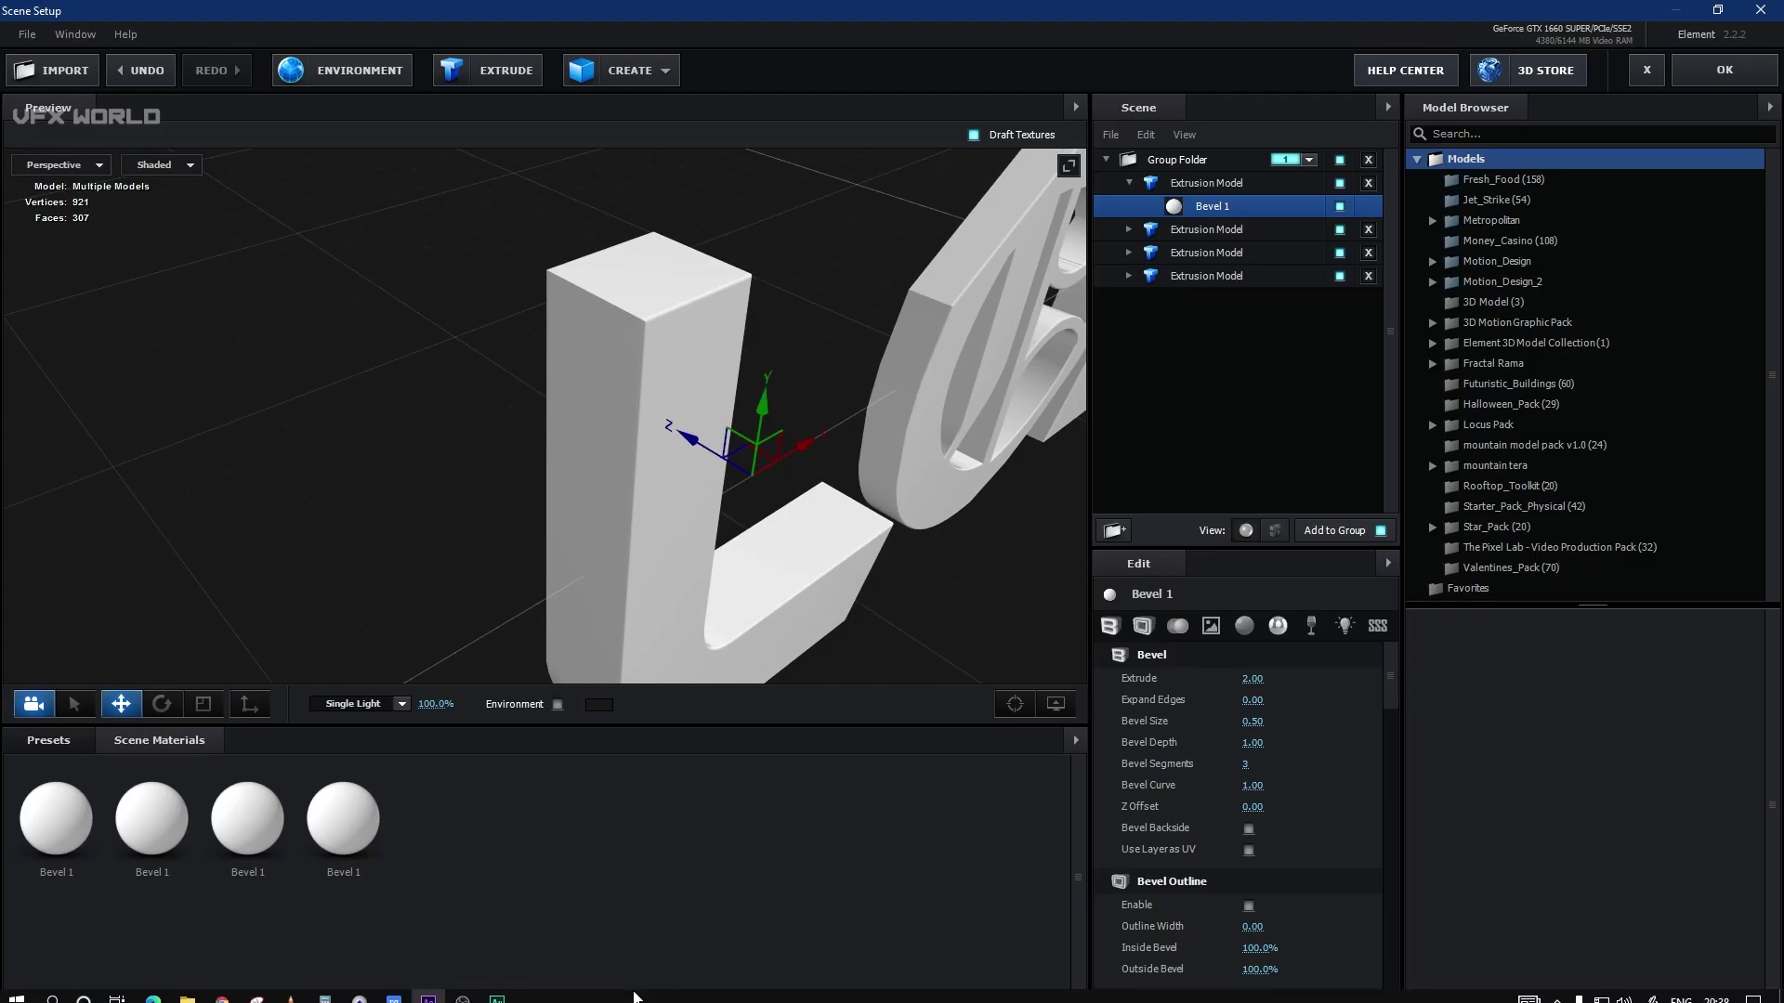
- Set the L's Bevel Size to 3 and its Bevel Segments to 0
scroll(782, 304, "up", 3)
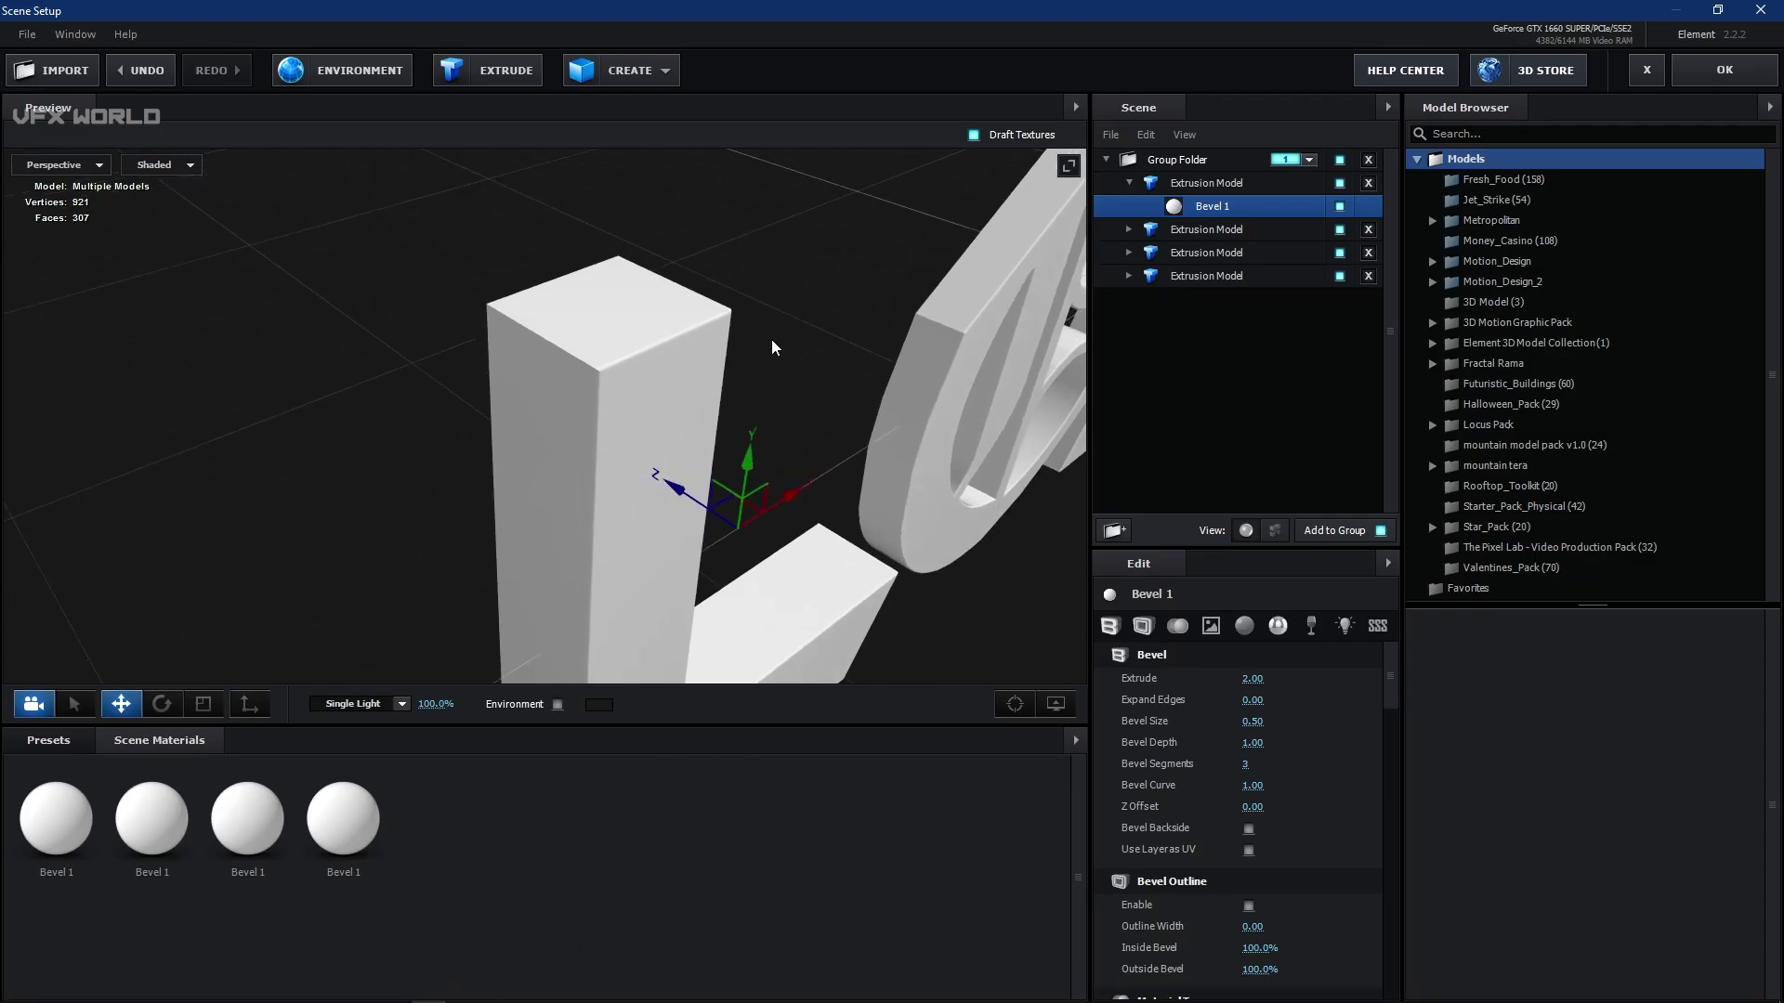
left_click_drag(1252, 722, 1259, 716)
left_click(1259, 717)
type("3")
key("Return")
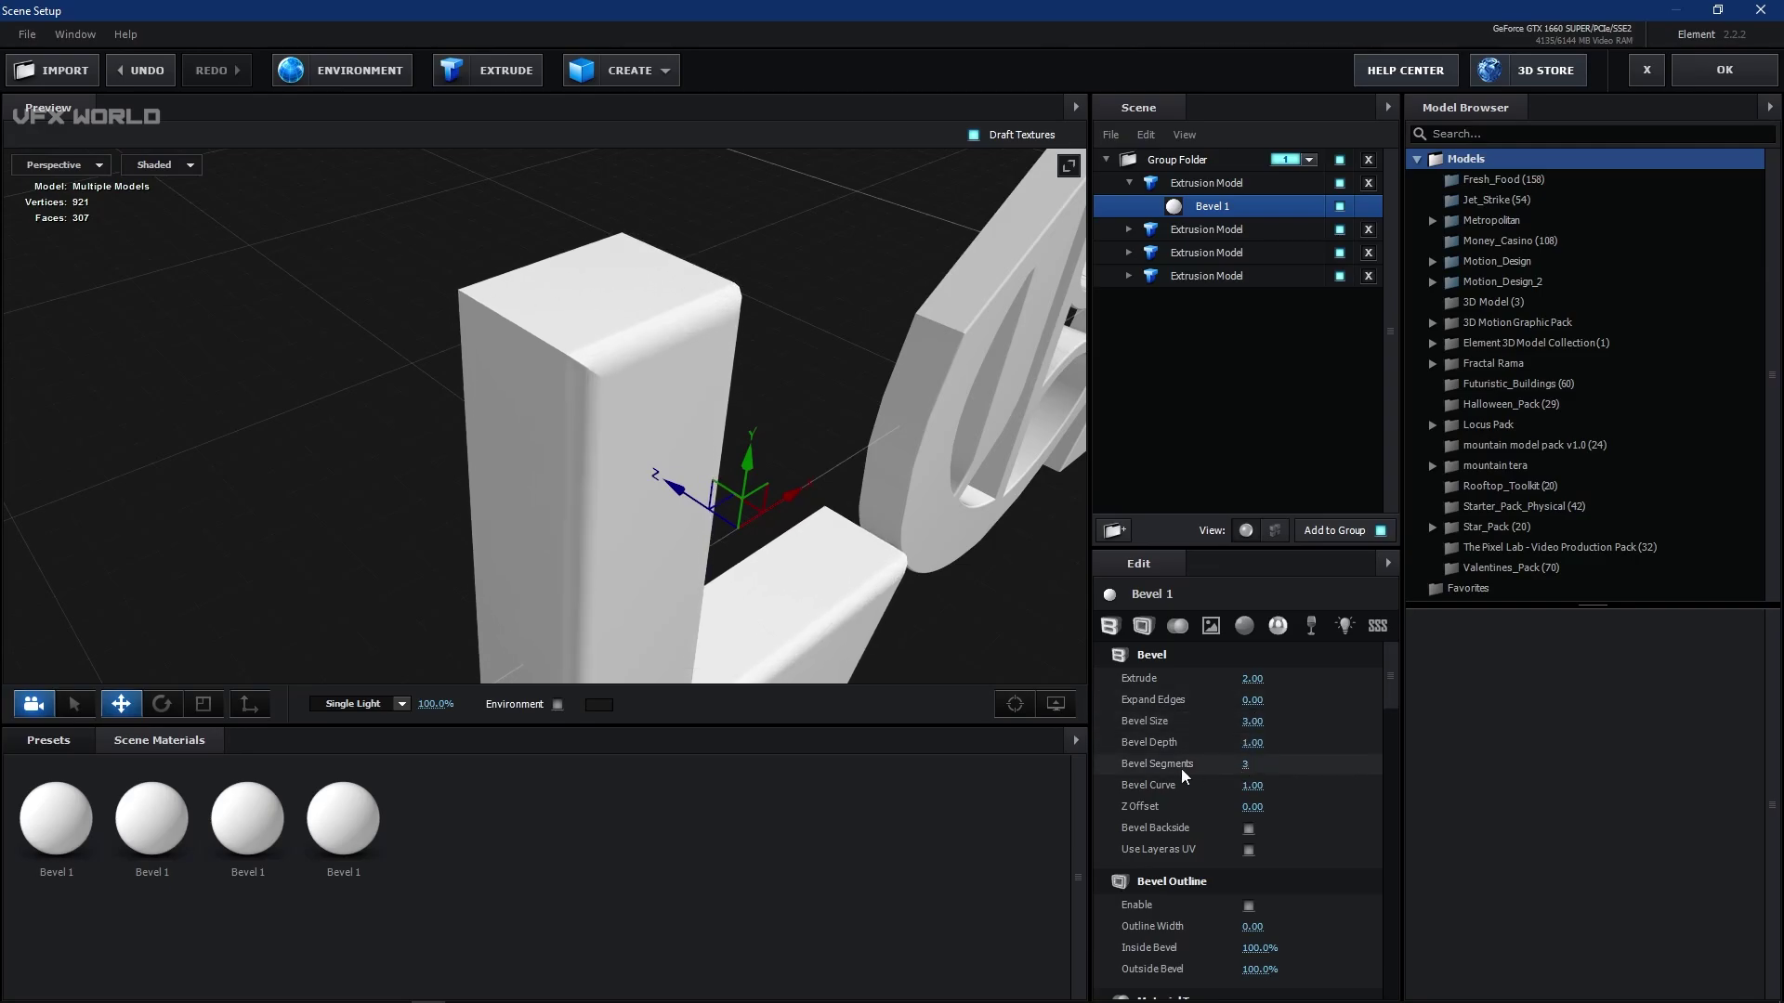
left_click_drag(1245, 767, 1215, 767)
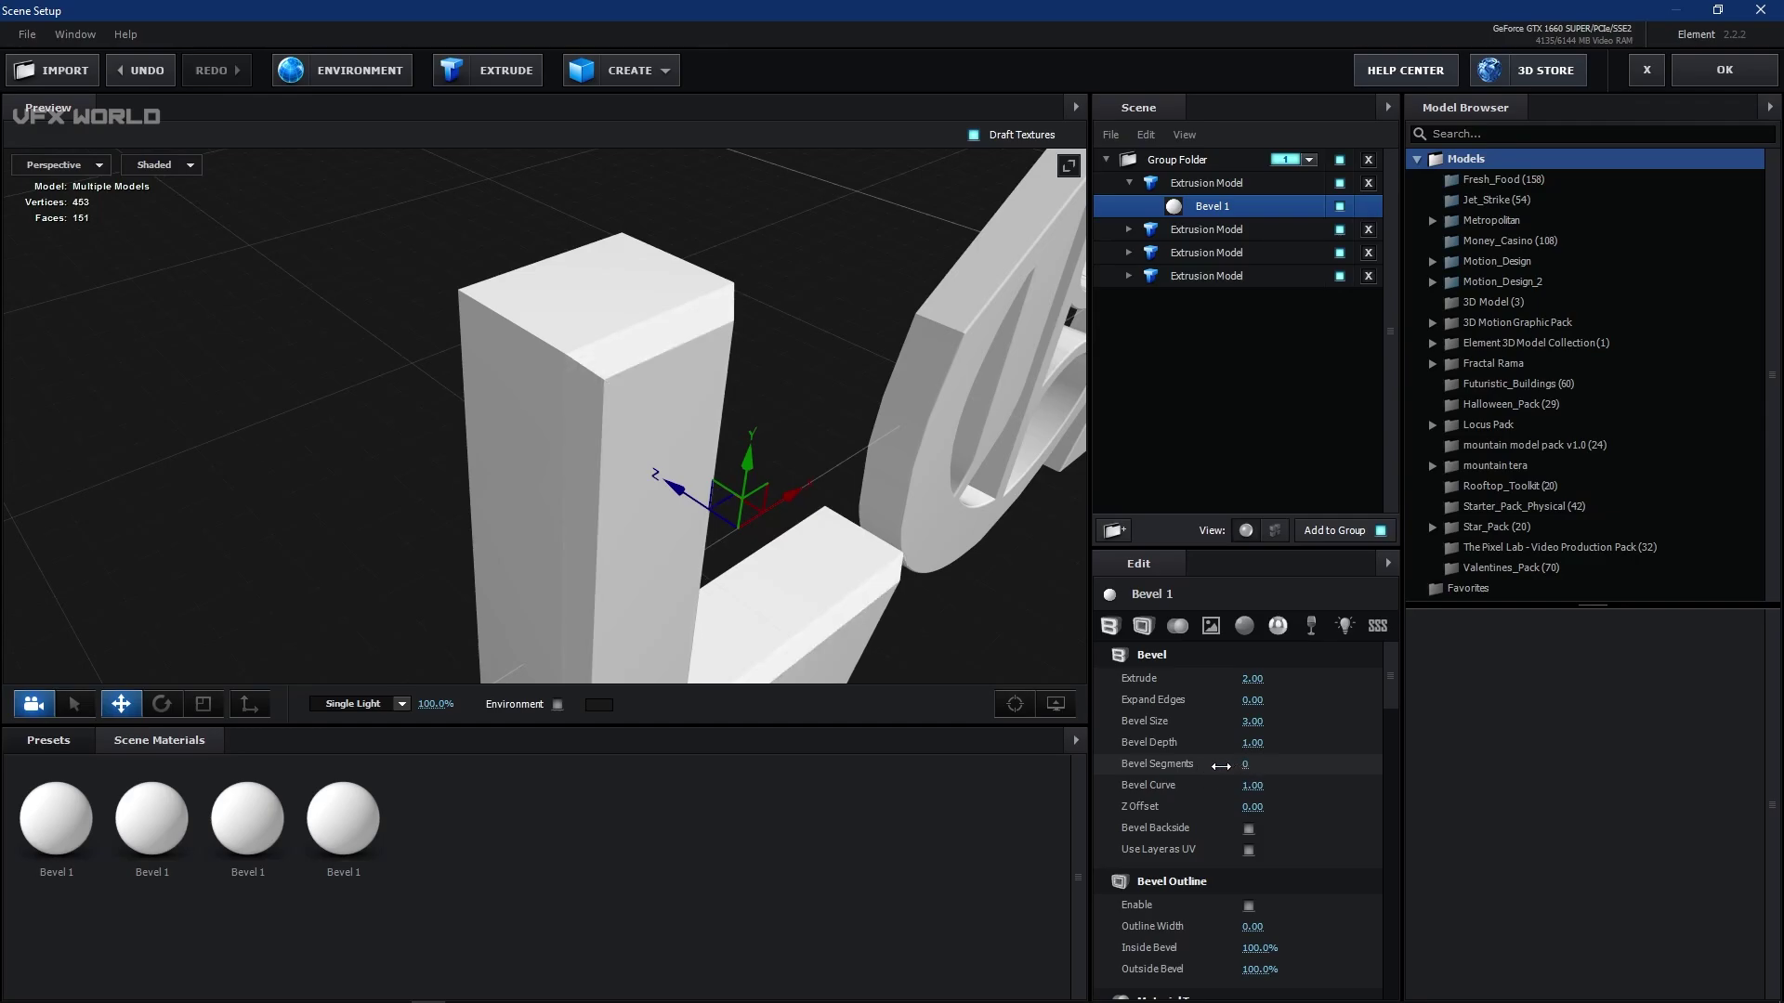
- Set the L's Bevel Depth to 1.34 and enable Bevel Backside
left_click_drag(625, 610, 701, 421)
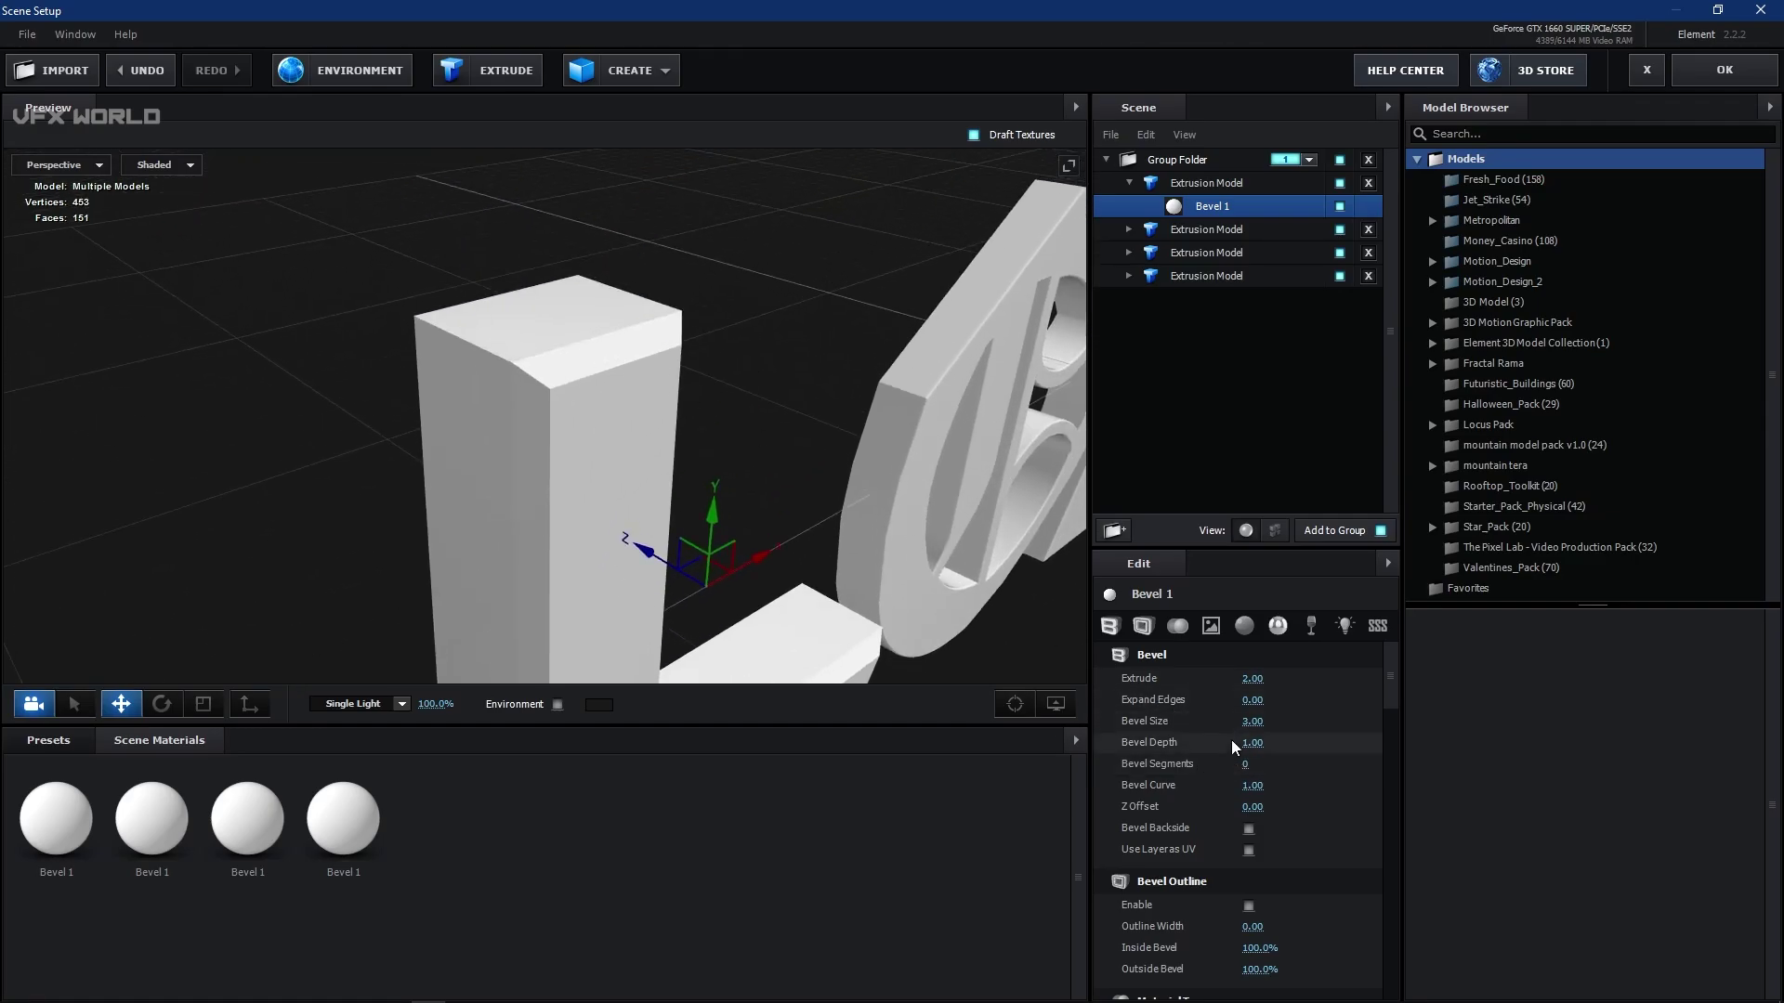
left_click_drag(1252, 744, 1284, 742)
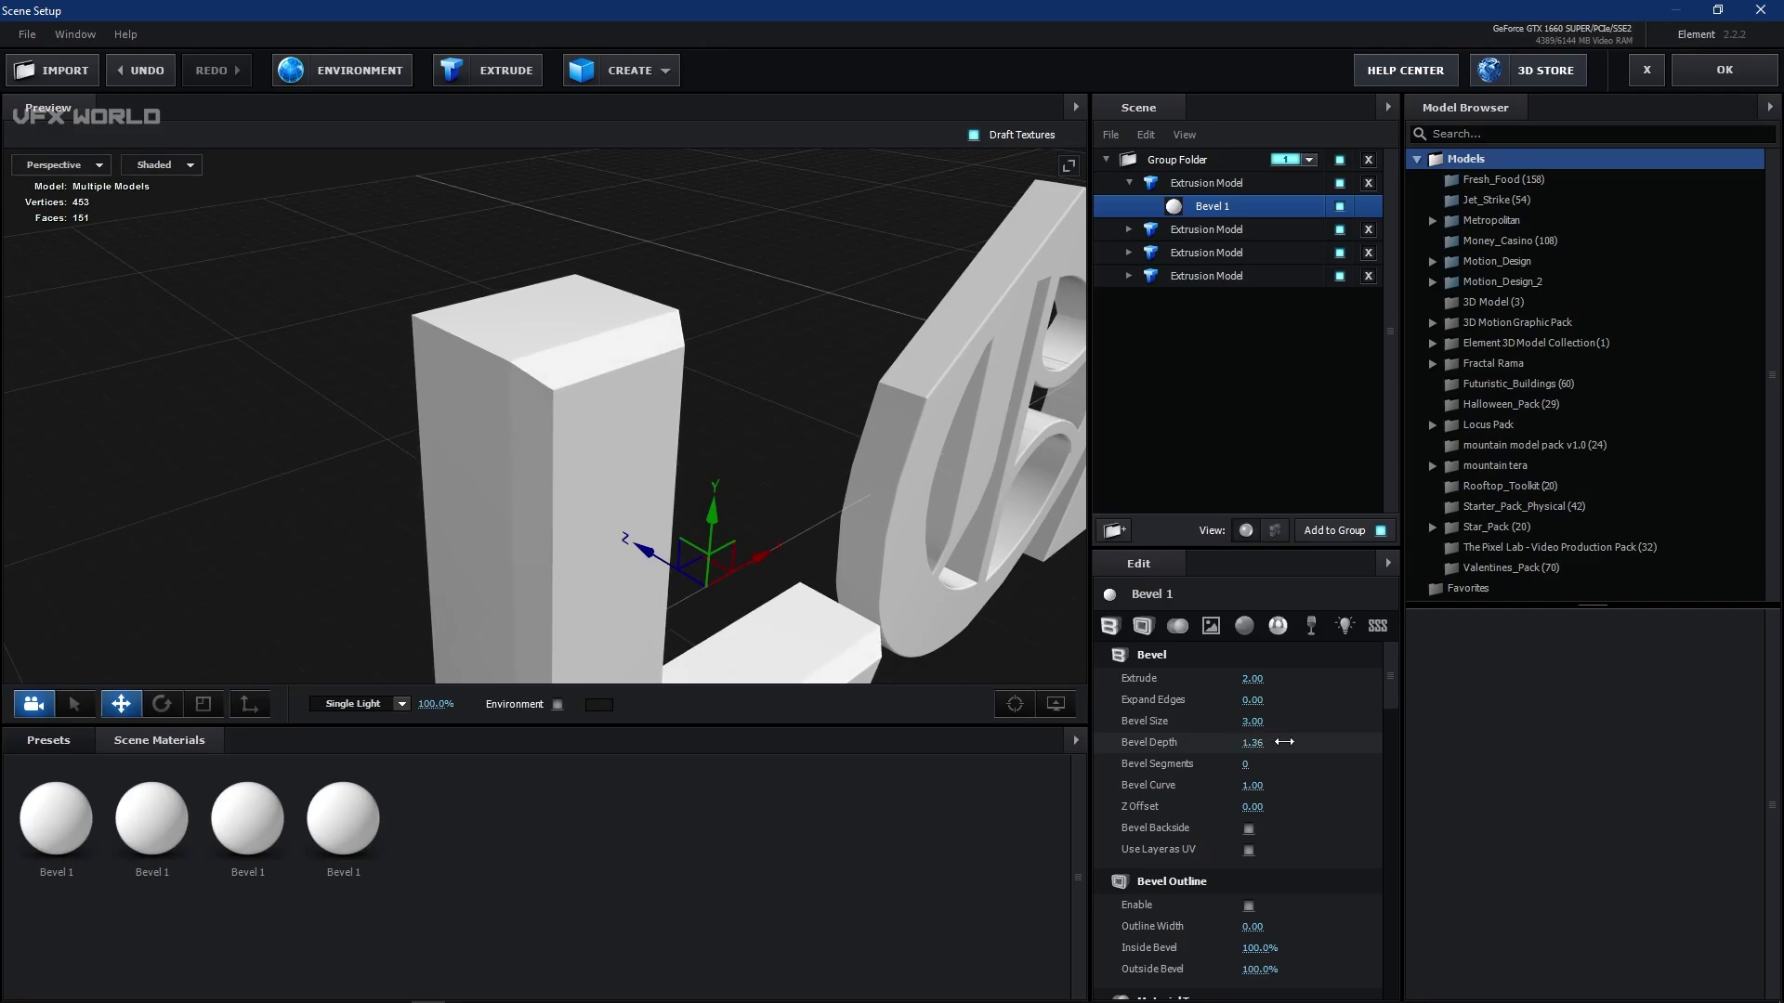
key("ctrl+z")
key("ctrl+z")
key("ctrl+z")
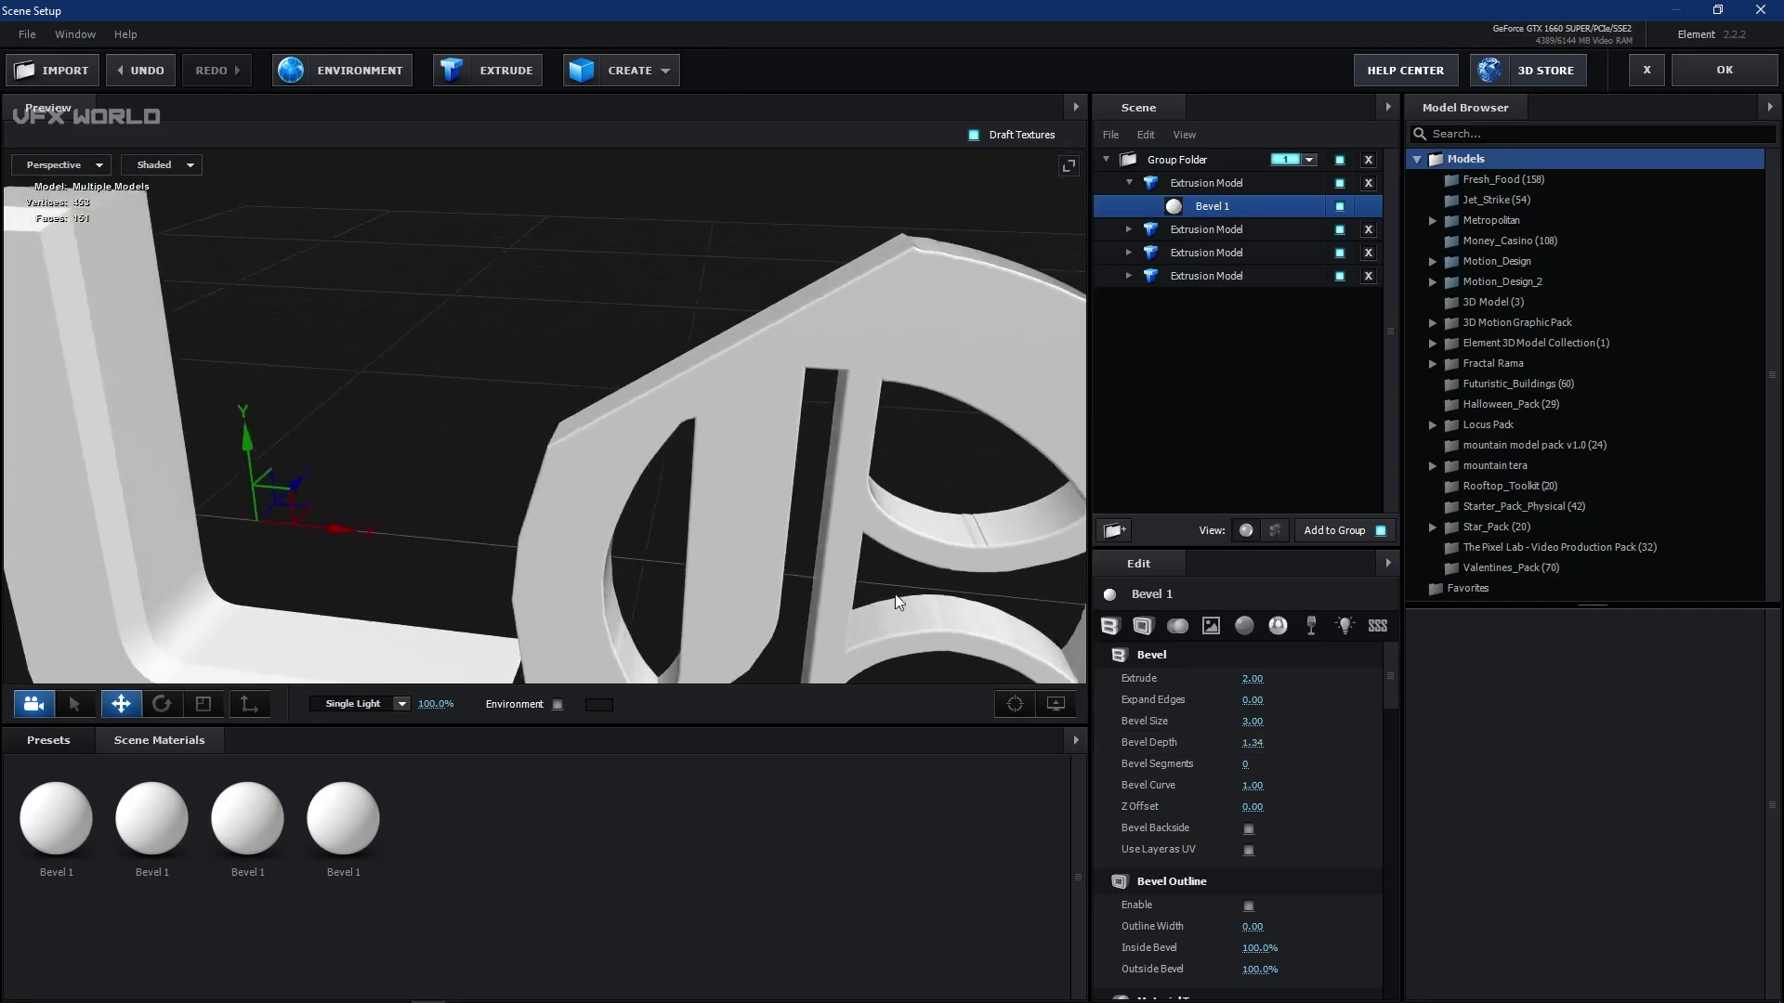
left_click(1248, 828)
left_click_drag(929, 585, 639, 539)
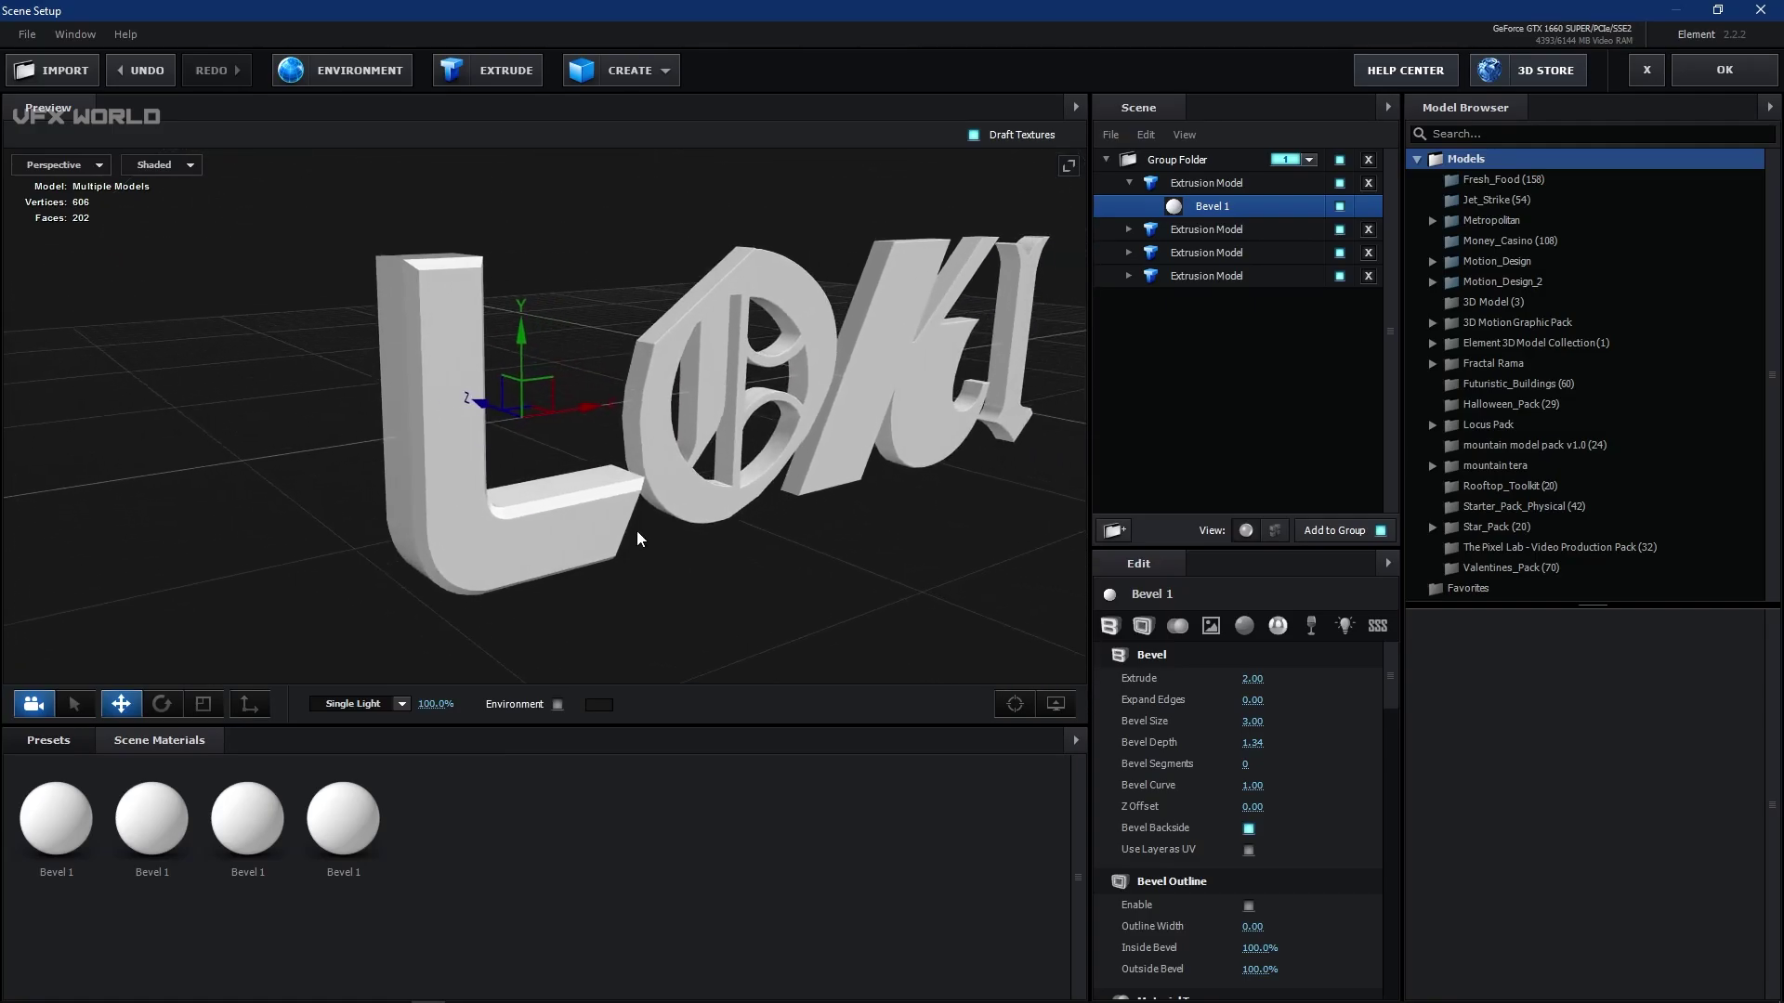
left_click_drag(740, 427, 655, 523)
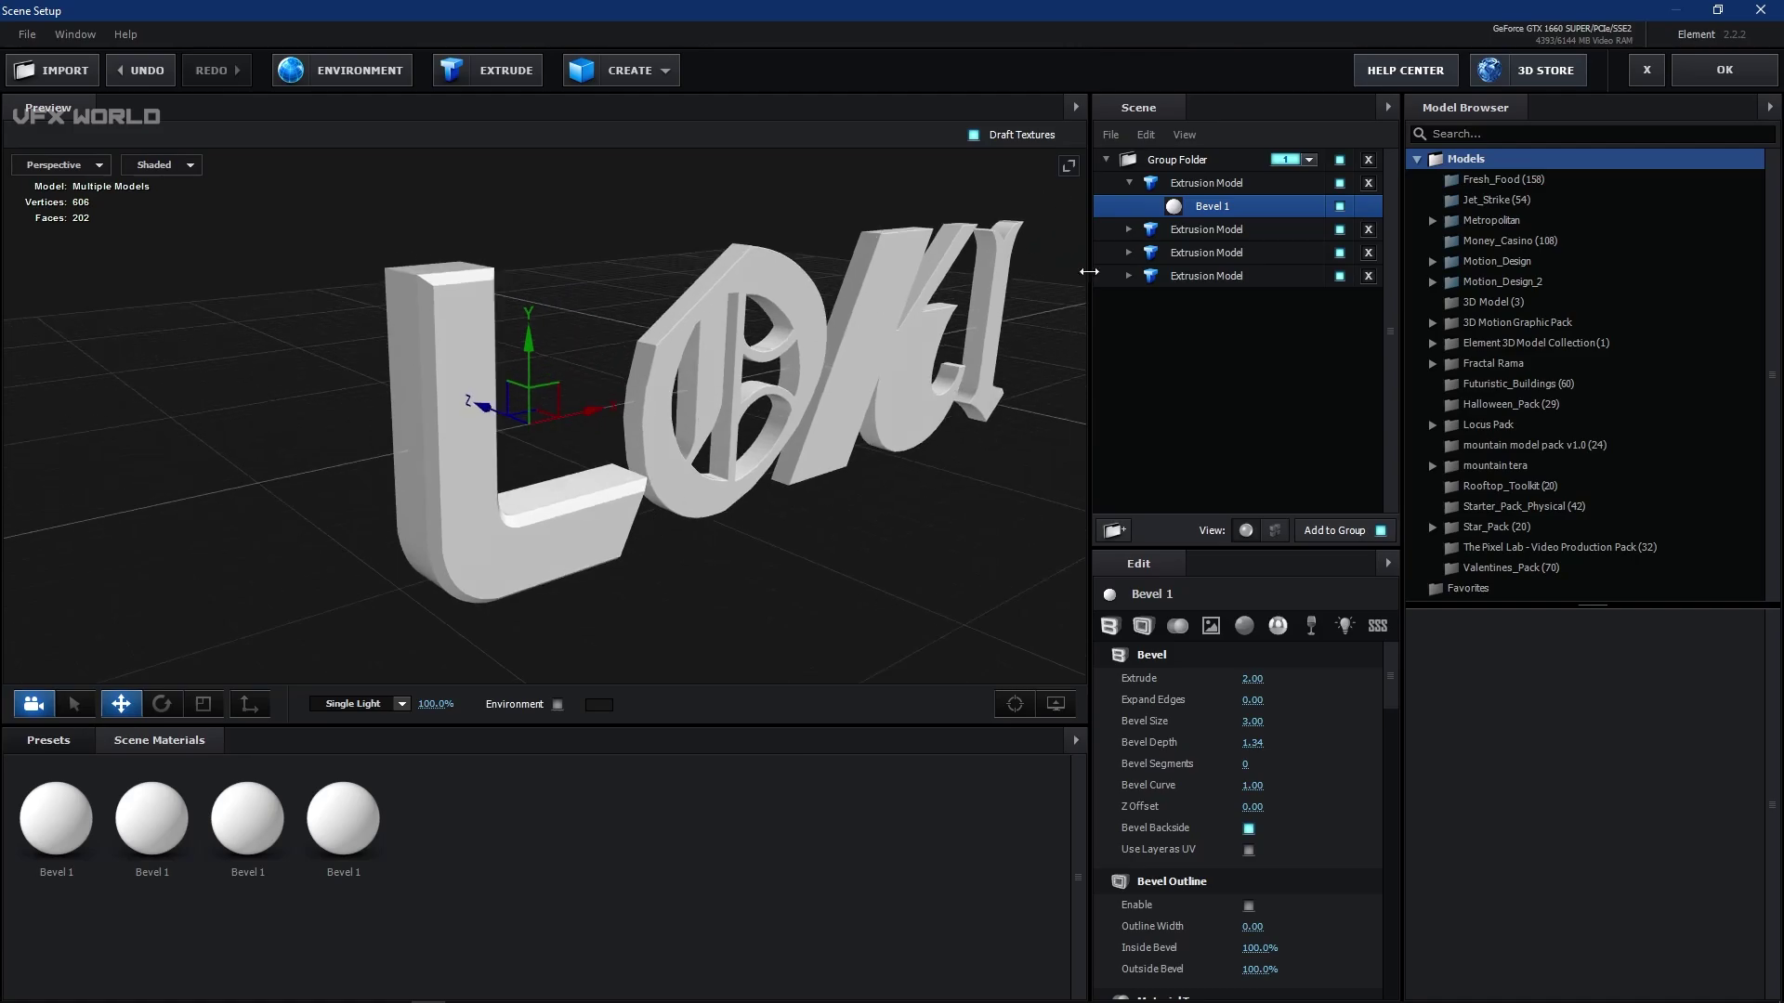
- Copy the L model's bevel and paste it onto the O, K and final I models
right_click(1211, 186)
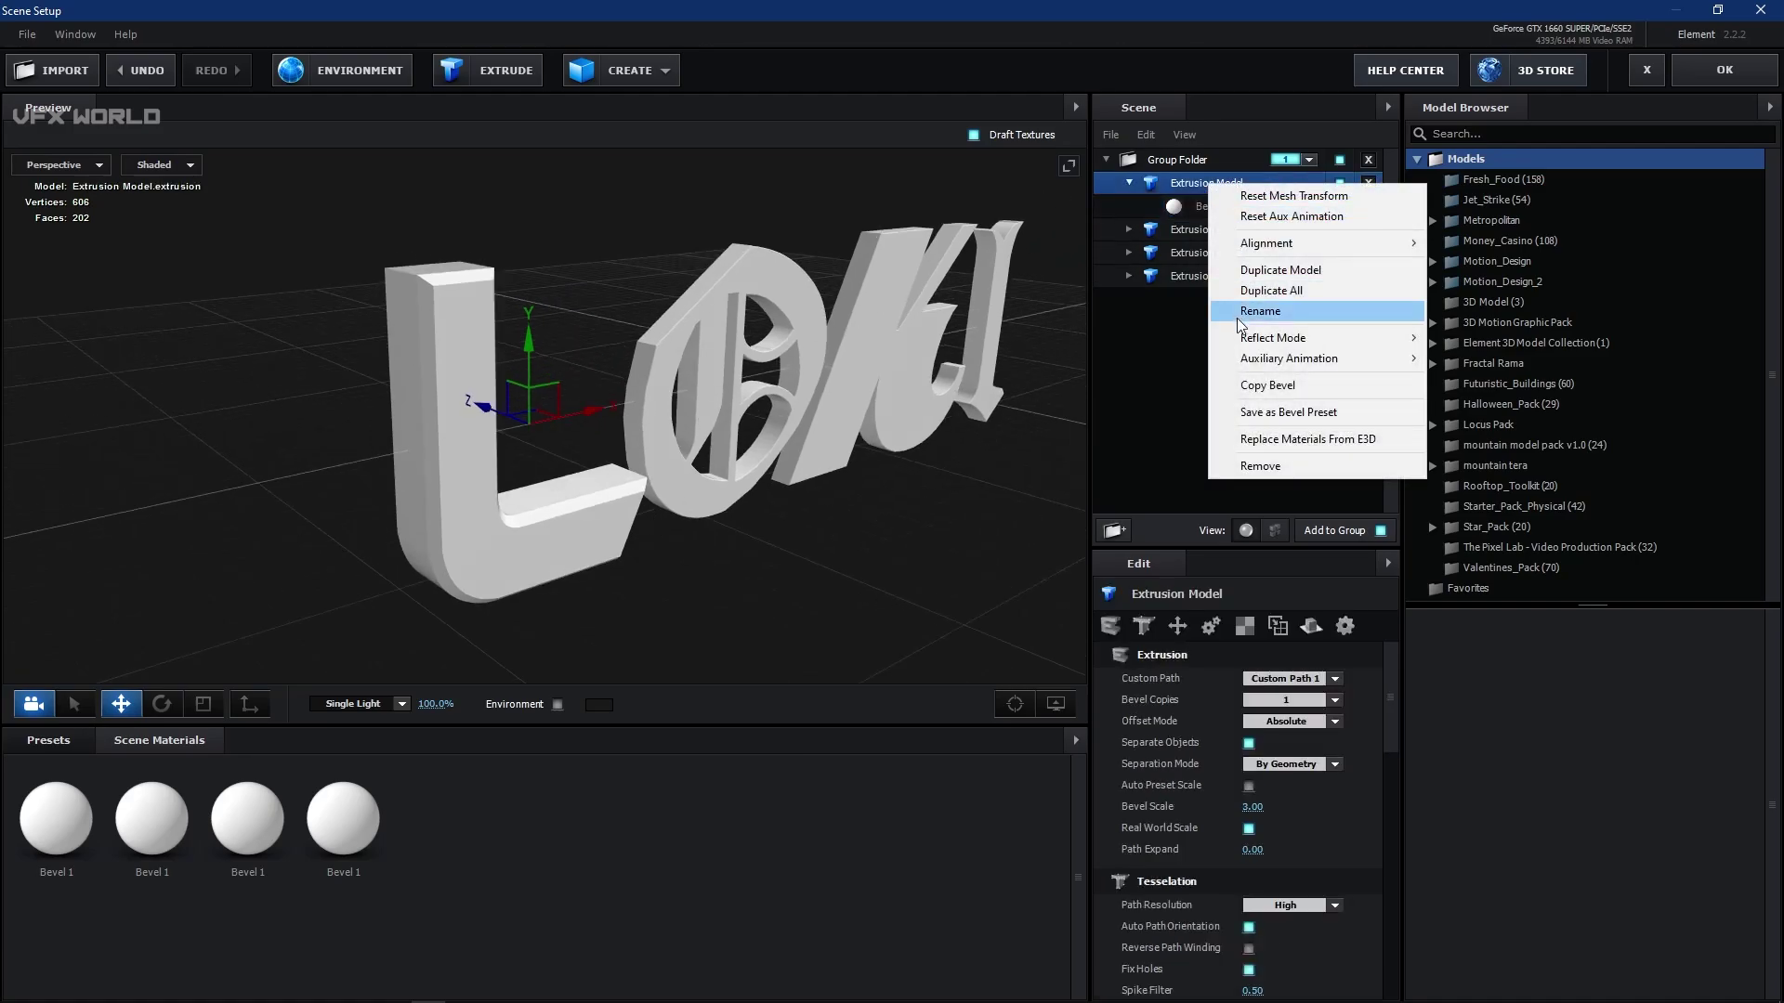
left_click(1267, 386)
right_click(1197, 233)
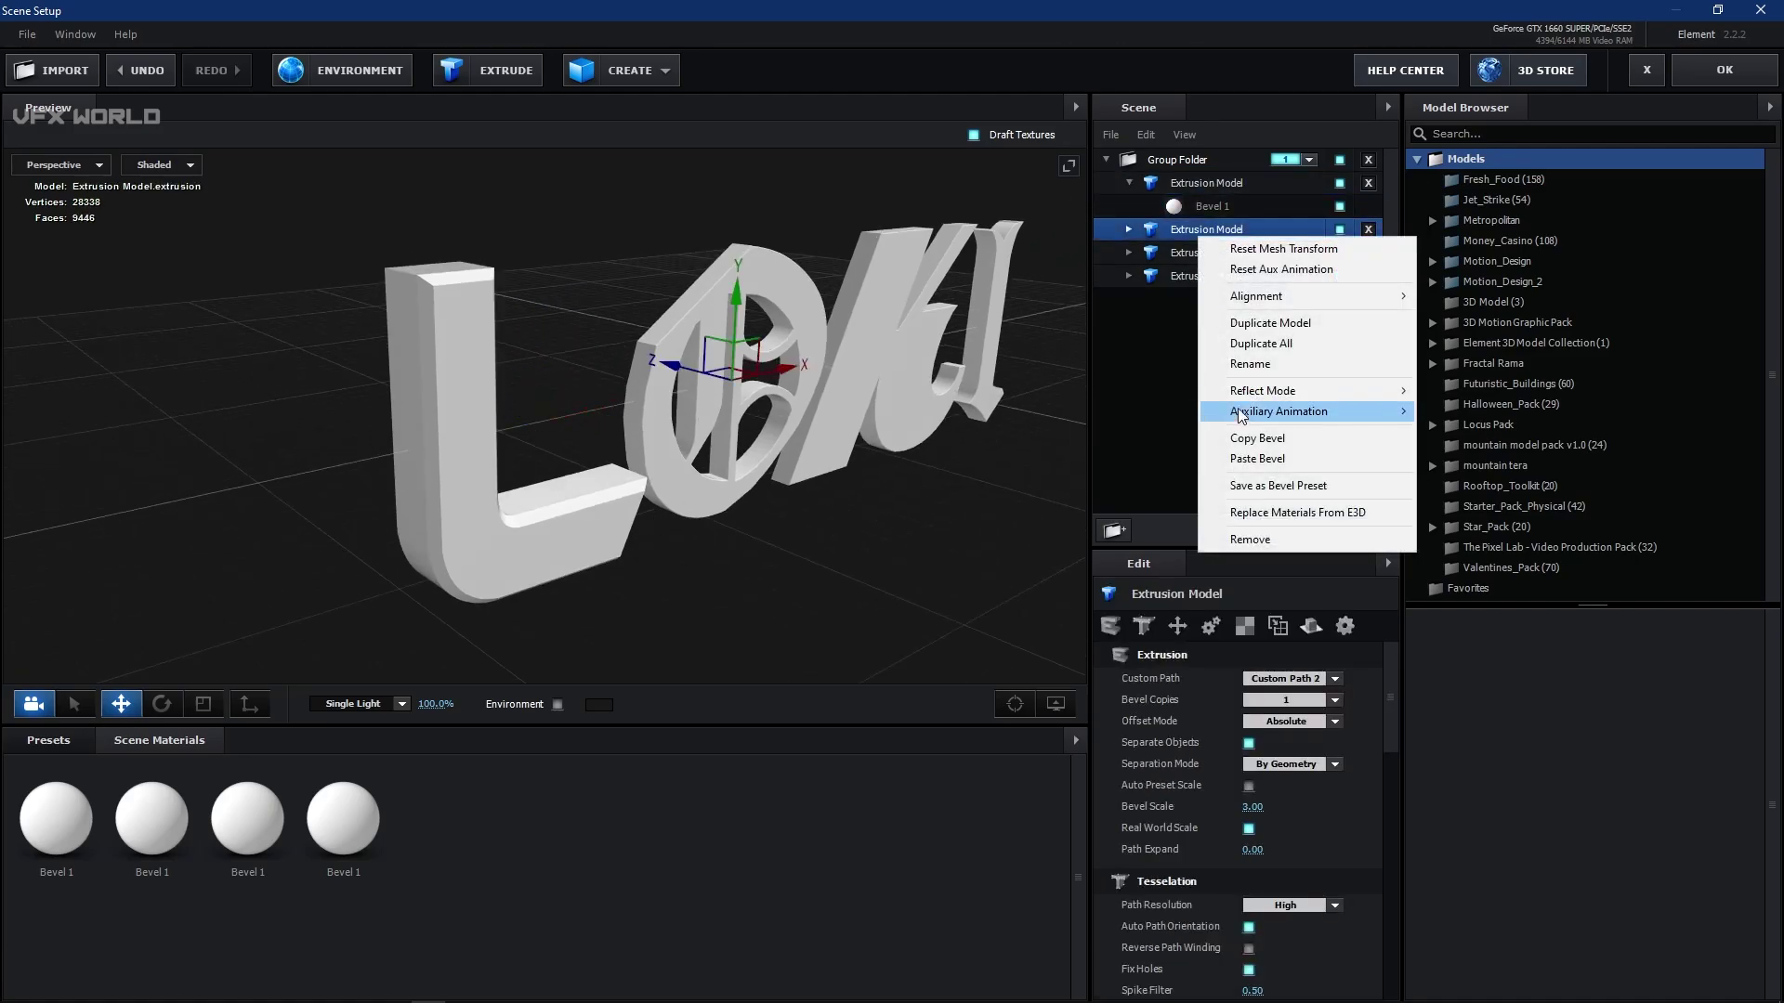
left_click(1255, 460)
right_click(1230, 249)
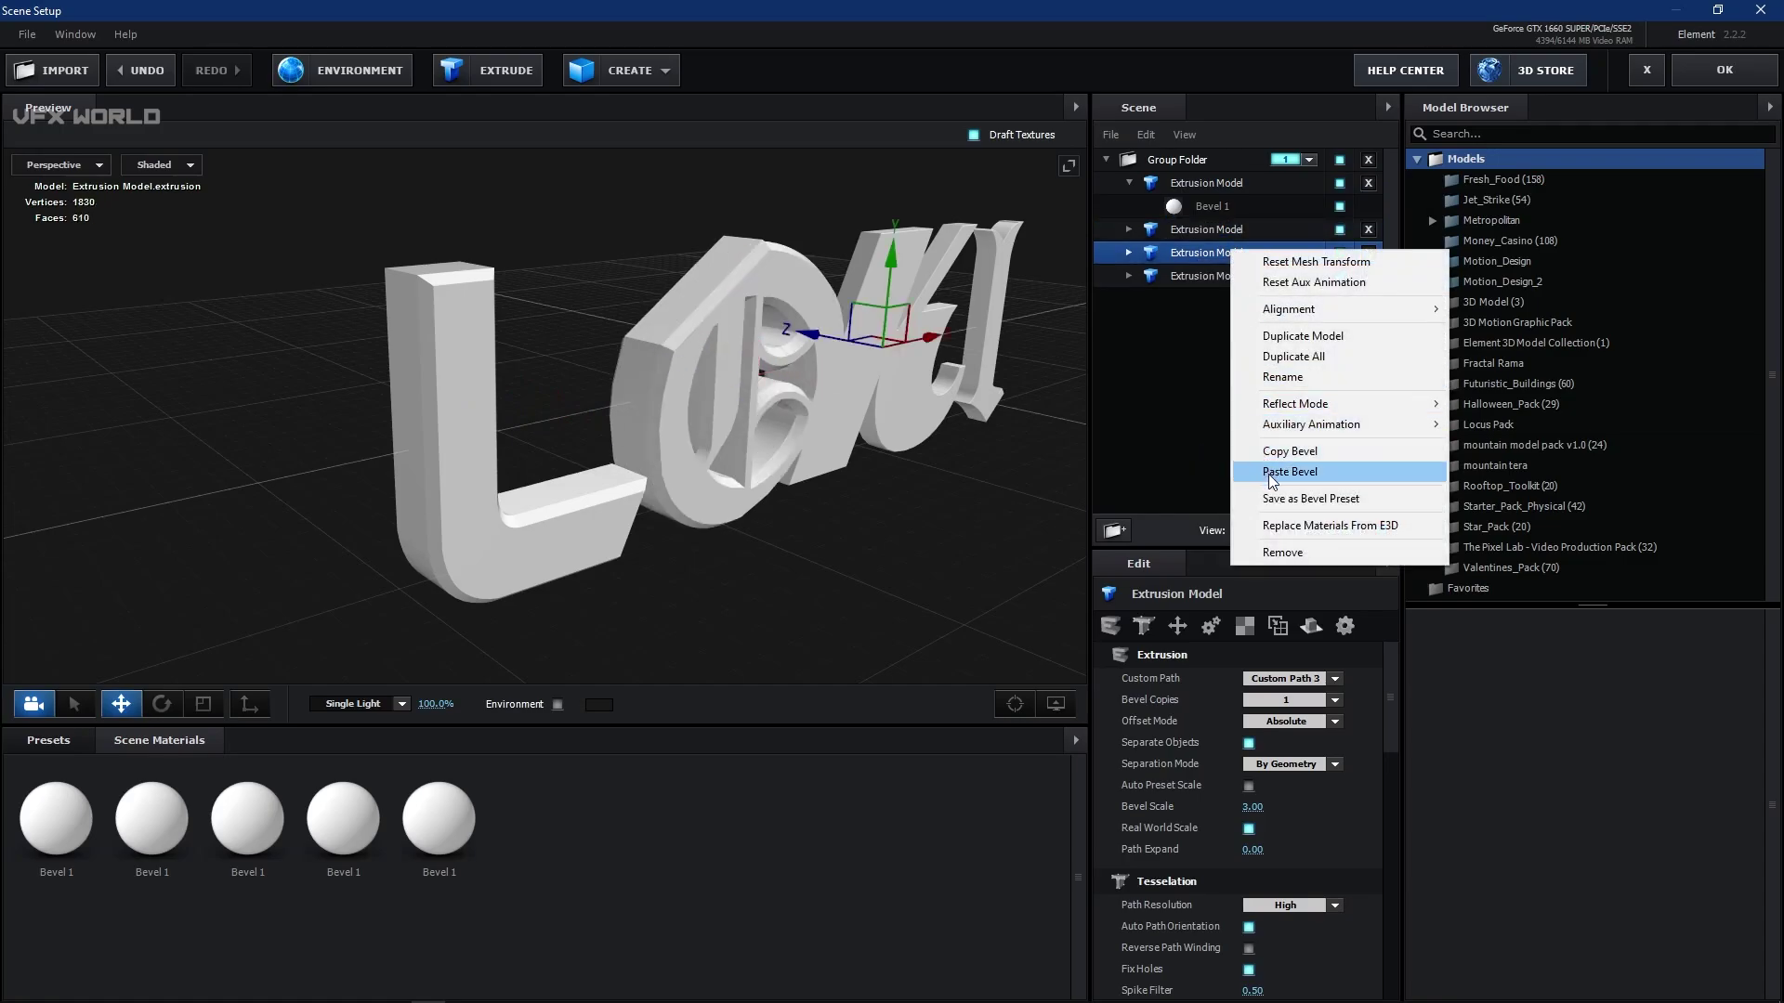
left_click(1264, 471)
right_click(1223, 280)
left_click(1268, 468)
- Nudge the final I and the K along X in the front view to refine the spacing of the bevelled letters
left_click_drag(960, 467, 639, 429)
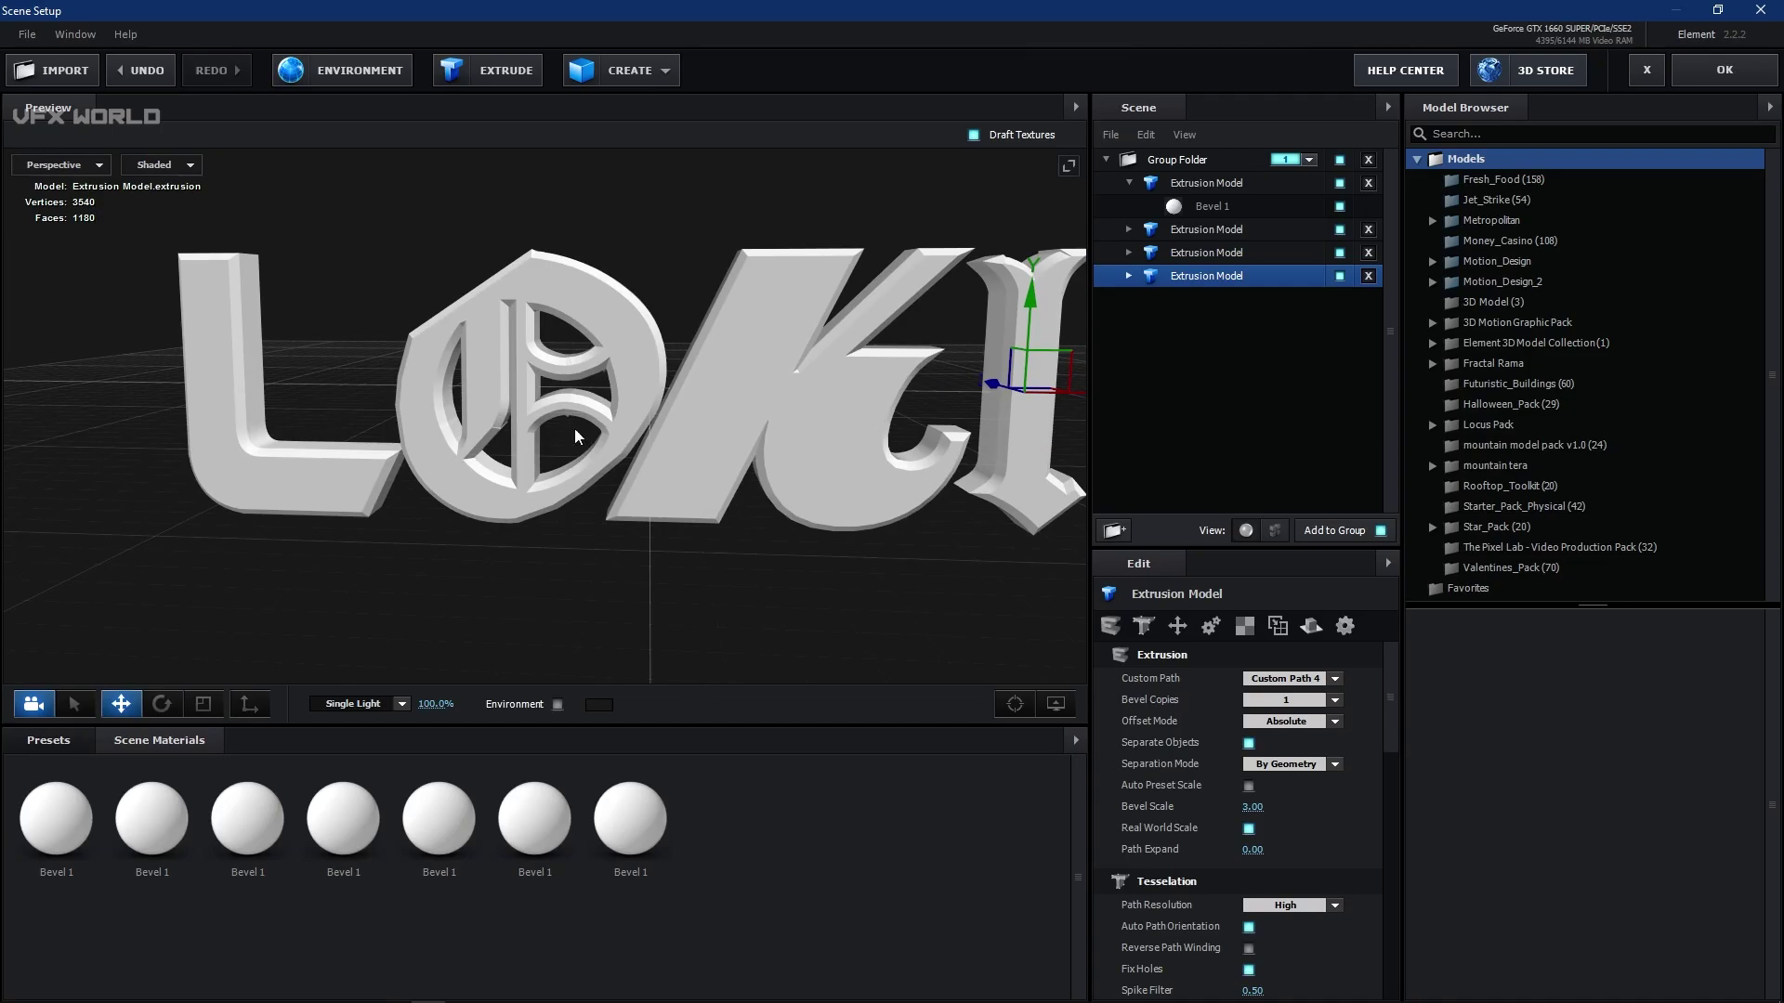
left_click(76, 165)
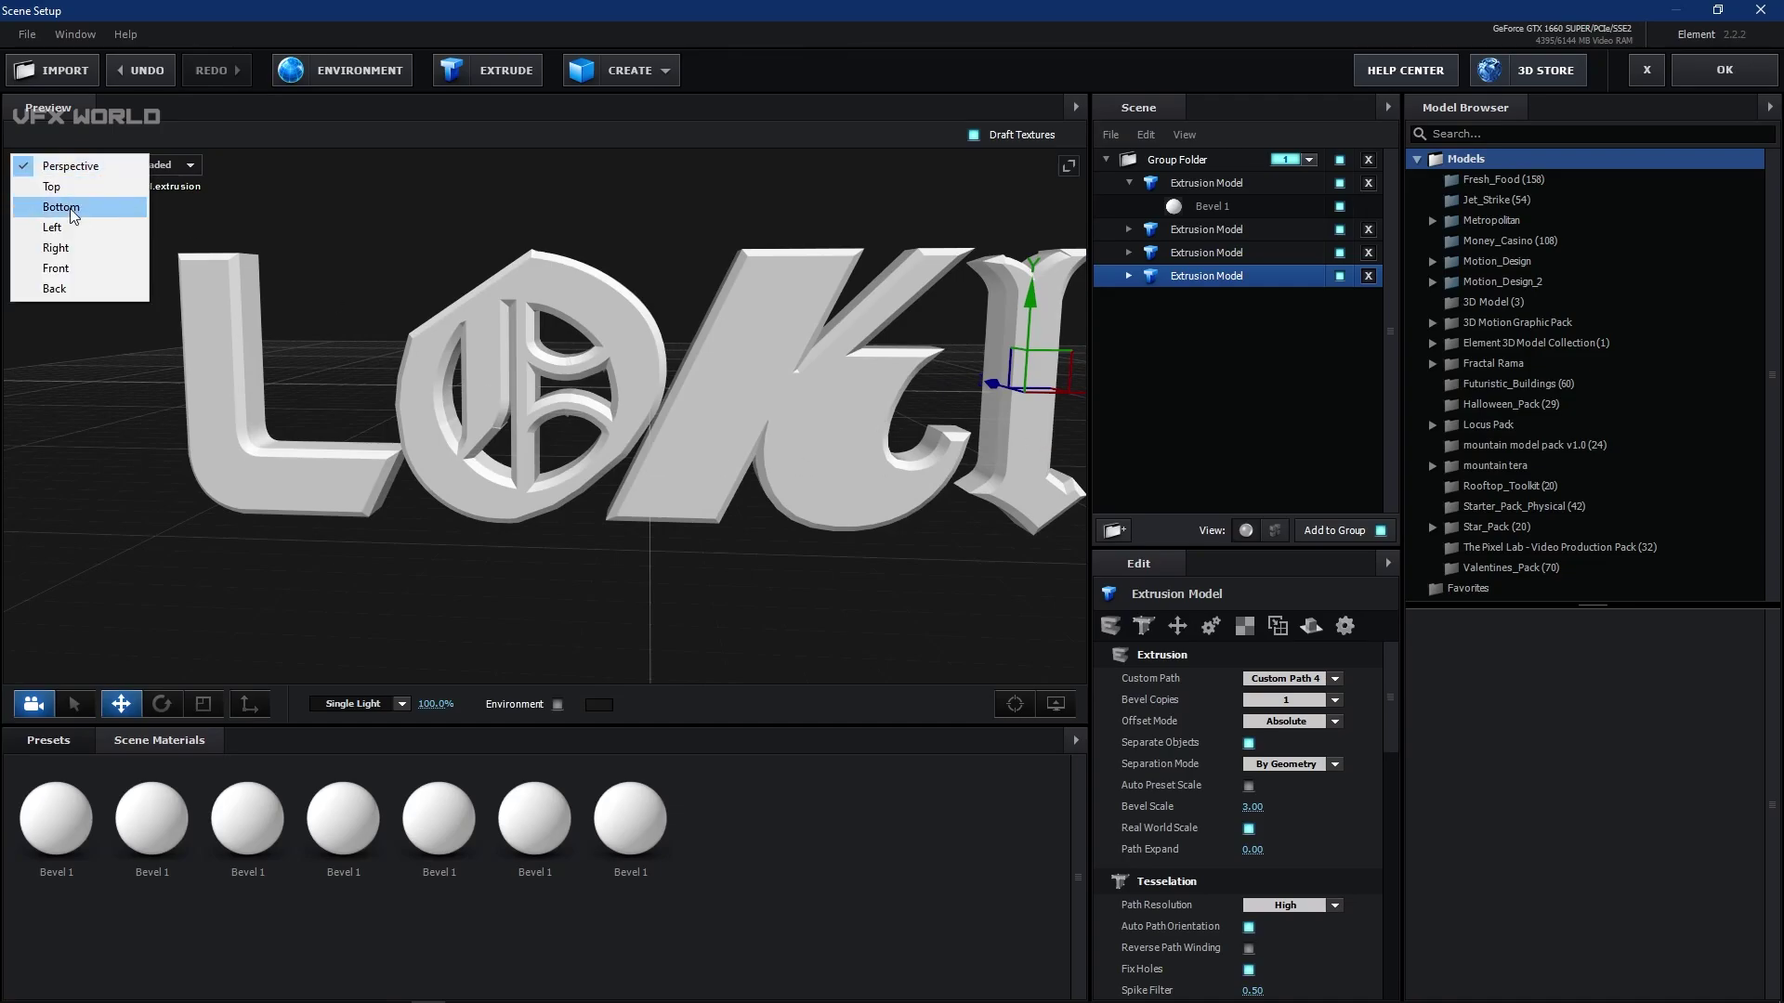
left_click(70, 268)
left_click_drag(929, 417, 939, 418)
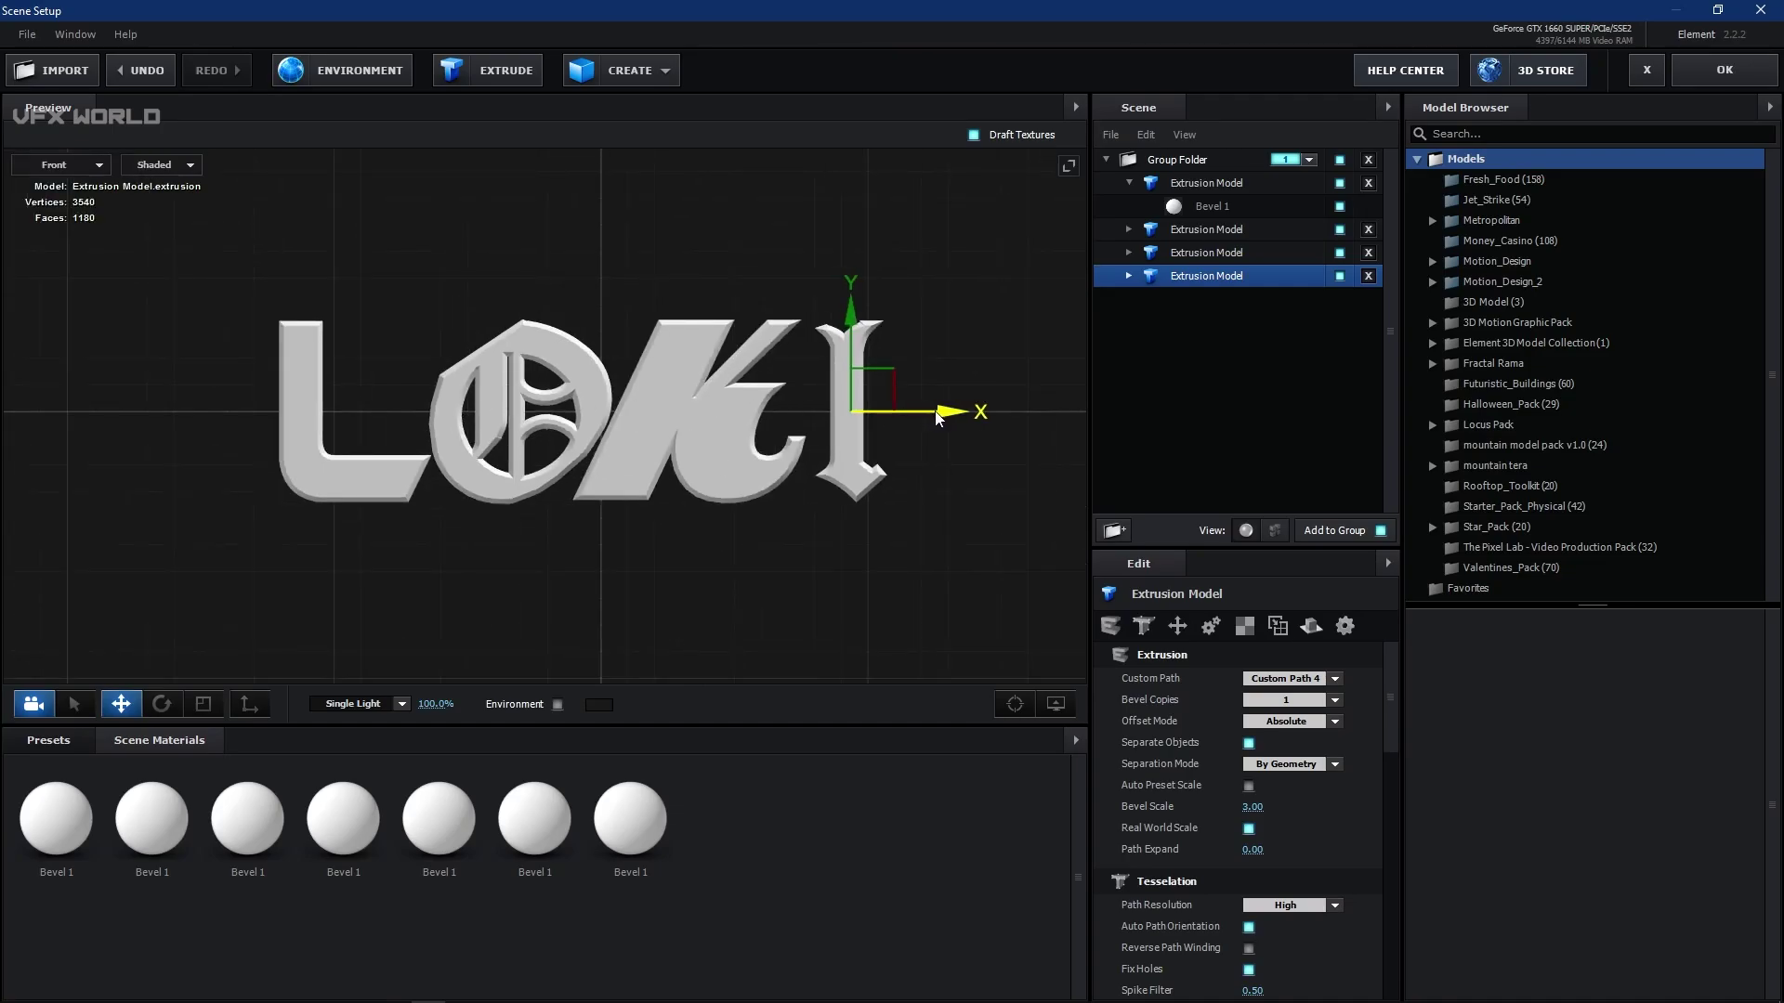
left_click(1181, 261)
left_click_drag(796, 409, 803, 410)
left_click(1224, 230)
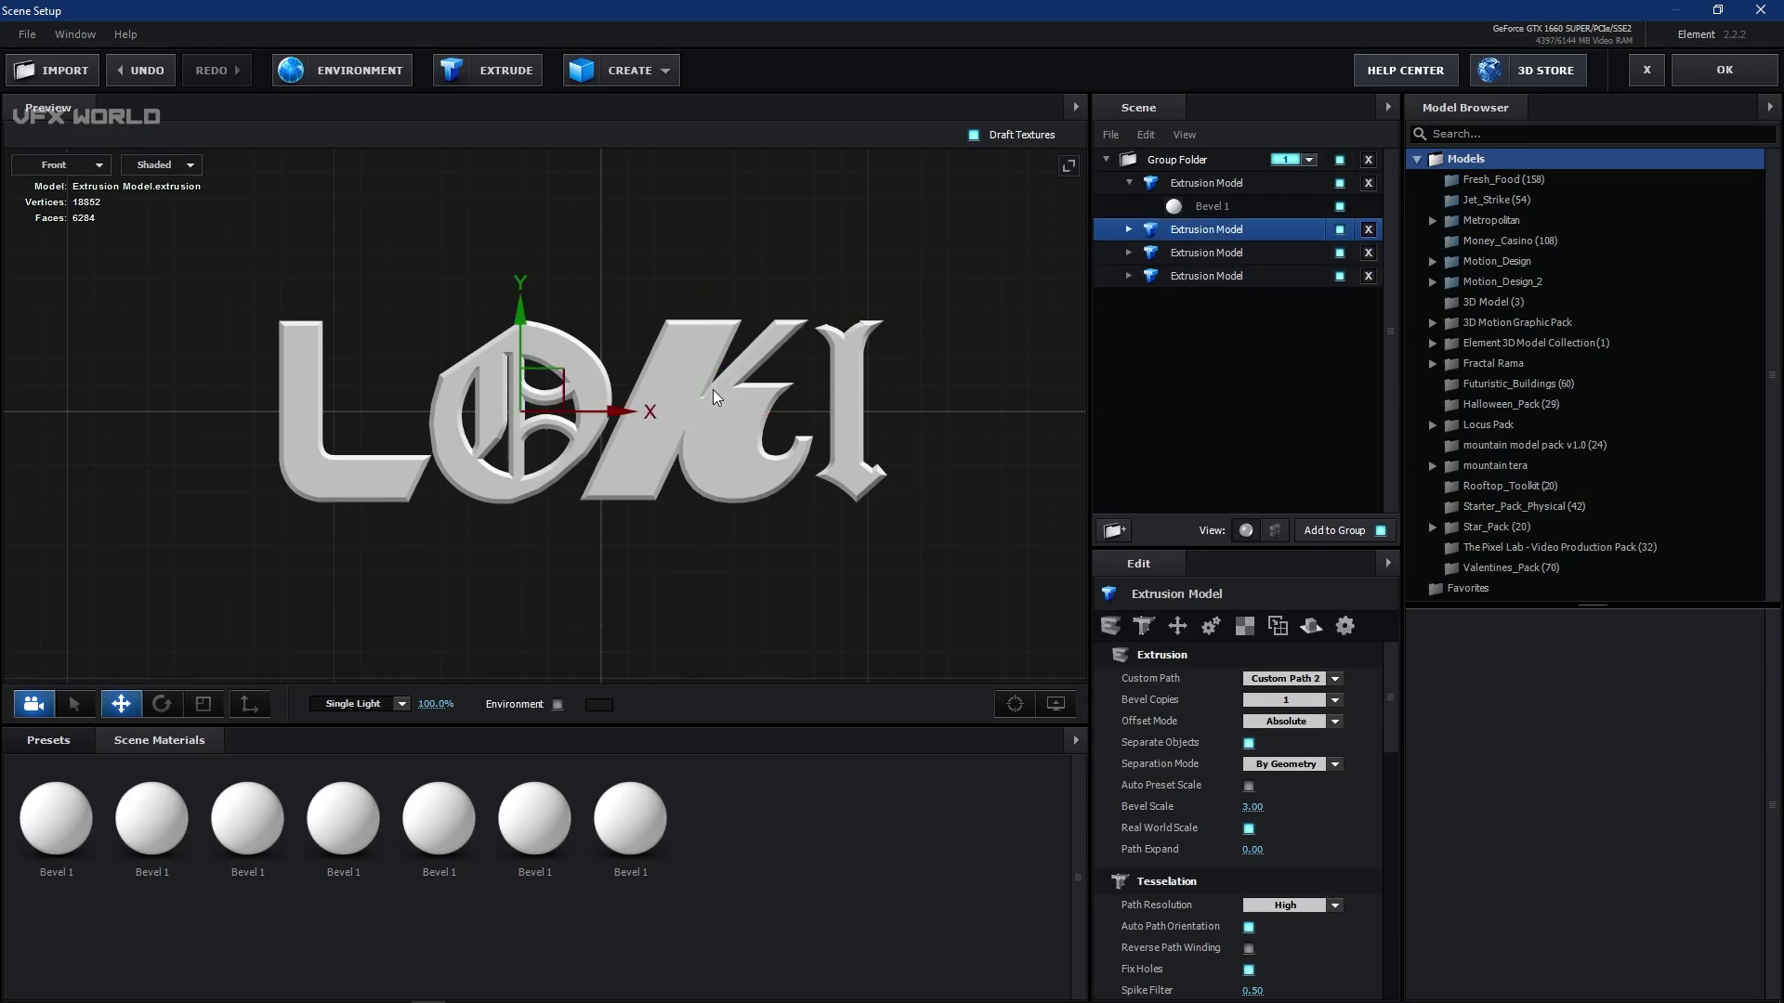
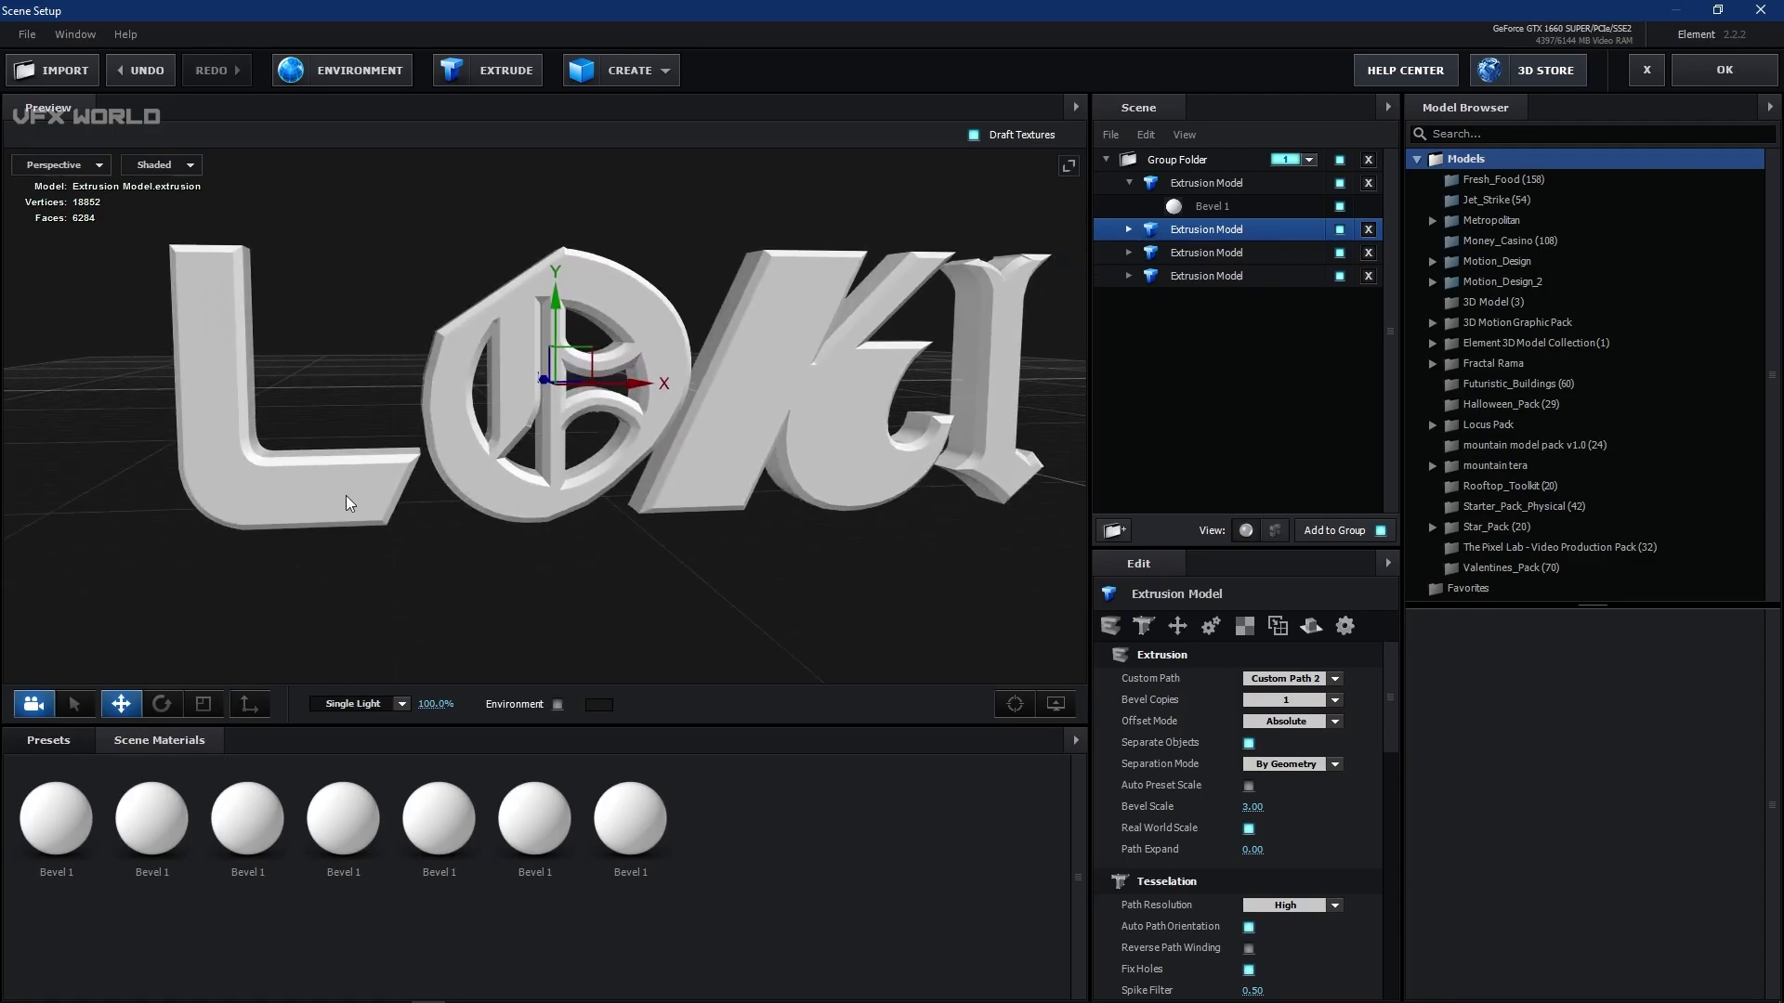
scroll(514, 531, "up", 5)
left_click_drag(454, 555, 444, 543)
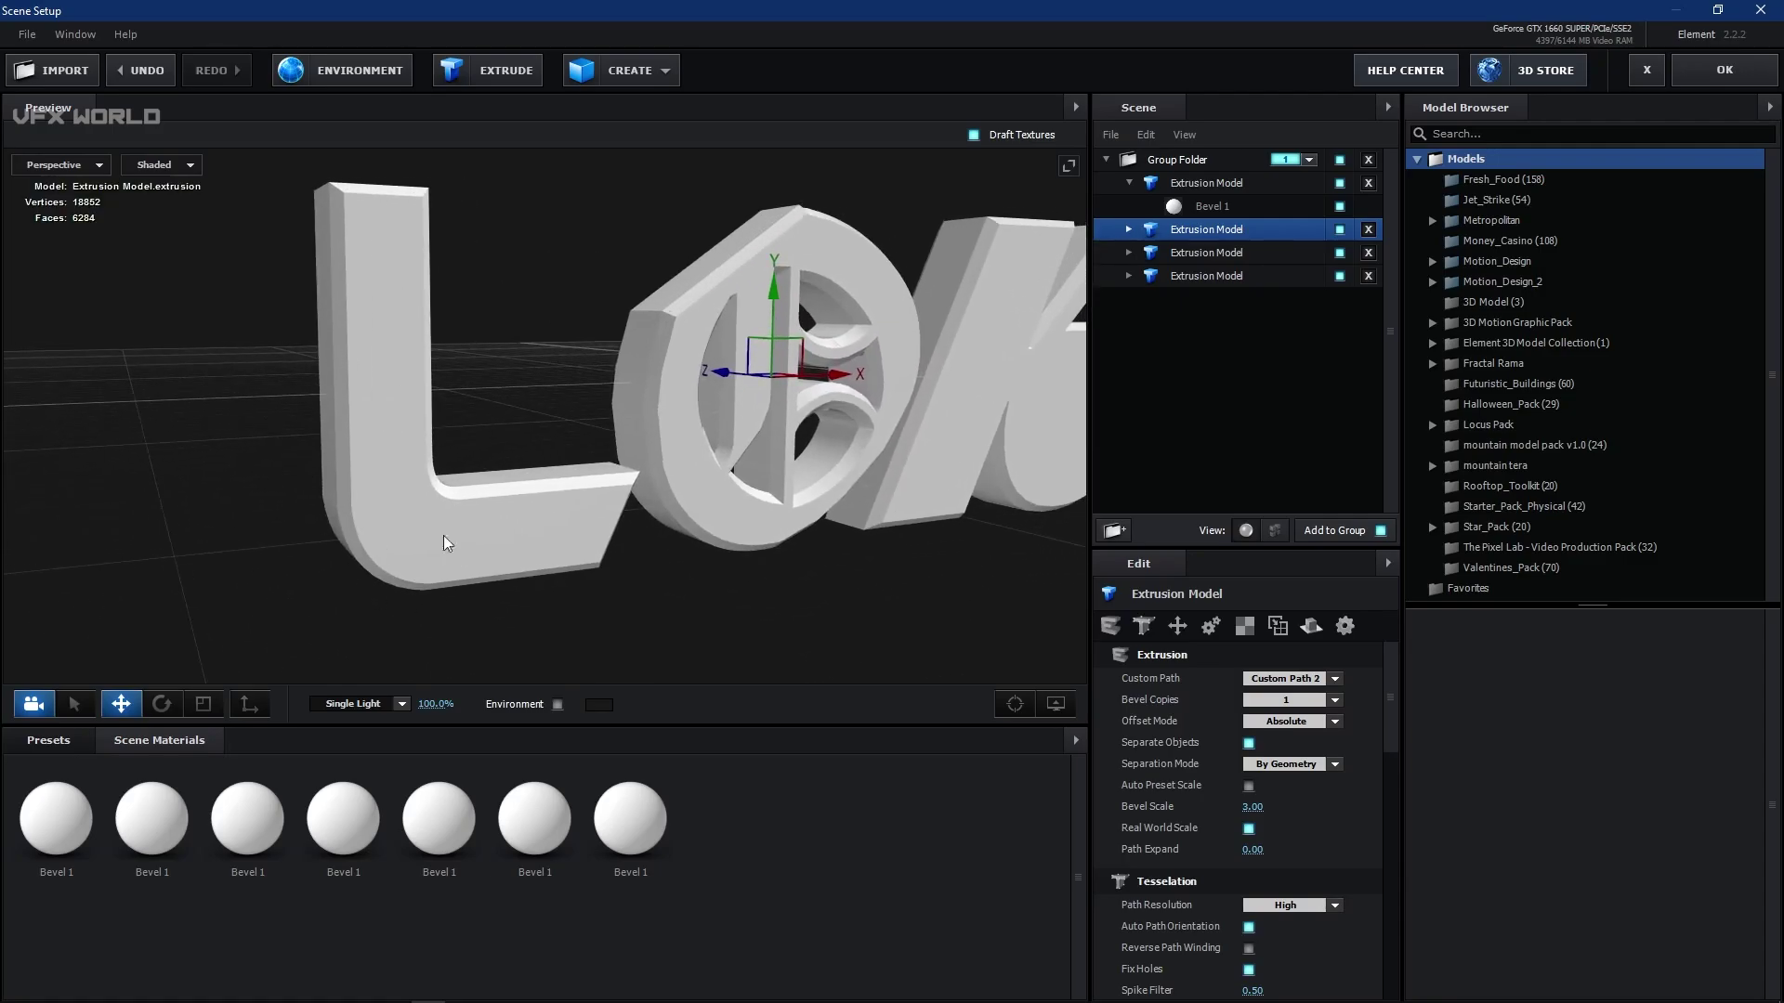
- Assign Custom Layer 1 as the Diffuse texture of the L's bevel material
left_click(59, 743)
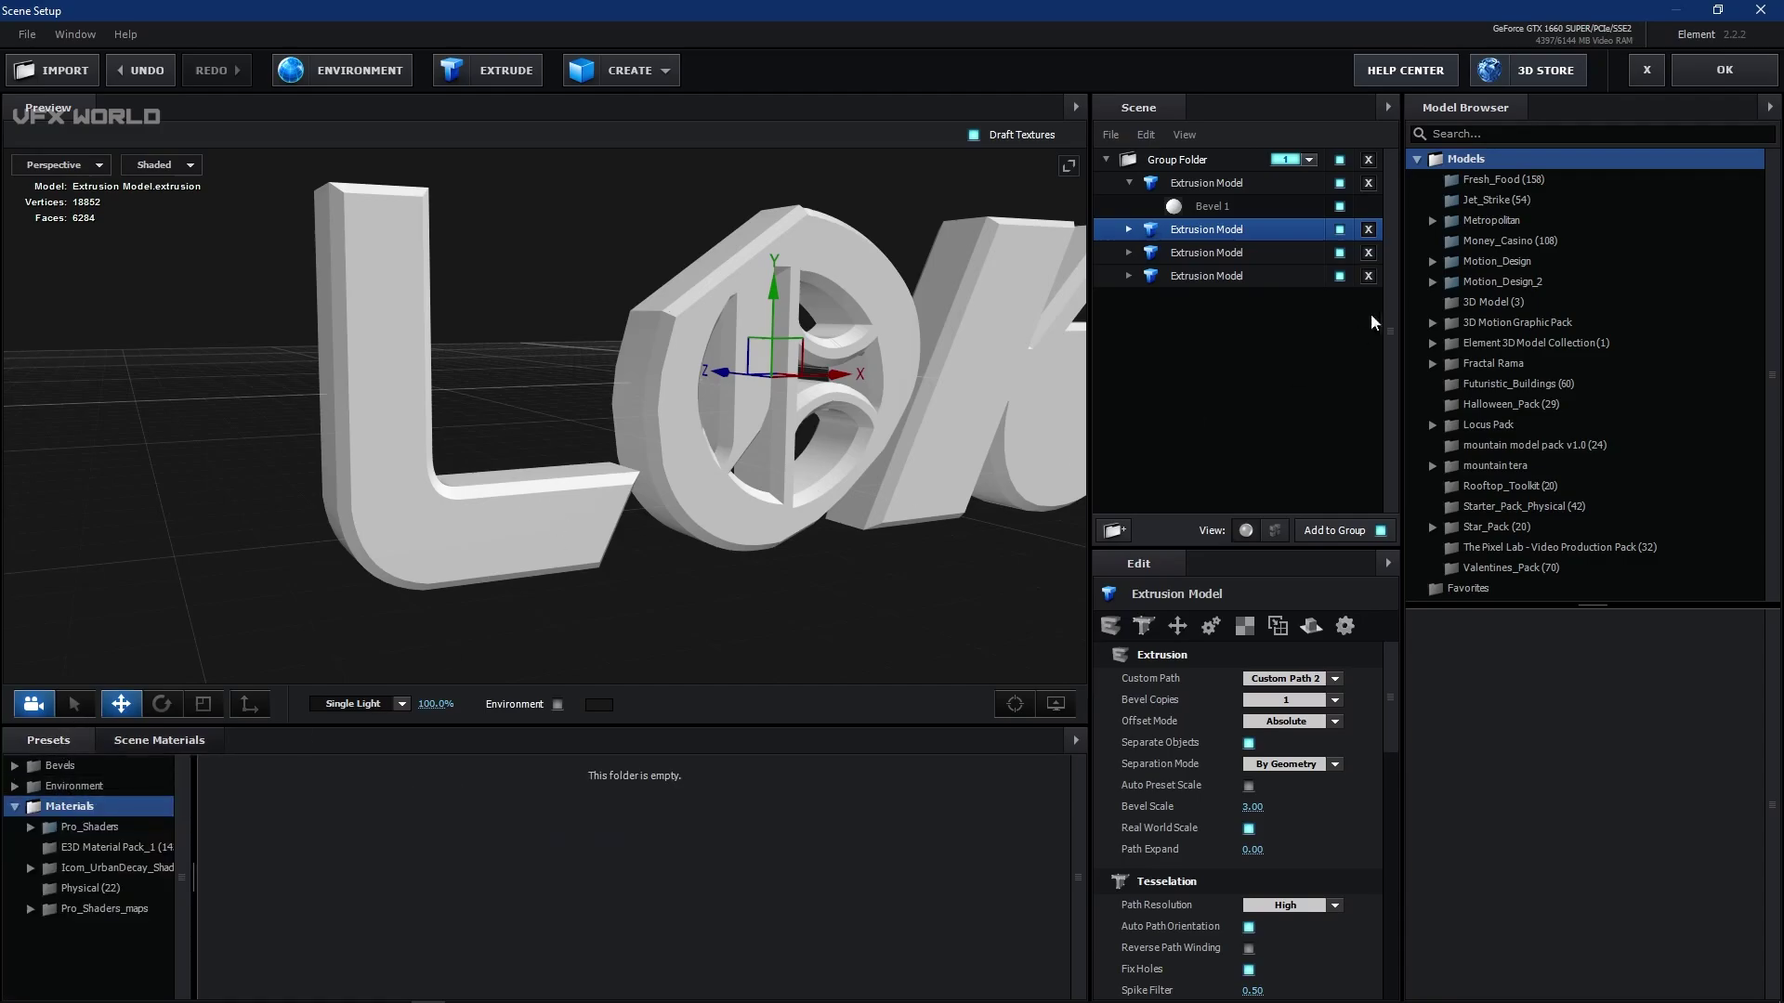
double_click(96, 908)
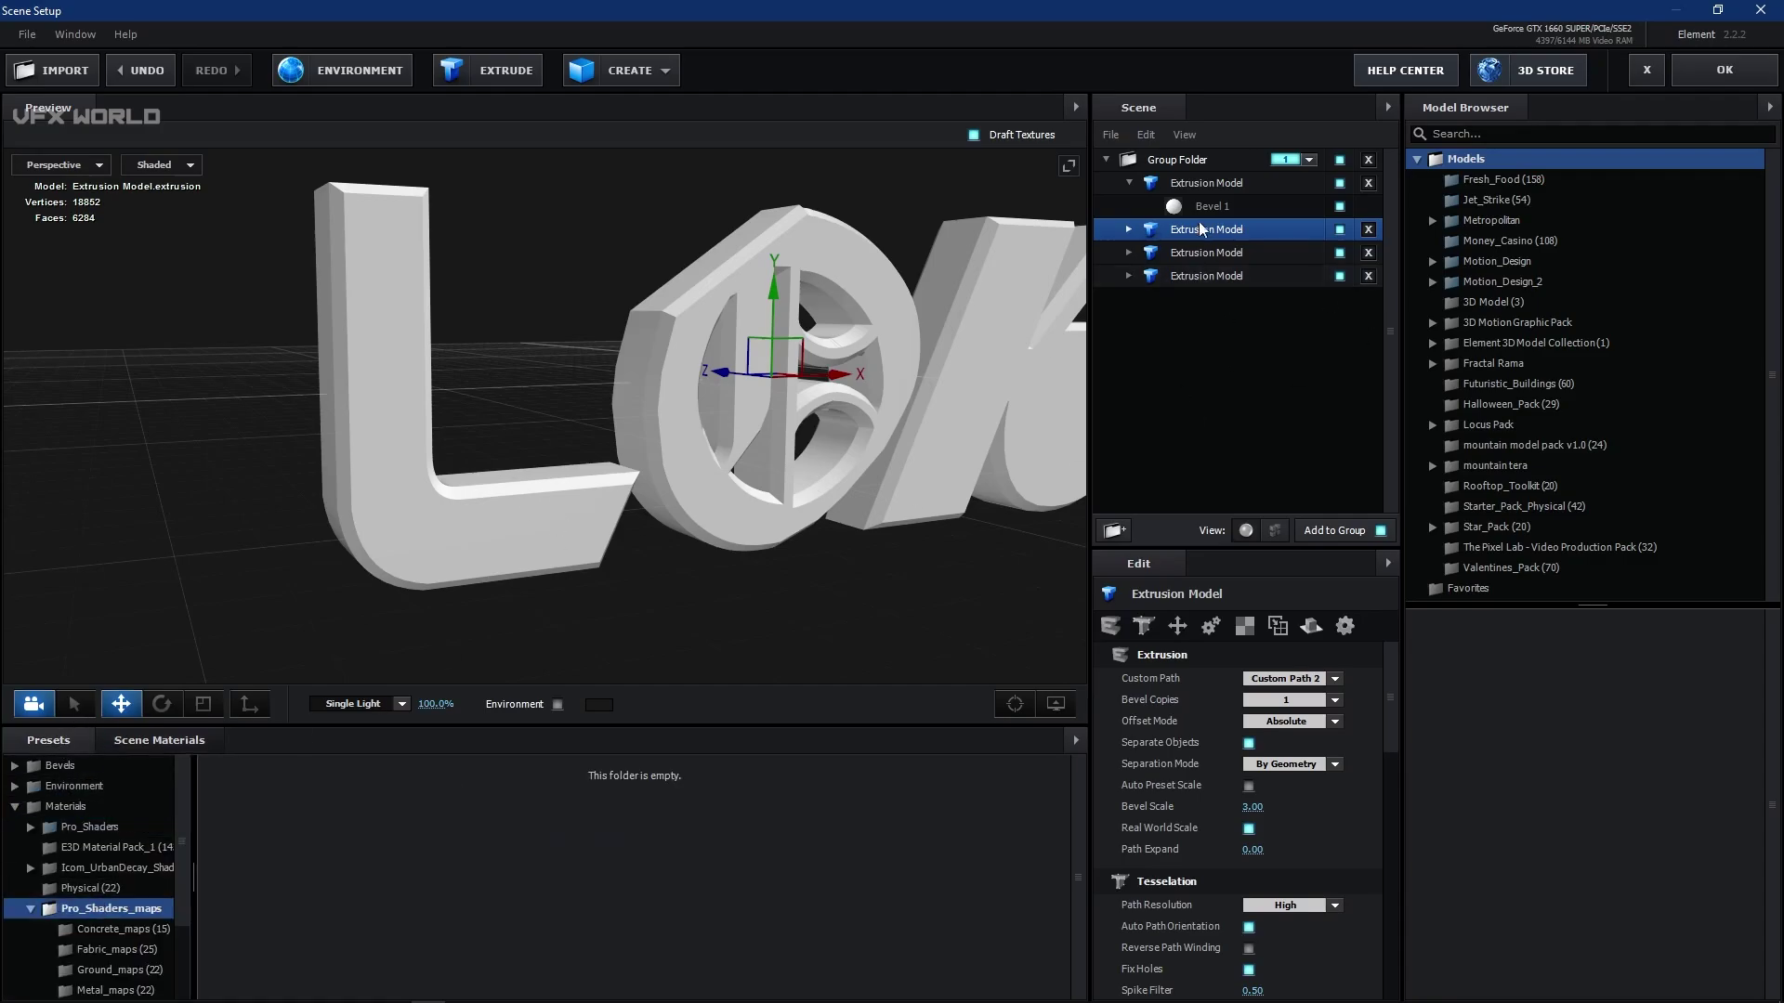
left_click(1228, 205)
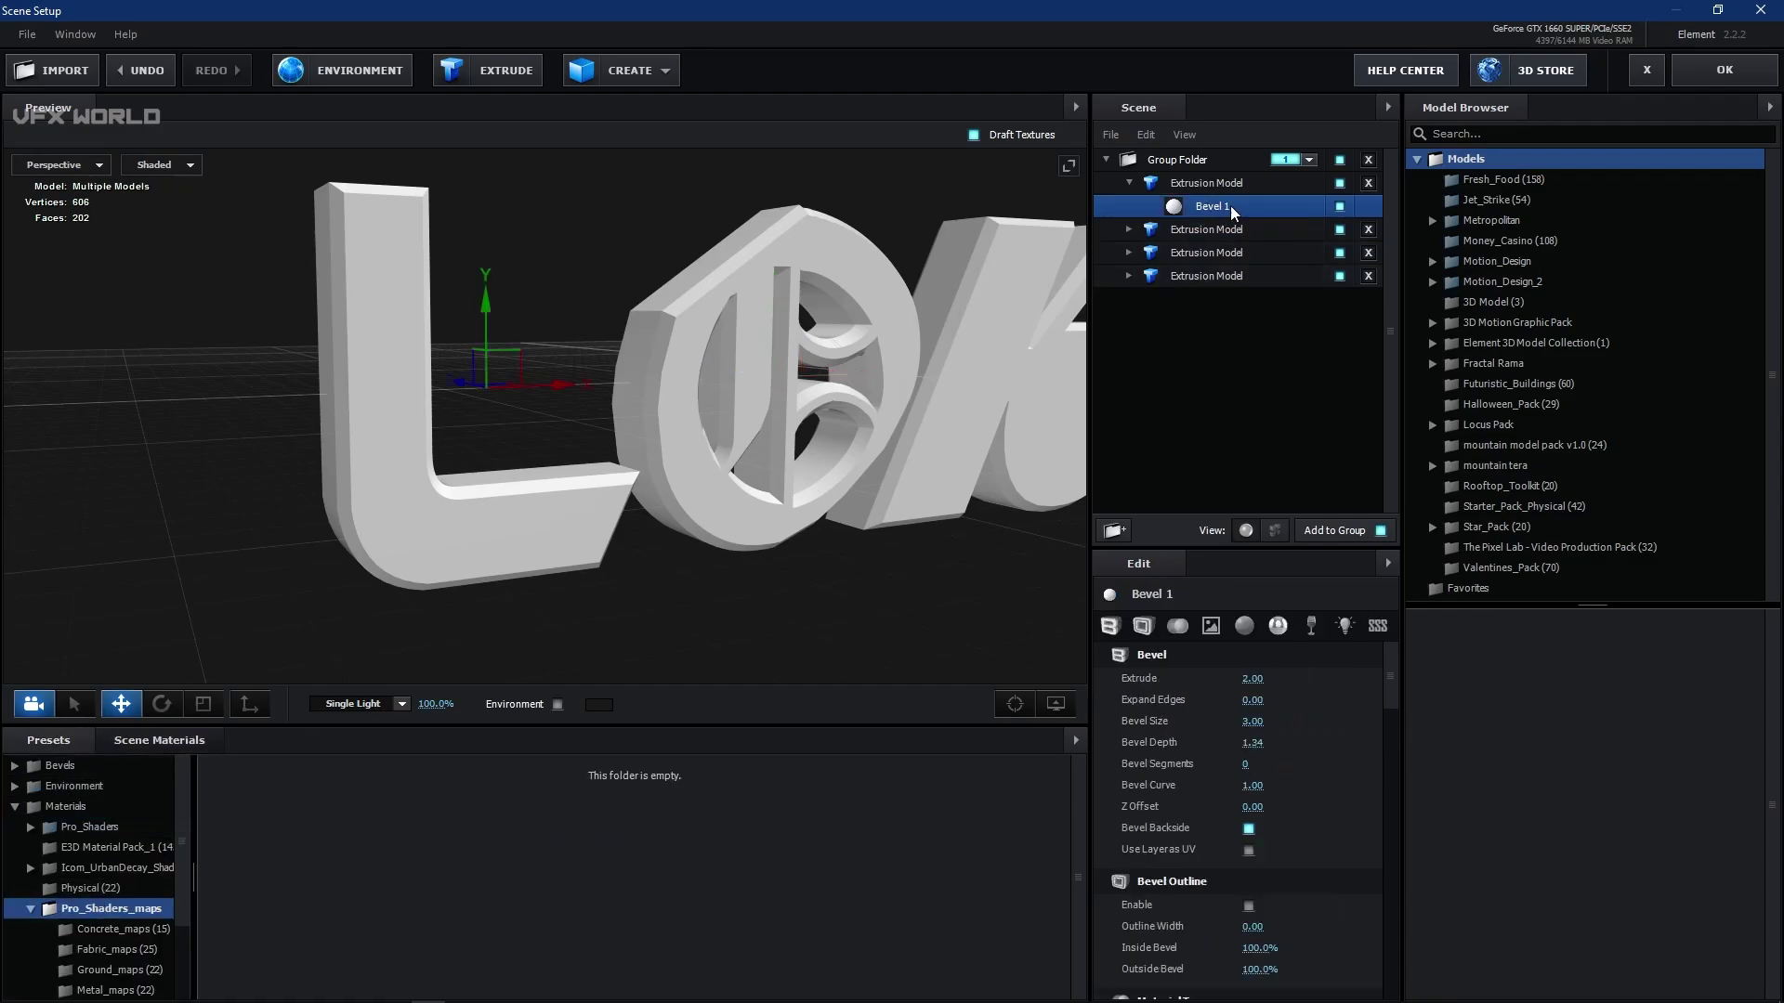
left_click(1210, 625)
left_click(1248, 678)
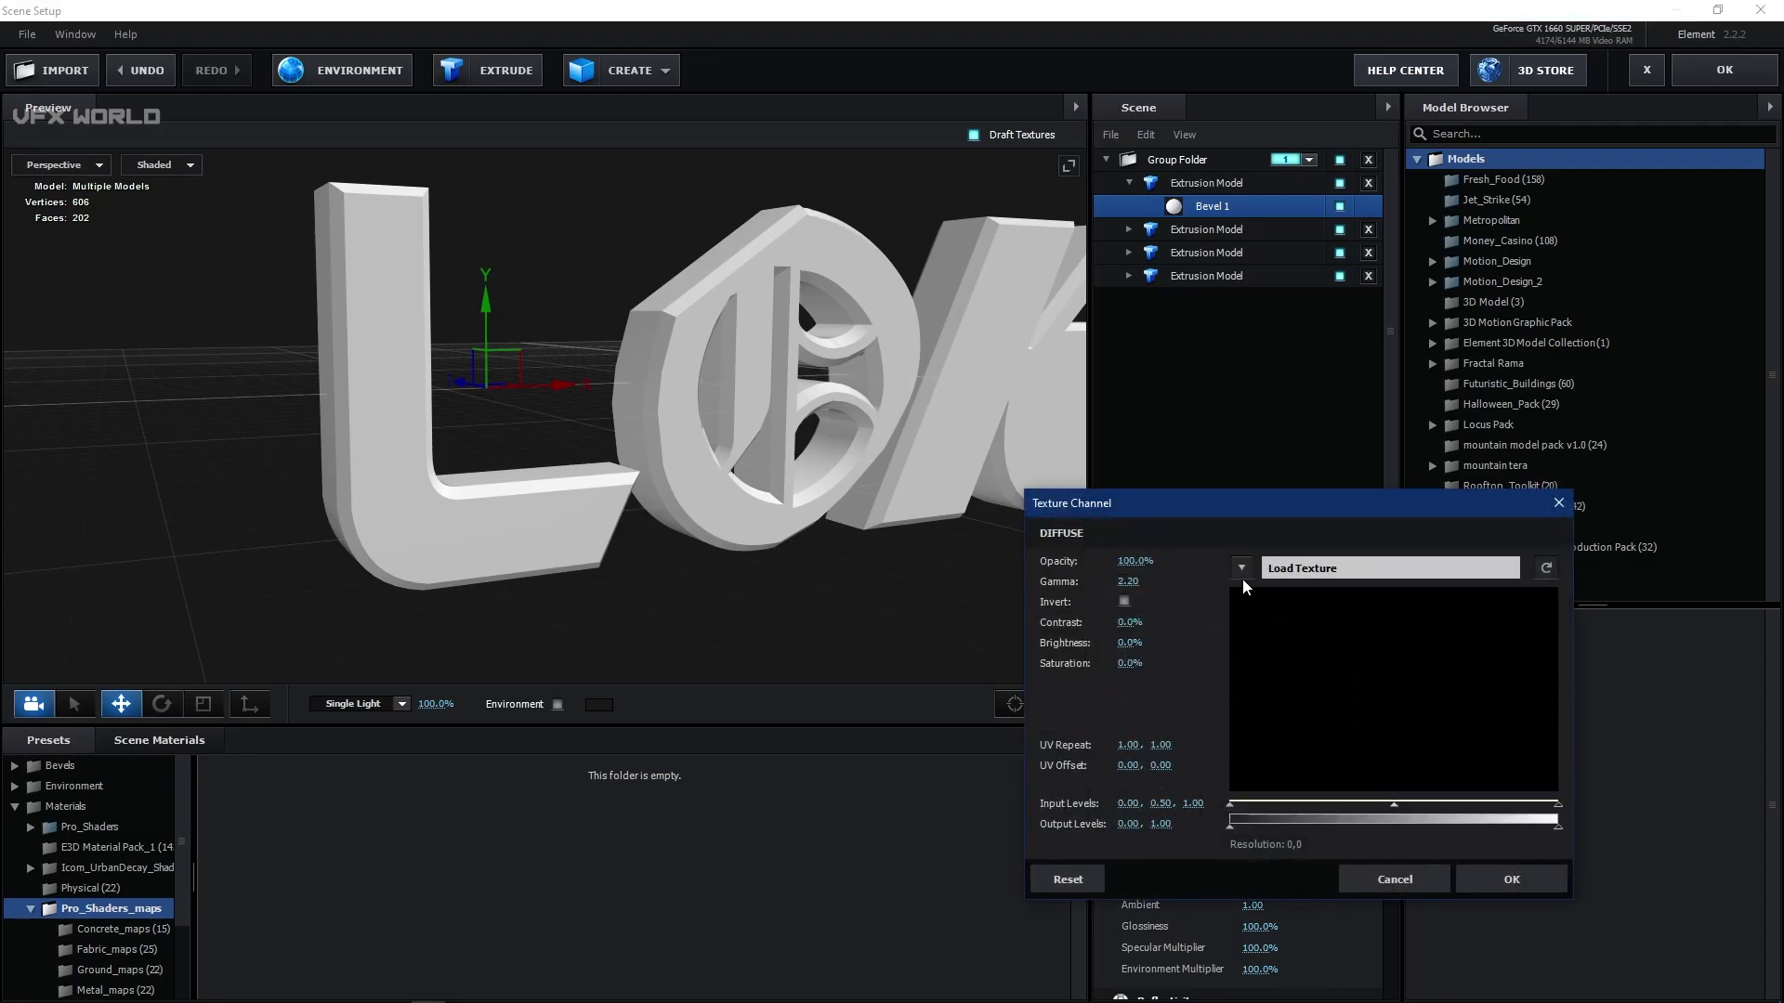
left_click(1291, 569)
left_click(1289, 613)
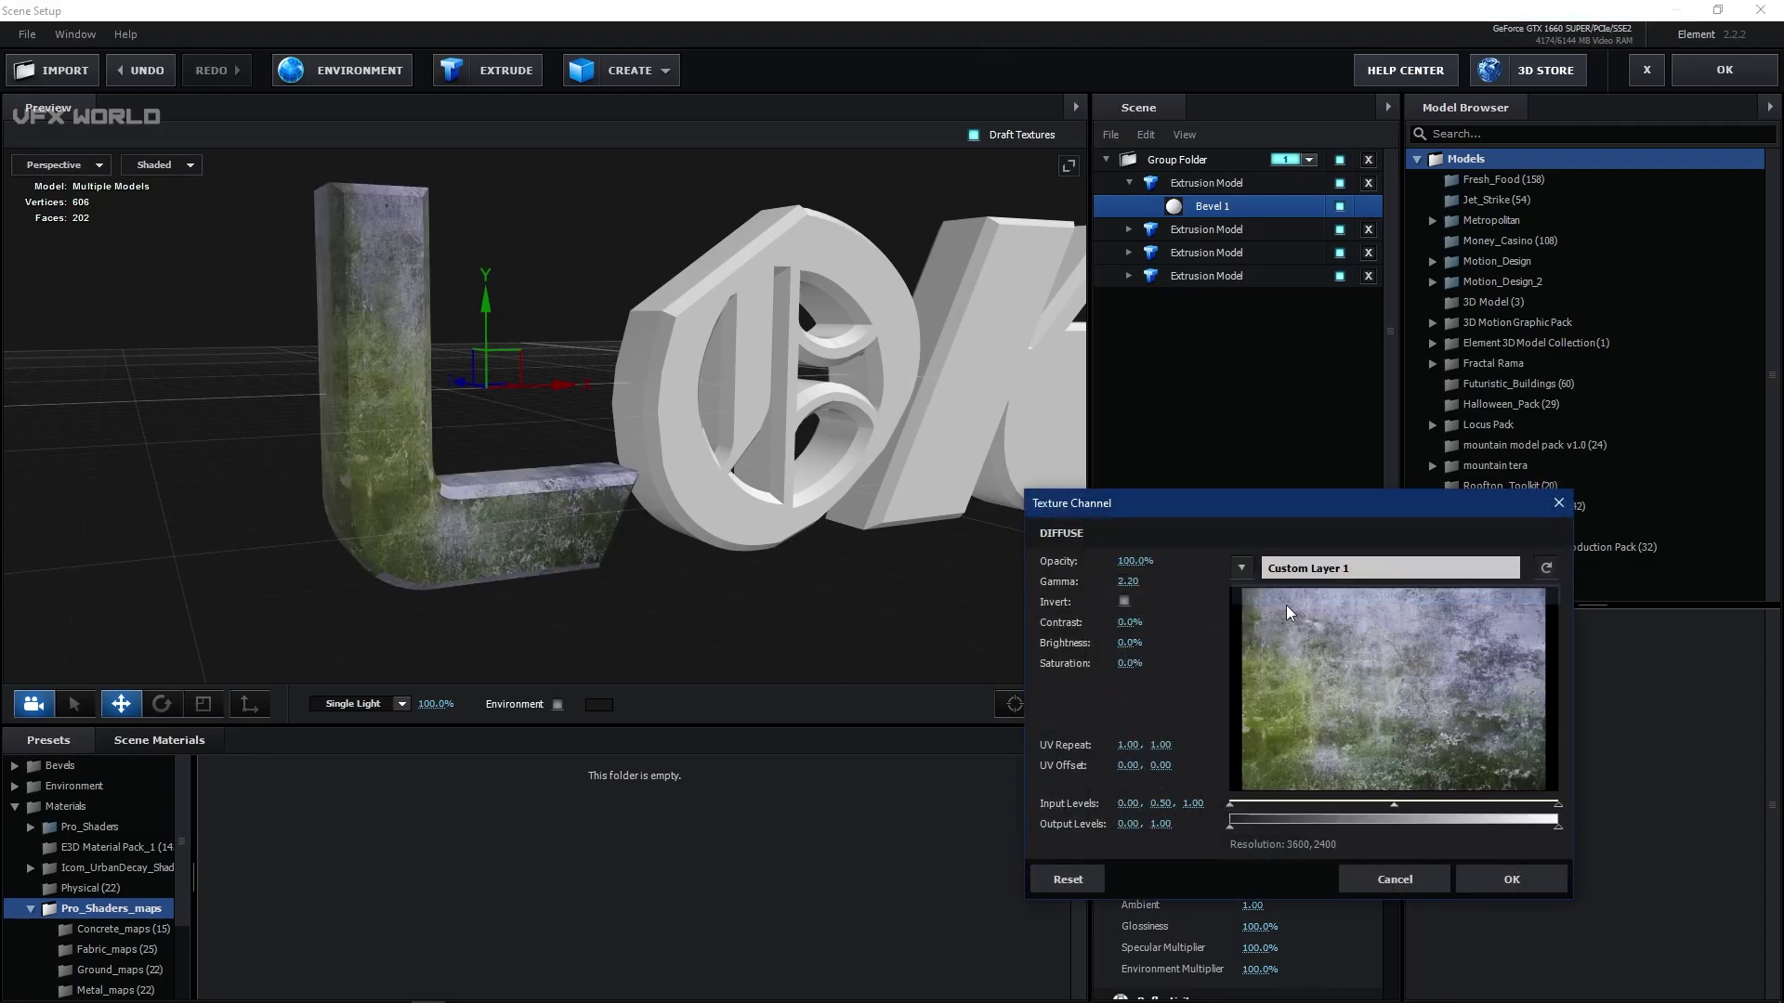
left_click(1512, 879)
- Shift the L model's texture by setting its horizontal UV Offset to 0.19
left_click_drag(463, 550, 409, 418)
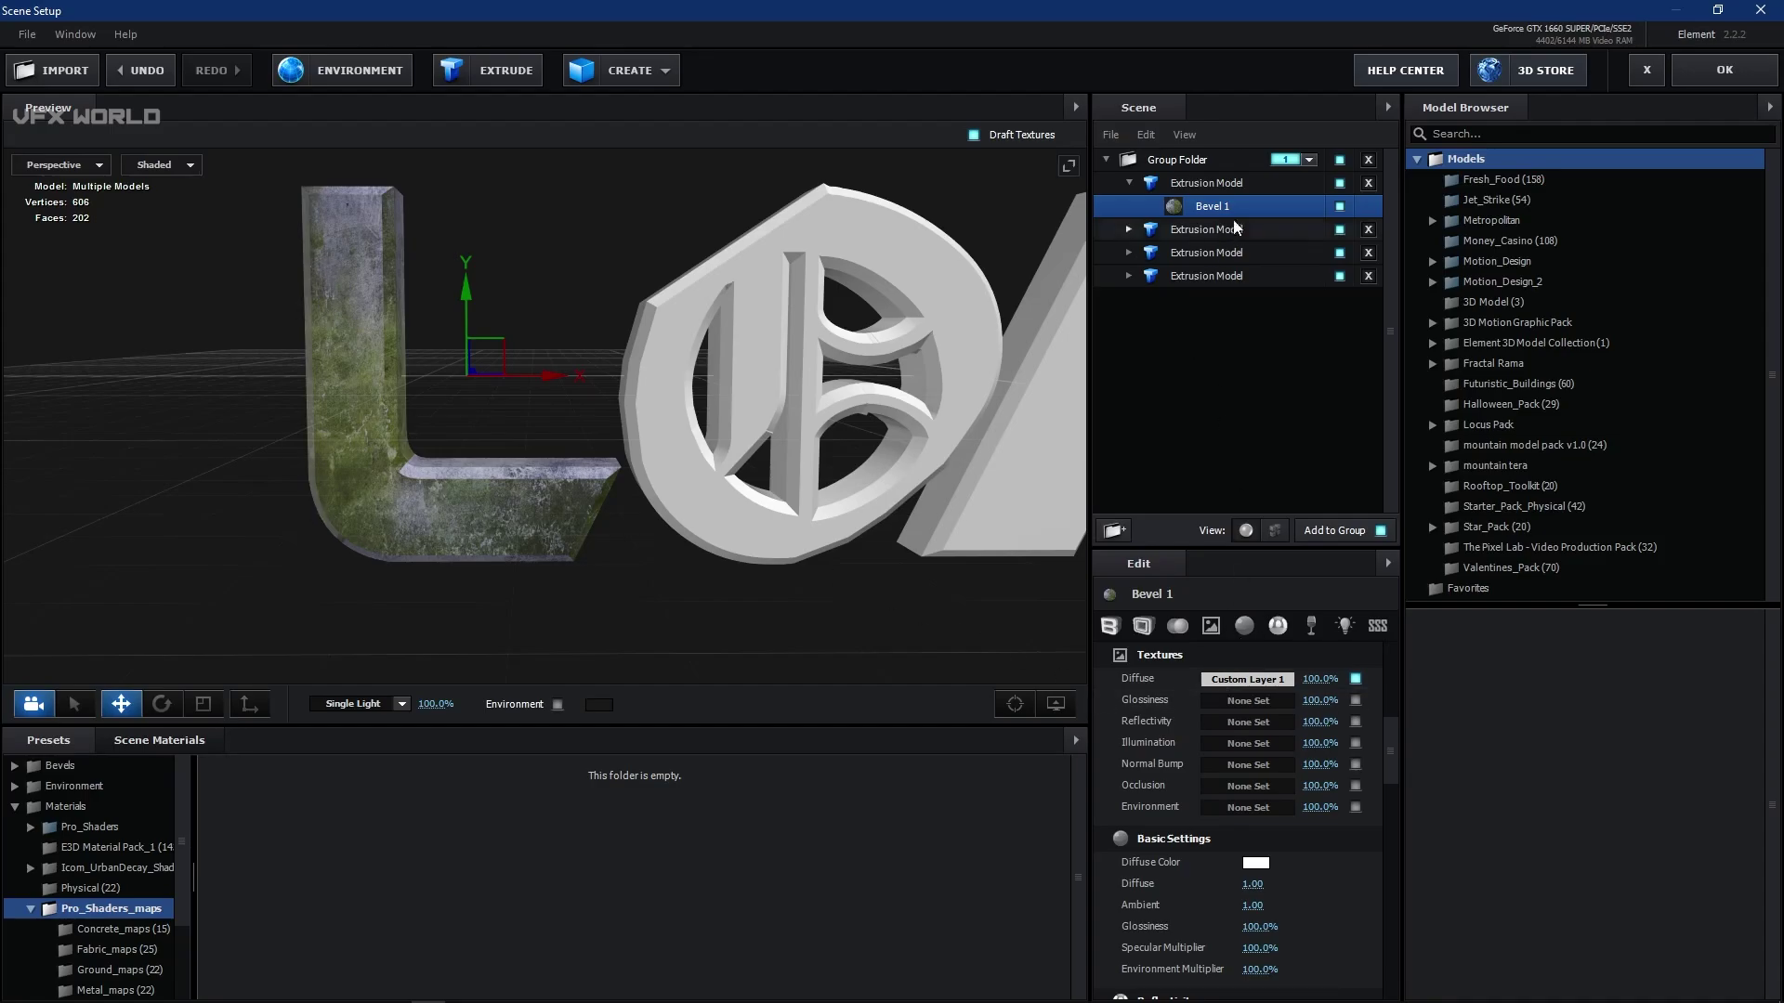
left_click(1240, 186)
left_click(1244, 625)
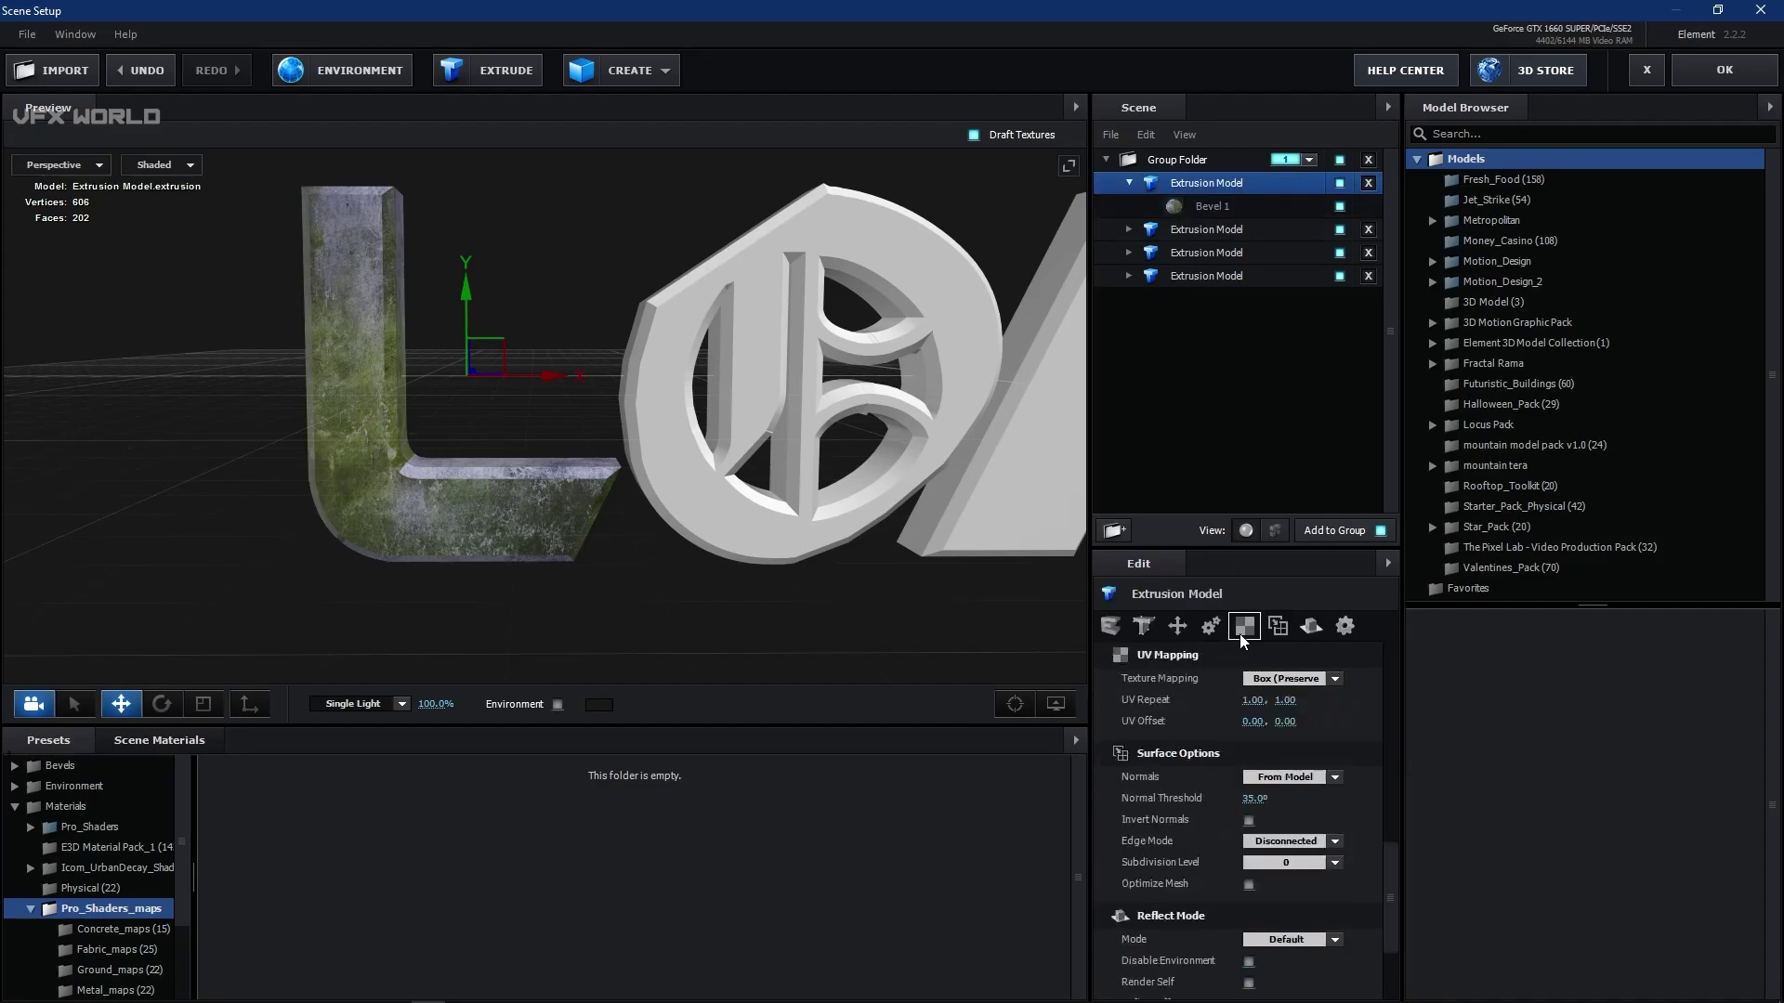
mouse_move(1254, 722)
left_mouse_down()
mouse_move(1315, 722)
mouse_move(1241, 724)
left_mouse_up()
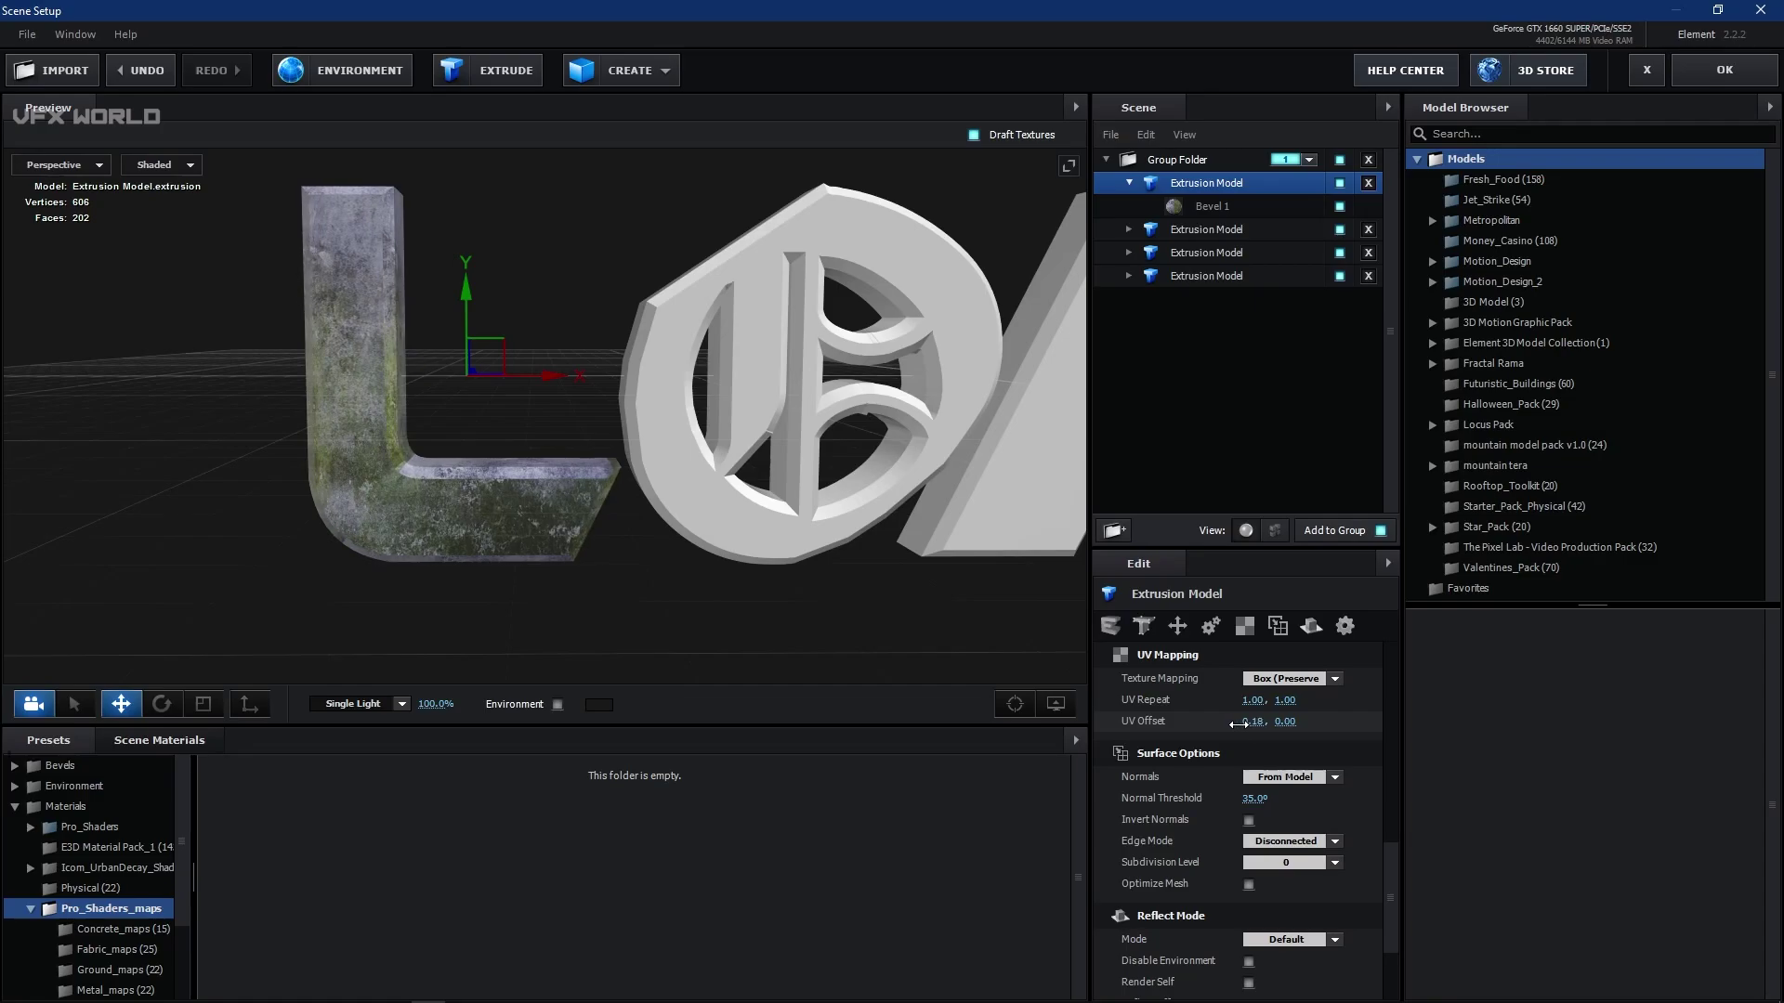
left_click_drag(416, 509, 435, 511)
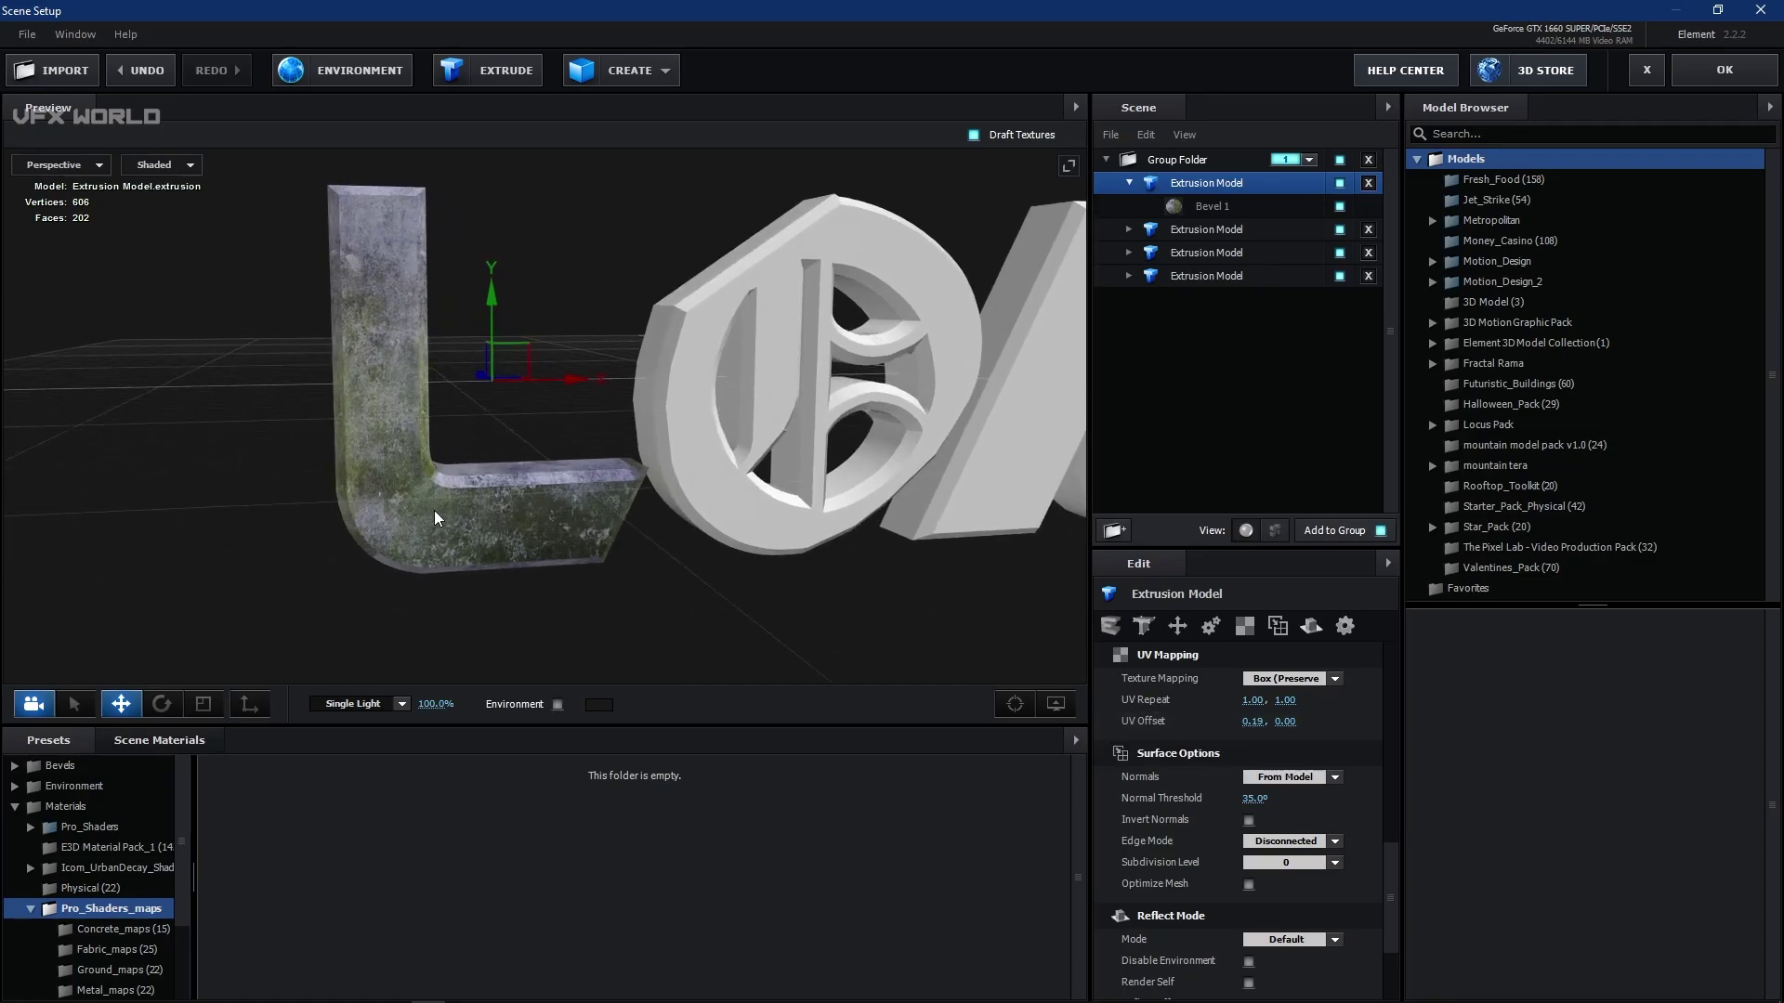
- Copy the L's Diffuse texture and paste it into its Glossiness, Reflectivity and Normal Bump channels
left_click(1220, 214)
right_click(1278, 674)
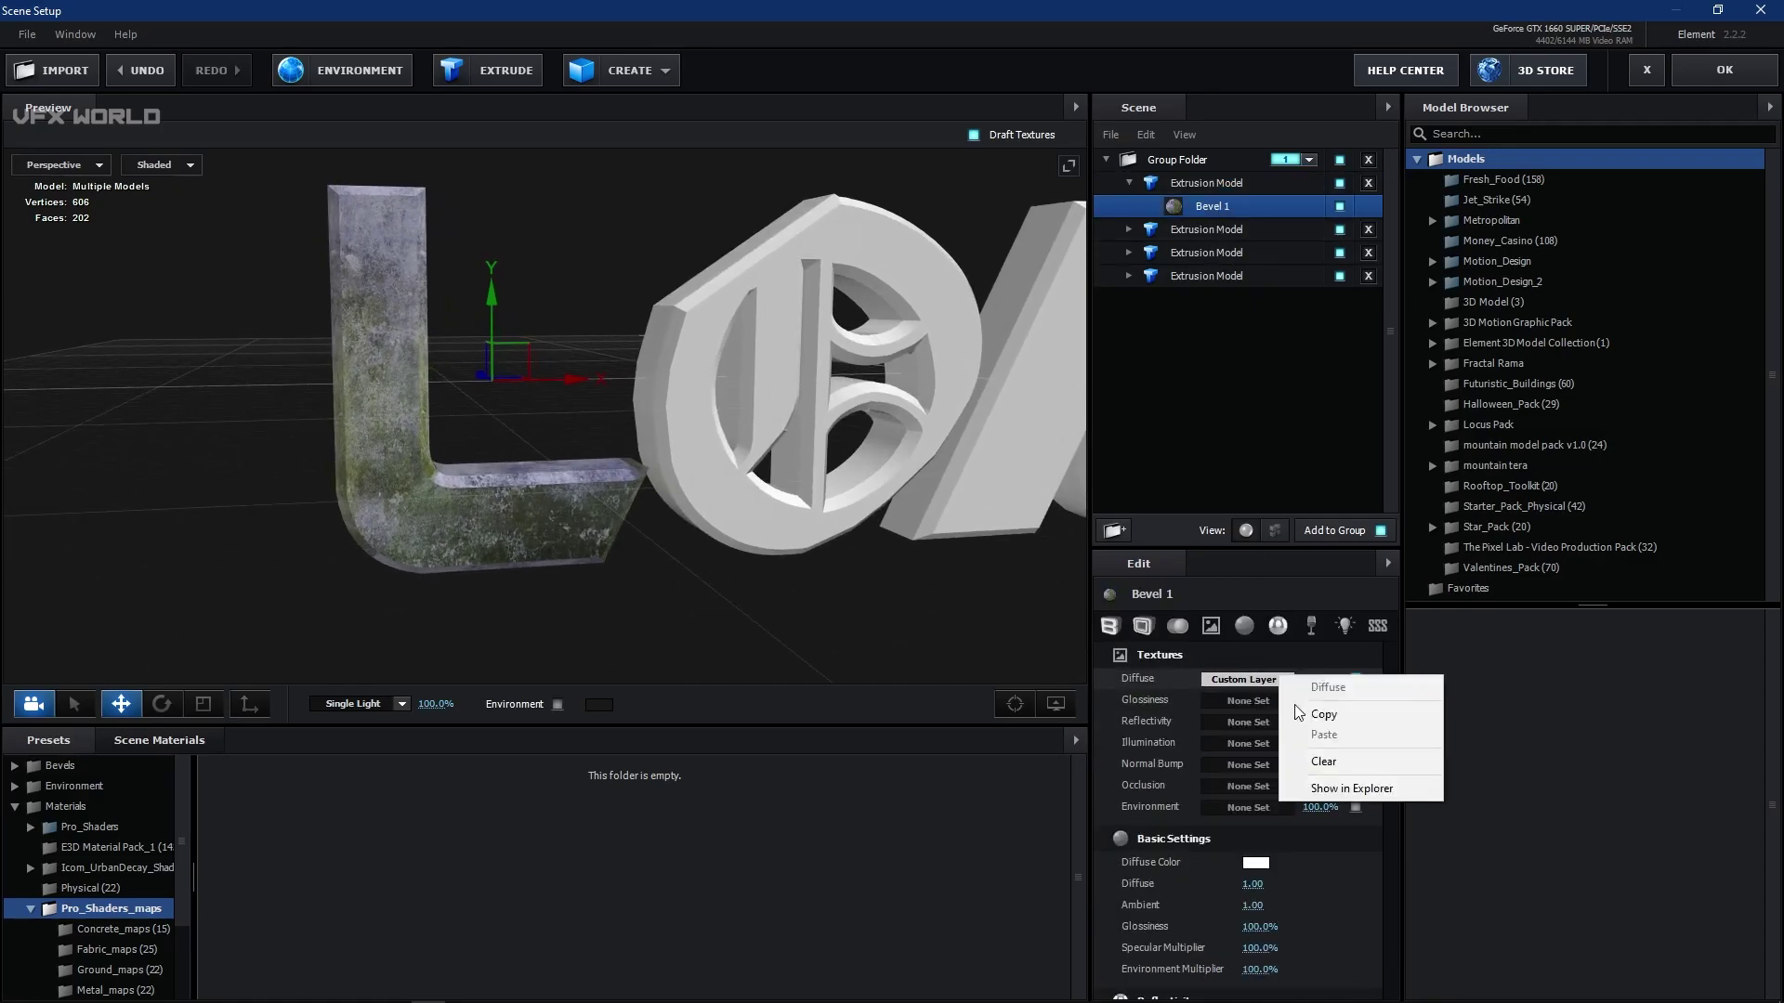
left_click(1301, 711)
right_click(1235, 704)
left_click(1271, 758)
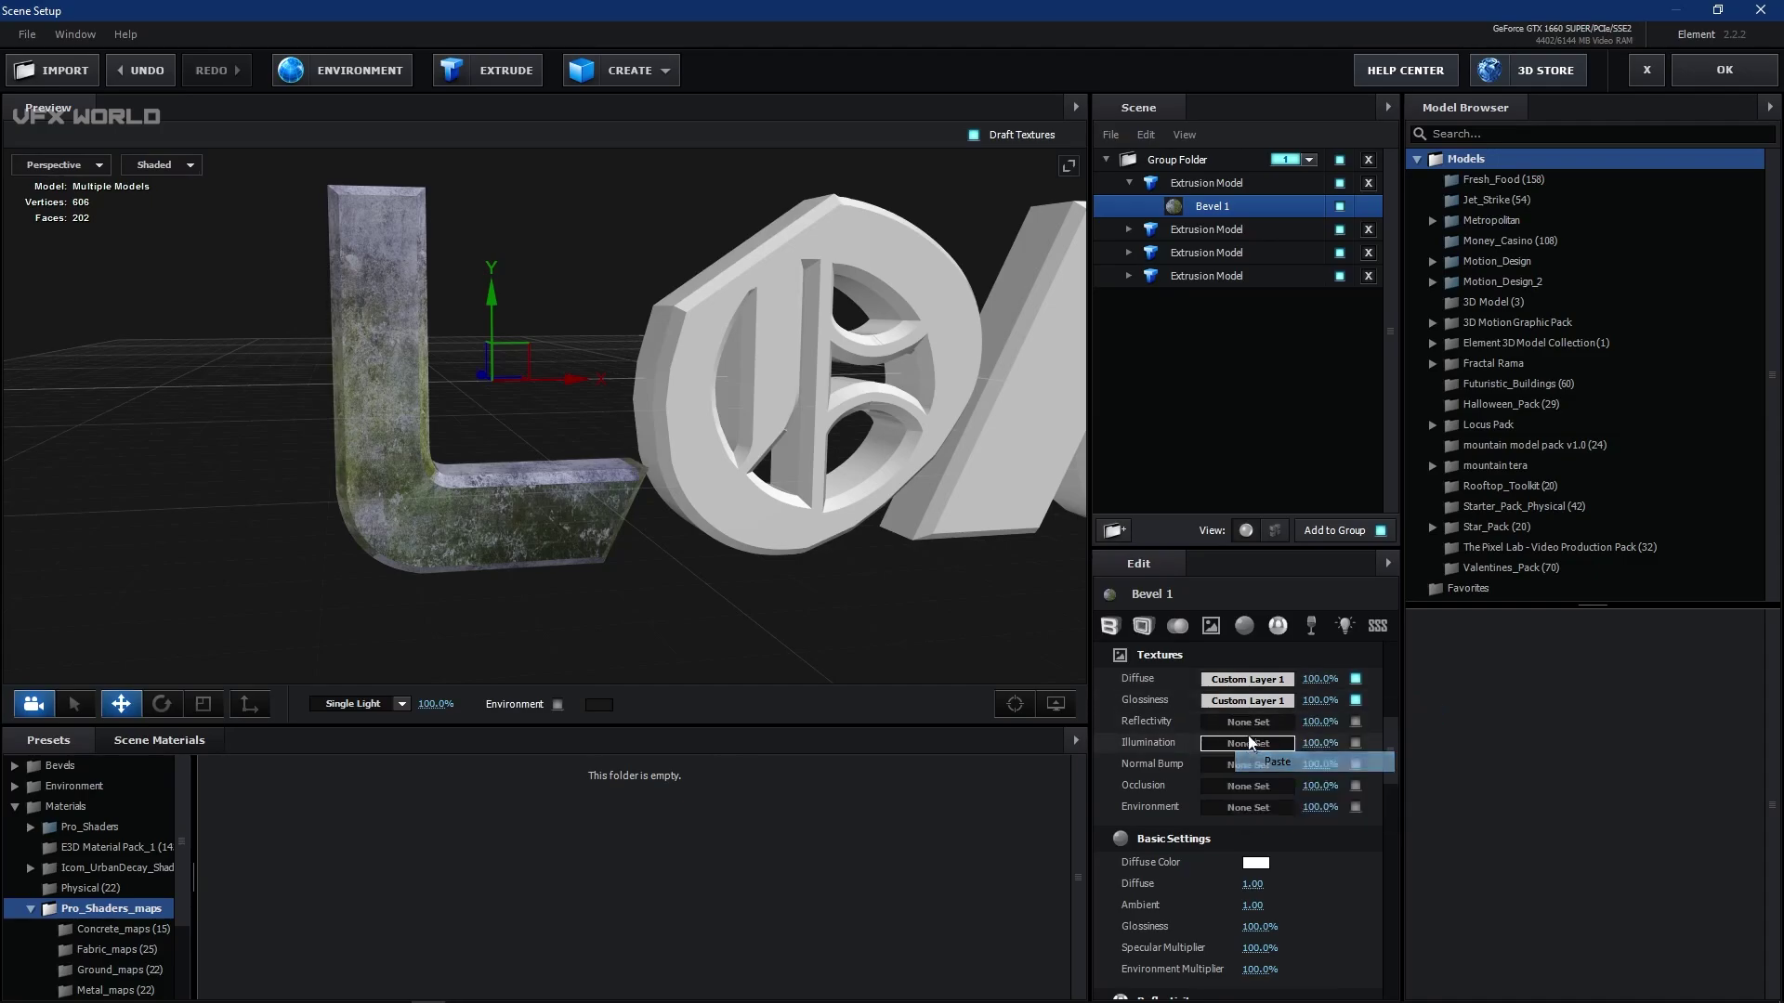
right_click(1245, 721)
left_click(1273, 778)
right_click(1243, 765)
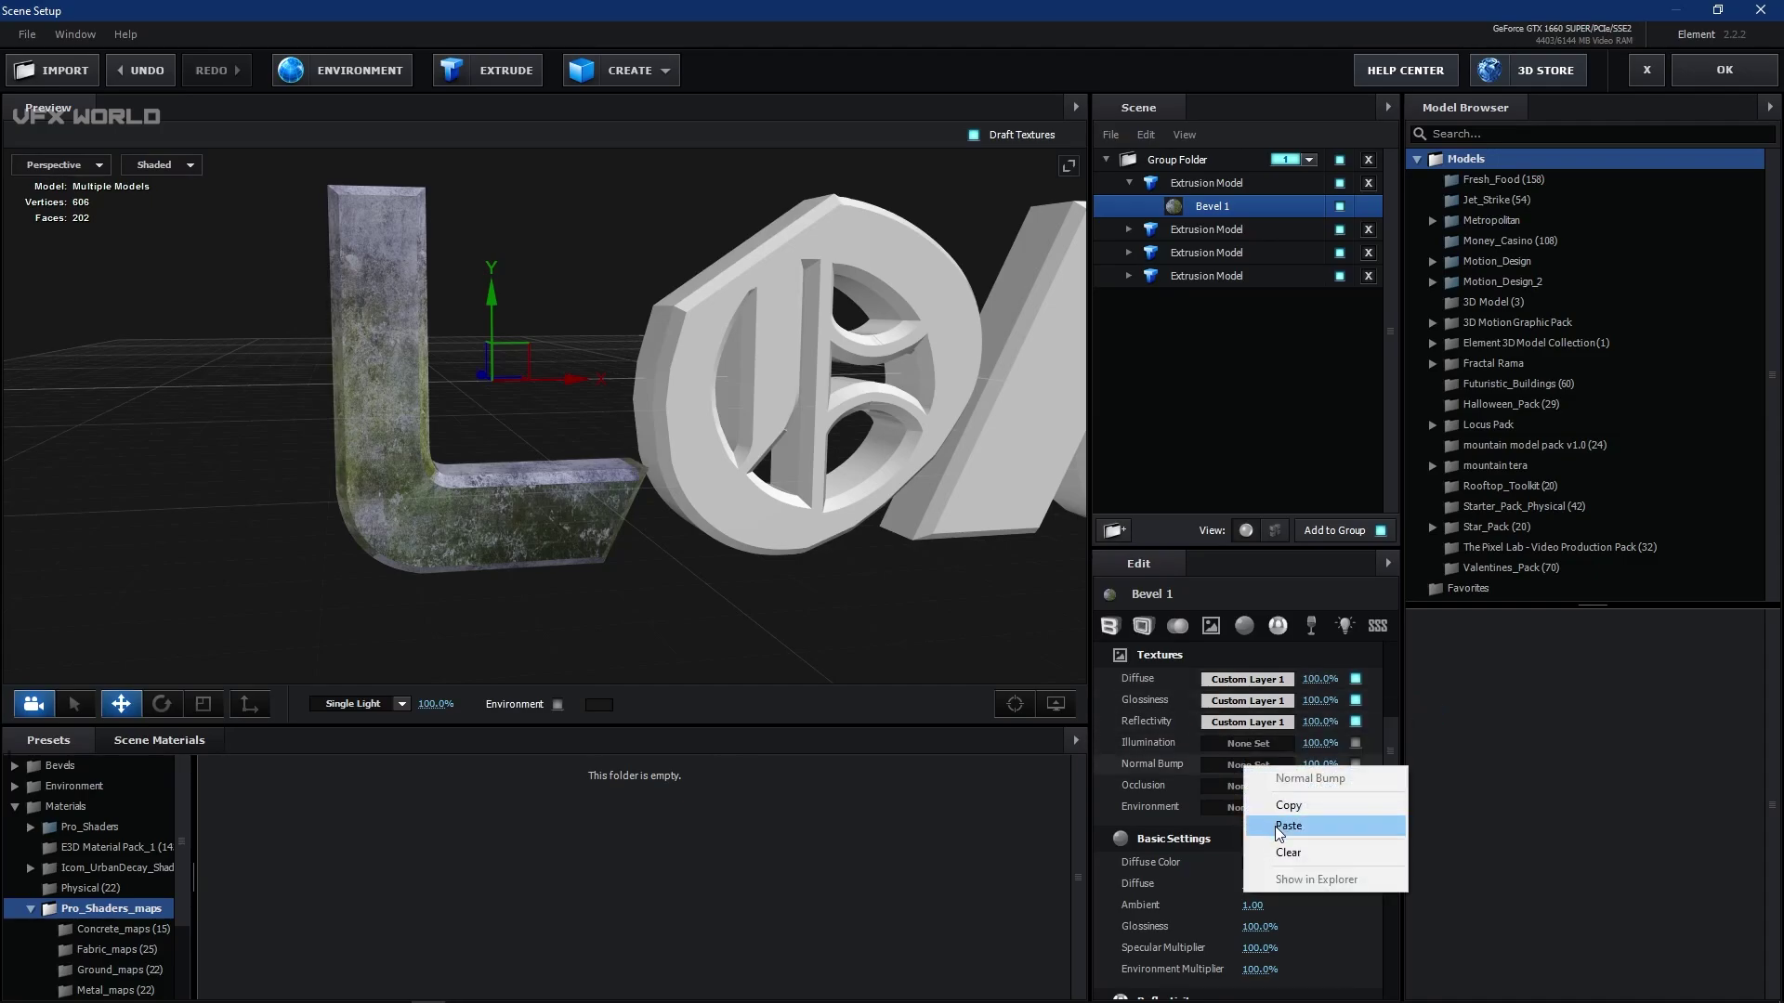
left_click(1274, 827)
- Enable Convert Bump for the L's Normal Bump texture
scroll(476, 533, "up", 3)
scroll(475, 533, "up", 3)
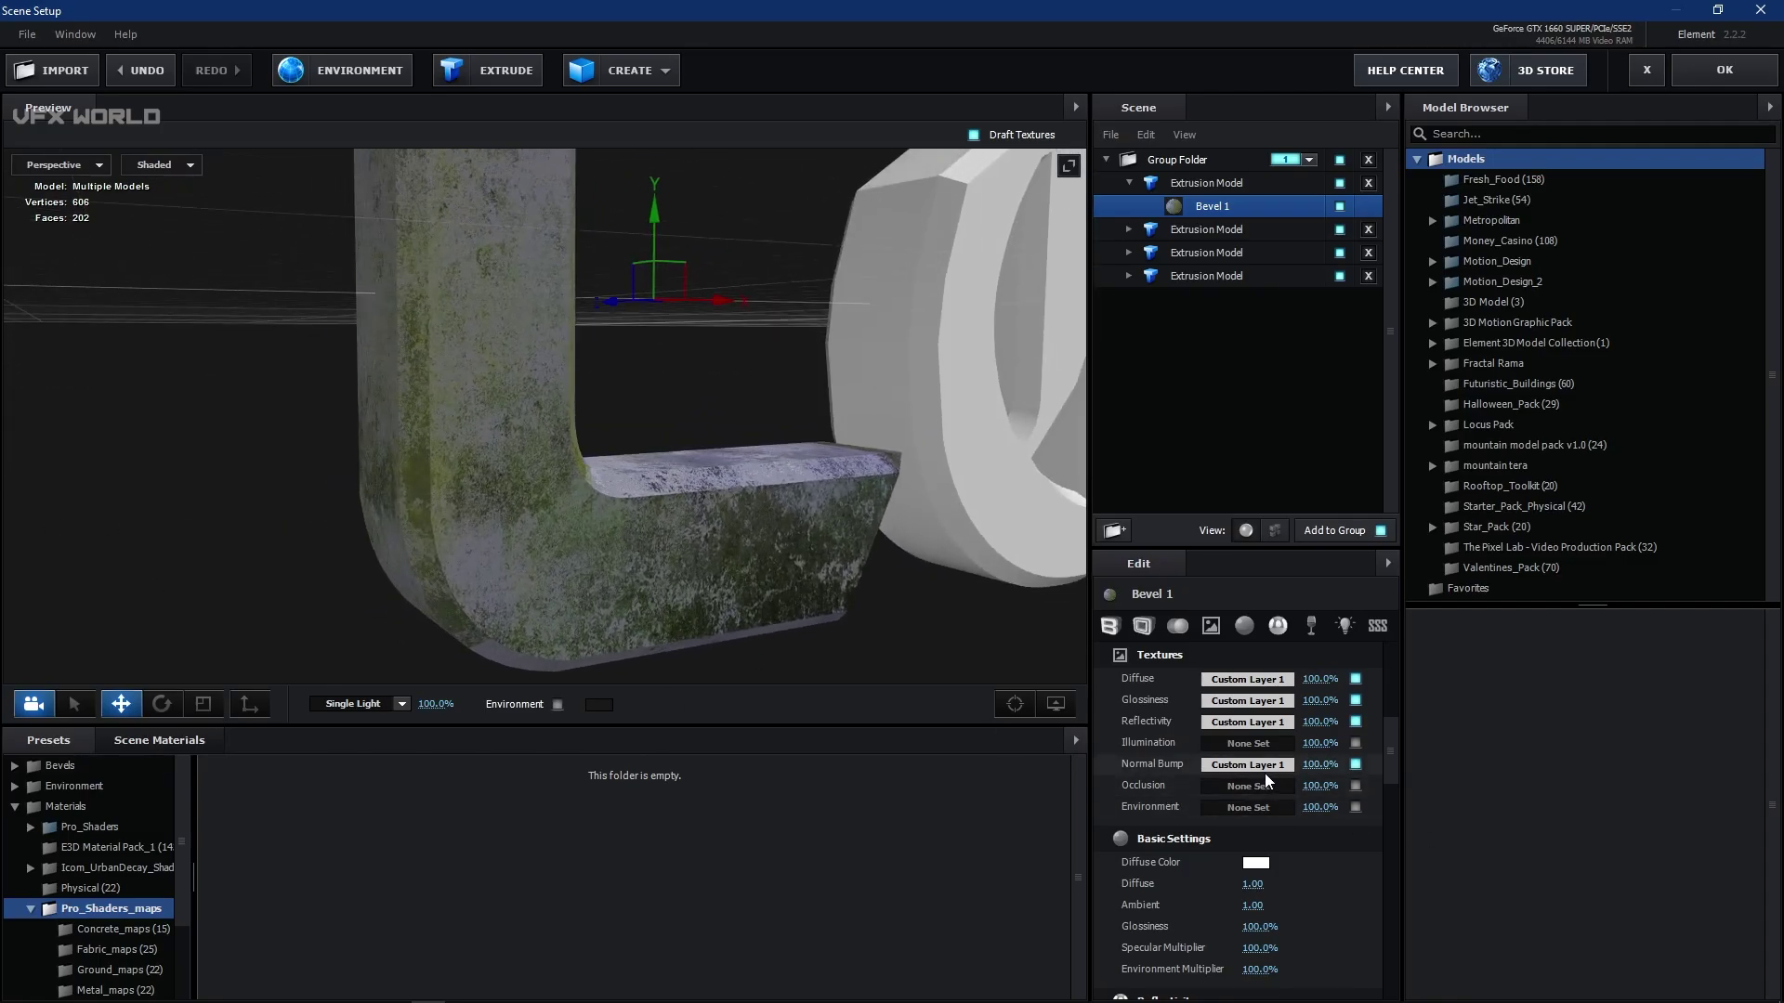
left_click(1262, 769)
left_click(1124, 750)
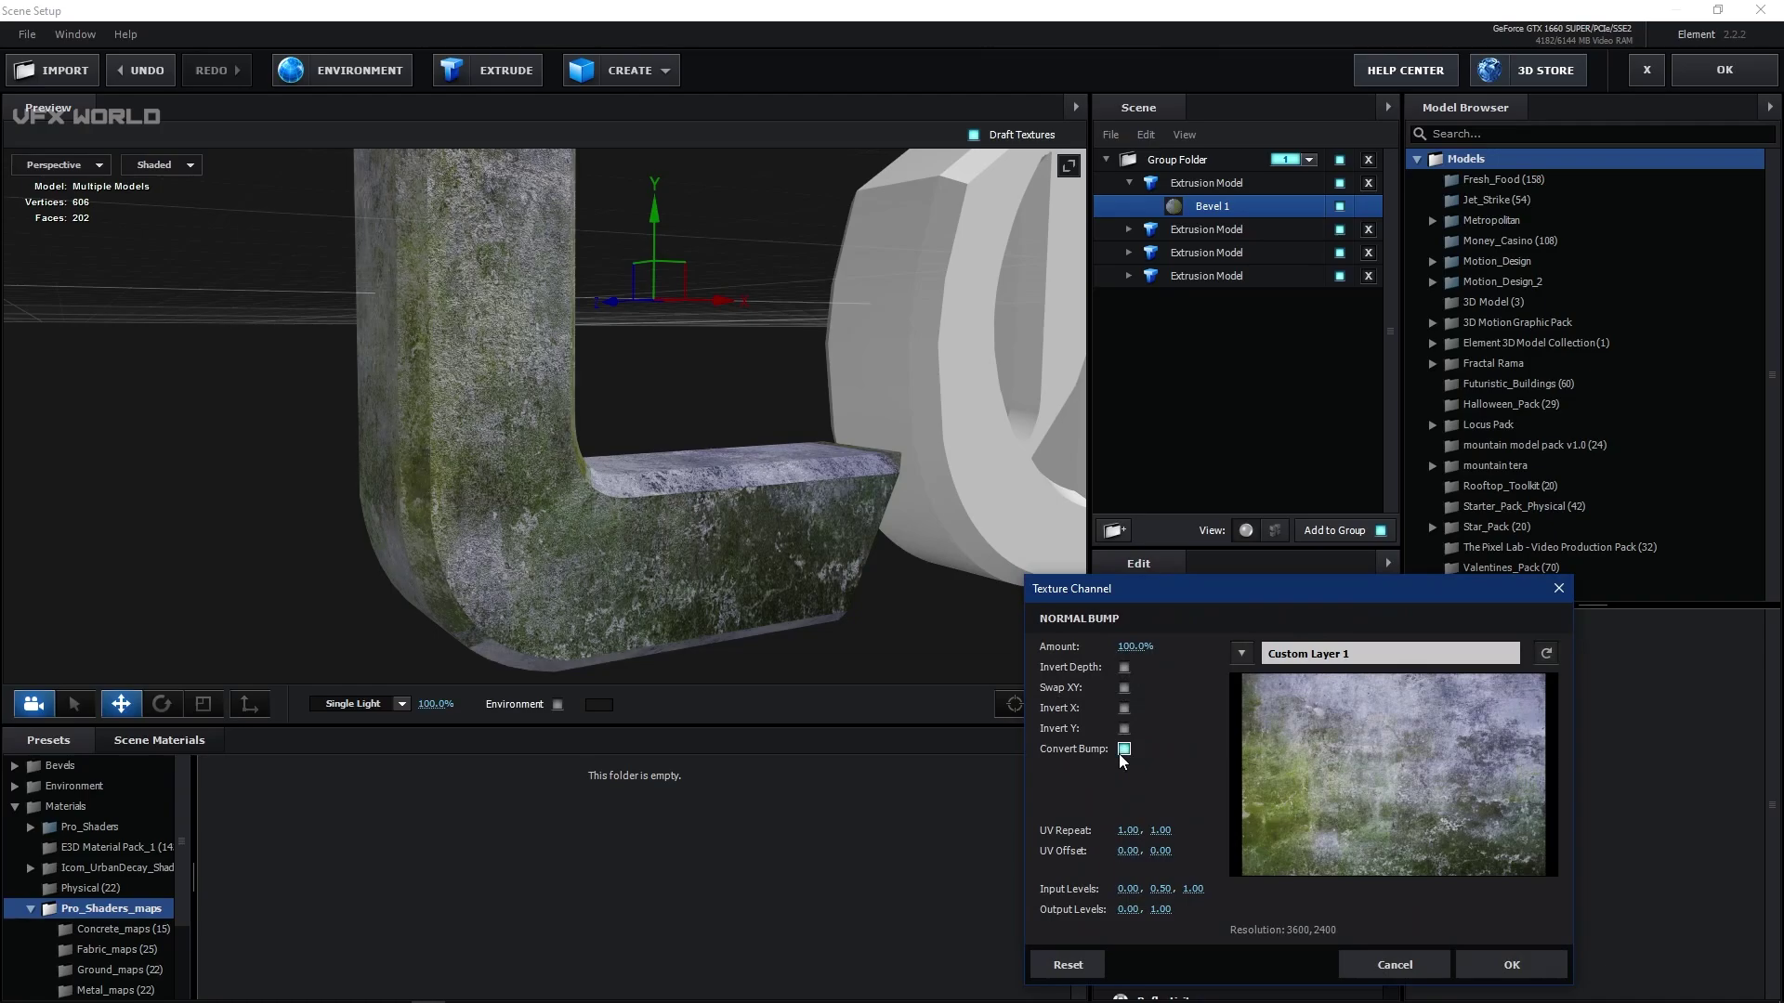
left_click(1509, 968)
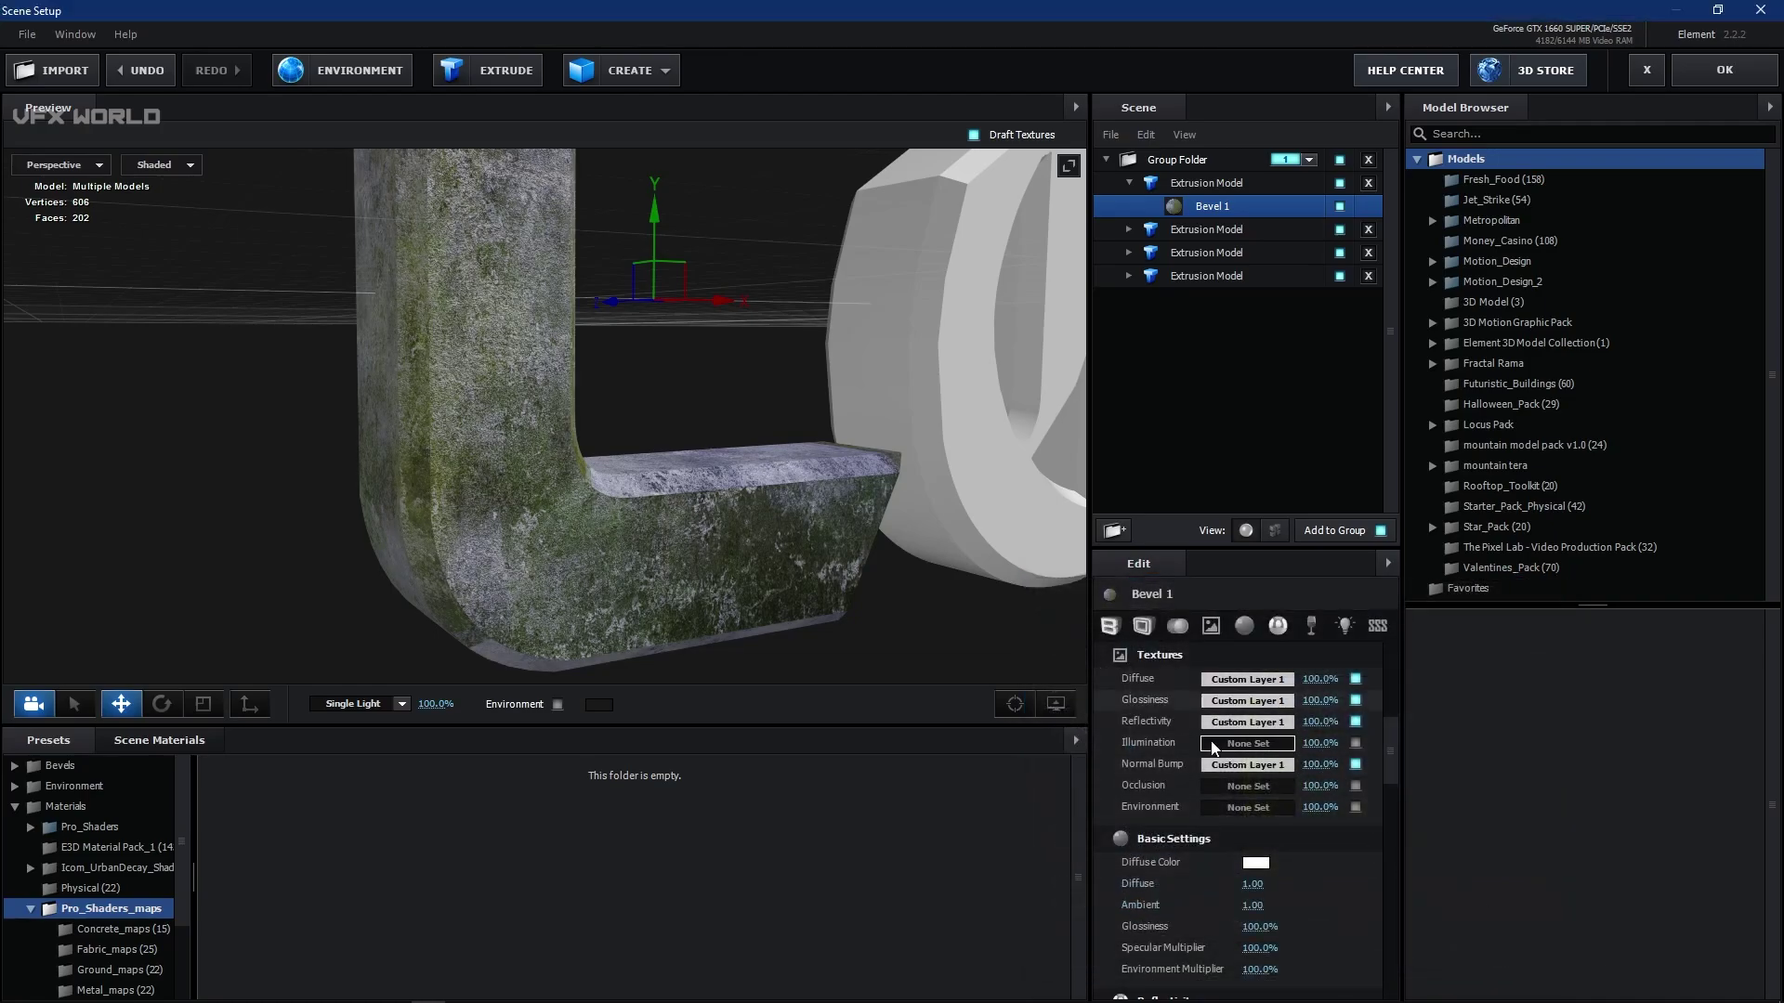
- Adjust the input levels of the L's Glossiness texture to a midpoint of 0.47 and a white point of 0.89
scroll(1175, 792, "down", 3)
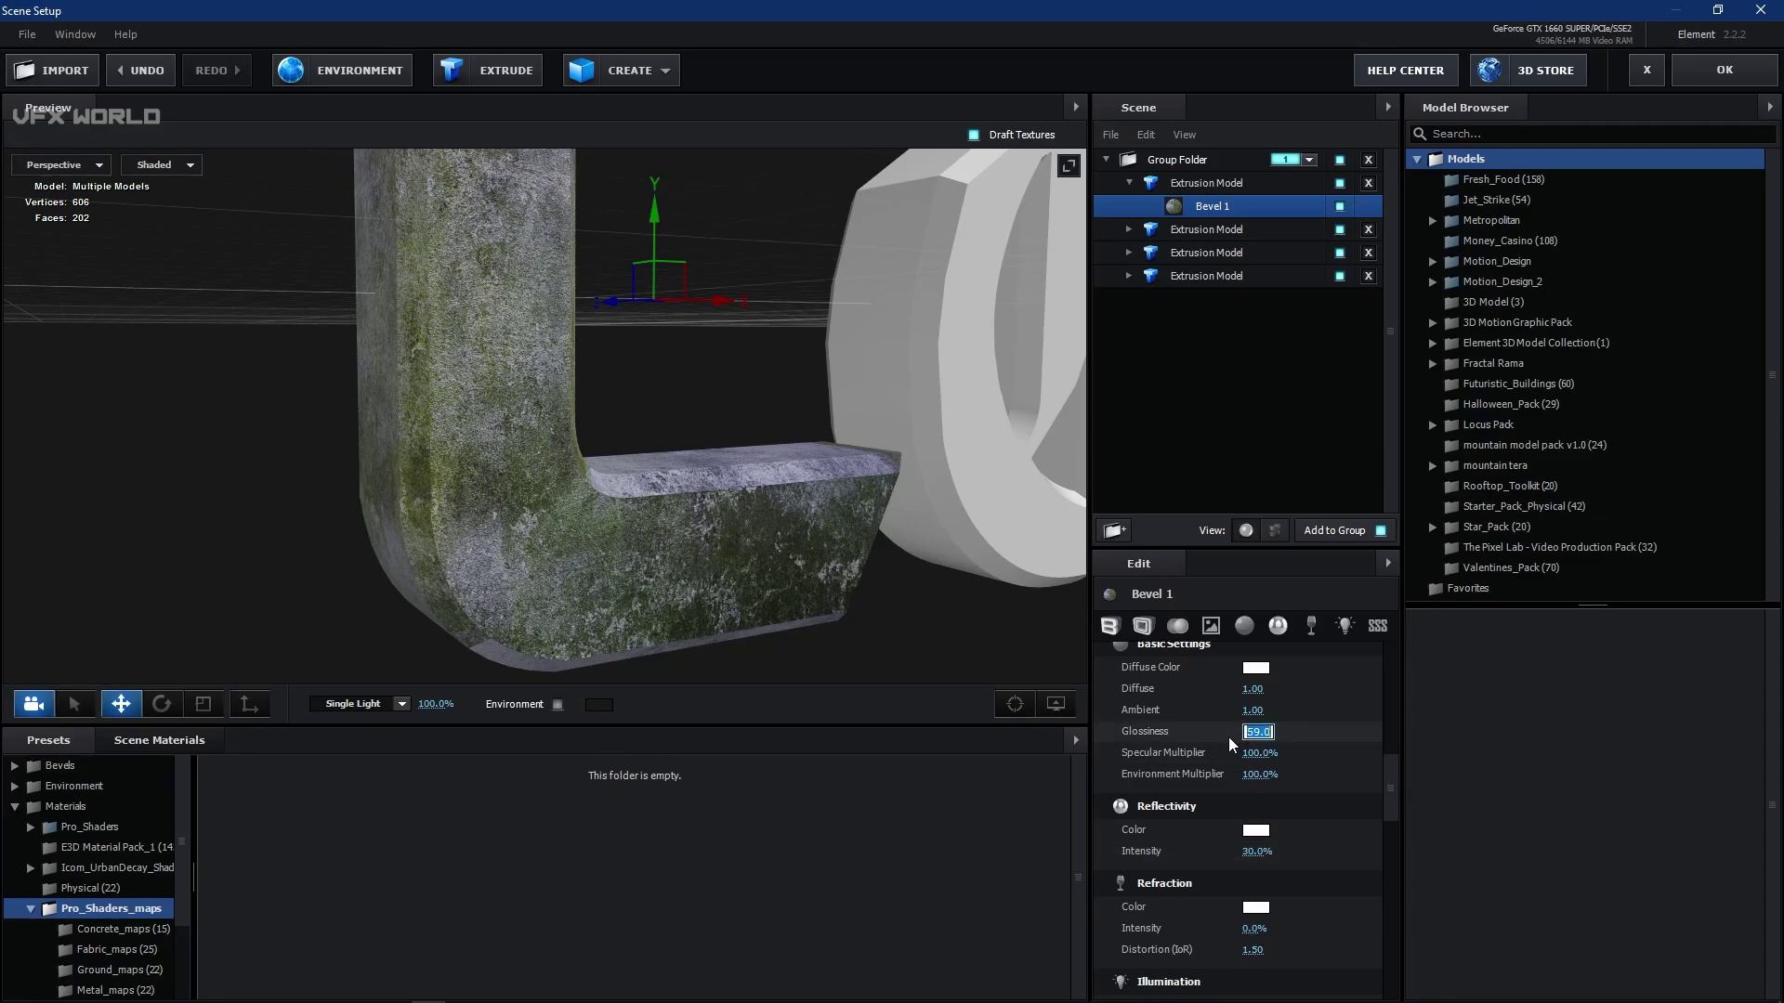
scroll(1214, 836, "up", 5)
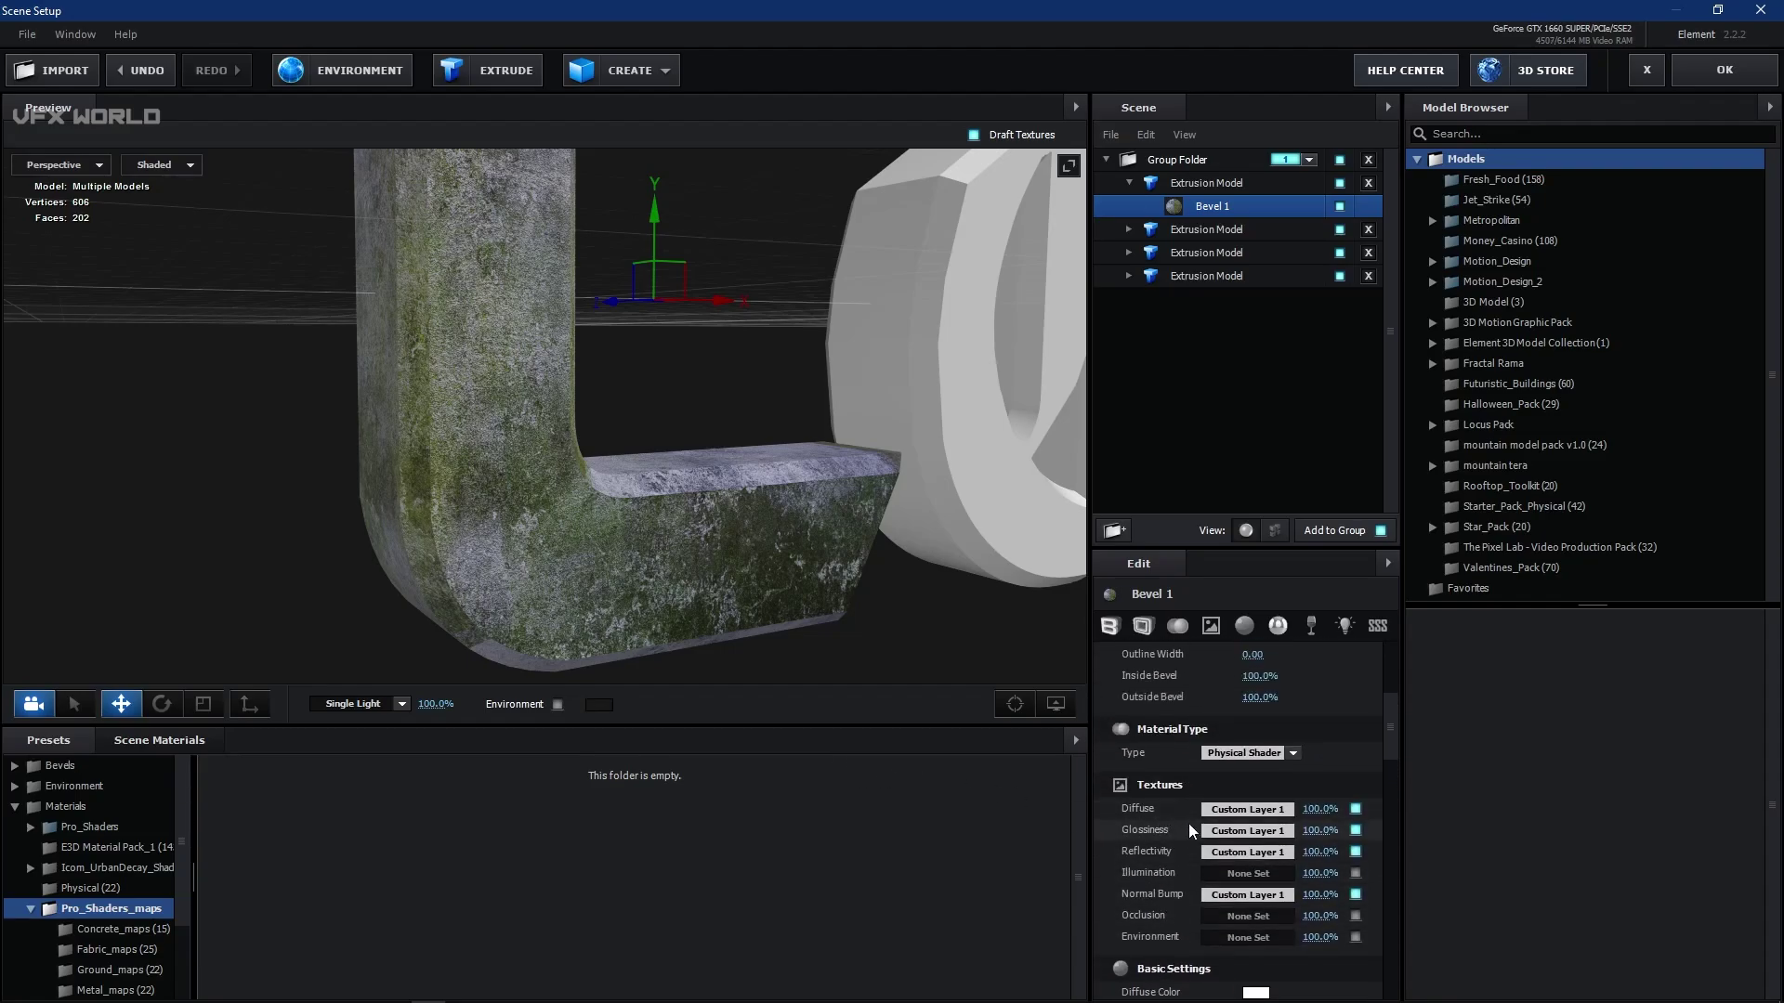
left_click(1215, 836)
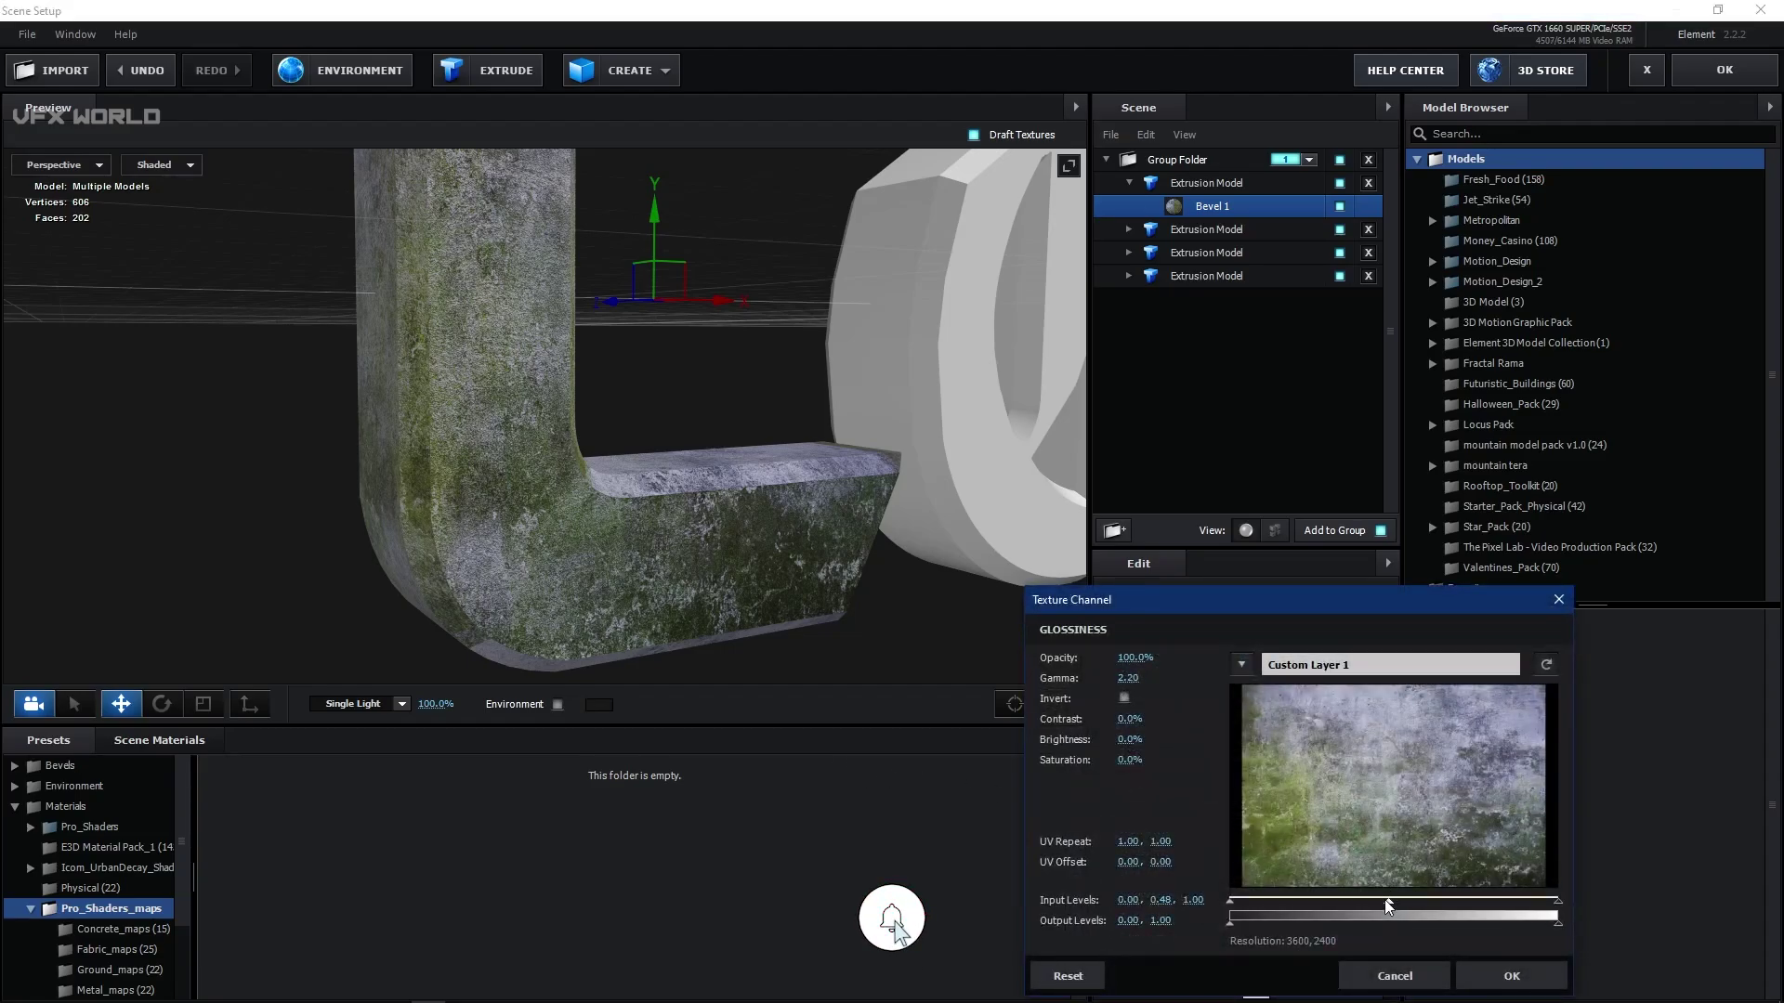
left_click_drag(1558, 901, 1524, 914)
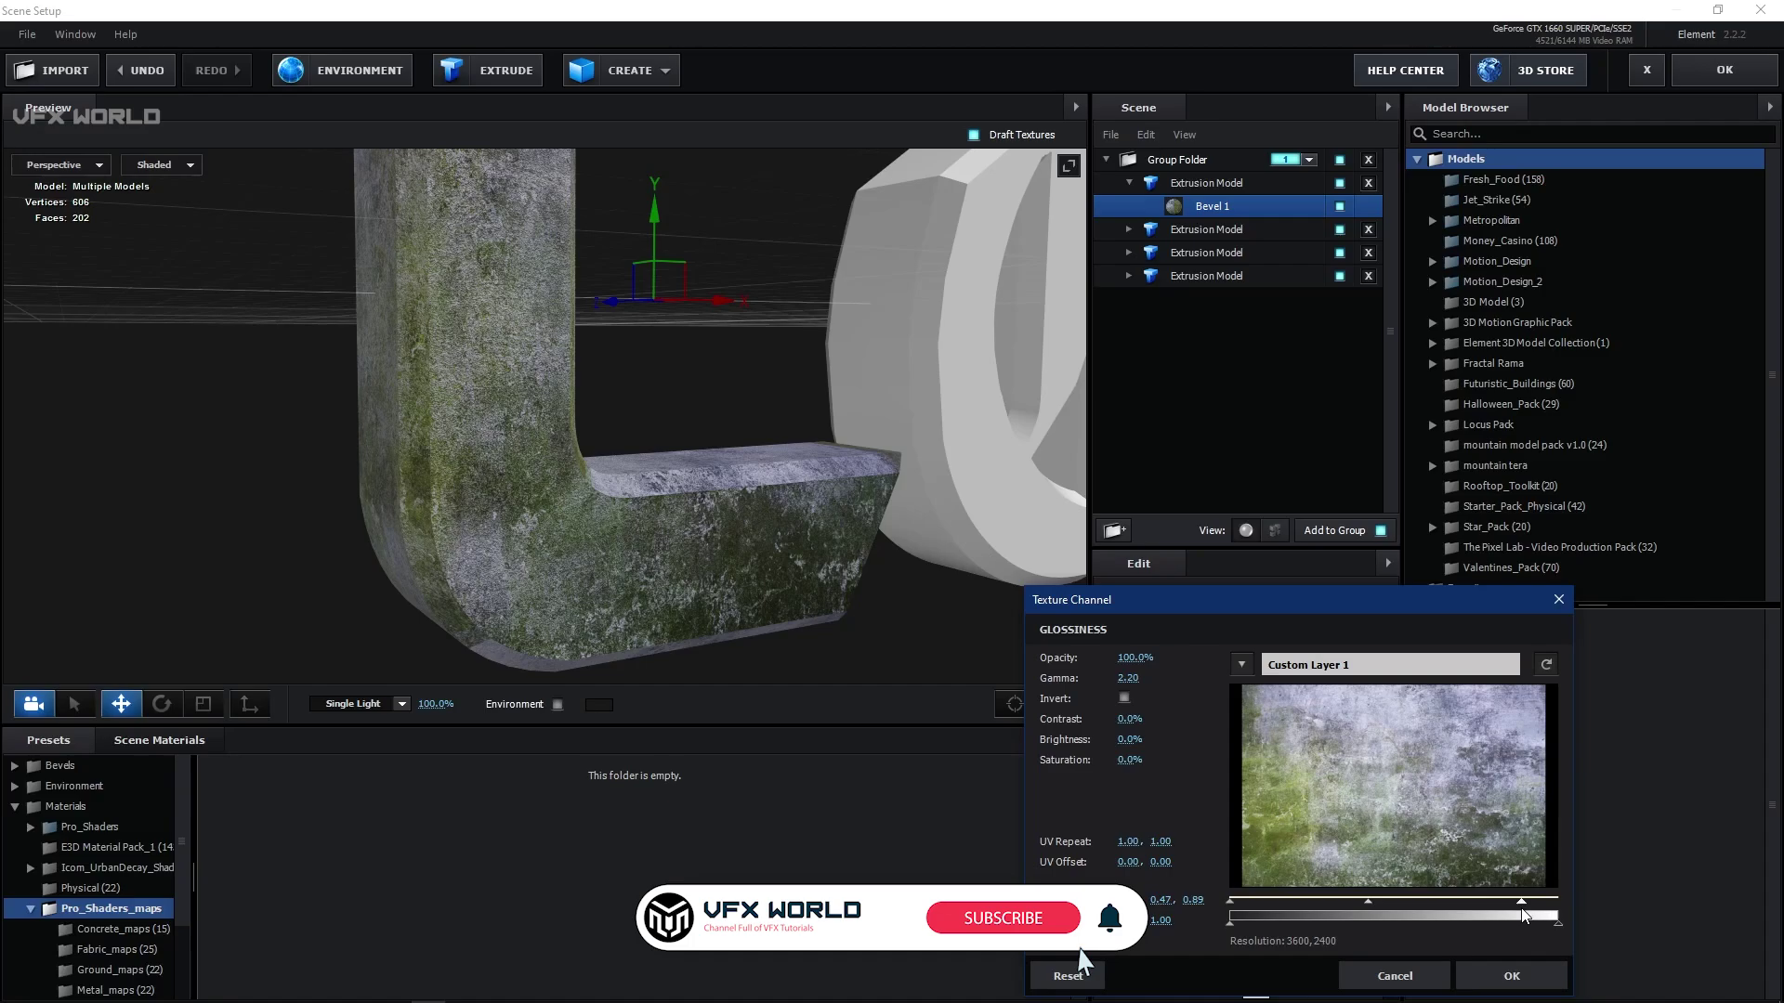
left_click(1511, 976)
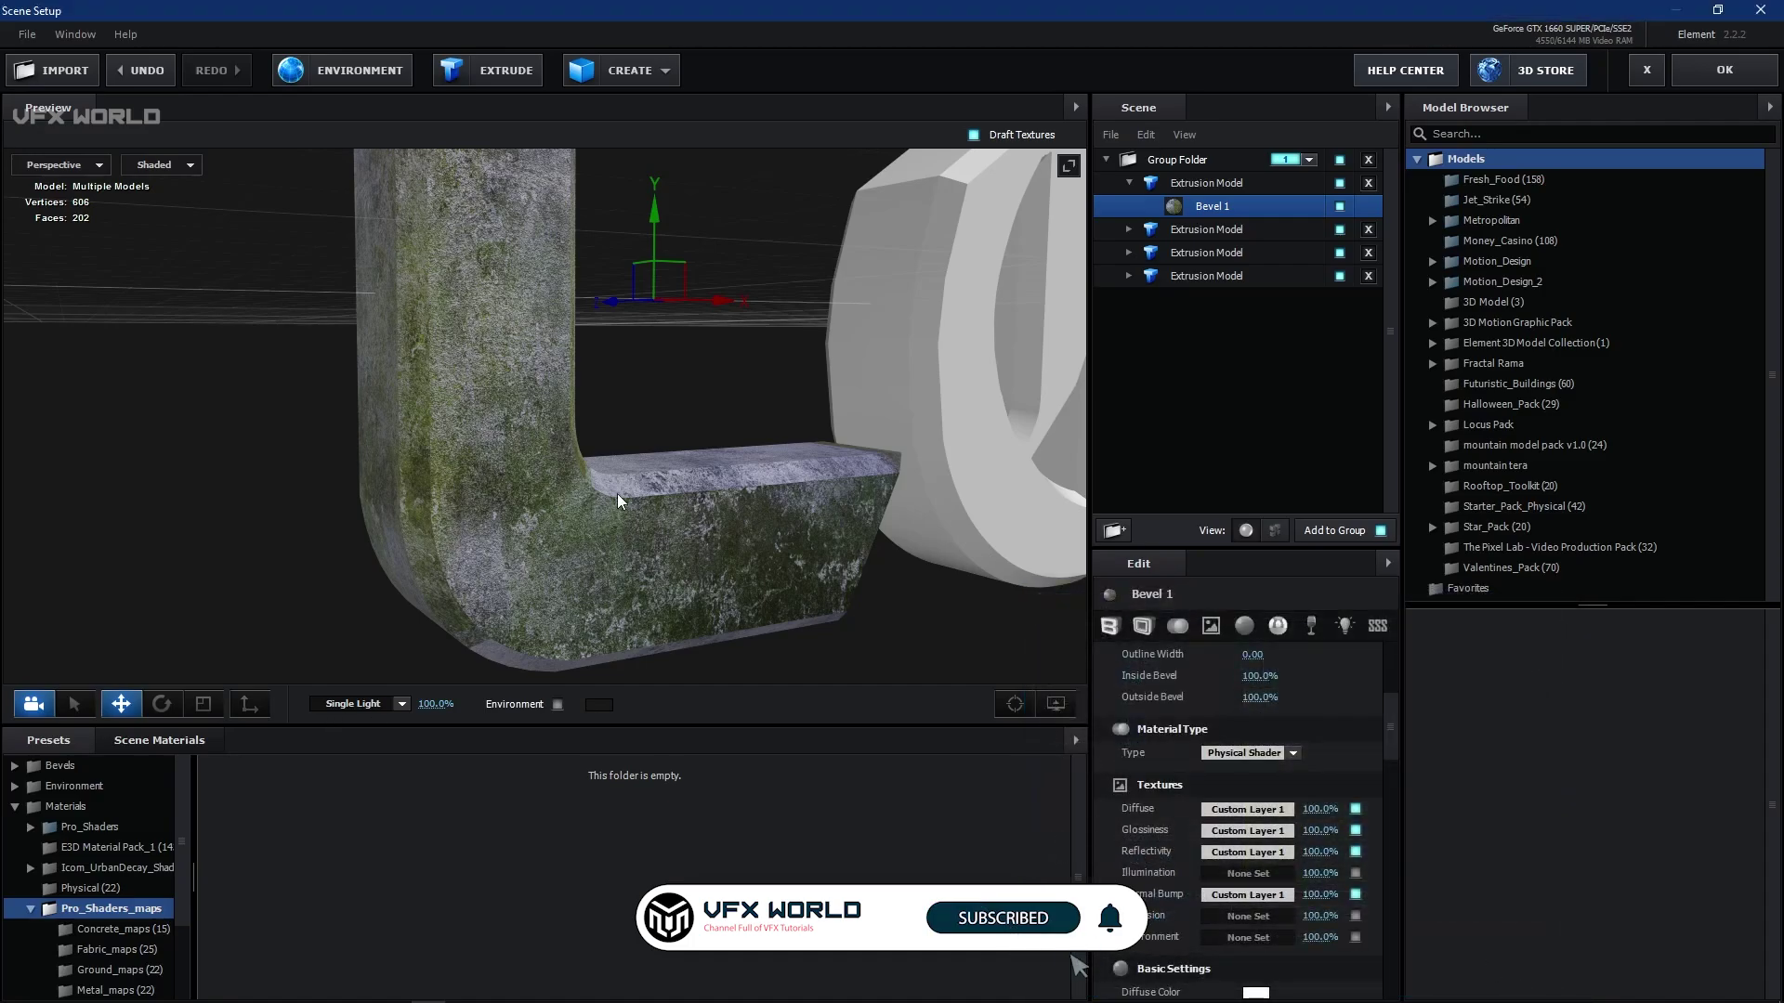
- Show the environment in the preview and load the studio020 HDR map from the hdri2 presets
scroll(617, 493, "down", 5)
left_click_drag(682, 494, 745, 478)
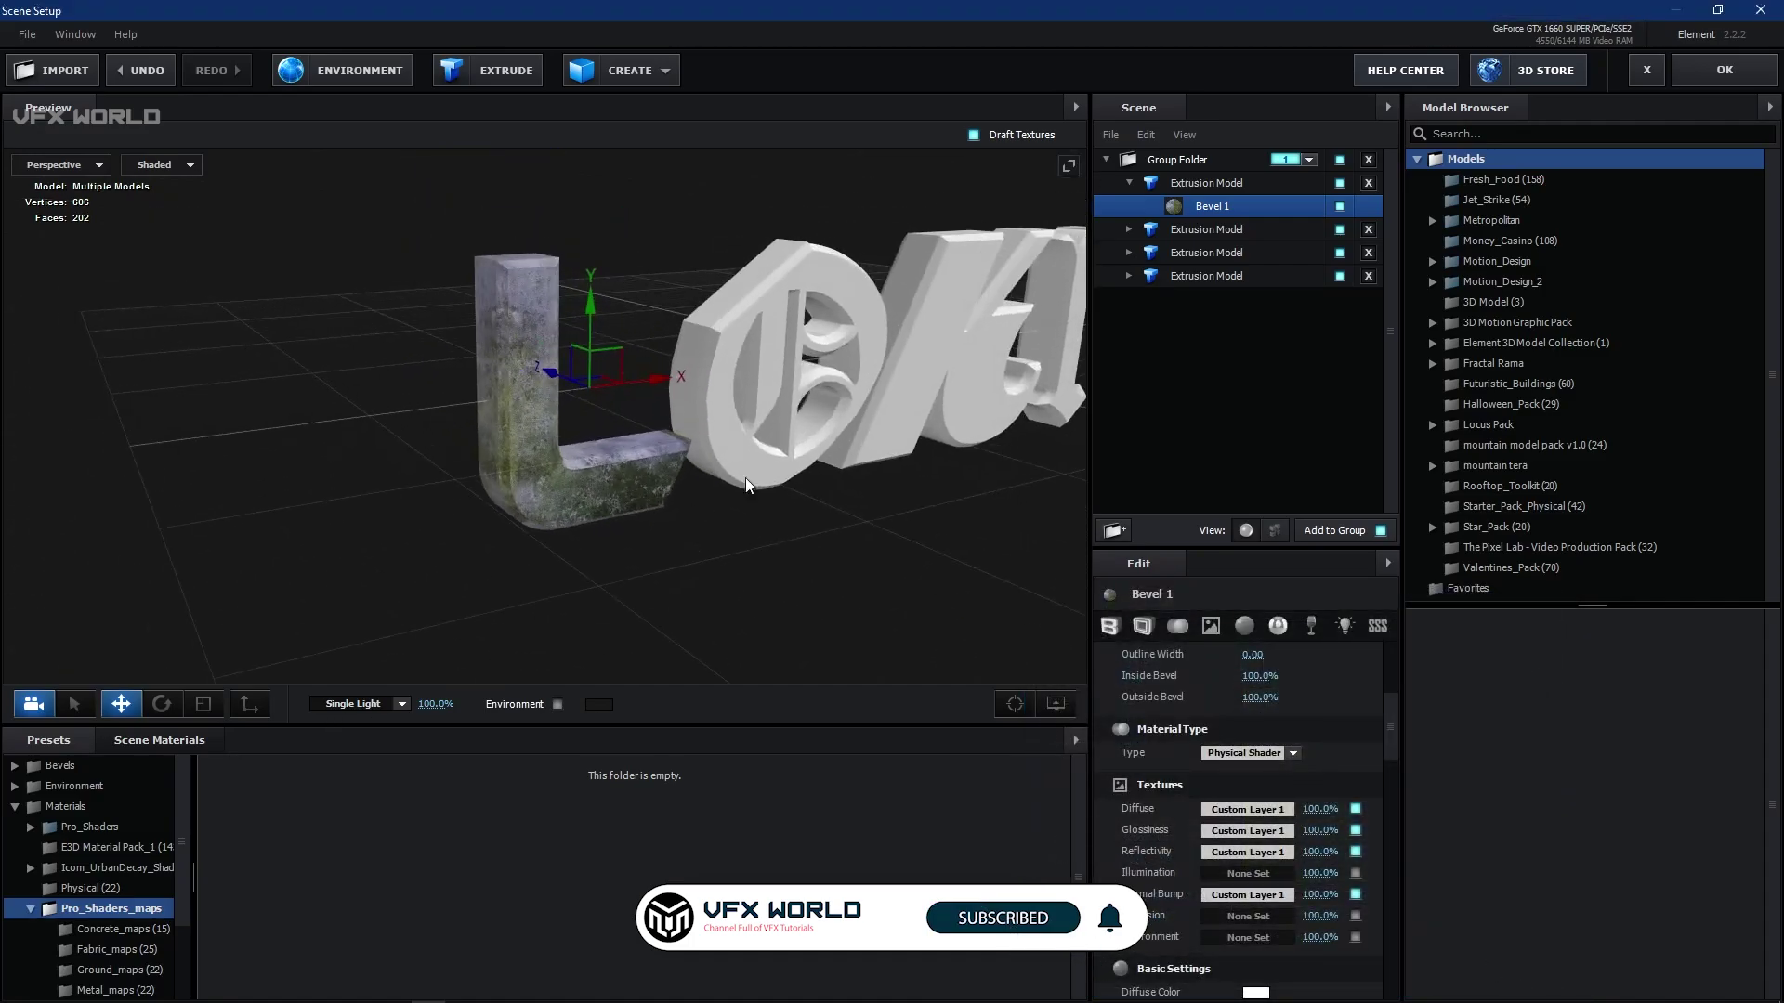
left_click(558, 703)
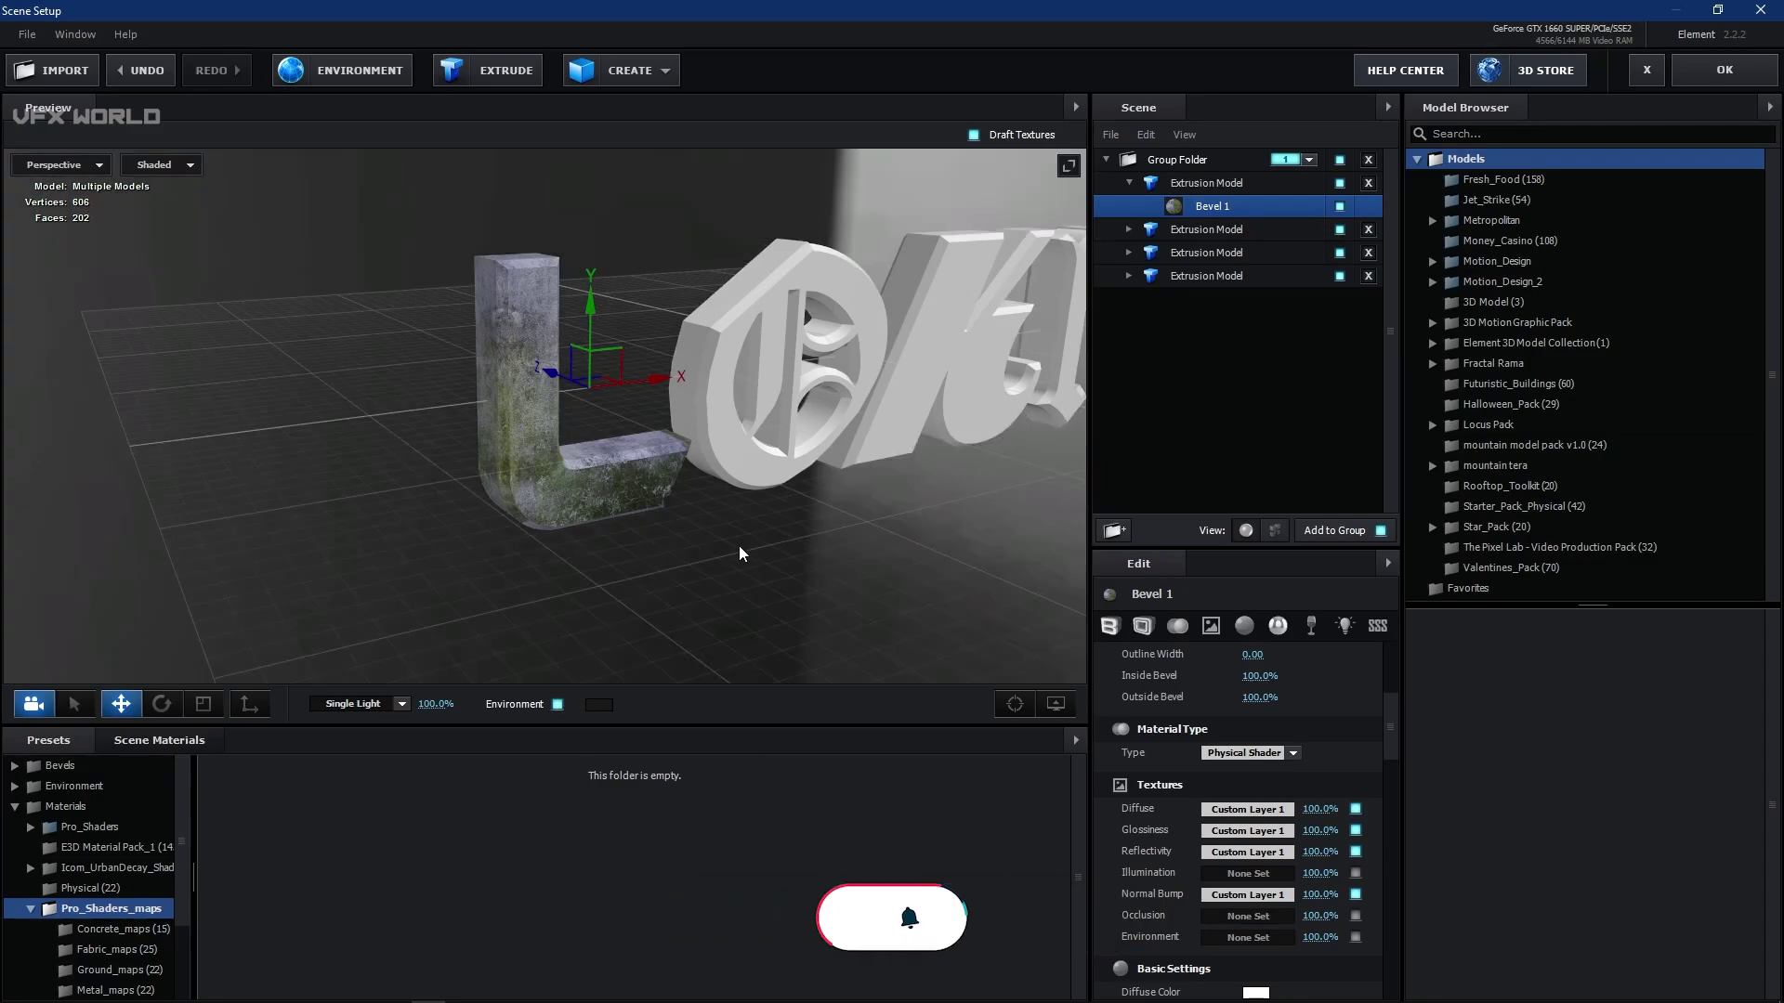
left_click(87, 830)
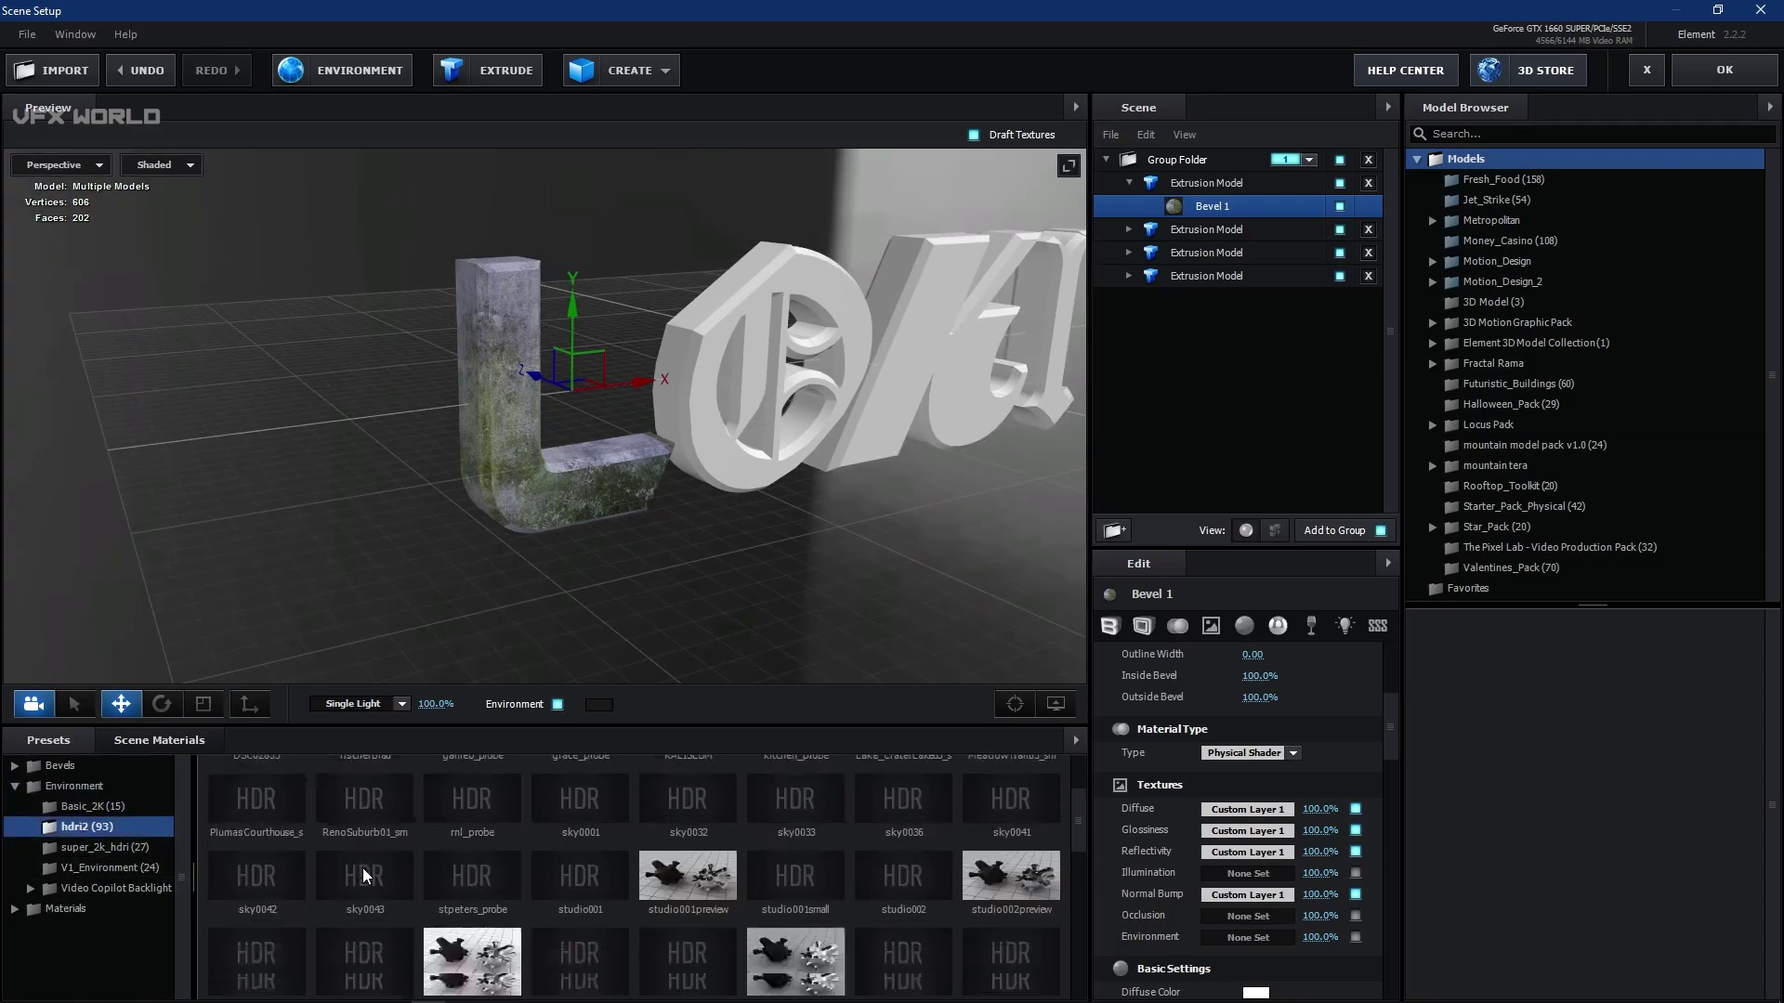
scroll(312, 900, "down", 3)
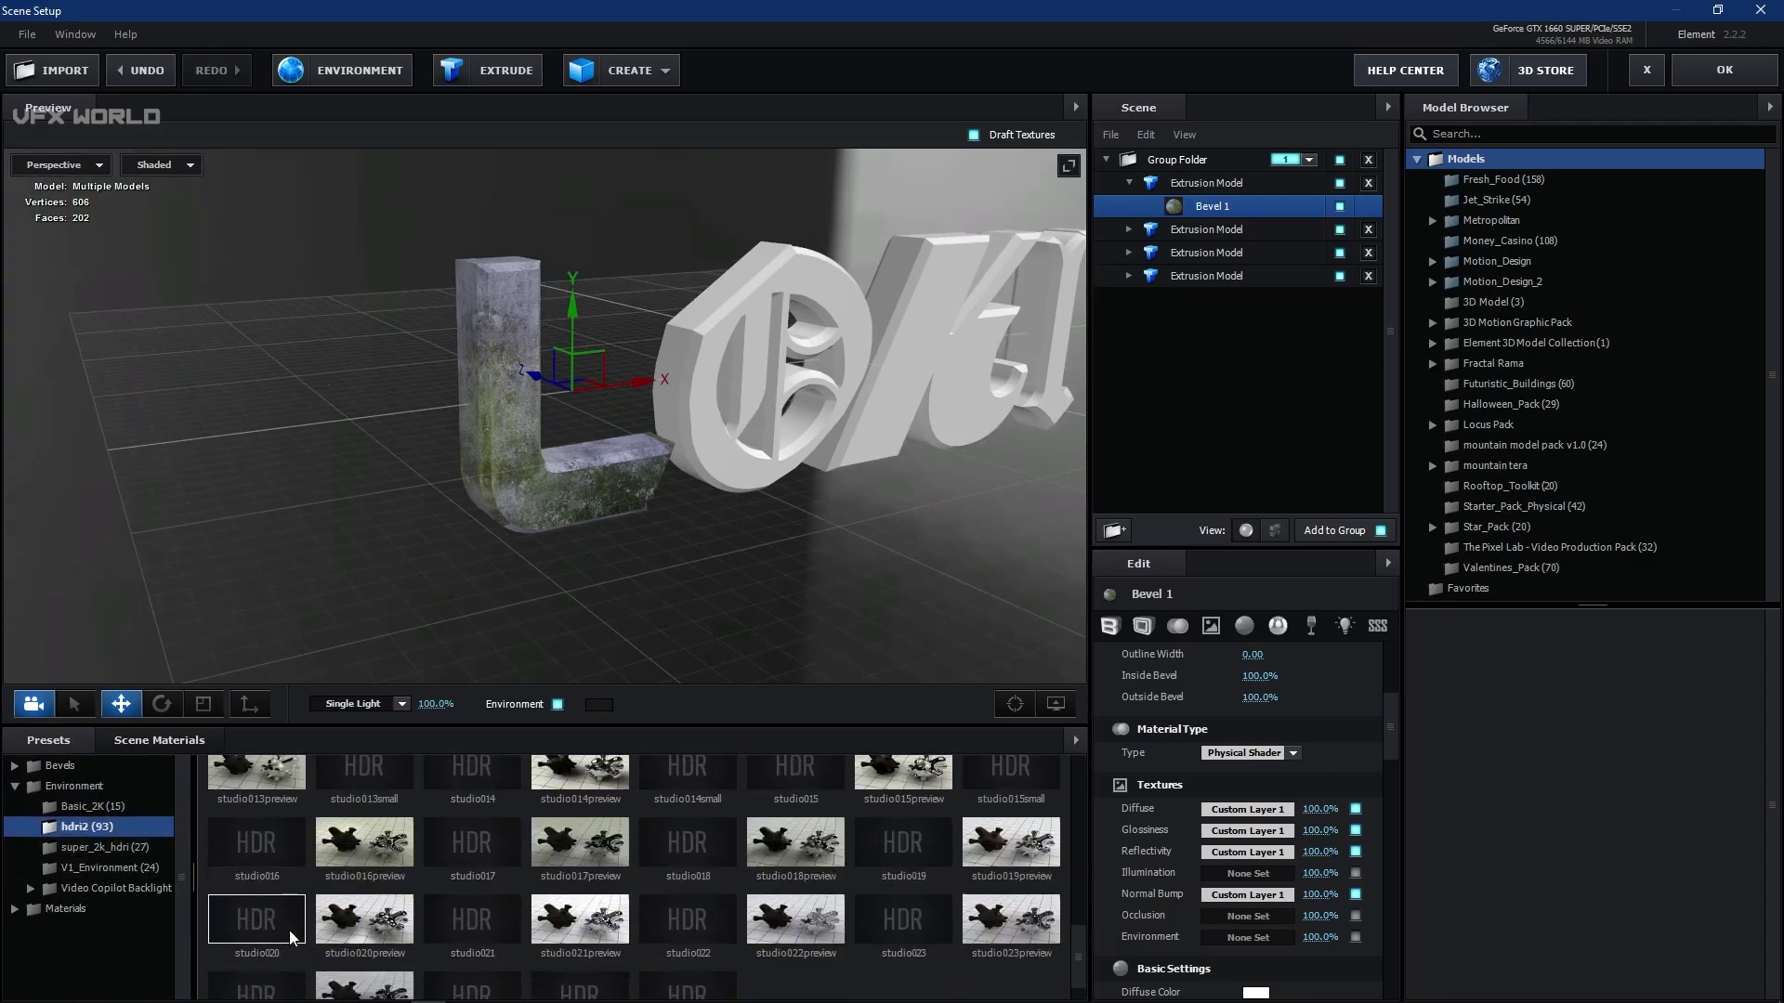
left_click(289, 889)
left_click_drag(558, 520, 609, 457)
scroll(522, 278, "up", 3)
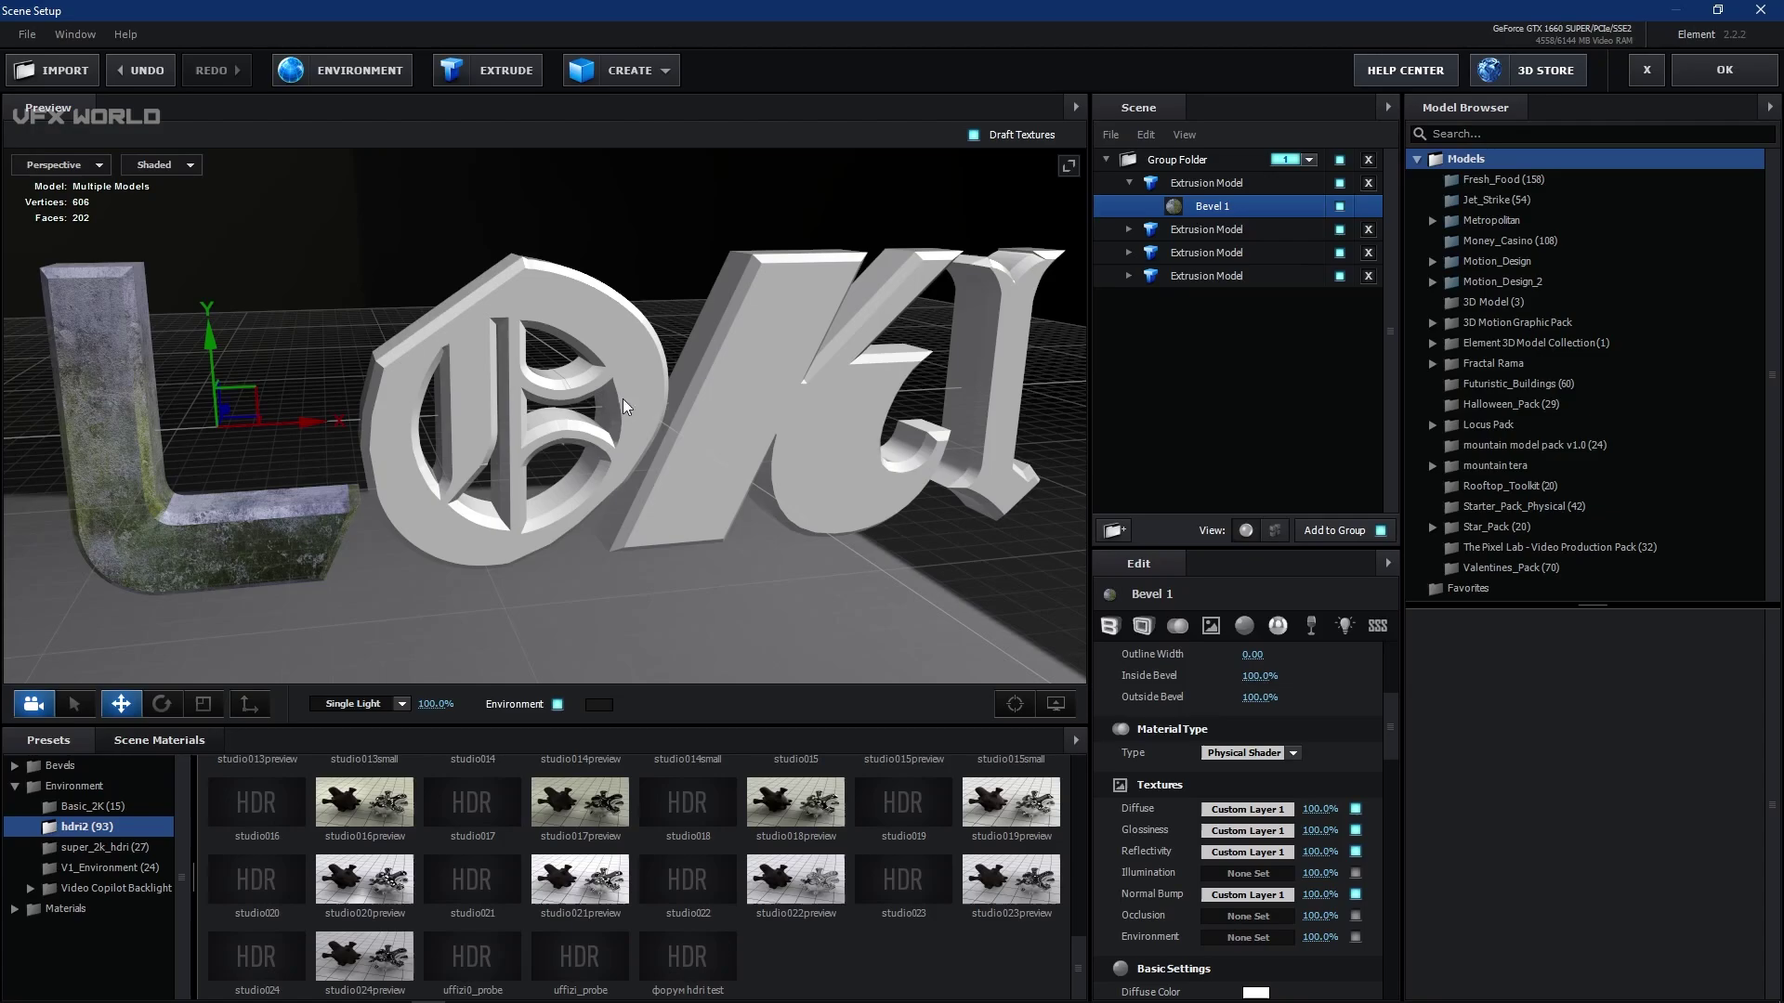
- Apply the Gold Scratcher material from the E3D Material Pack_1 presets to the O model
left_click(1128, 182)
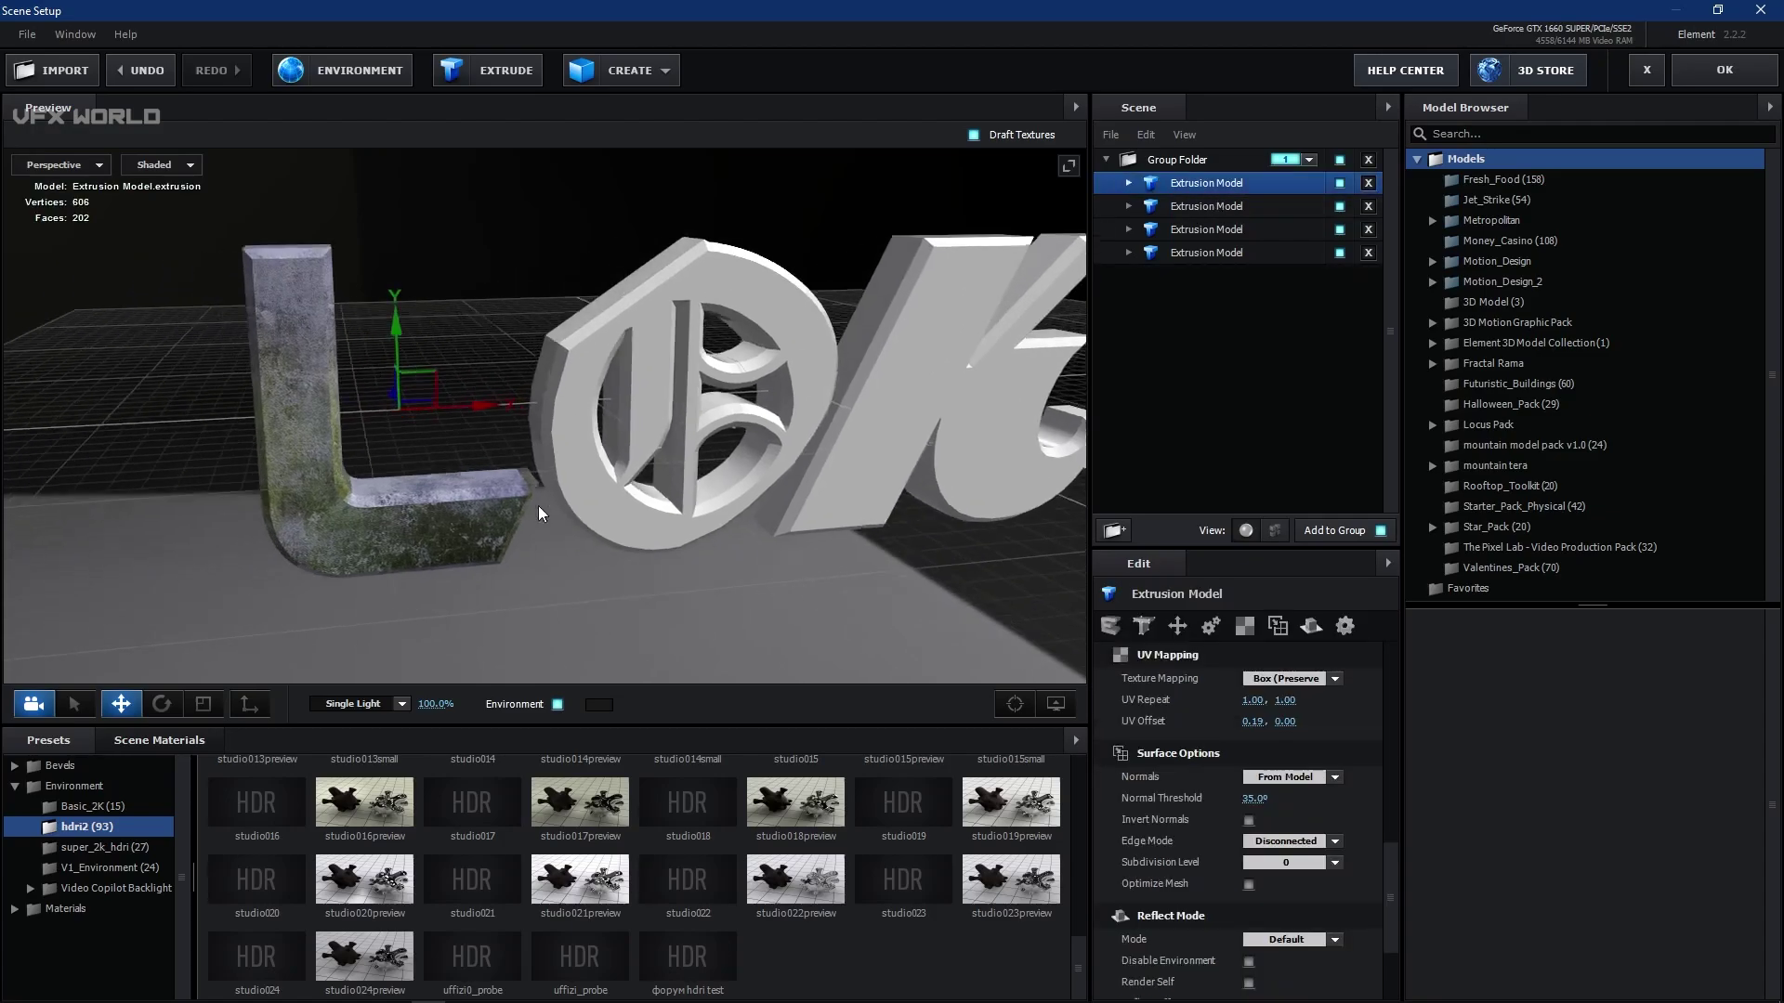
left_click(1207, 206)
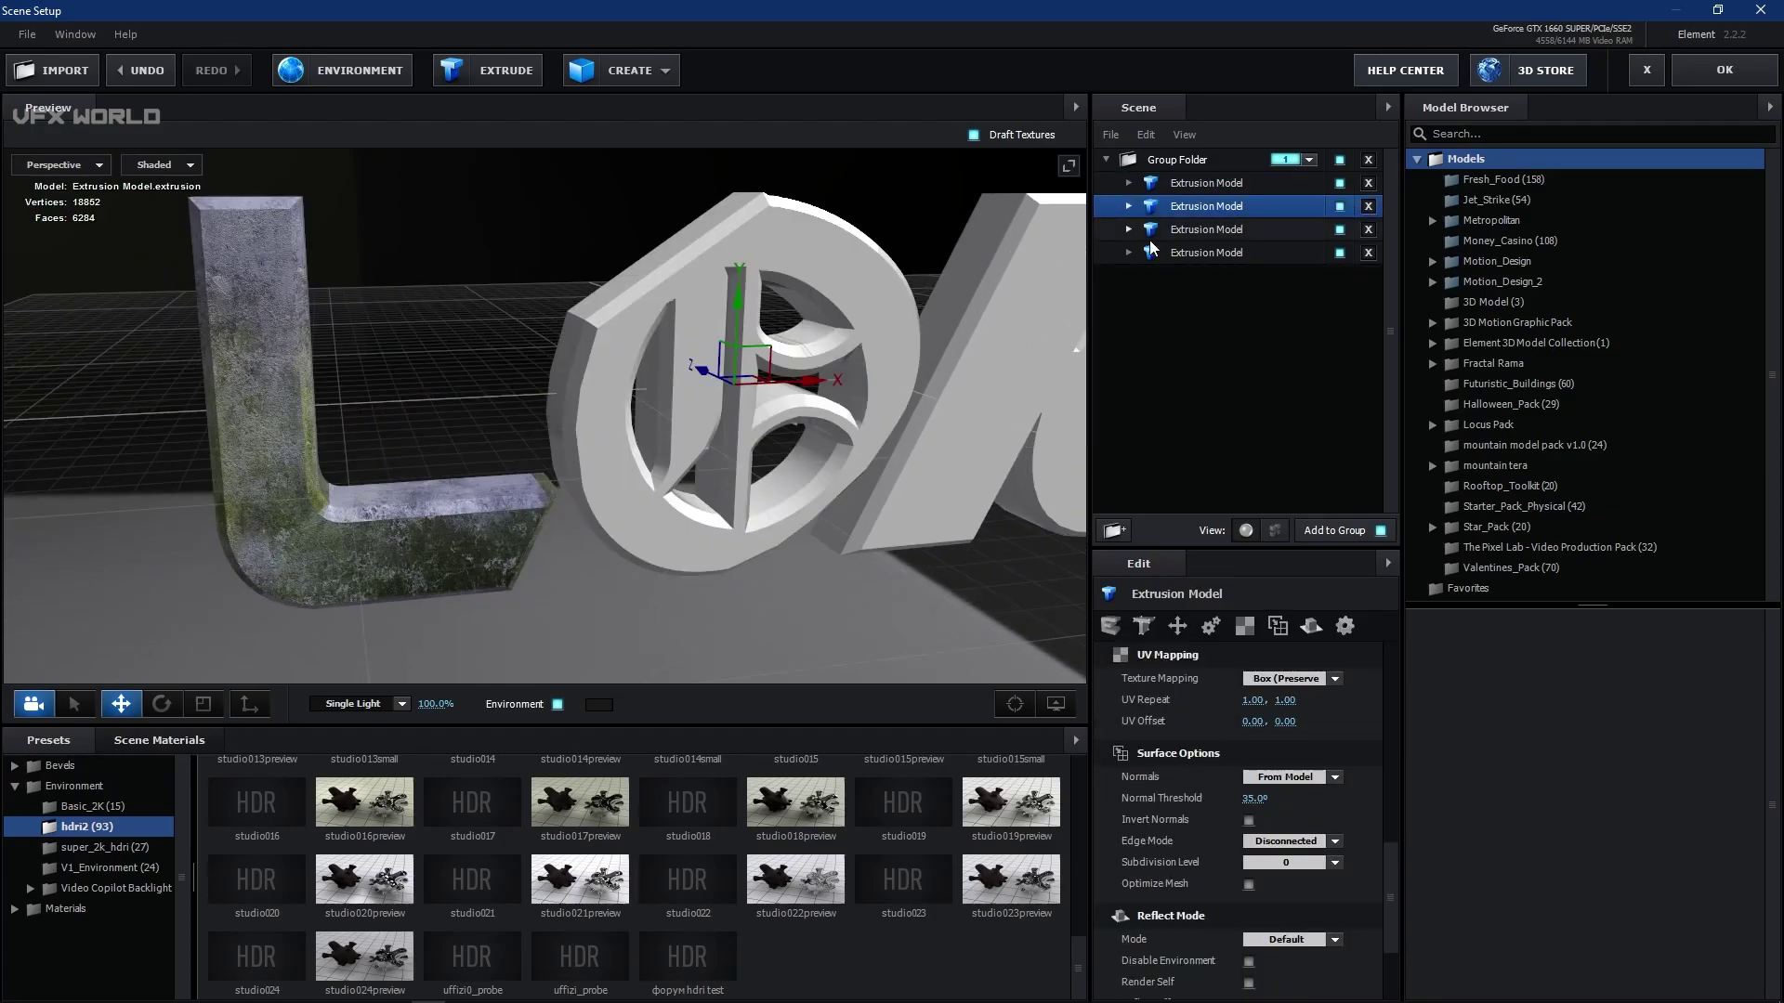
left_click(1129, 205)
left_click(1200, 229)
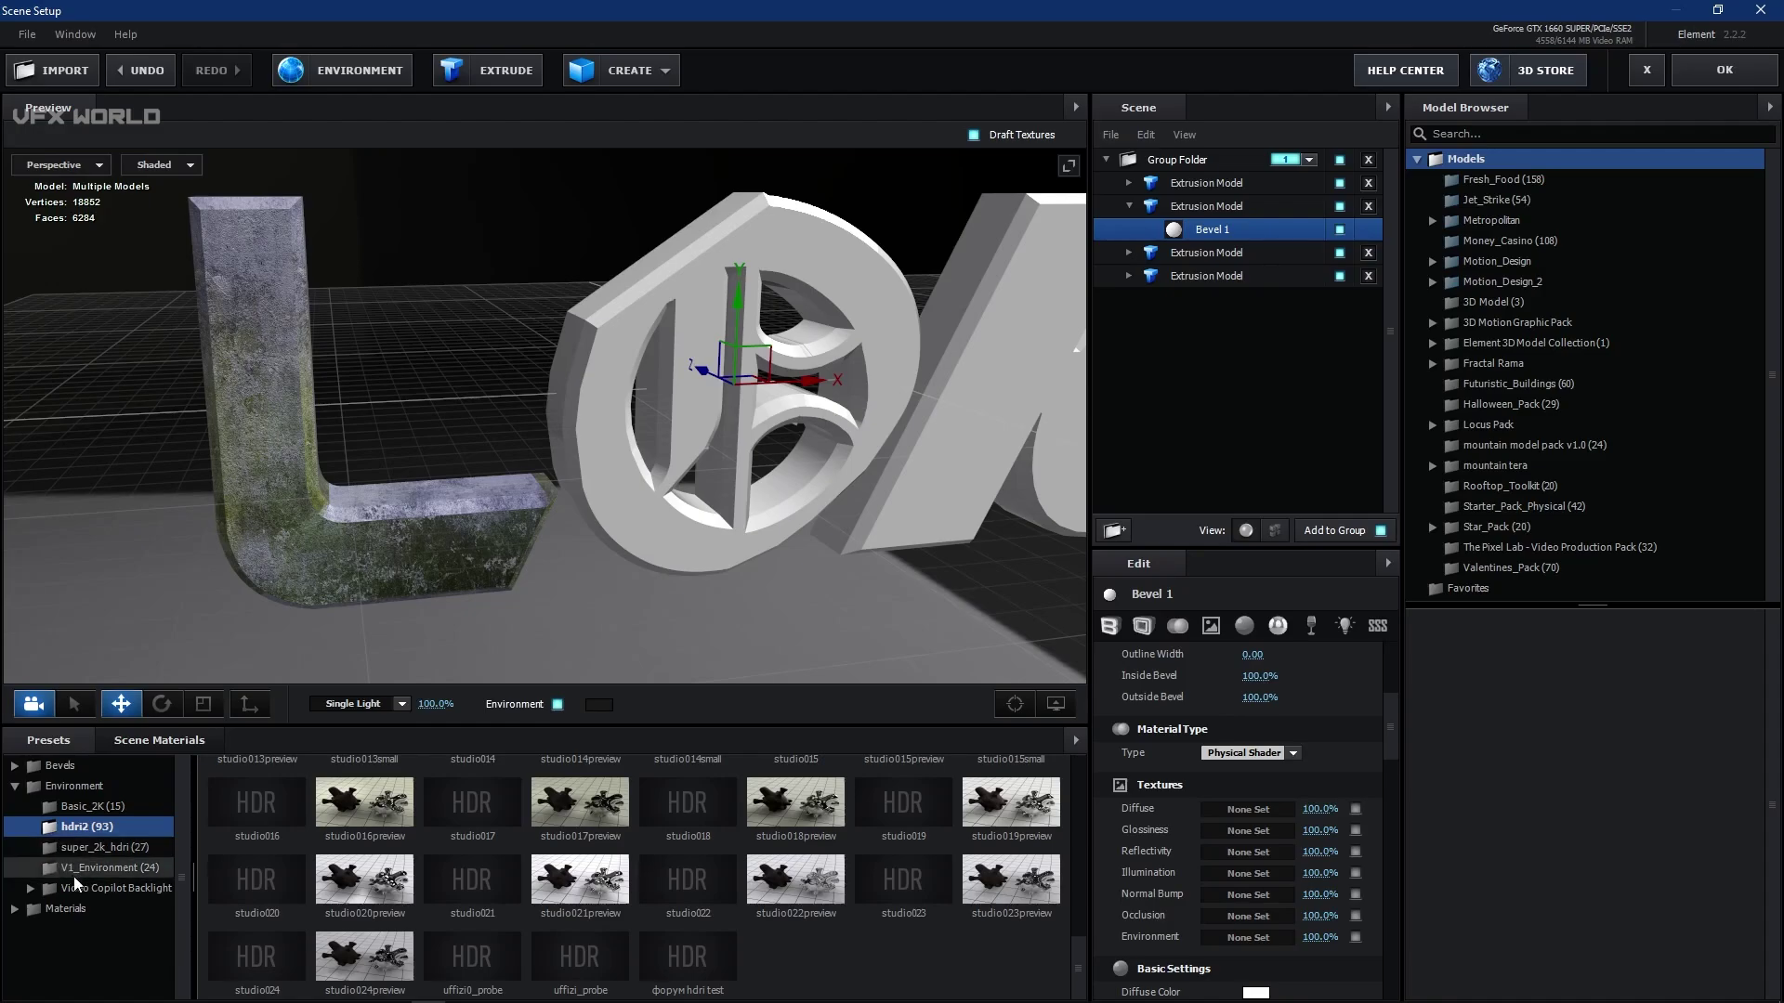
left_click(56, 908)
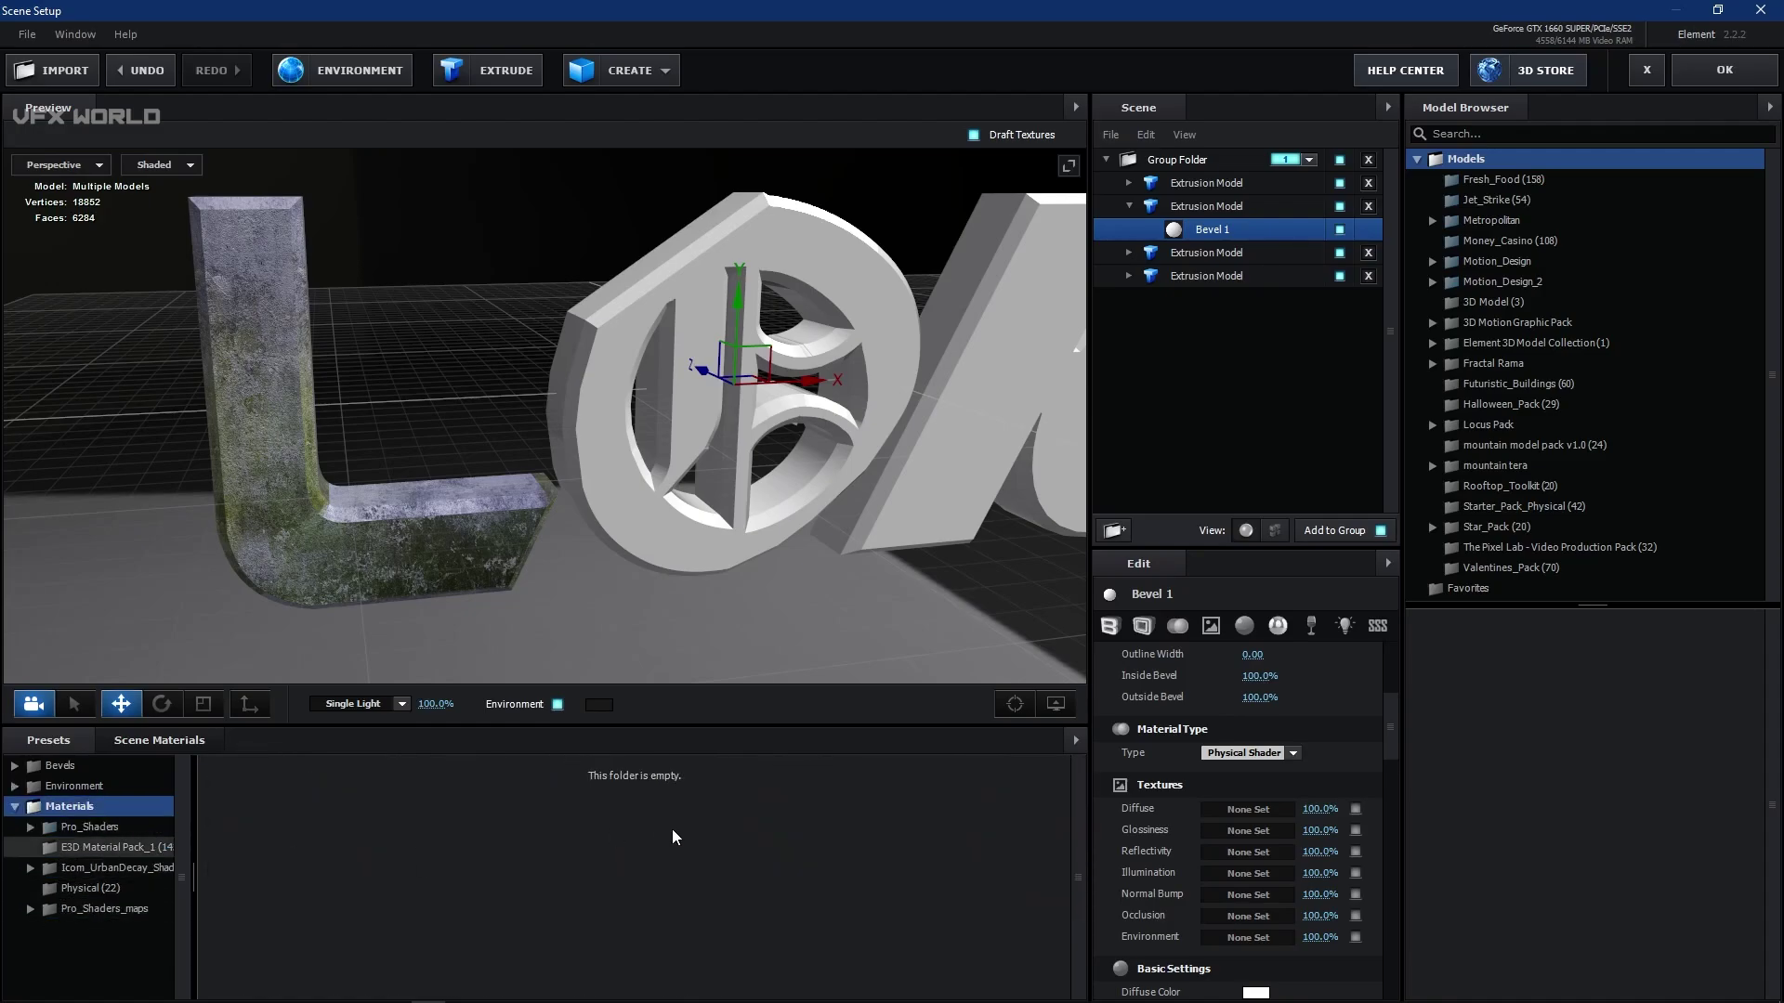
scroll(671, 831, "down", 10)
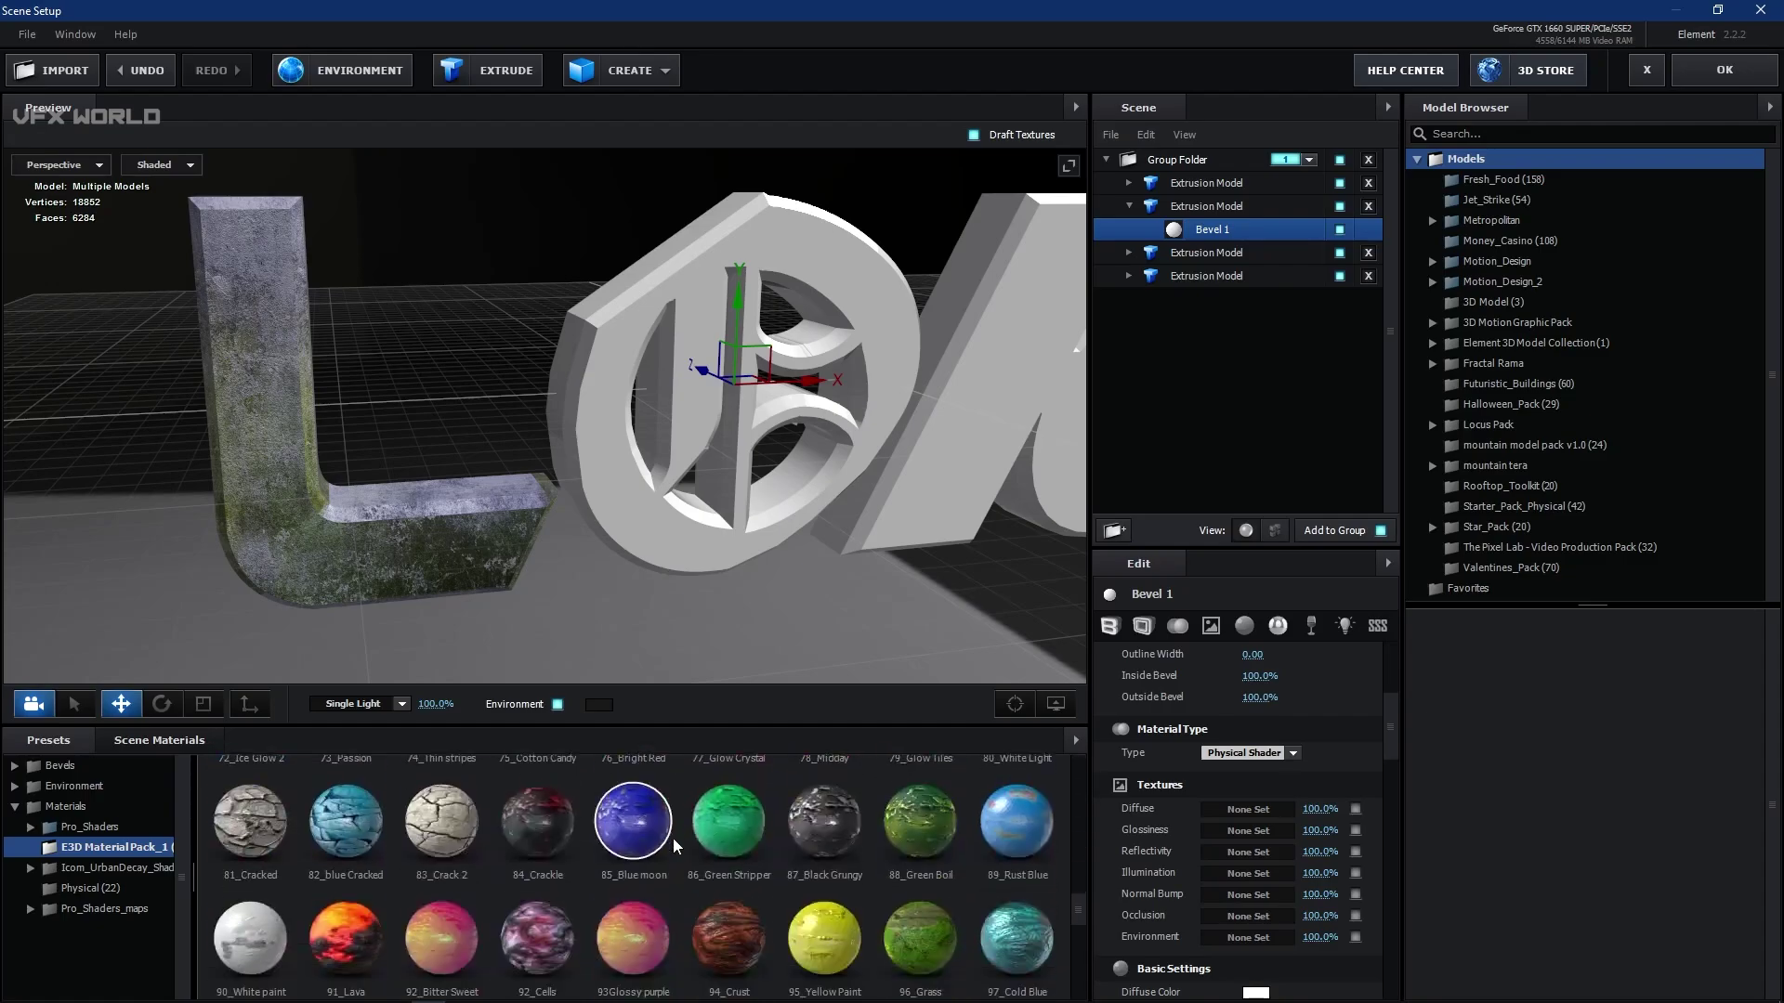
scroll(672, 838, "down", 10)
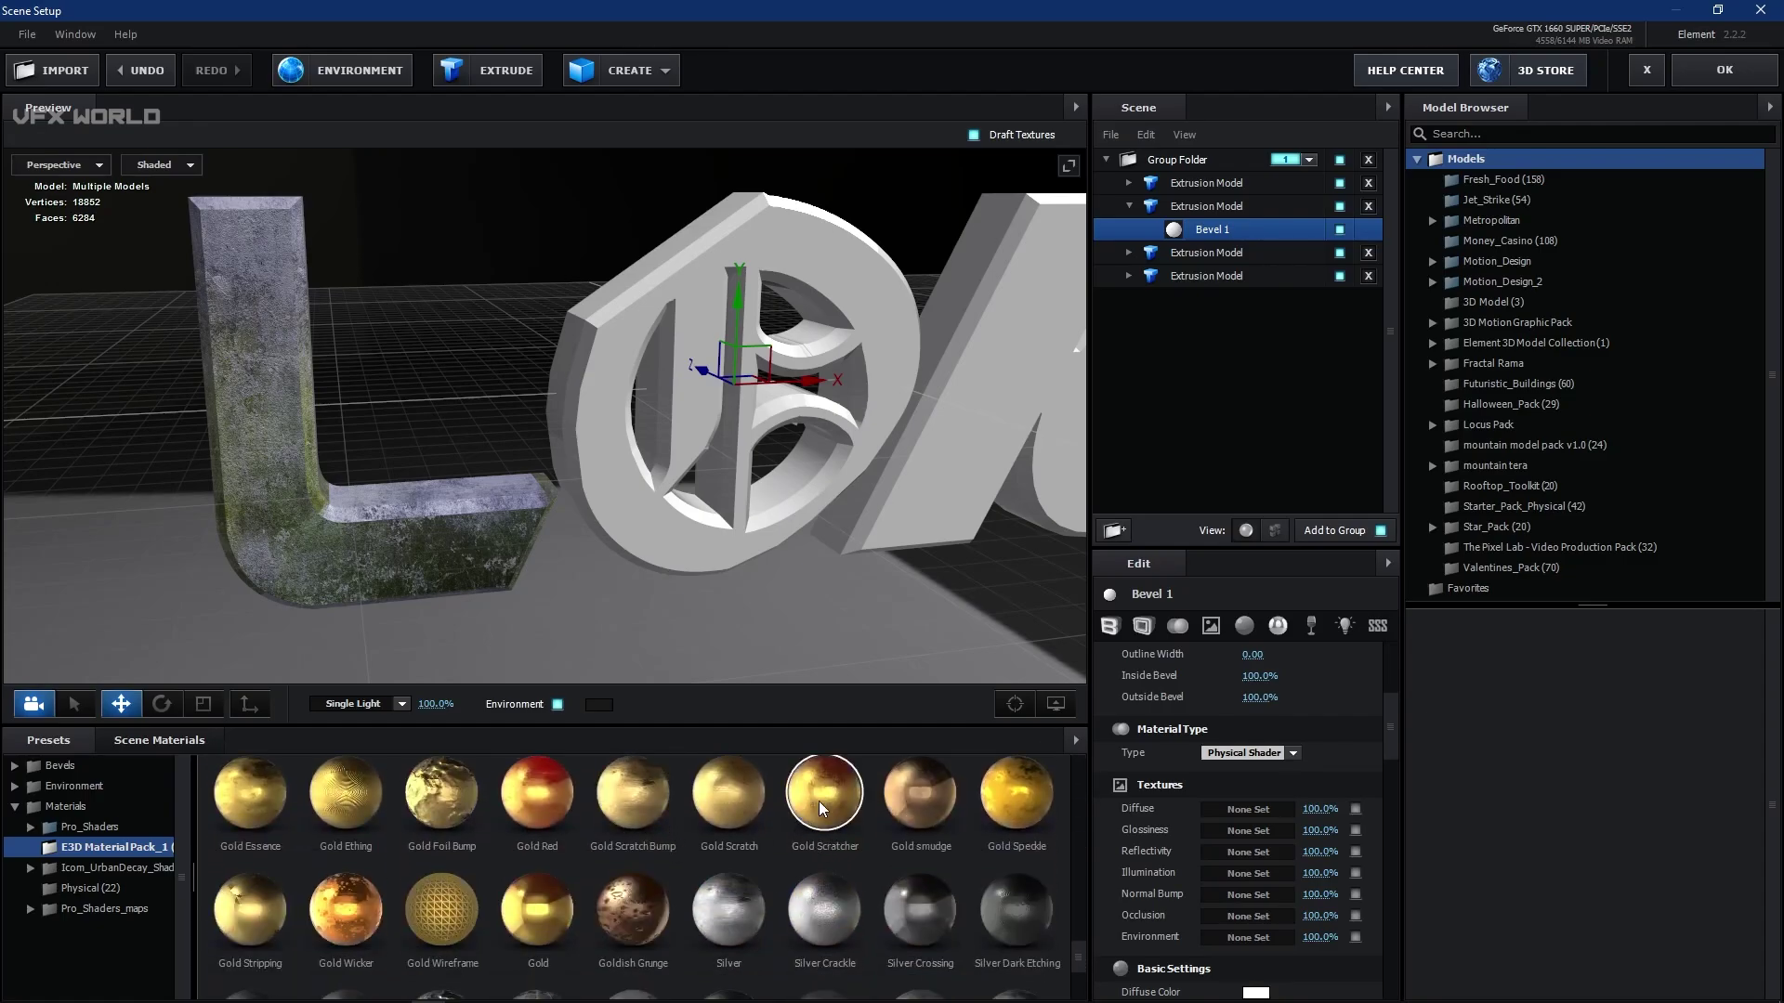
left_click_drag(833, 808, 879, 364)
- Change the diffuse color of the O's Gold Scratcher material from dark red to dark green, hex 1C360E
left_click_drag(775, 487, 815, 391)
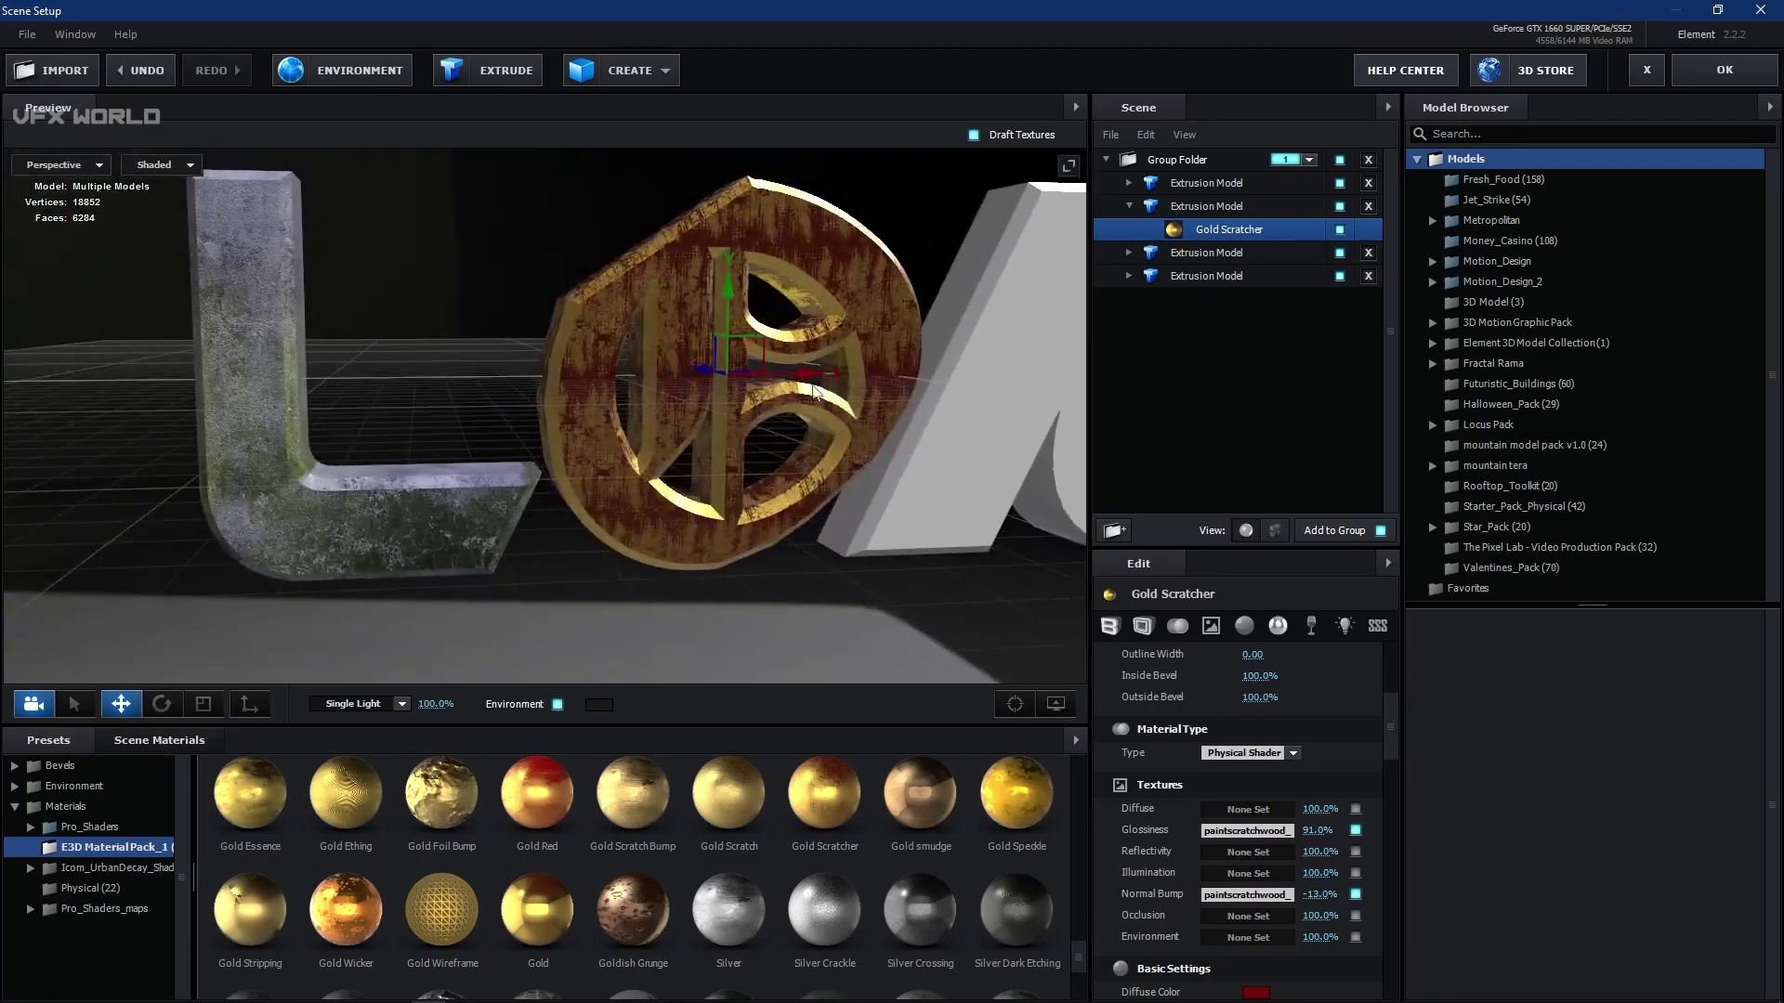
left_click_drag(805, 331, 674, 342)
scroll(1141, 809, "down", 3)
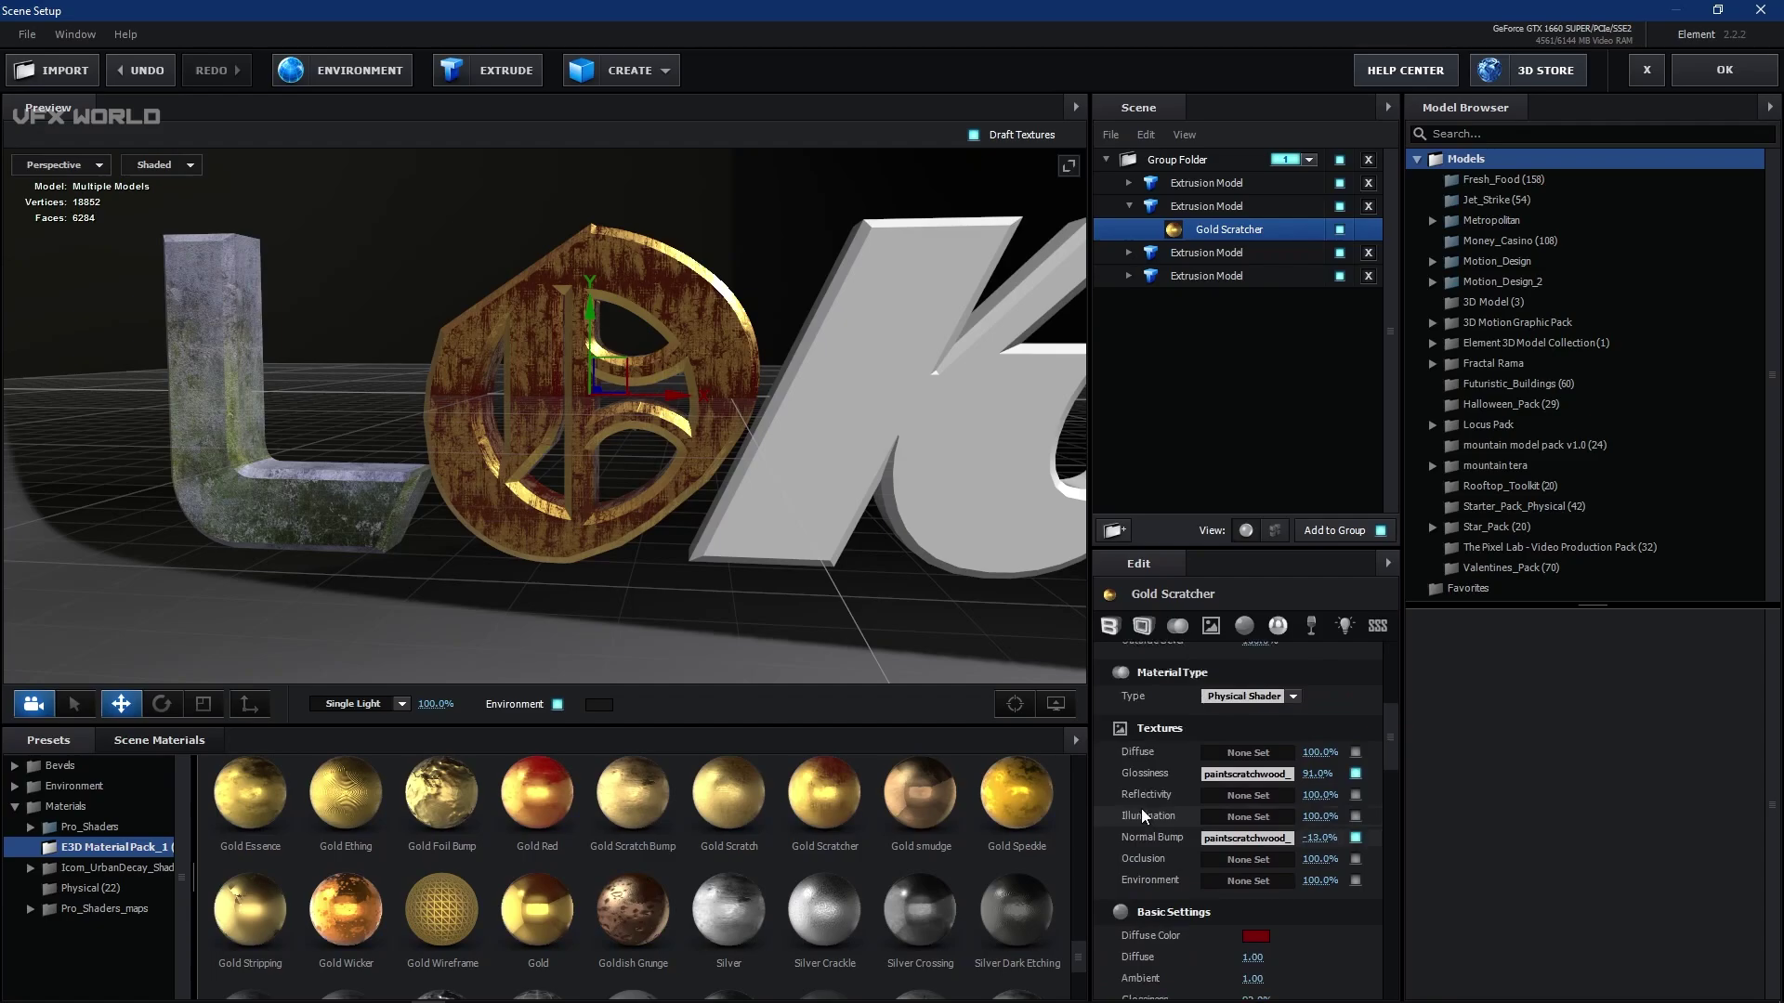
left_click(1256, 799)
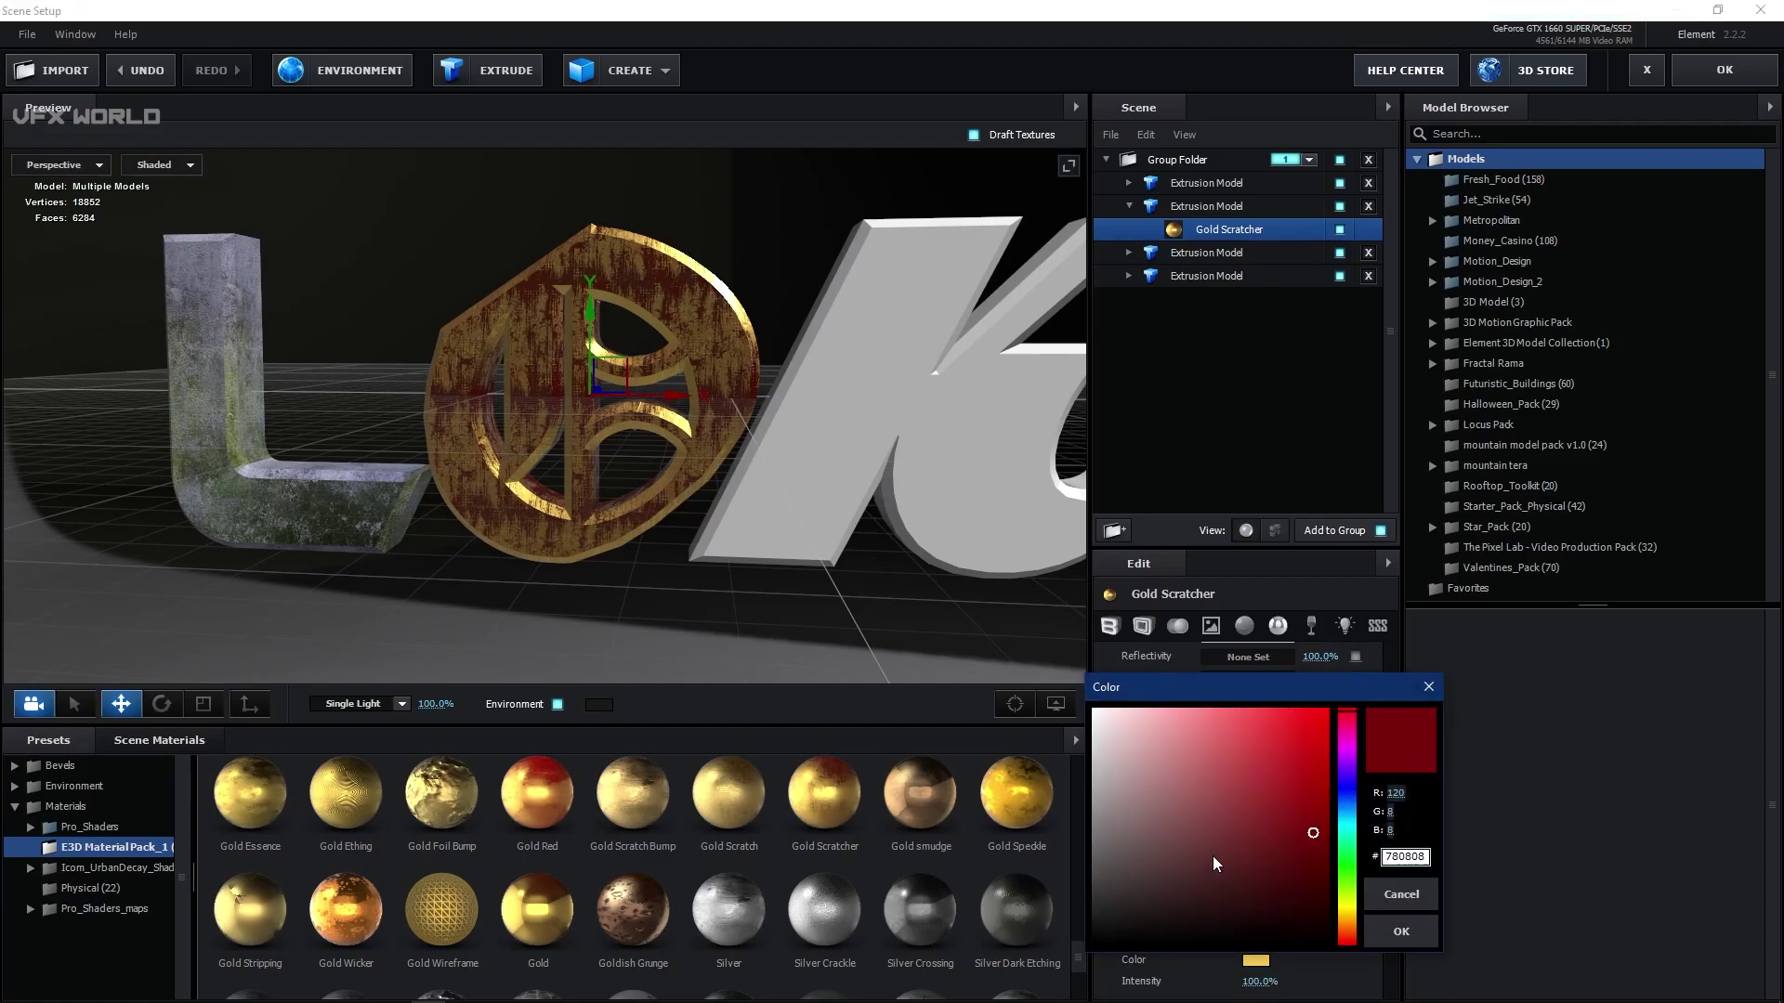
left_click_drag(1213, 855, 1221, 776)
left_click_drag(1346, 887, 1267, 897)
left_click(1278, 906)
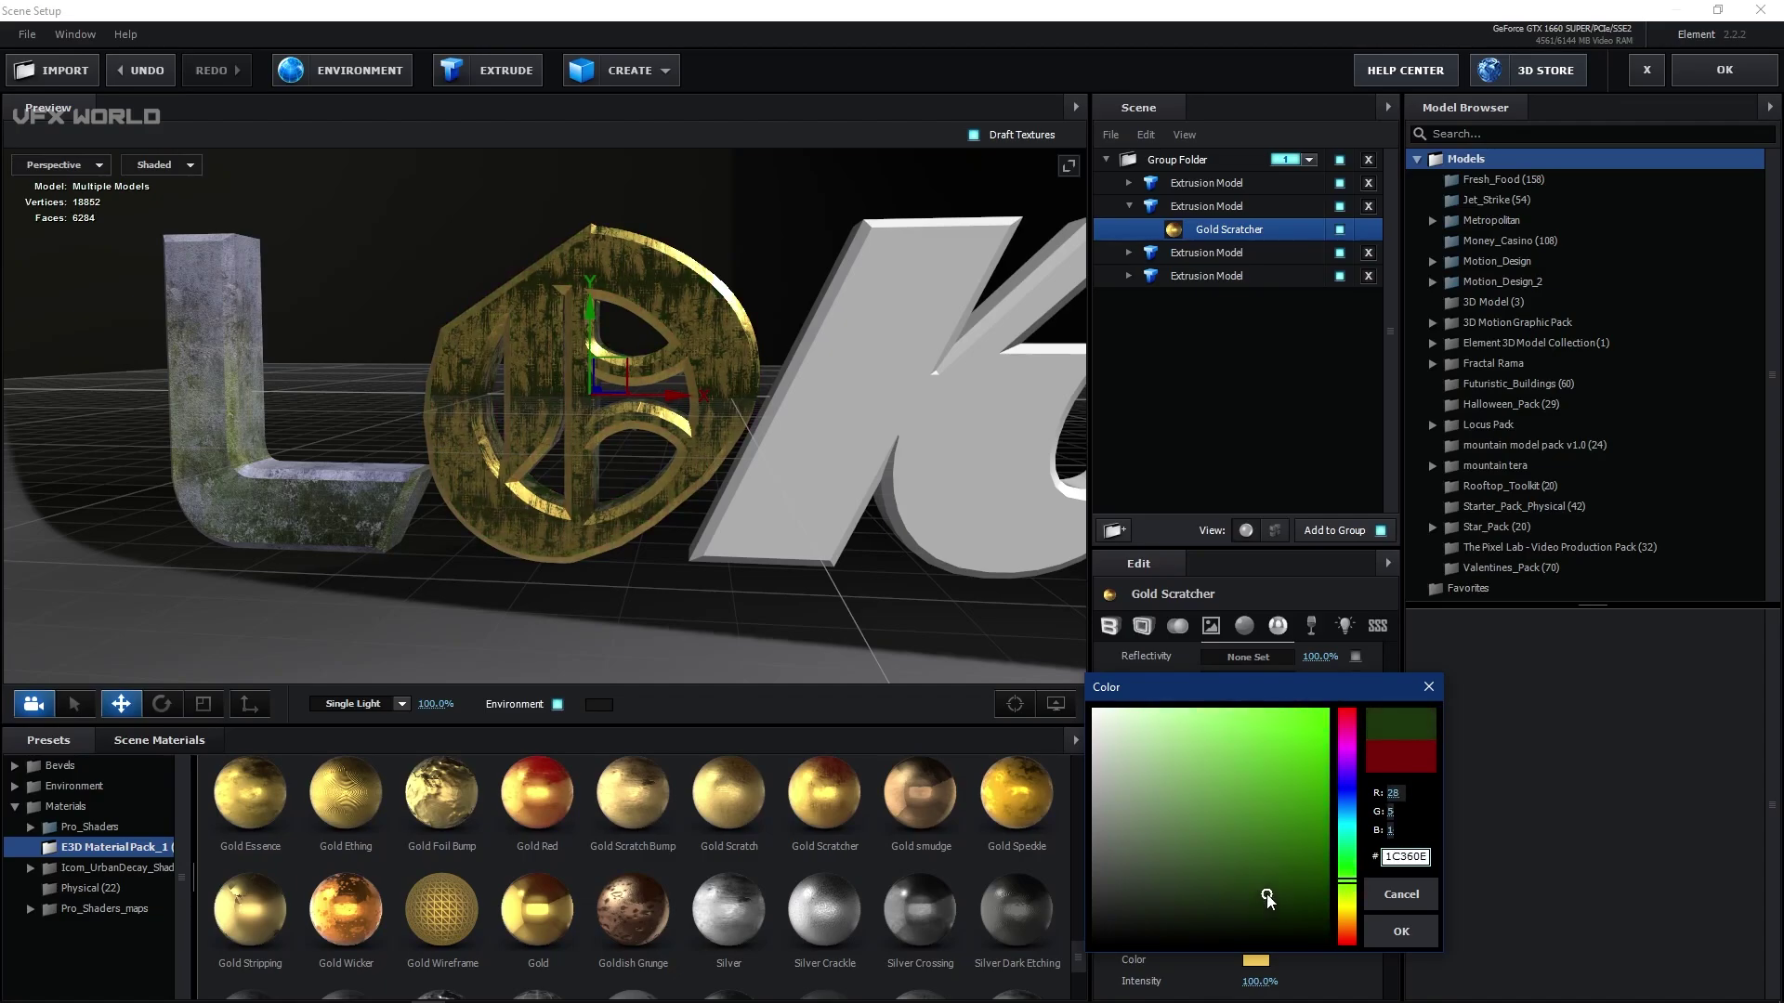
left_click(1394, 932)
- Set the reflectivity color of the O's Gold Scratcher material to a copper orange, hex D37C36
scroll(1245, 818, "down", 3)
left_click(1254, 765)
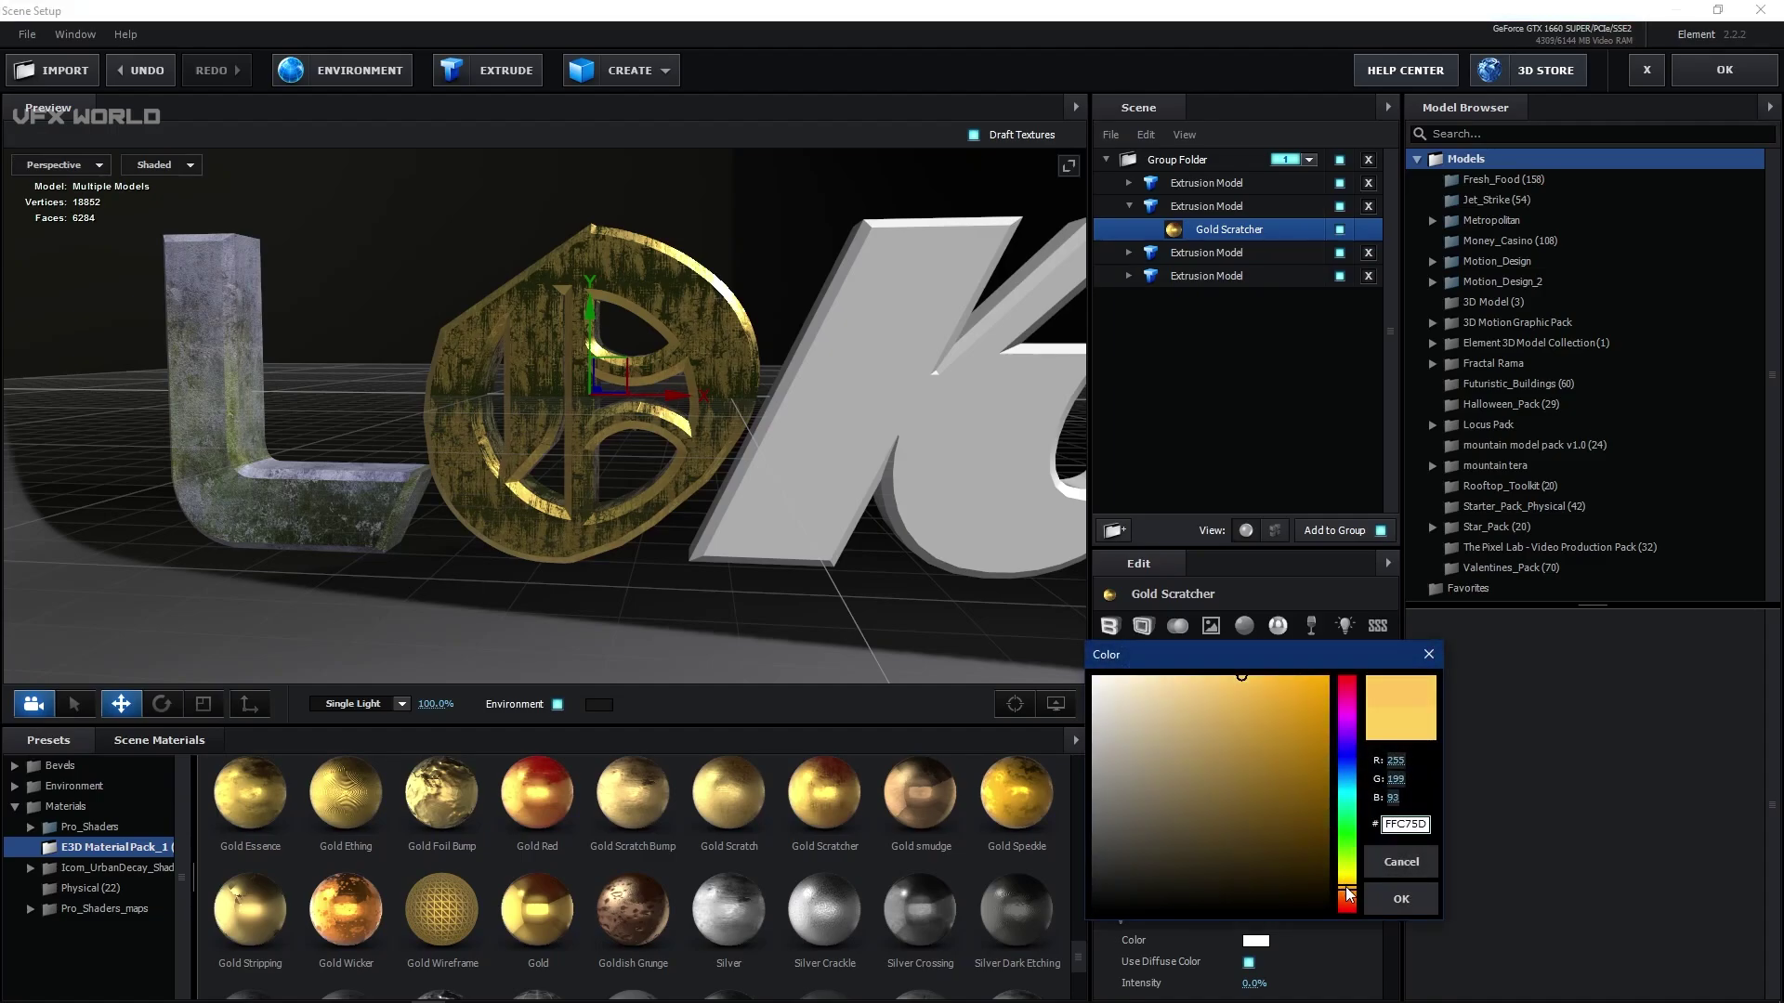
left_click_drag(1291, 696, 1273, 730)
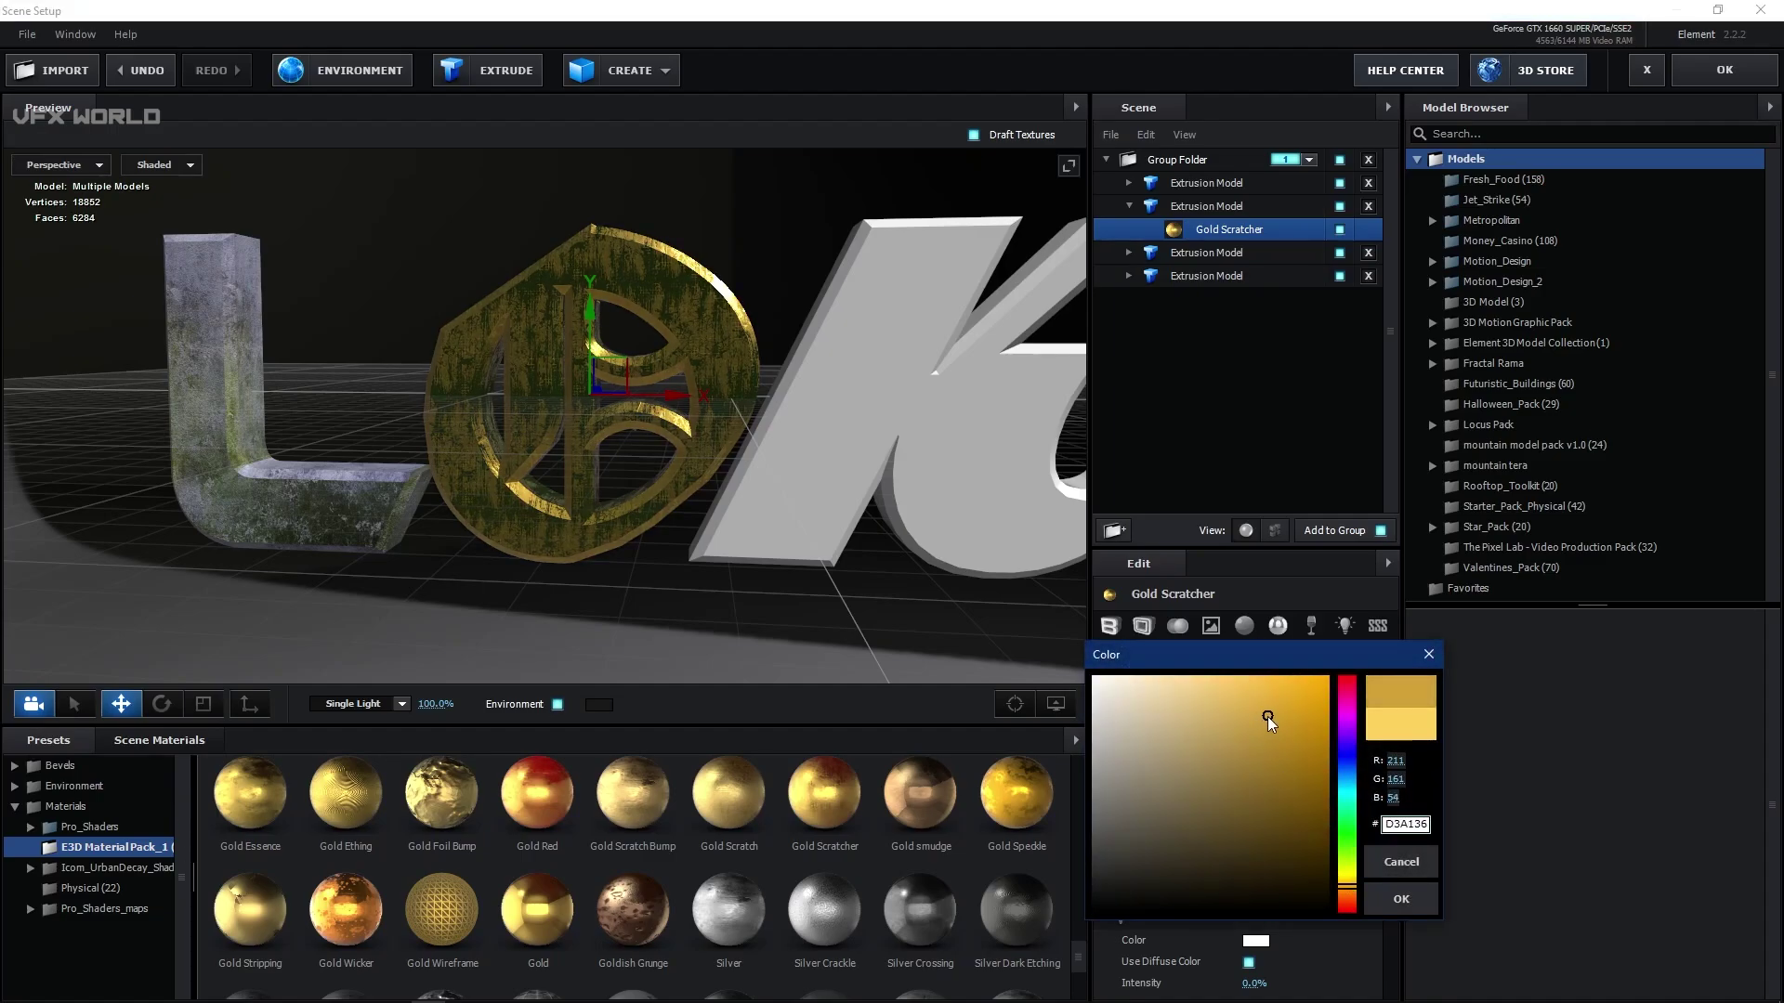
left_click_drag(1350, 901, 1353, 902)
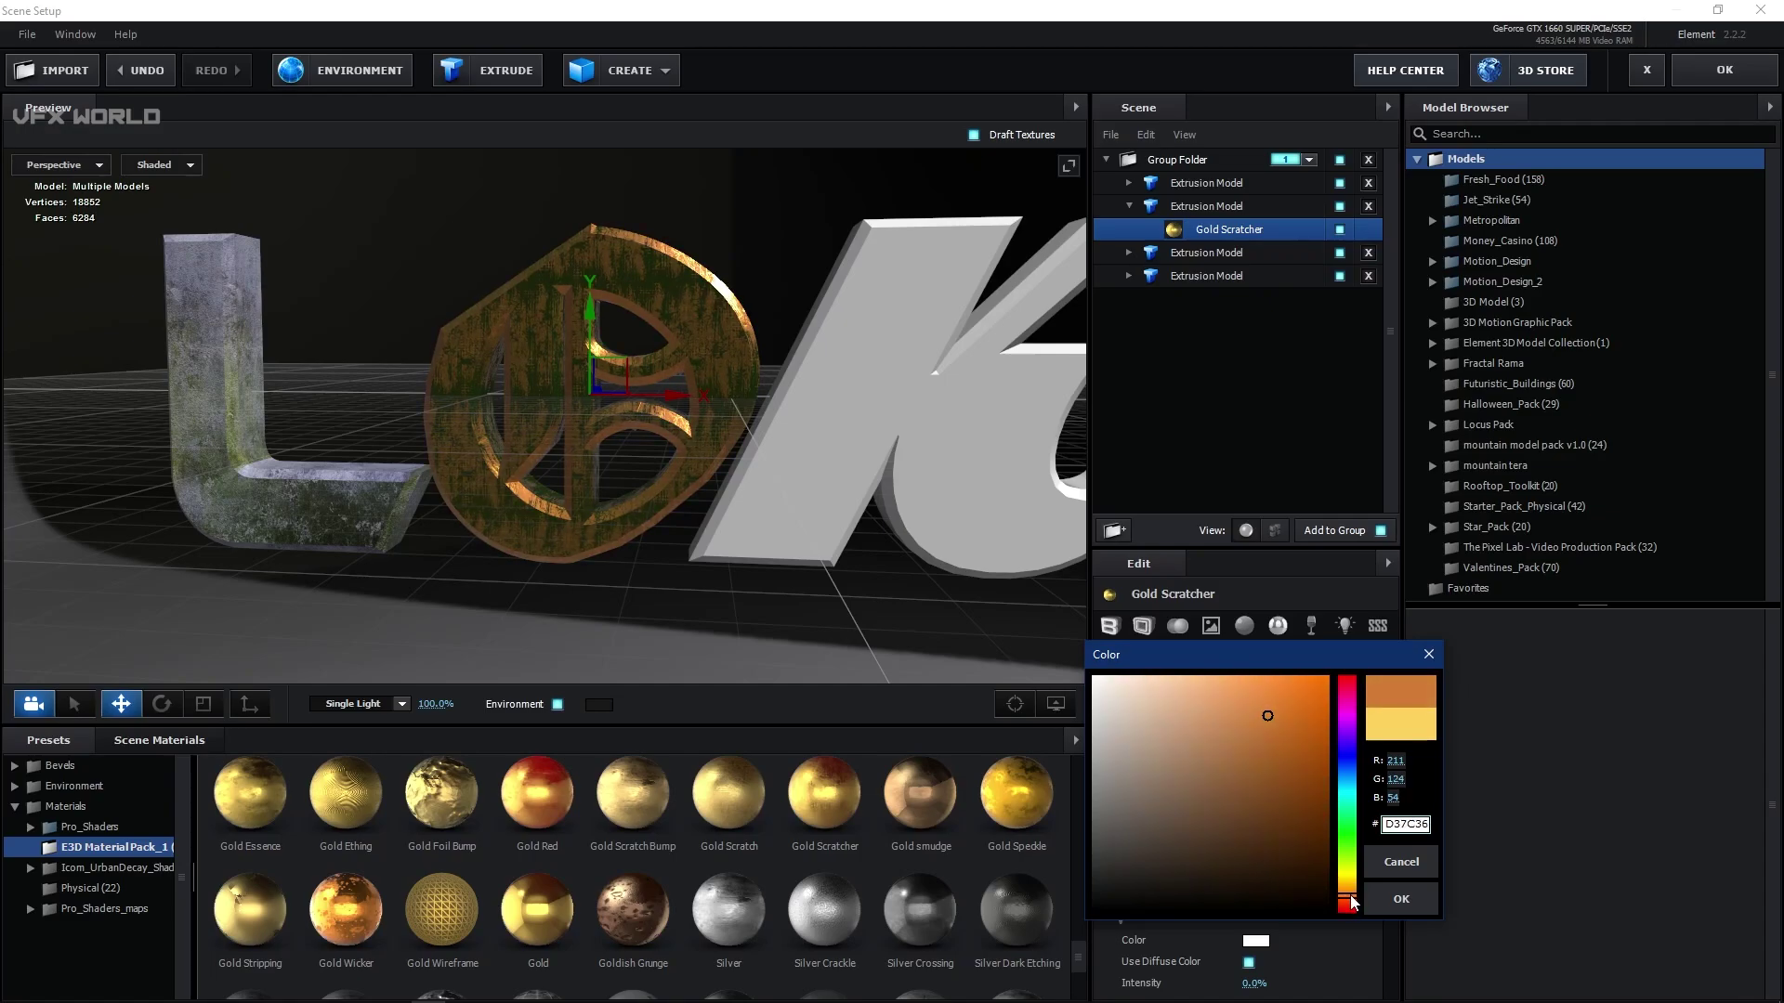
left_click(1401, 898)
- Mute the O material's diffuse color to a darker, less saturated green, hex 1E2D15
scroll(1253, 808, "up", 5)
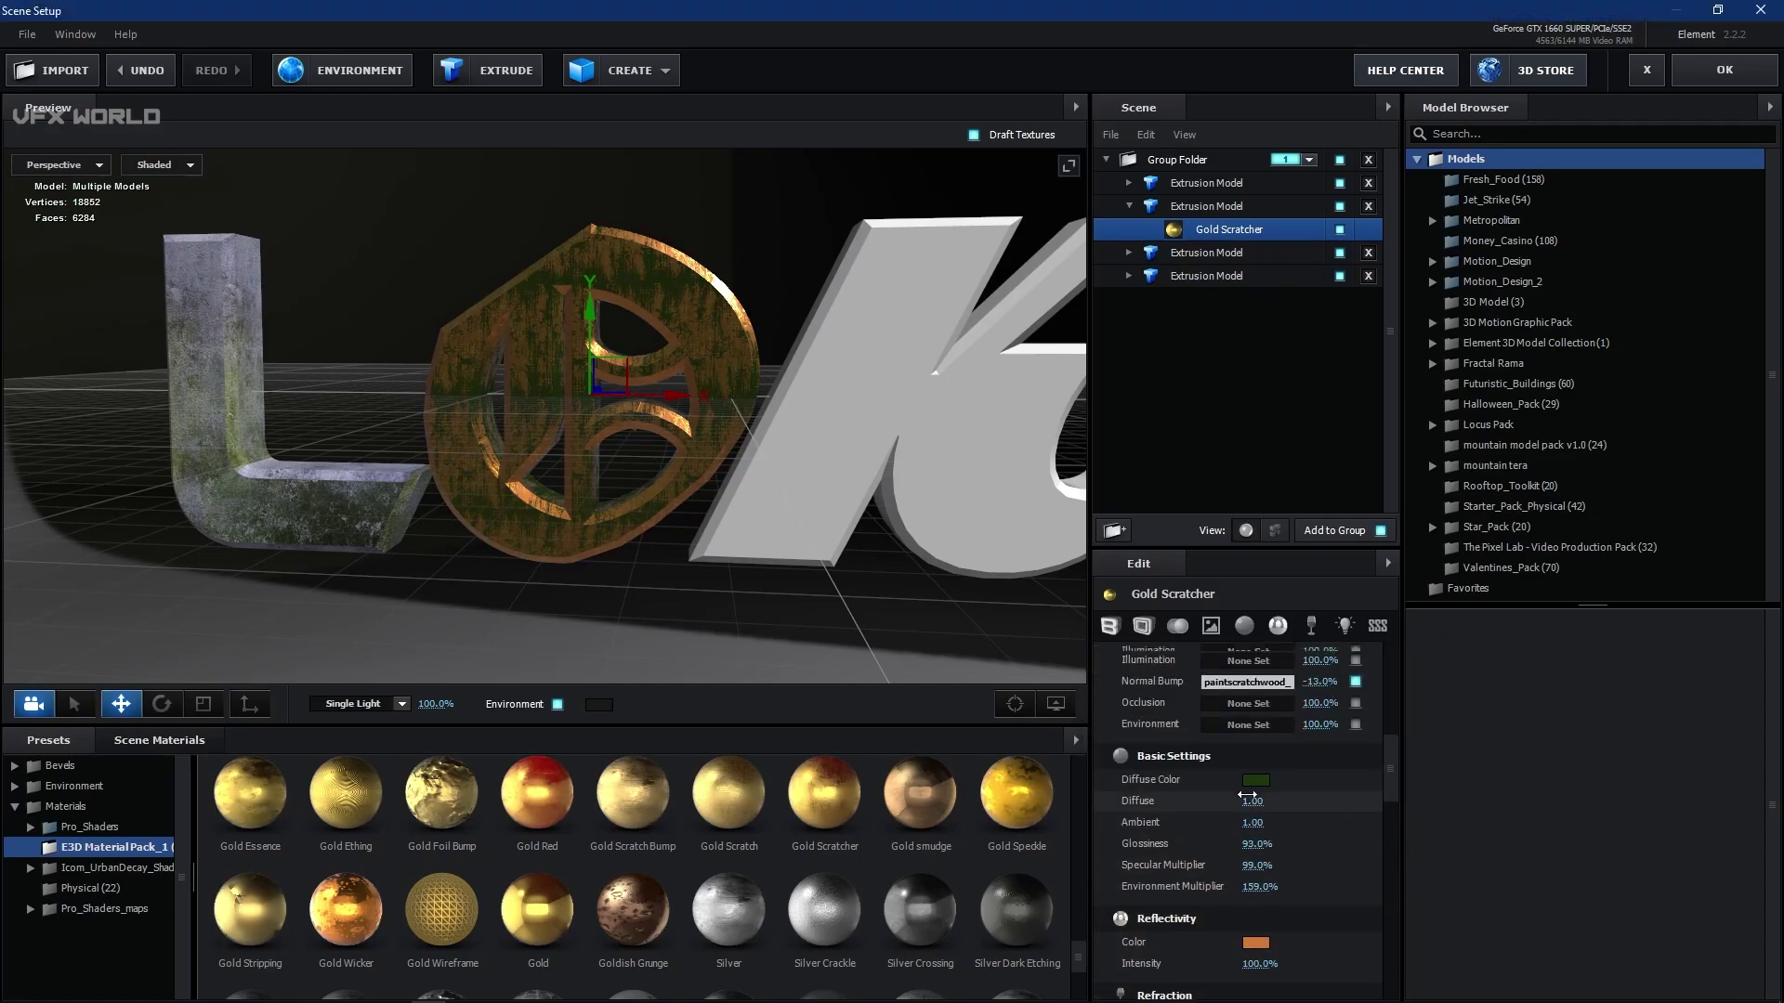
left_click(1254, 800)
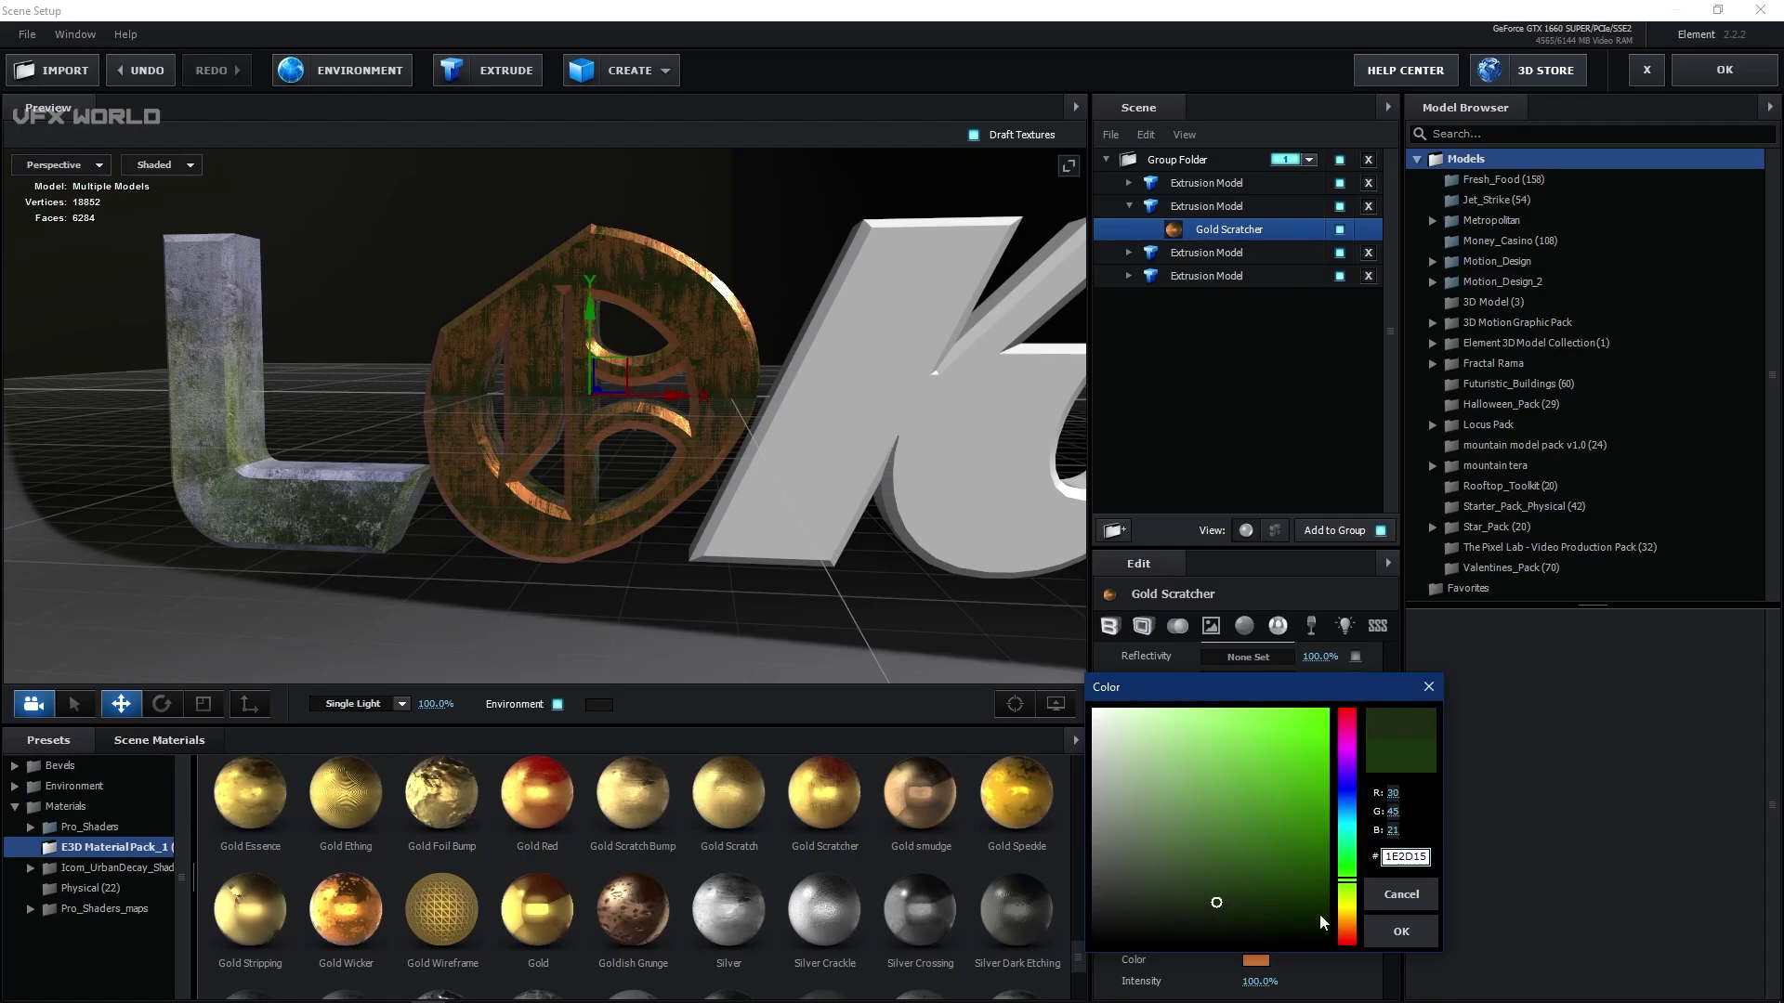
left_click(1401, 931)
- Try a paler refraction color on the O's Gold Scratcher material
scroll(1341, 945, "down", 5)
left_click(1255, 841)
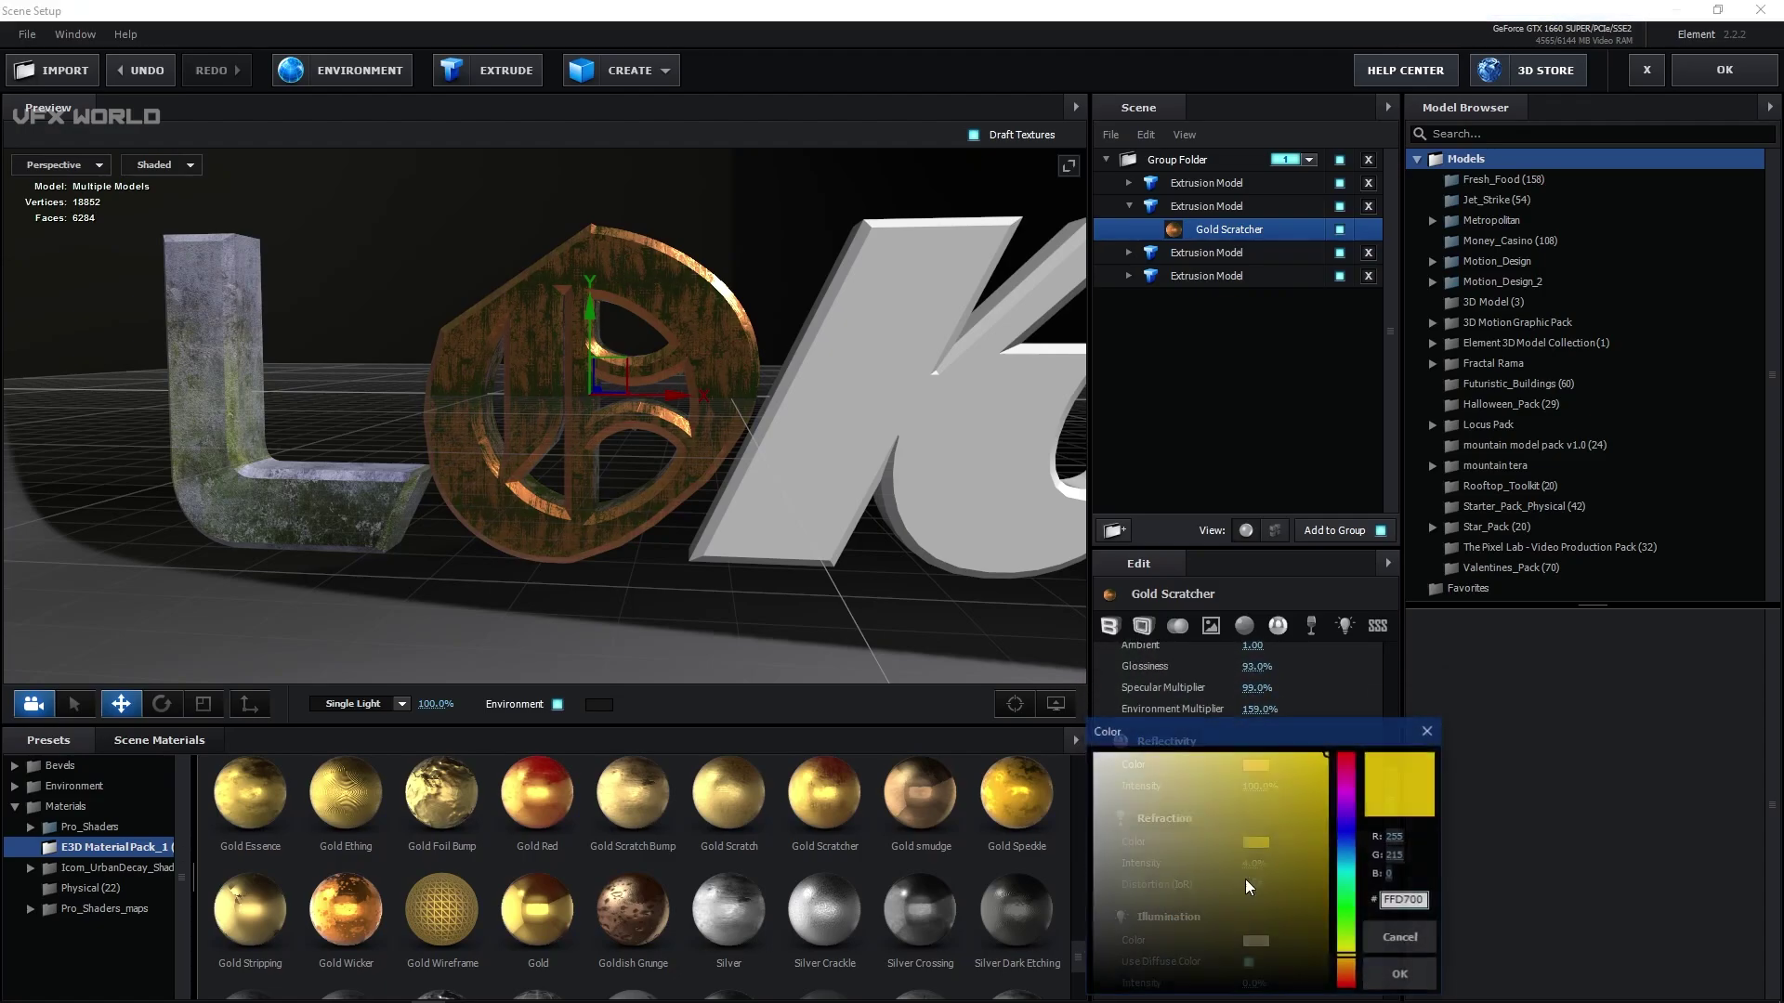
left_click_drag(1245, 882, 1173, 779)
left_click(1401, 975)
- Set the glossiness of the O's Gold Scratcher material to 95%
scroll(1297, 842, "down", 4)
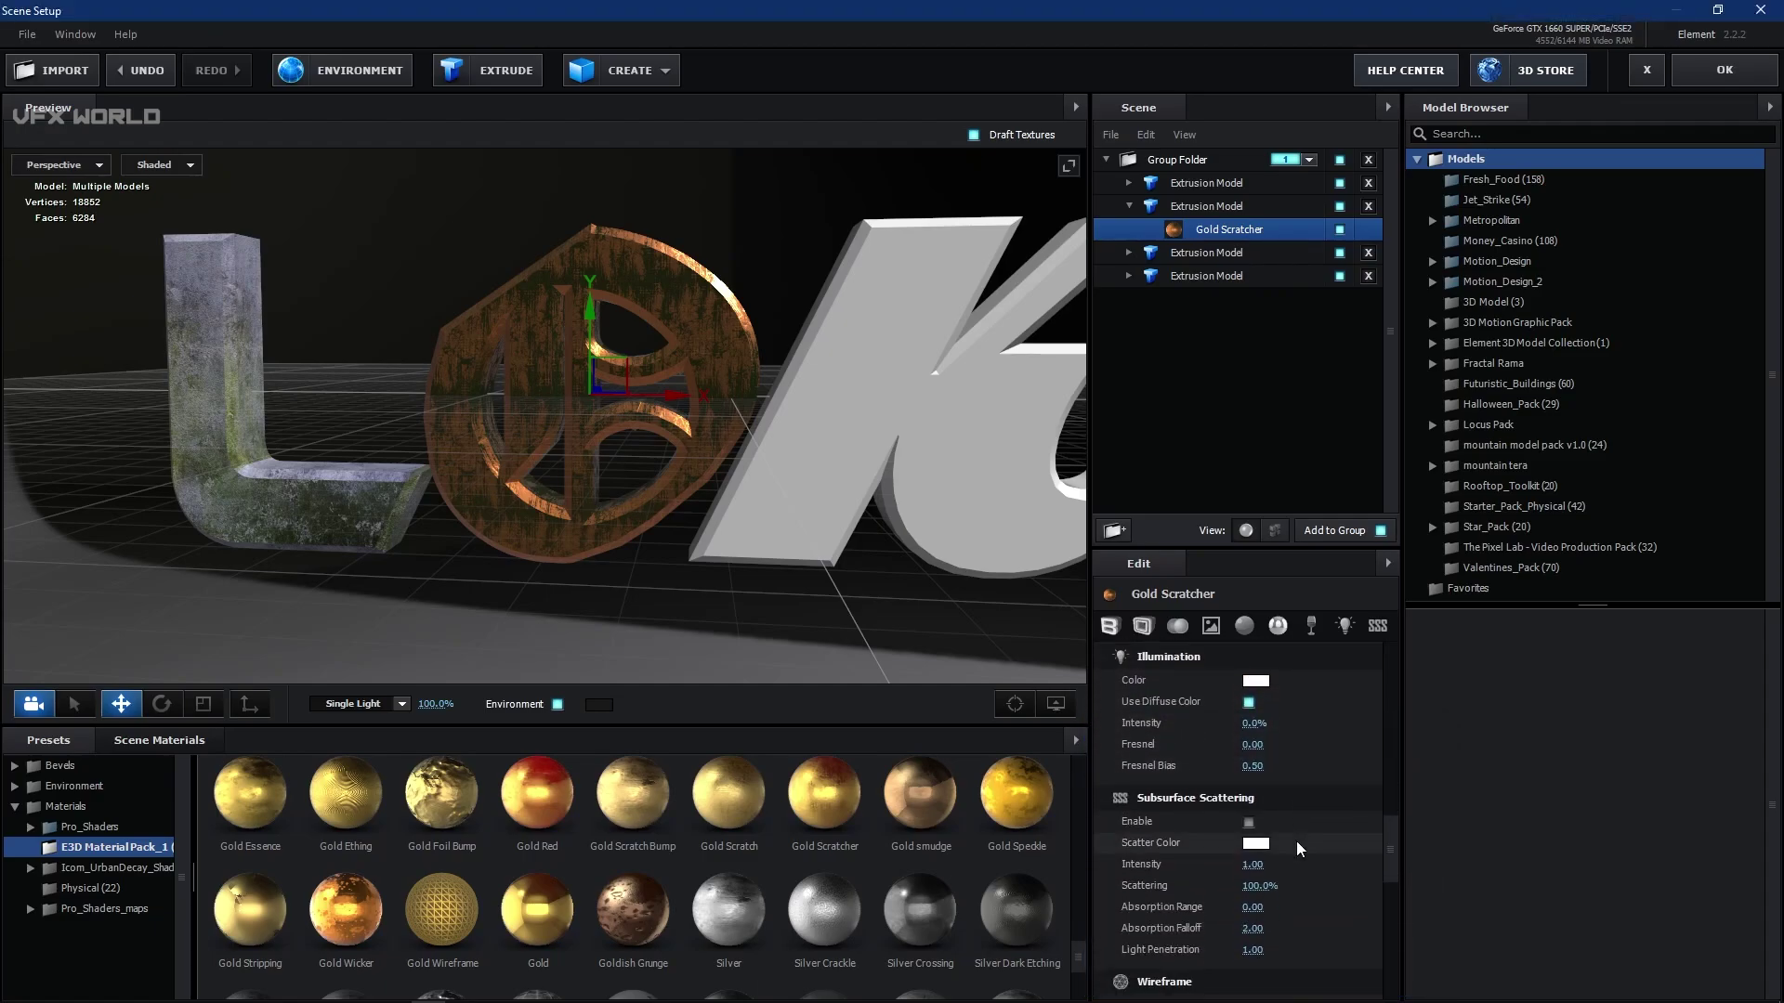
scroll(632, 626, "up", 2)
scroll(1260, 654, "up", 4)
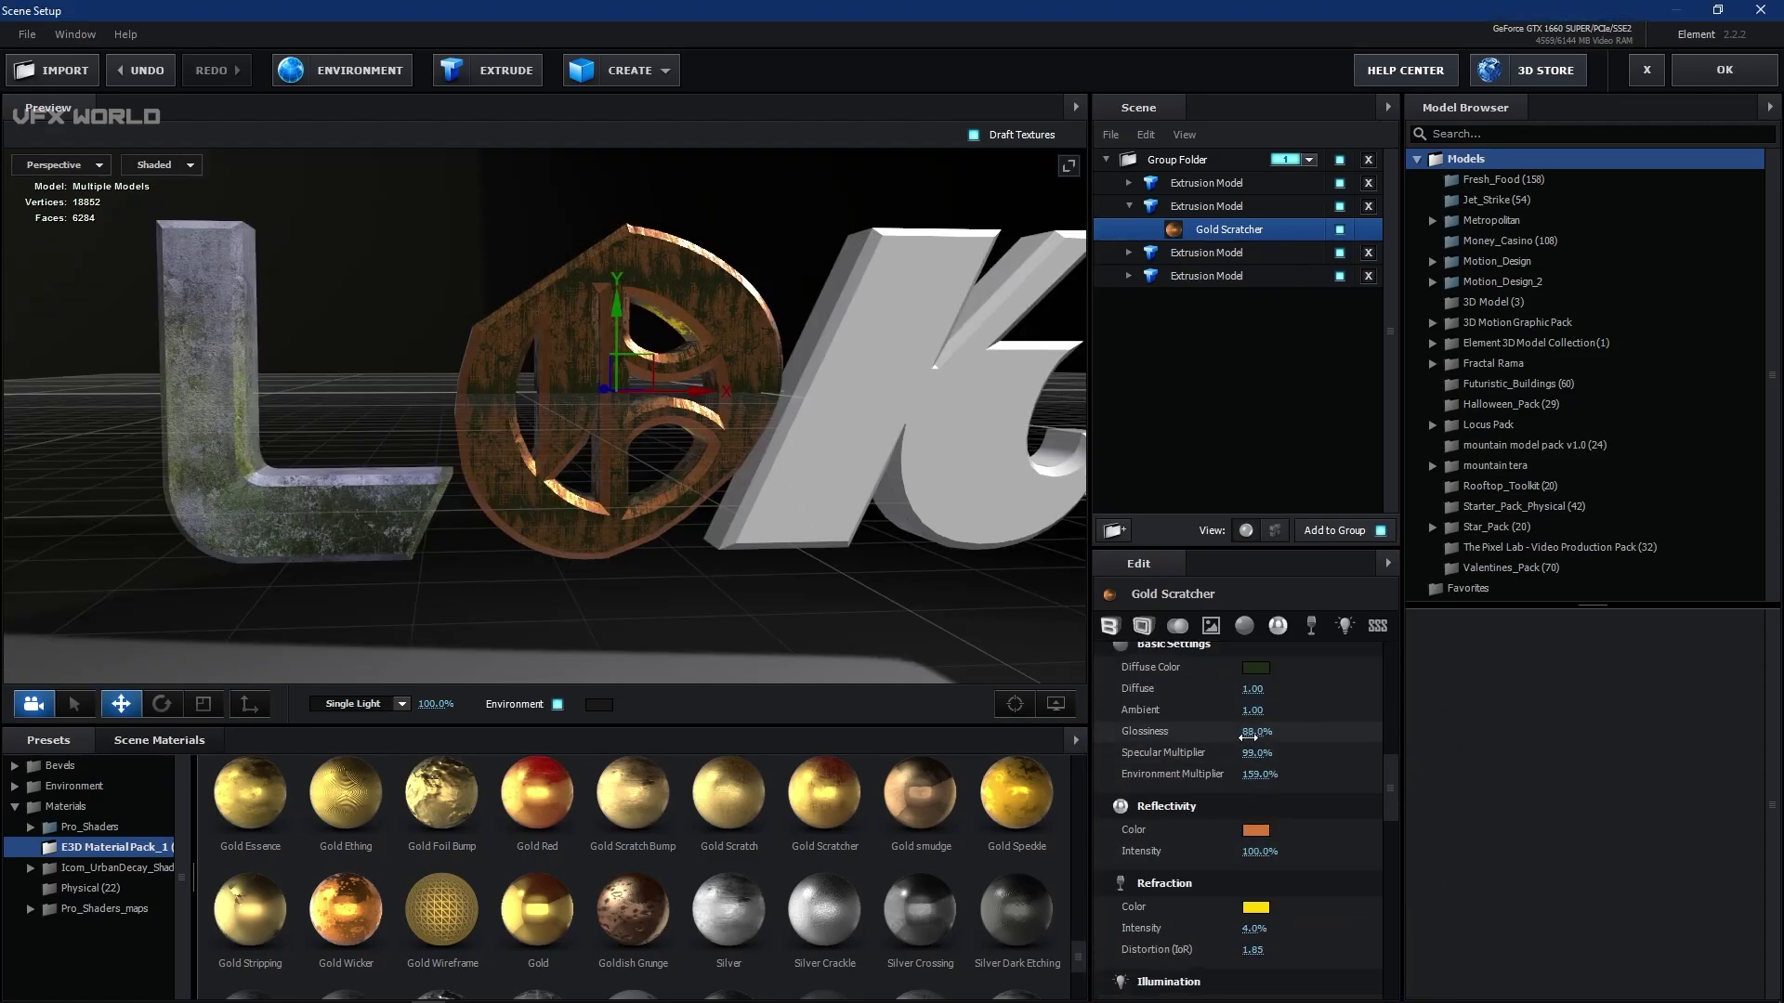
mouse_move(1247, 736)
left_mouse_down()
mouse_move(1264, 736)
mouse_move(1220, 747)
left_mouse_up()
- Apply the clean_2 material from the Icom_UrbanDecay physical Concrete presets to the K model's Bevel 1
left_click_drag(929, 557, 621, 526)
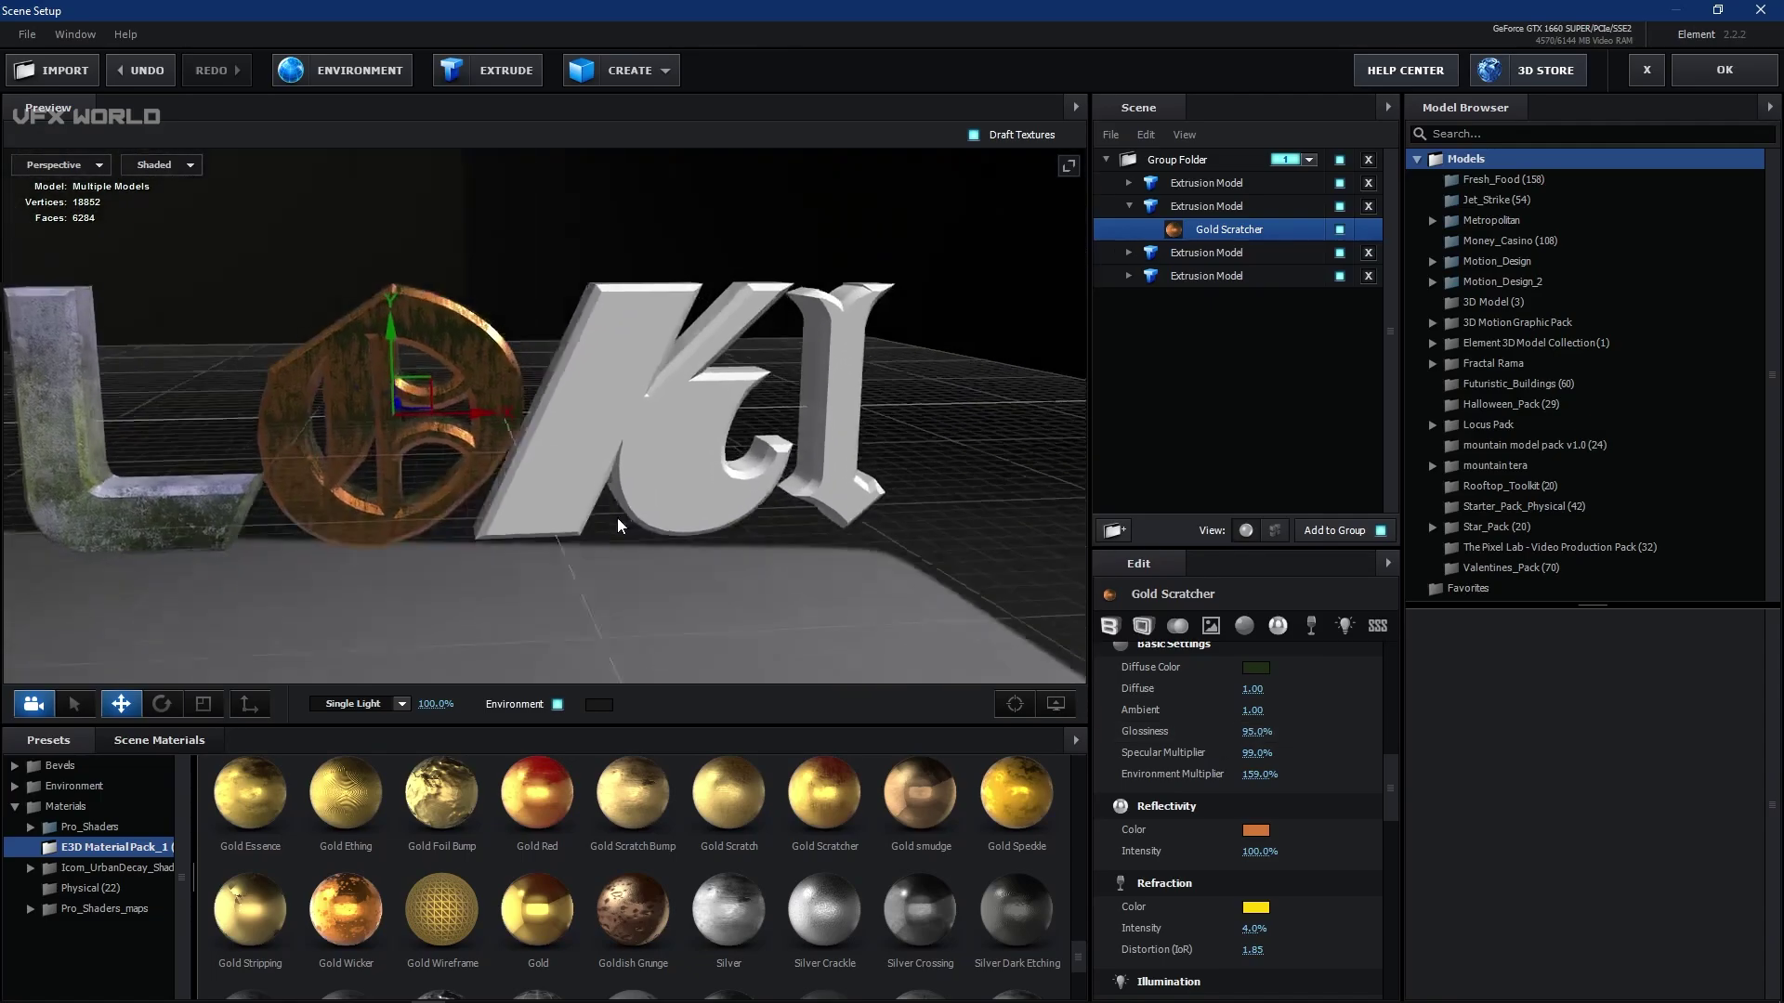
left_click(1205, 253)
left_click(1130, 253)
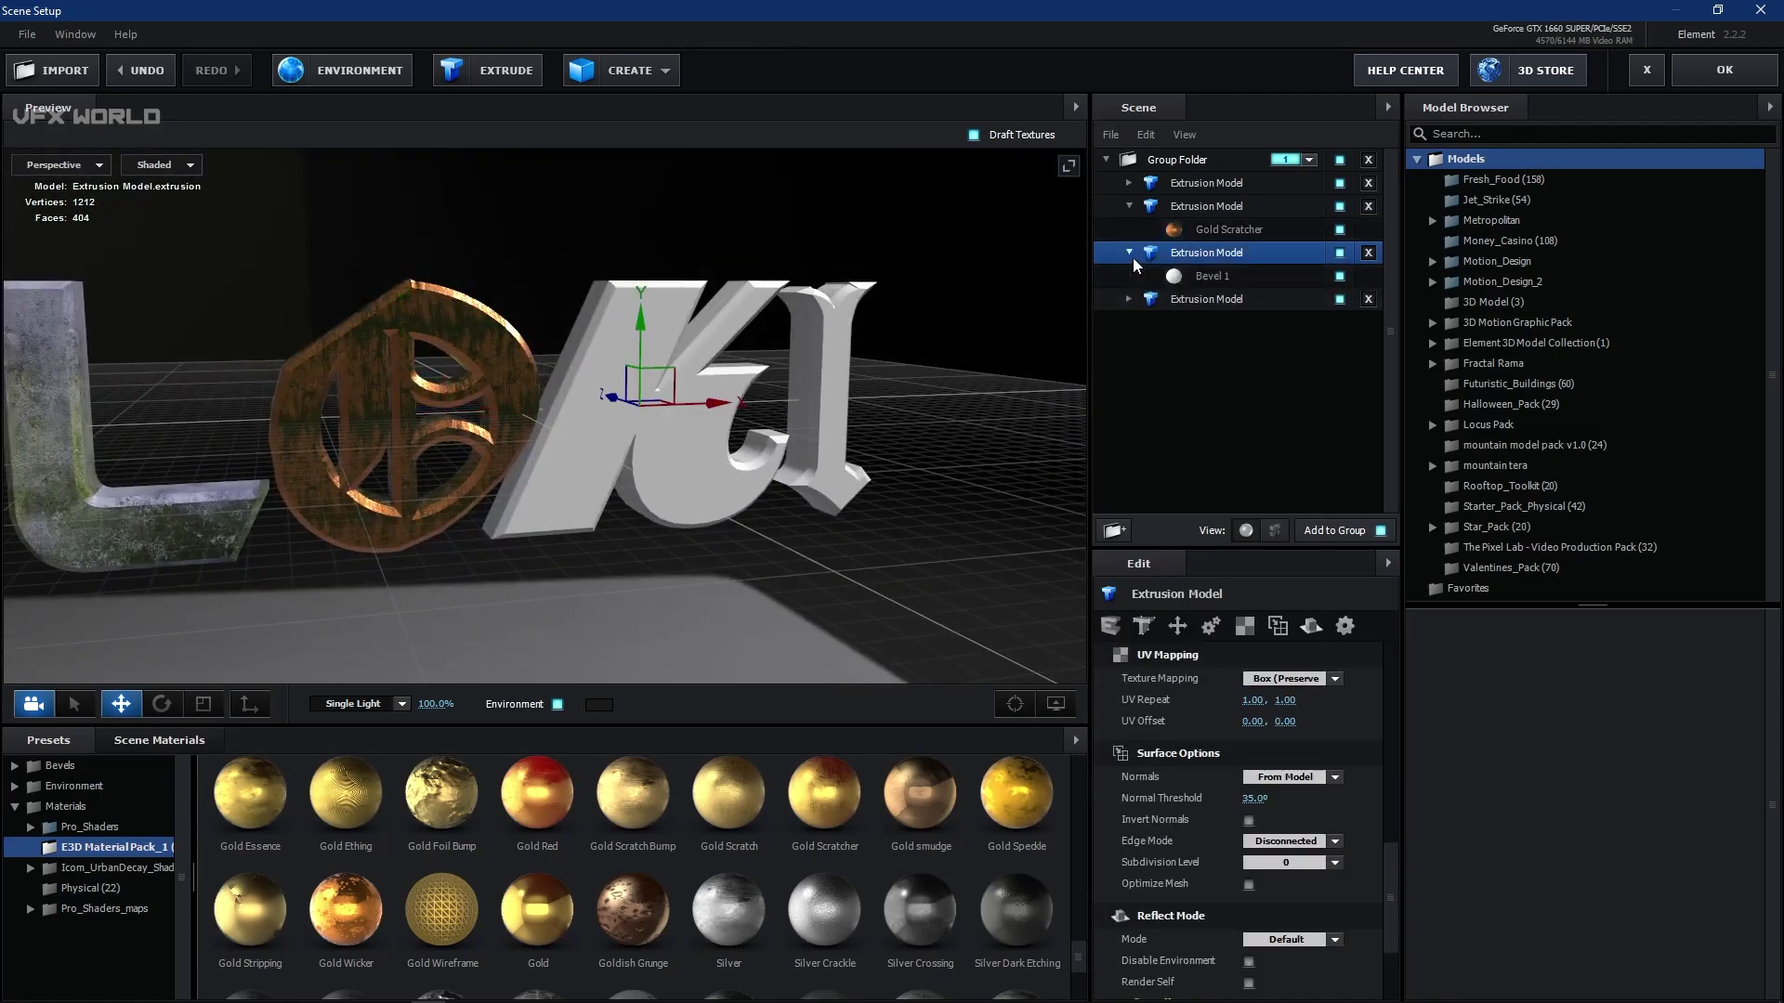
left_click(1244, 275)
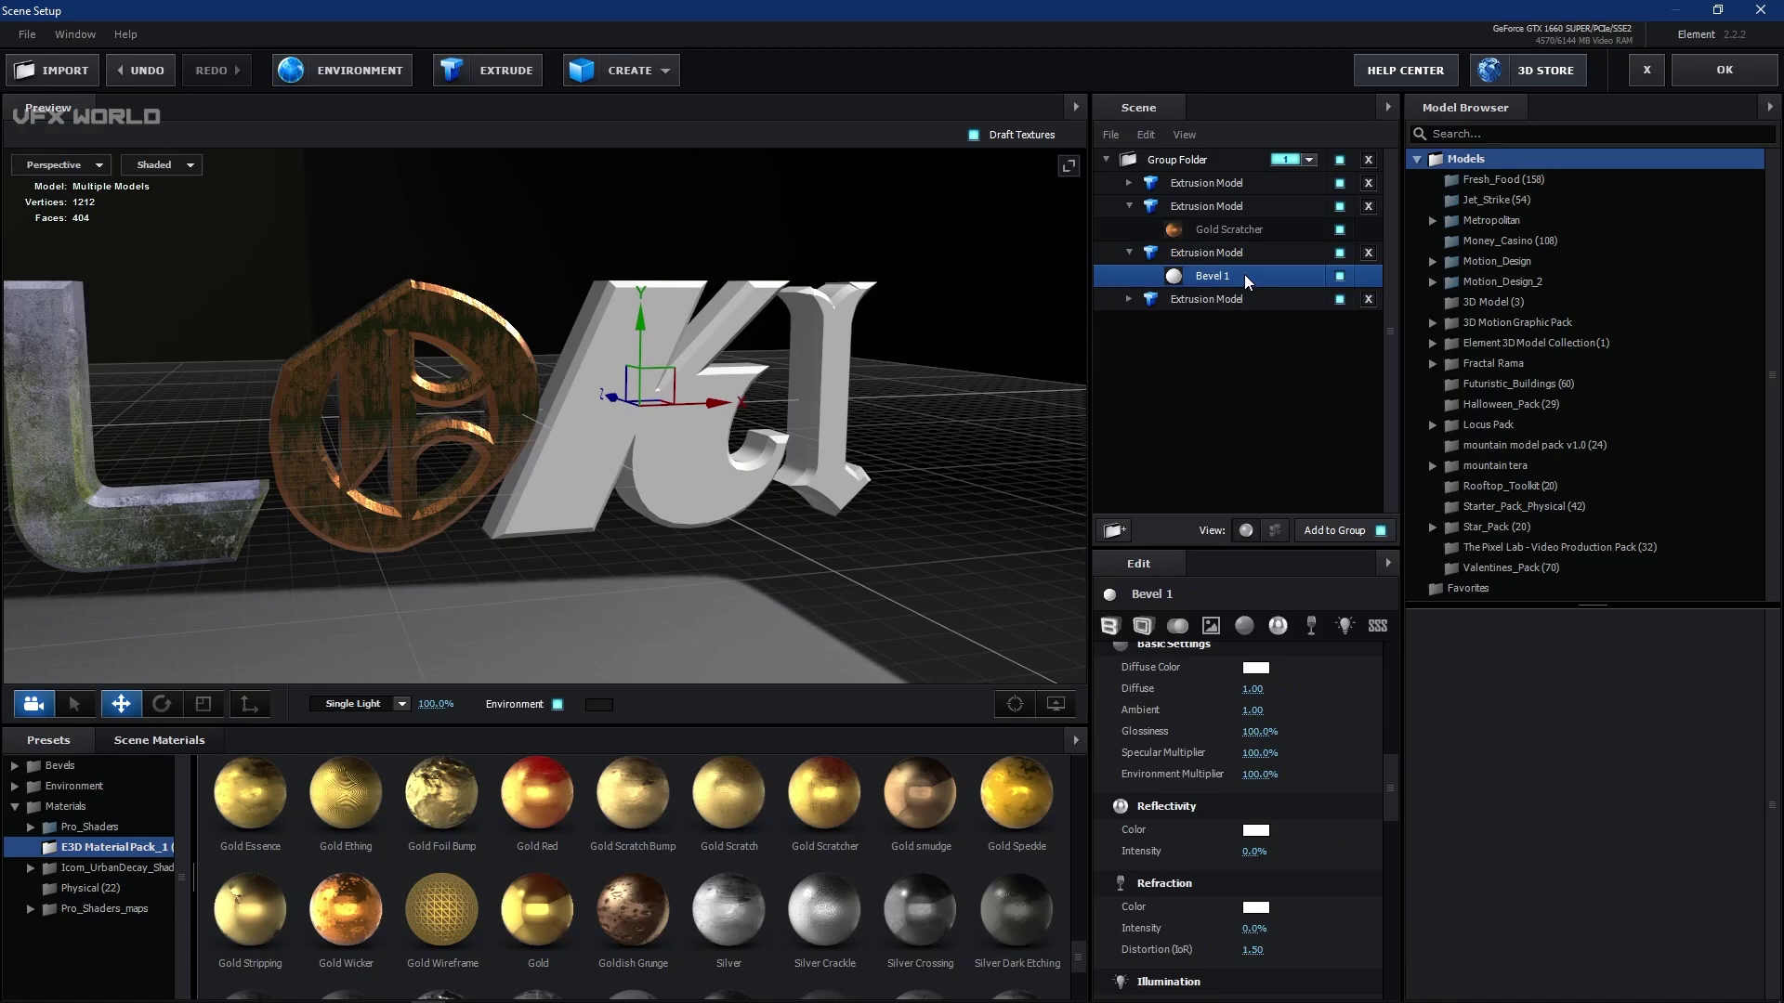
left_click(103, 873)
left_click(111, 892)
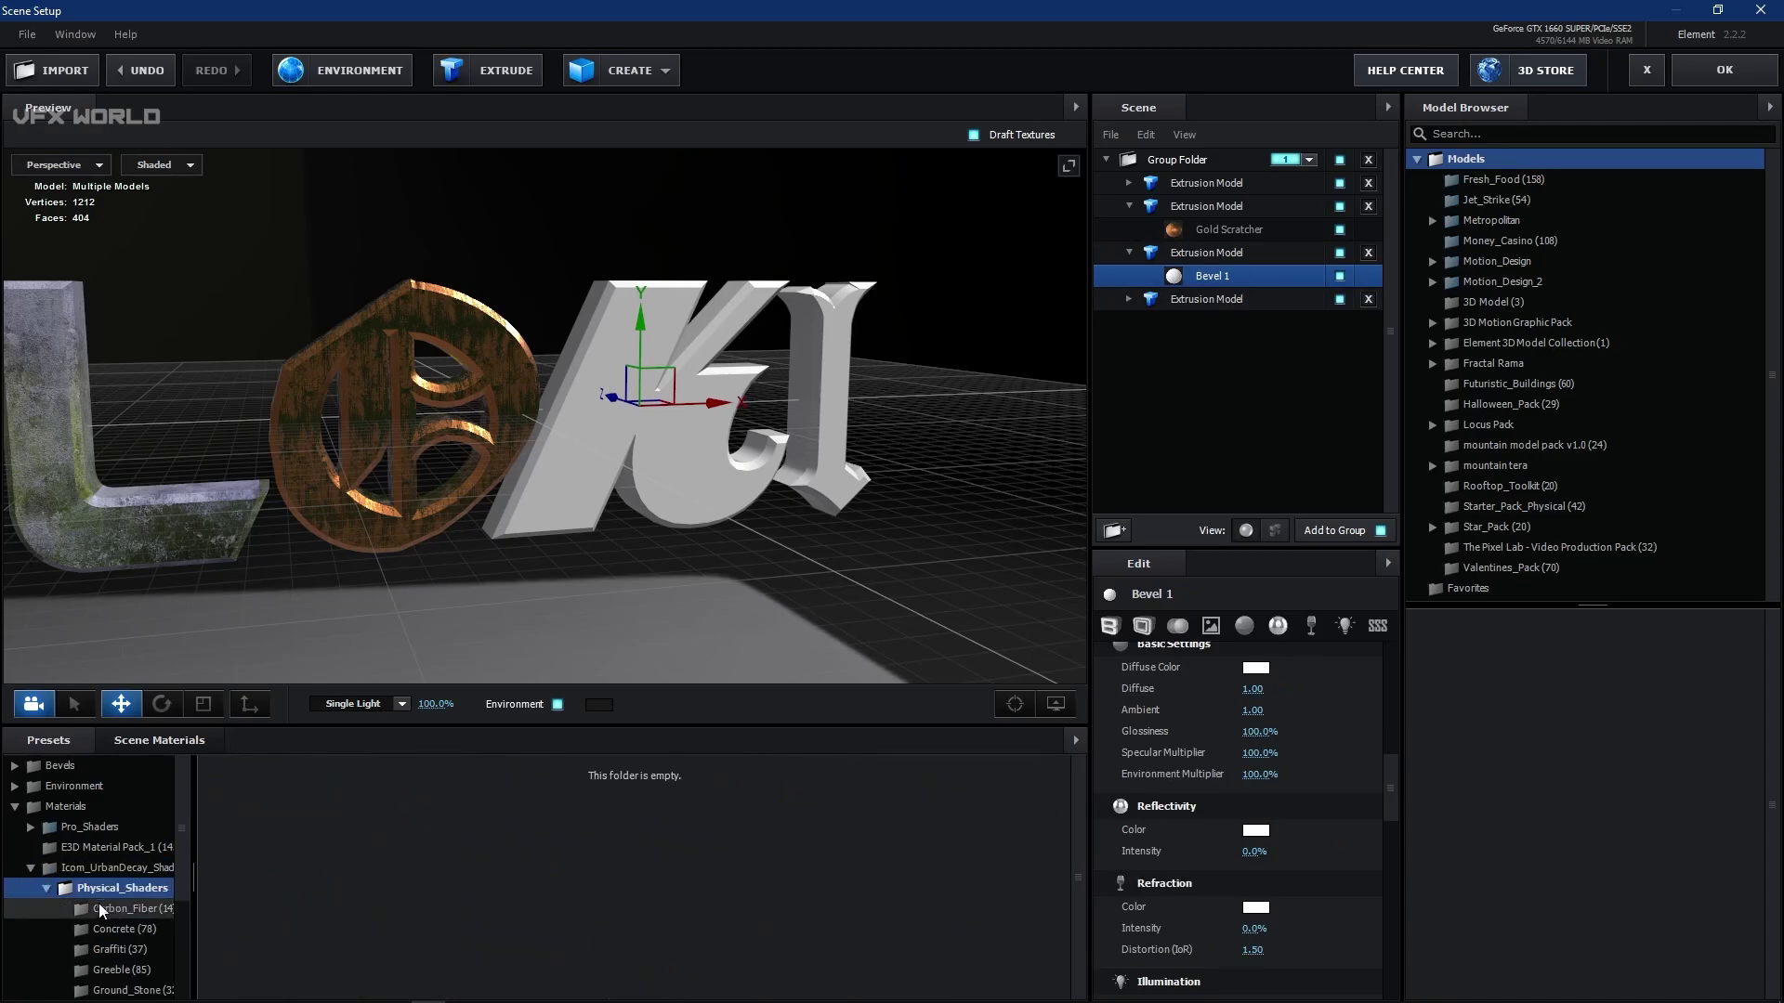
scroll(111, 931, "down", 1)
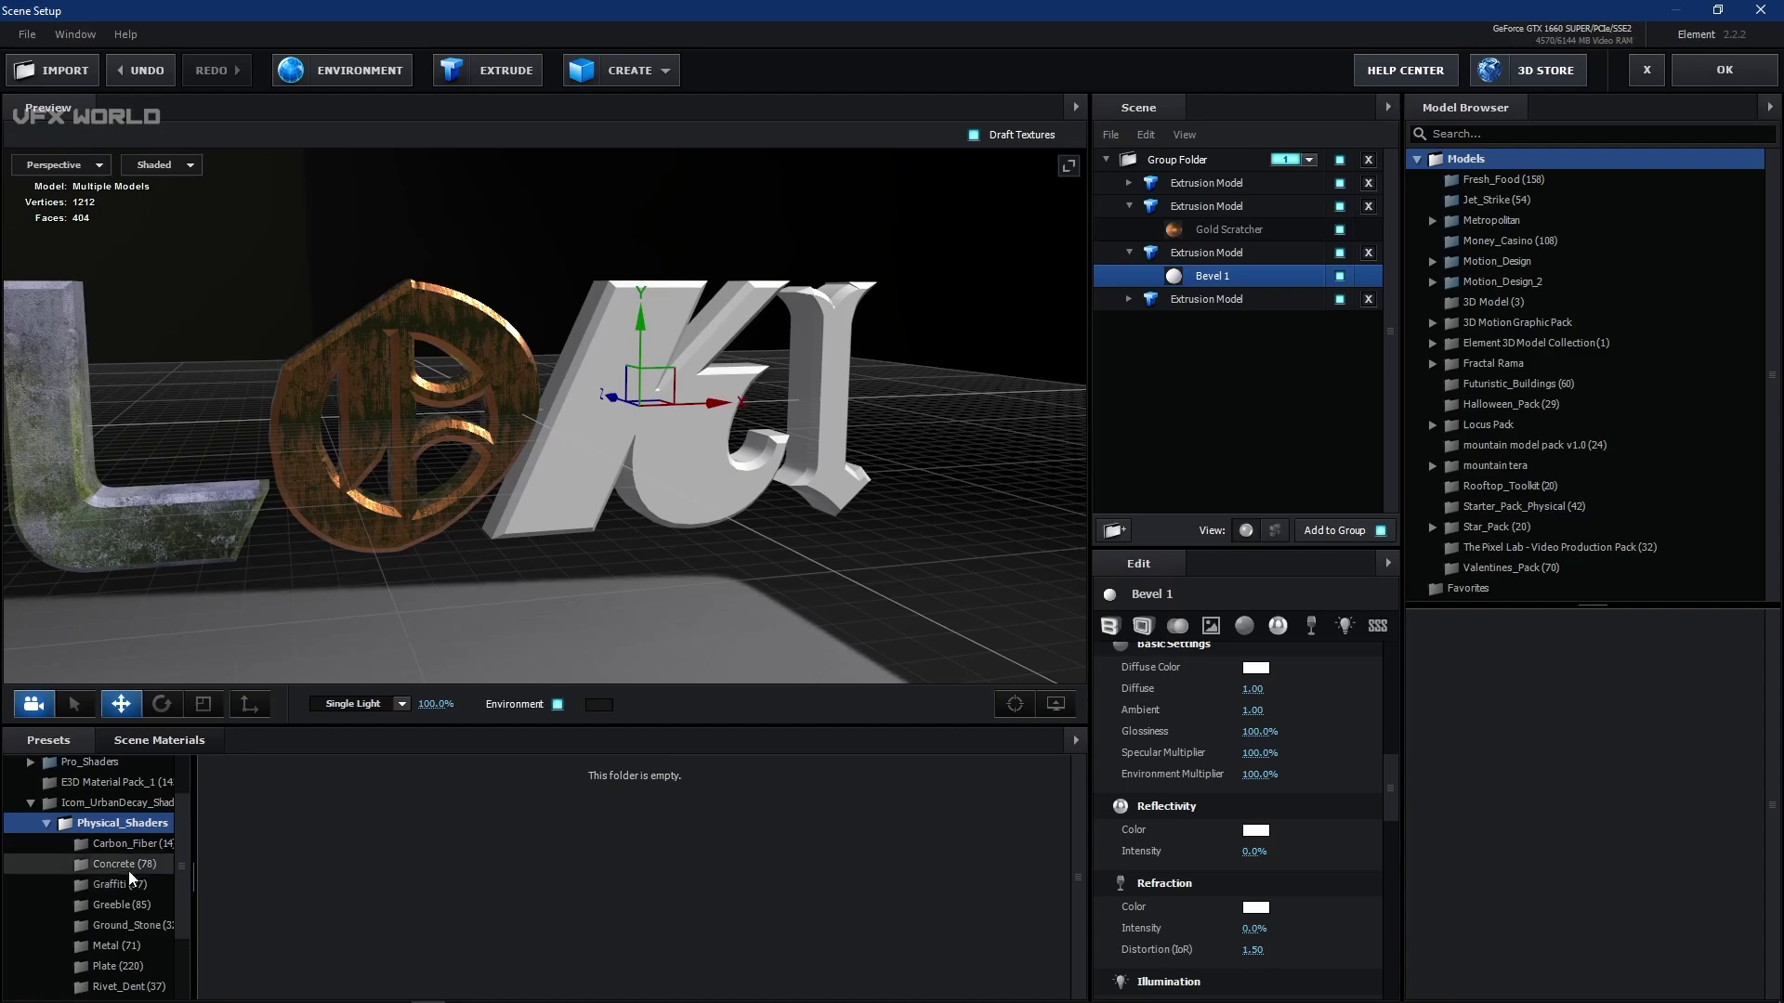
left_click(166, 862)
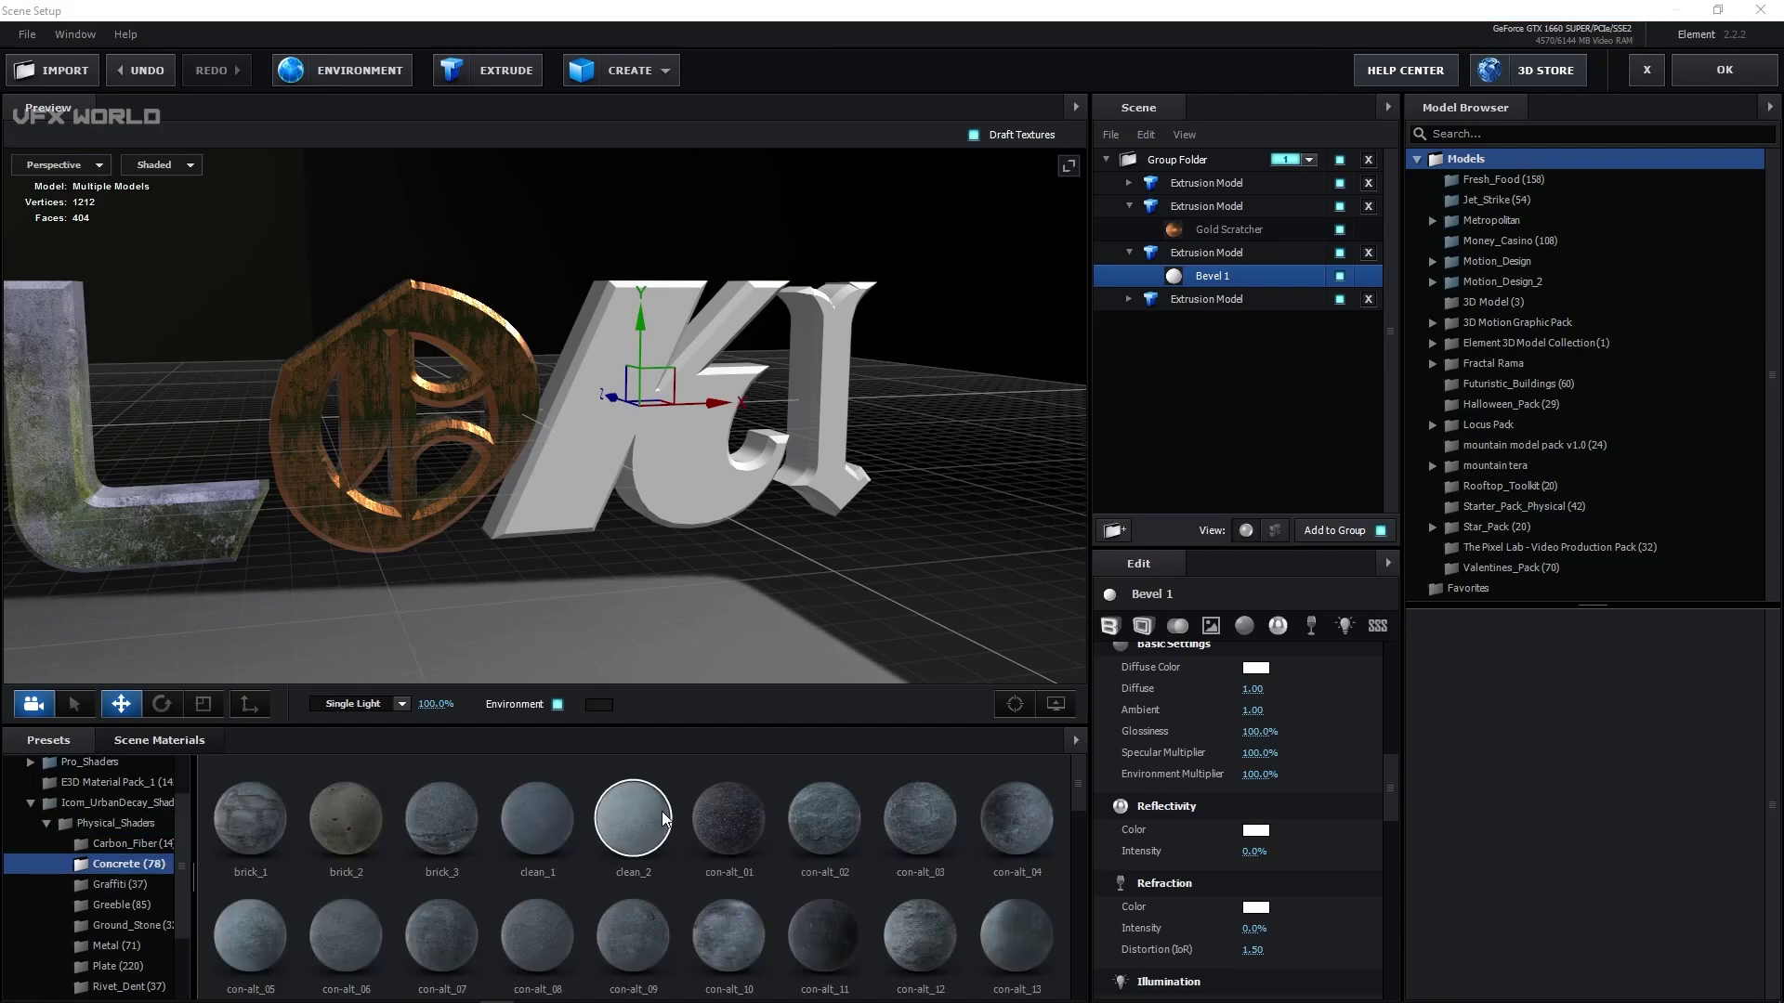
left_click_drag(658, 814, 609, 447)
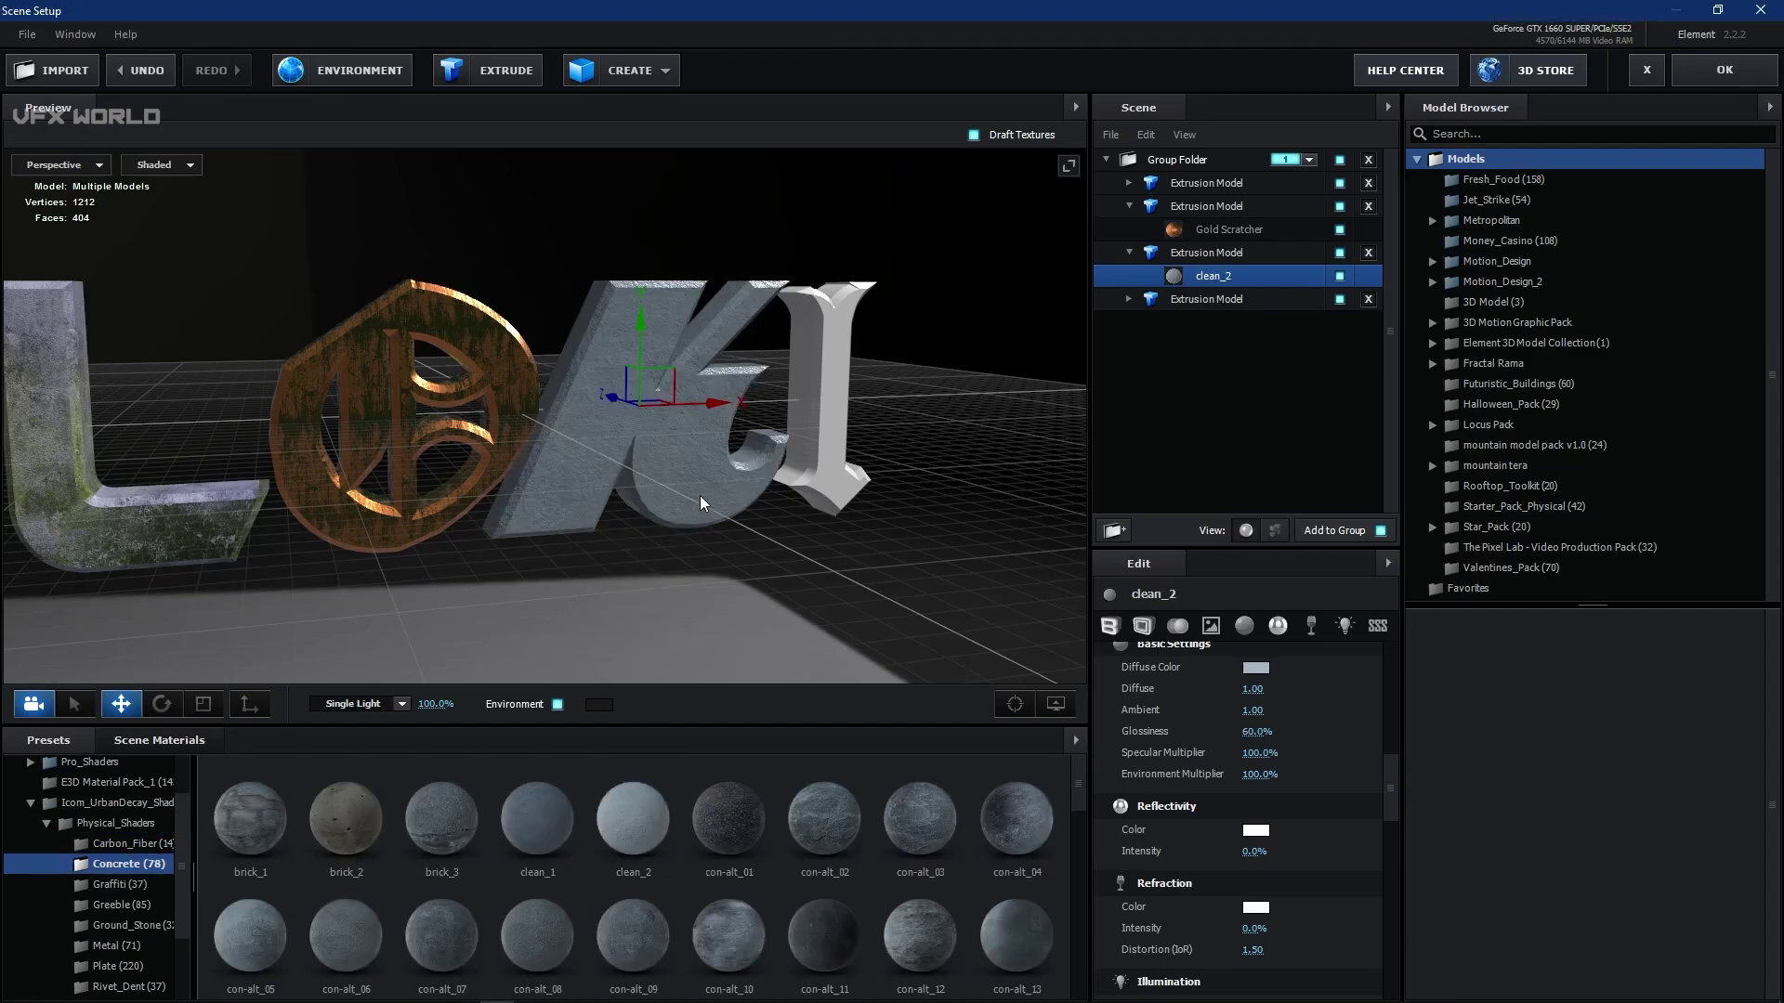
- Set the K extrusion model's UV Repeat to 2.00 in both directions
left_click_drag(699, 494, 673, 383)
left_click(1208, 253)
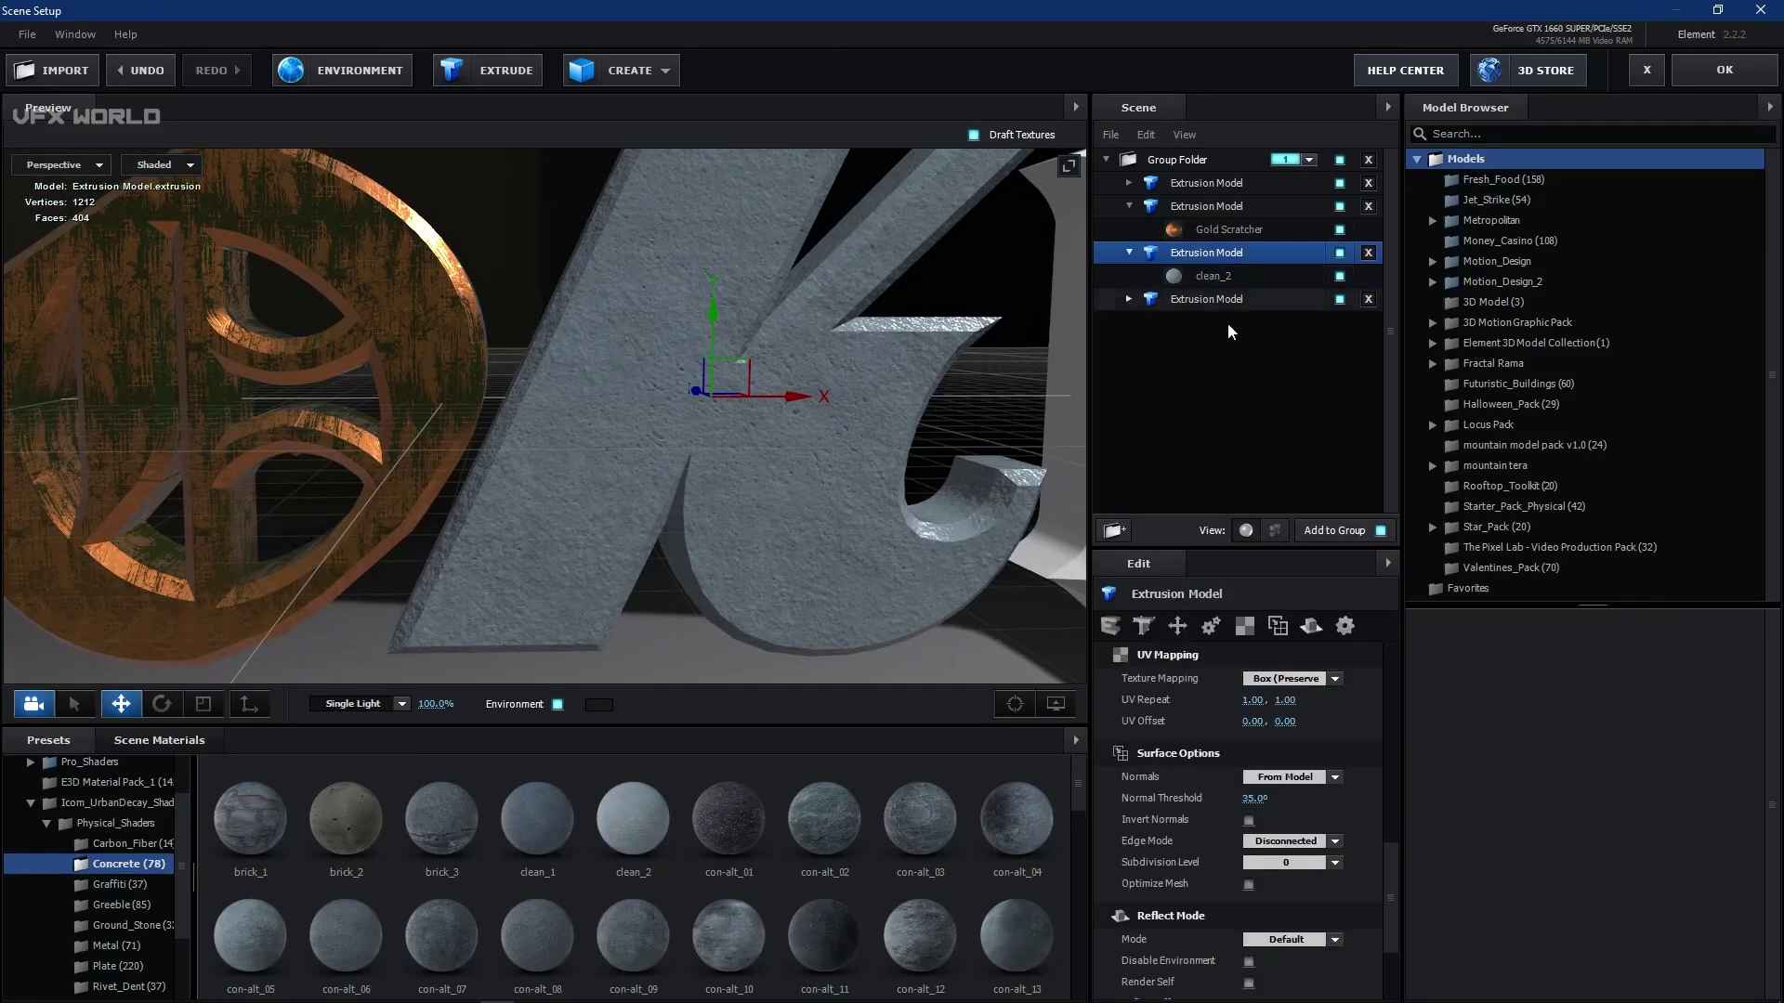
type("2")
key("Return")
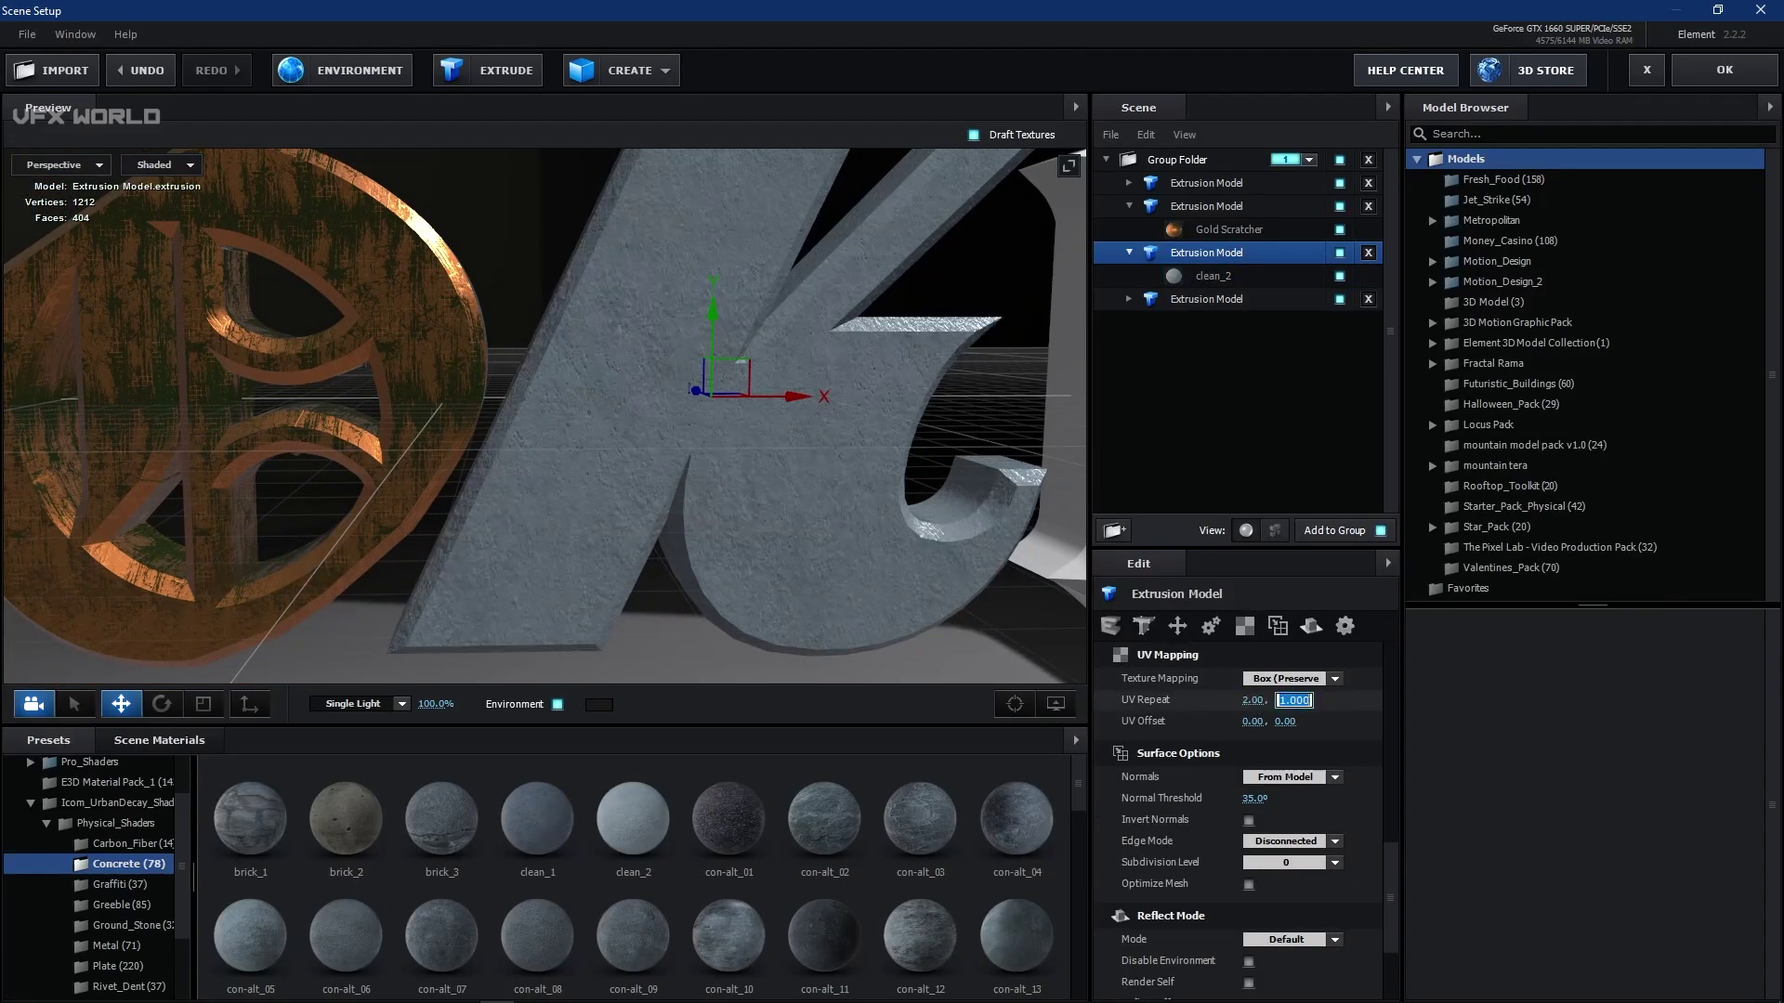
scroll(825, 522, "down", 3)
- Apply the secret_ooze material from the Pro_Shaders Translucent presets to the I model's Bevel 1
left_click_drag(825, 522, 745, 348)
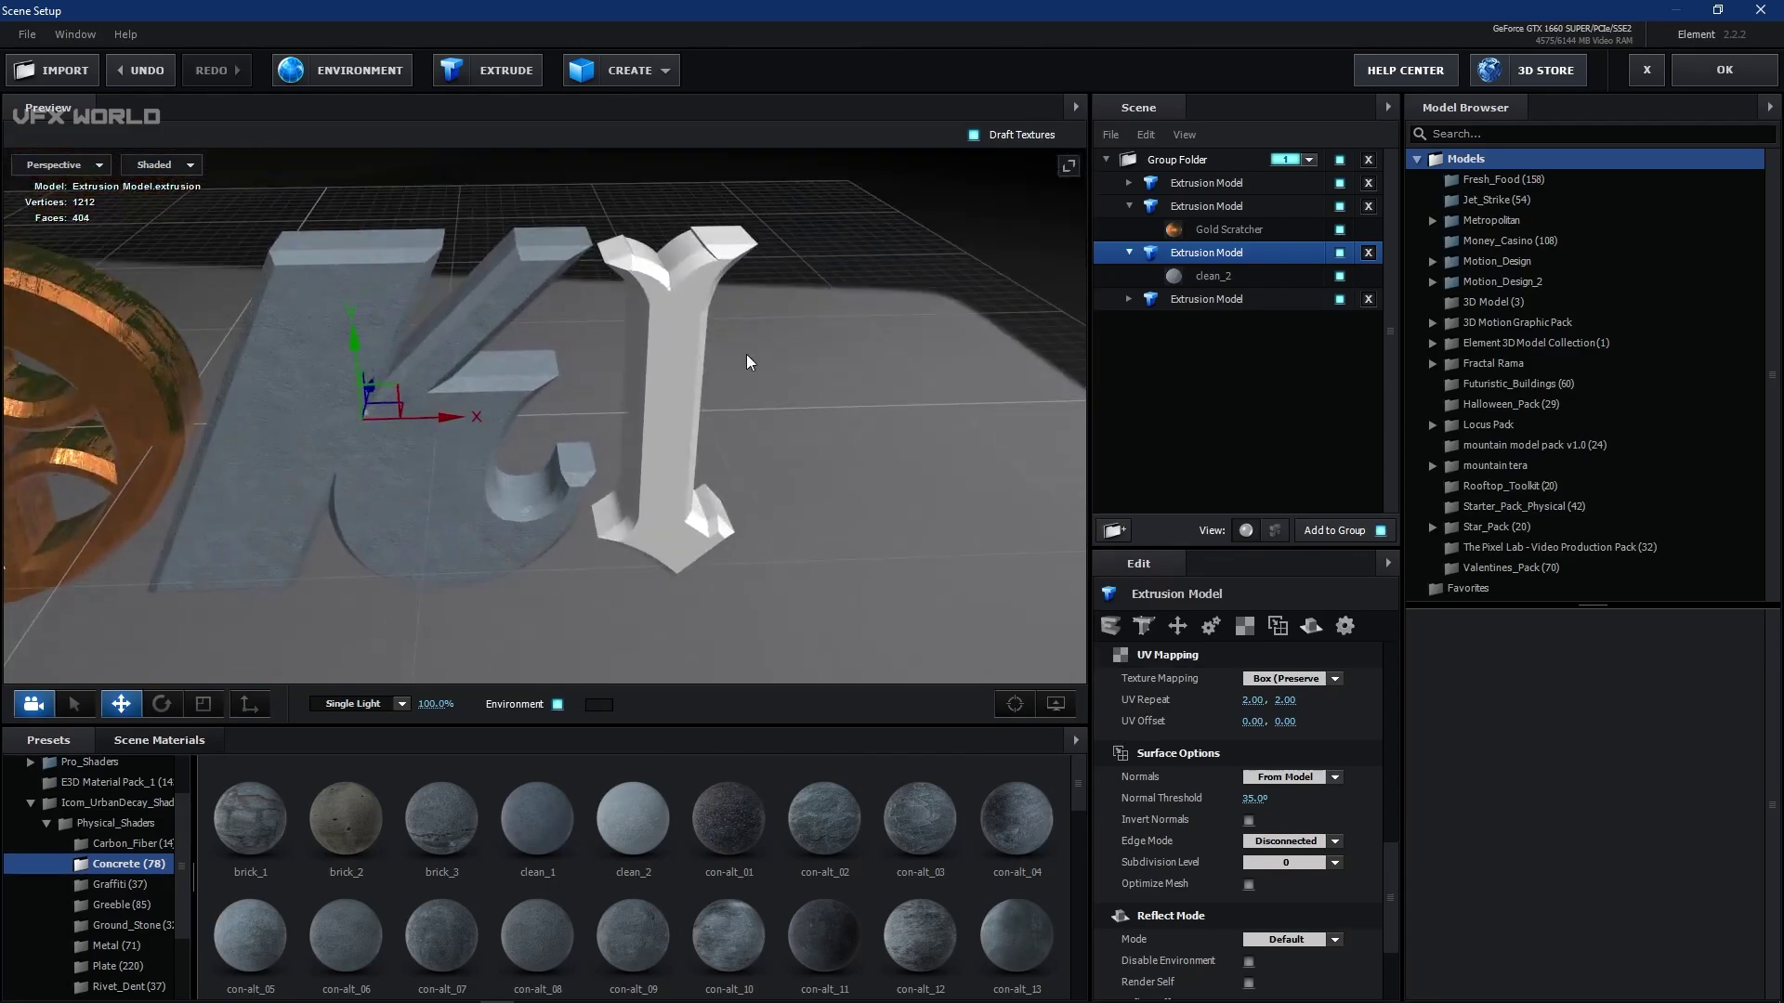
left_click(1126, 254)
left_click(1168, 277)
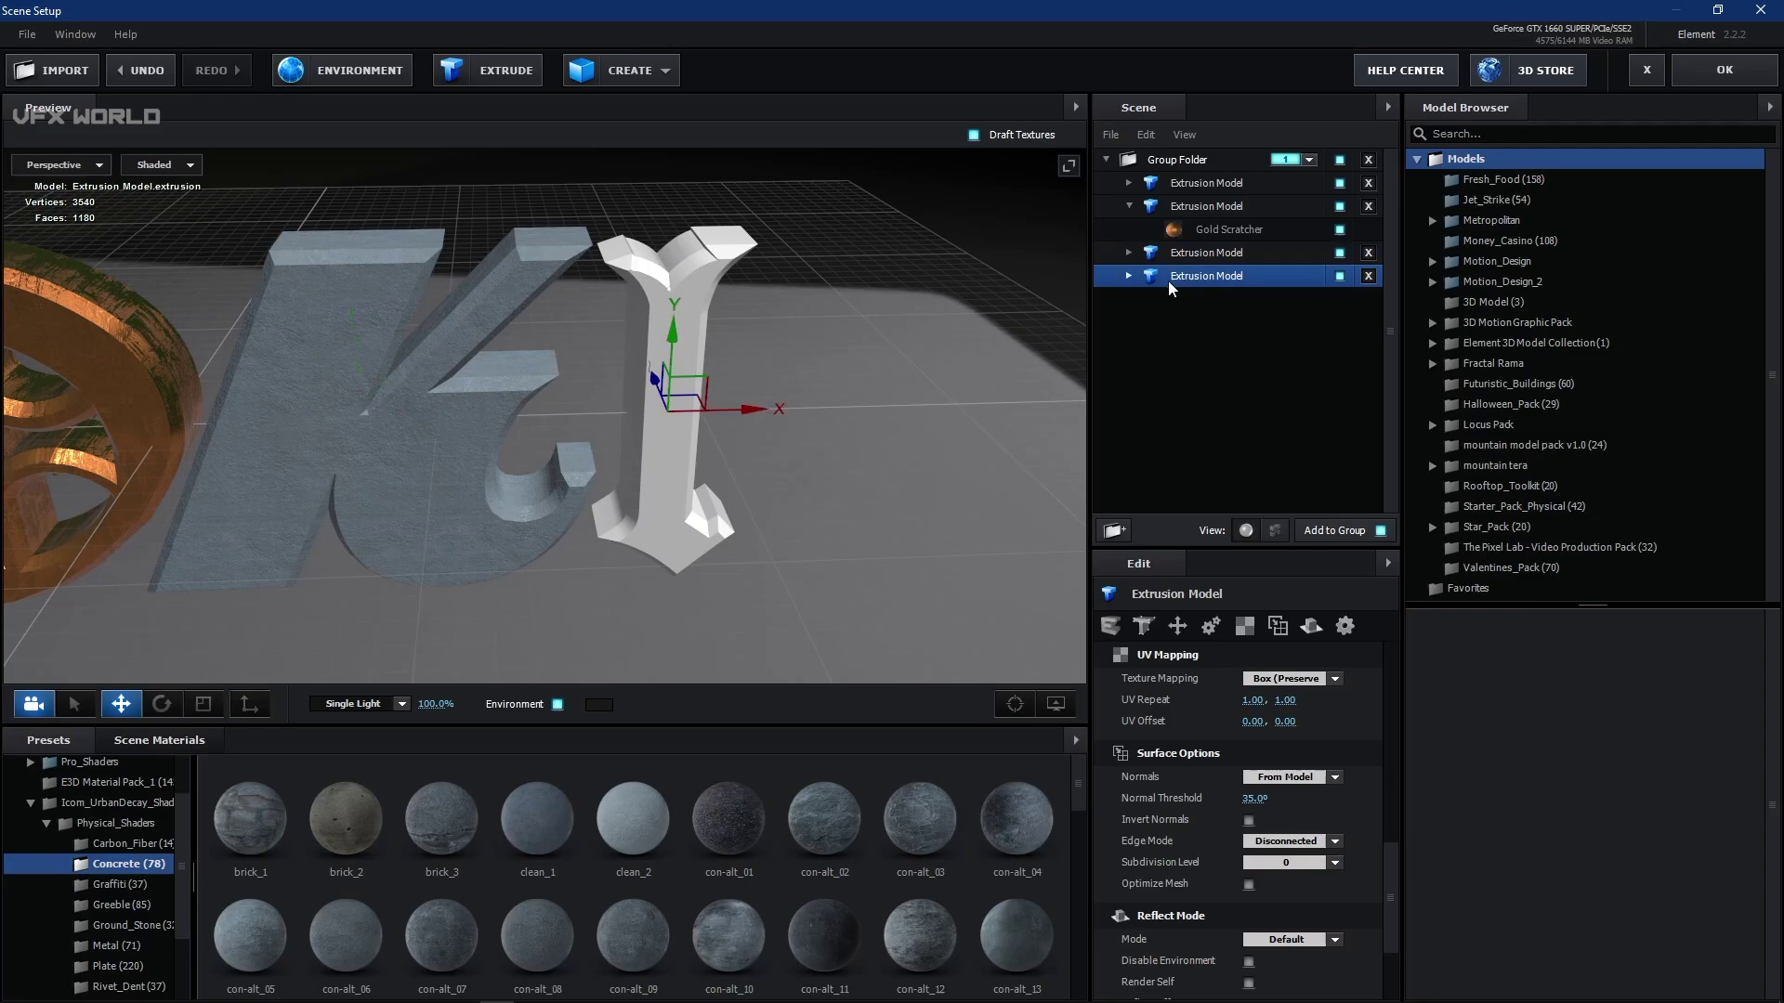
left_click(1130, 276)
left_click(1213, 302)
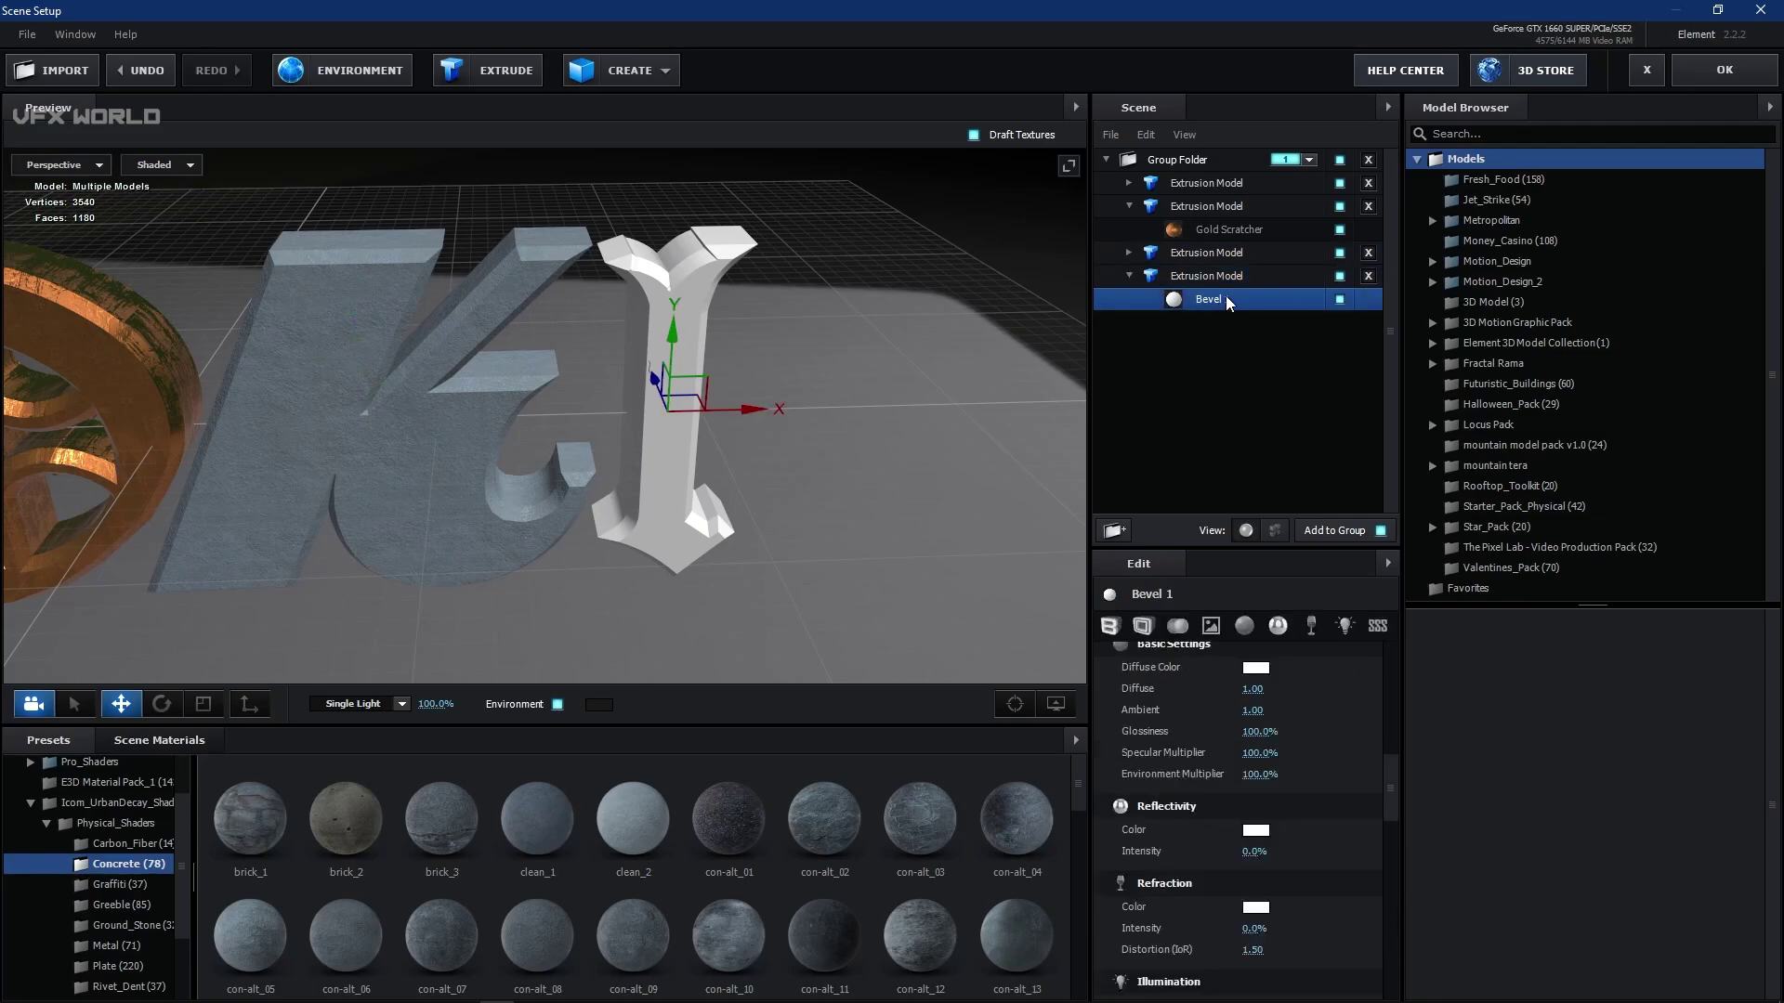
left_click(24, 805)
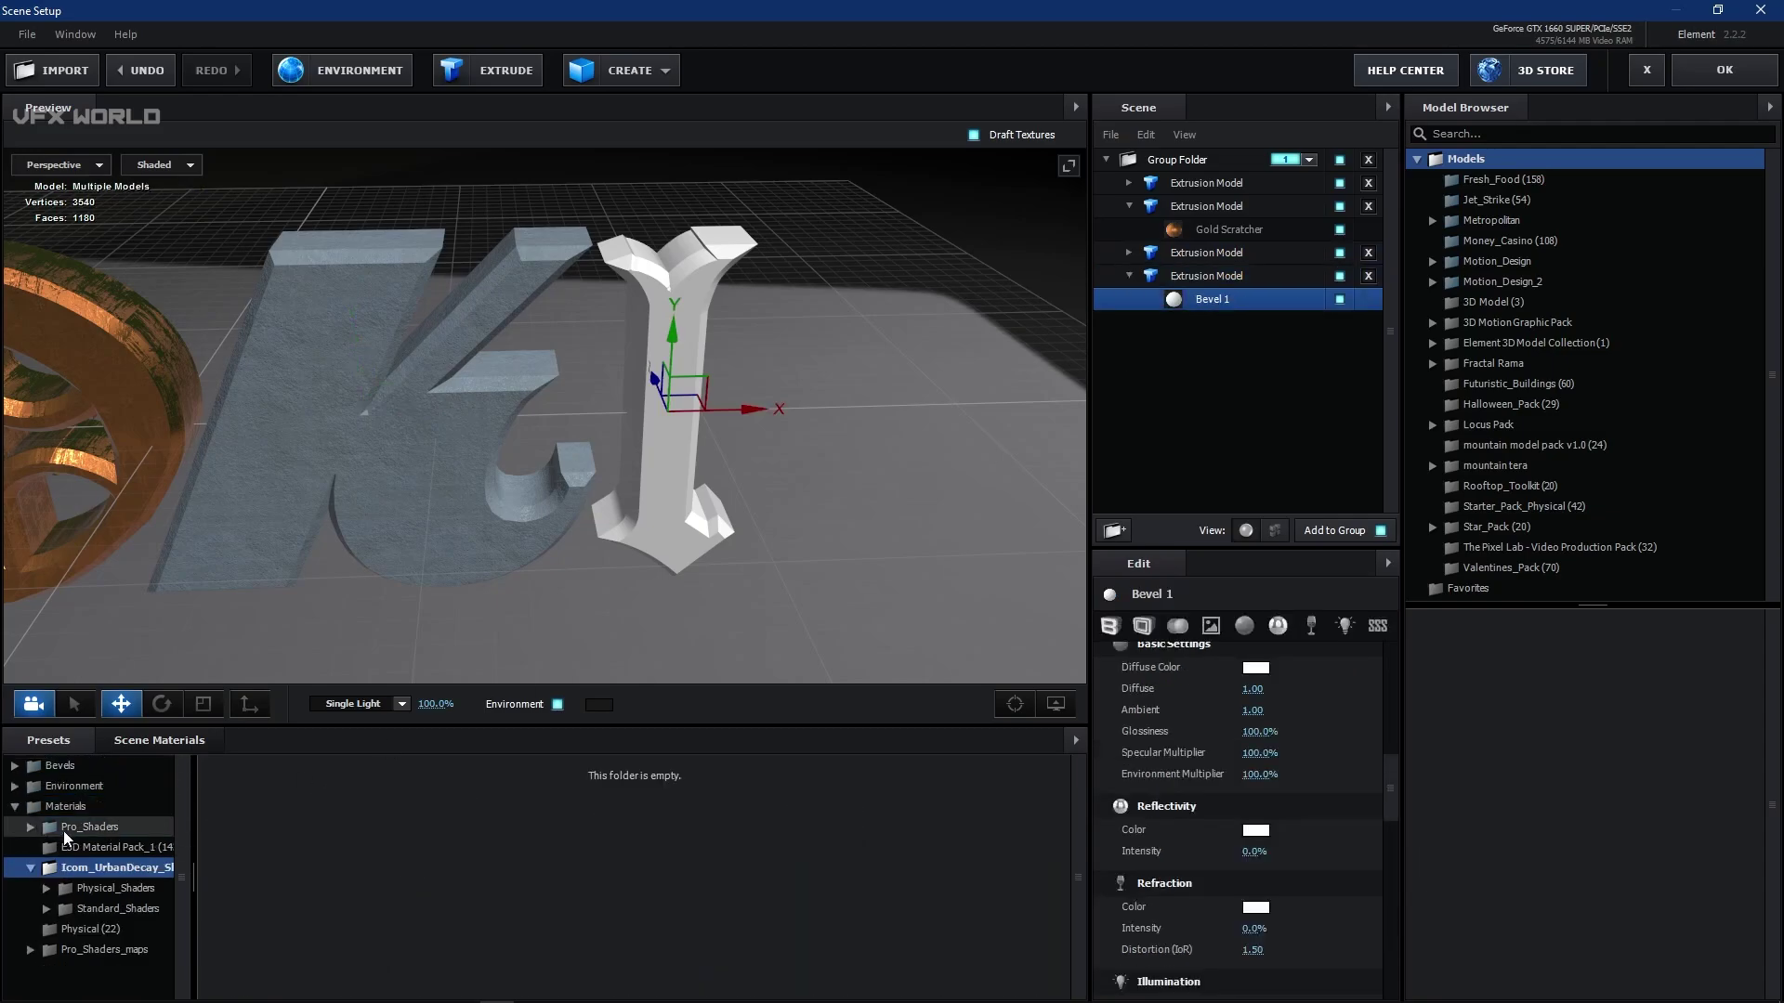
left_click(65, 827)
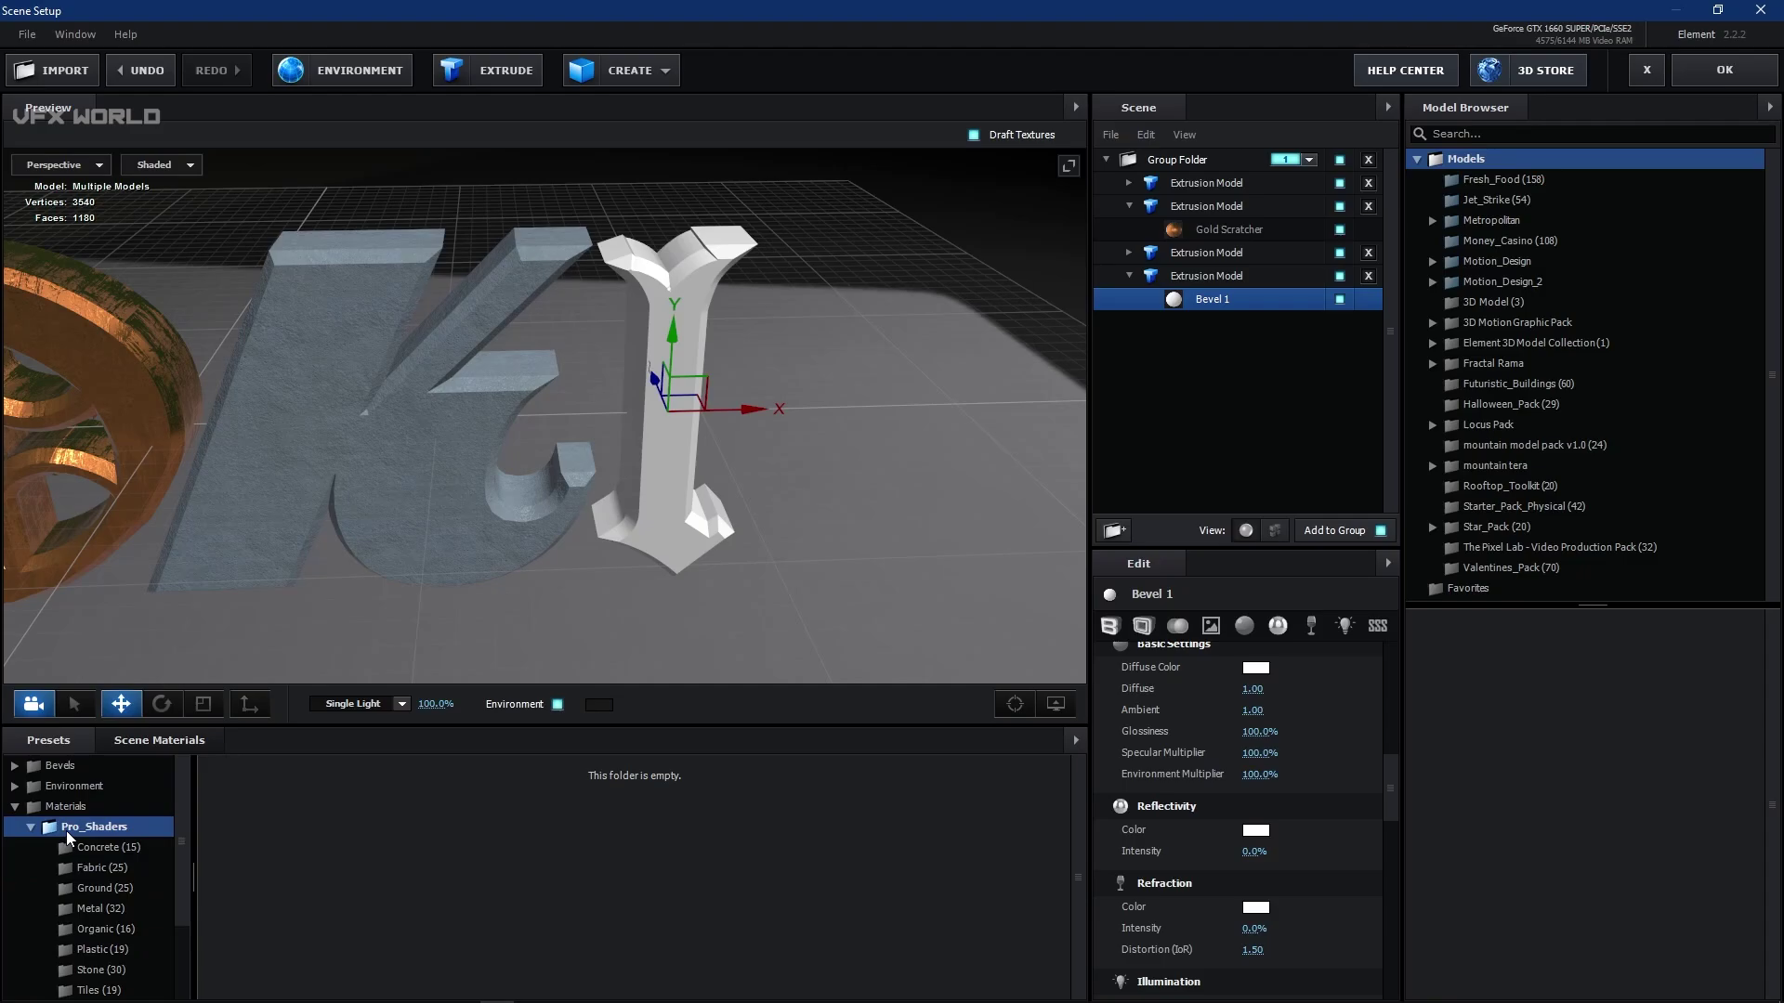
scroll(68, 857, "down", 1)
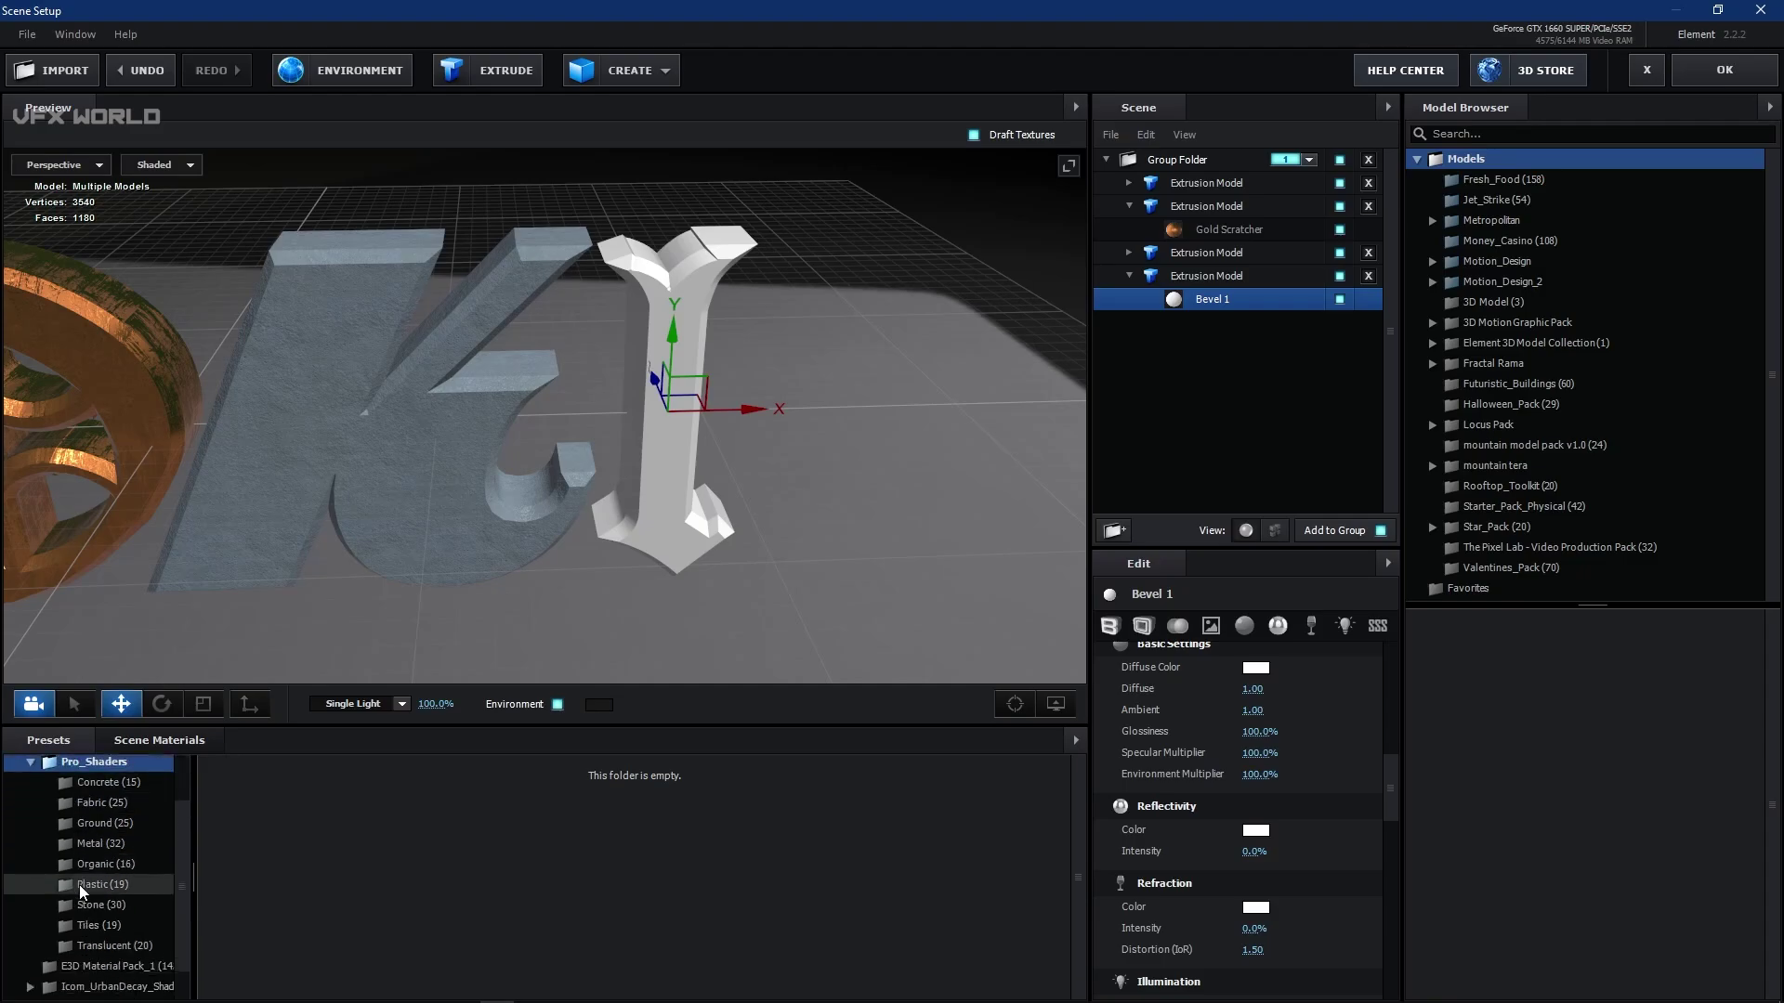
left_click(115, 948)
scroll(1029, 935, "down", 1)
scroll(1028, 935, "down", 1)
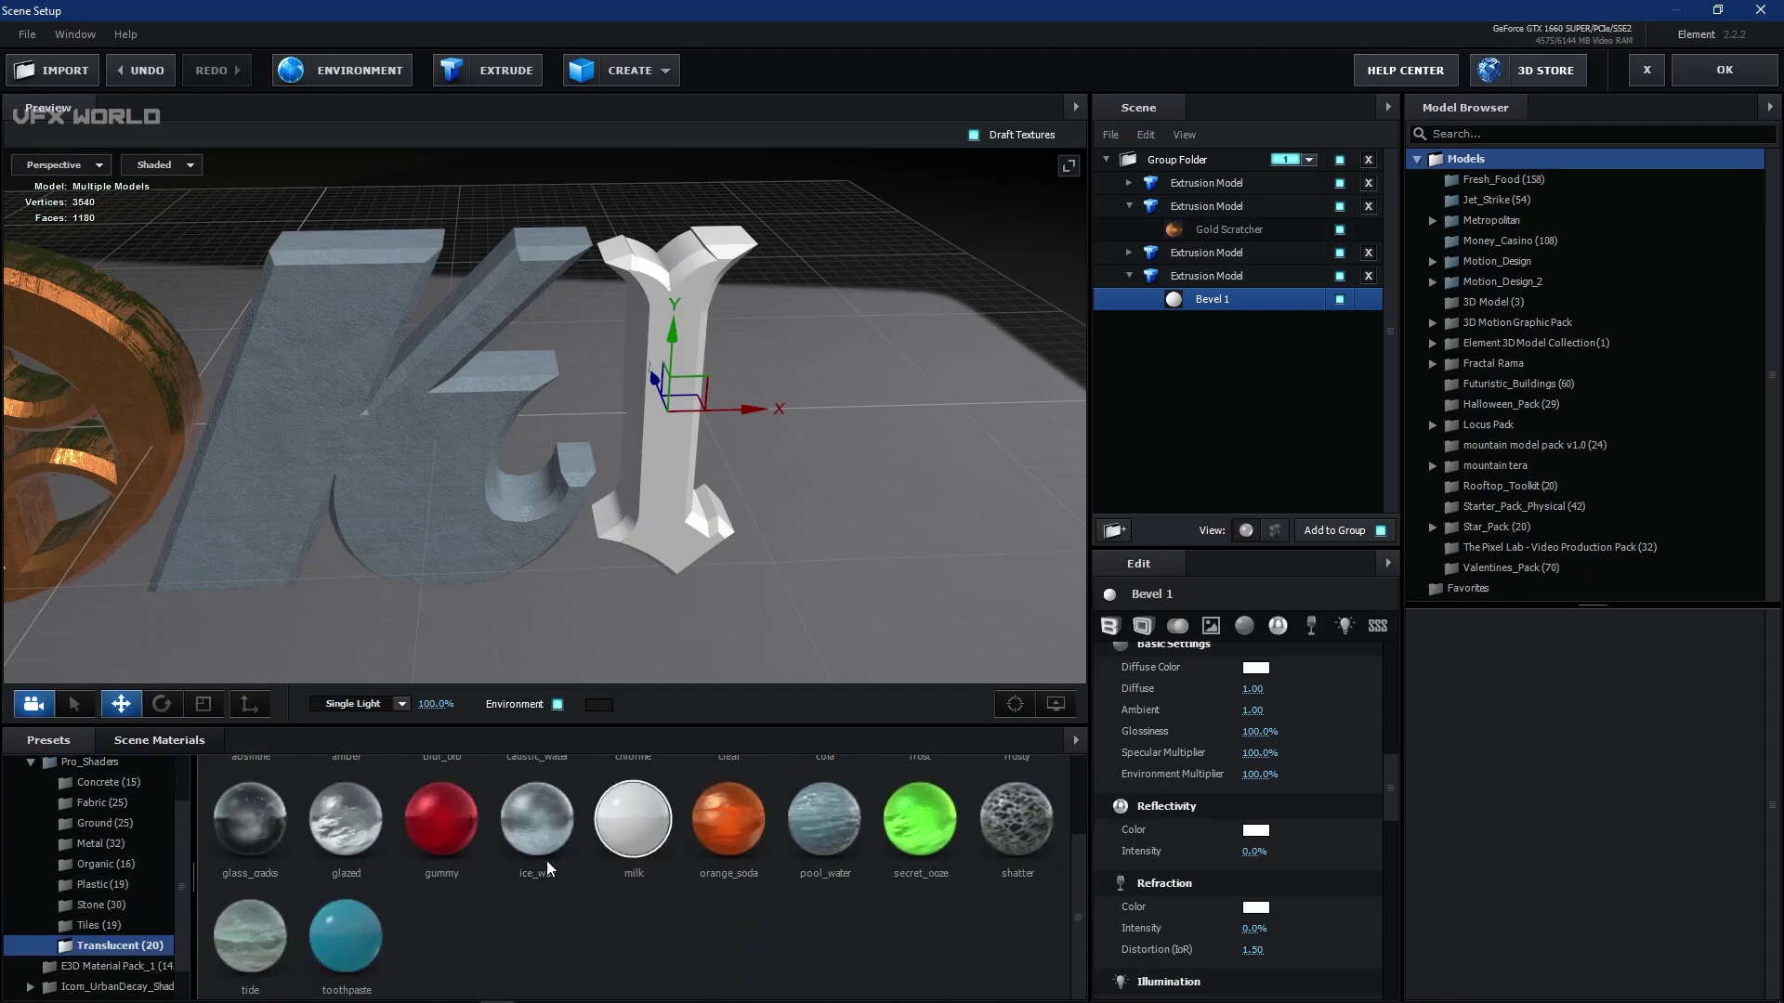
scroll(348, 866, "up", 2)
left_click_drag(781, 641, 762, 601)
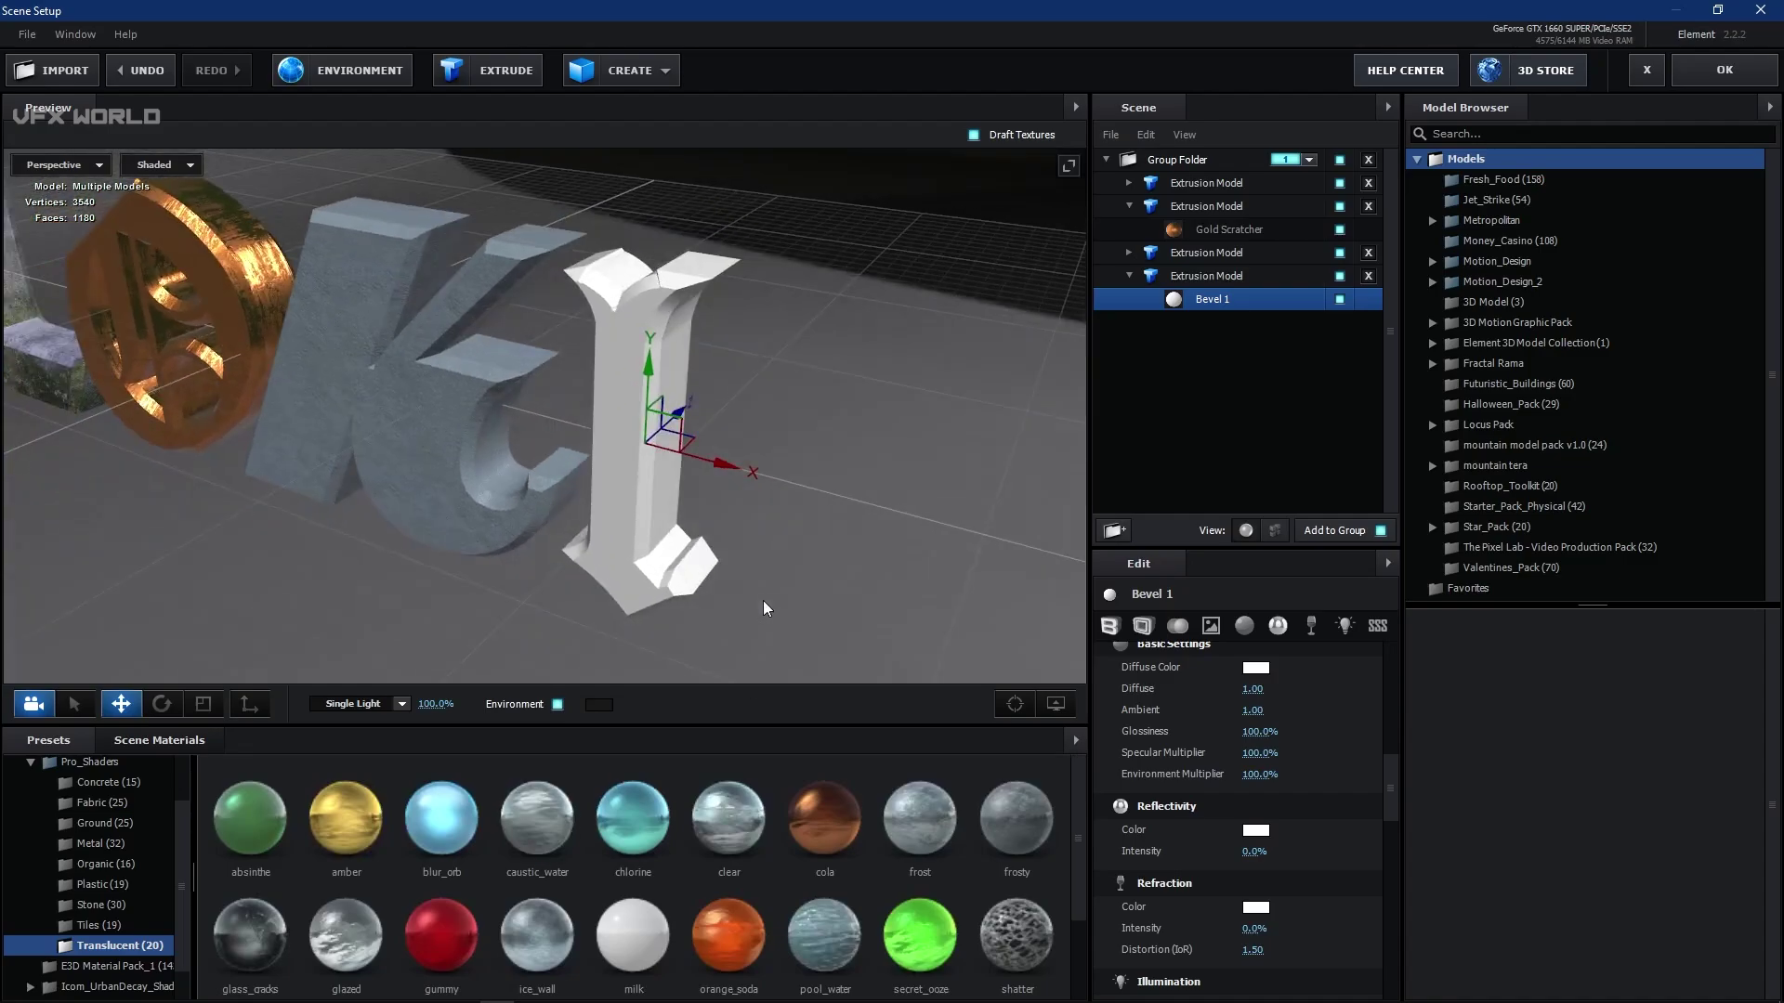
scroll(934, 951, "down", 1)
left_click_drag(920, 864, 665, 554)
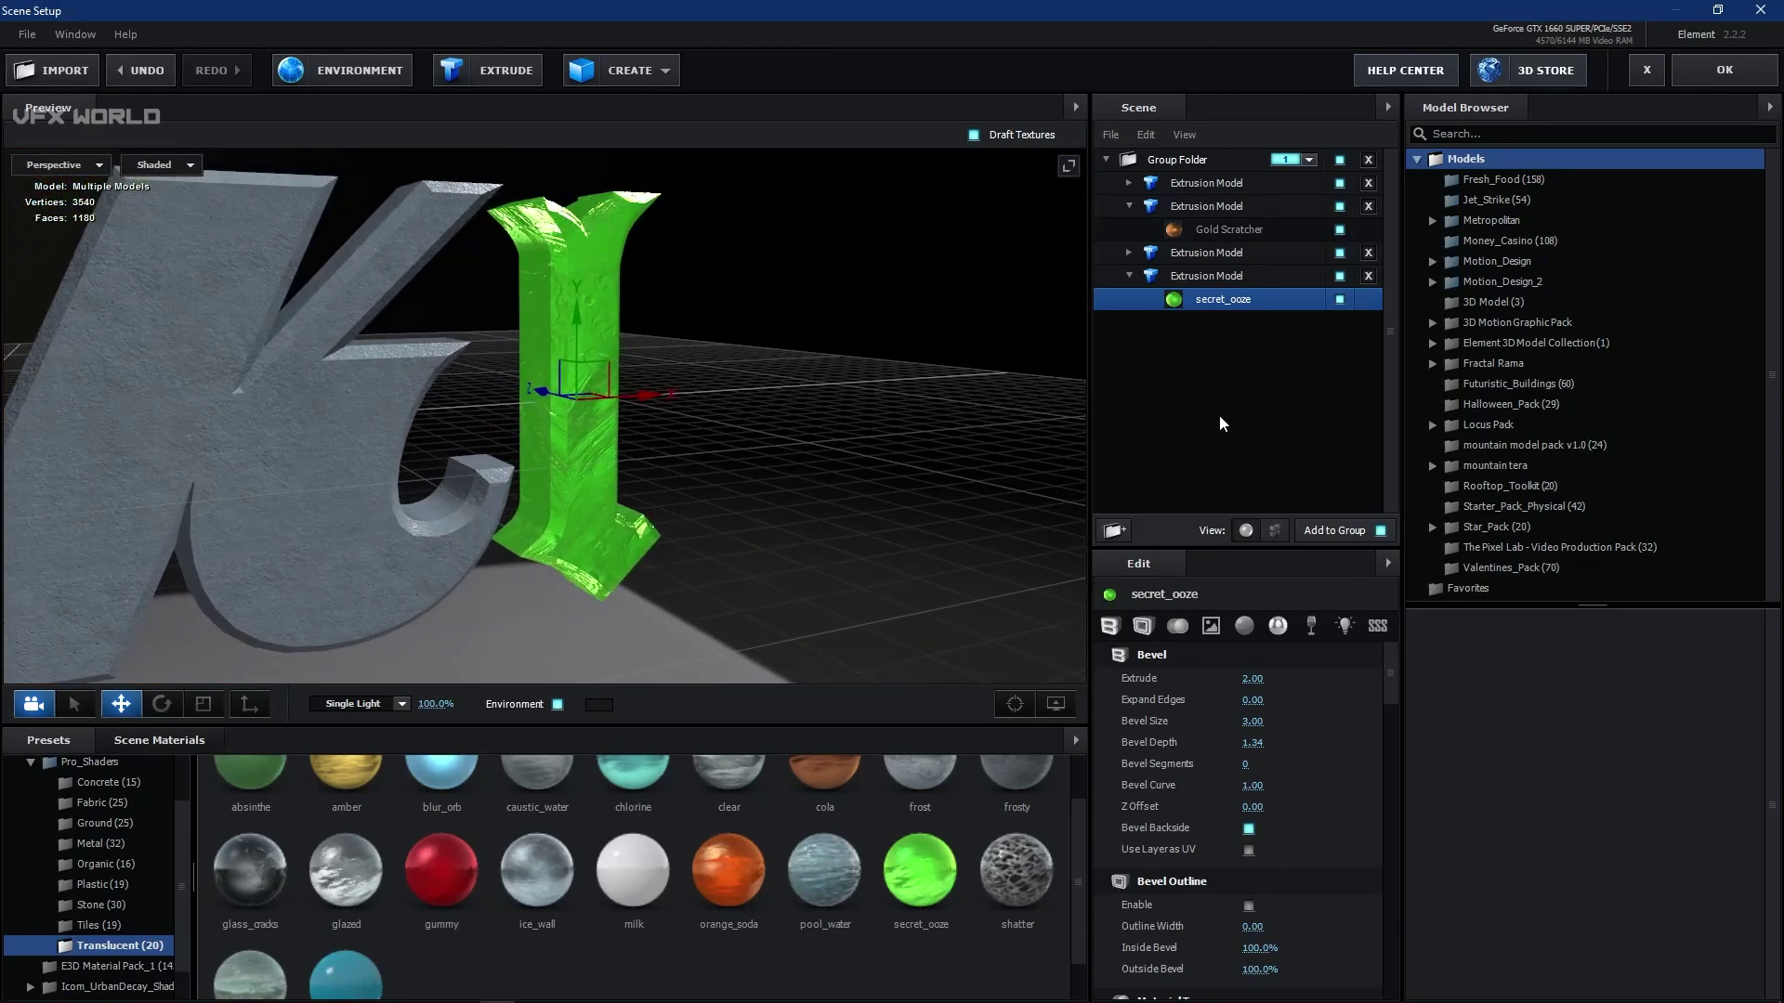
- Set the I extrusion model's Bevel Copies to 2 and disable the second bevel
left_click(1186, 276)
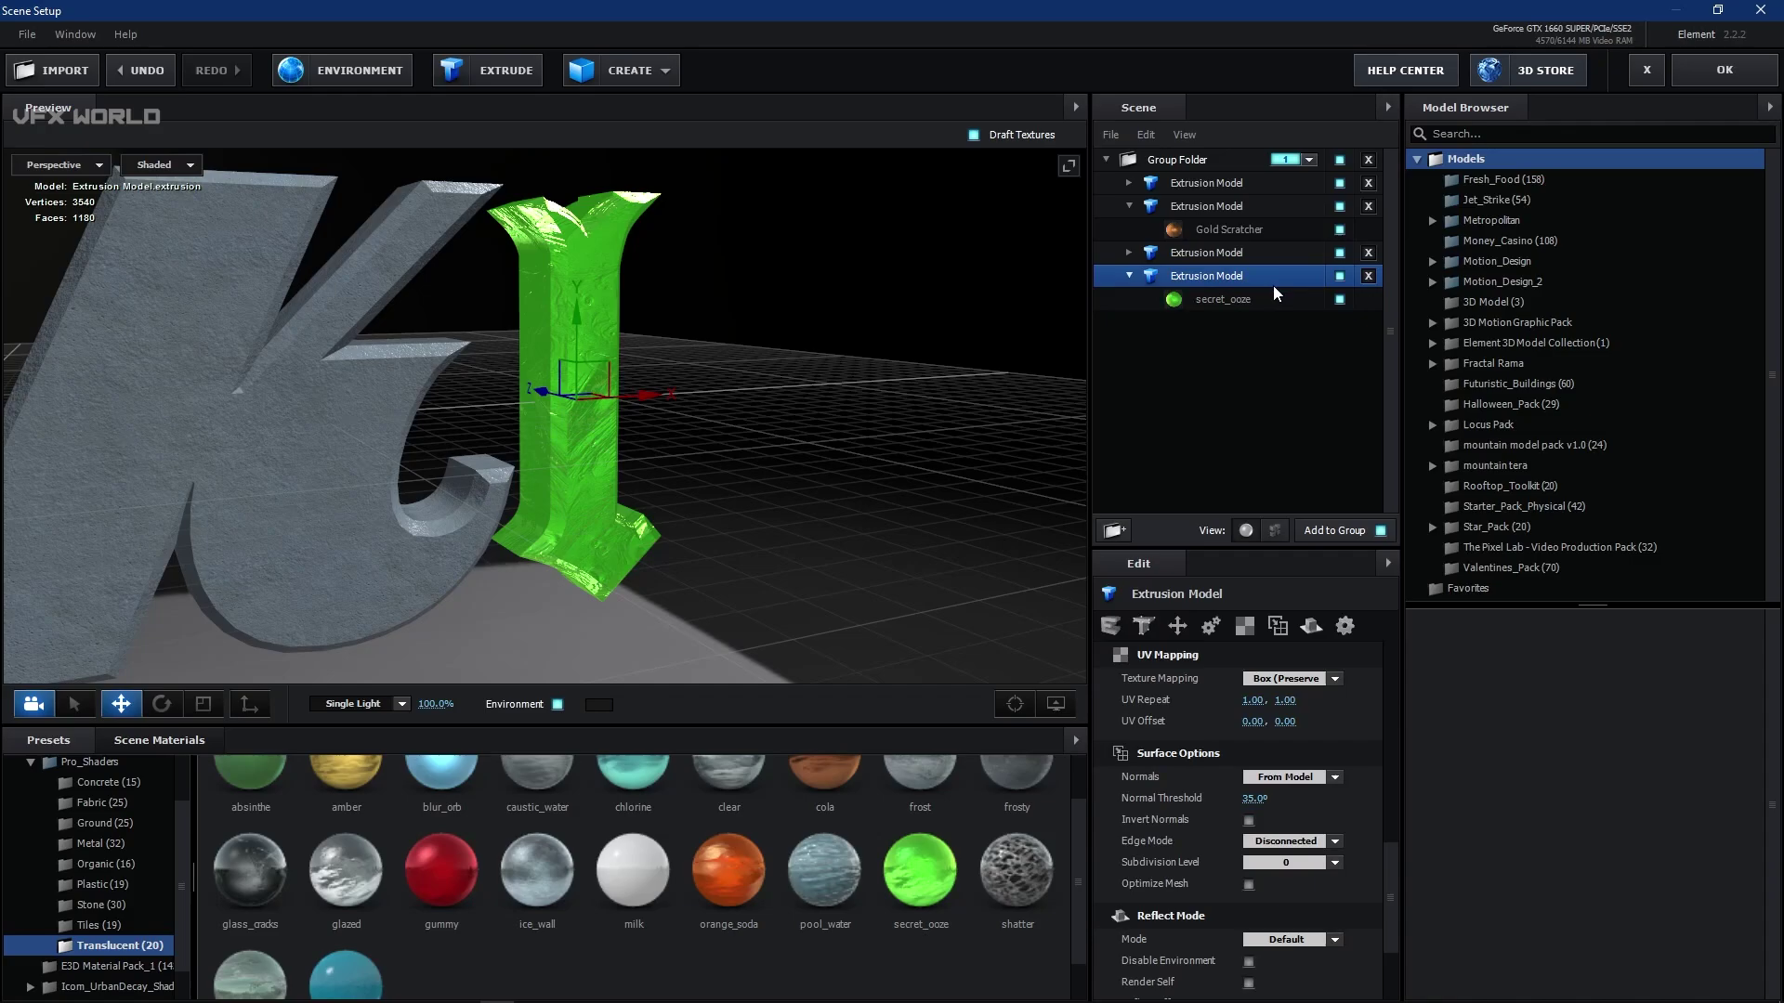
scroll(1268, 738, "up", 10)
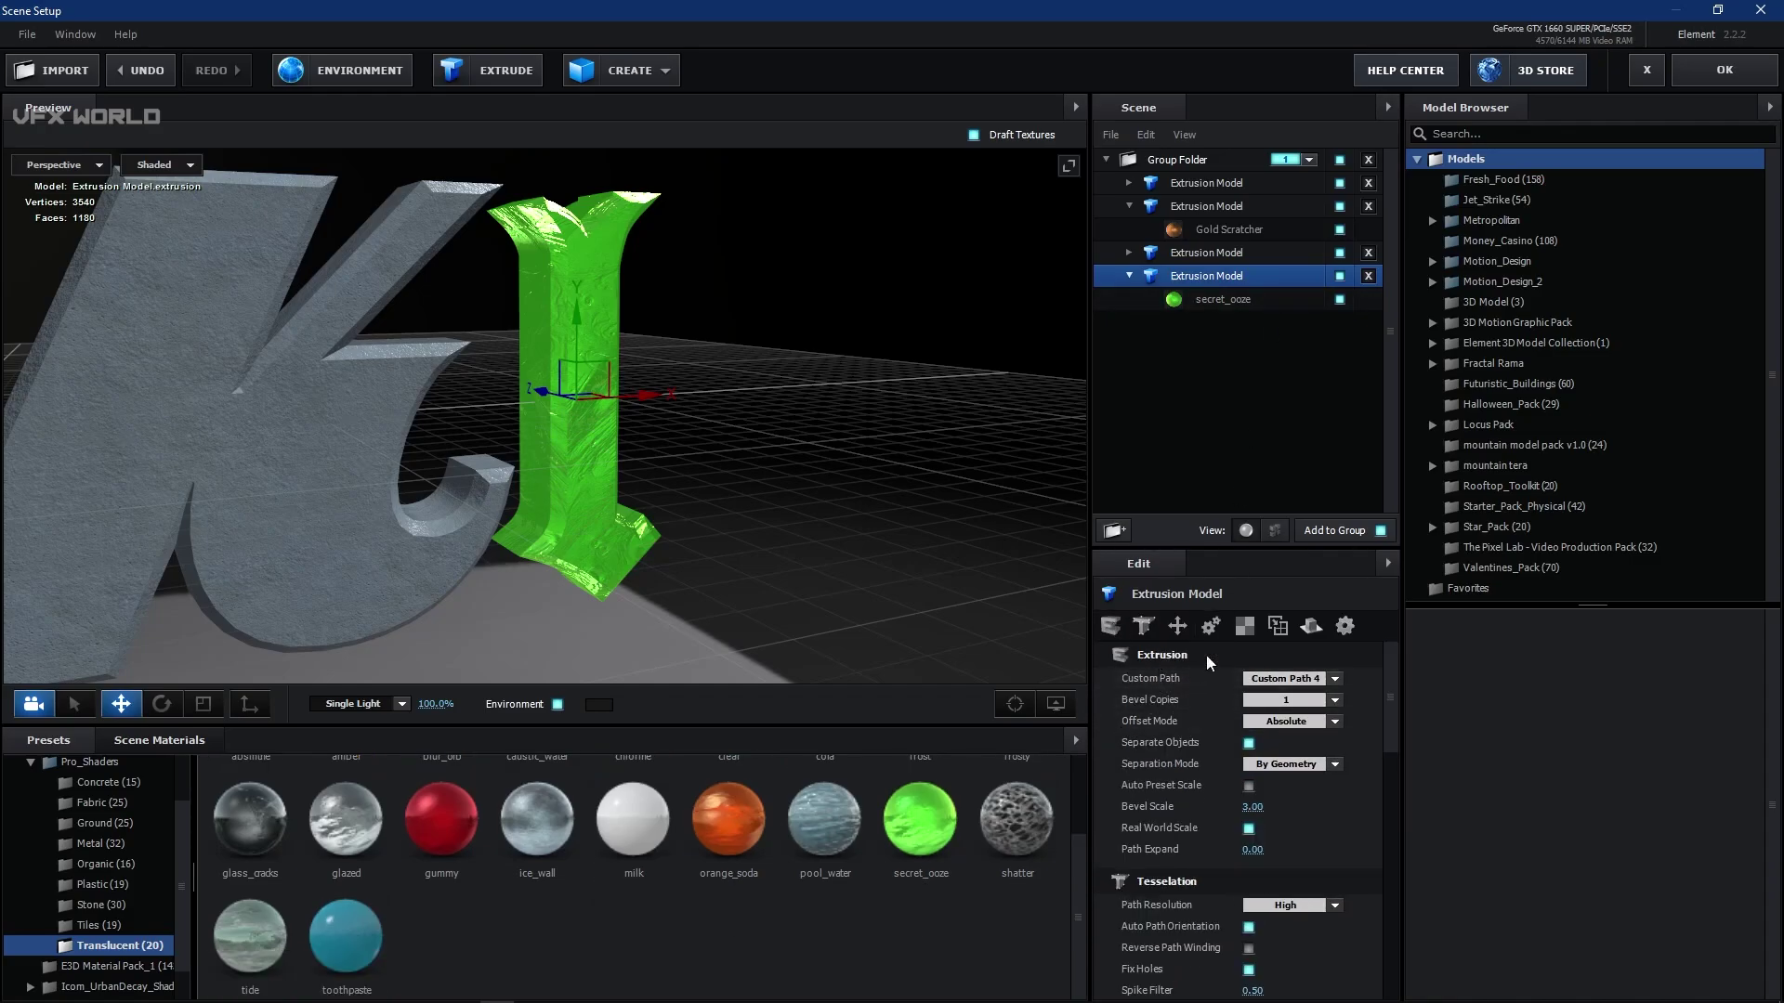
left_click(1250, 704)
left_click(1264, 727)
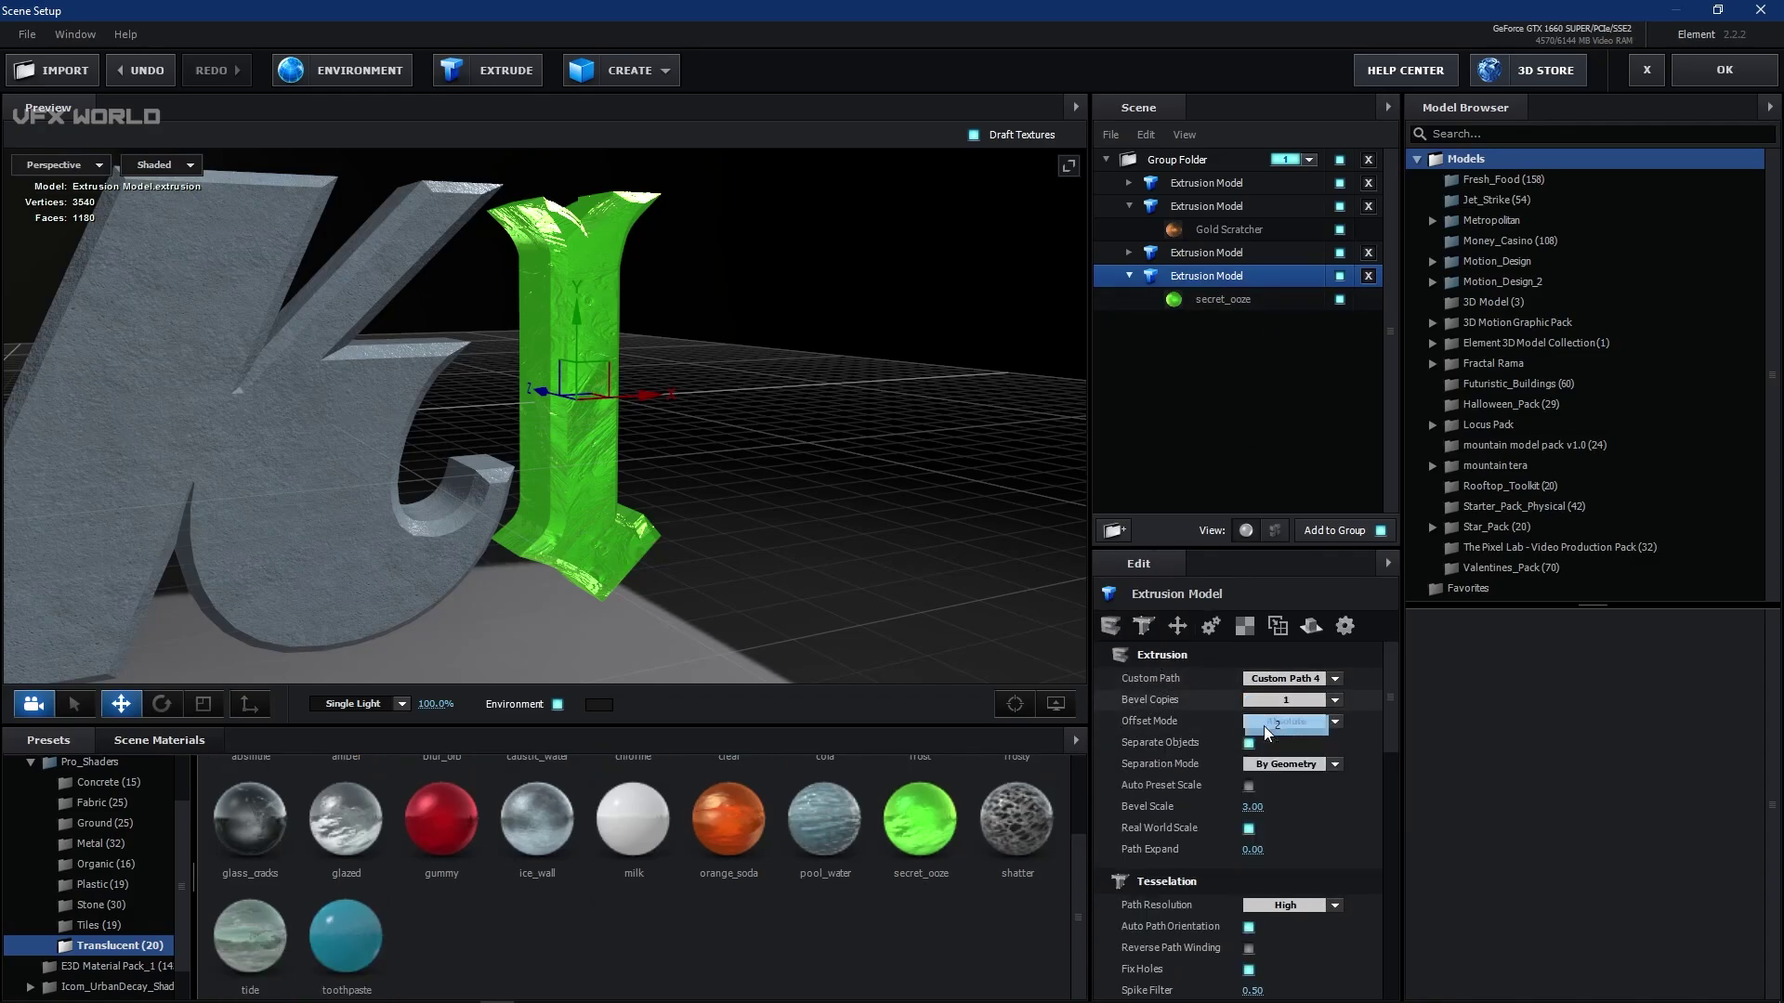
left_click_drag(903, 520, 599, 340)
left_click_drag(730, 390, 911, 383)
- Change the illumination color of the I model's secret_ooze material to a darker green
left_click(1248, 301)
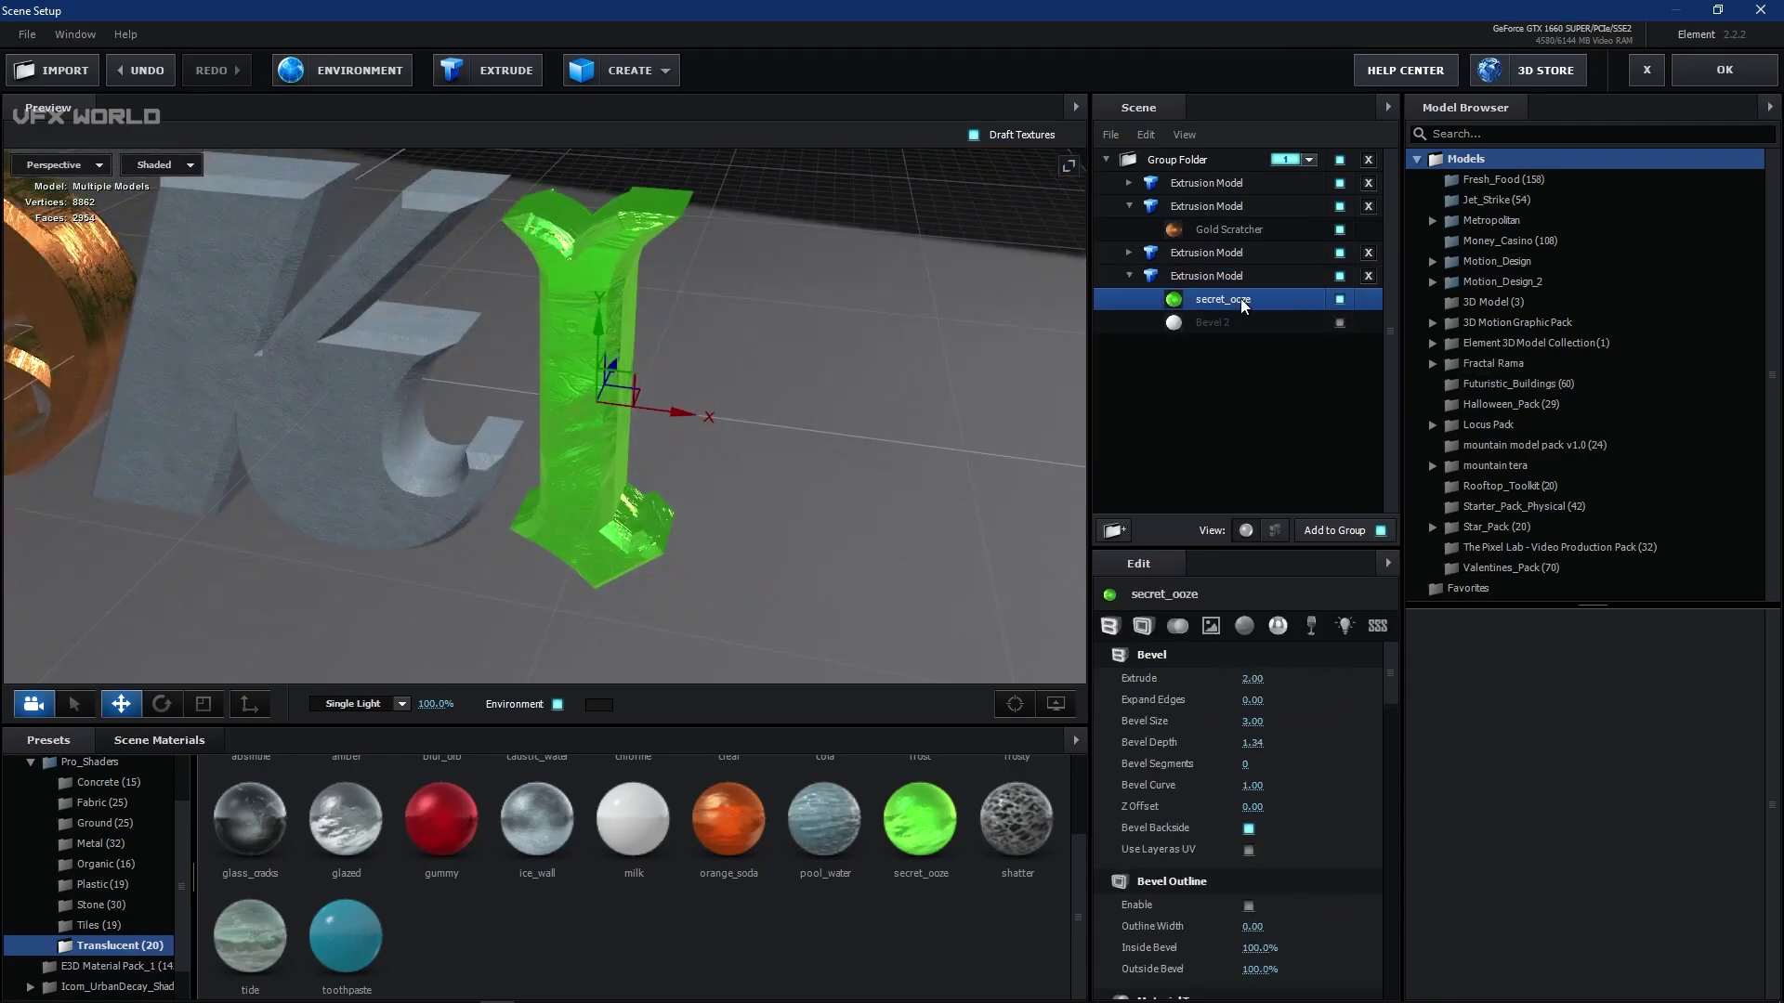
left_click(1314, 625)
left_click(1345, 625)
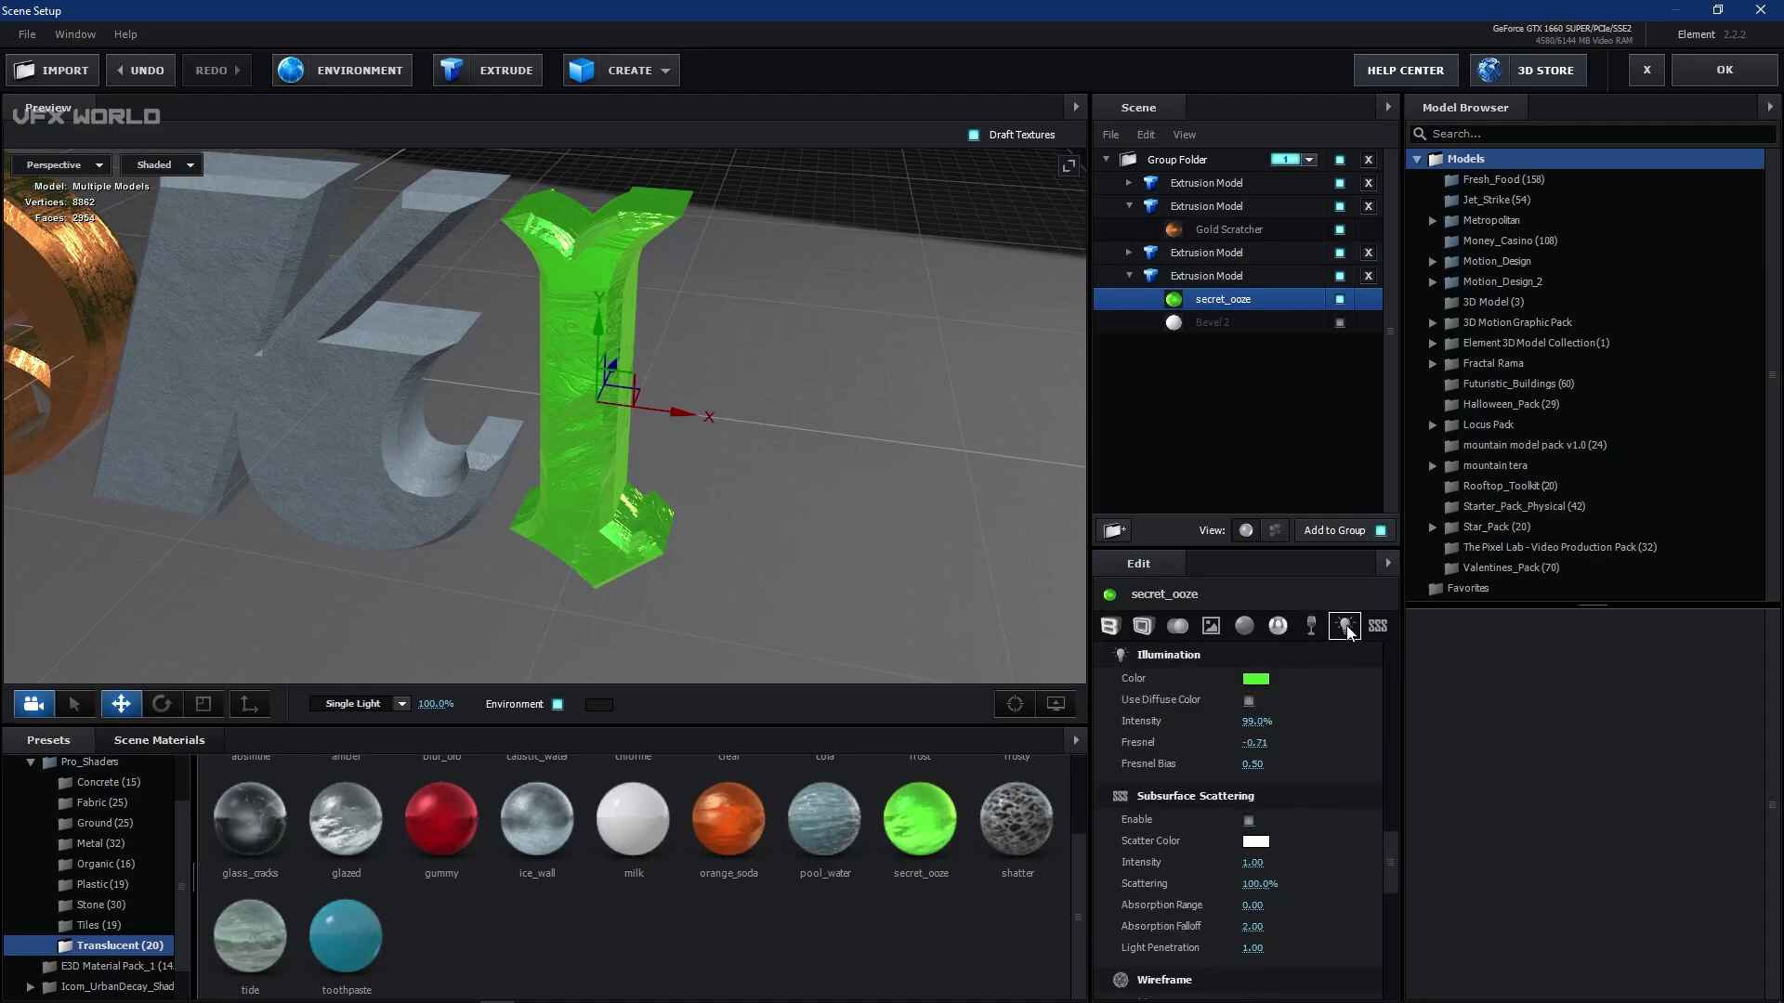
left_click(1258, 683)
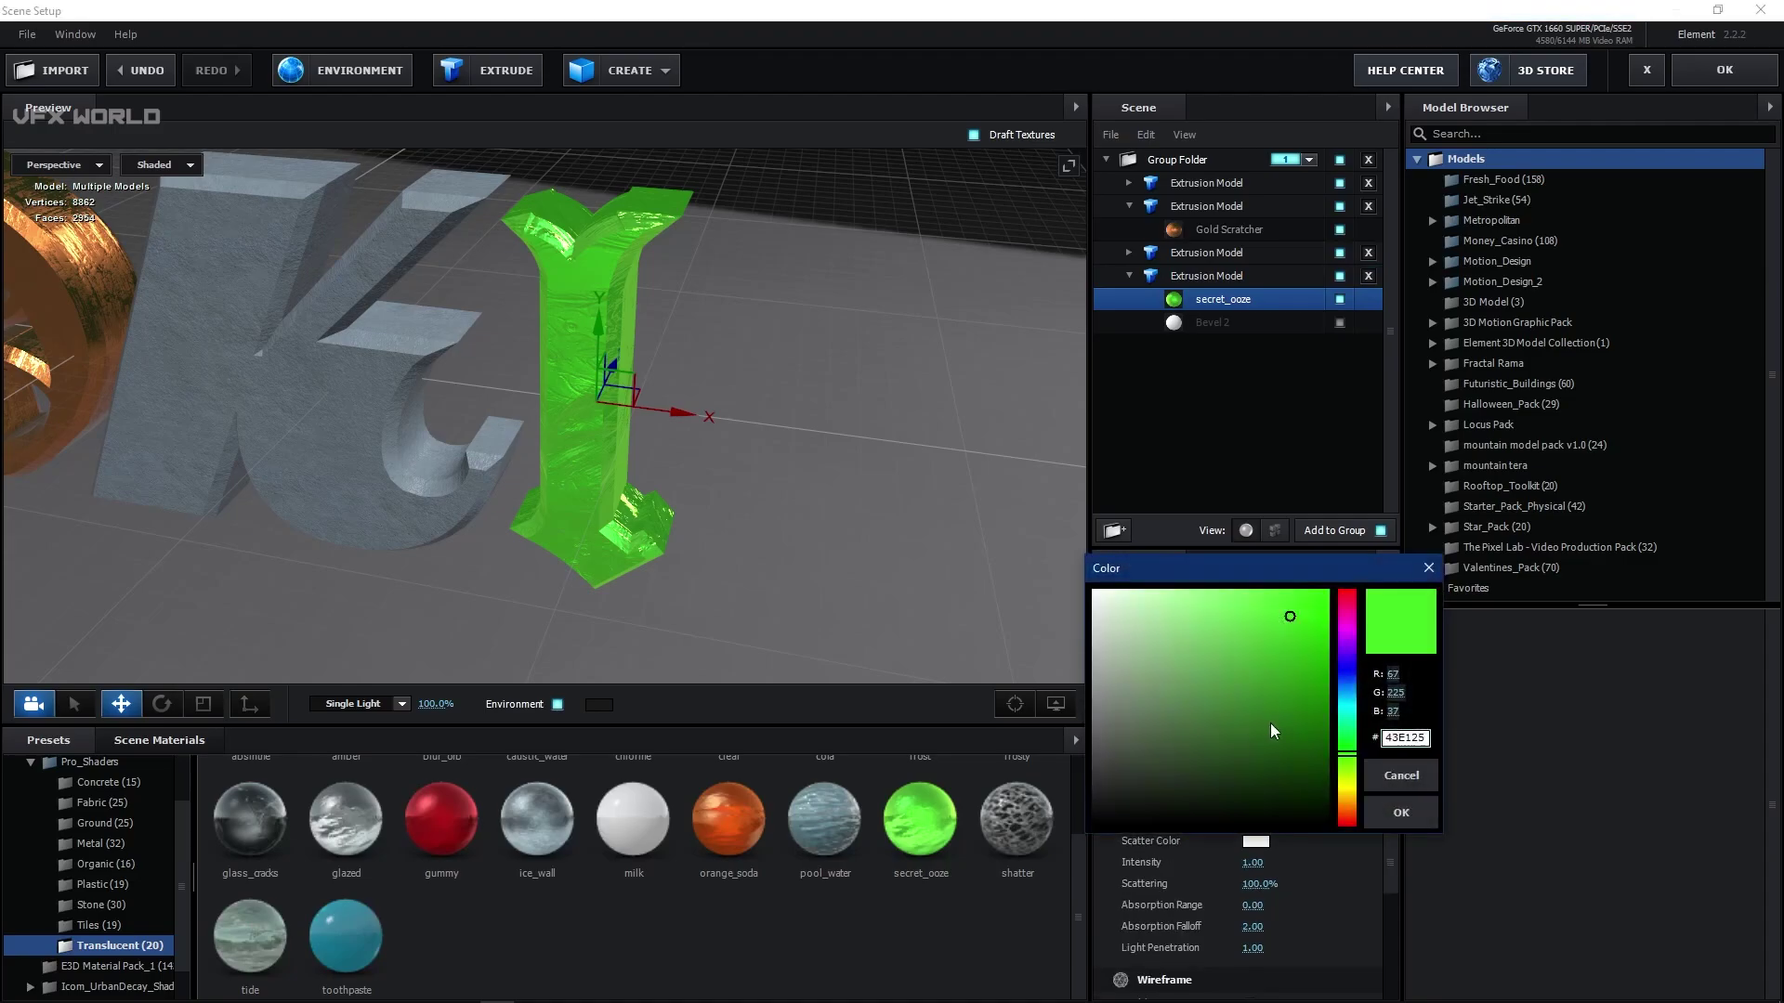
left_click_drag(1292, 692, 1288, 720)
left_click(1401, 812)
left_click_drag(975, 604, 1274, 728)
- Set the Normal Bump texture strength of the secret_ooze material to 97%
left_click(1210, 626)
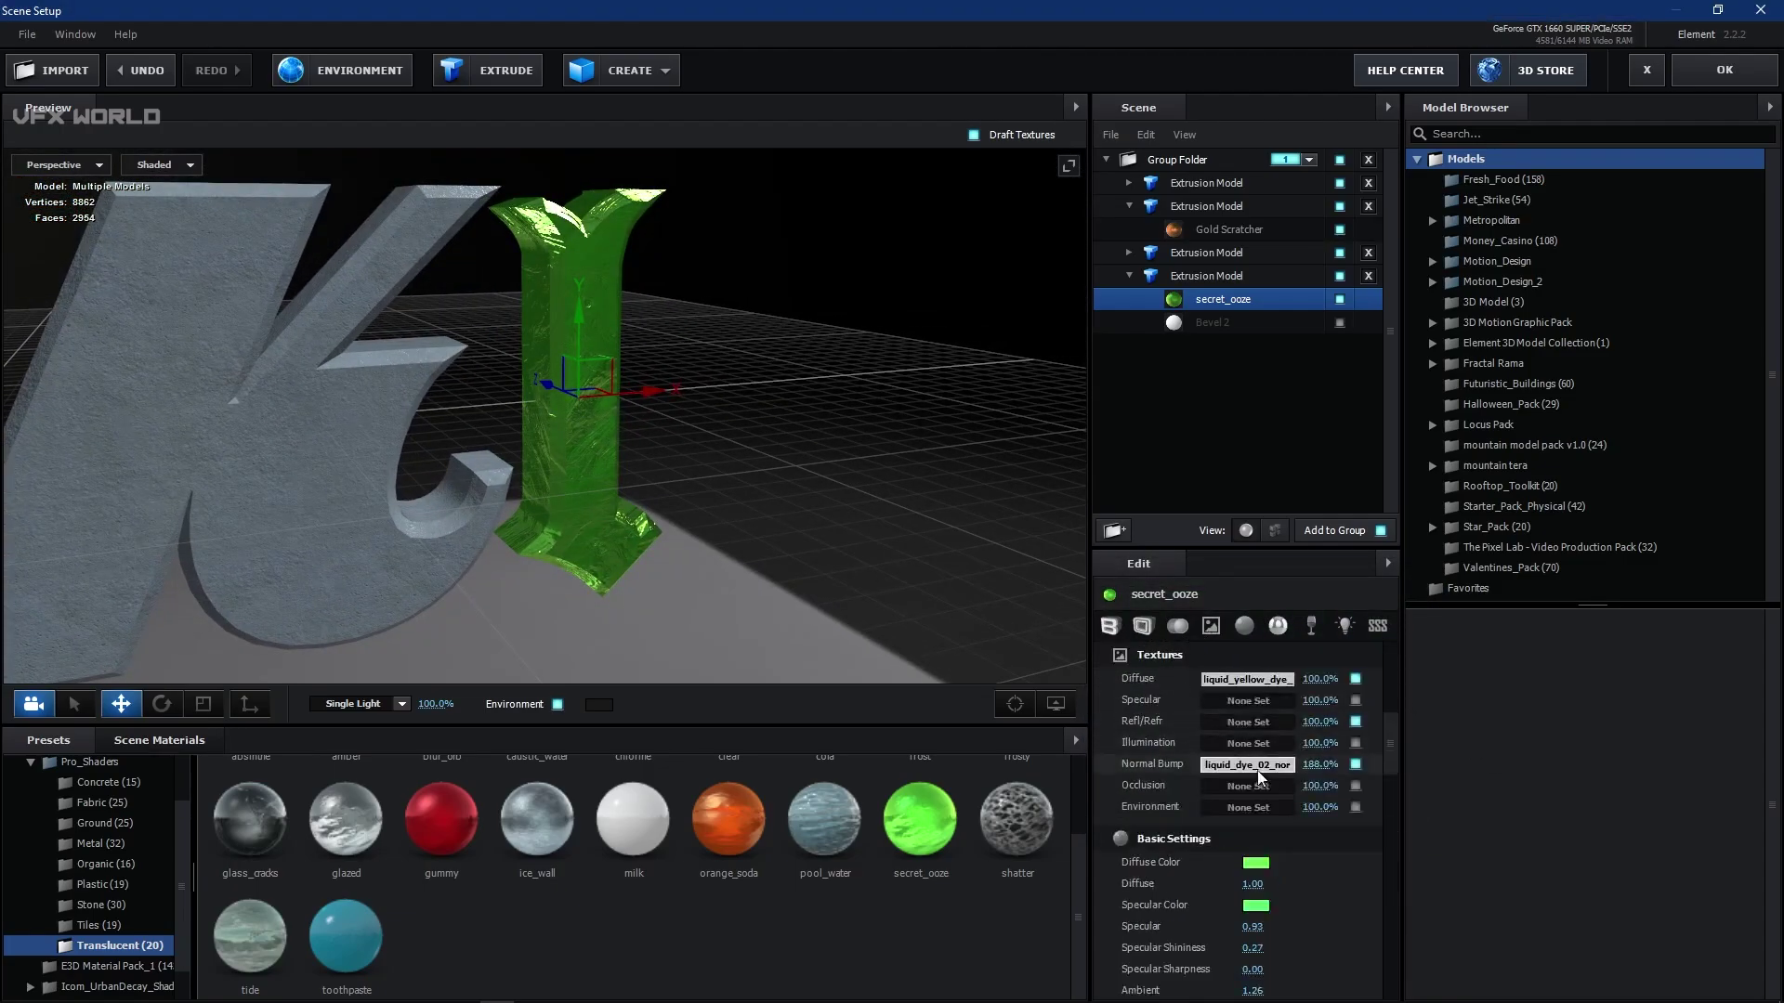
left_click_drag(1307, 766, 1192, 766)
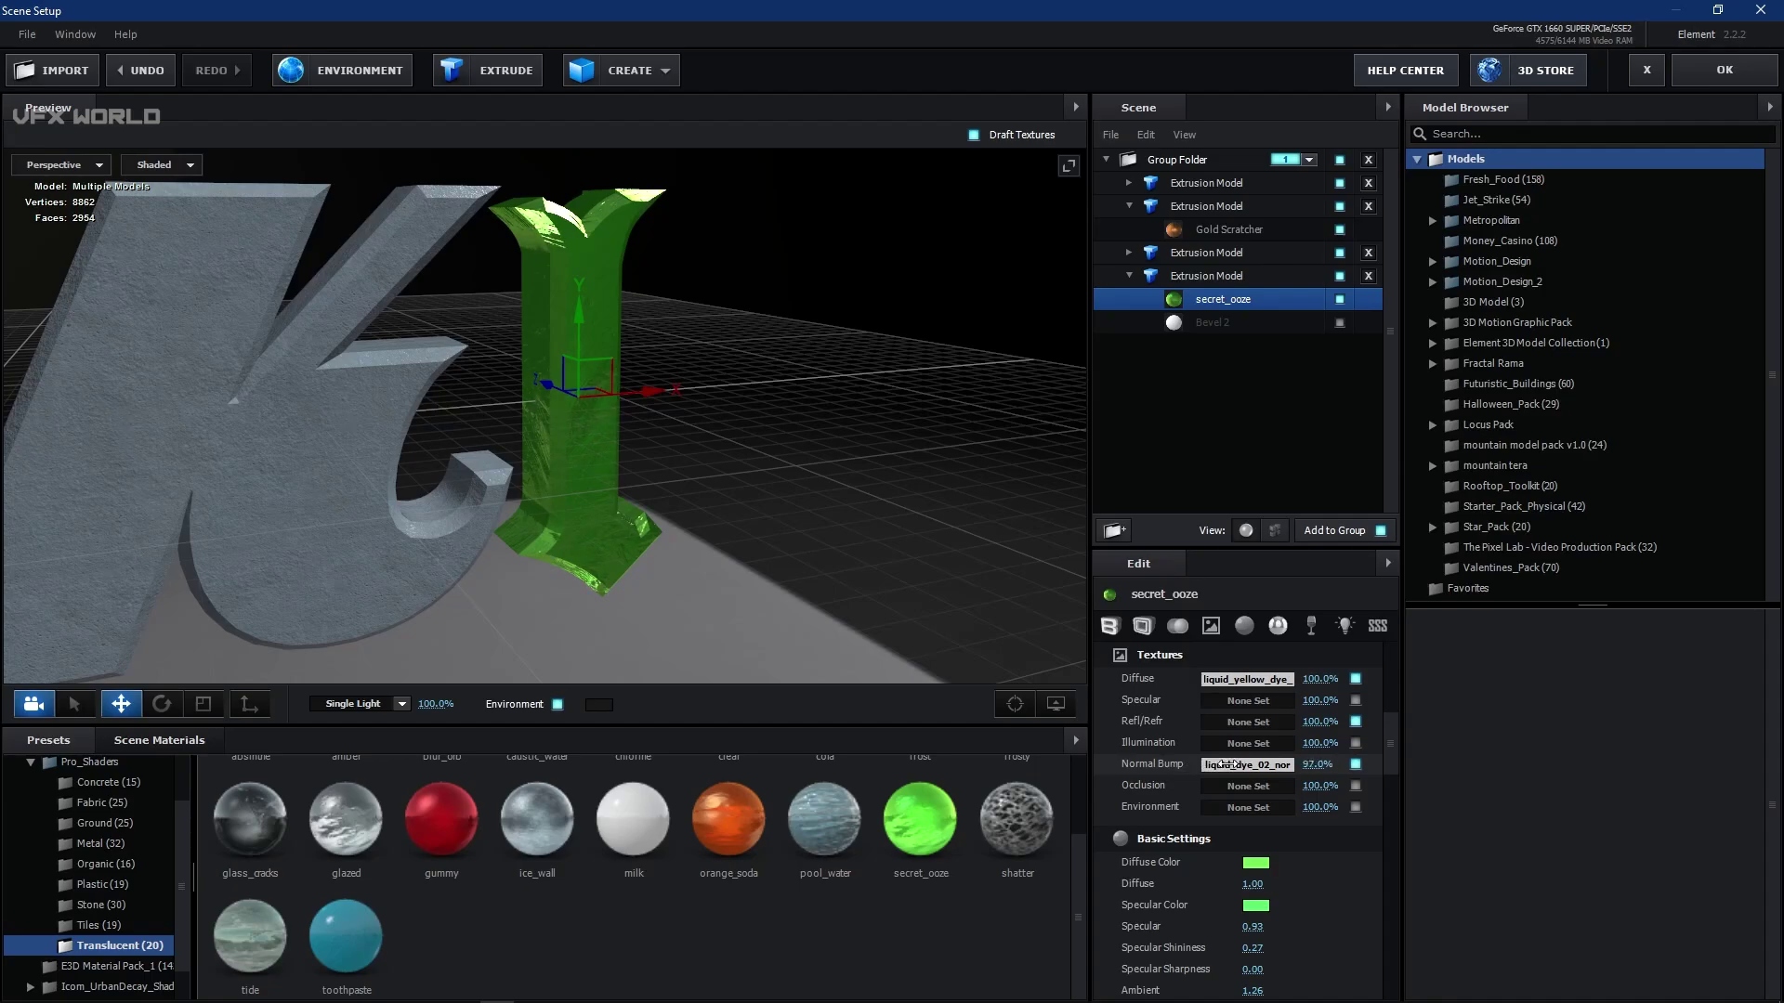
mouse_move(788, 611)
left_mouse_down()
mouse_move(709, 613)
mouse_move(771, 604)
left_mouse_up()
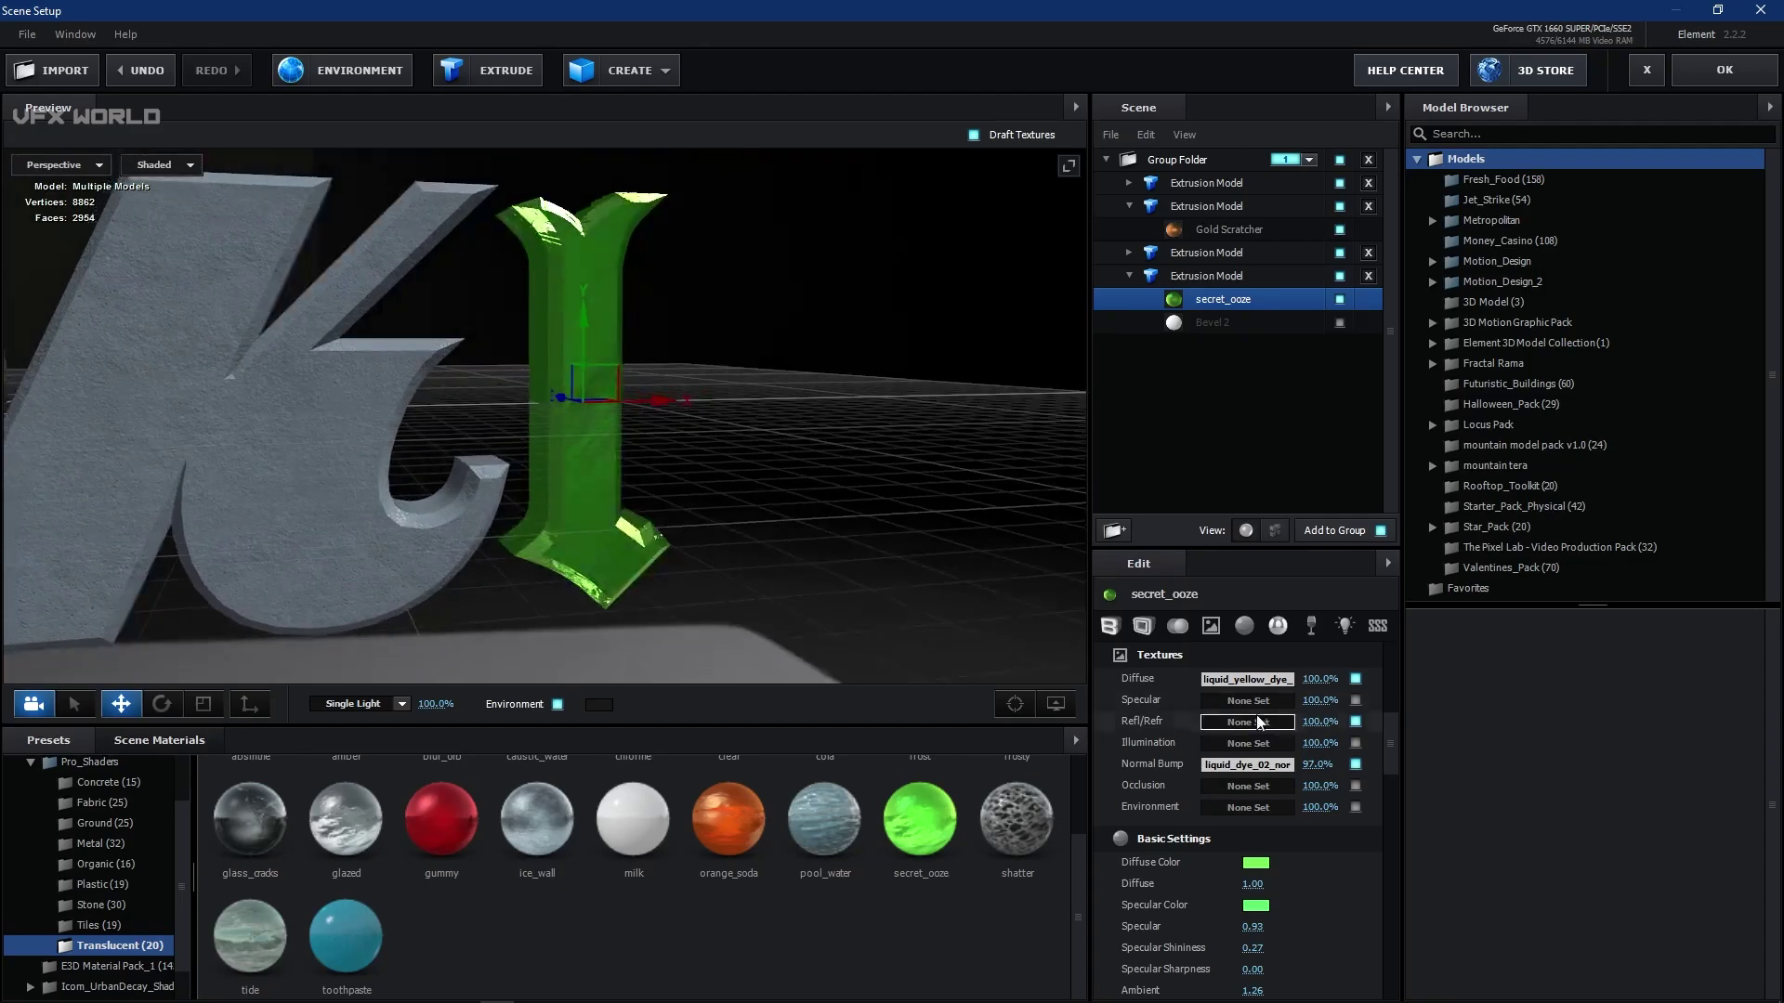
scroll(1227, 799, "down", 4)
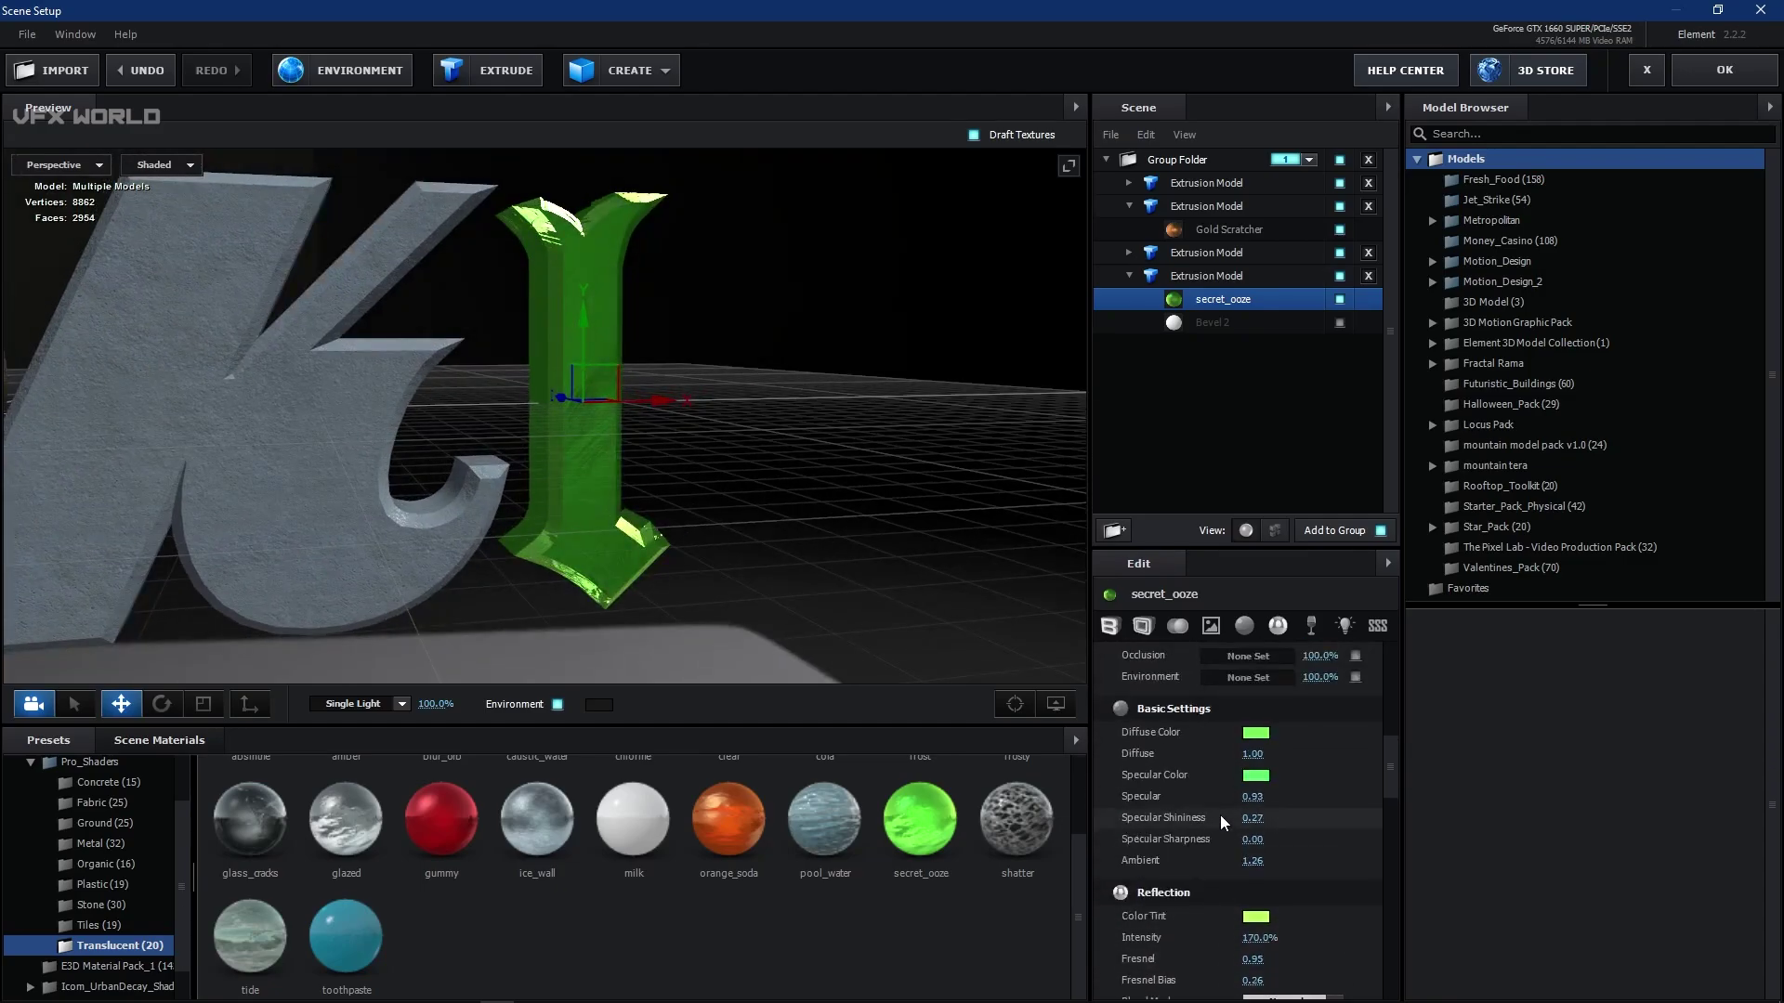
- Enable the I model's Bevel 2 and set its Bevel Size to 1.89
left_click(1241, 326)
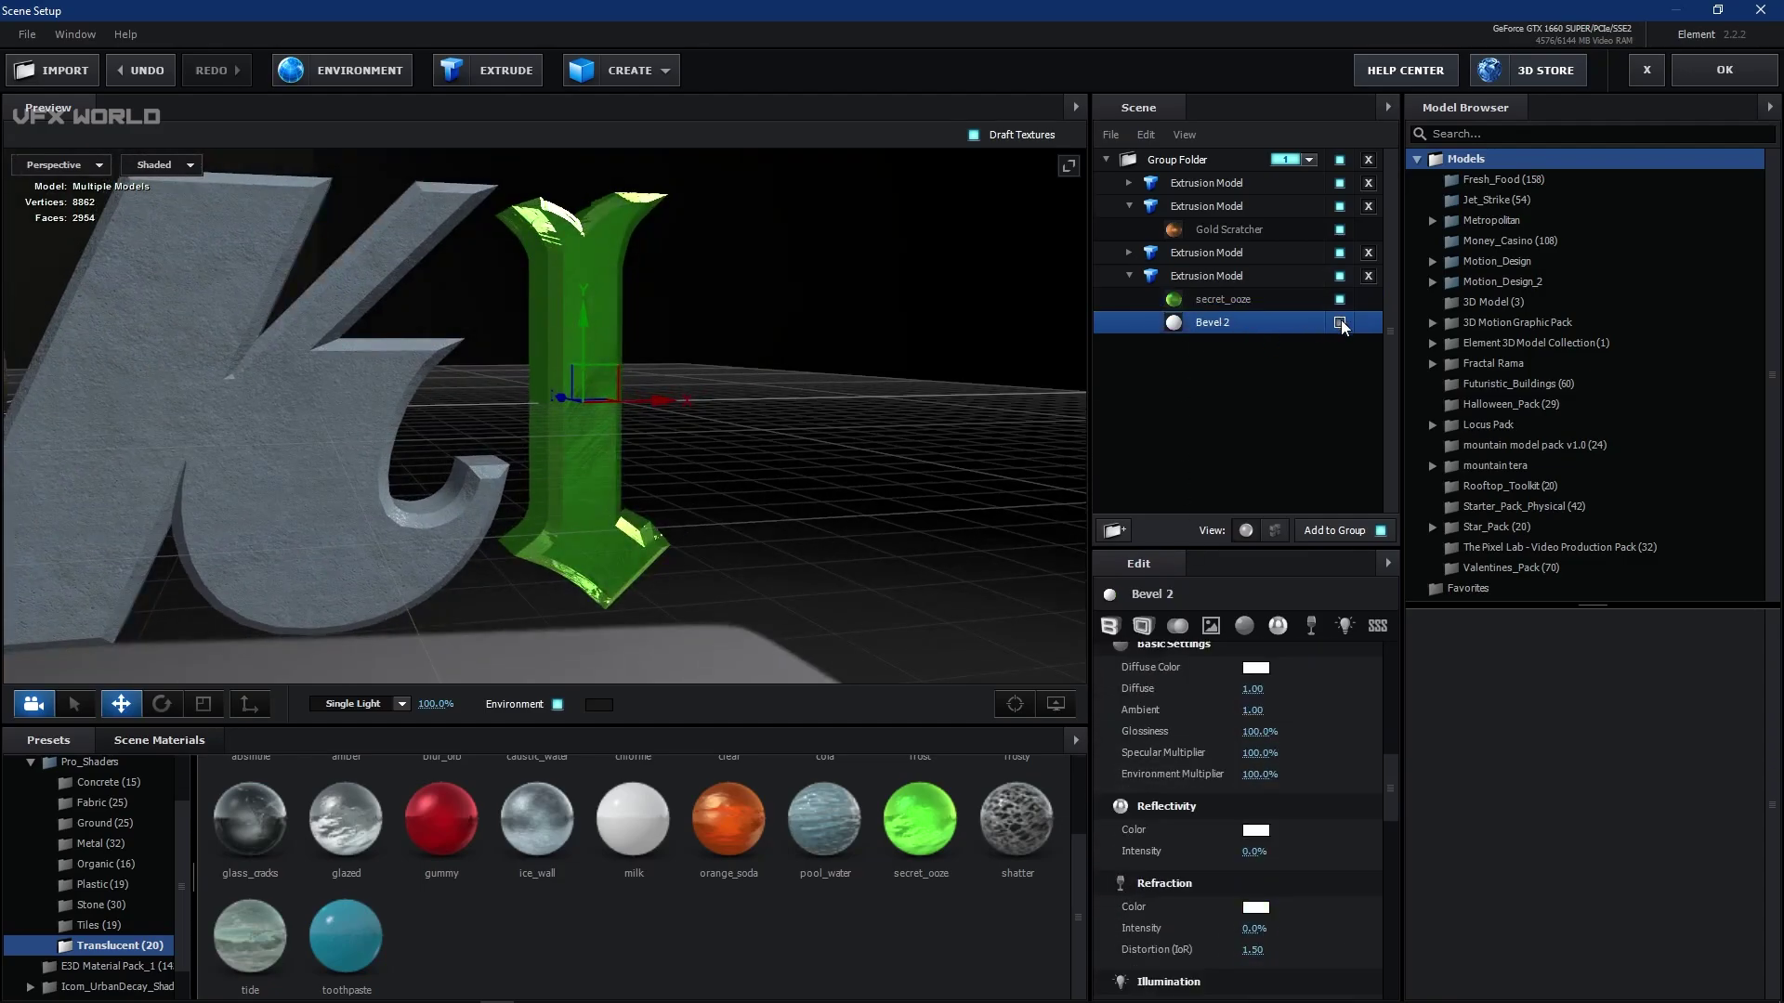
left_click_drag(809, 502, 1173, 405)
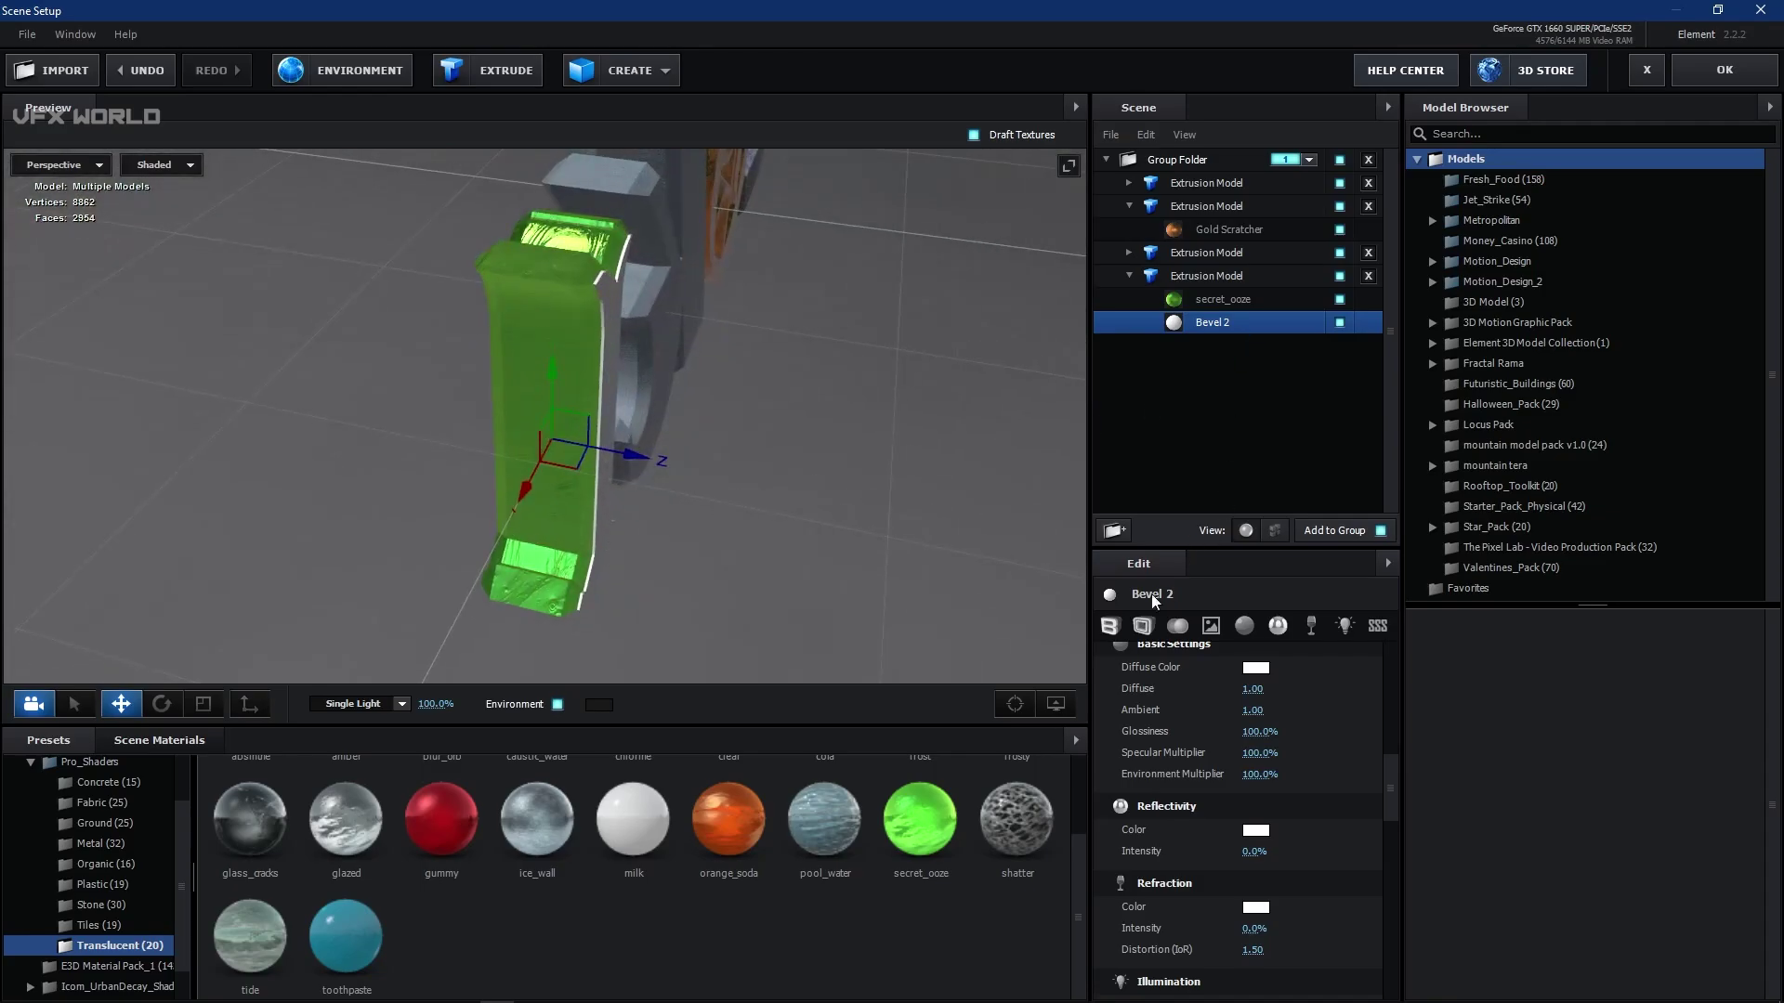
scroll(1134, 672, "up", 5)
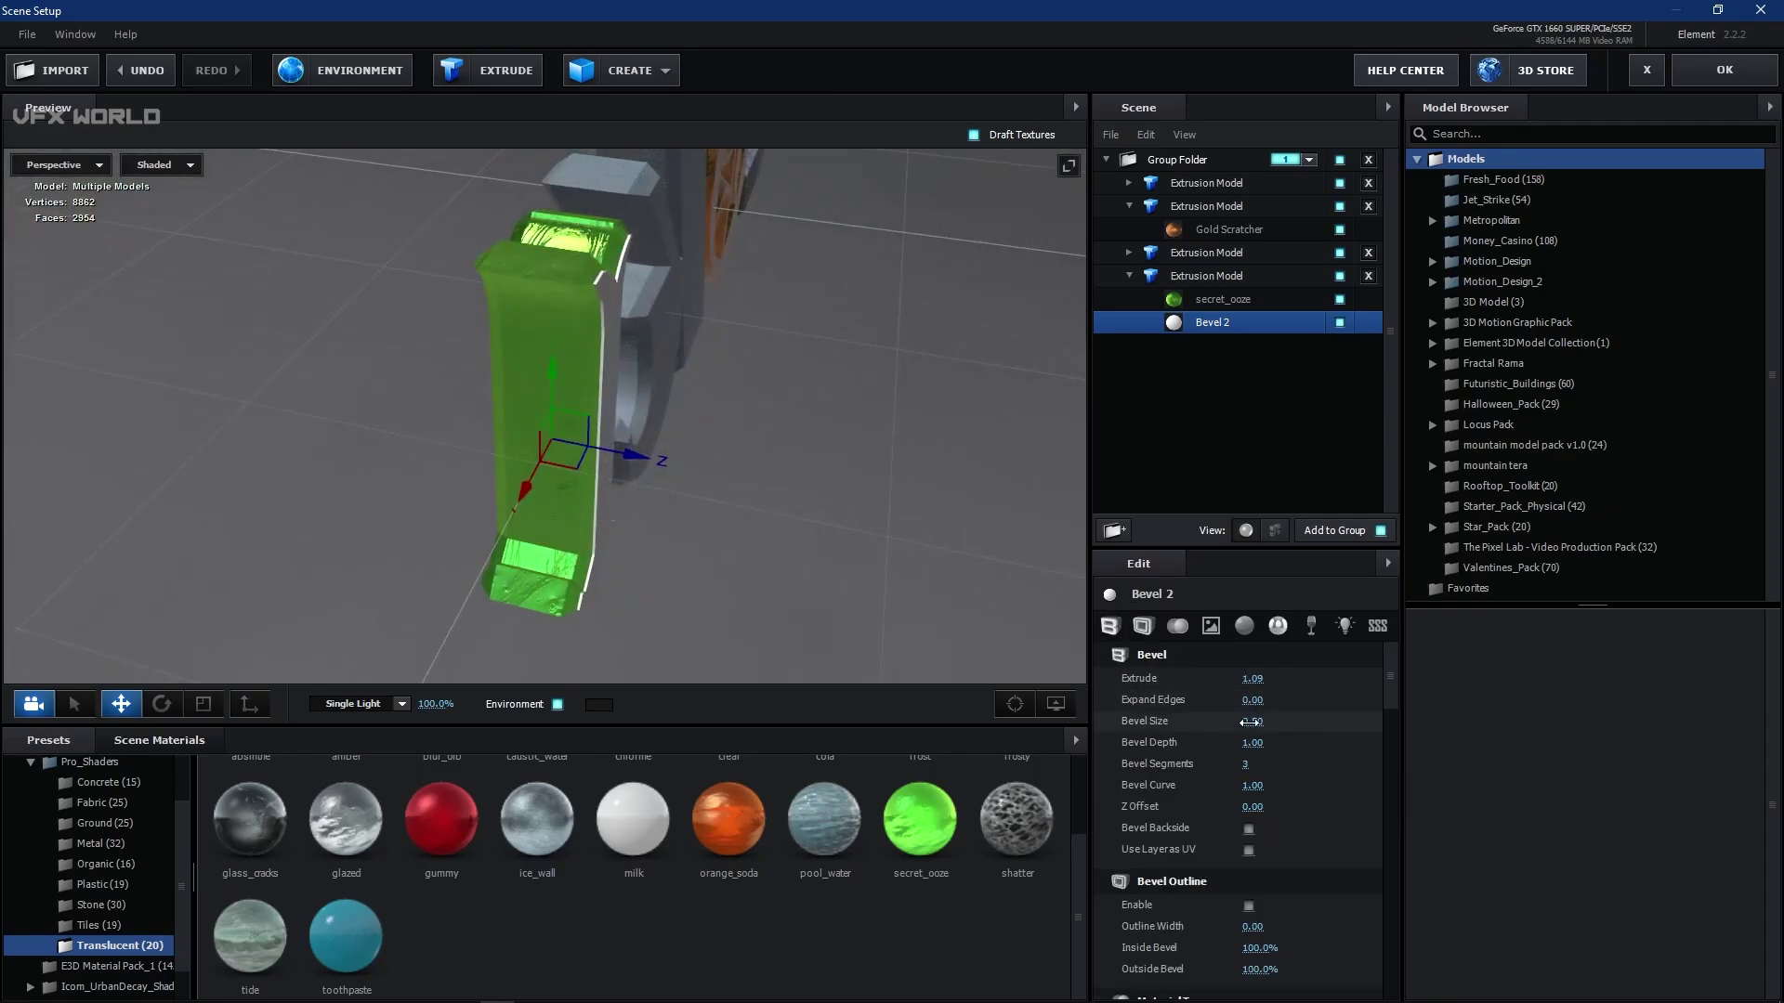
left_click_drag(1252, 721, 1352, 710)
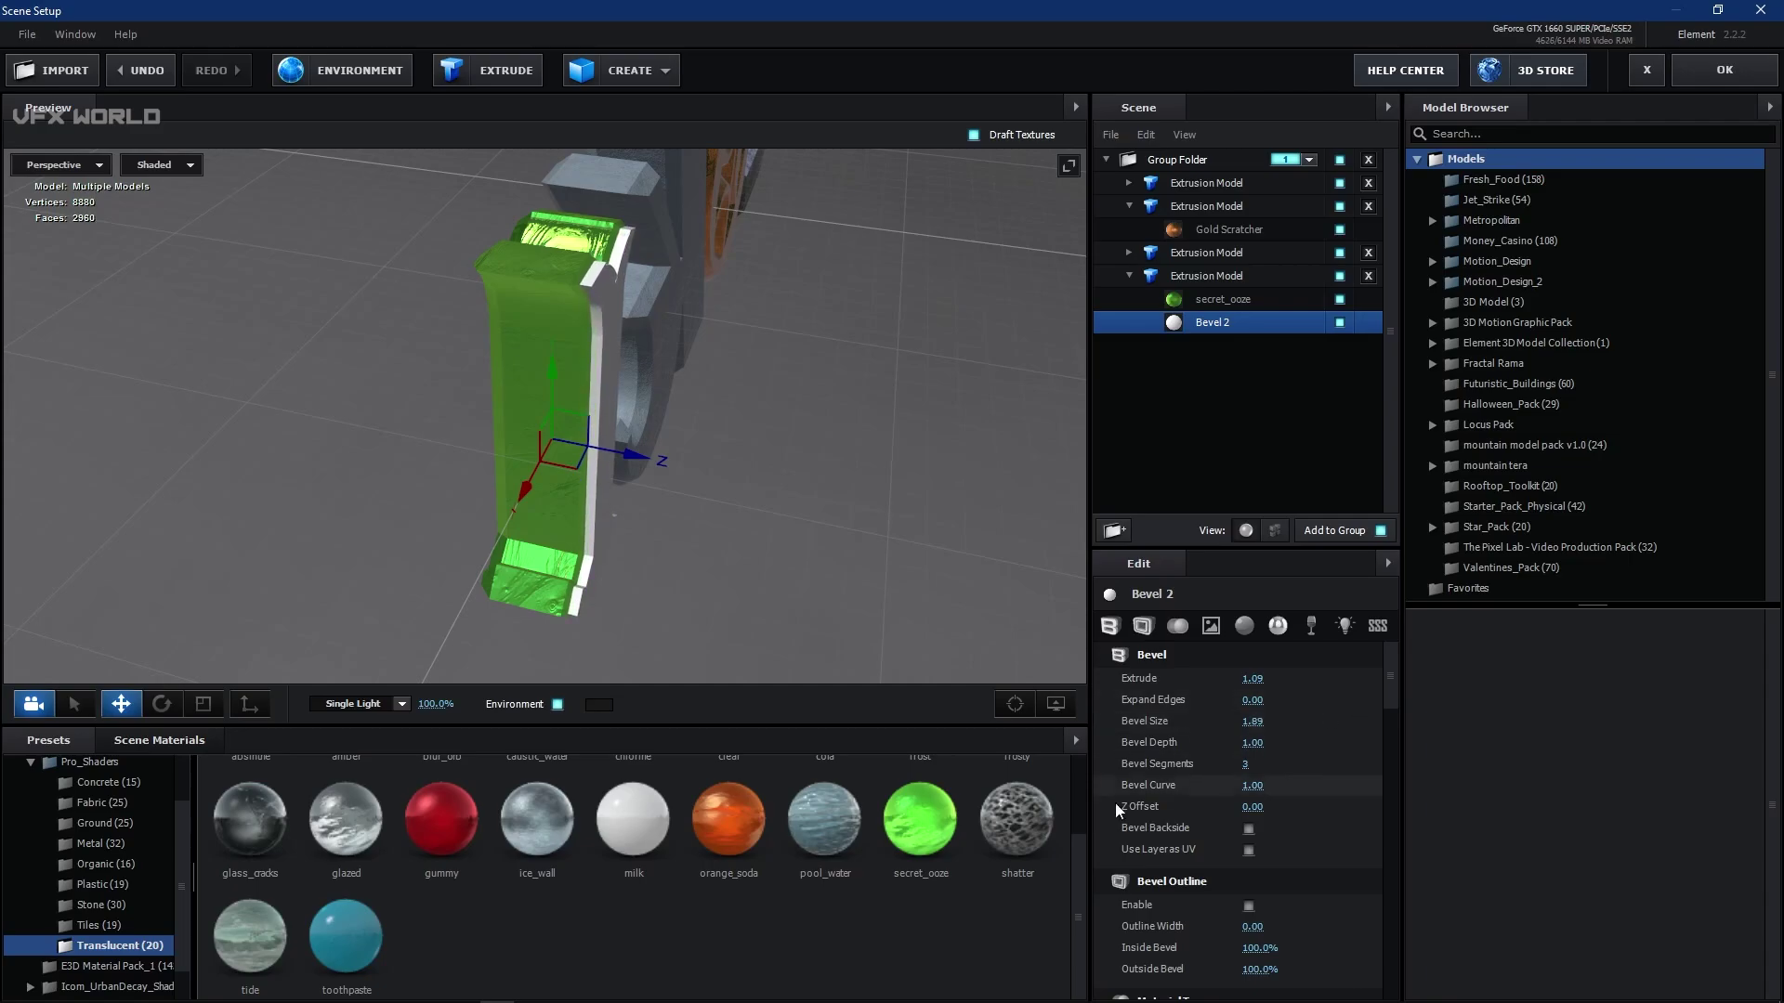
- Apply the absinthe material from the Pro_Shaders Translucent presets to the I model's Bevel 2
scroll(558, 836, "up", 1)
left_click_drag(249, 831, 1248, 327)
left_click_drag(576, 520, 738, 542)
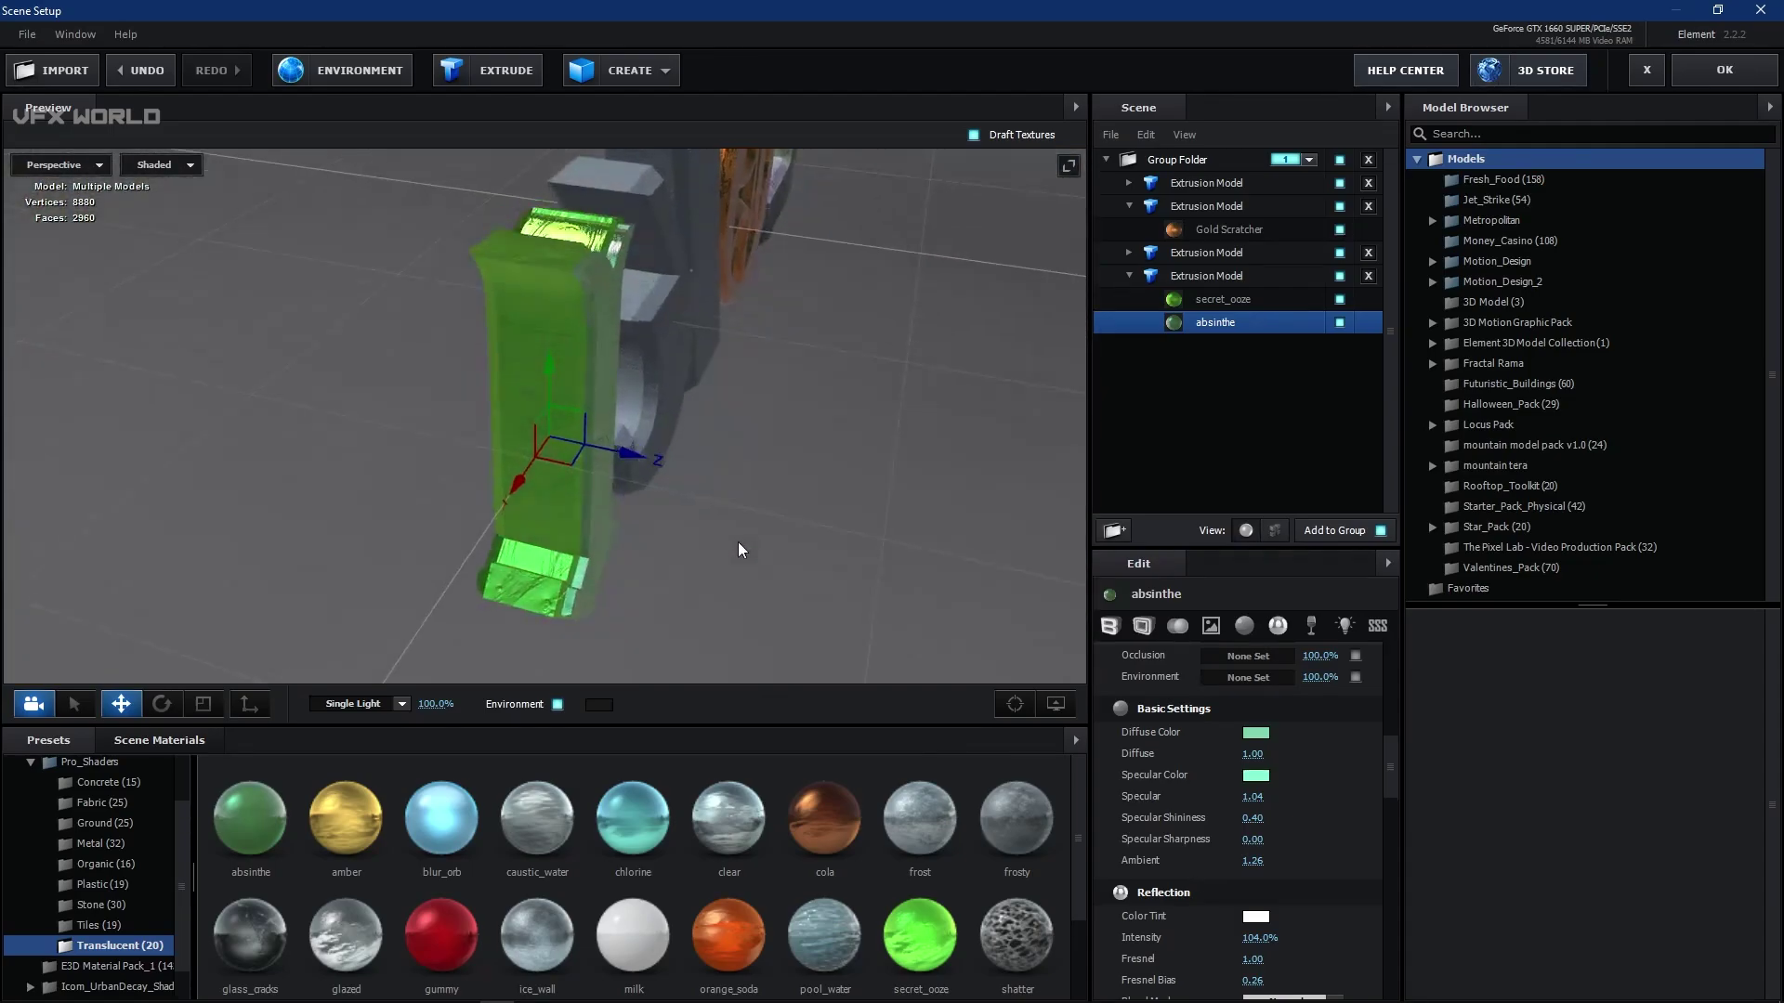
- Set the absinthe bevel's Z Offset to 0.06, Bevel Size to 2.80 and Expand Edges to -0.43
scroll(1215, 810, "up", 3)
scroll(1245, 821, "up", 3)
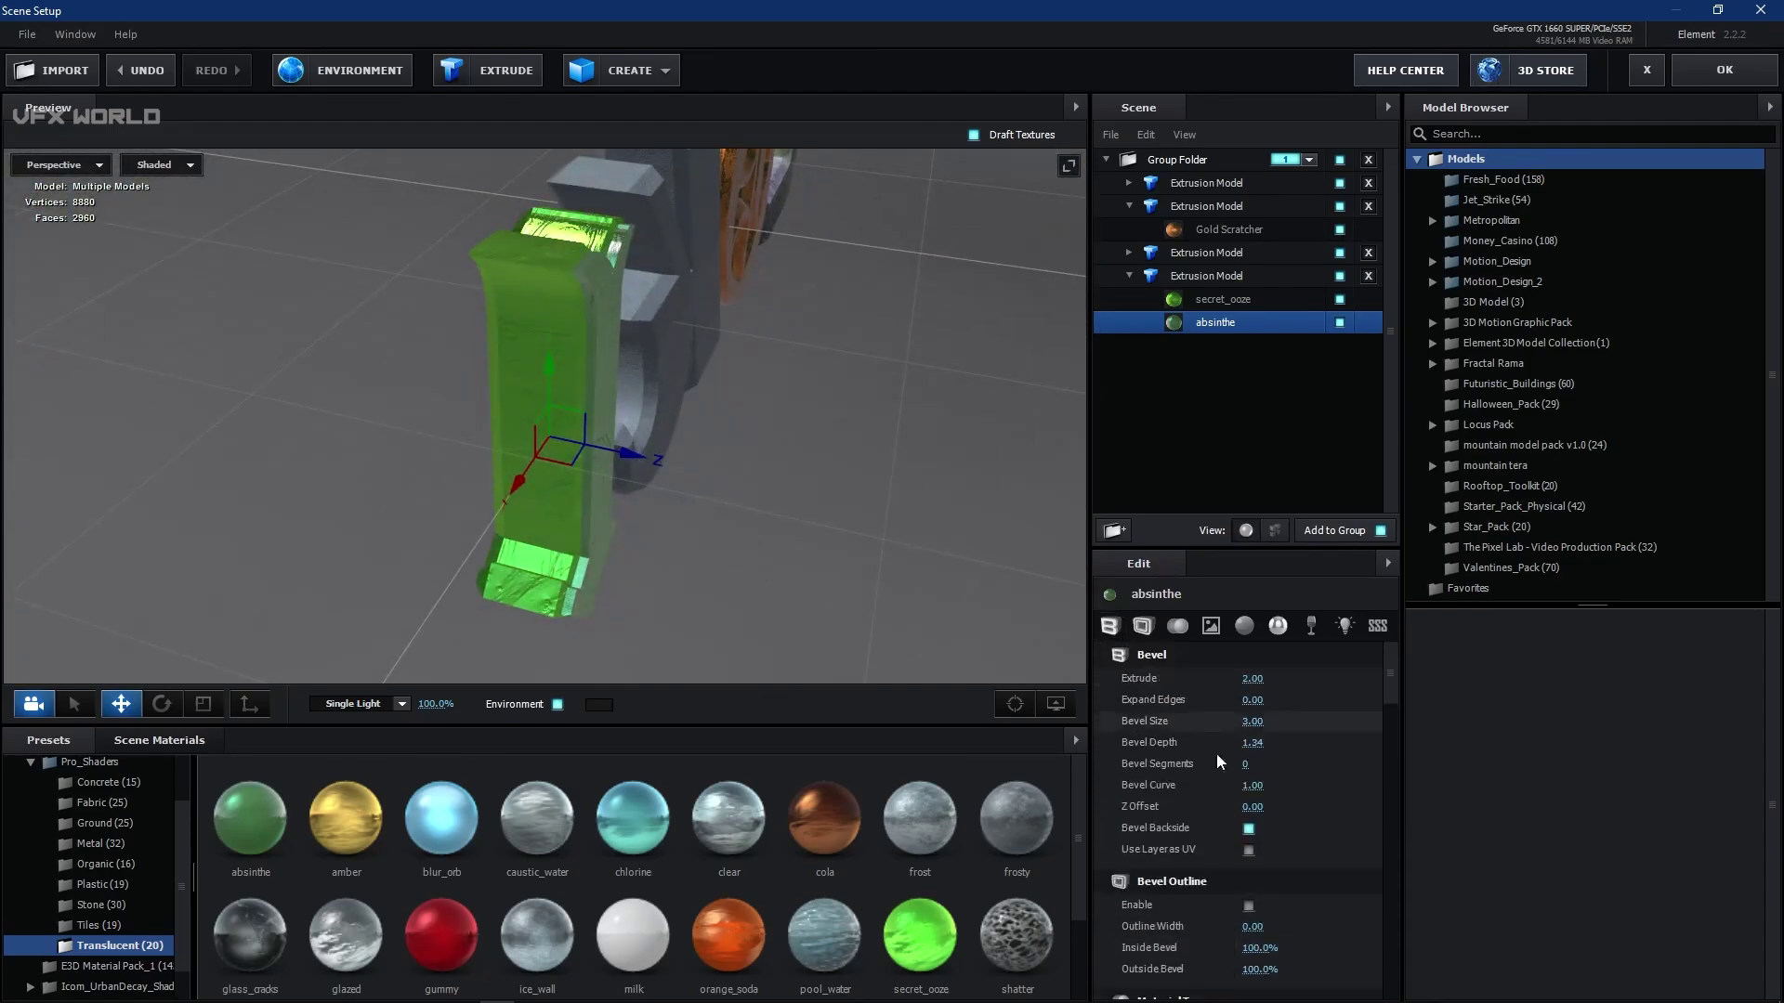
left_click_drag(1245, 810, 1251, 810)
left_click_drag(1250, 722, 1247, 699)
- Inspect the complete LOKI lettering in the preview and accept the Element scene setup
left_click_drag(1022, 613, 495, 543)
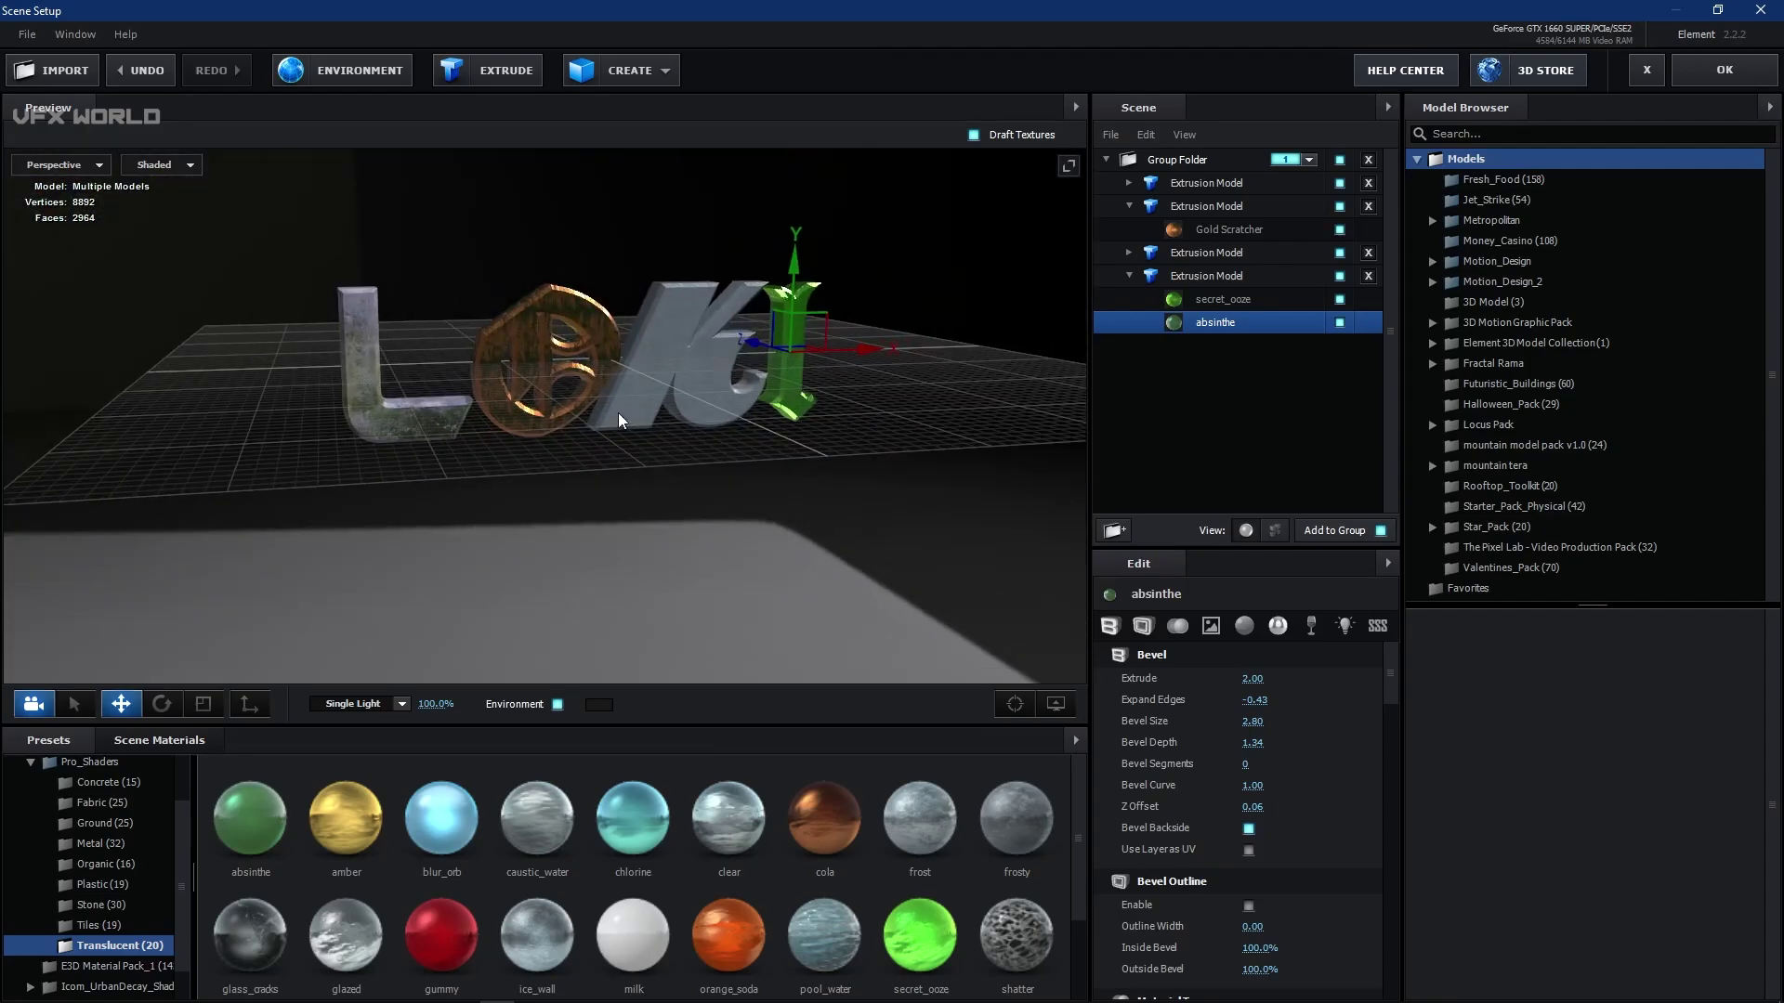
left_click_drag(619, 419, 715, 490)
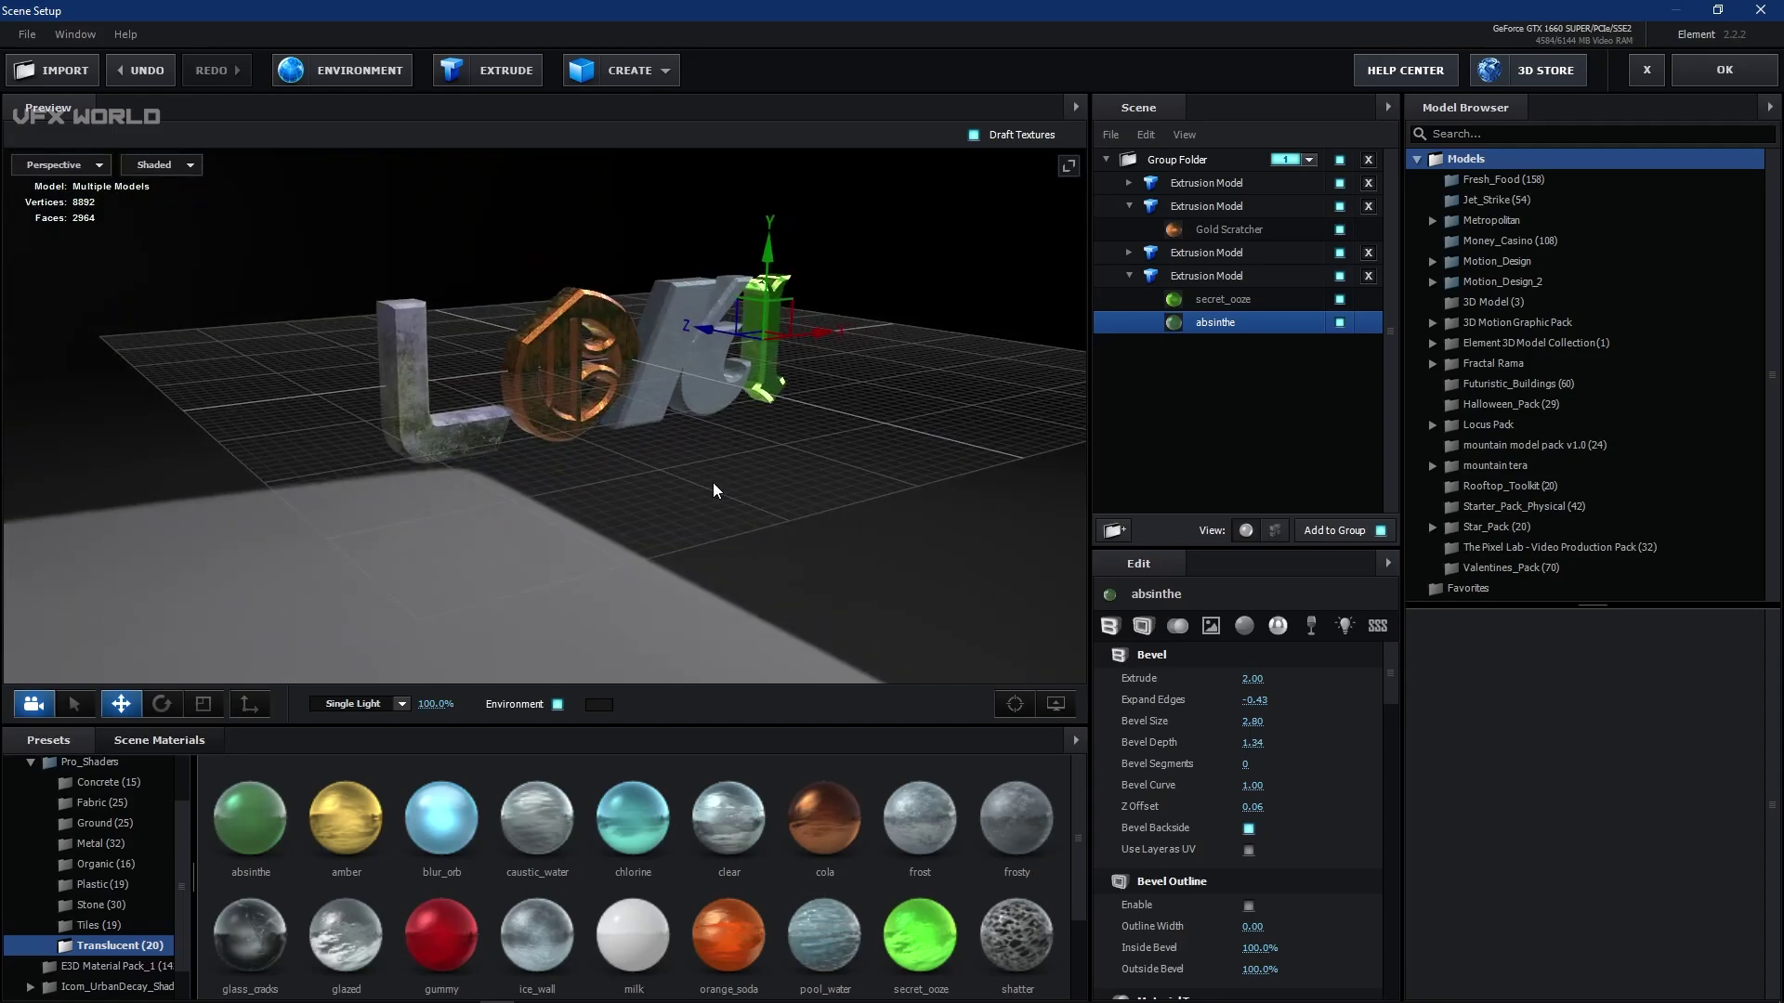
left_click_drag(713, 490, 730, 456)
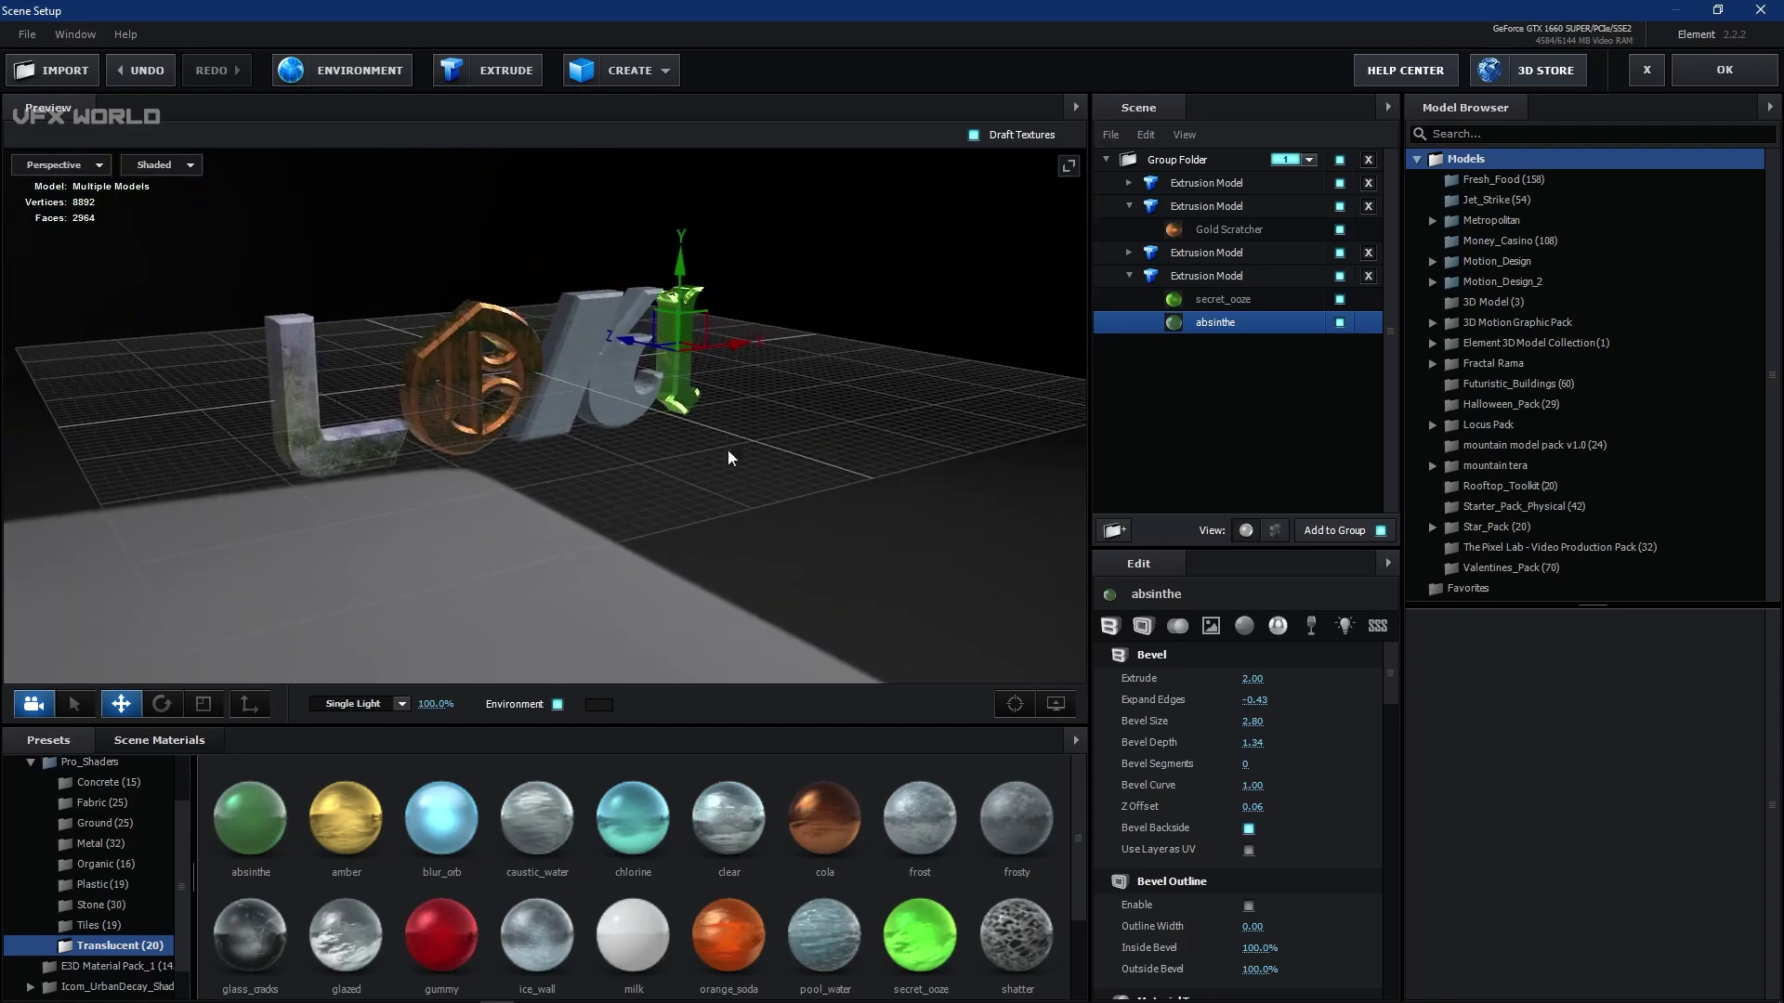
left_click(1717, 71)
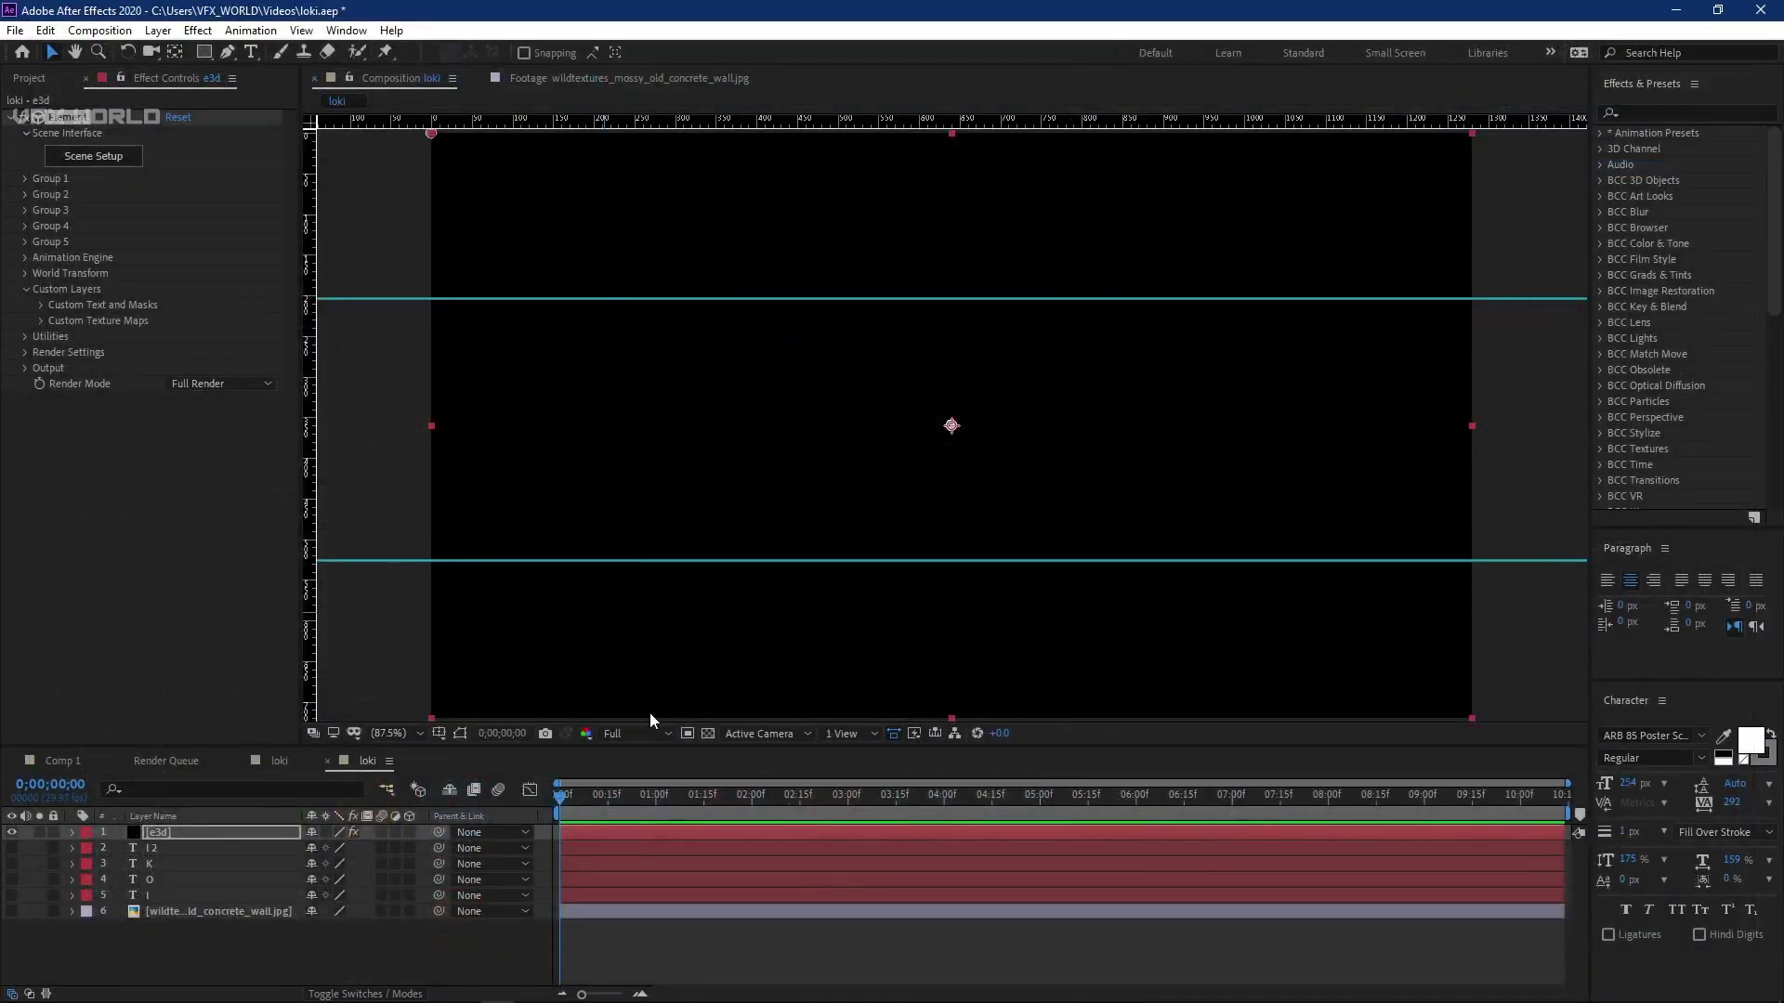
- Add a two-node camera with the 35mm preset and pull it back to make the title smaller in frame
right_click(376, 934)
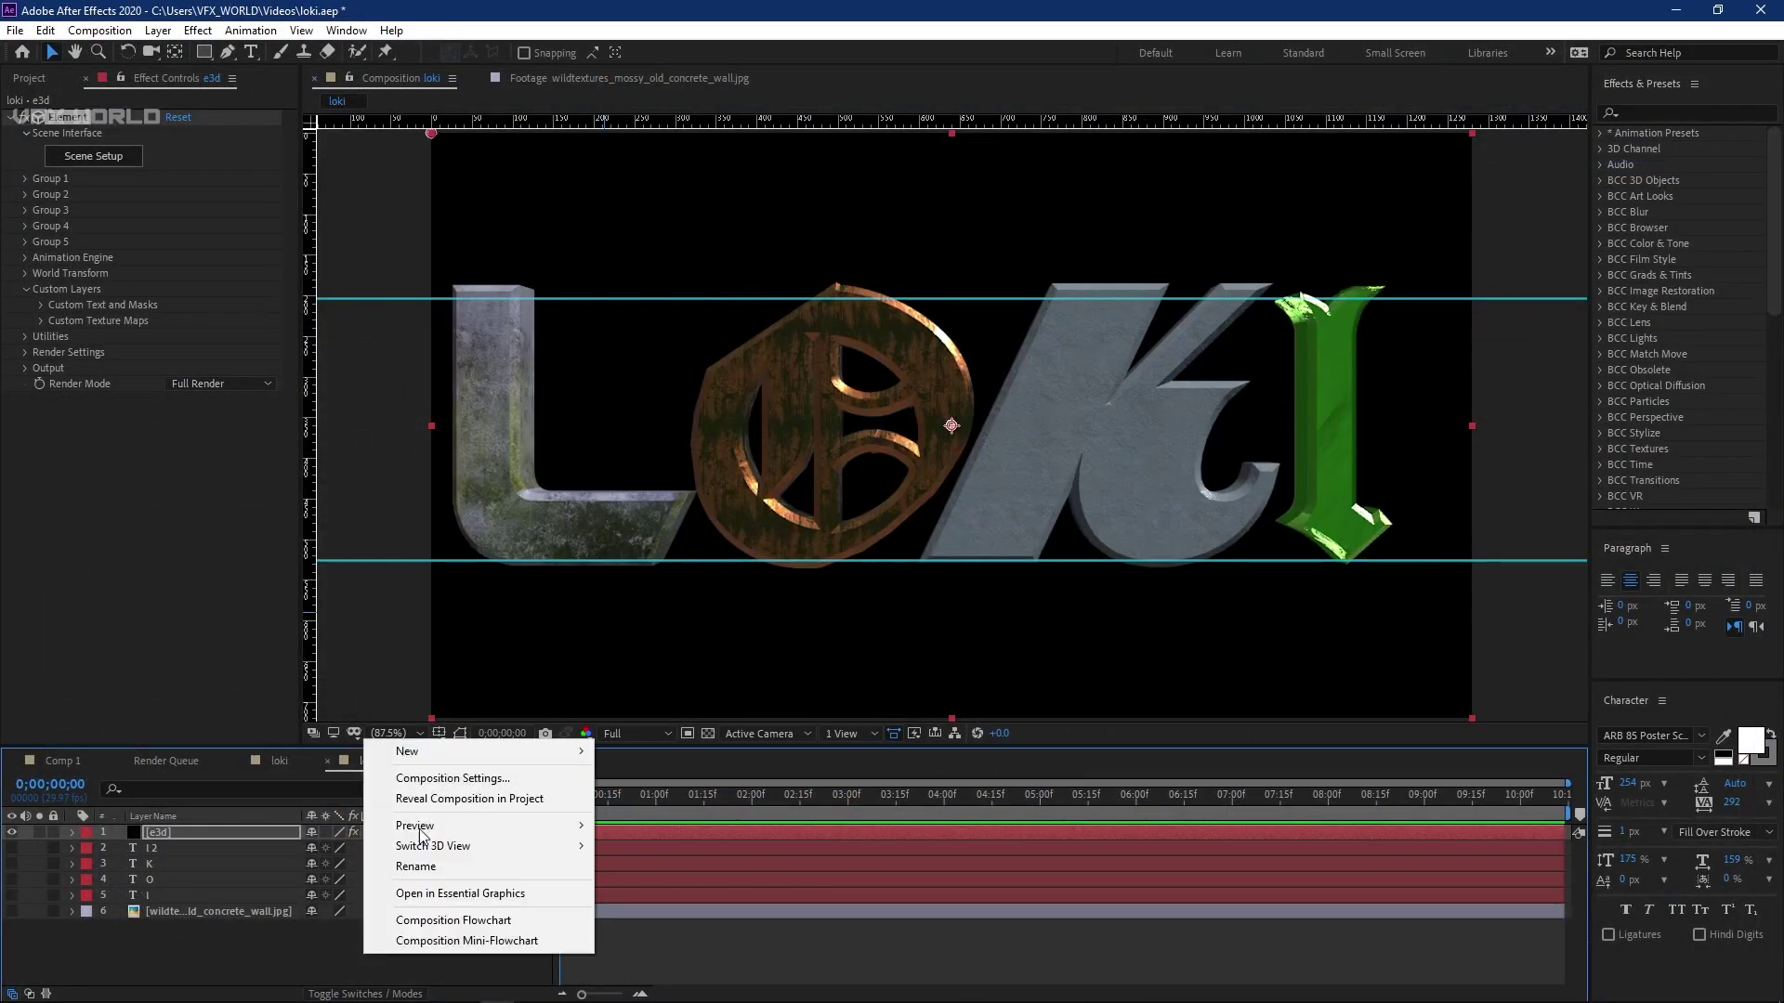
mouse_move(465, 751)
left_click(641, 839)
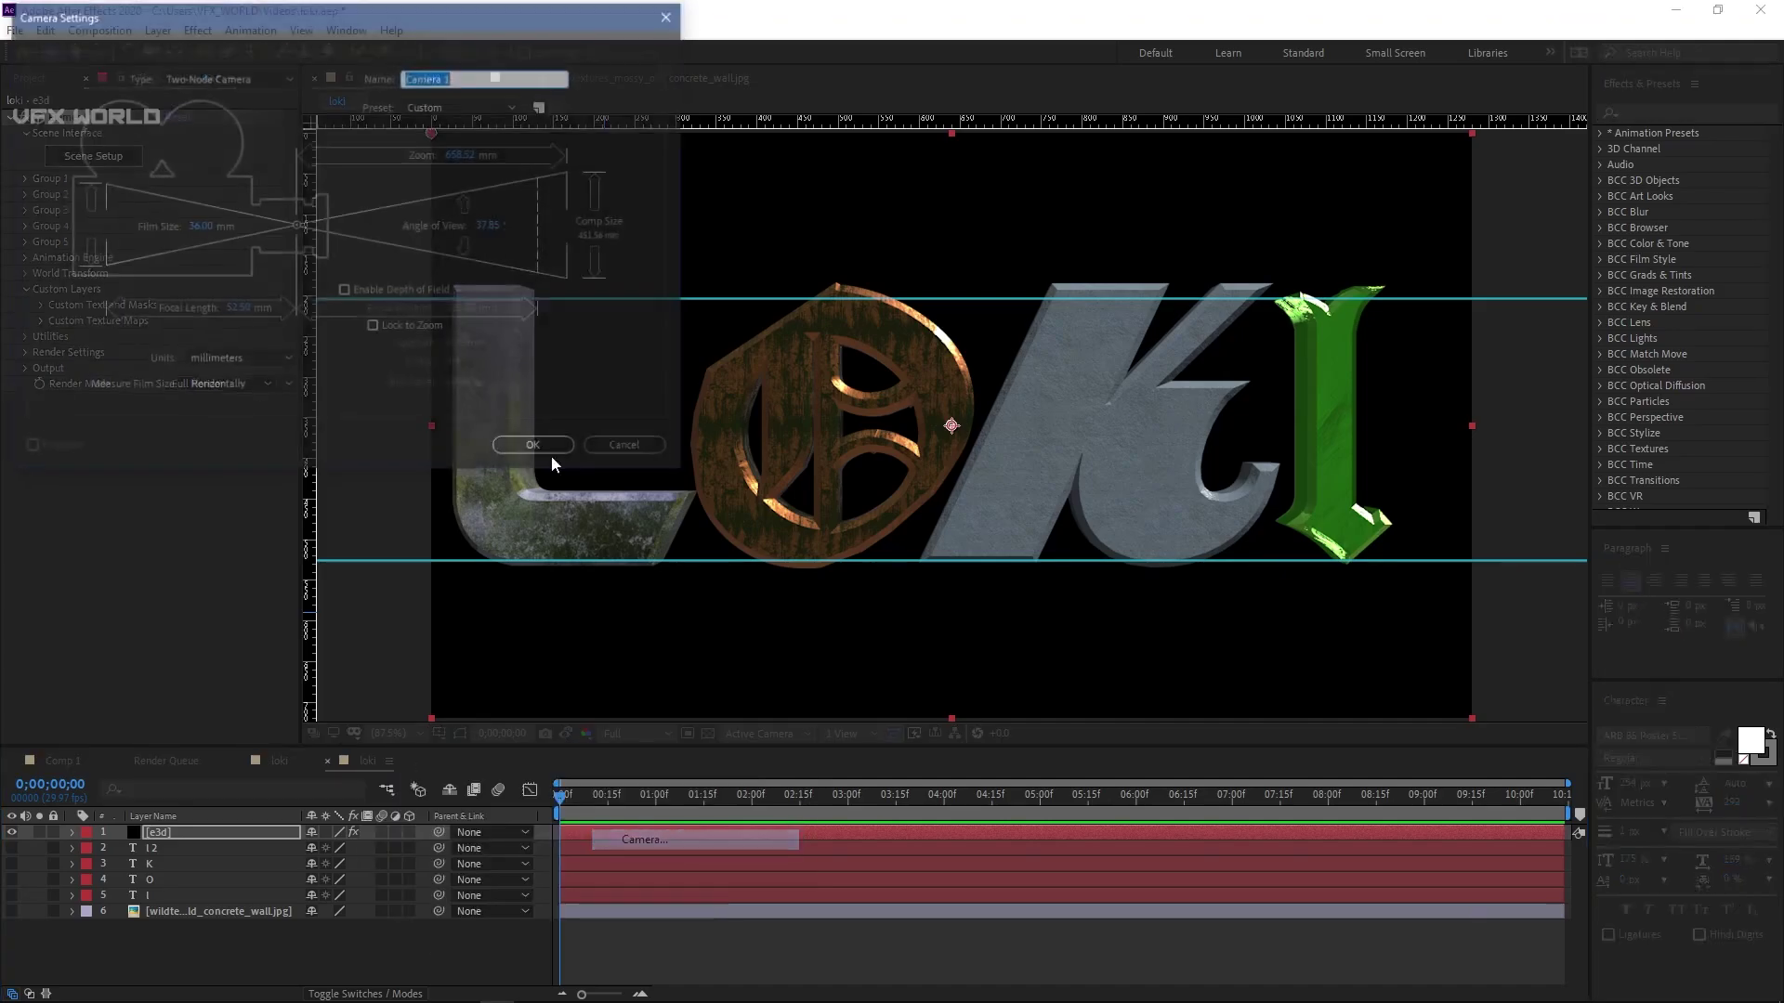
left_click(444, 108)
left_click(461, 236)
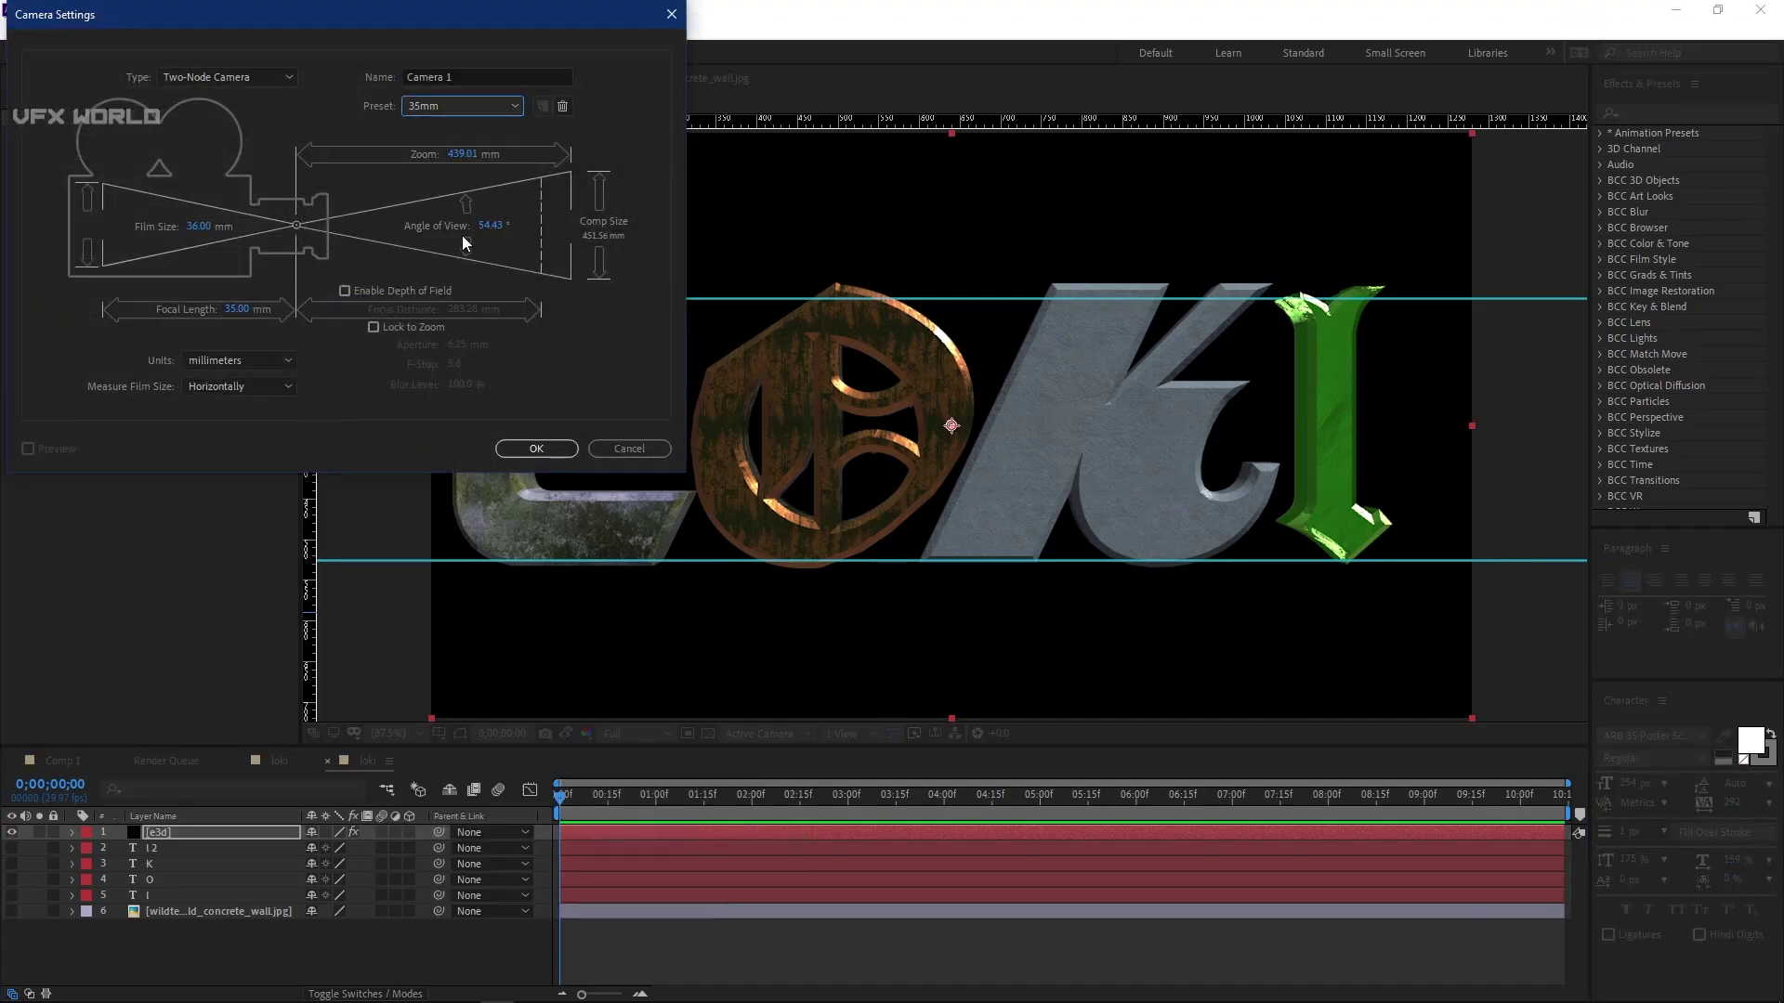
left_click(536, 448)
key("c")
left_click_drag(897, 493, 1012, 482)
- Hide the rulers and remove the horizontal guides from the composition view
key("ctrl+r")
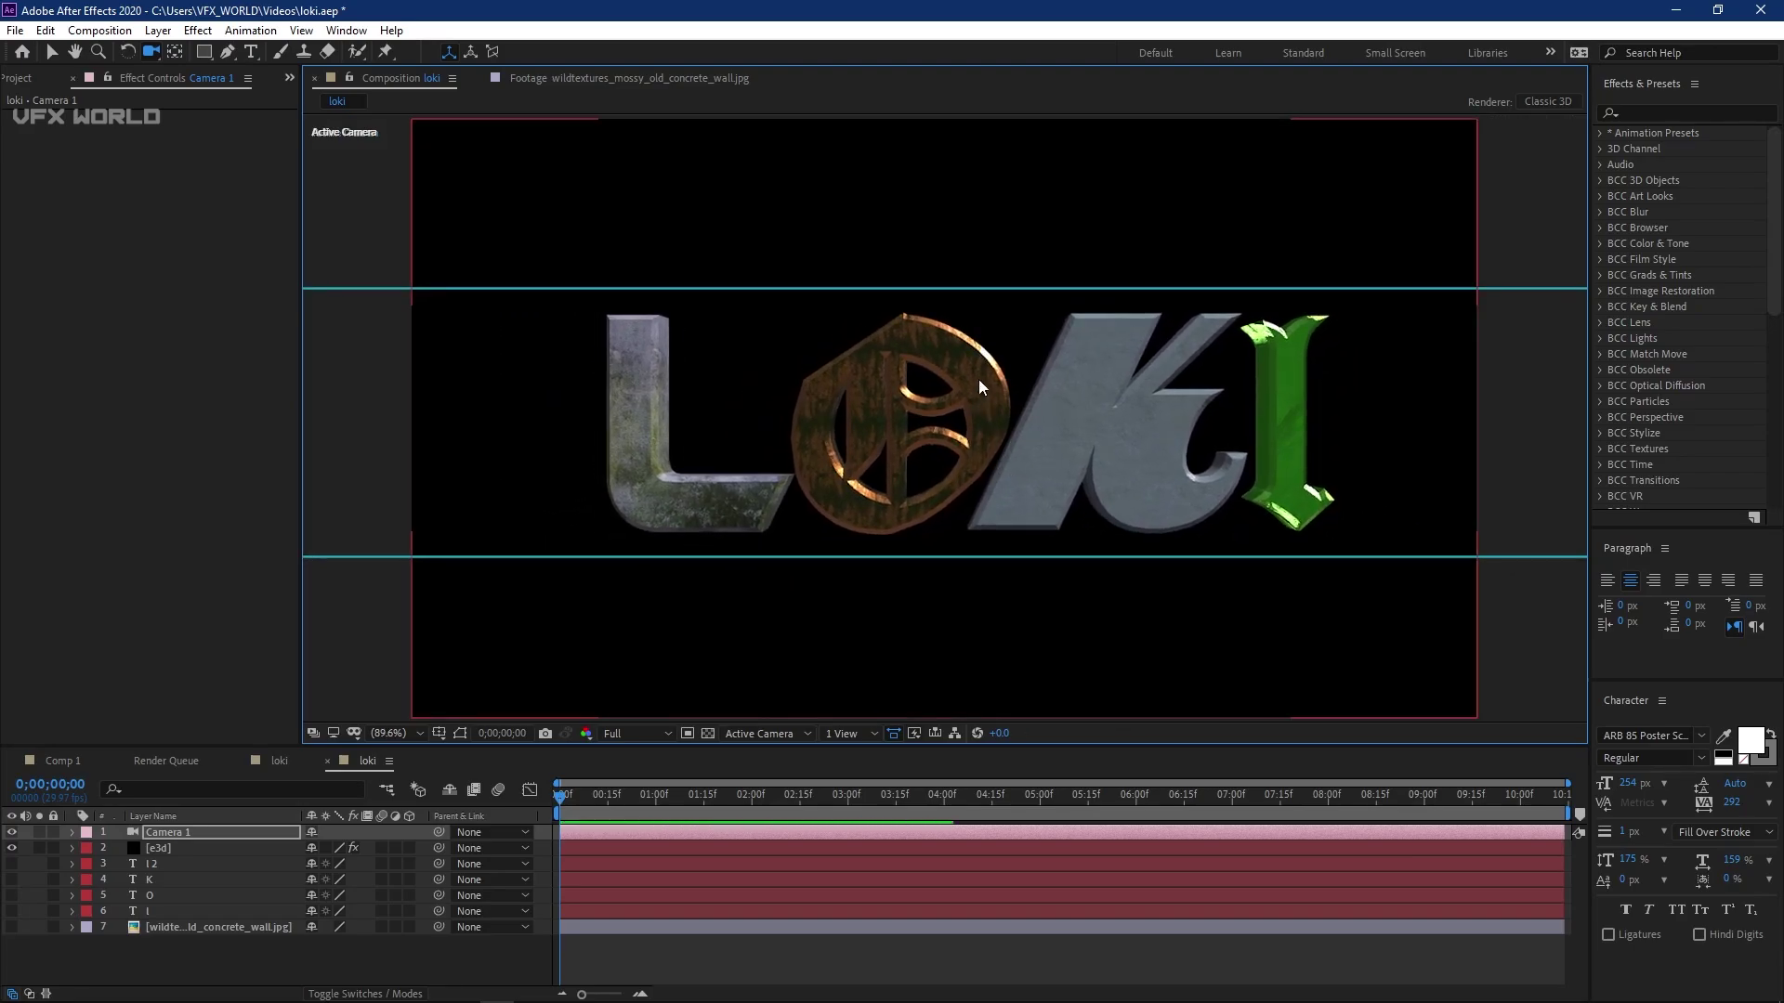
left_click(51, 51)
left_click_drag(685, 288, 902, 4)
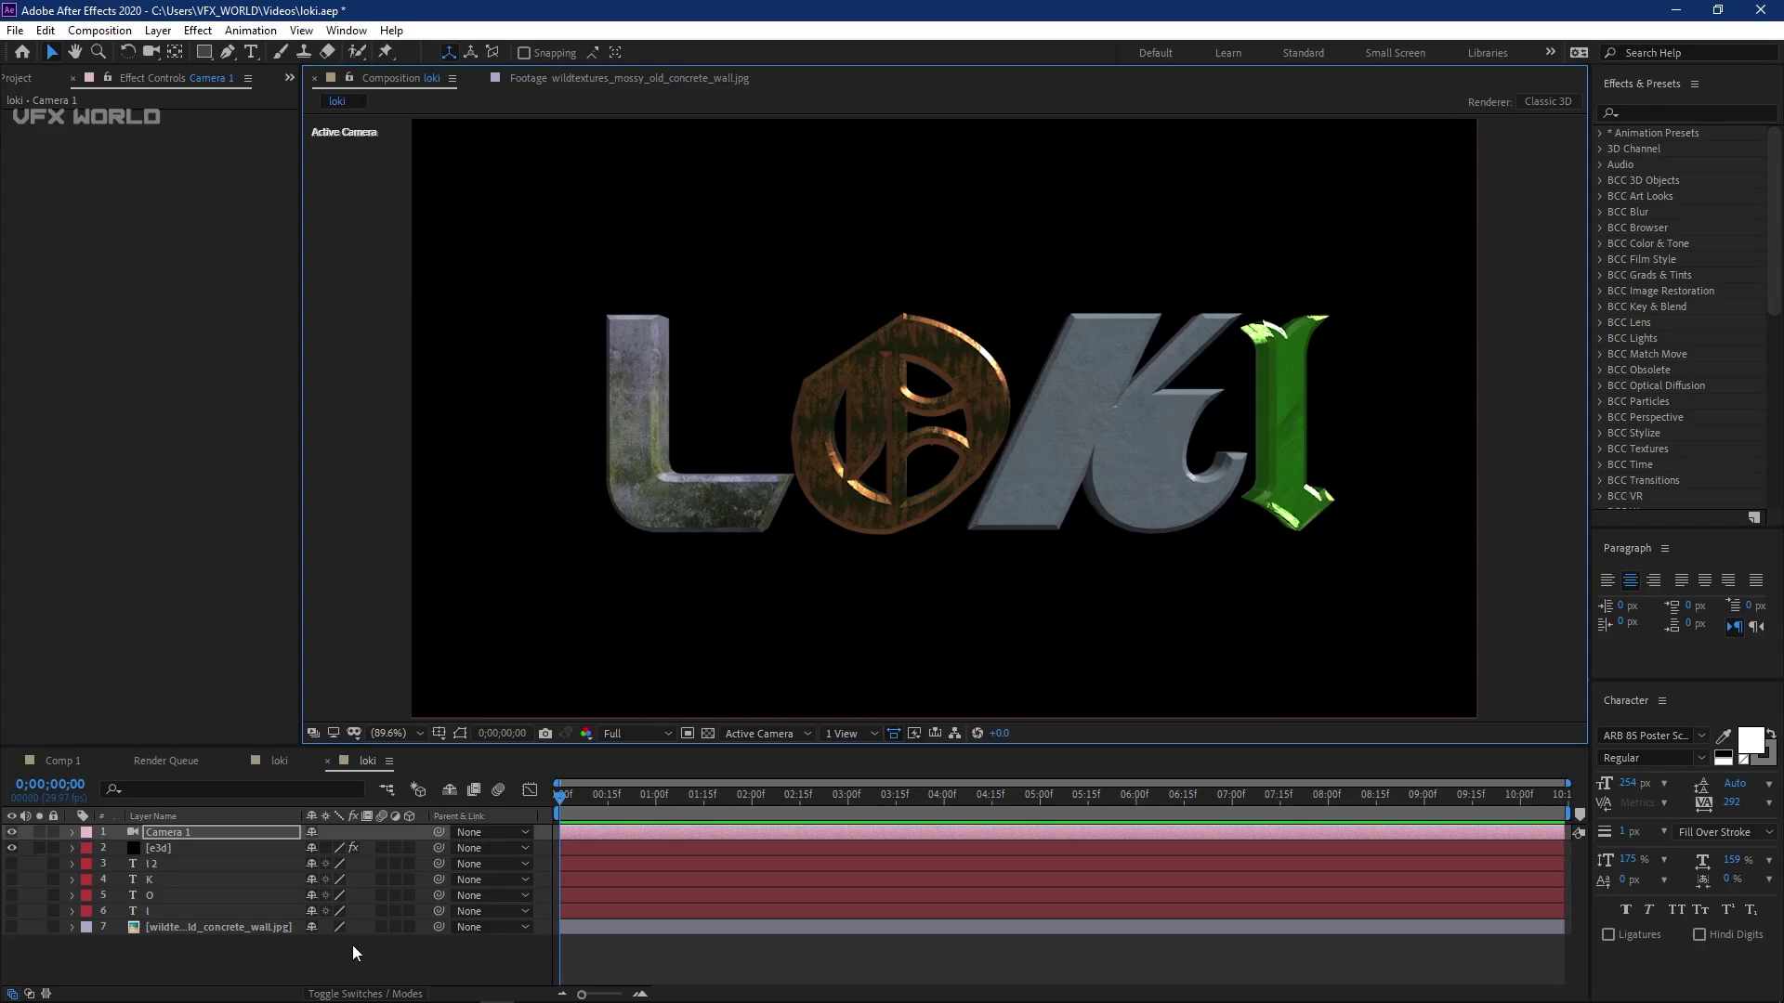
- Add an ambient light with 80% intensity to the composition
right_click(325, 962)
mouse_move(367, 750)
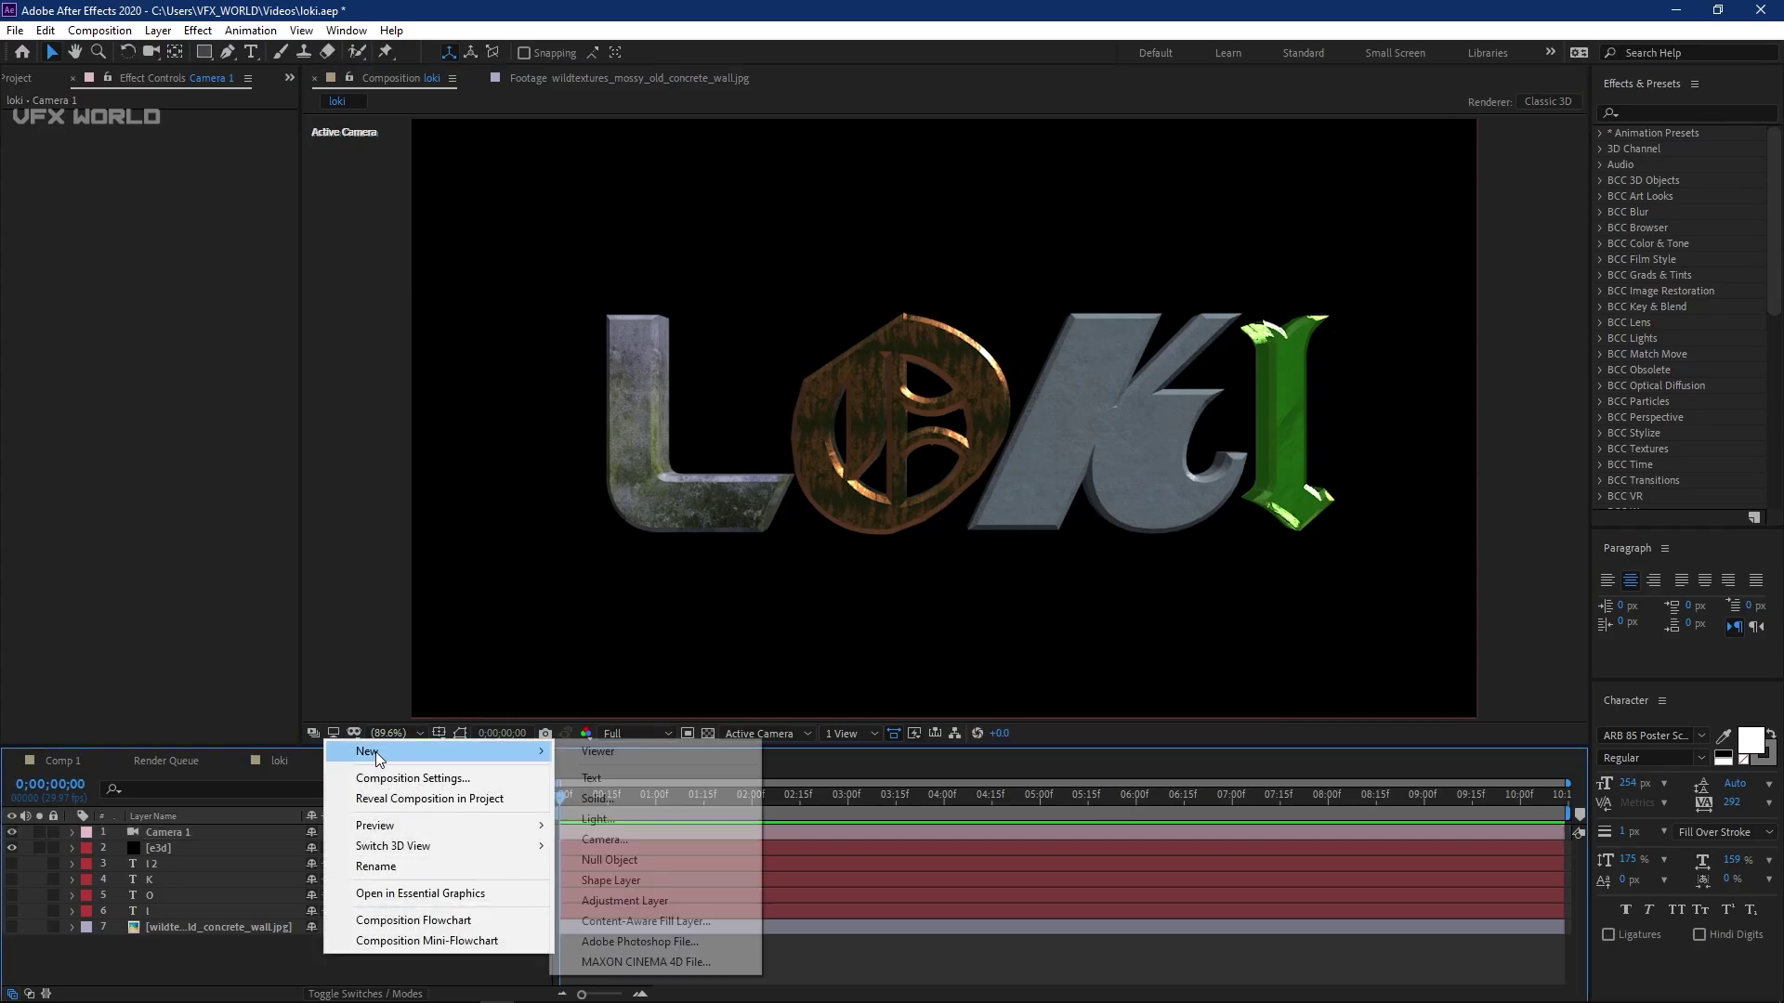
left_click(621, 827)
left_click(183, 97)
left_click(185, 191)
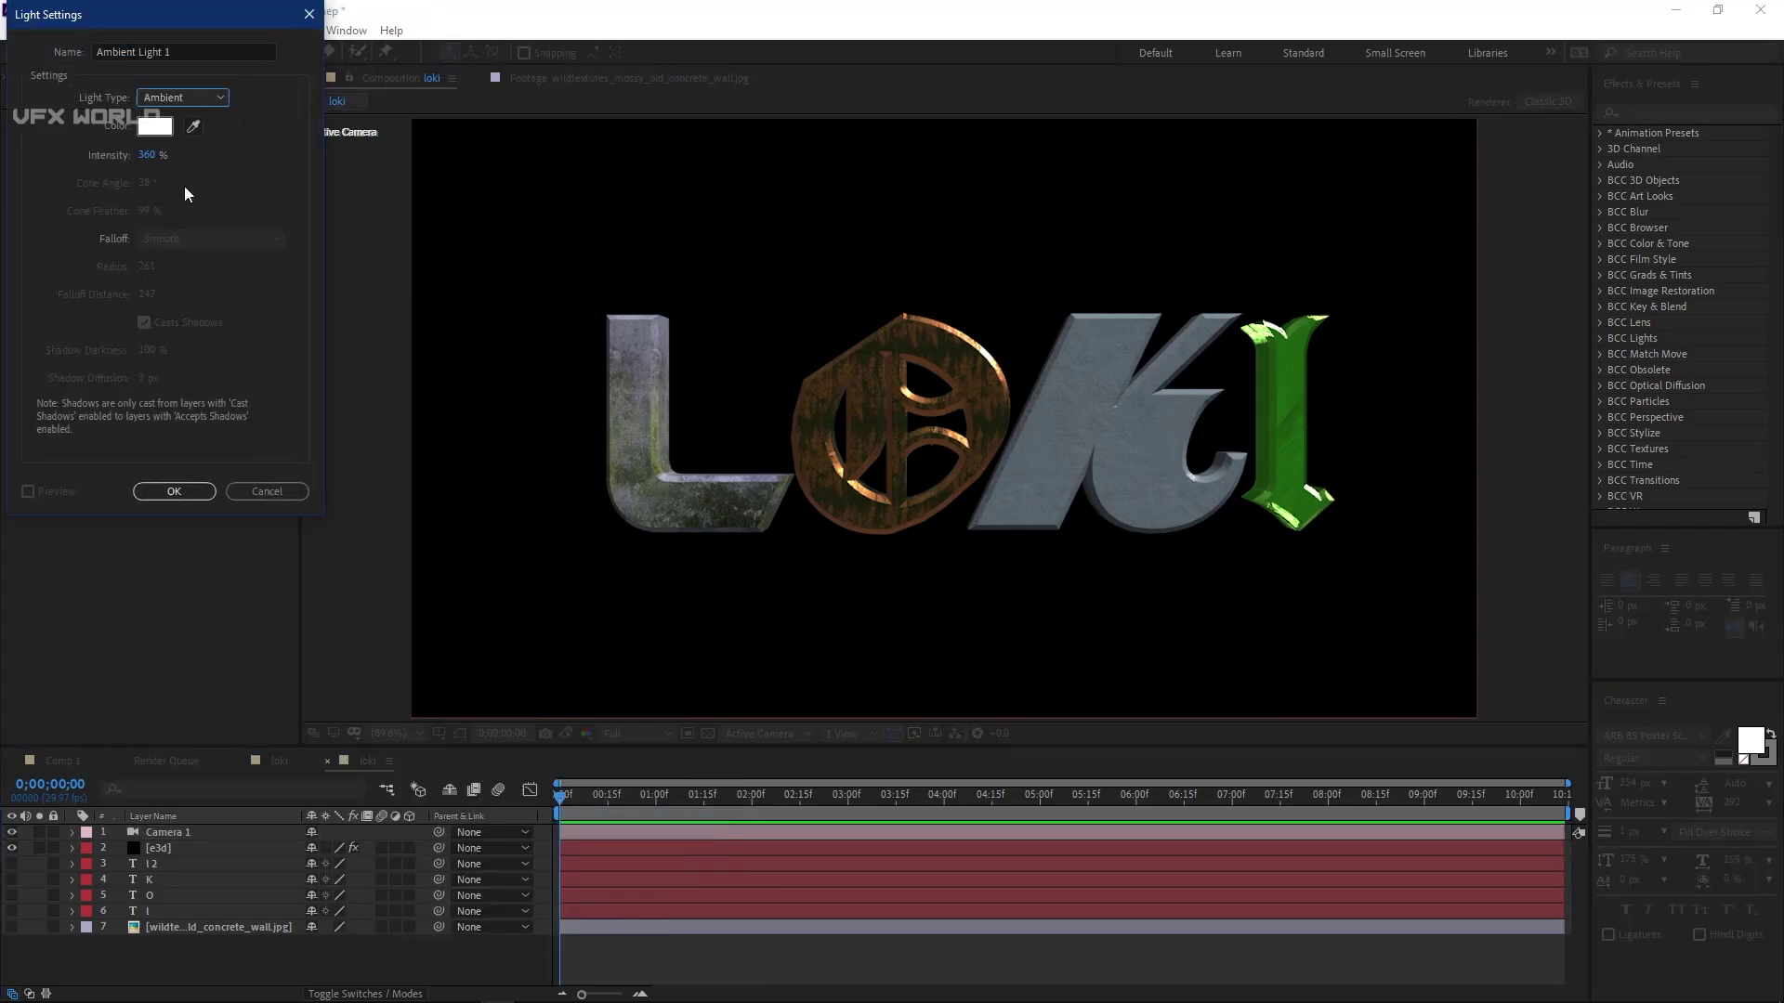
left_click(152, 156)
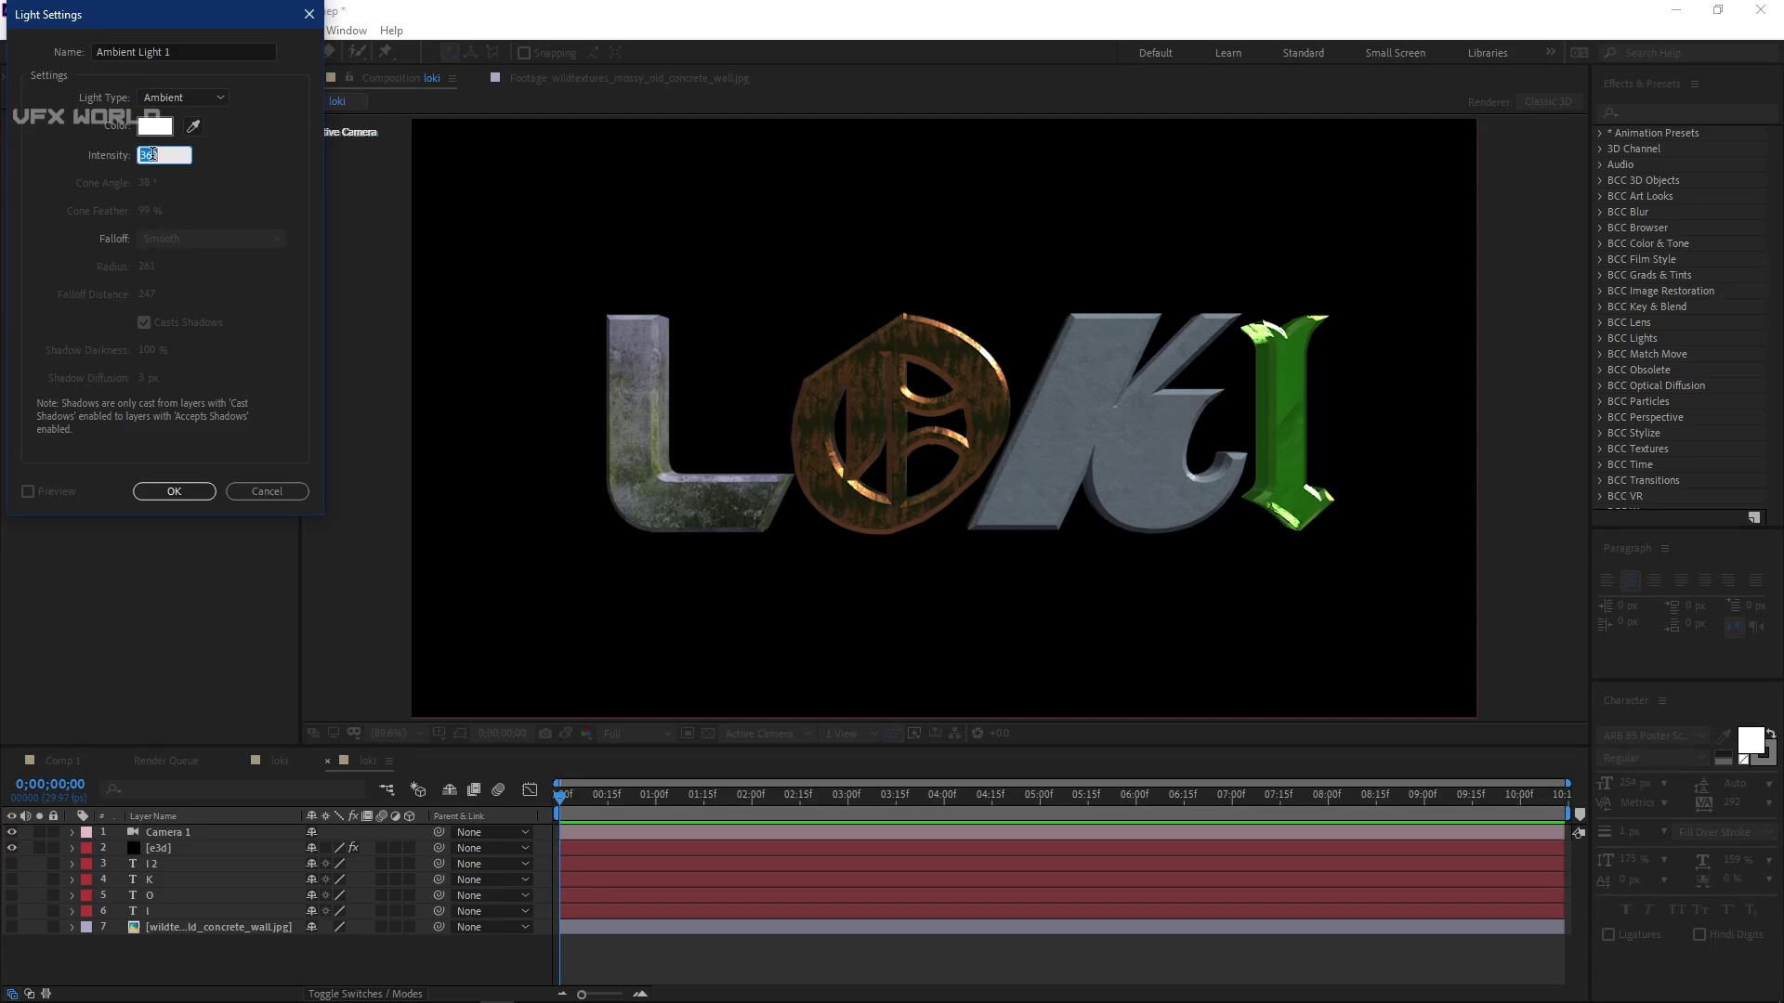
type("80")
key("Return")
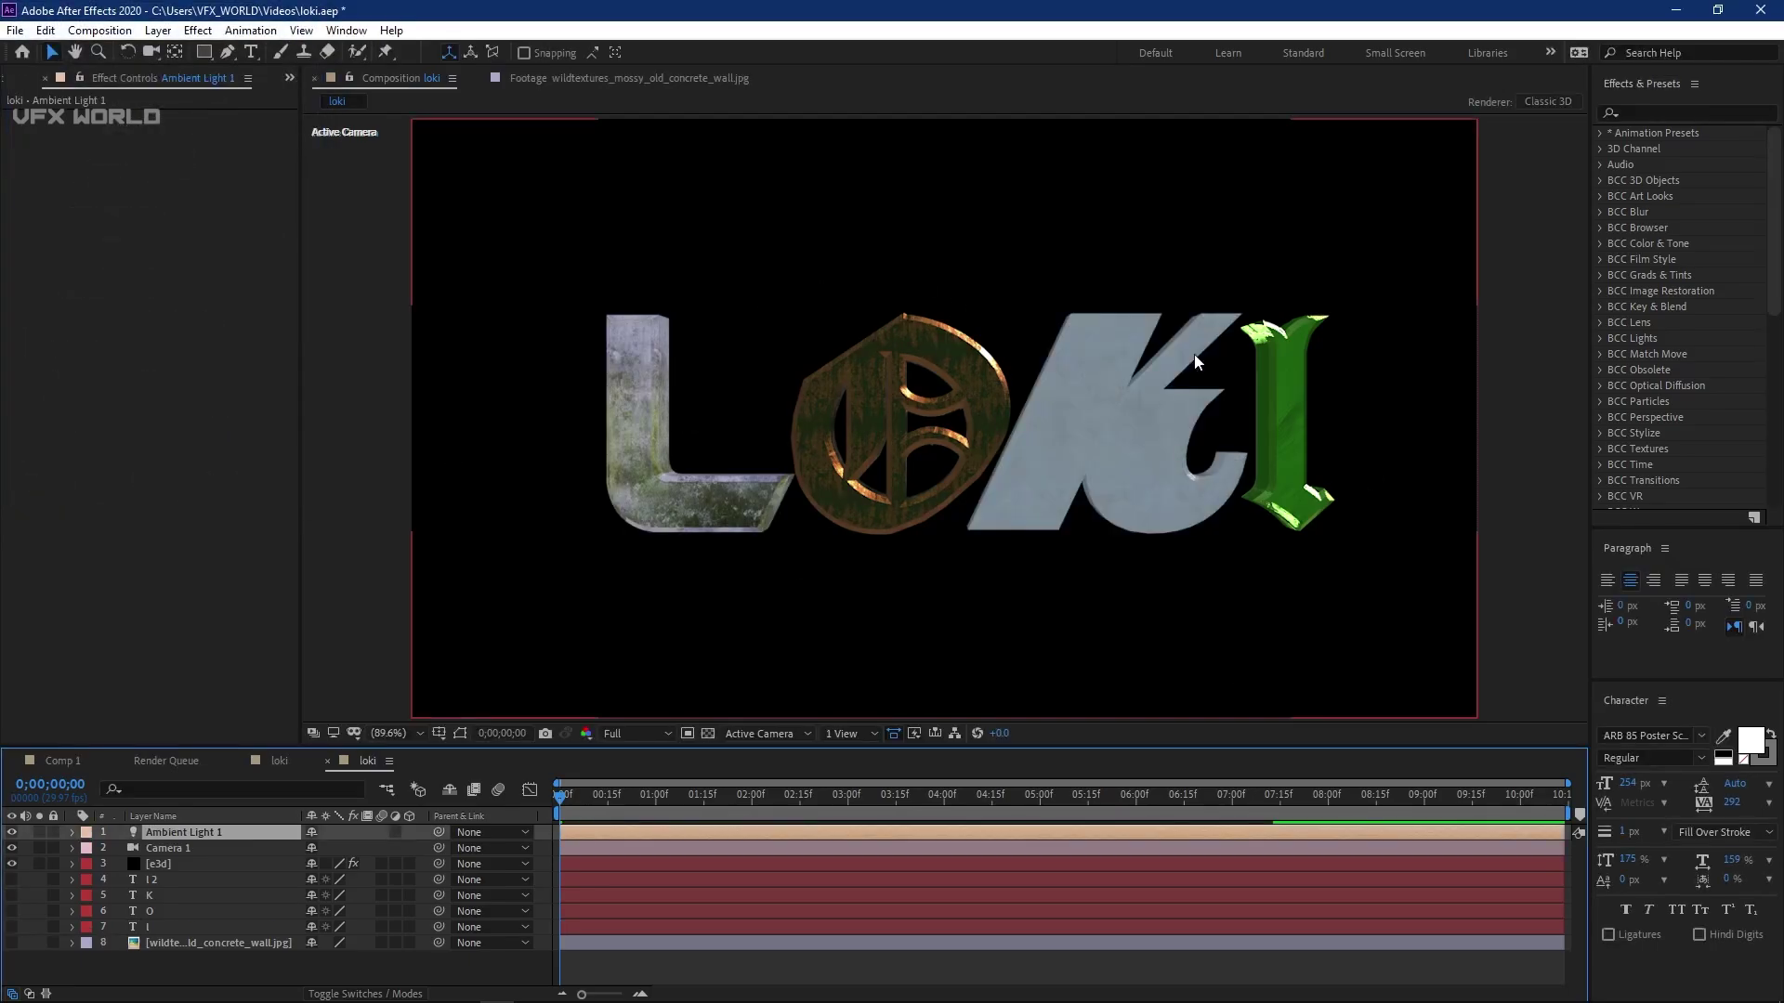
- Add a parallel light with a pale blue color and 150% intensity
right_click(354, 966)
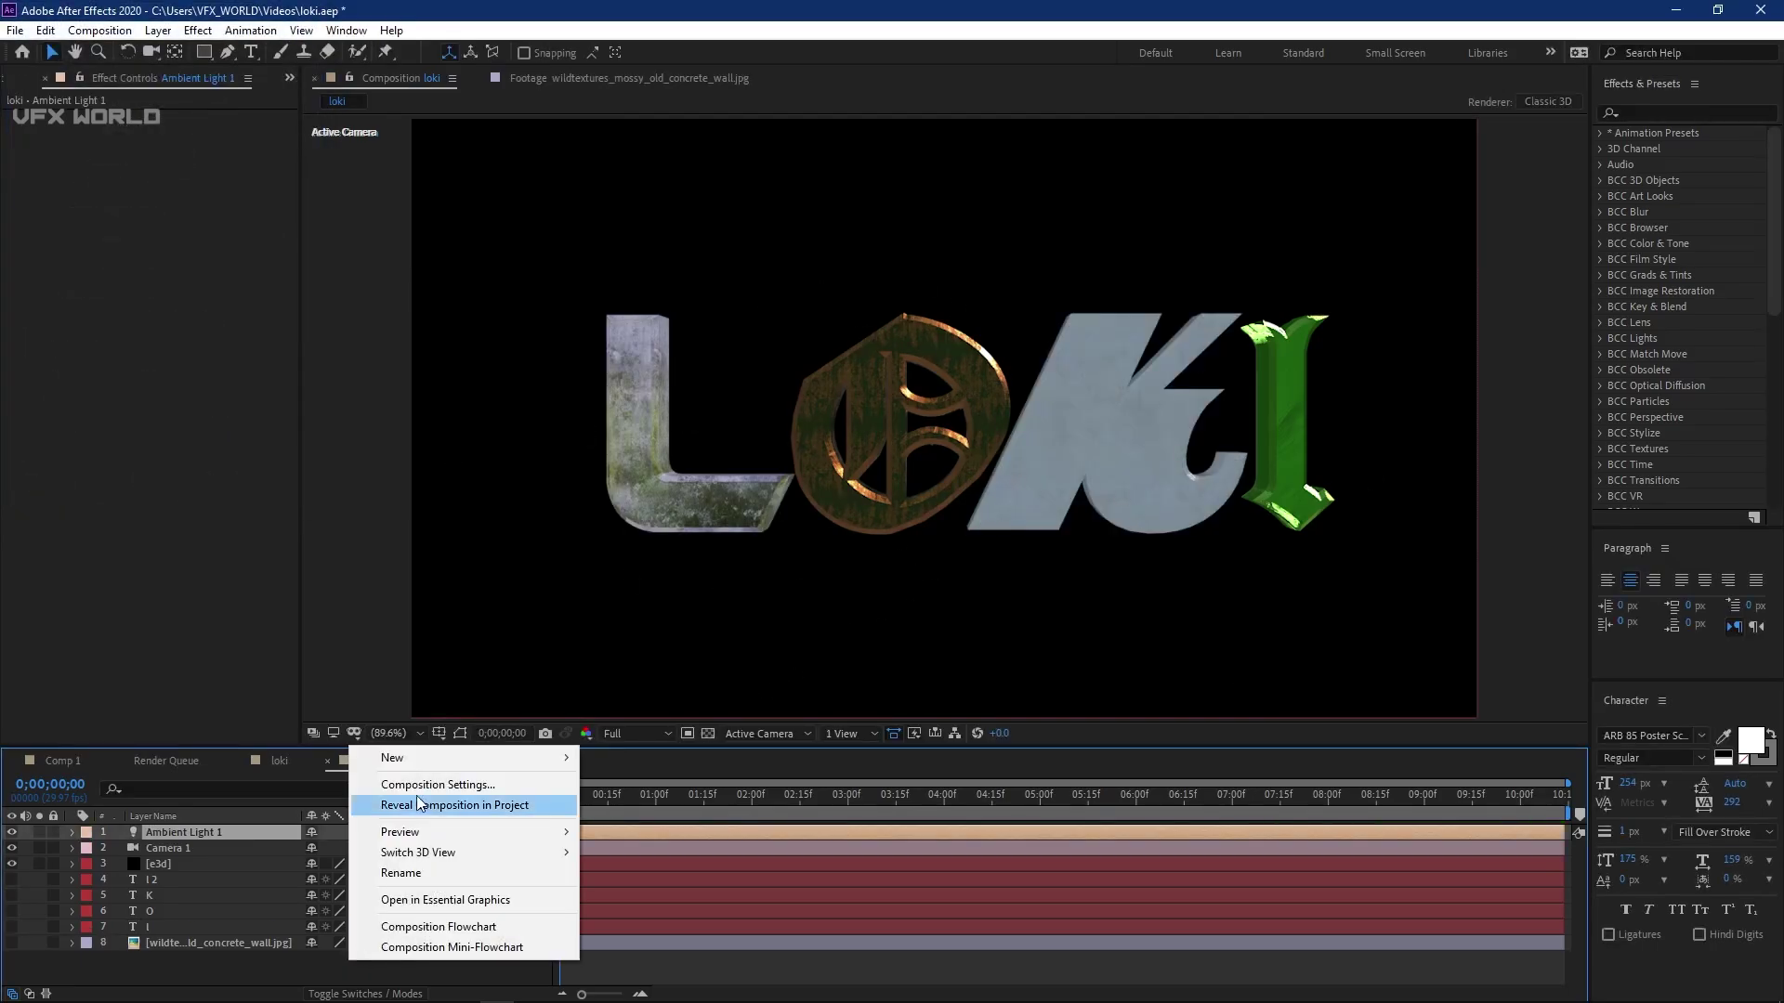
mouse_move(438, 767)
left_click(692, 825)
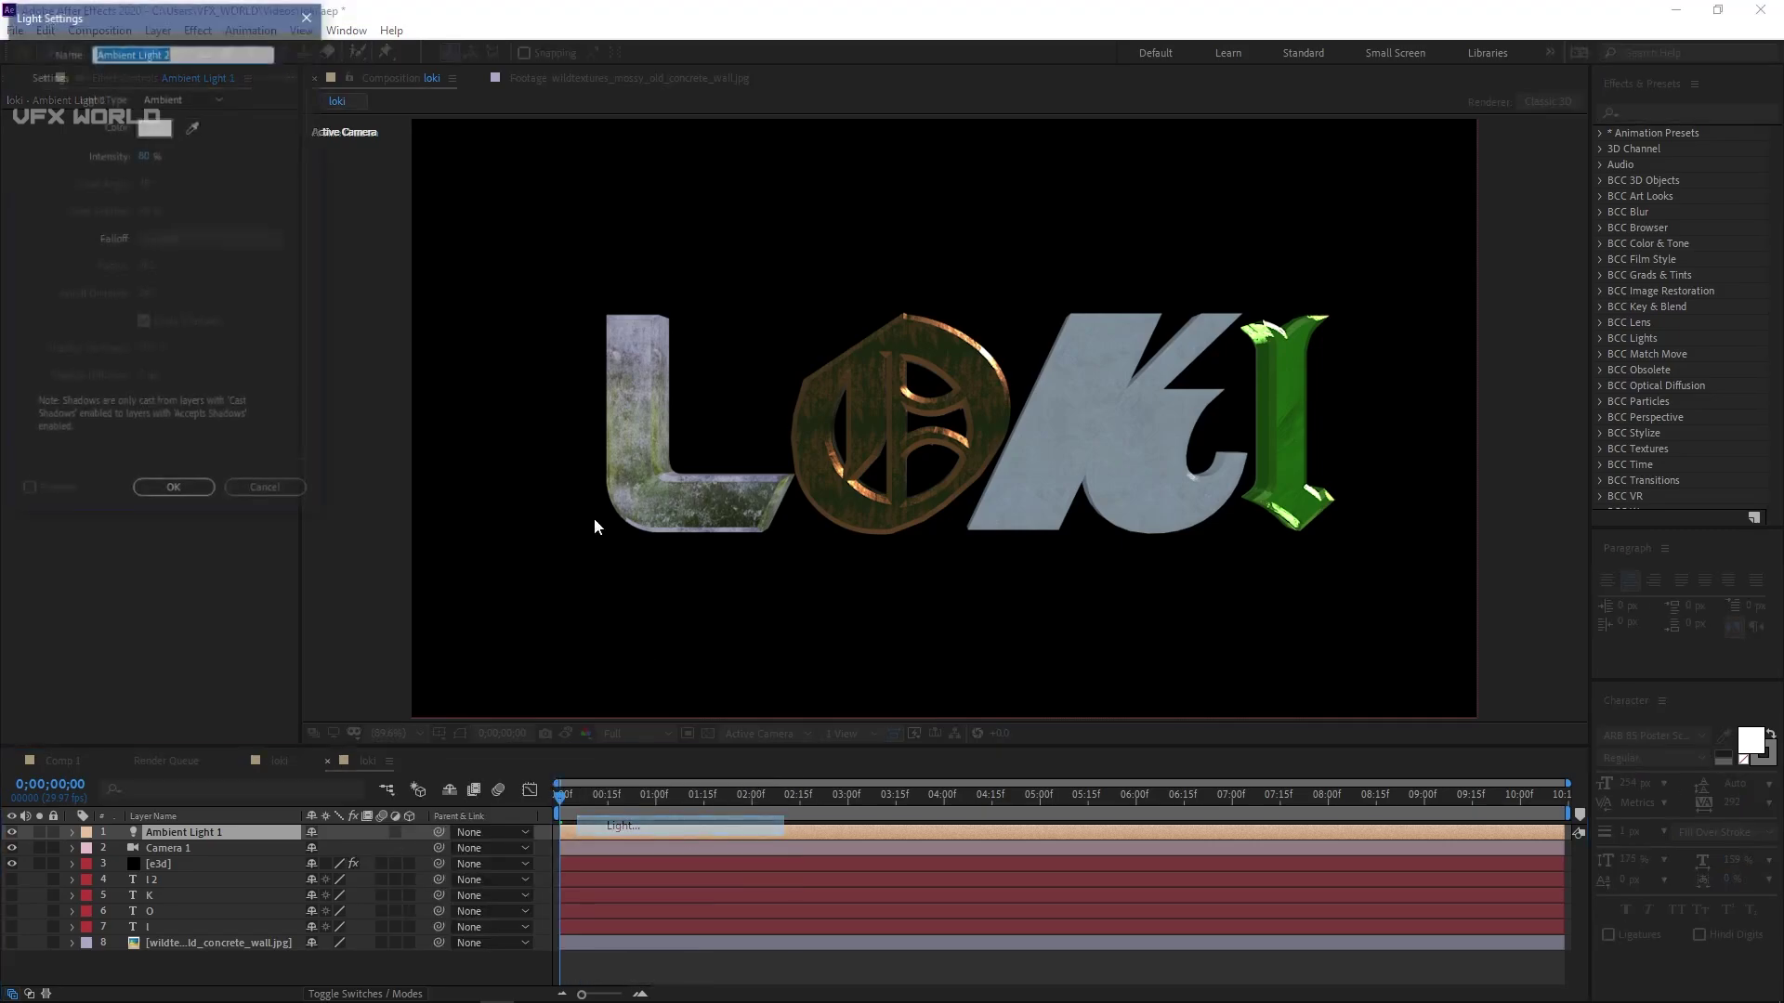
left_click(214, 97)
left_click(212, 119)
left_click(154, 123)
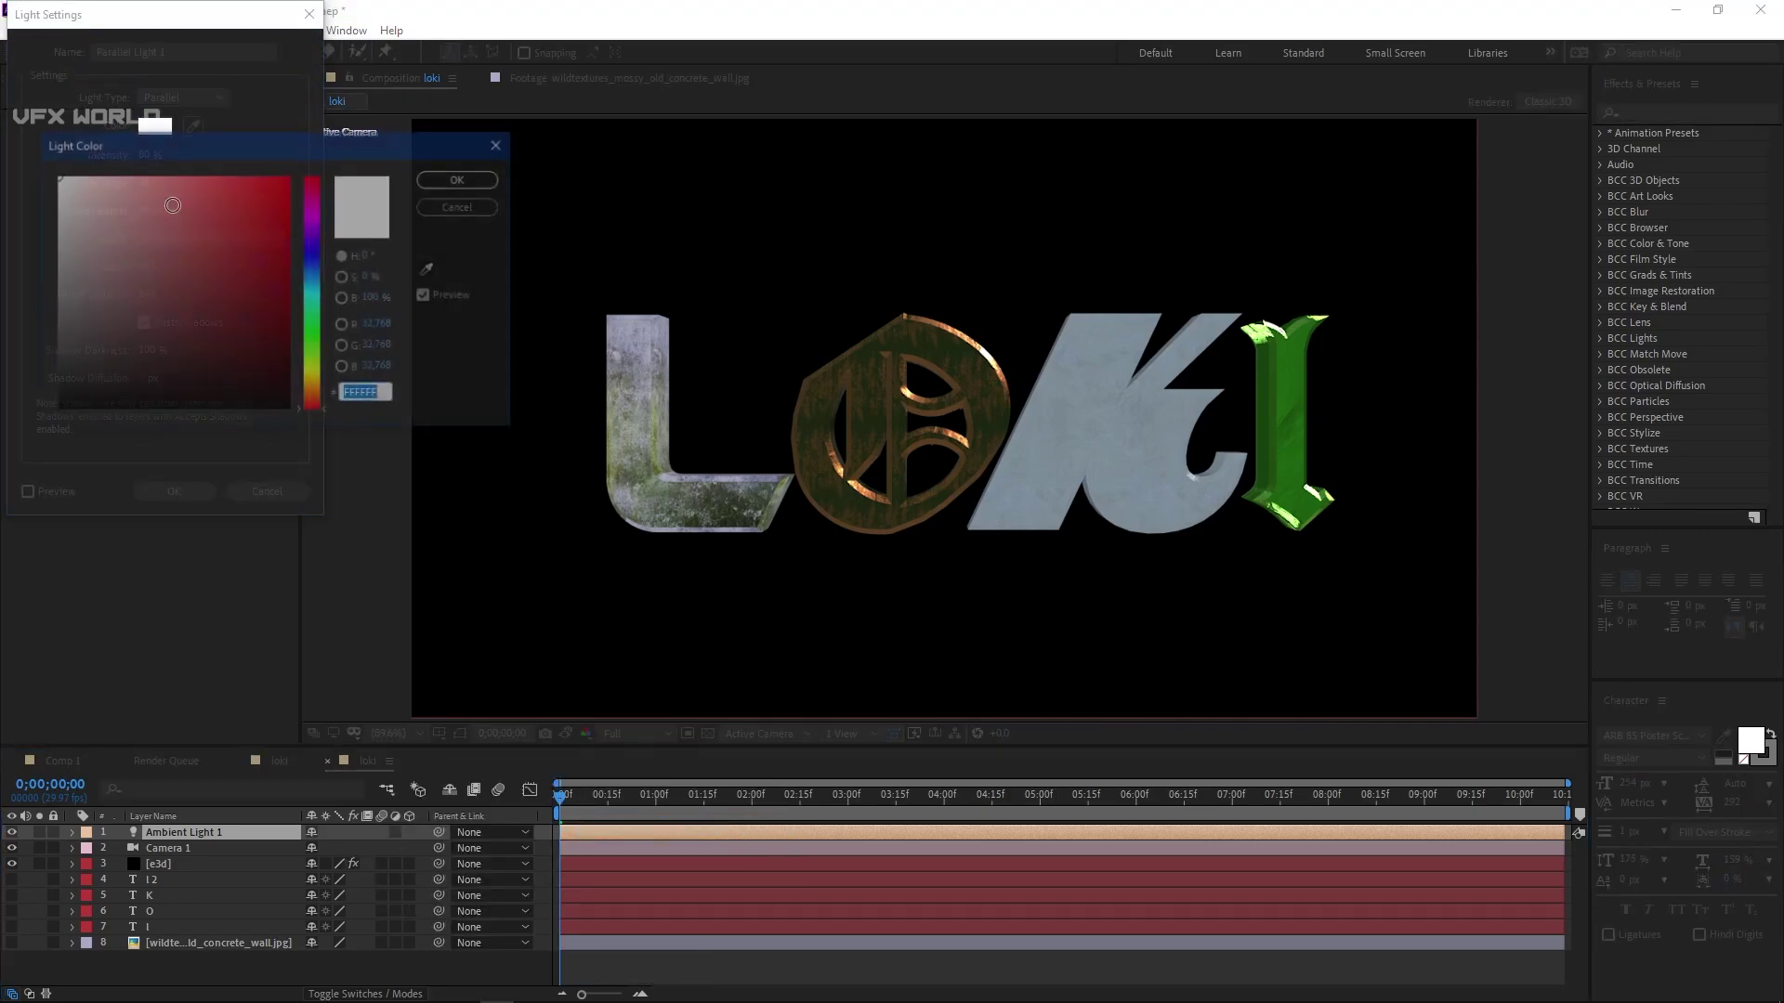
left_click(318, 327)
left_click_drag(319, 327, 318, 277)
left_click_drag(64, 229, 87, 175)
left_click(437, 176)
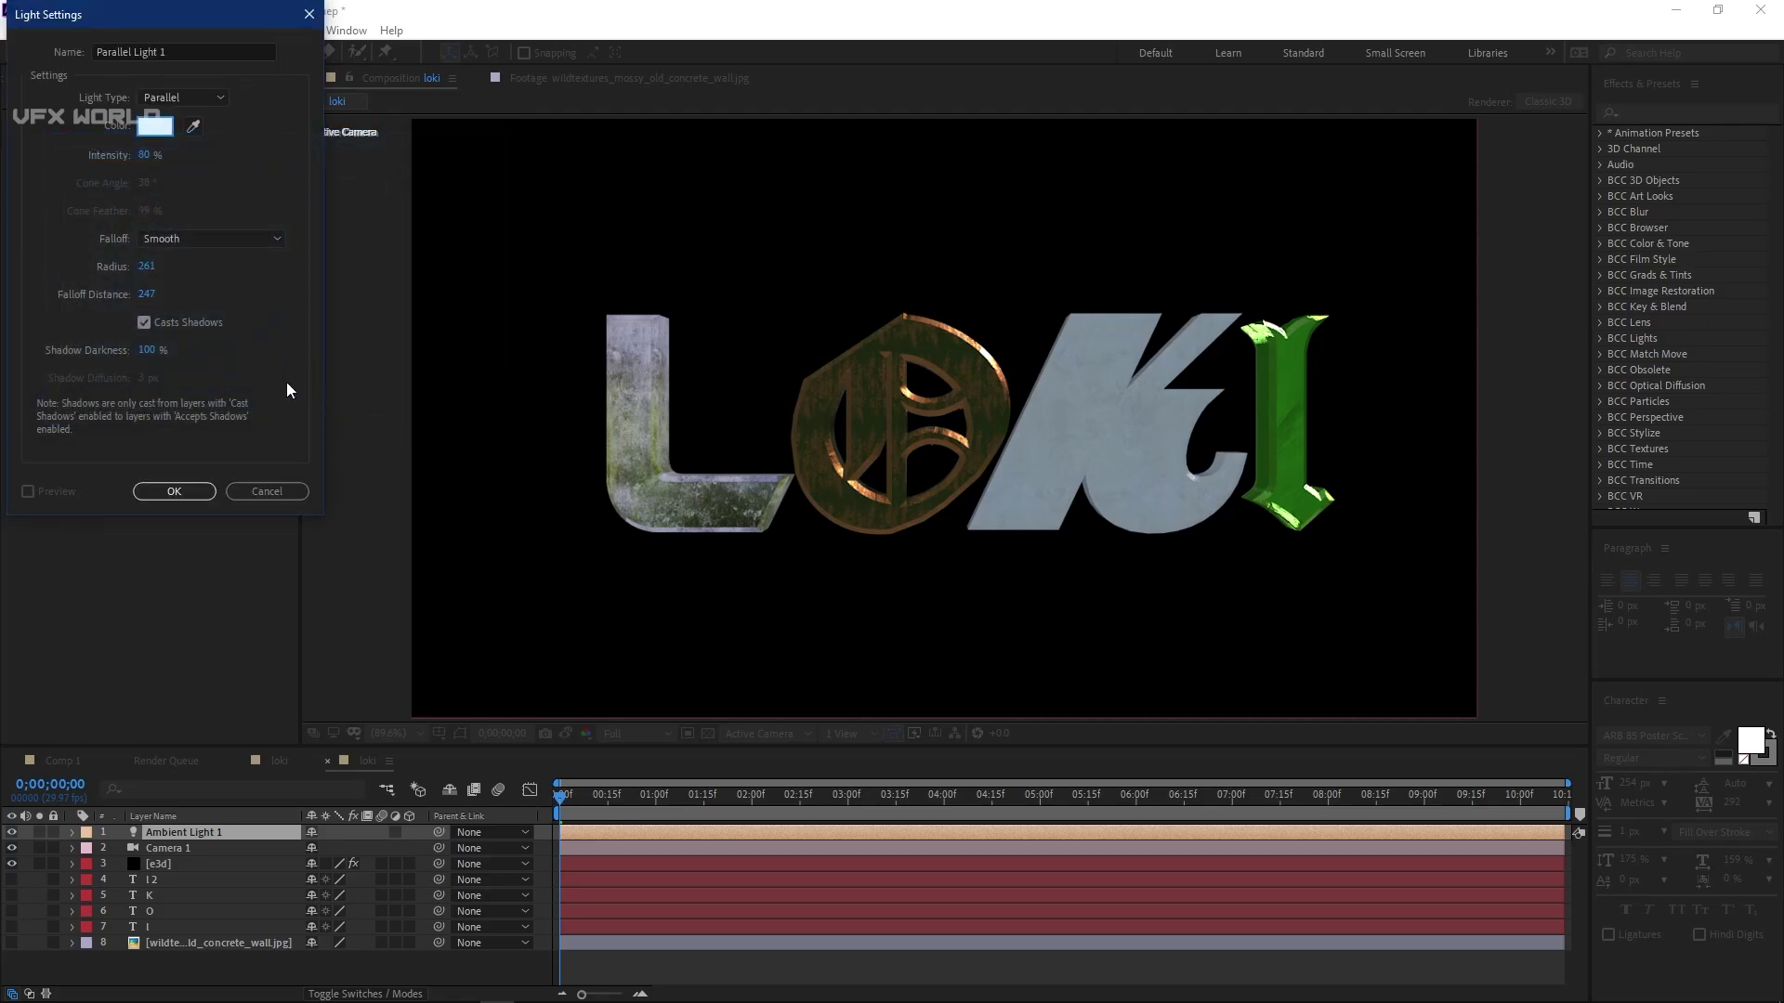
left_click(149, 155)
type("150")
key("Return")
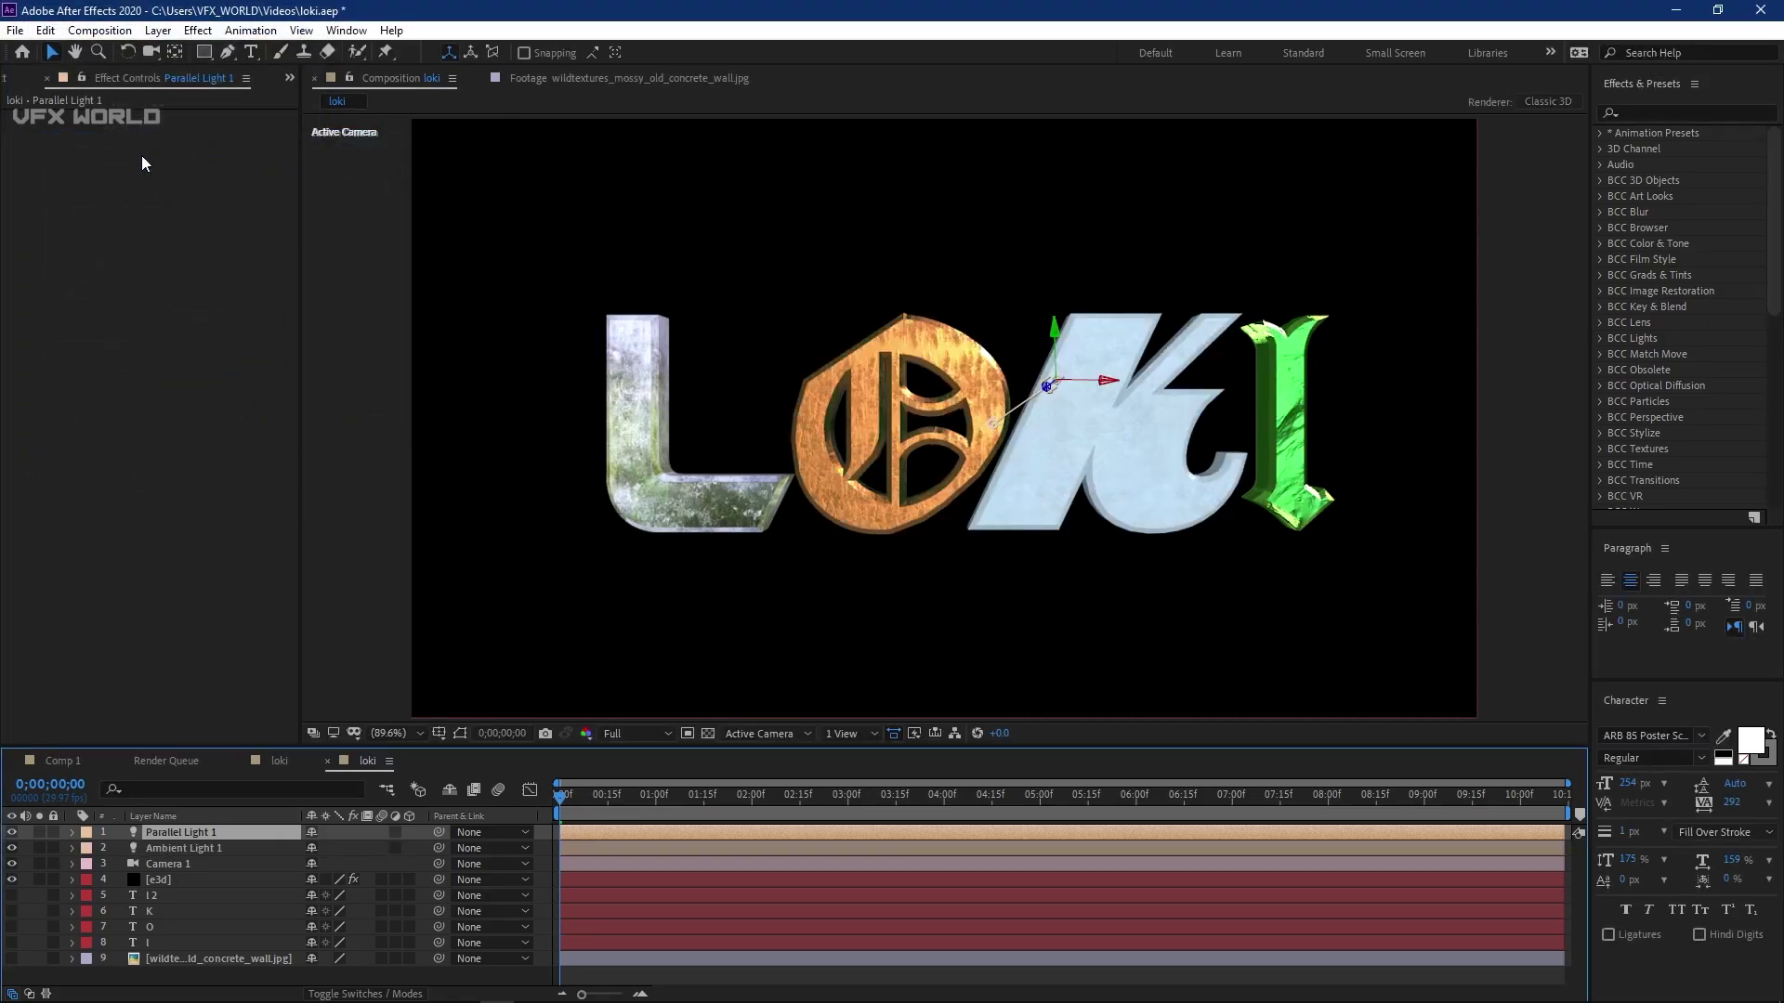
- Position the parallel light above the title at about 1183.3, -273.5, -54.4
key("p")
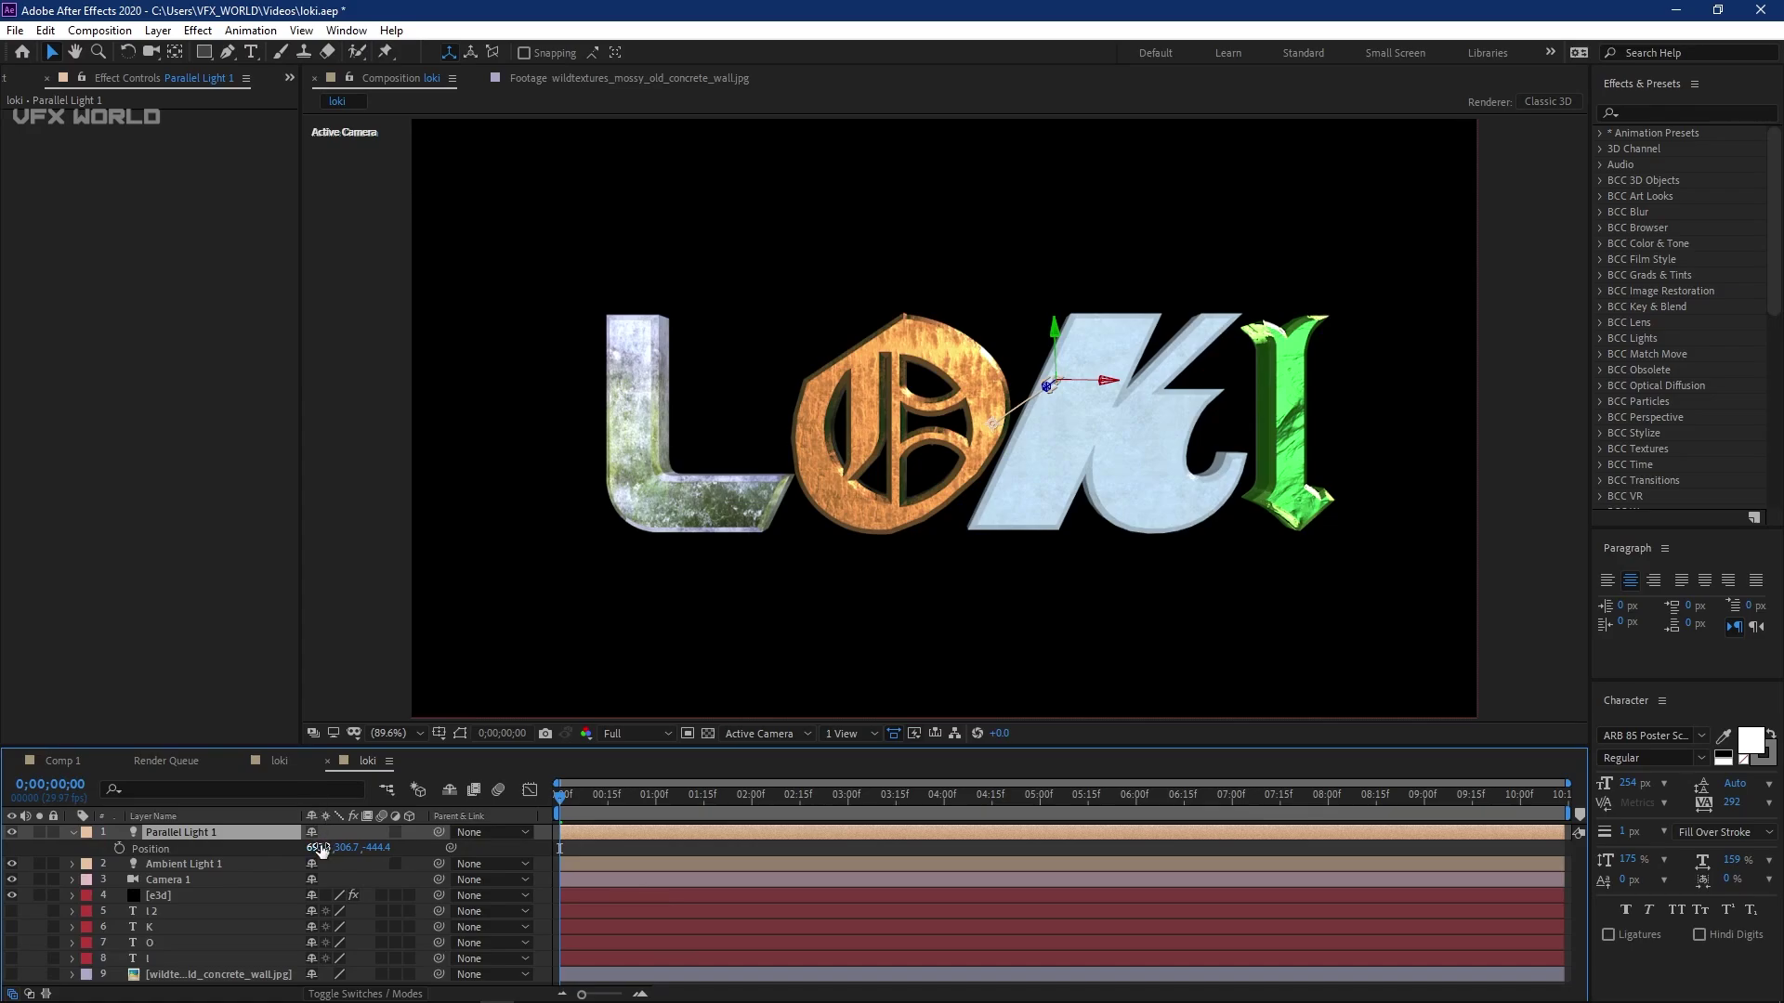
left_click_drag(320, 849, 943, 848)
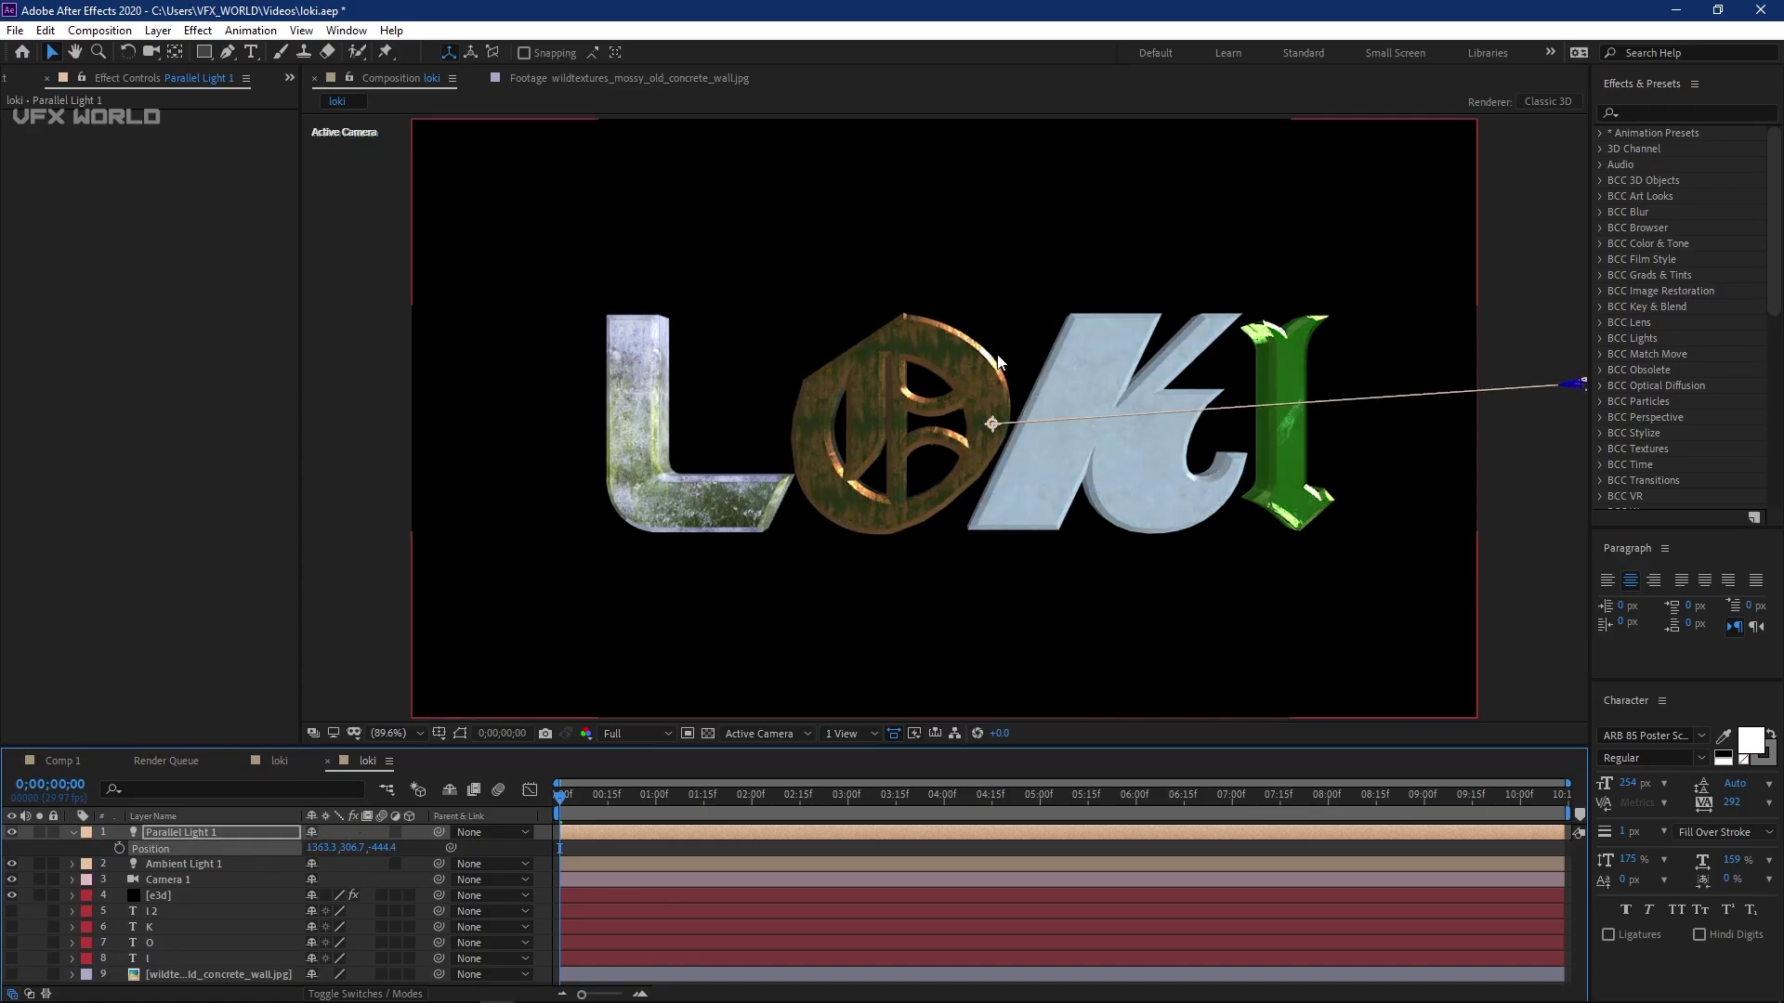
left_click_drag(356, 848, 485, 814)
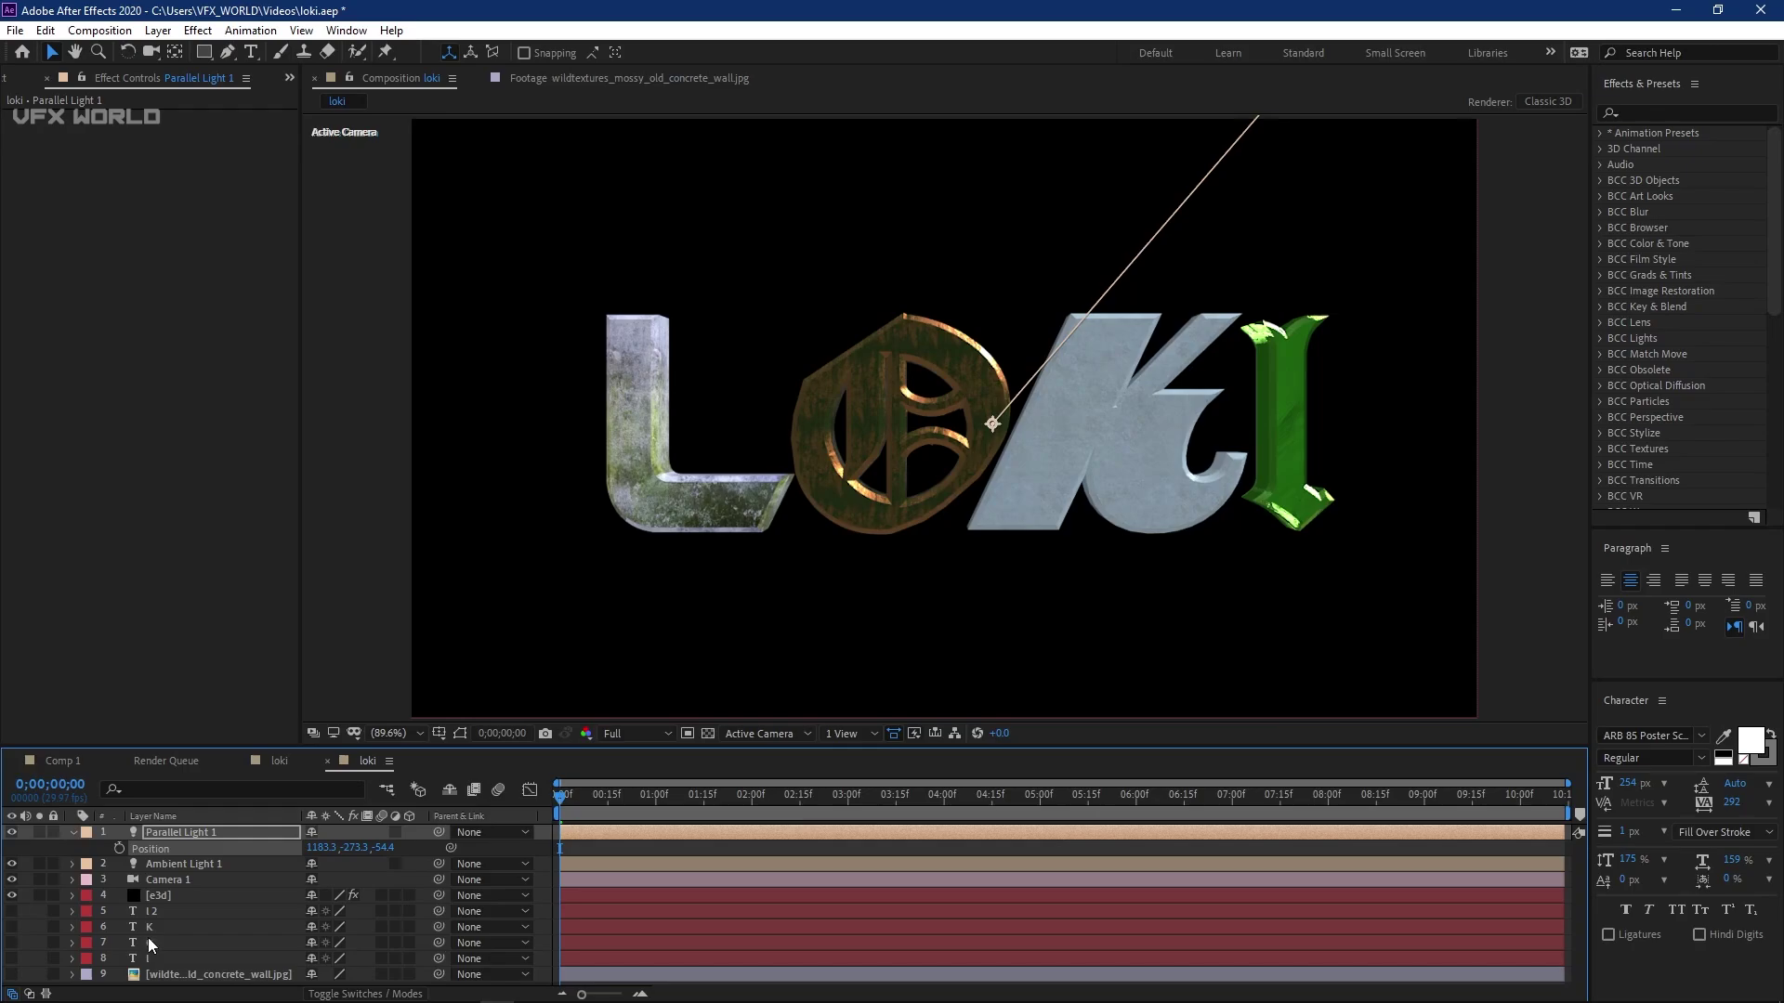
- Rotate the e3d layer's physical environment to 200° on the Y axis in the Element render settings
left_click(166, 899)
left_click(26, 353)
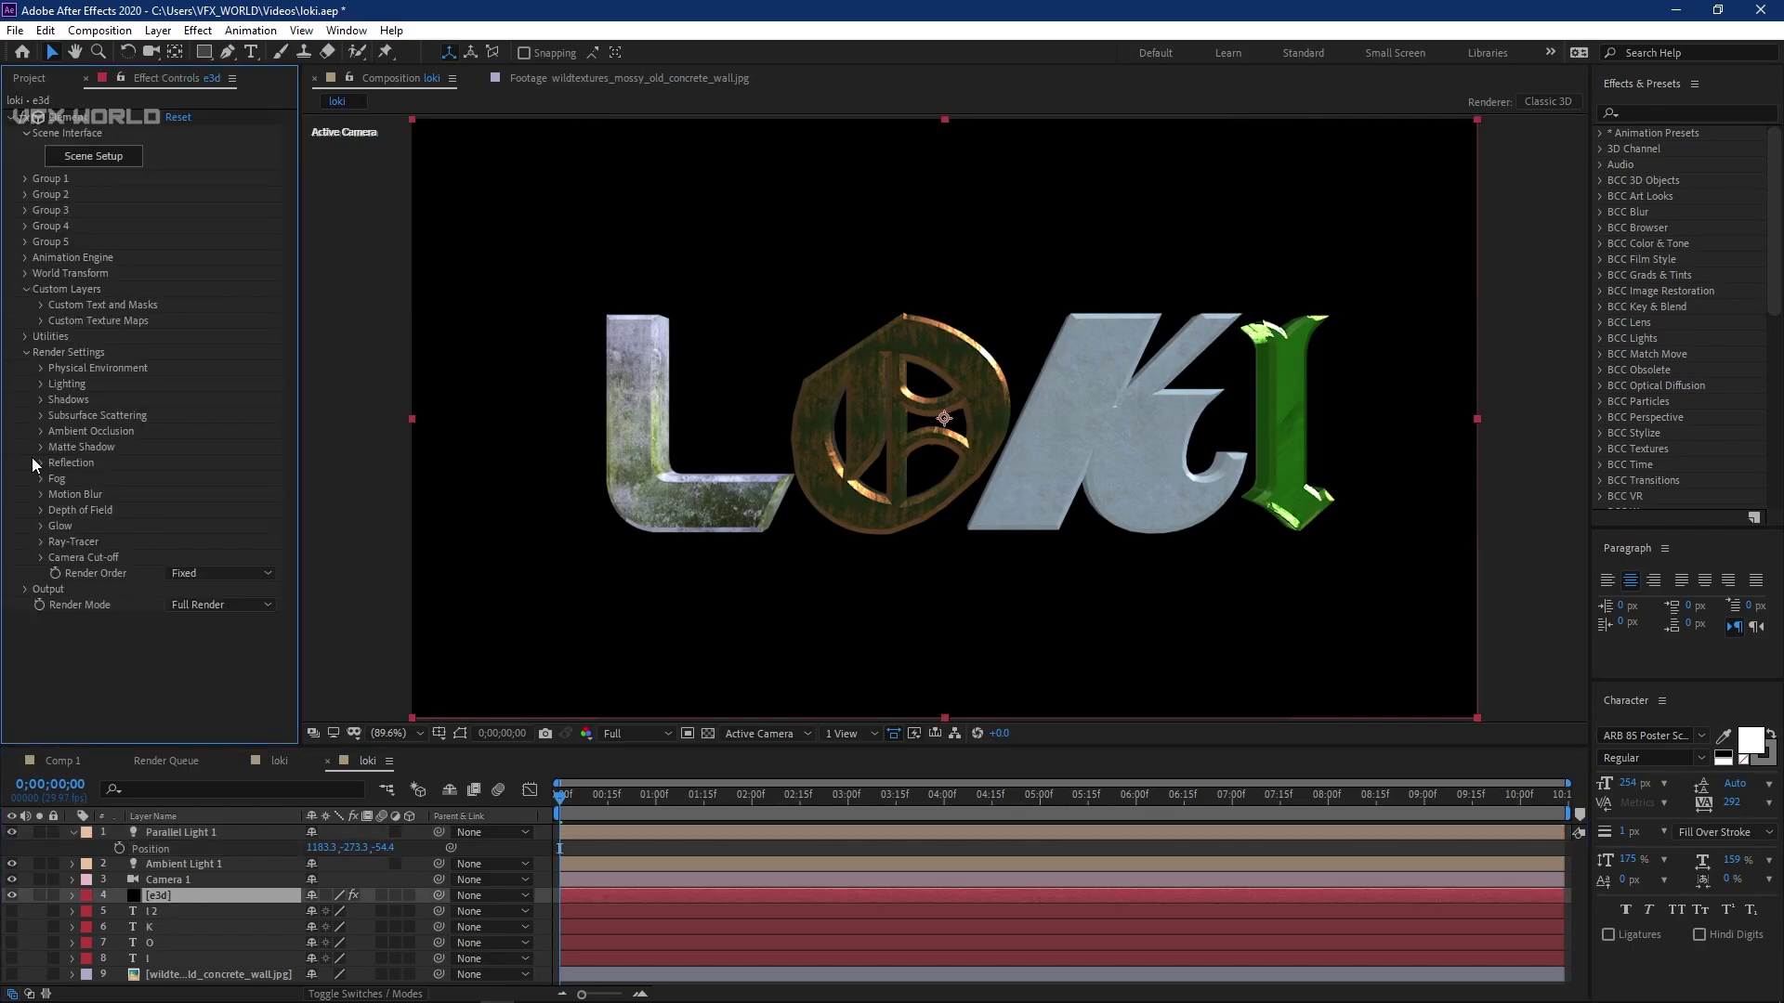
left_click(41, 369)
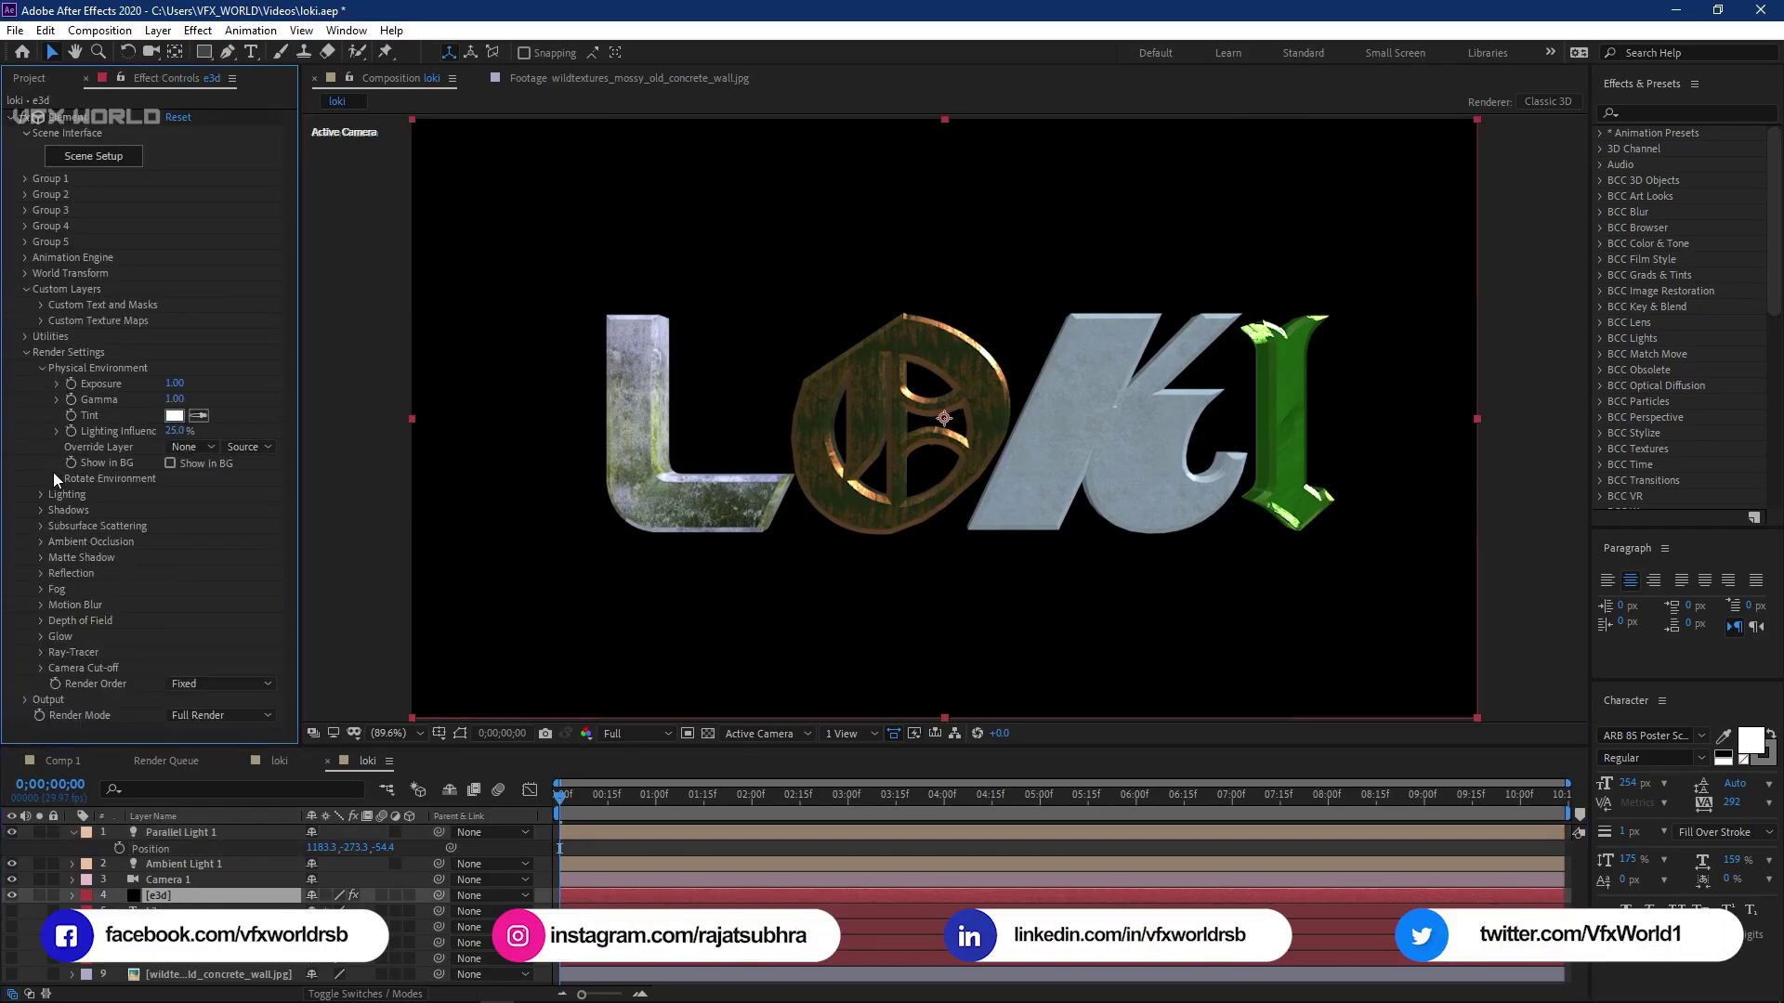
left_click(57, 478)
type("2")
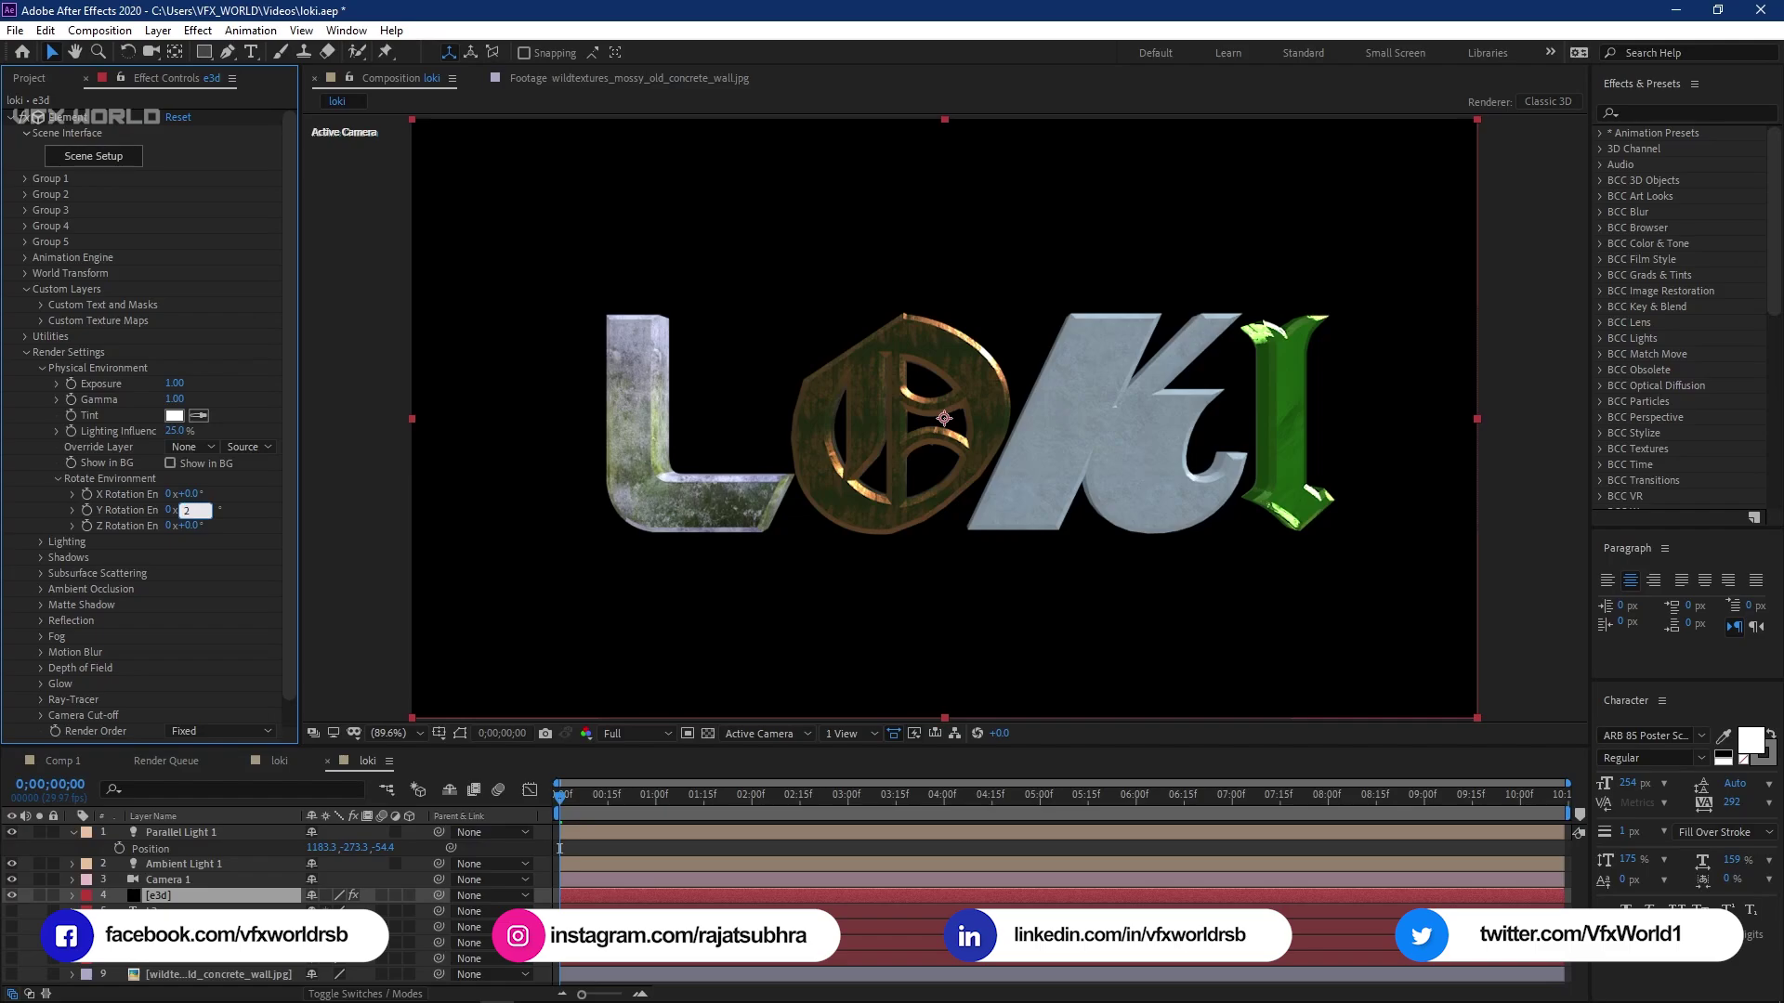
type("00")
key("Return")
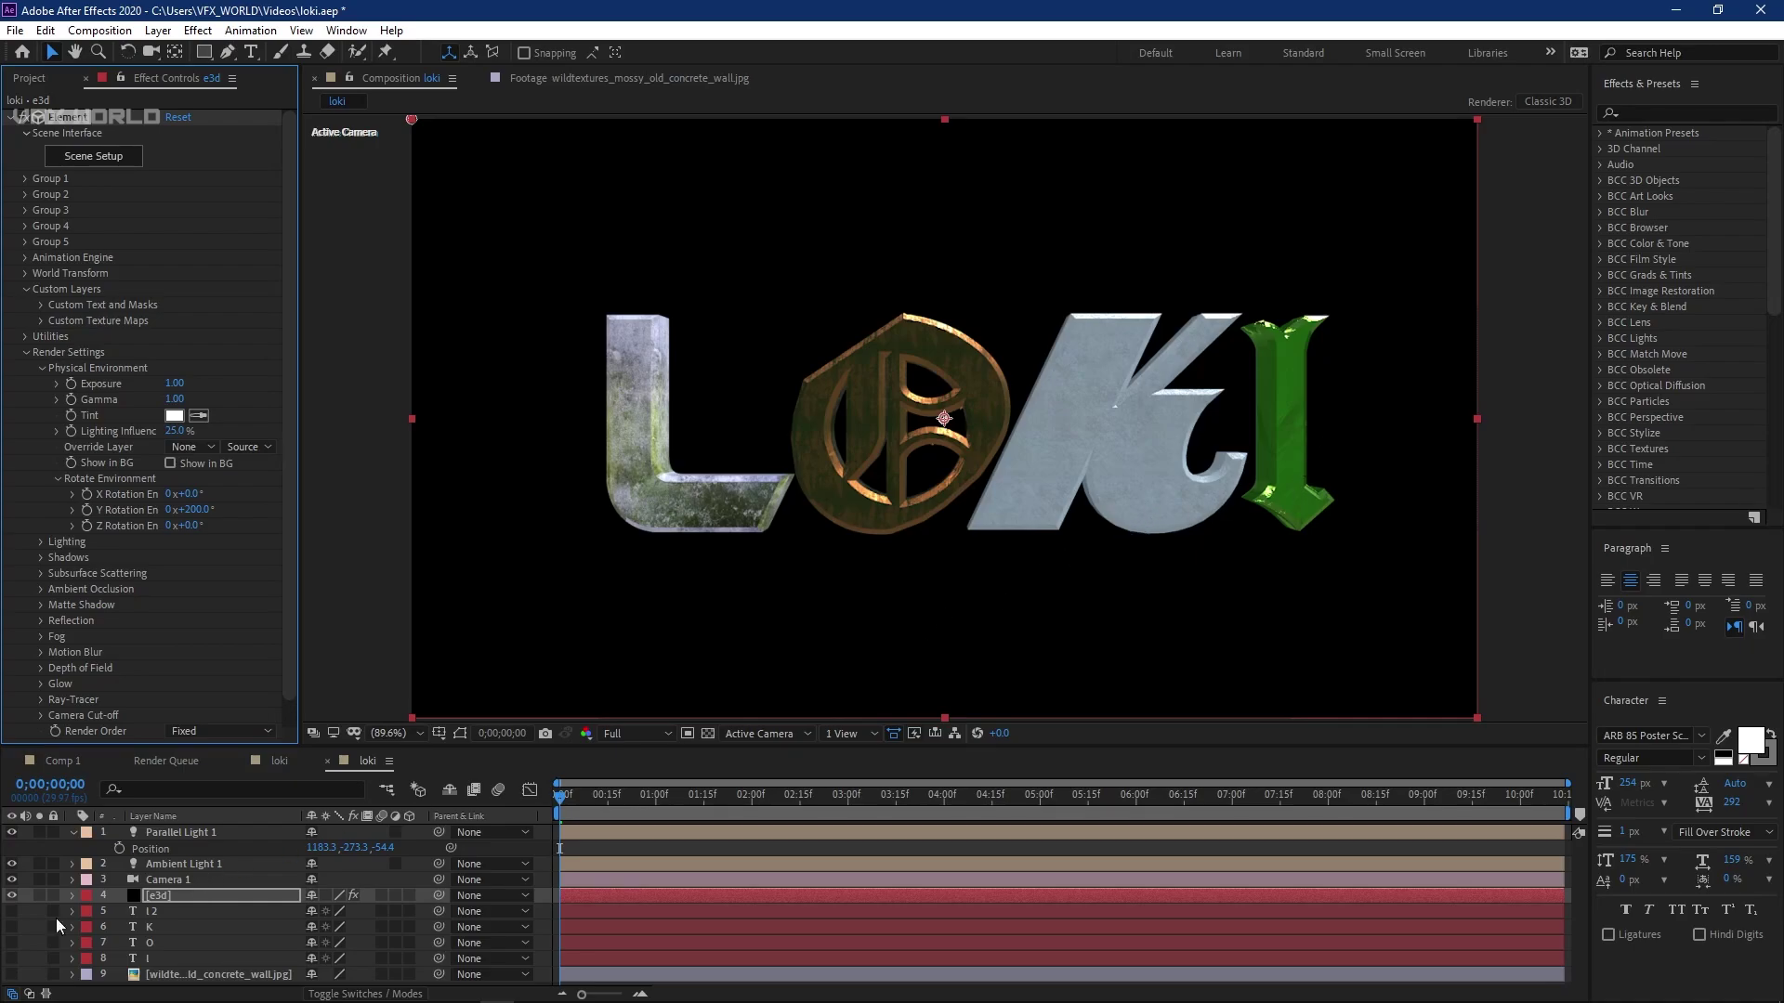
- Enable shadows for the e3d layer, keeping the Shadow Mapping mode
scroll(115, 598, "down", 1)
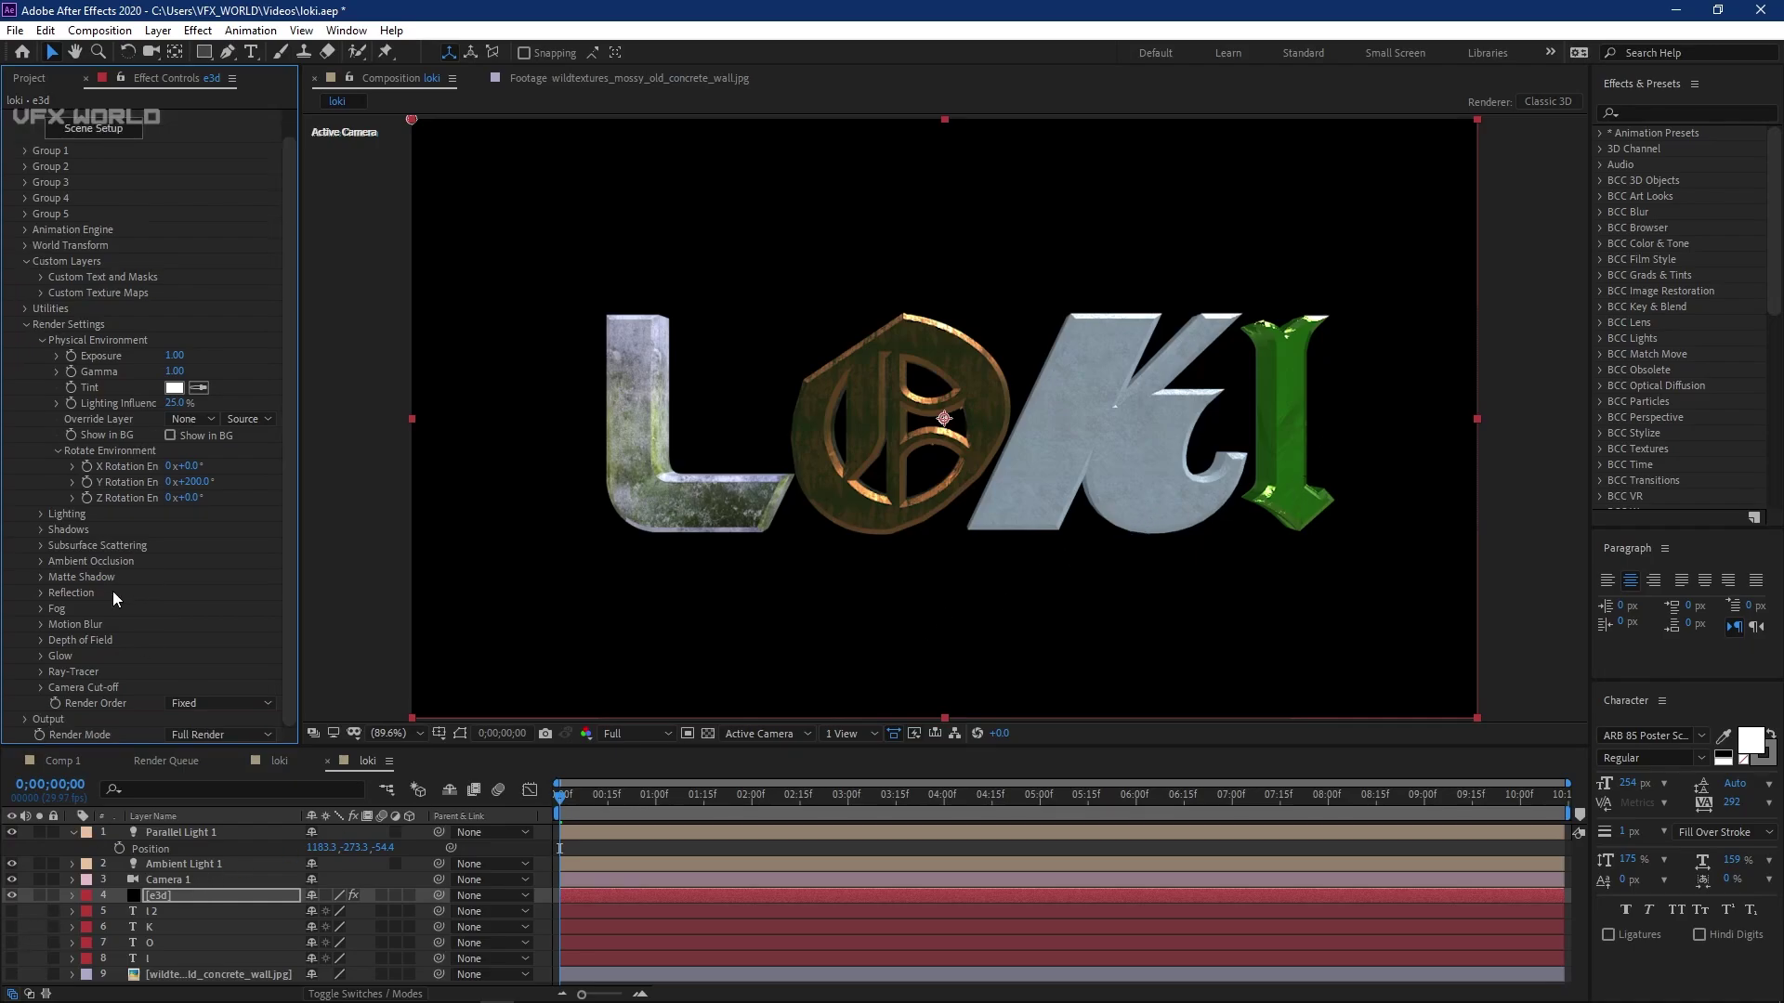
left_click(40, 531)
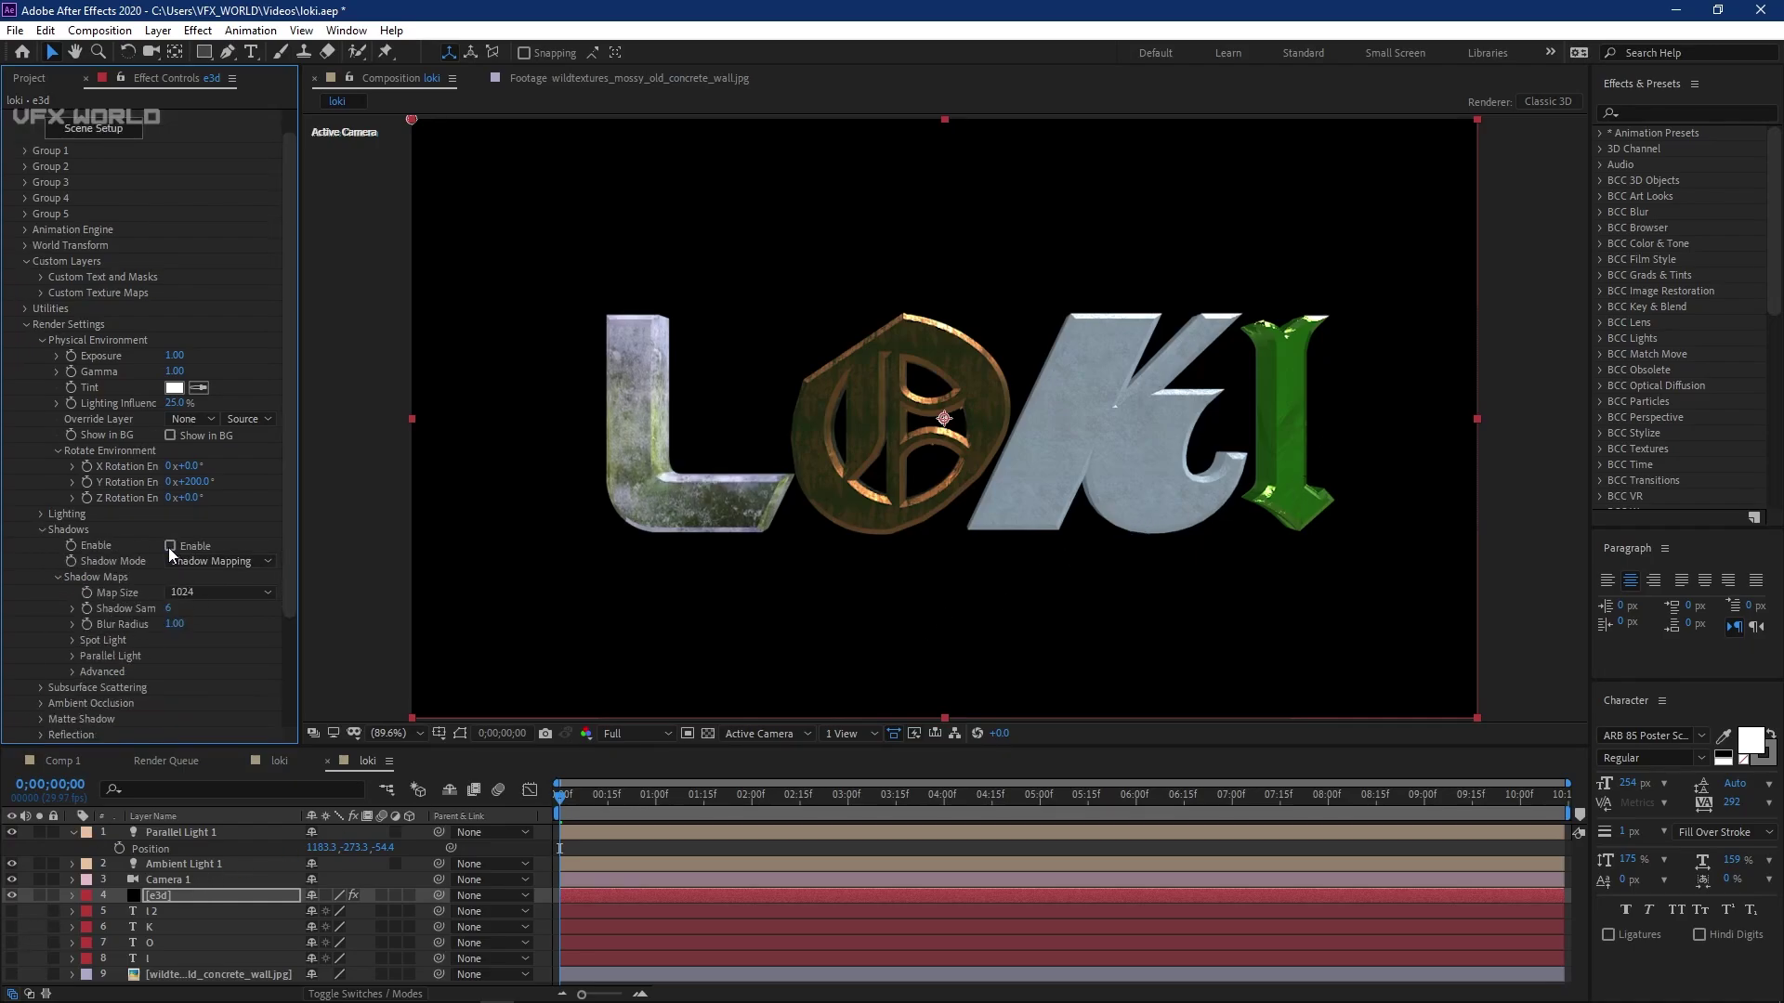
left_click(170, 546)
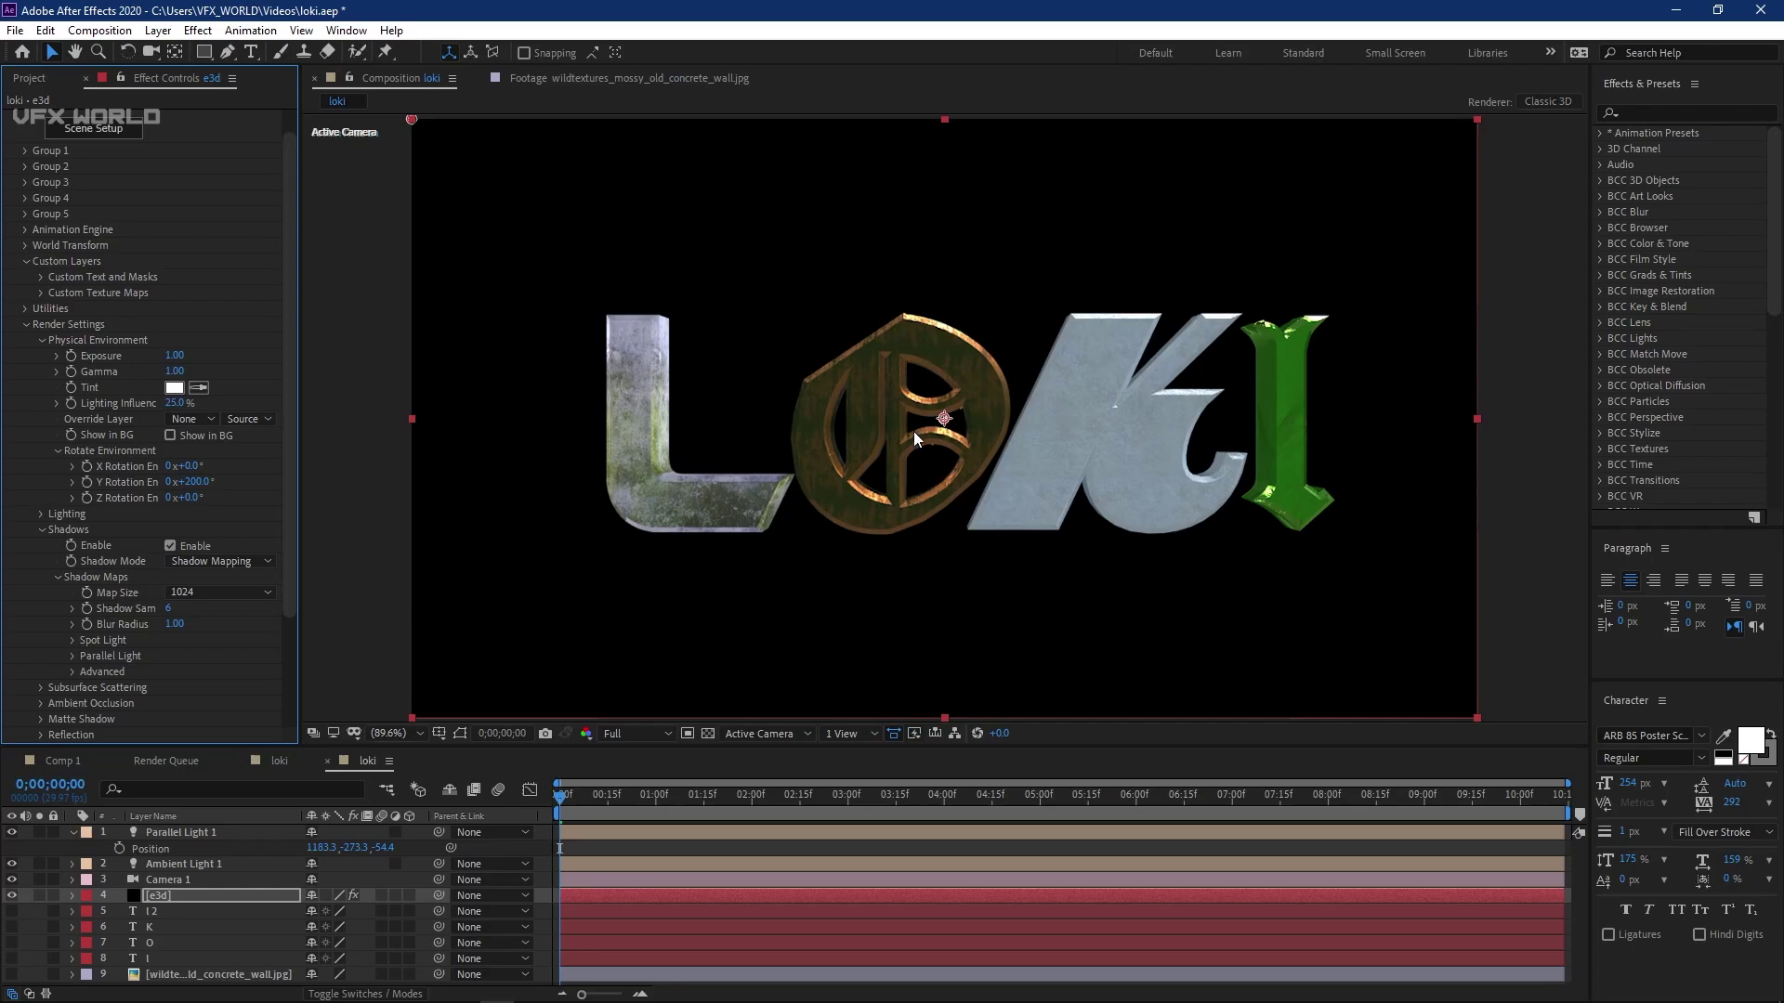
left_click(41, 530)
- Add Basic additional lighting to the e3d layer and set its Y rotation to 46°
left_click(41, 514)
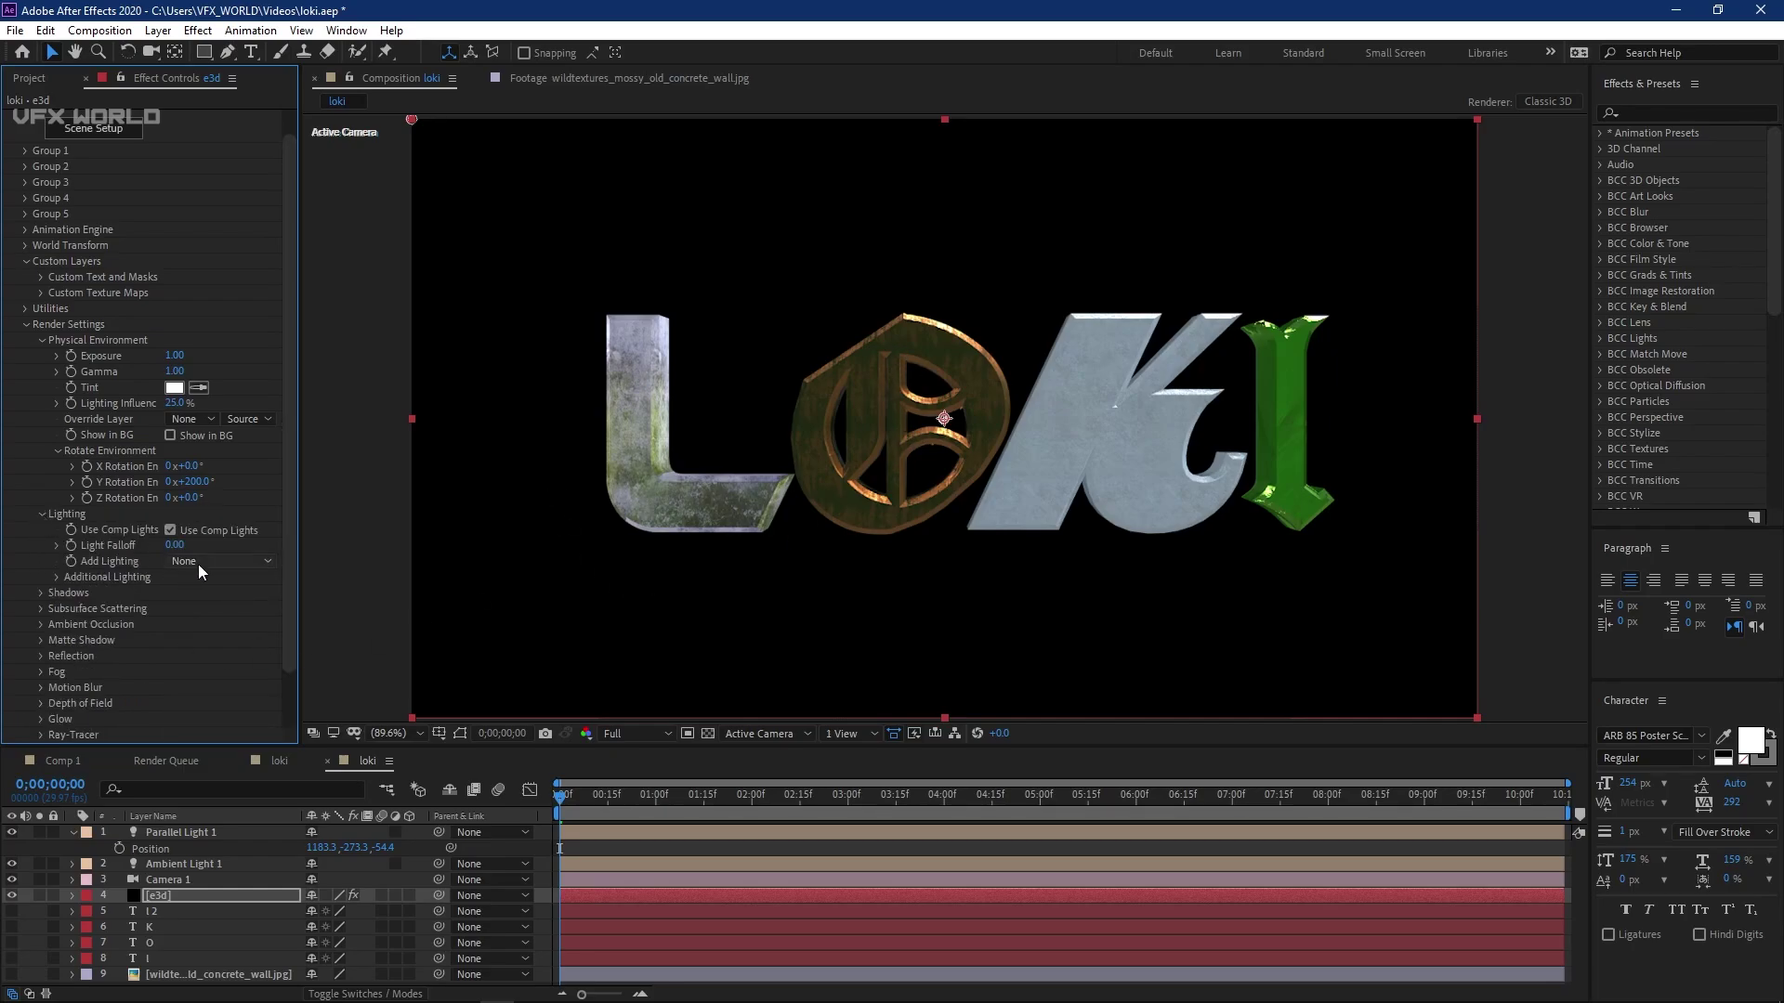
left_click(223, 561)
left_click(209, 745)
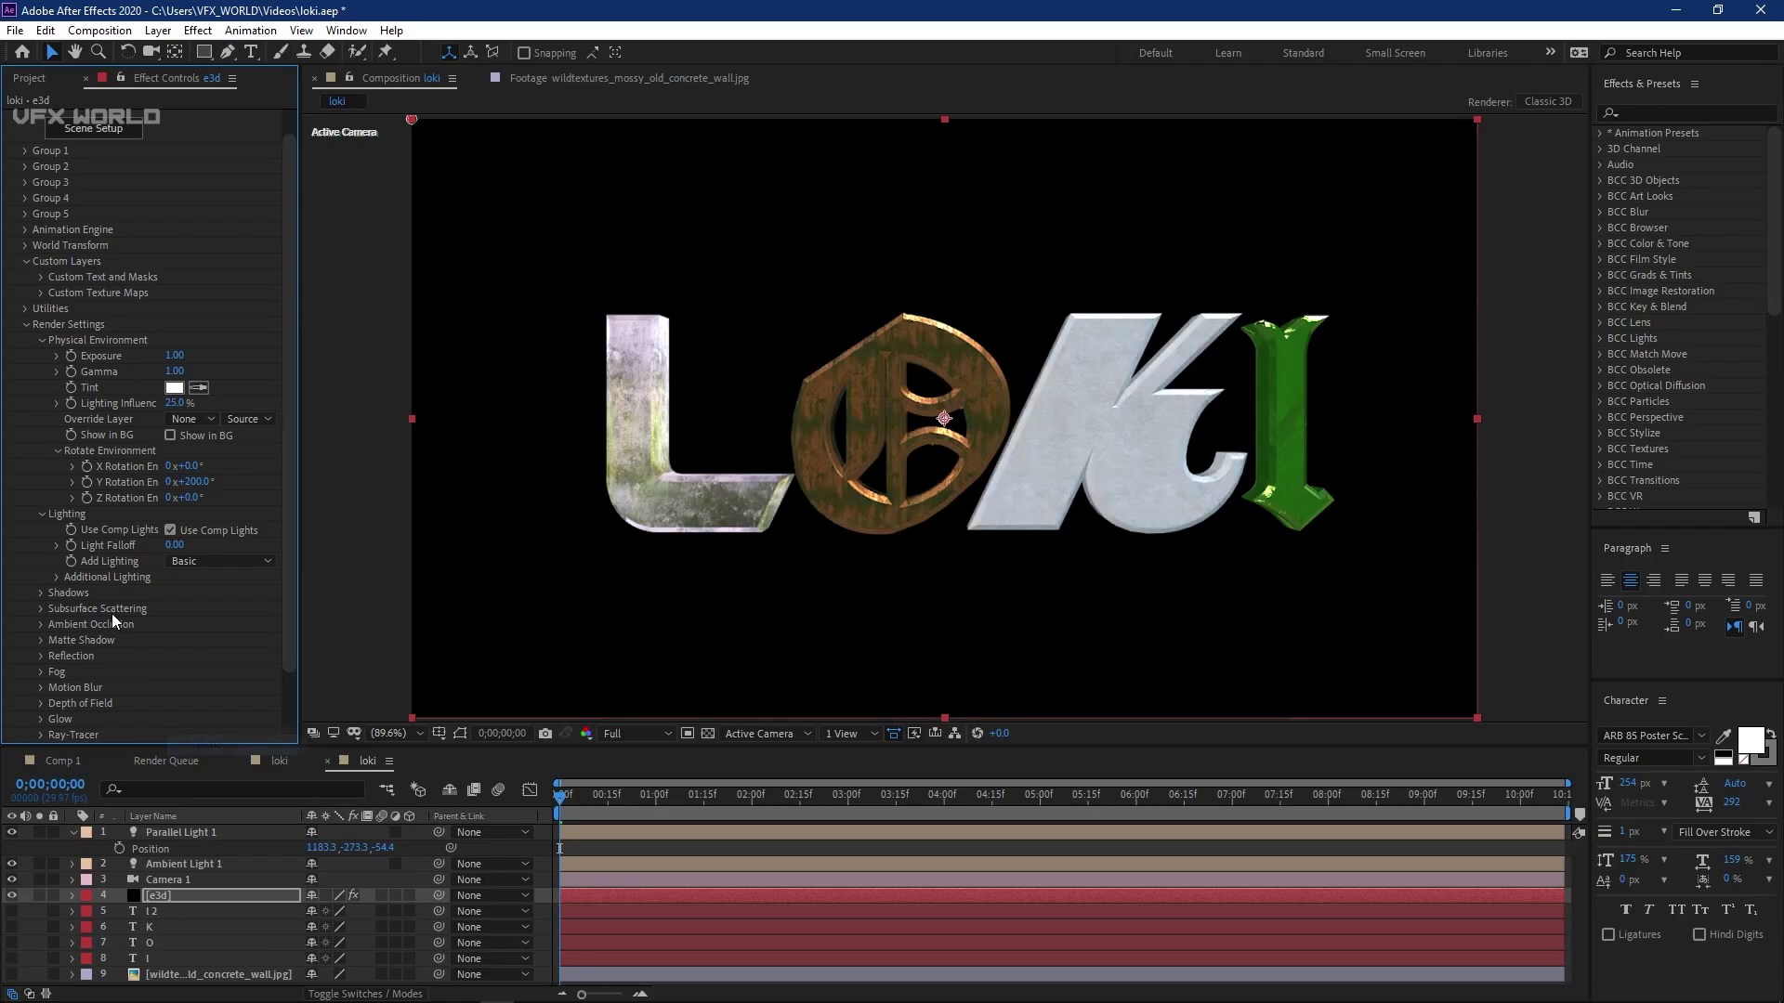
left_click(58, 577)
left_click(73, 608)
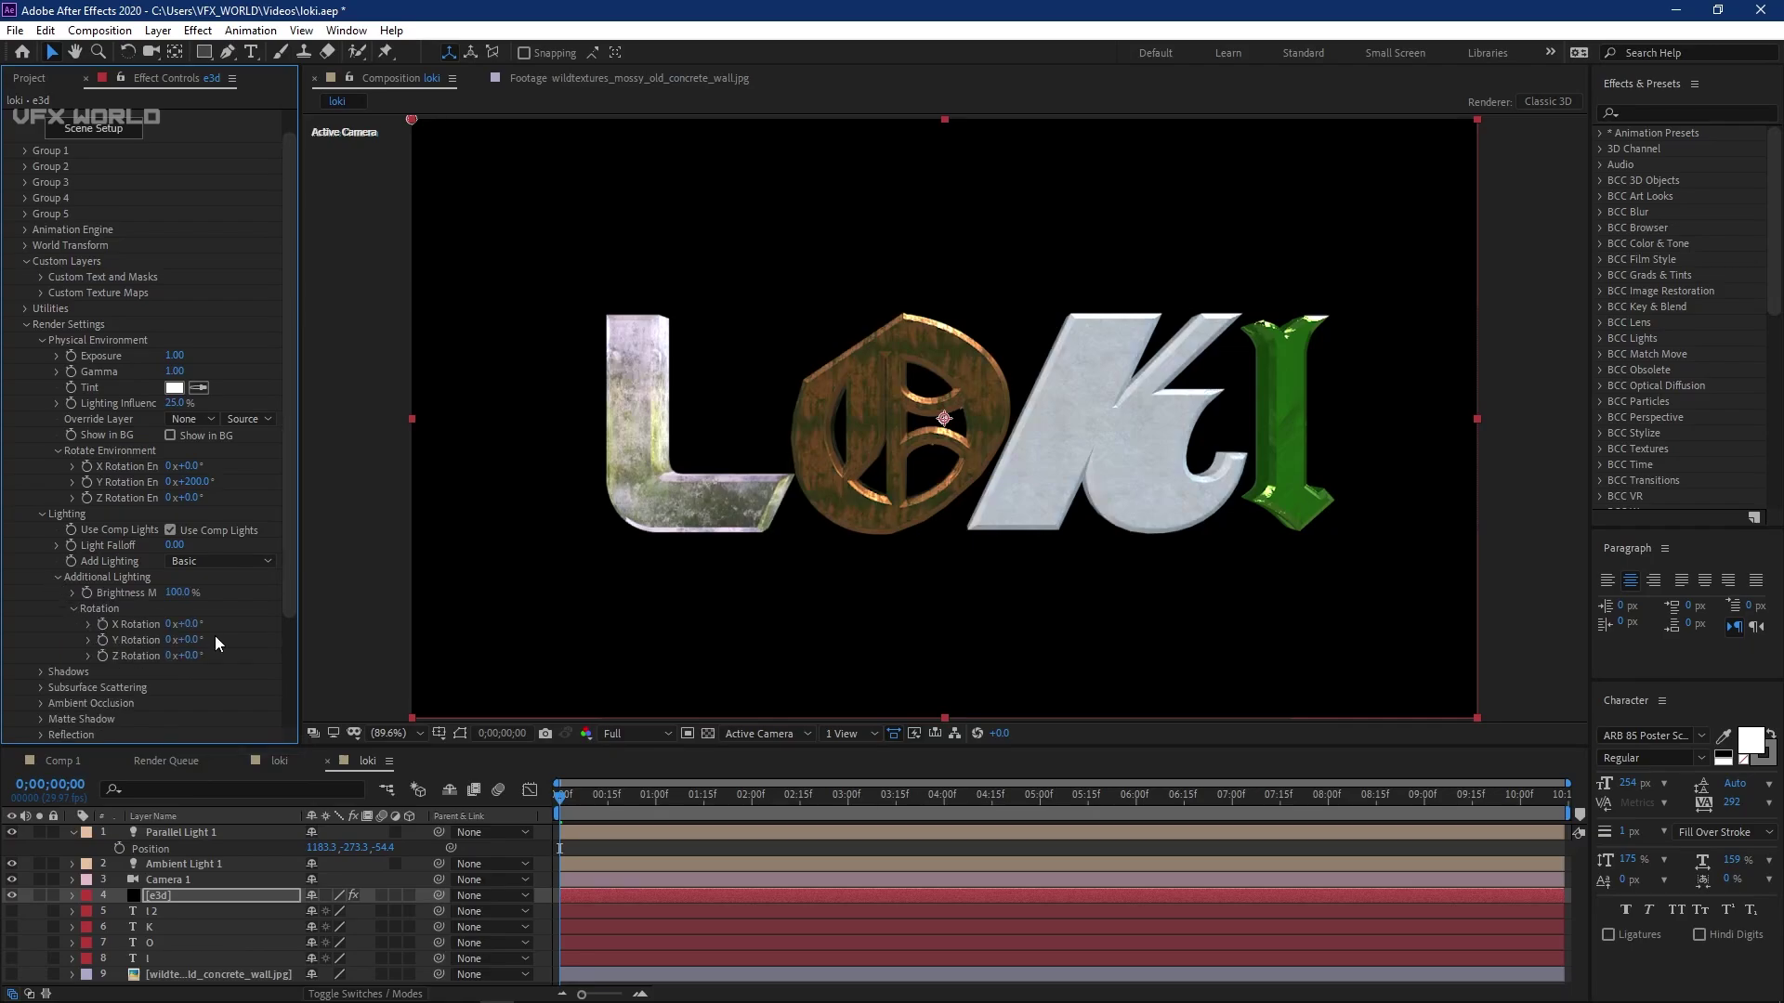
left_click_drag(200, 641, 275, 622)
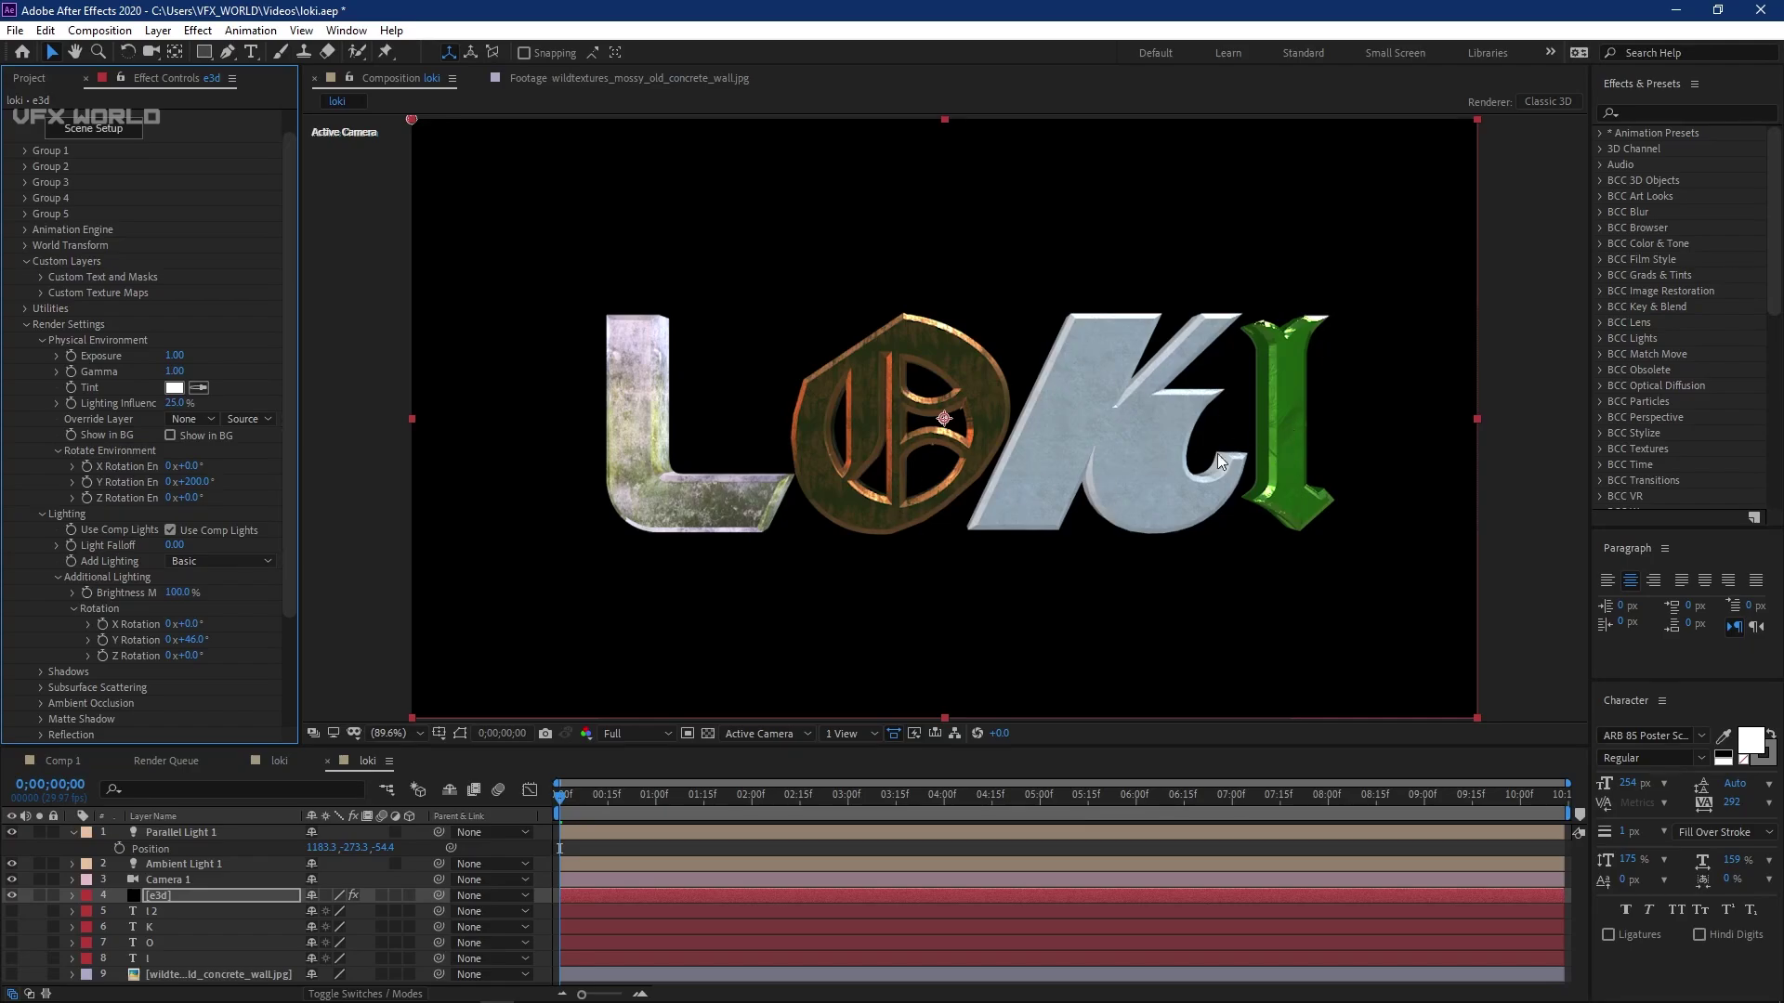
- Enable ambient occlusion on the e3d layer and raise the SSAO intensity to 7.9
scroll(45, 621, "down", 3)
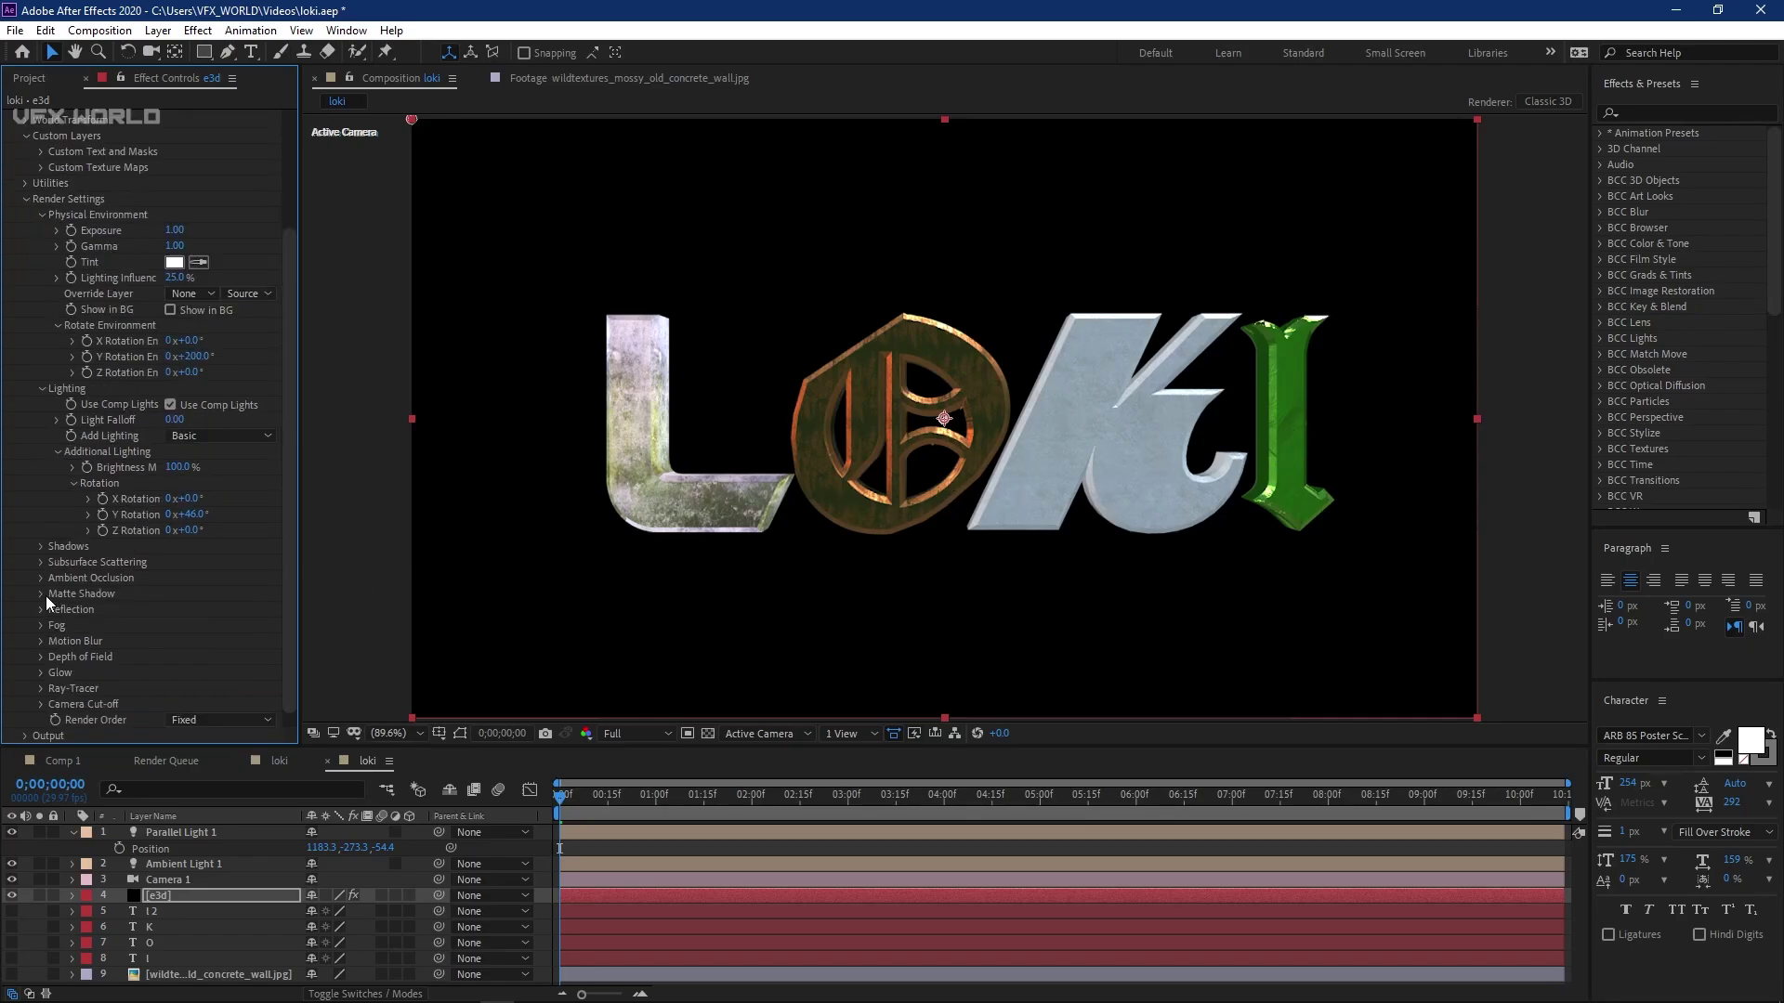
left_click(40, 577)
scroll(125, 599, "down", 2)
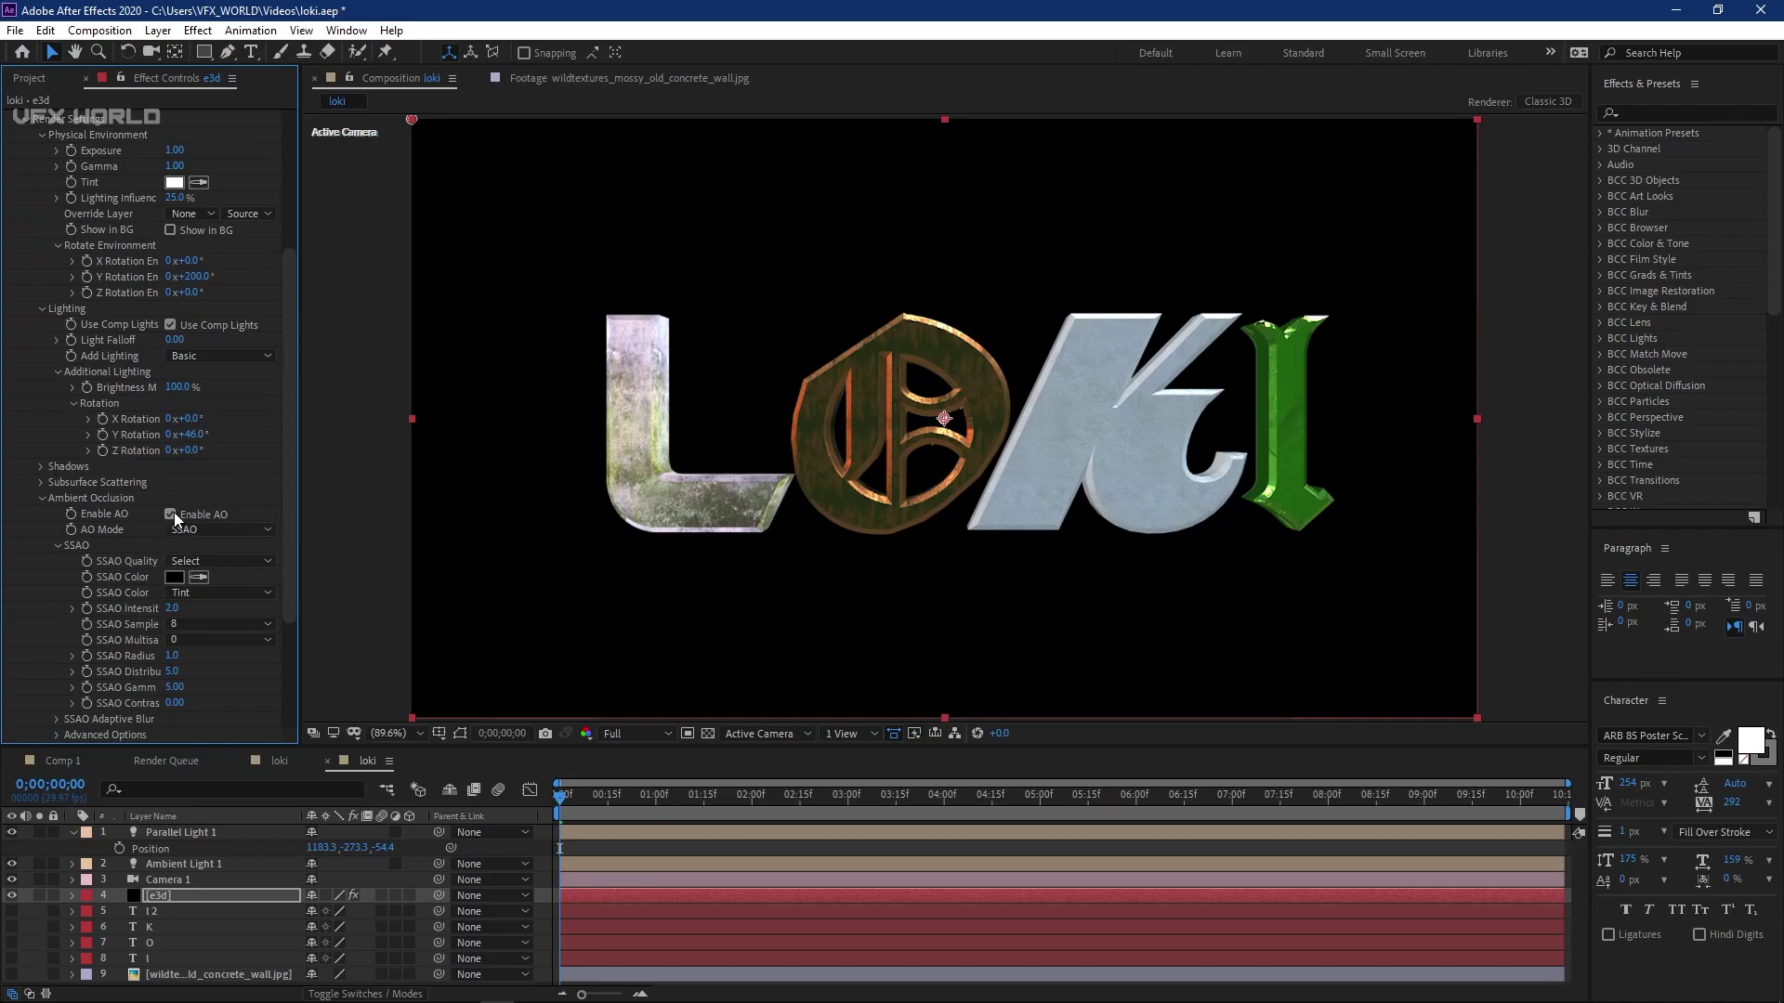
left_click(171, 513)
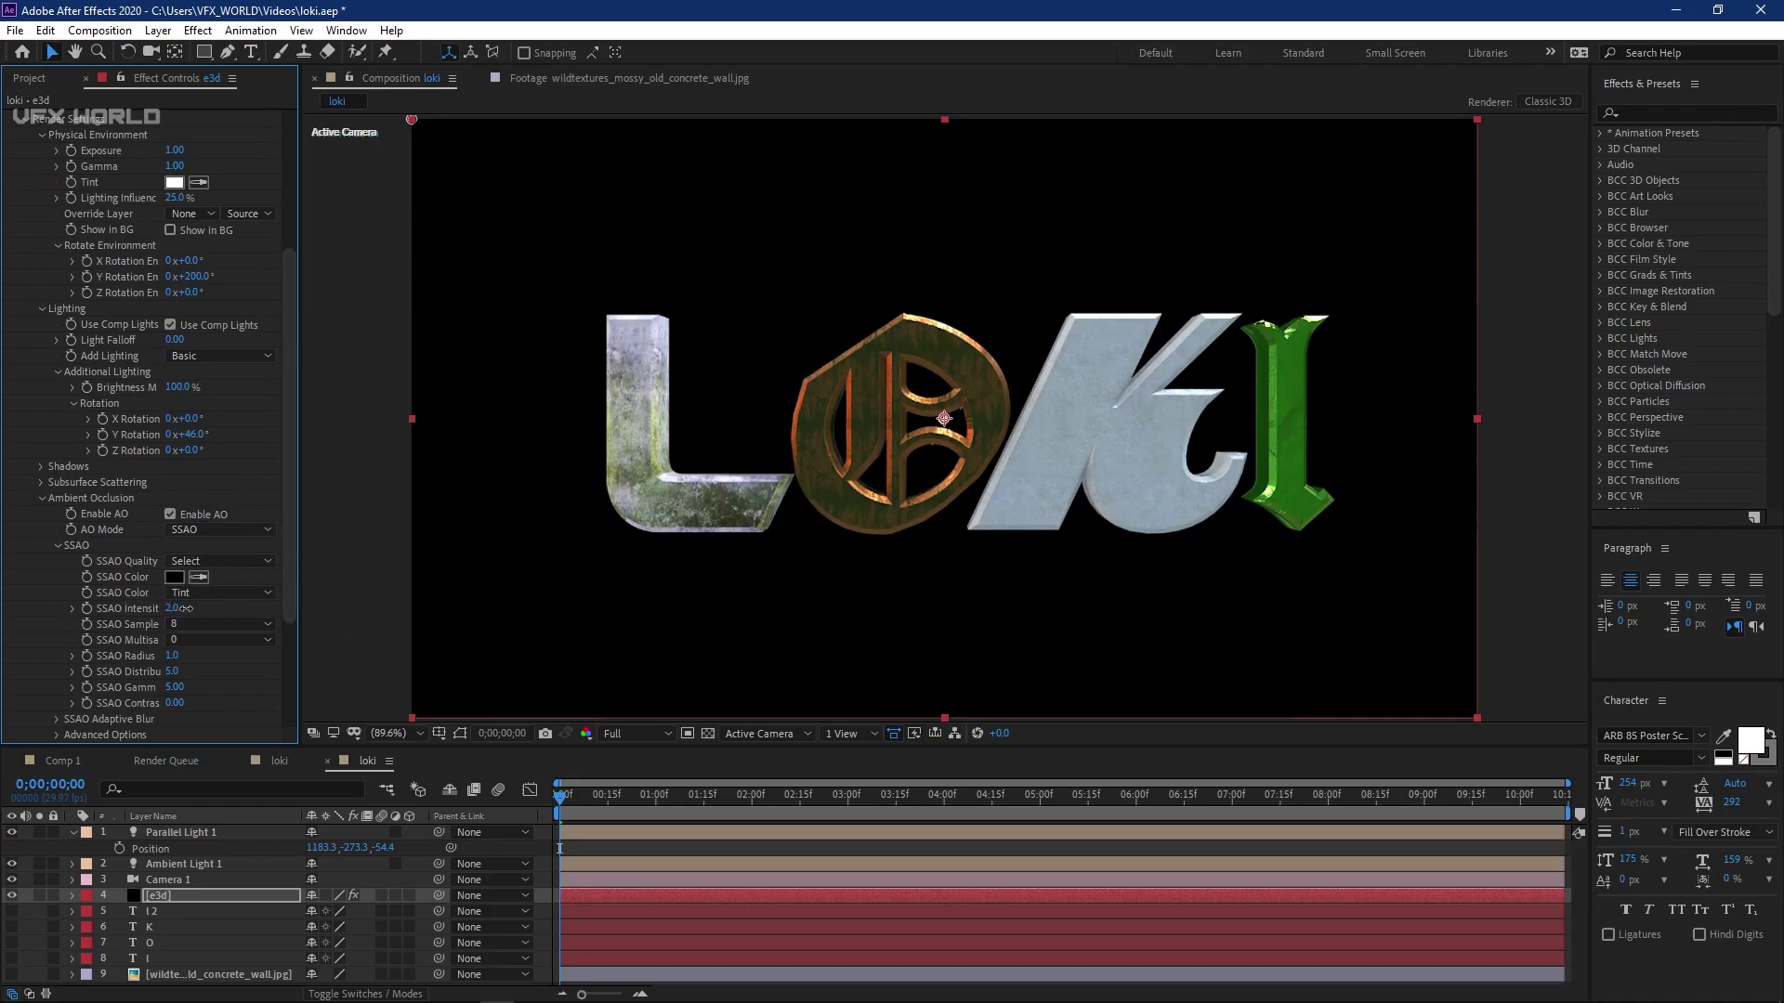
left_click_drag(186, 609, 226, 606)
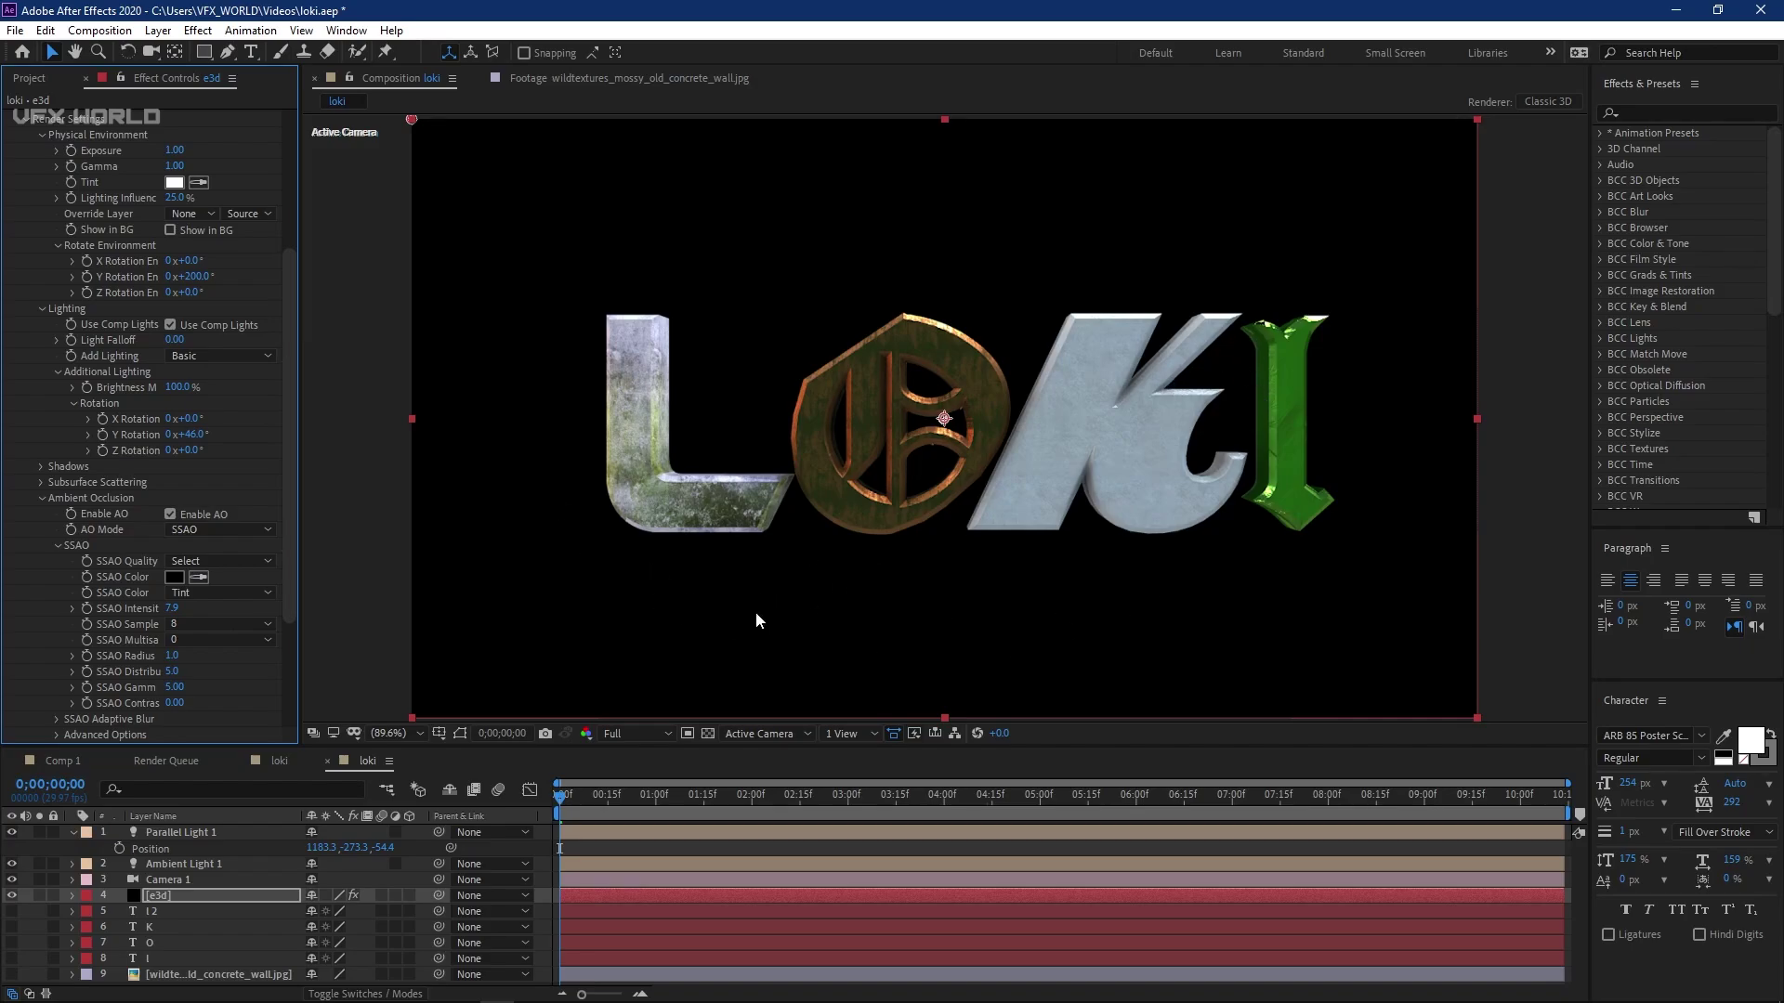
- Start keyframing Camera 1's Point of Interest and Position at the beginning of the timeline
scroll(149, 715, "down", 5)
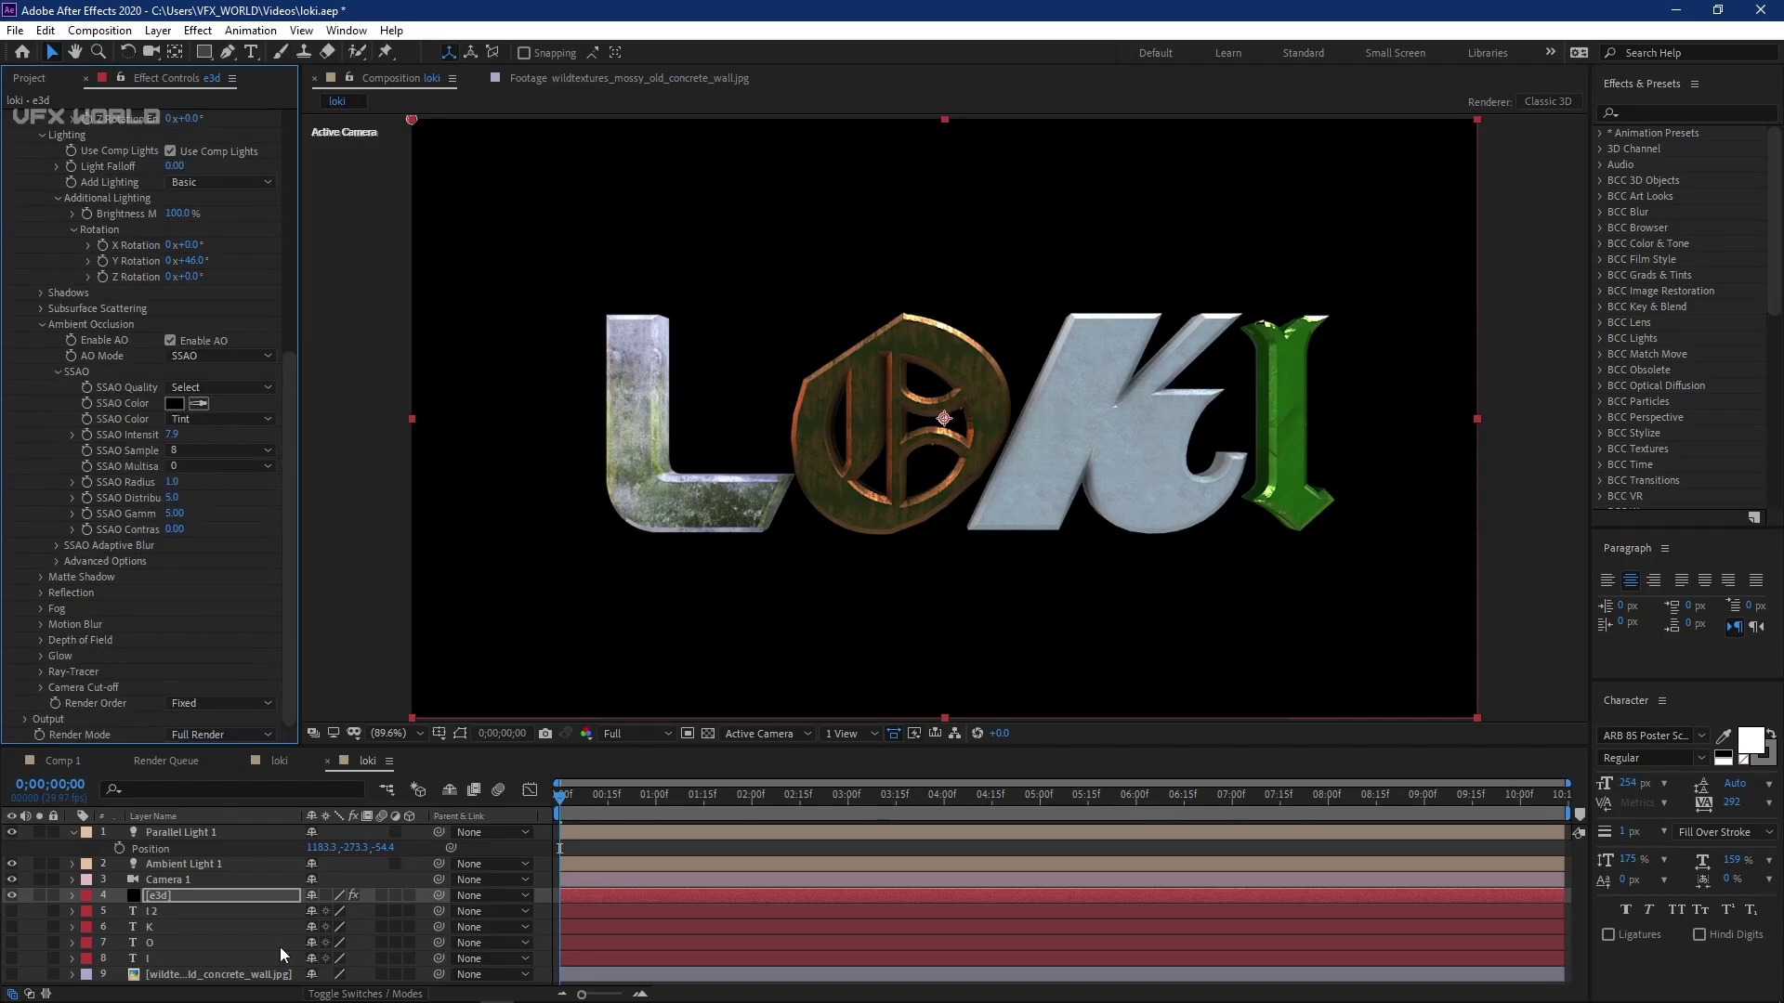
left_click(178, 883)
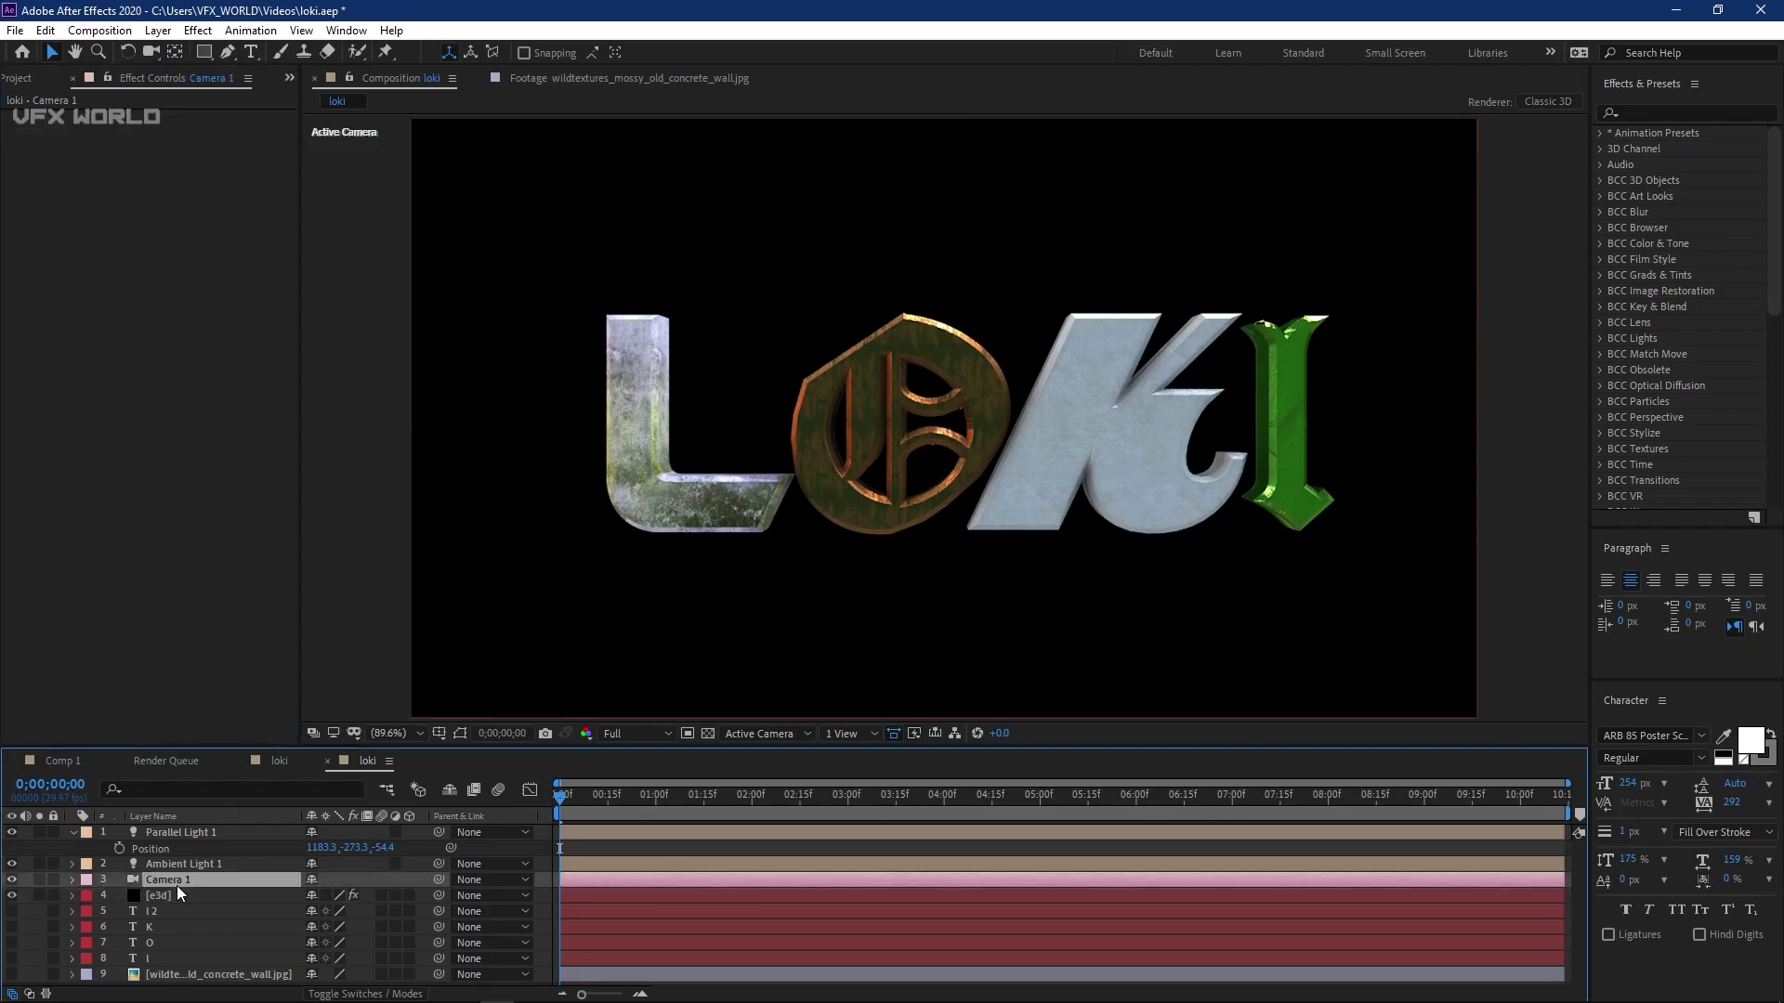
left_click(72, 880)
key("p")
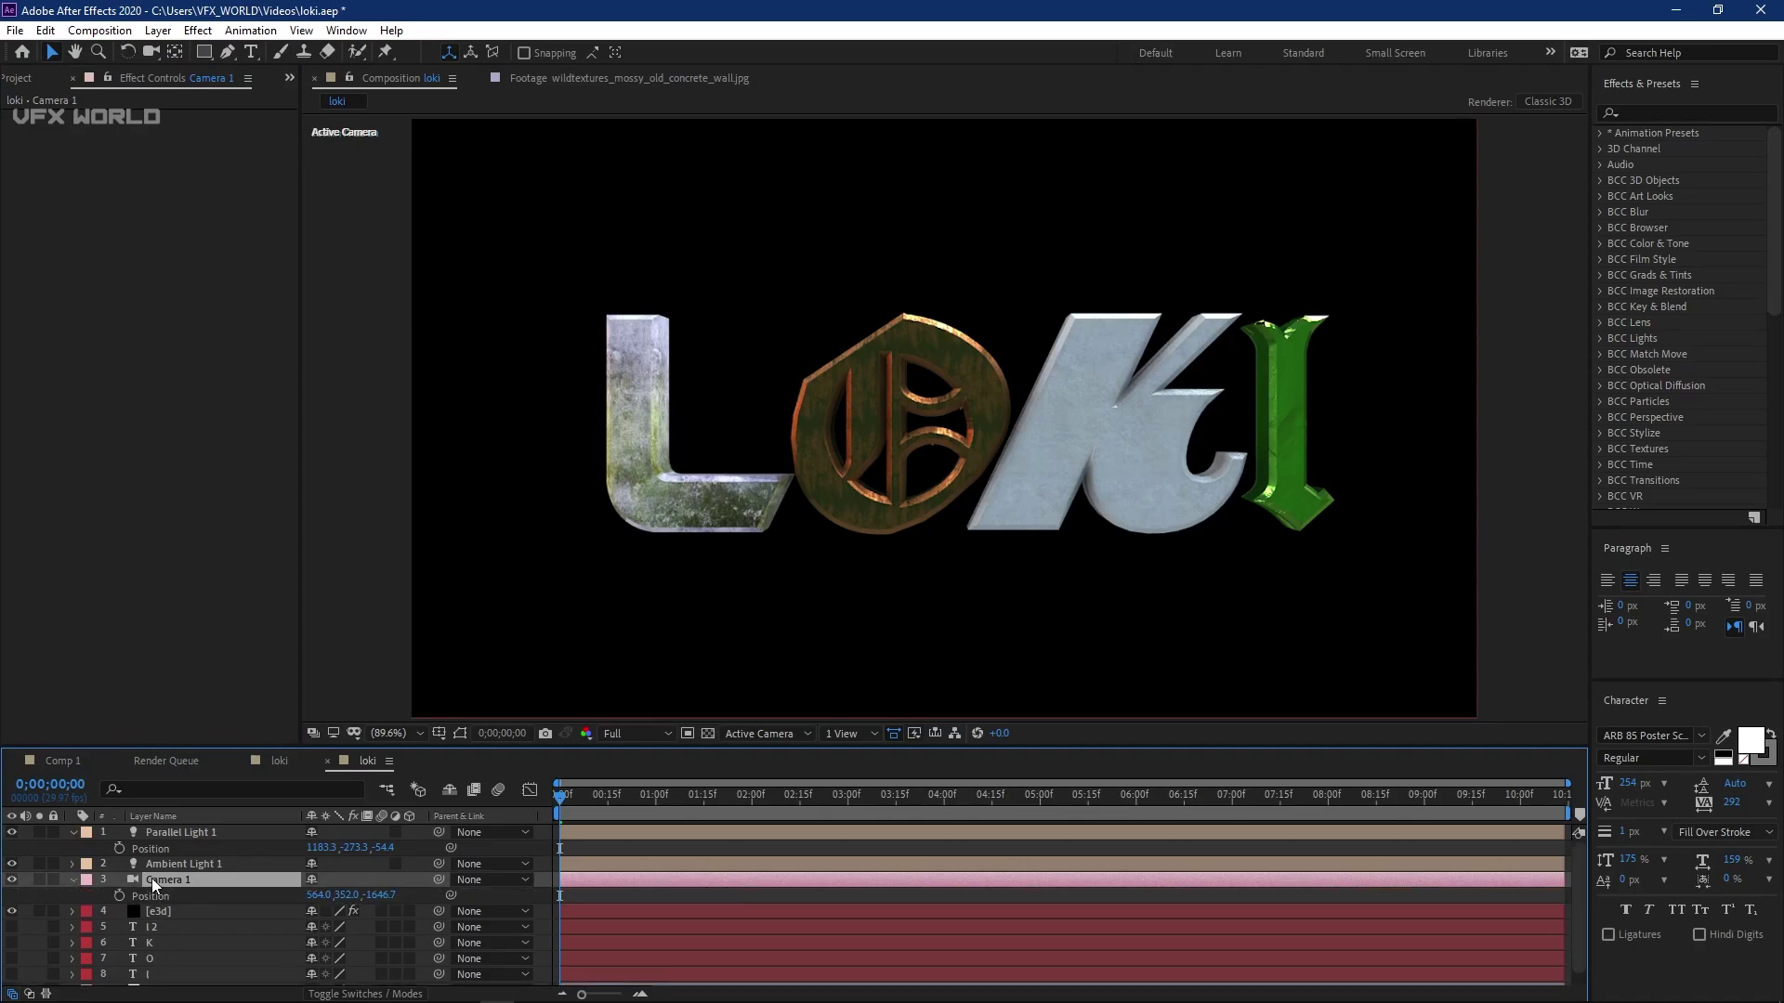
key("shift+a")
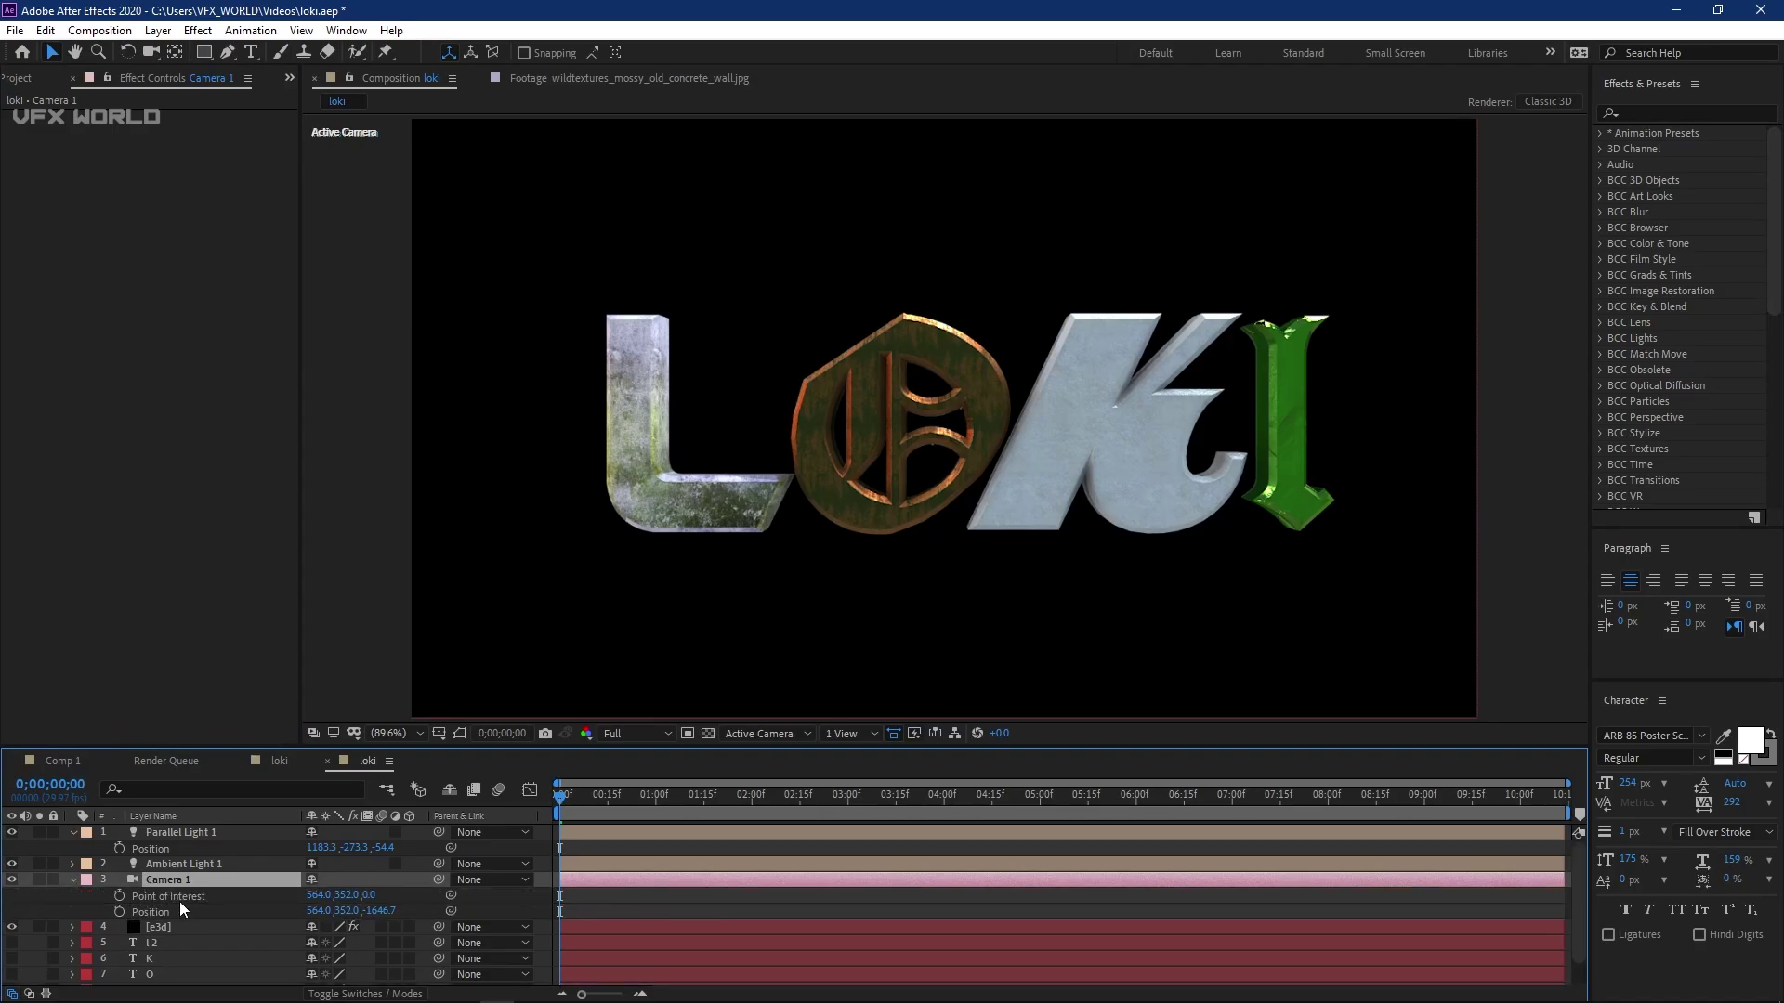
left_click(119, 895)
left_click(119, 912)
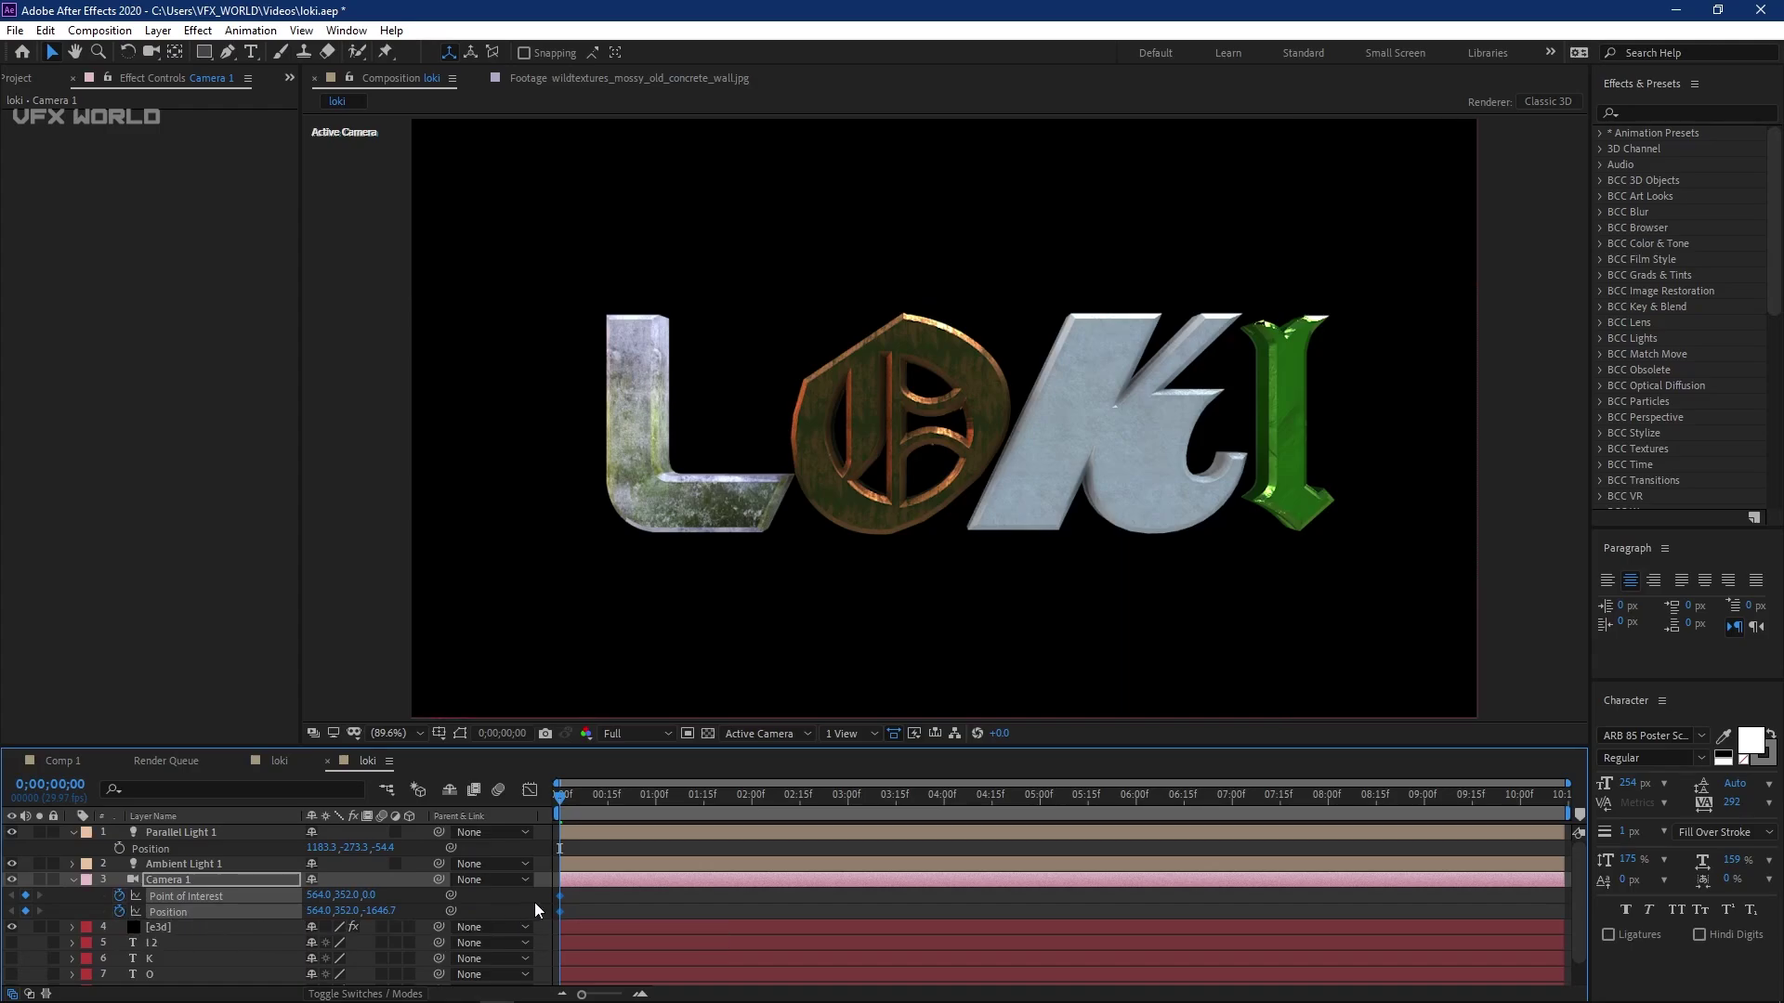
- Move both camera keyframes to 0;00;06;03 and pull the camera back to a Z position of about -1800.4
left_click_drag(560, 895, 1145, 894)
key("c")
key("k")
scroll(871, 346, "up", 1)
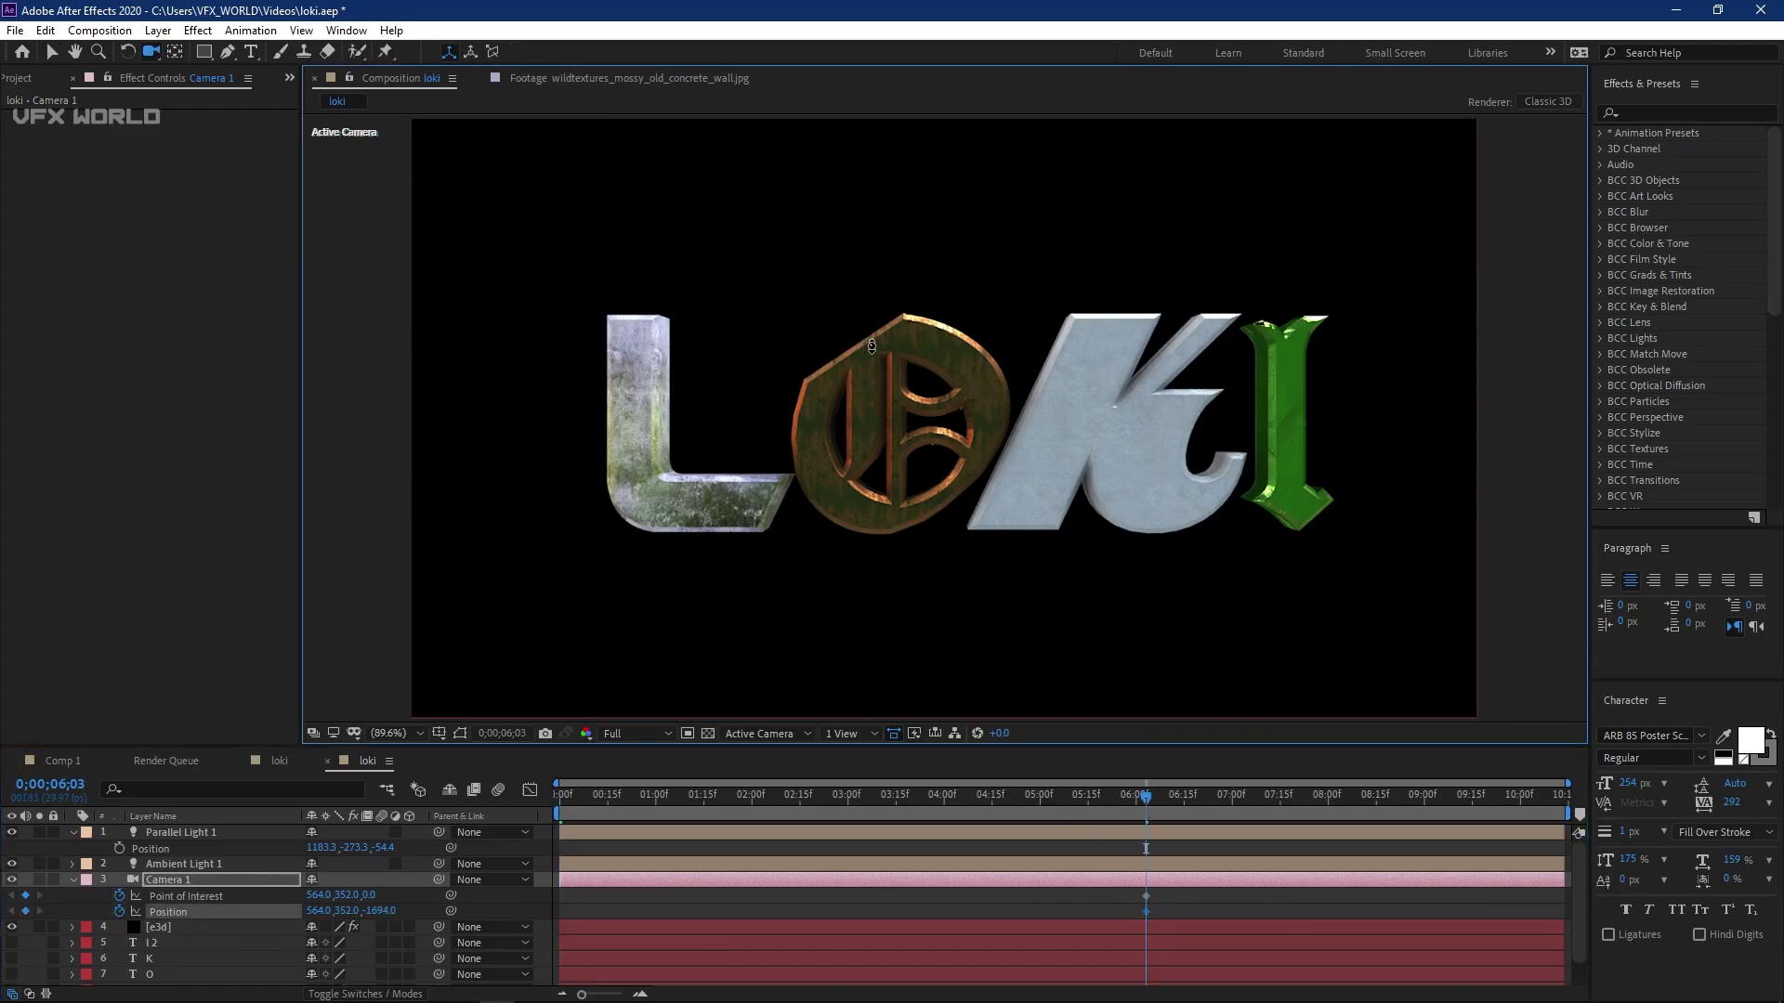
scroll(871, 345, "up", 2)
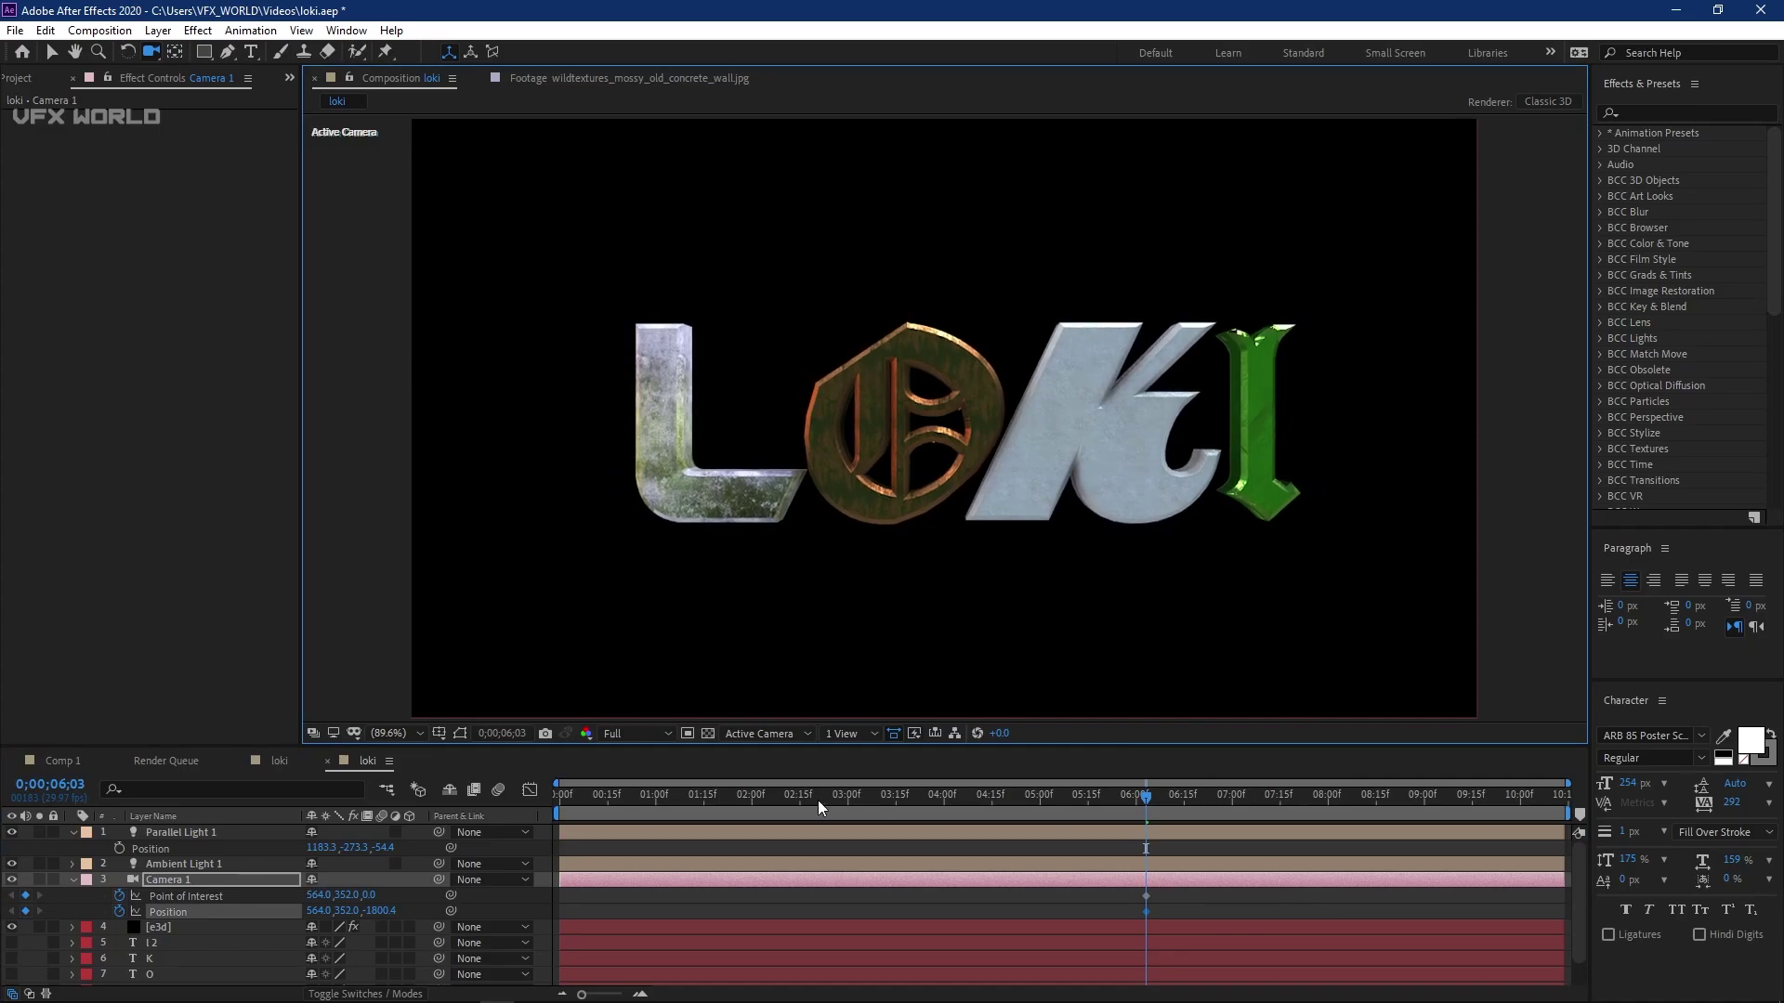
- At the first frame, push the camera forward through the letters to a Z position of about 16.9
left_click_drag(817, 800, 520, 819)
scroll(1018, 435, "down", 6)
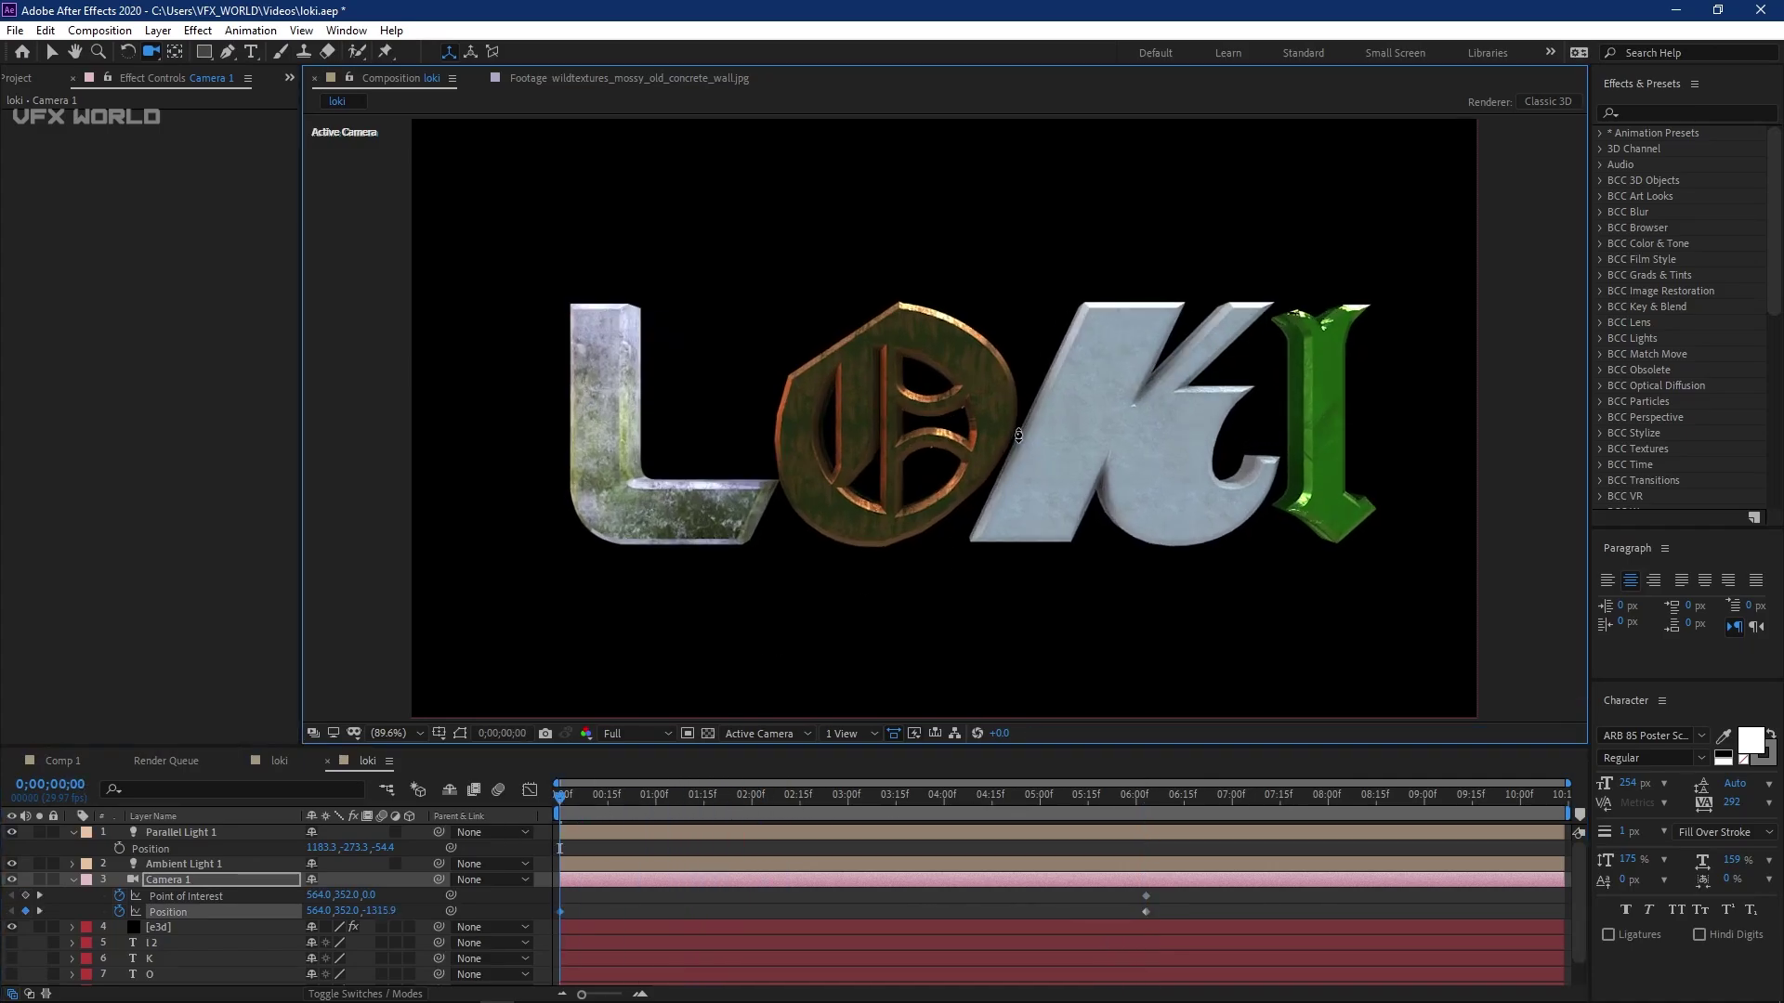
scroll(1018, 435, "down", 15)
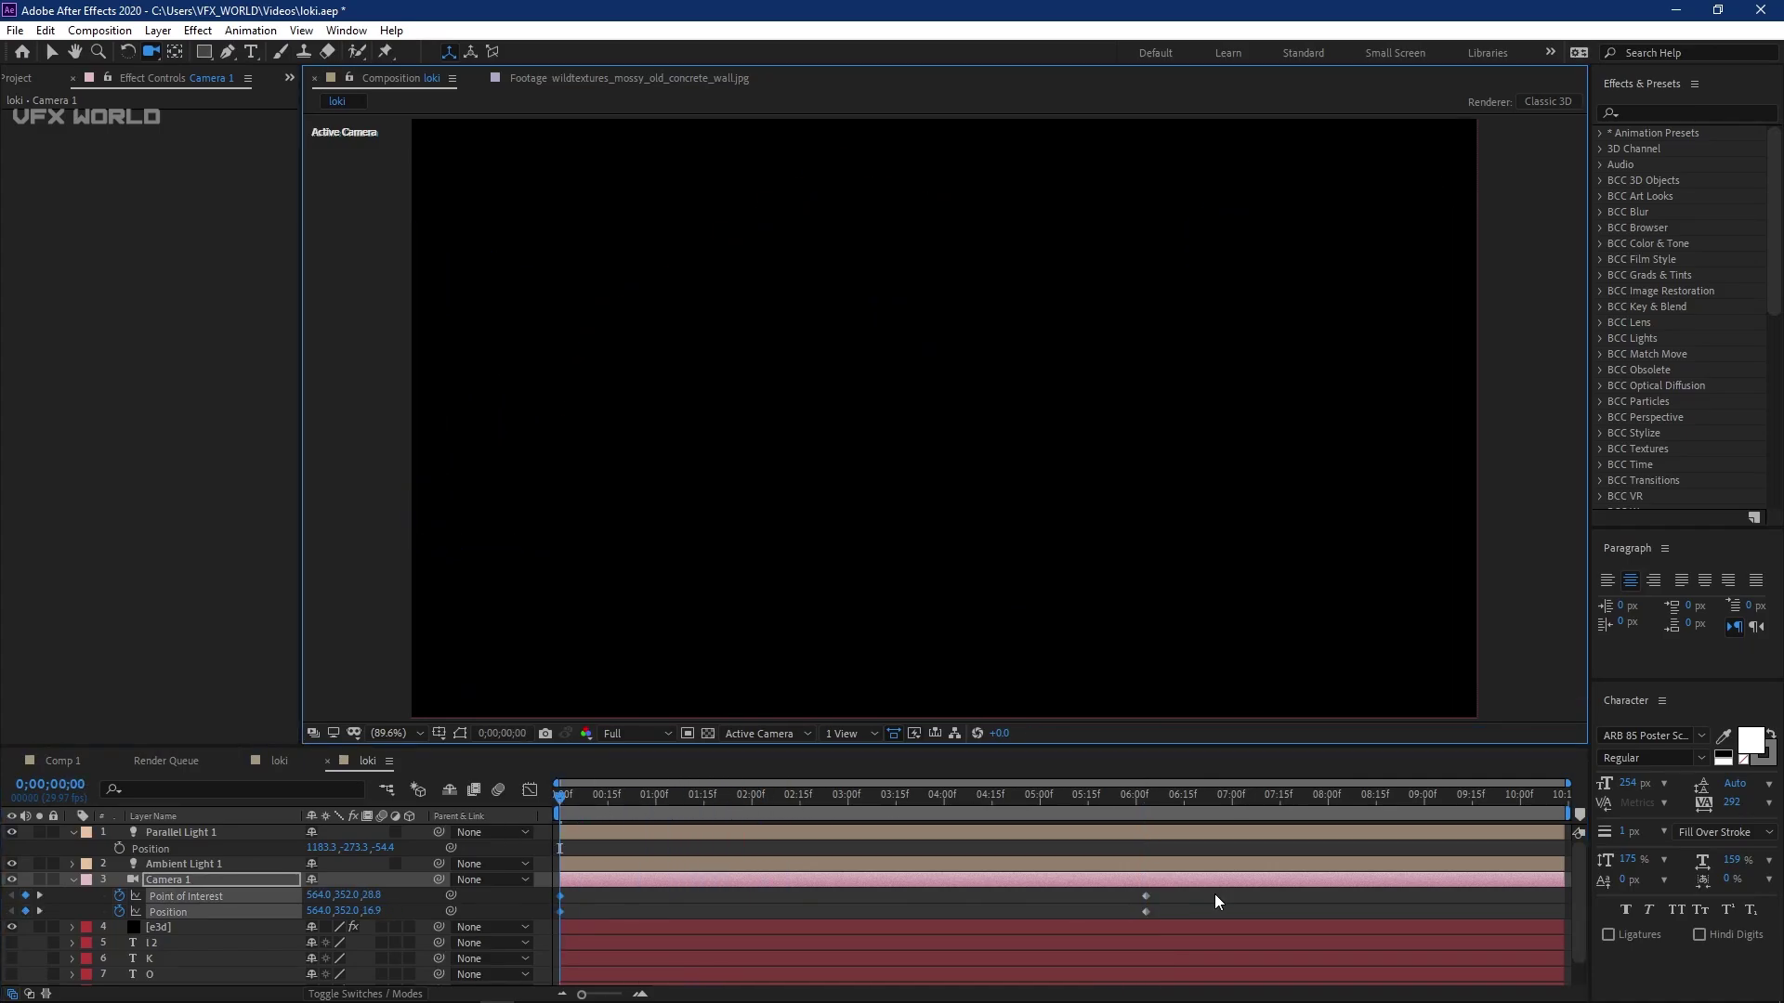
- Apply Easy Ease to all camera keyframes and lengthen the ease into the final keyframes in the speed graph
left_click_drag(1217, 901, 516, 924)
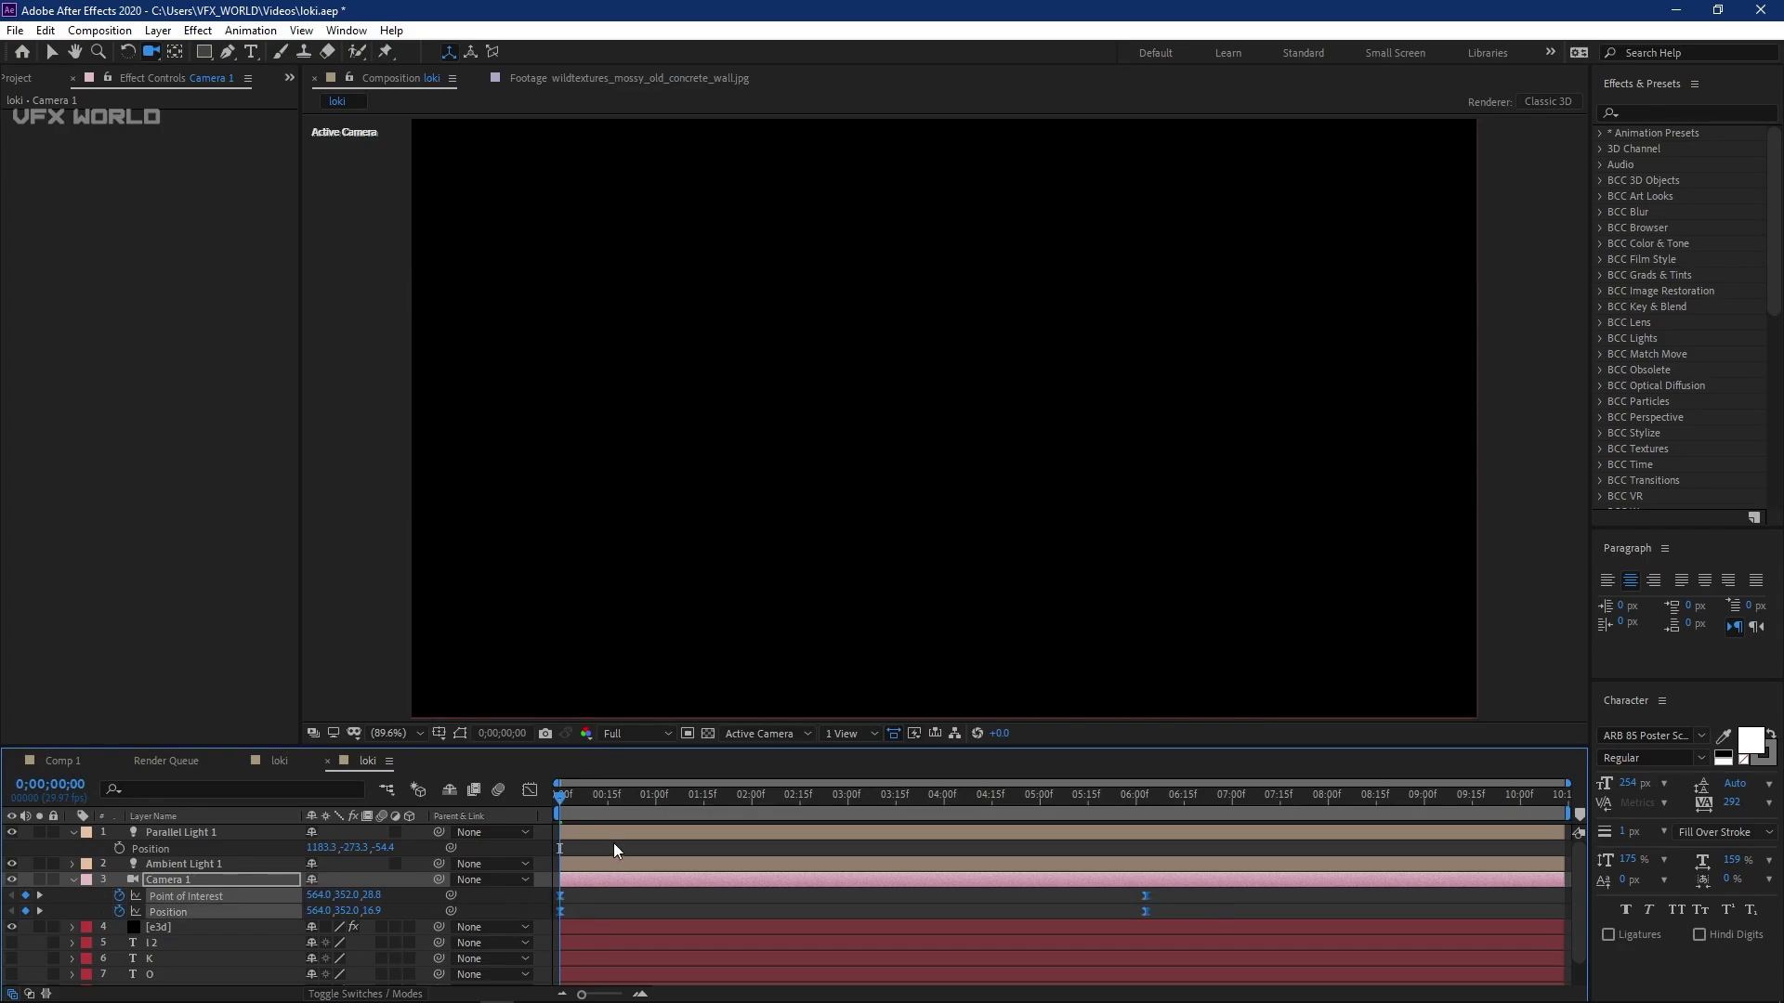
left_click(529, 790)
left_click_drag(1194, 896, 956, 946)
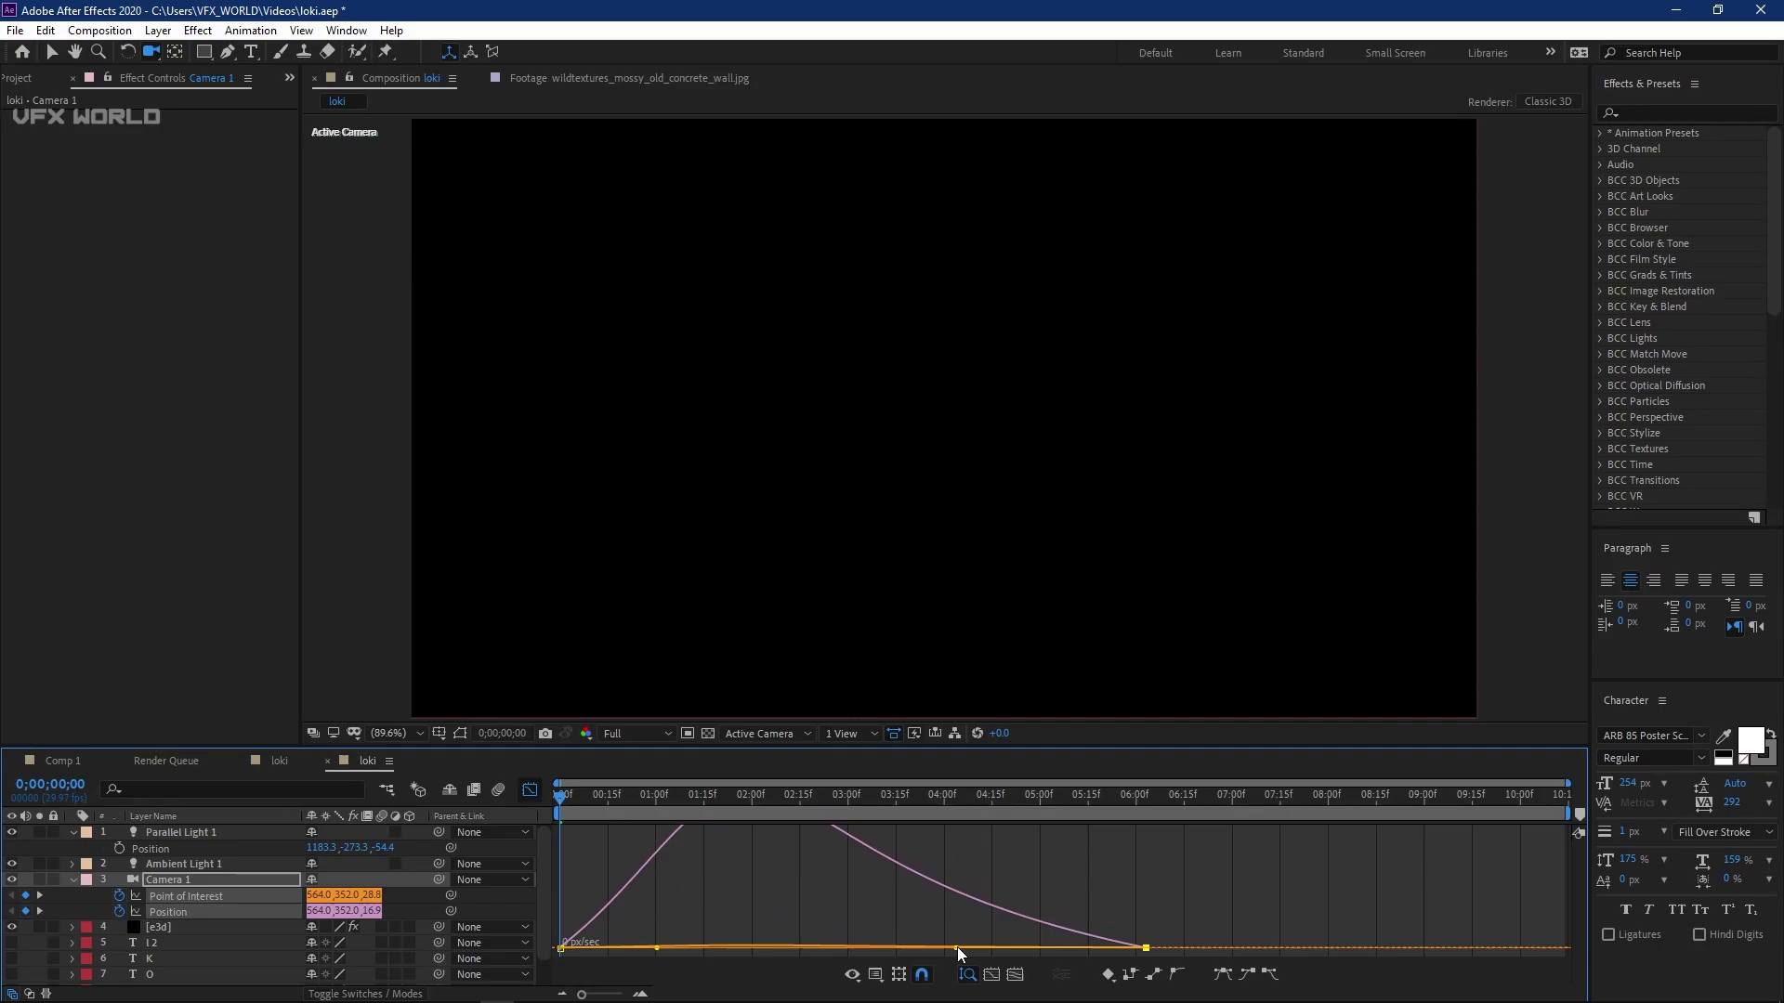
- Preview the camera animation, move to 0;00;05;14 and collapse the camera's properties
key("space")
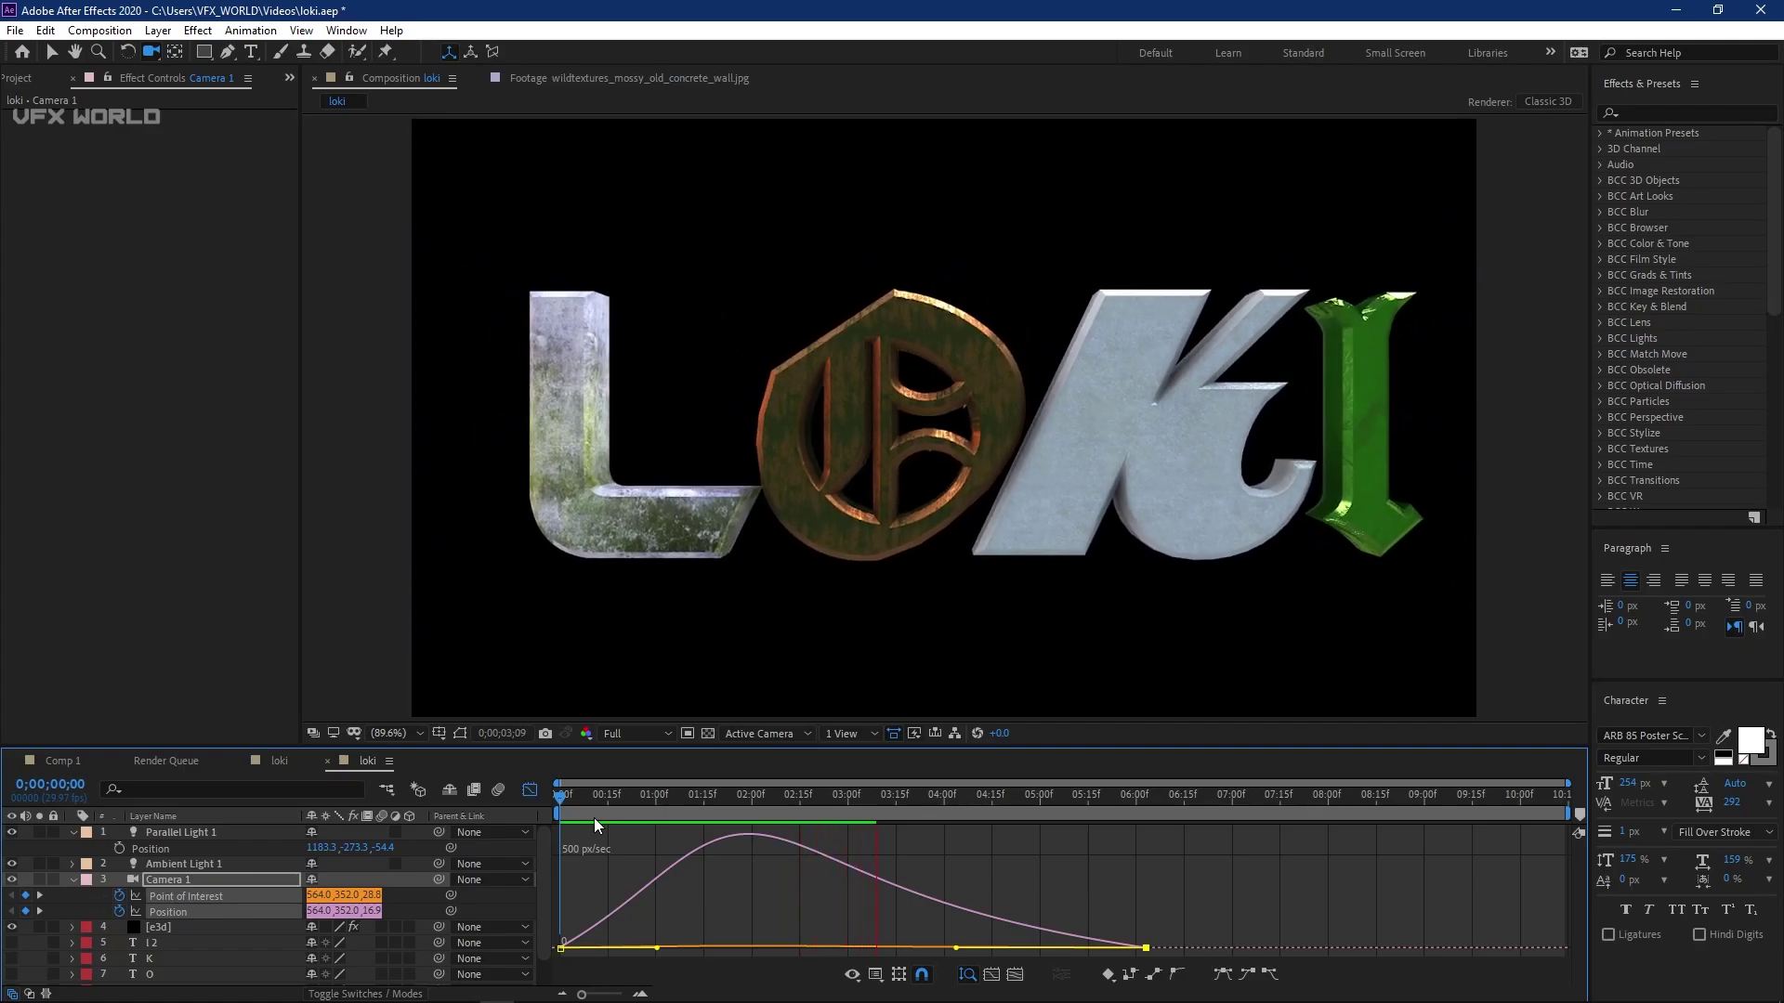
left_click_drag(799, 796, 1085, 801)
left_click(74, 879)
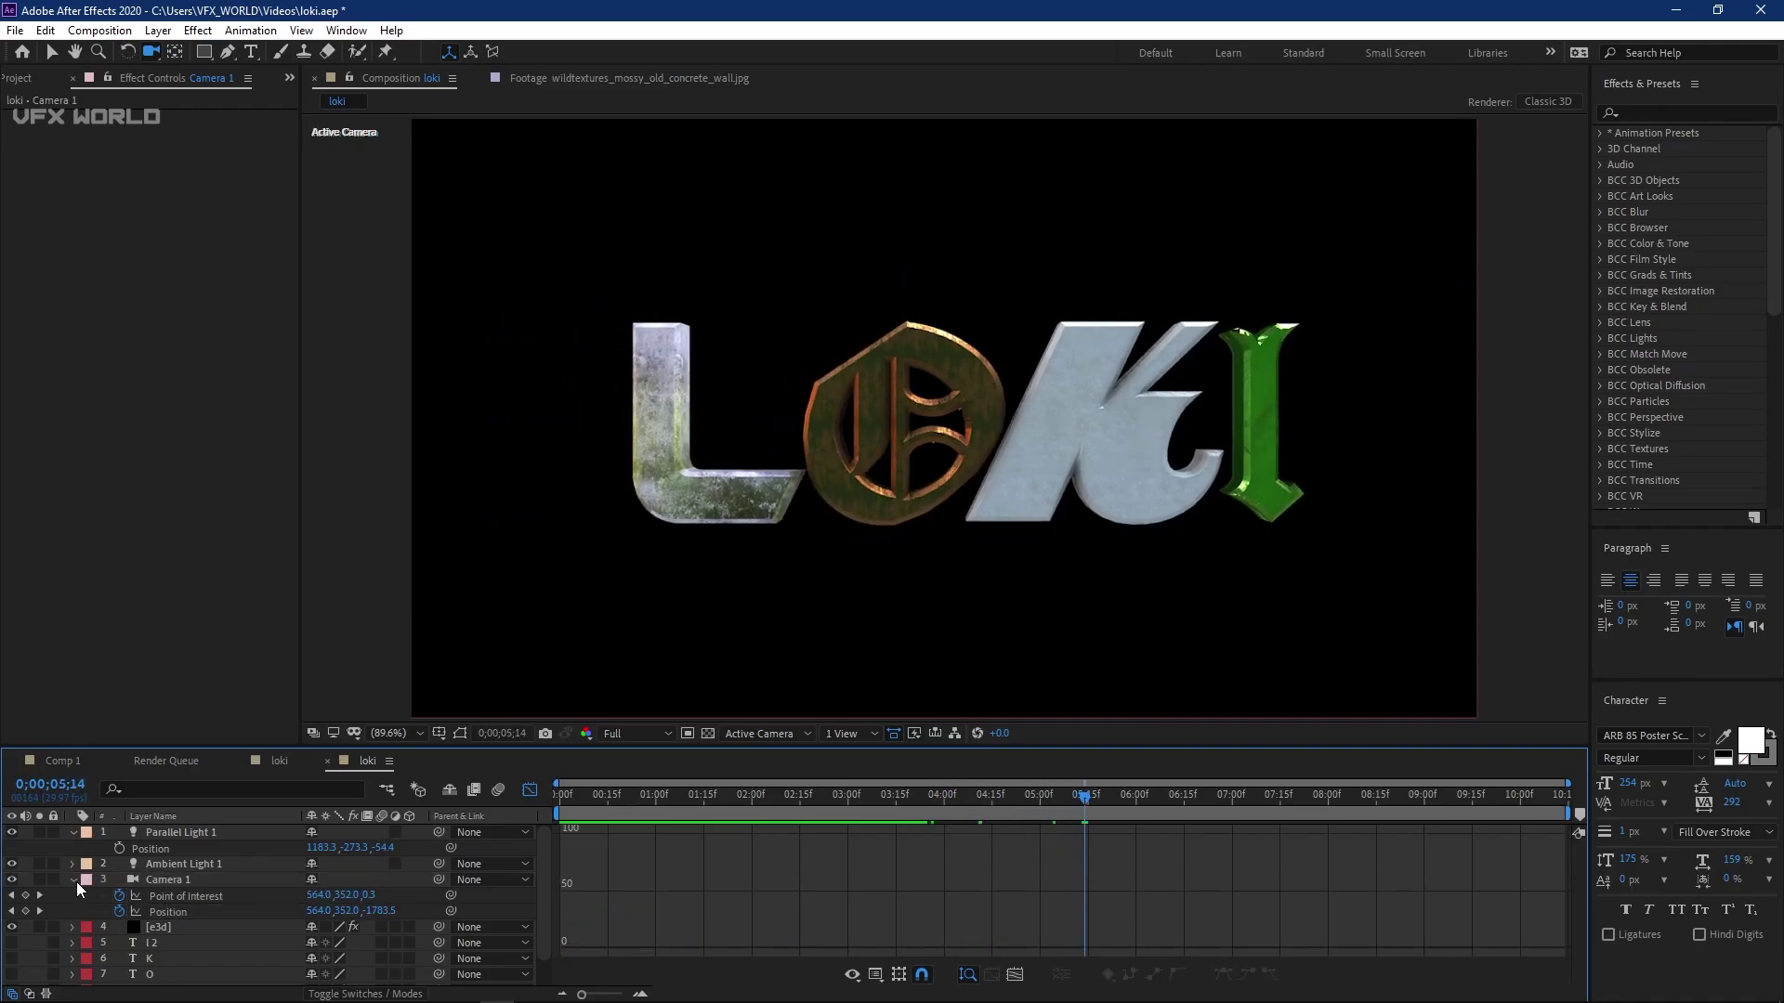
- Add a pale blue point light with 150% intensity and smooth falloff to the composition
left_click(158, 30)
mouse_move(186, 49)
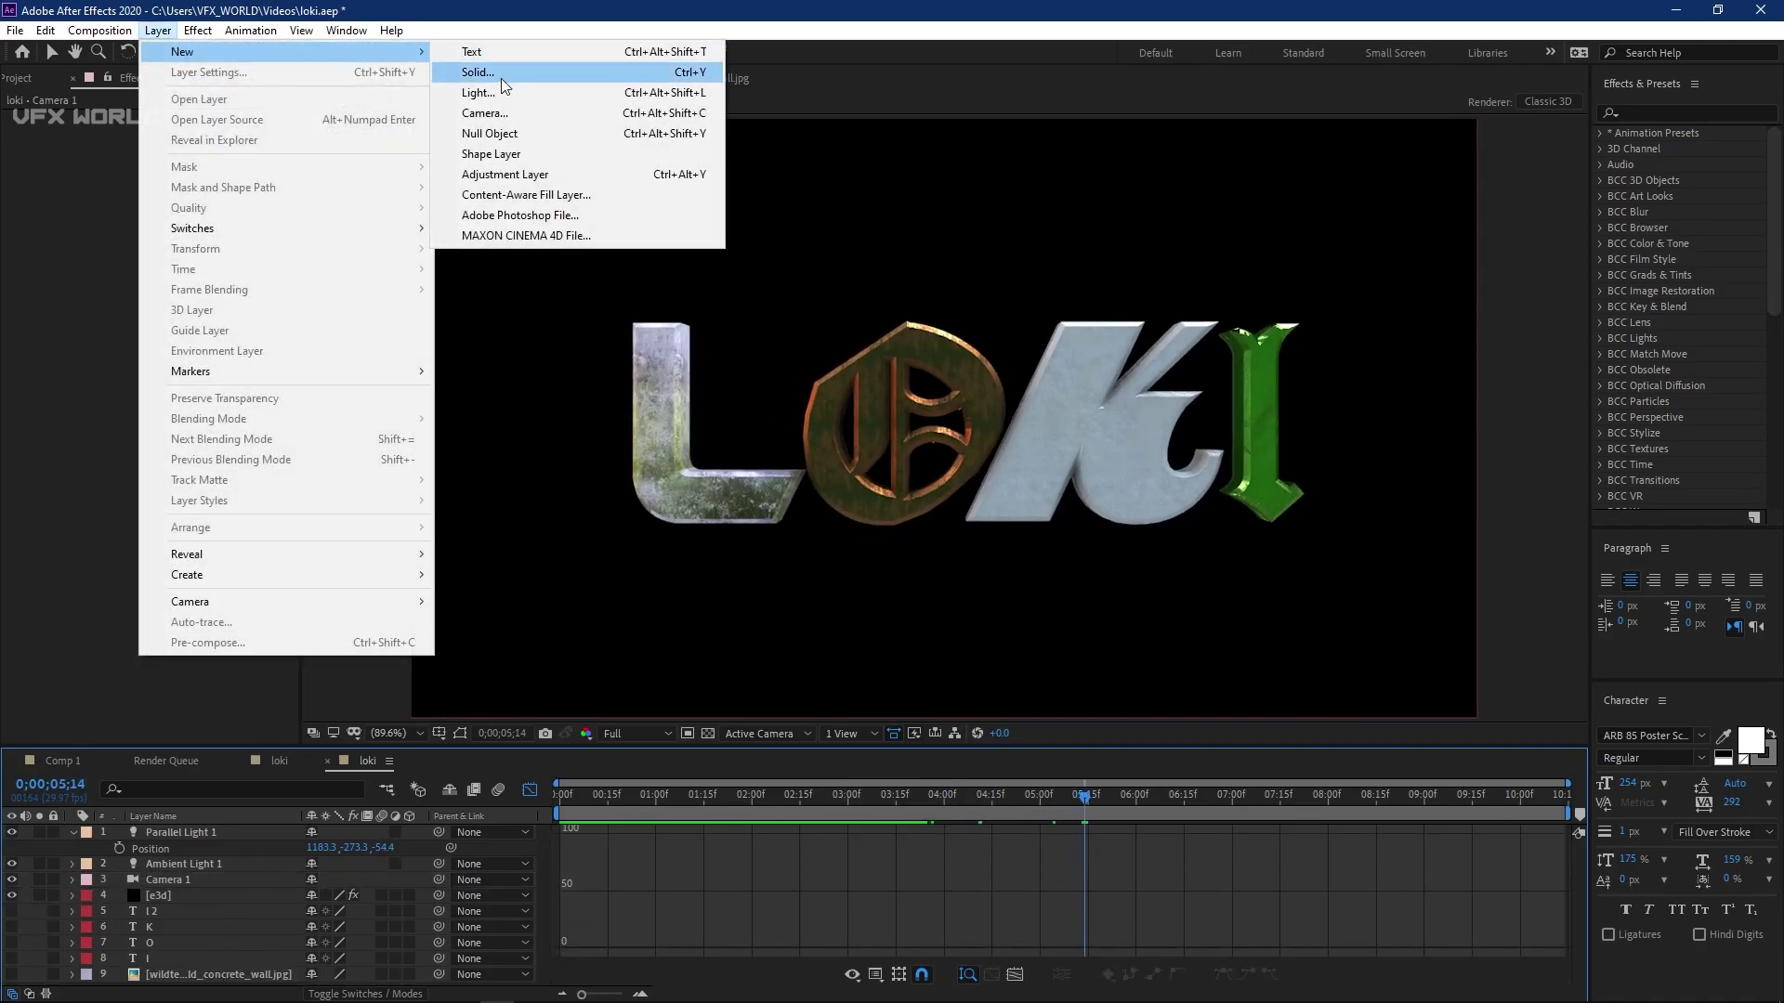
left_click(483, 91)
left_click(183, 97)
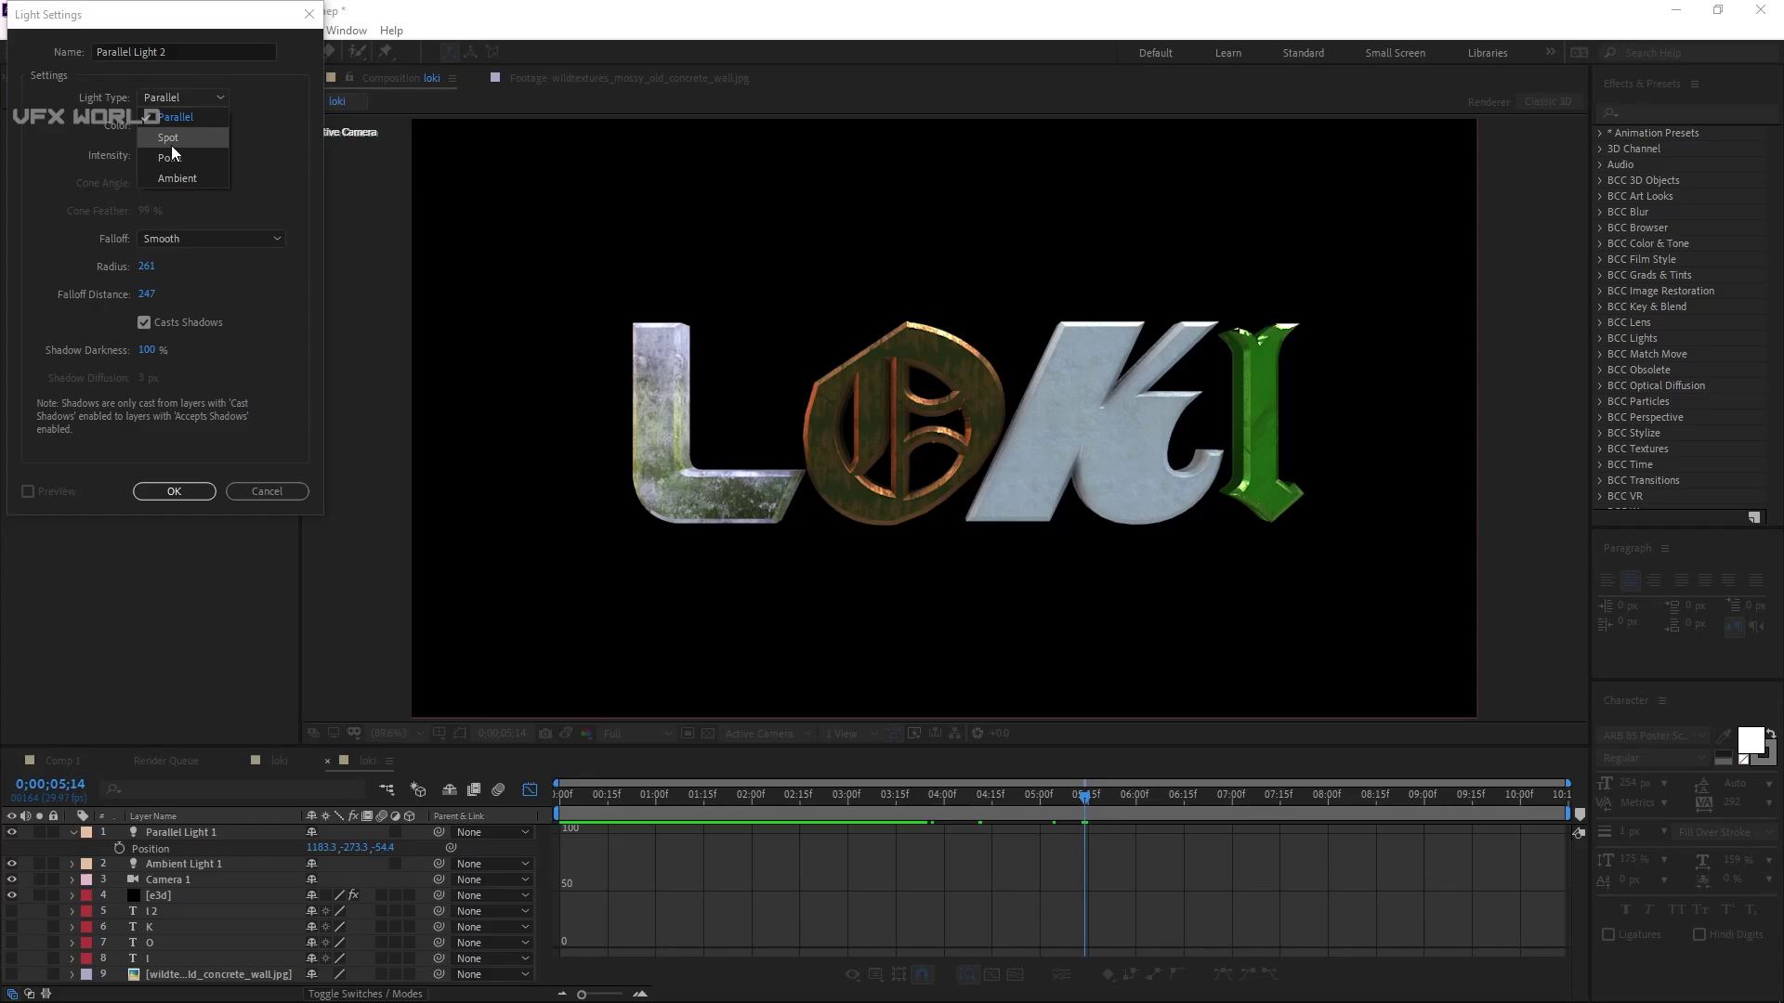
left_click(179, 160)
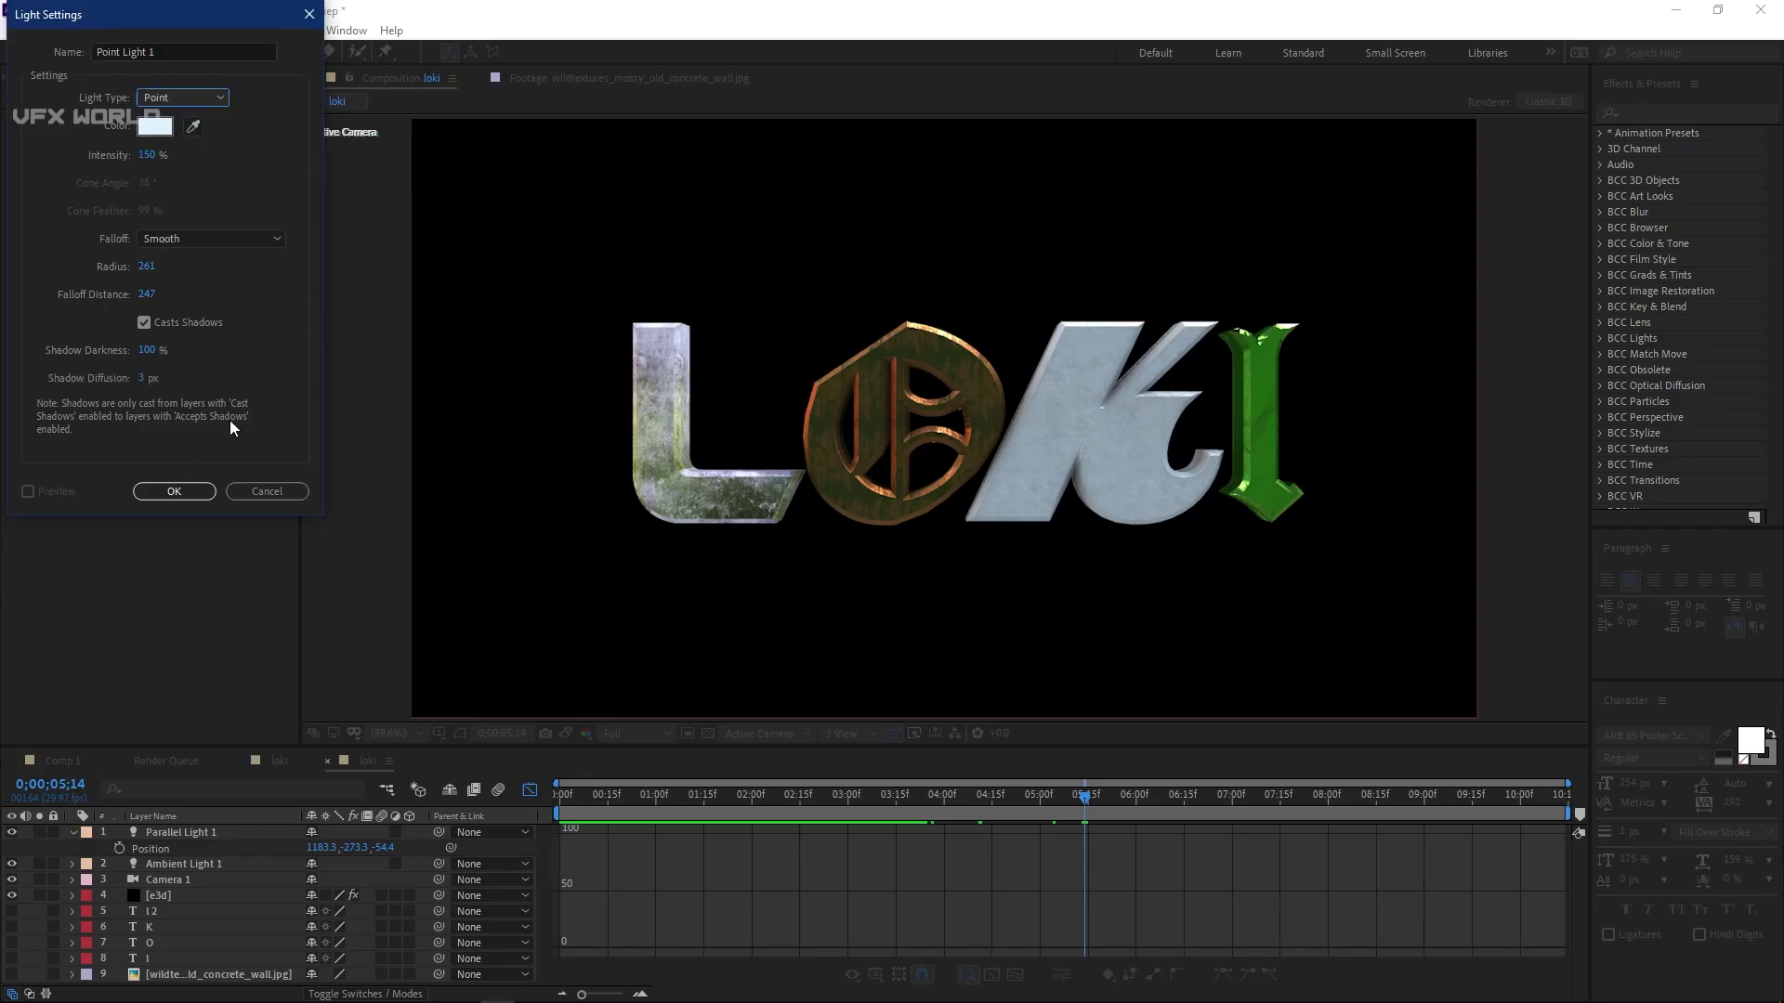
left_click(174, 490)
- Show two views side by side and move the point light along Z to just in front of the letters in the Top view
left_click(850, 734)
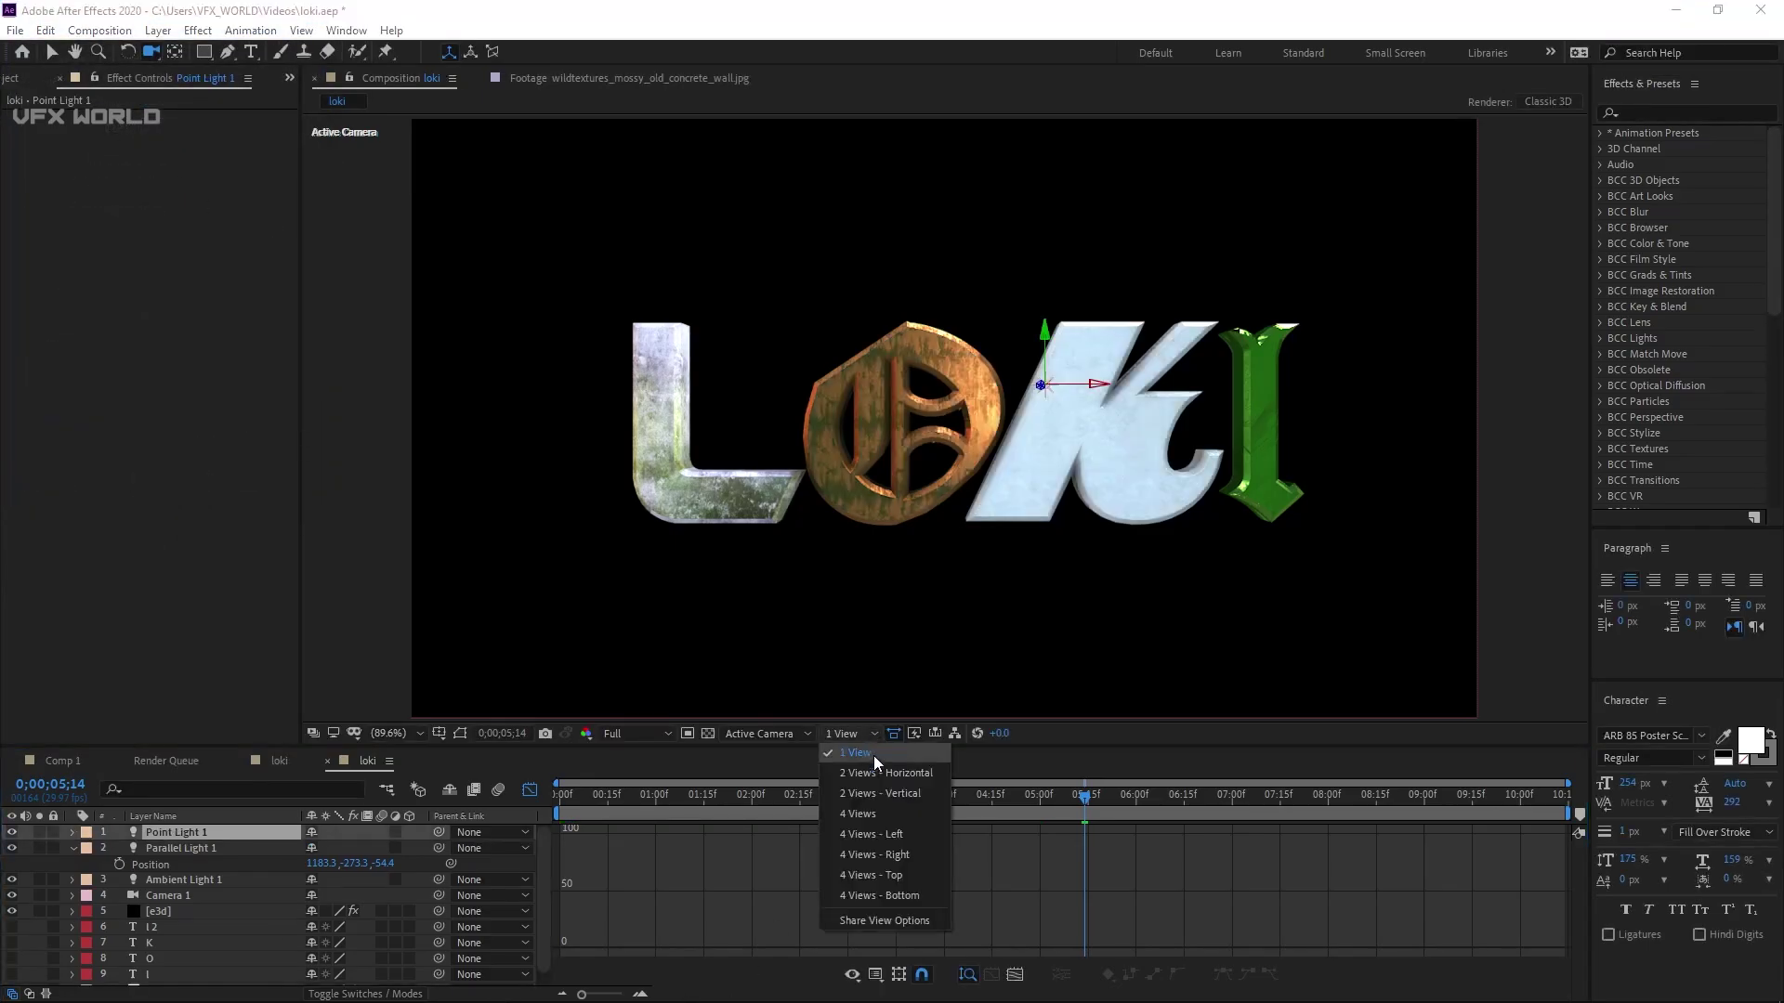
left_click(877, 775)
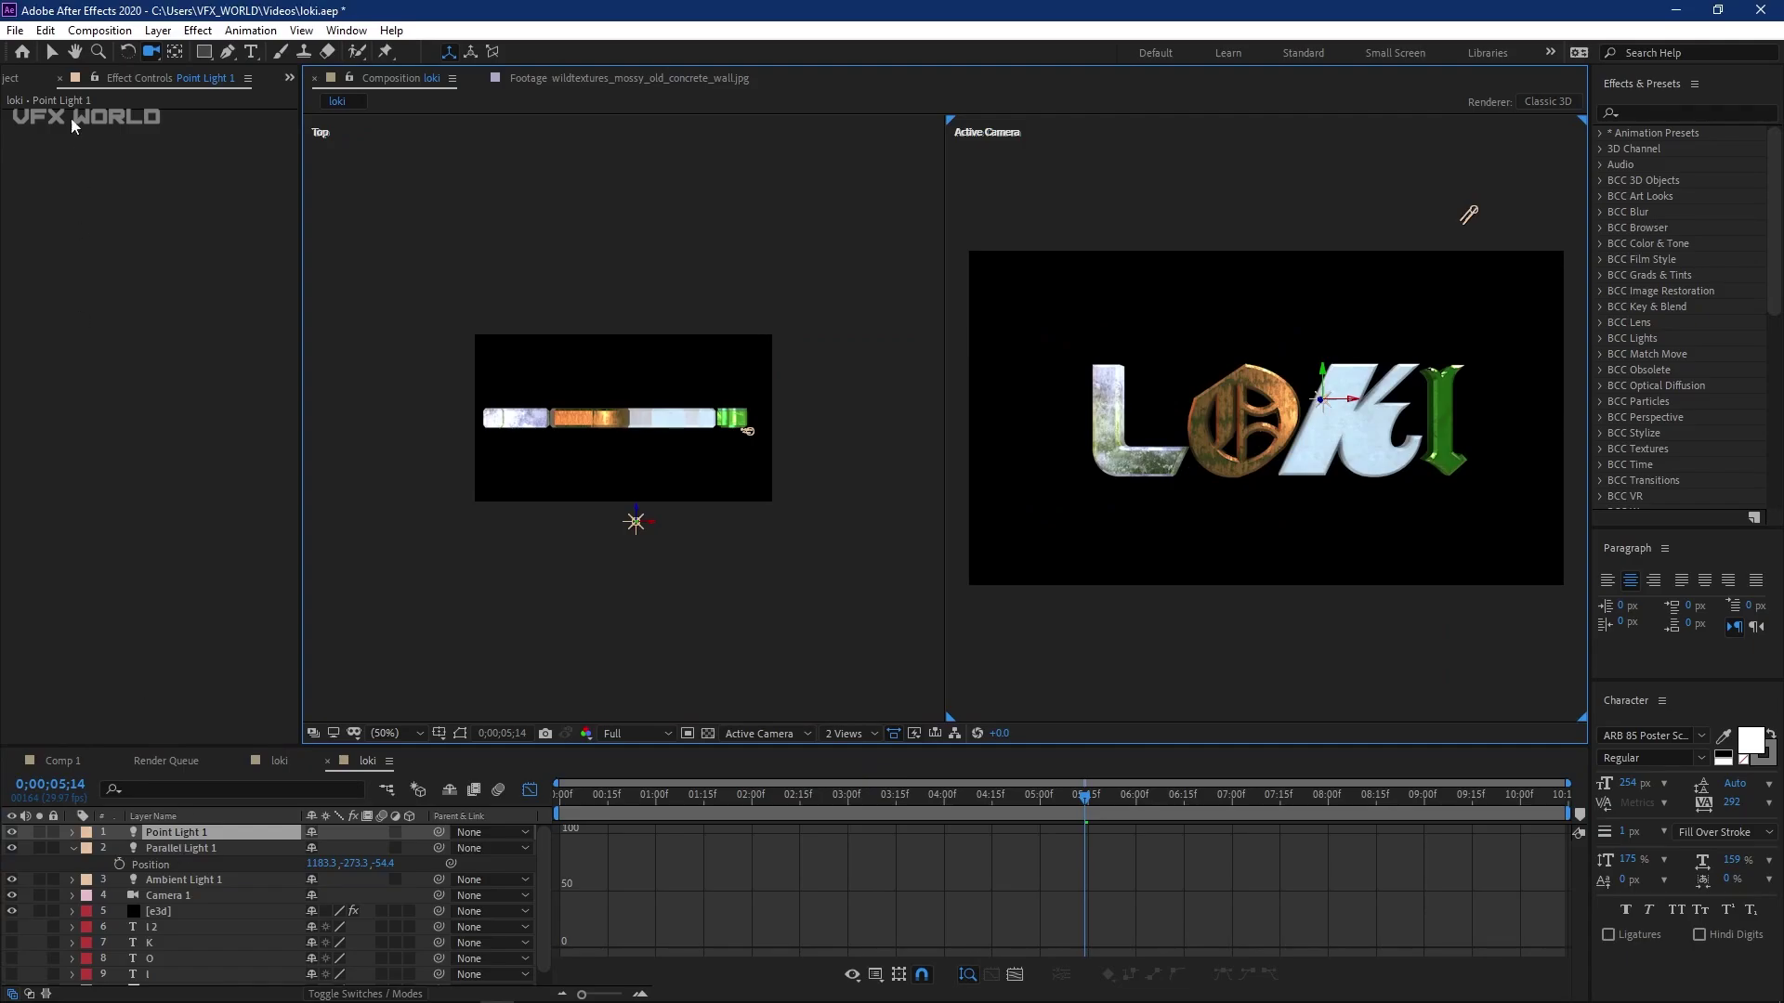
key("v")
scroll(680, 474, "up", 5)
scroll(655, 614, "down", 3)
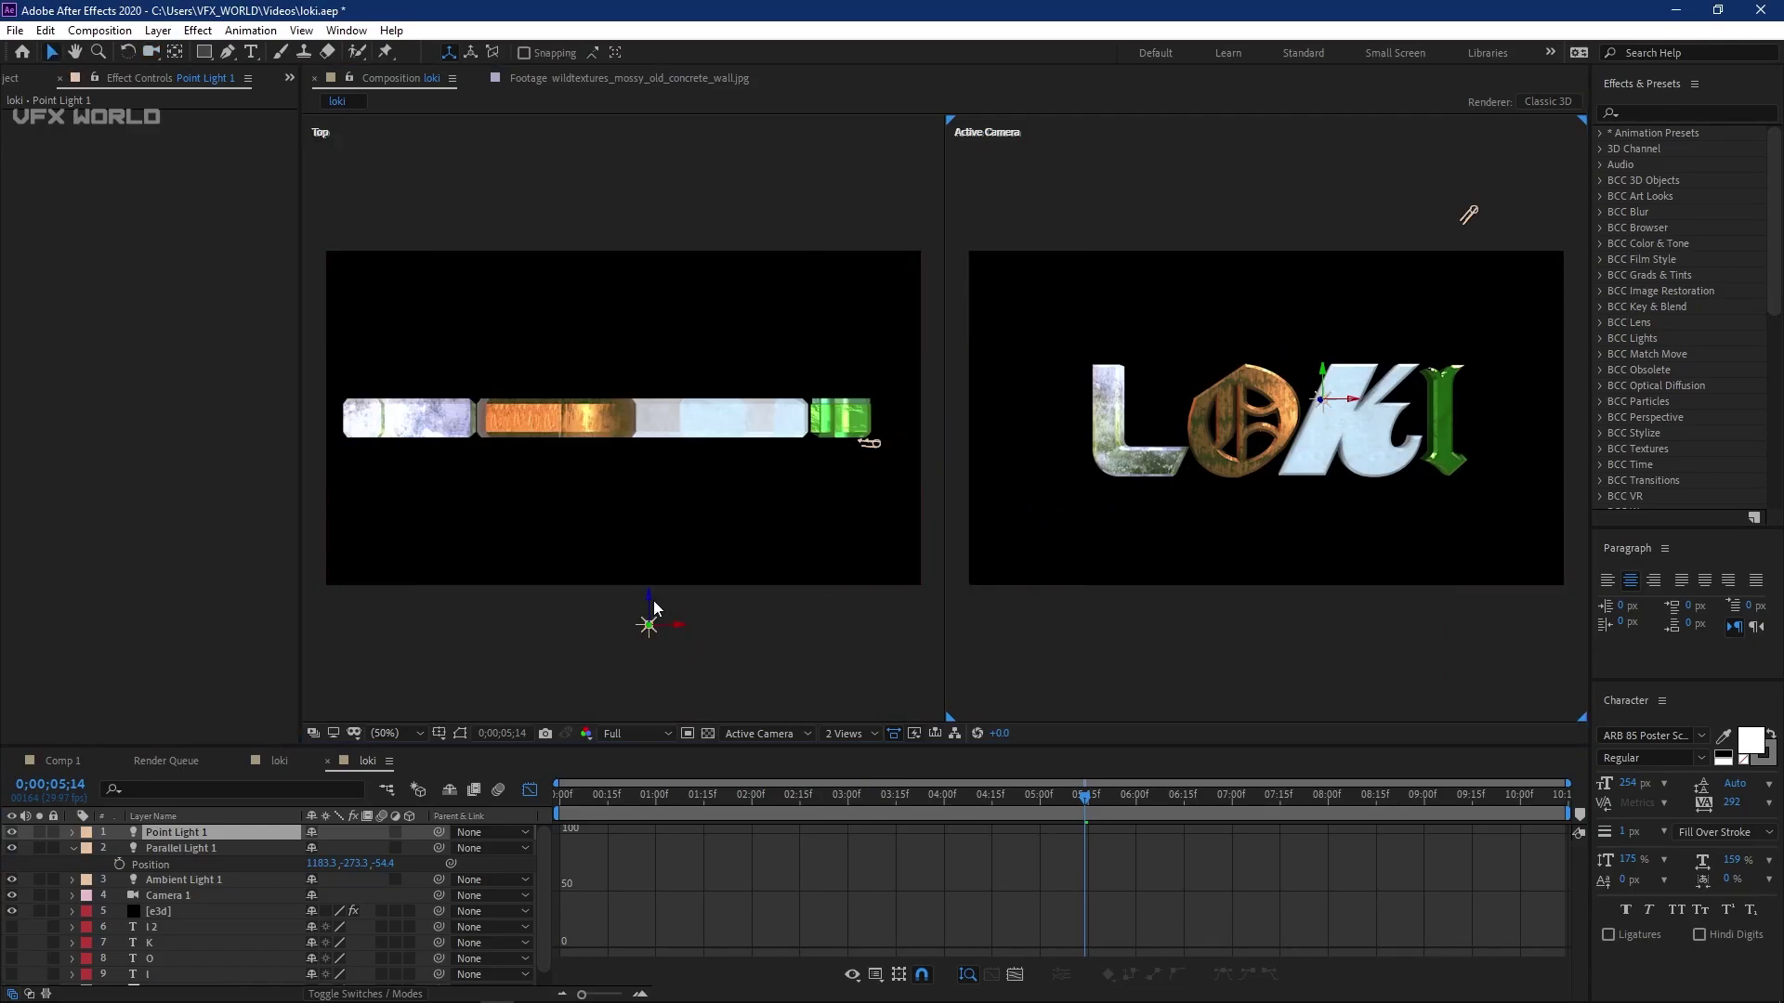
left_click_drag(650, 608, 650, 476)
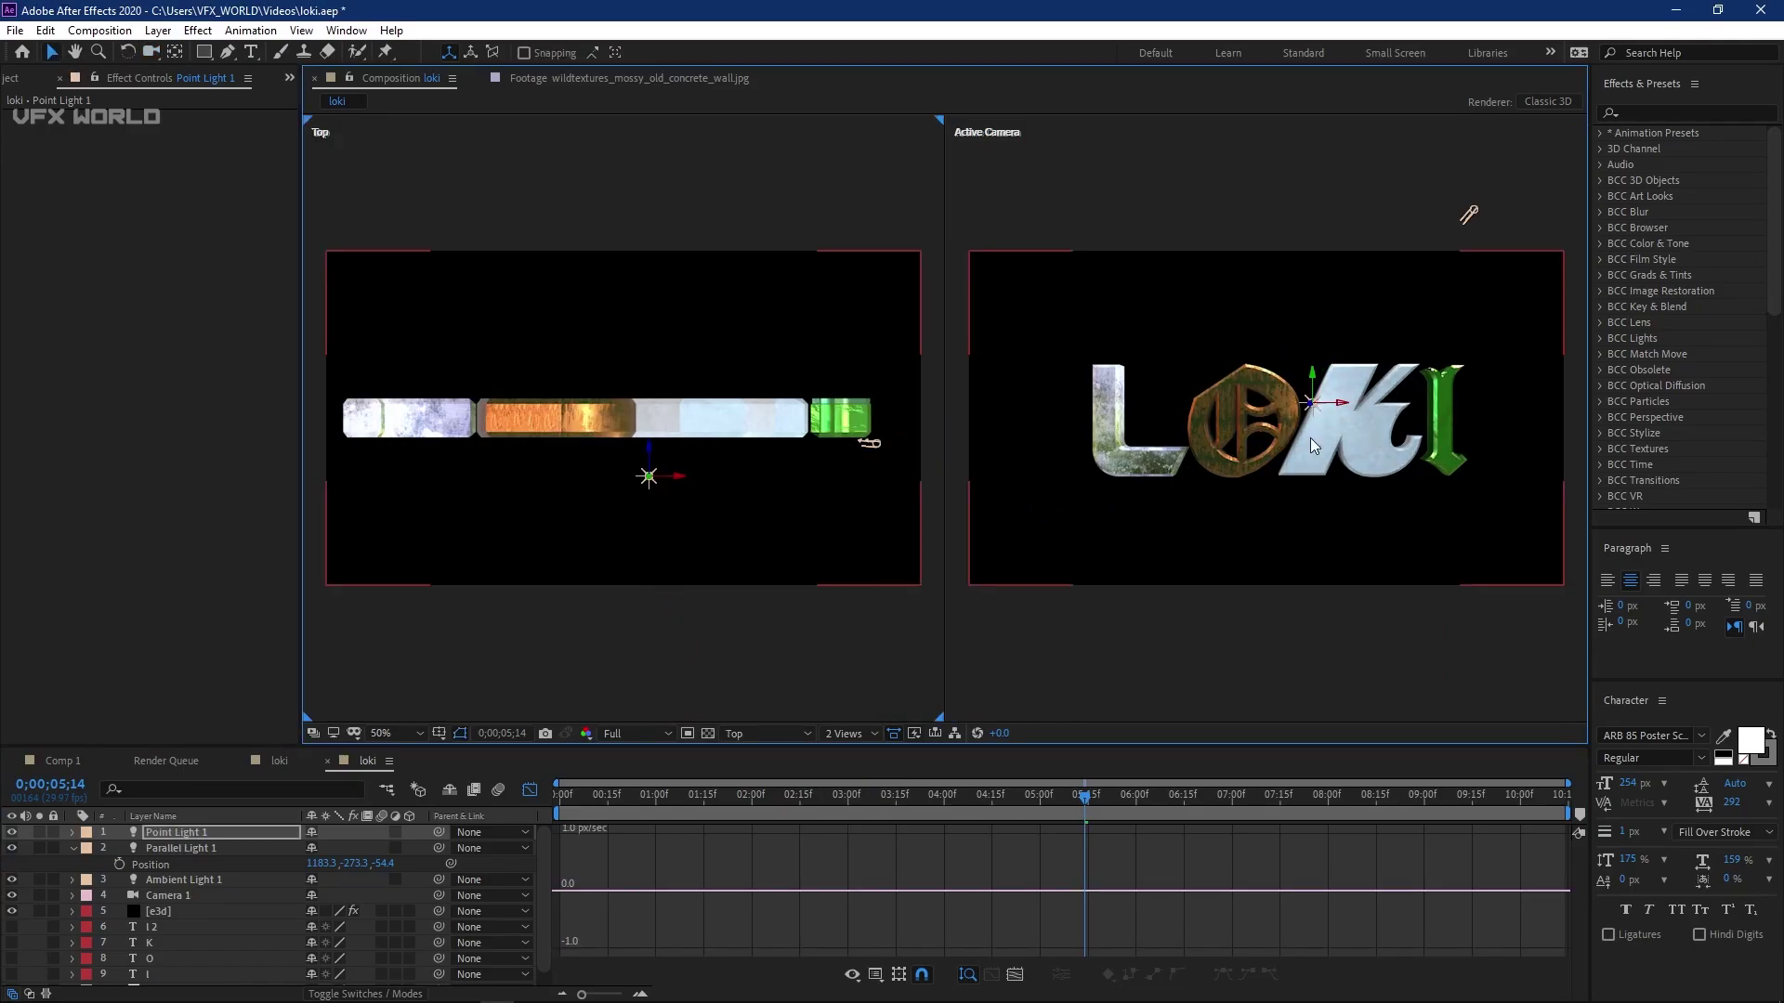
- Move the point light down along Y to just below the letters and return to a single-view layout
scroll(1329, 395, "up", 3)
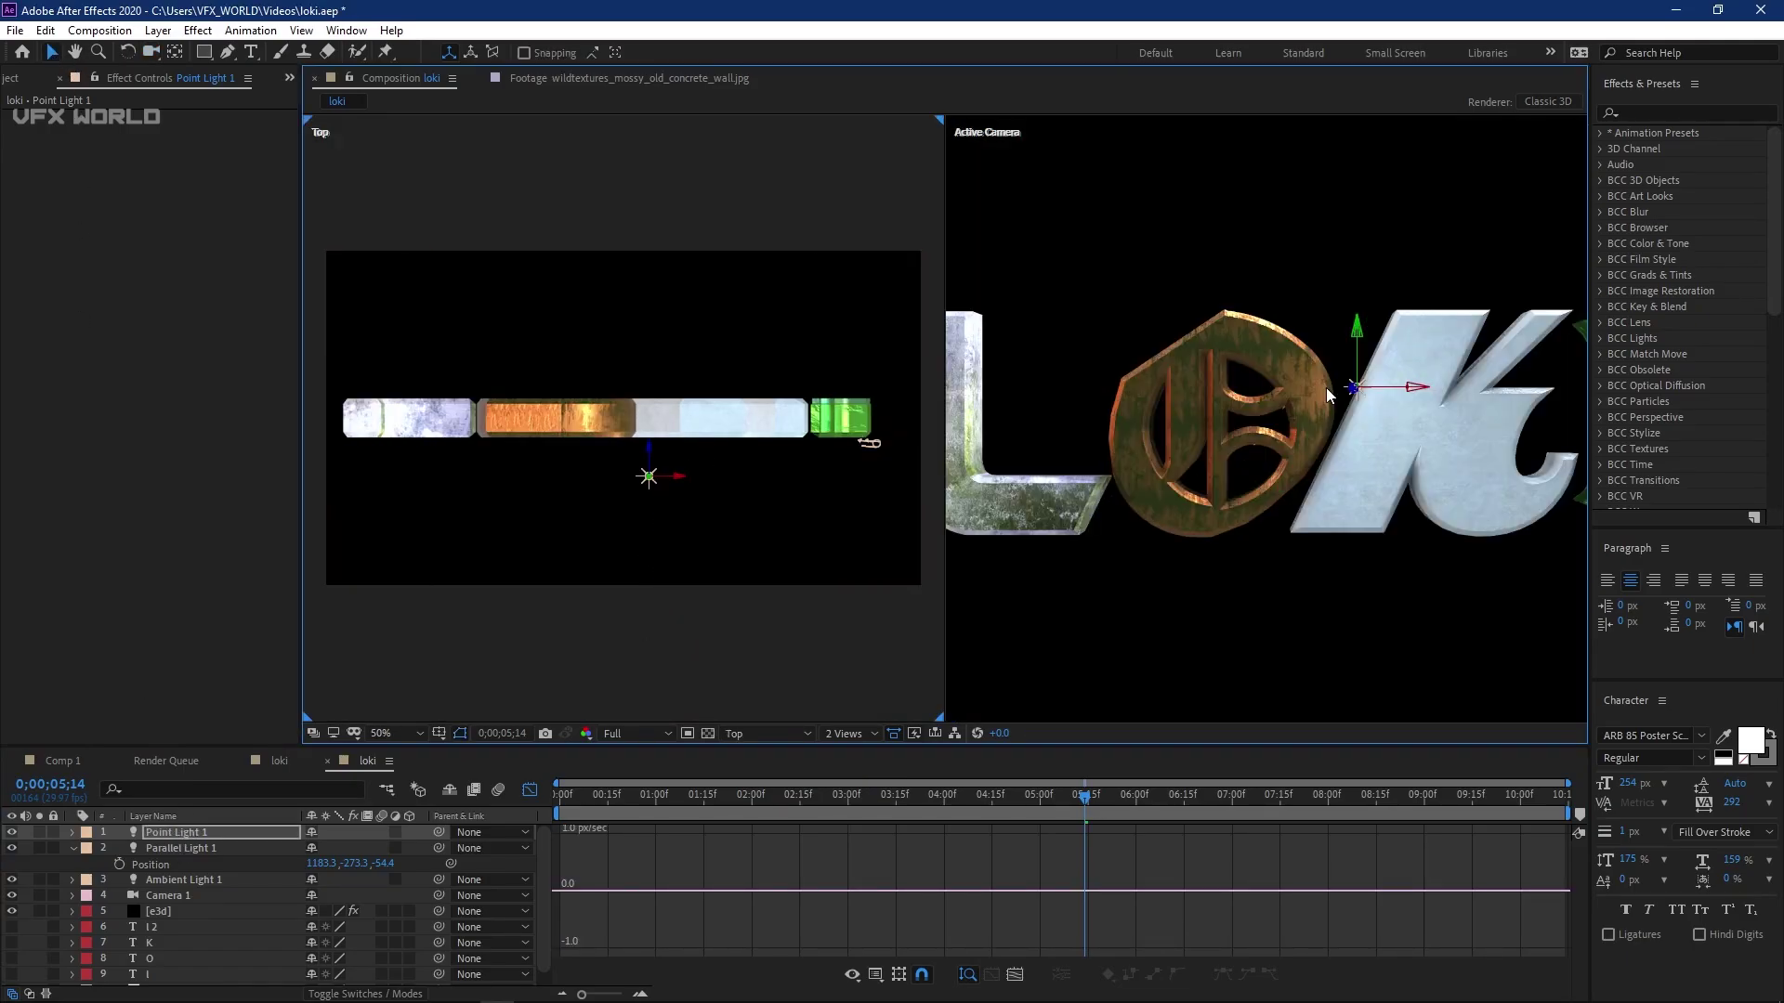
left_click_drag(1358, 358, 1300, 583)
left_click(869, 734)
left_click(864, 718)
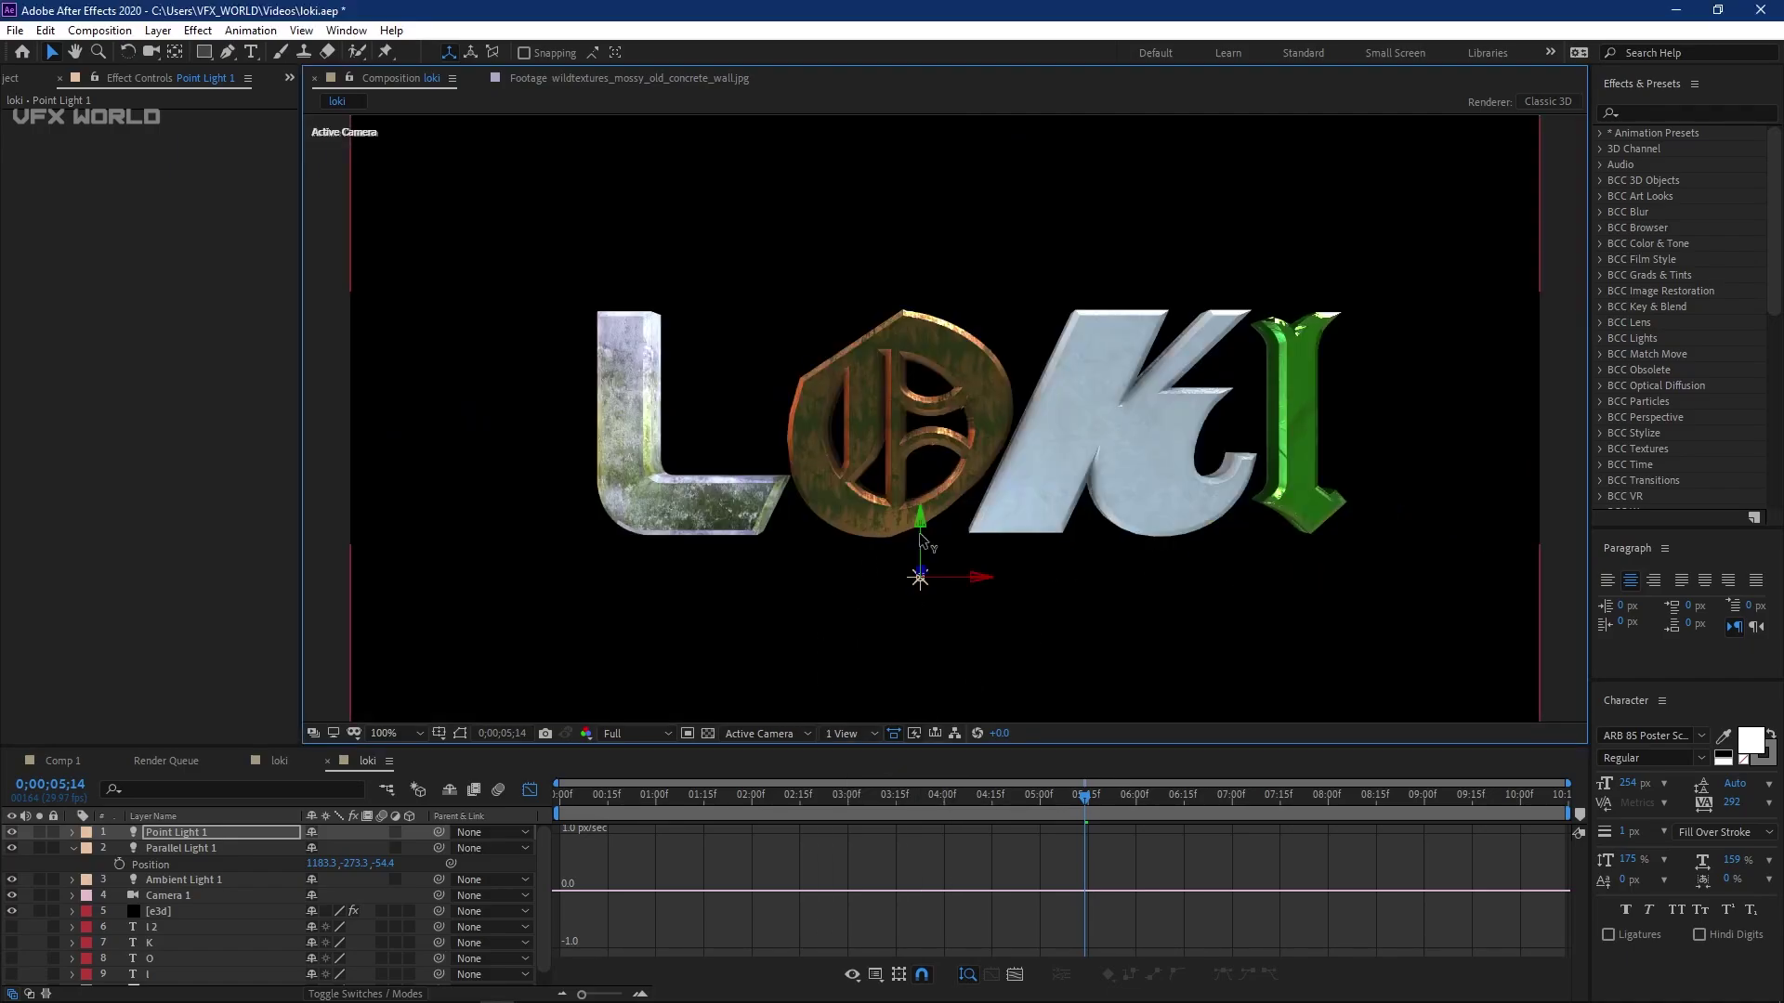
- Place the point light below the letter L and keyframe its position at 0;00;05;14
left_click_drag(922, 538, 544, 661)
left_click(190, 839)
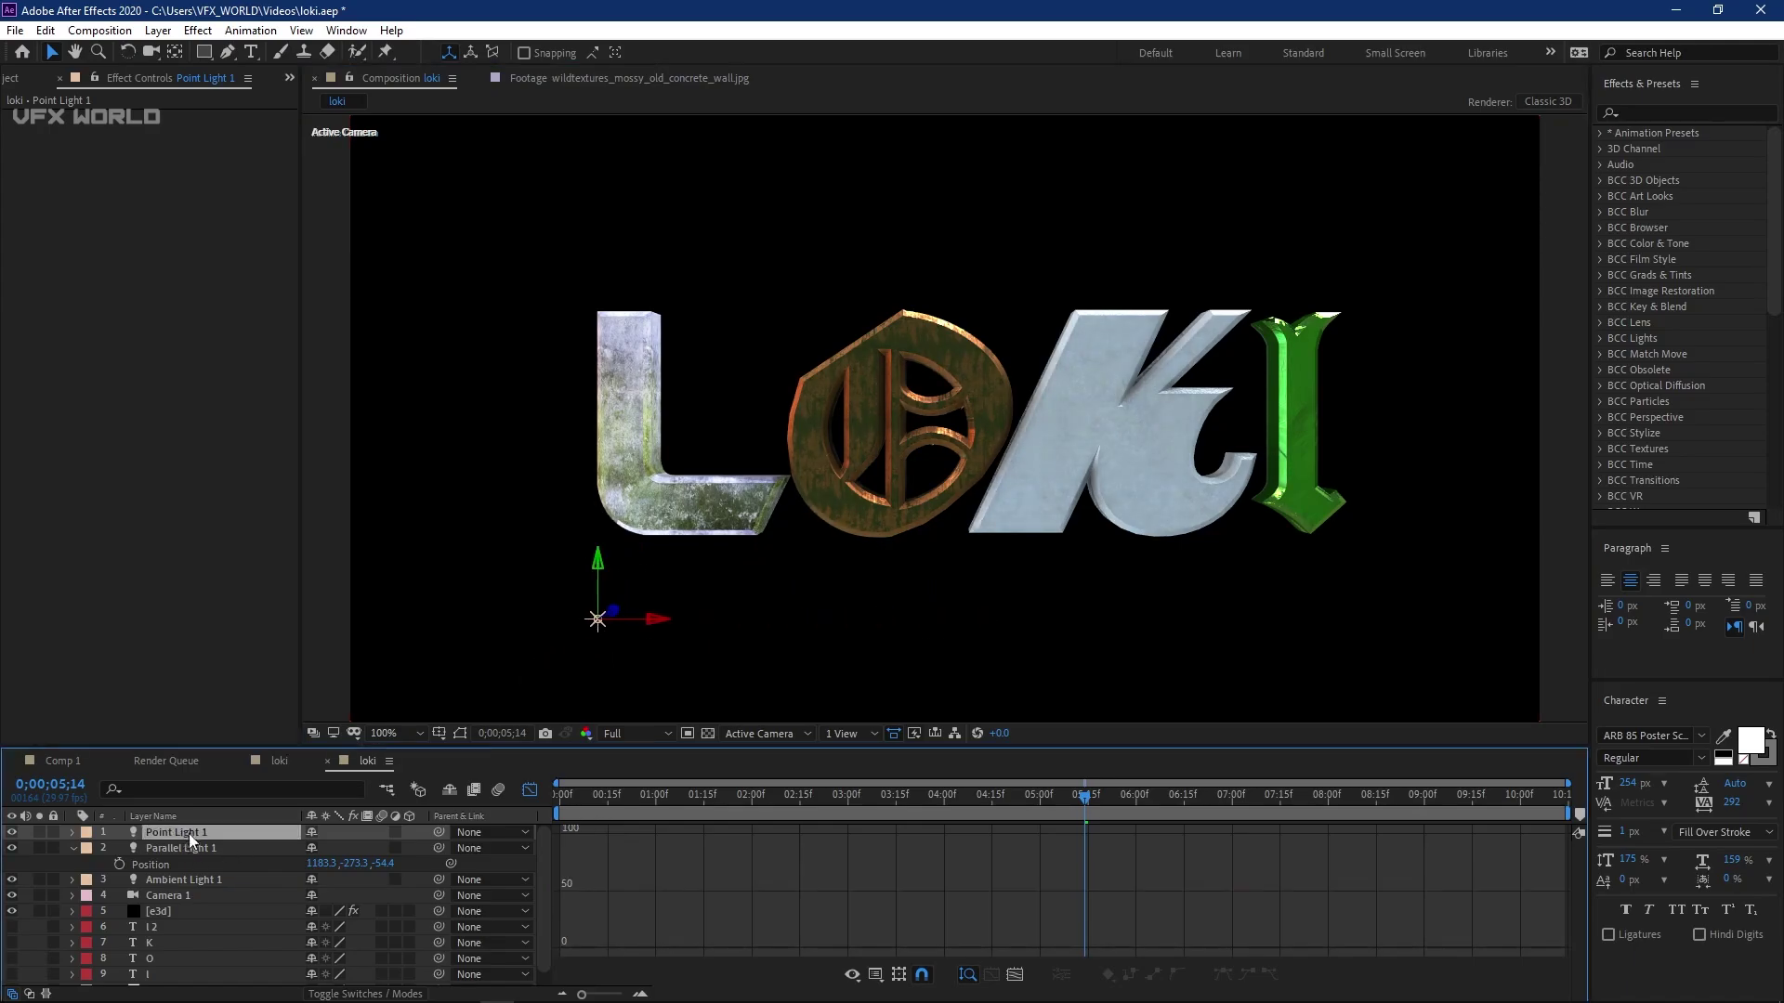
key("p")
left_click(119, 848)
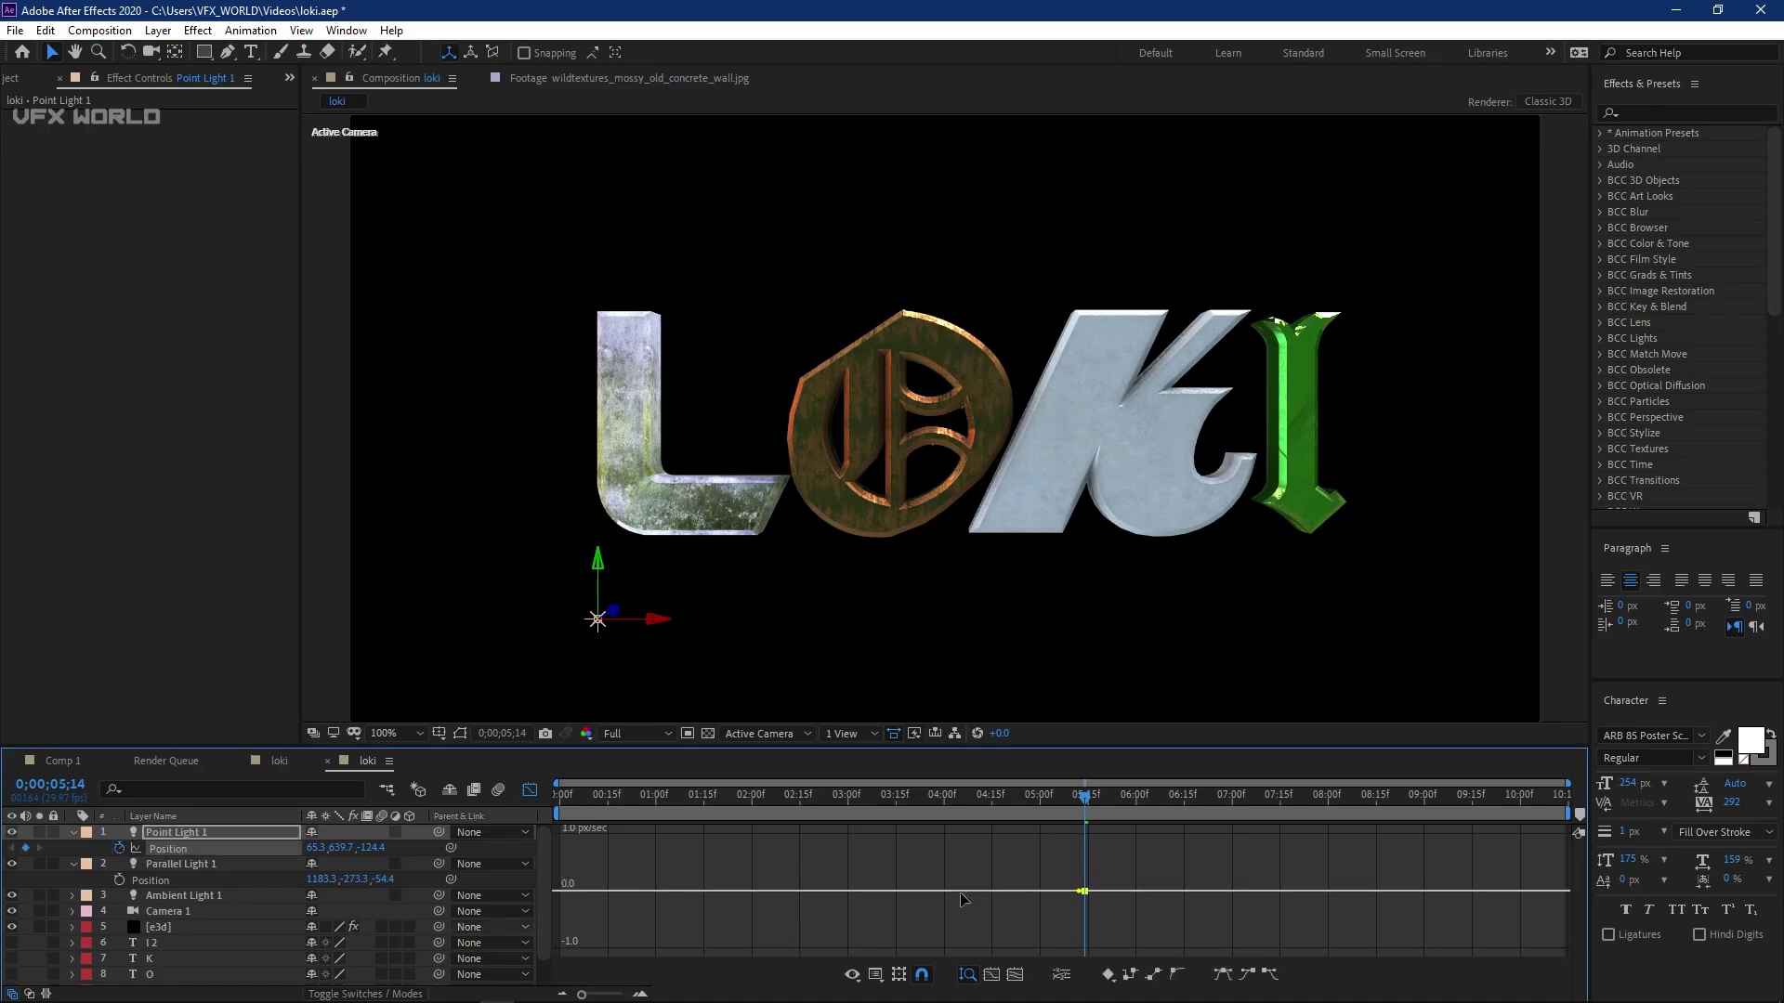
- At 0;00;02;20, move the point light across to below the final letter I, and shift the new position keyframe to the first frame
left_click_drag(1069, 807, 816, 799)
key("comma")
key("comma")
key("comma")
key("comma")
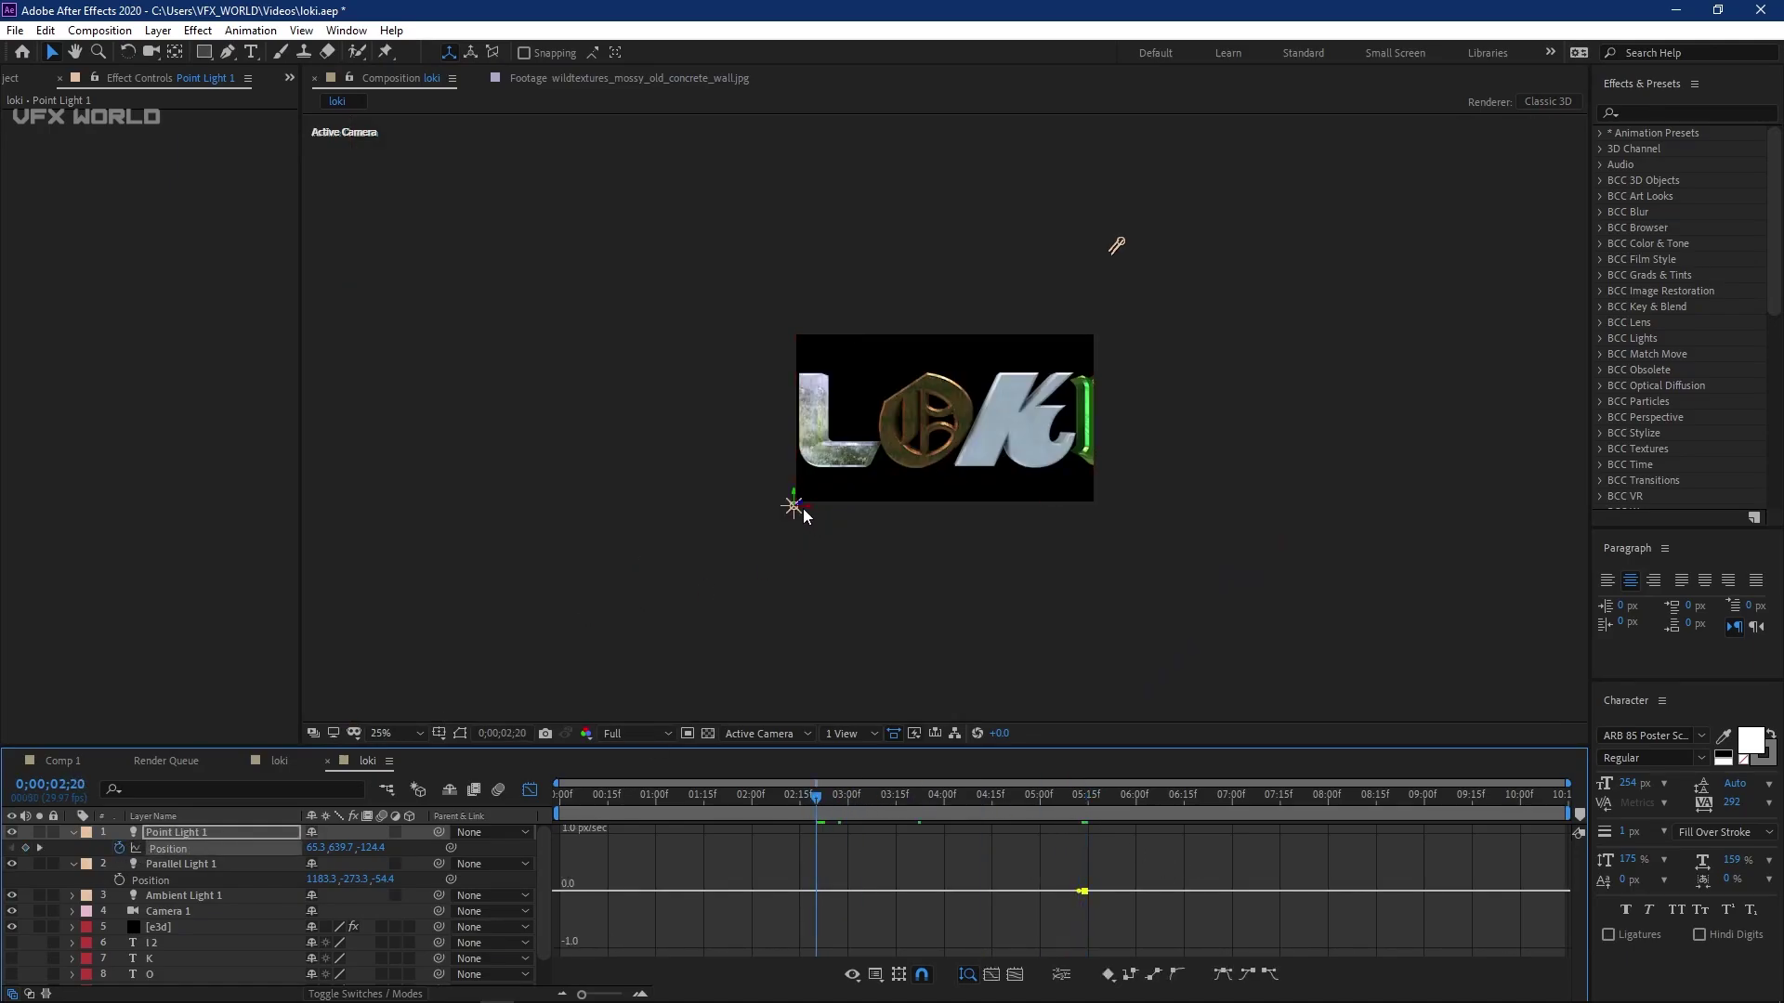
left_click_drag(804, 513, 1064, 556)
left_click_drag(817, 836, 562, 836)
left_click(556, 850)
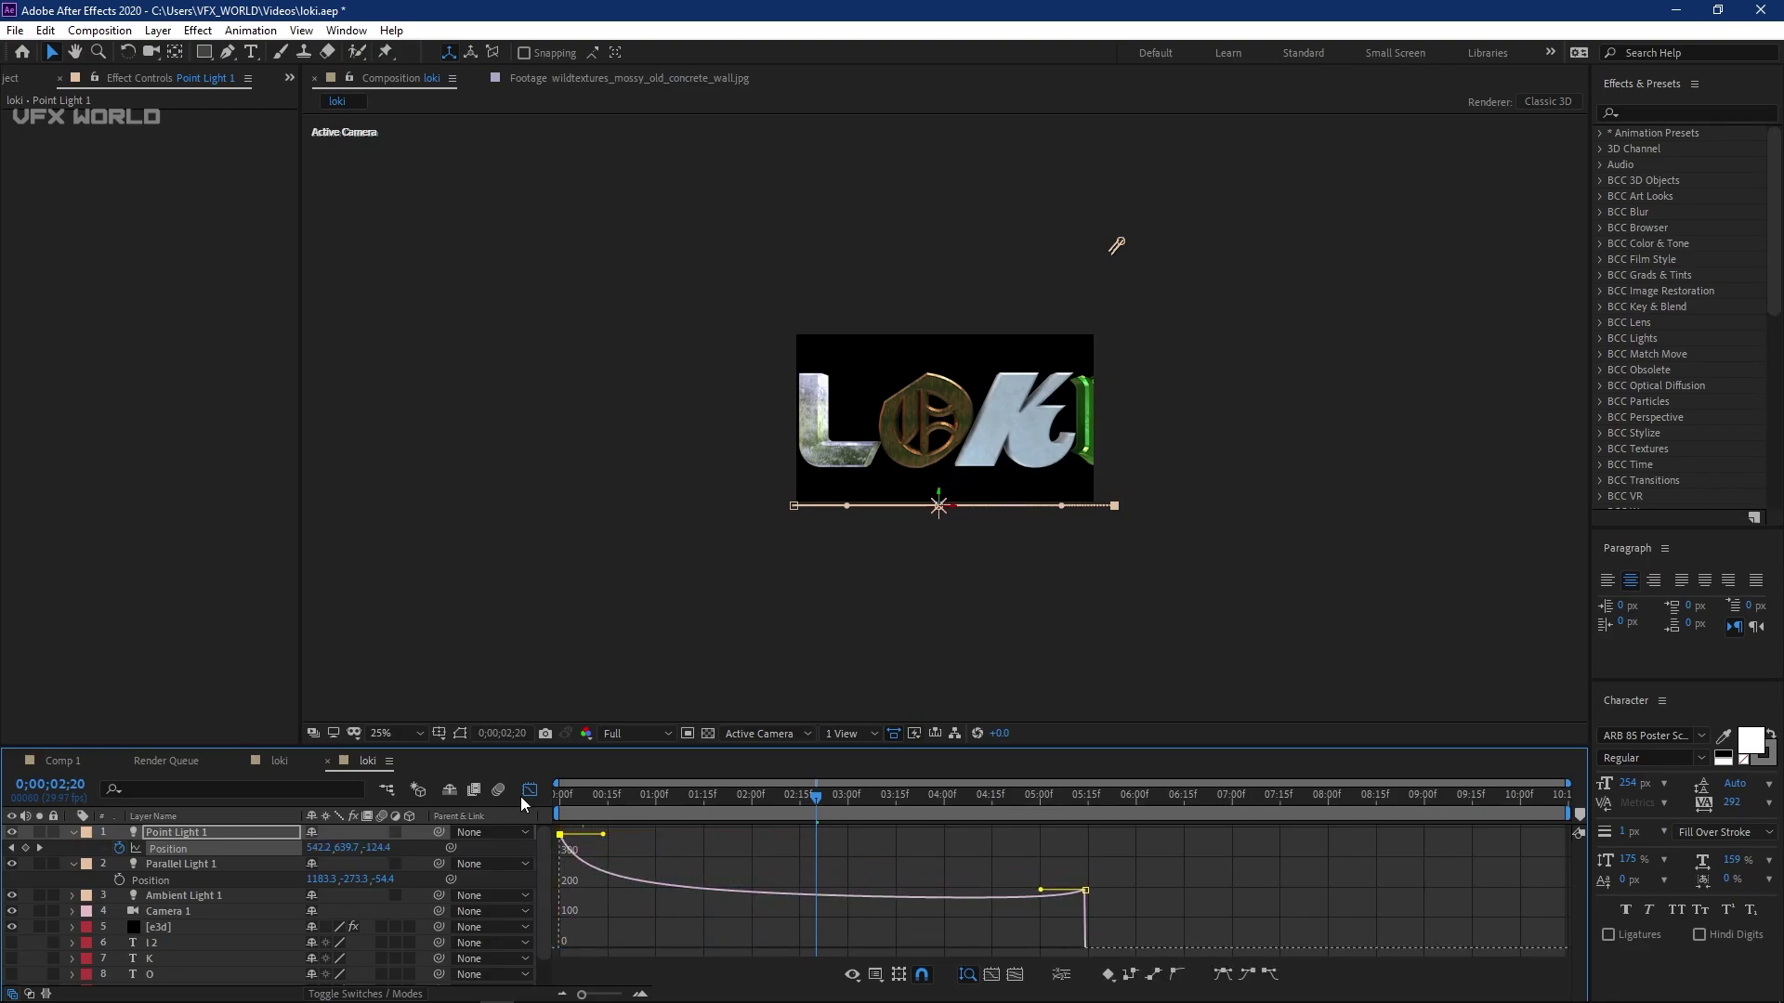
- Apply Easy Ease to the point light's position keyframes and lengthen the ease into the last keyframe in the speed graph
left_click(530, 789)
left_click_drag(1150, 864, 536, 863)
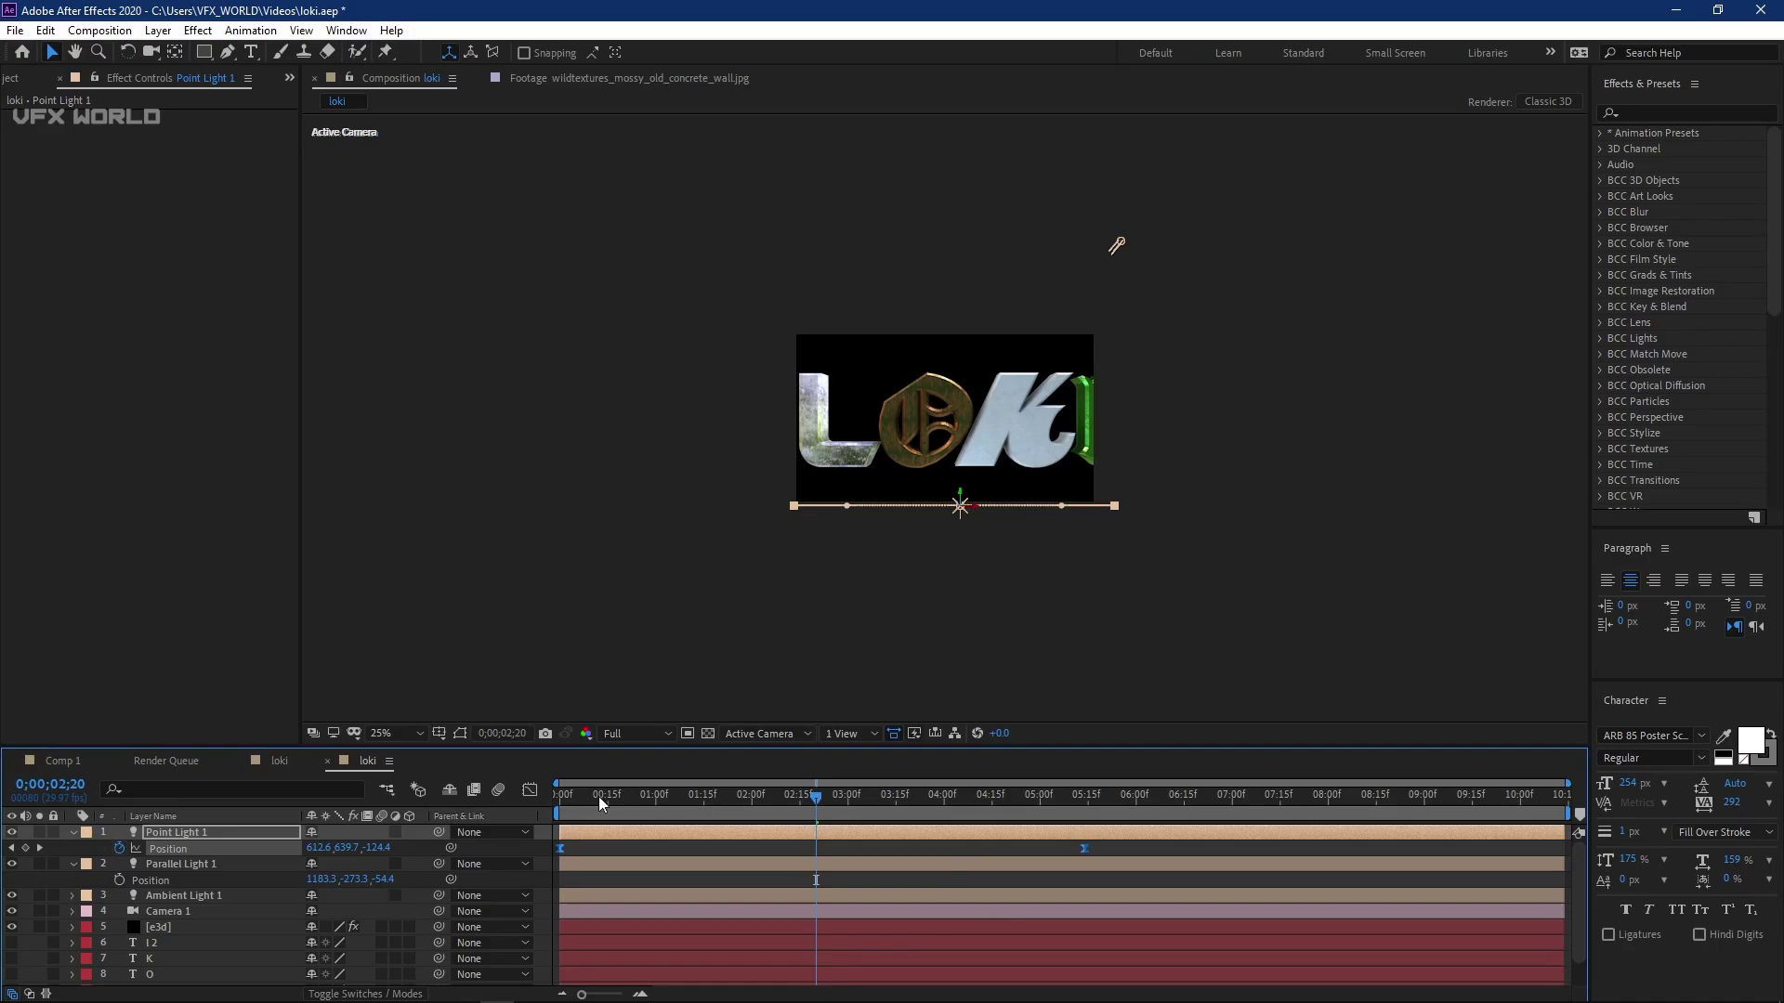
left_click(530, 790)
left_click(1060, 919)
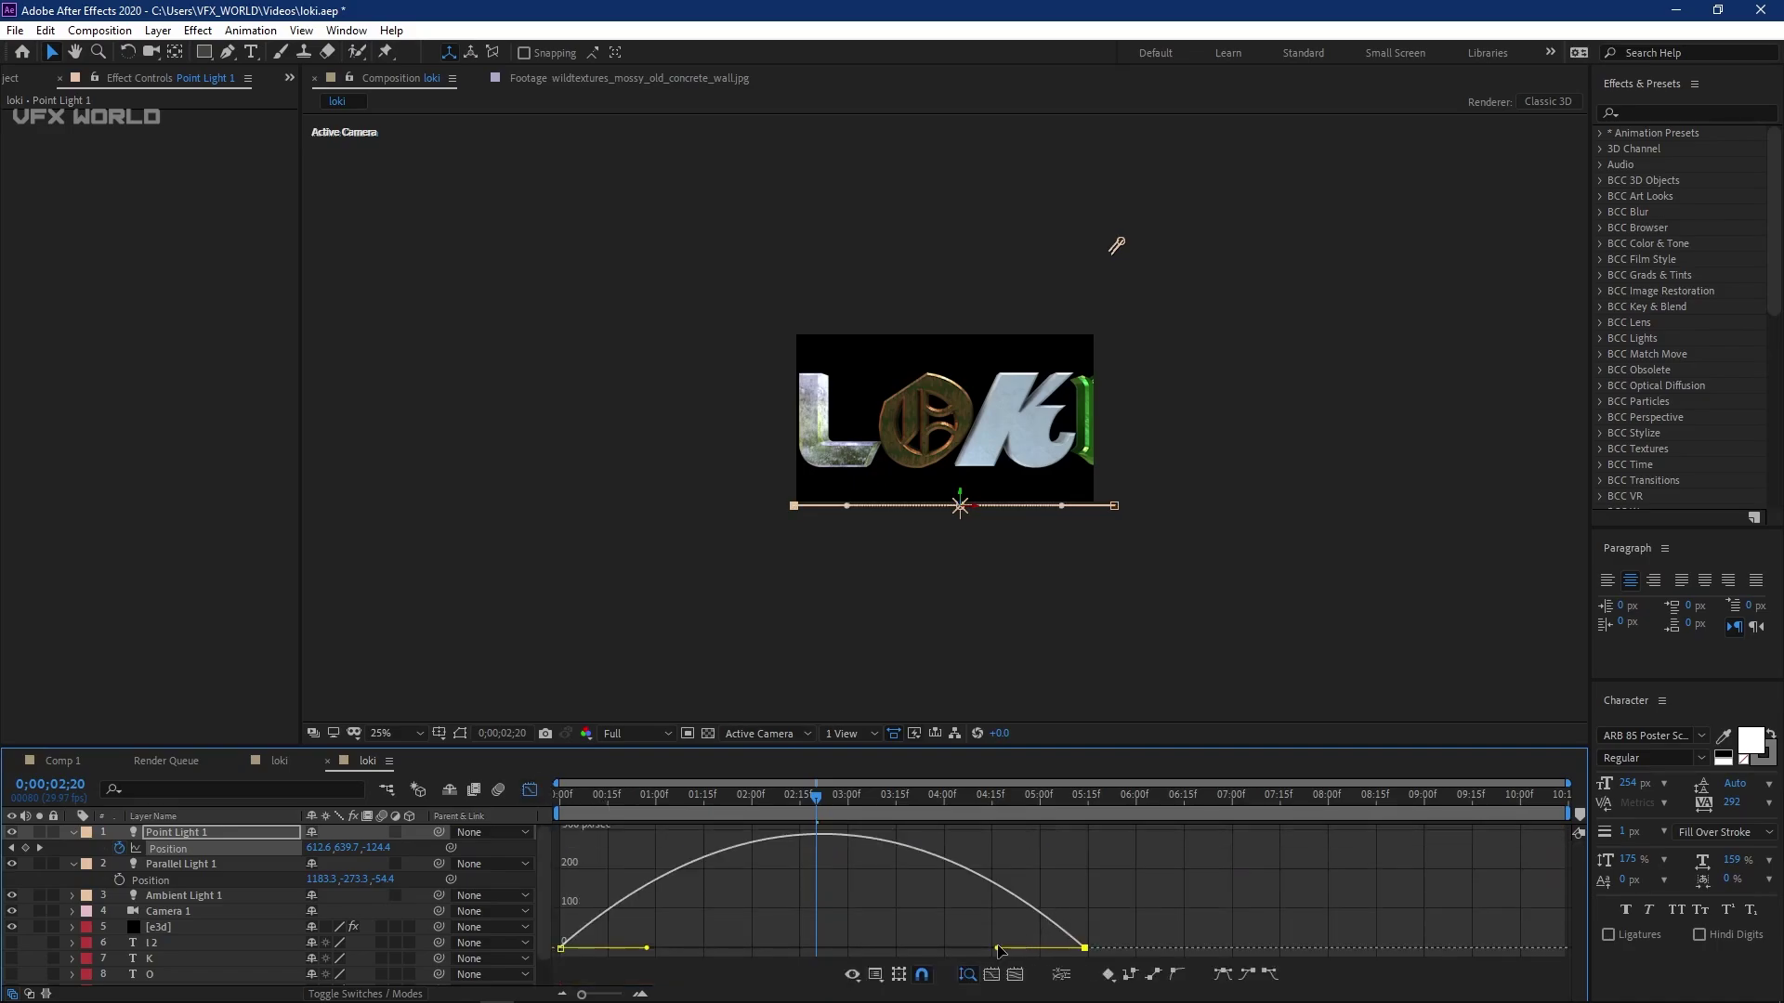
left_click_drag(995, 949, 741, 850)
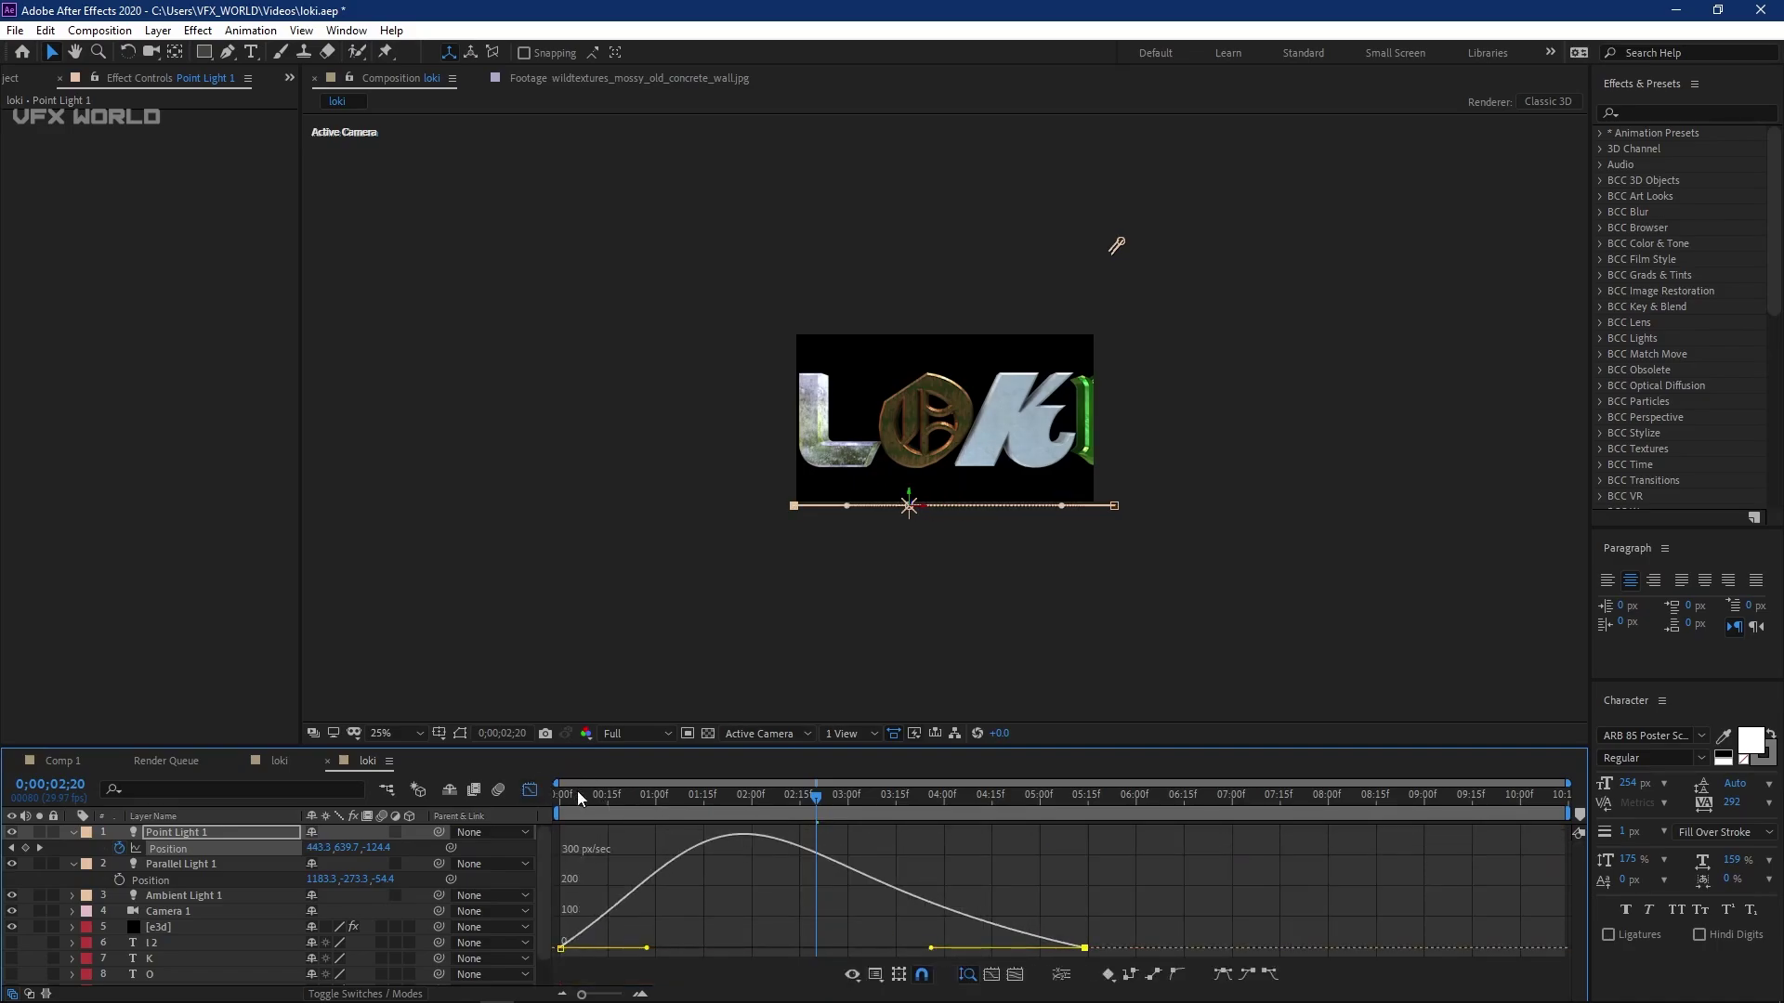
- Preview the point light's sweep up to 0;00;05;00, leave the graph editor and collapse the light properties
left_click_drag(577, 797, 1042, 867)
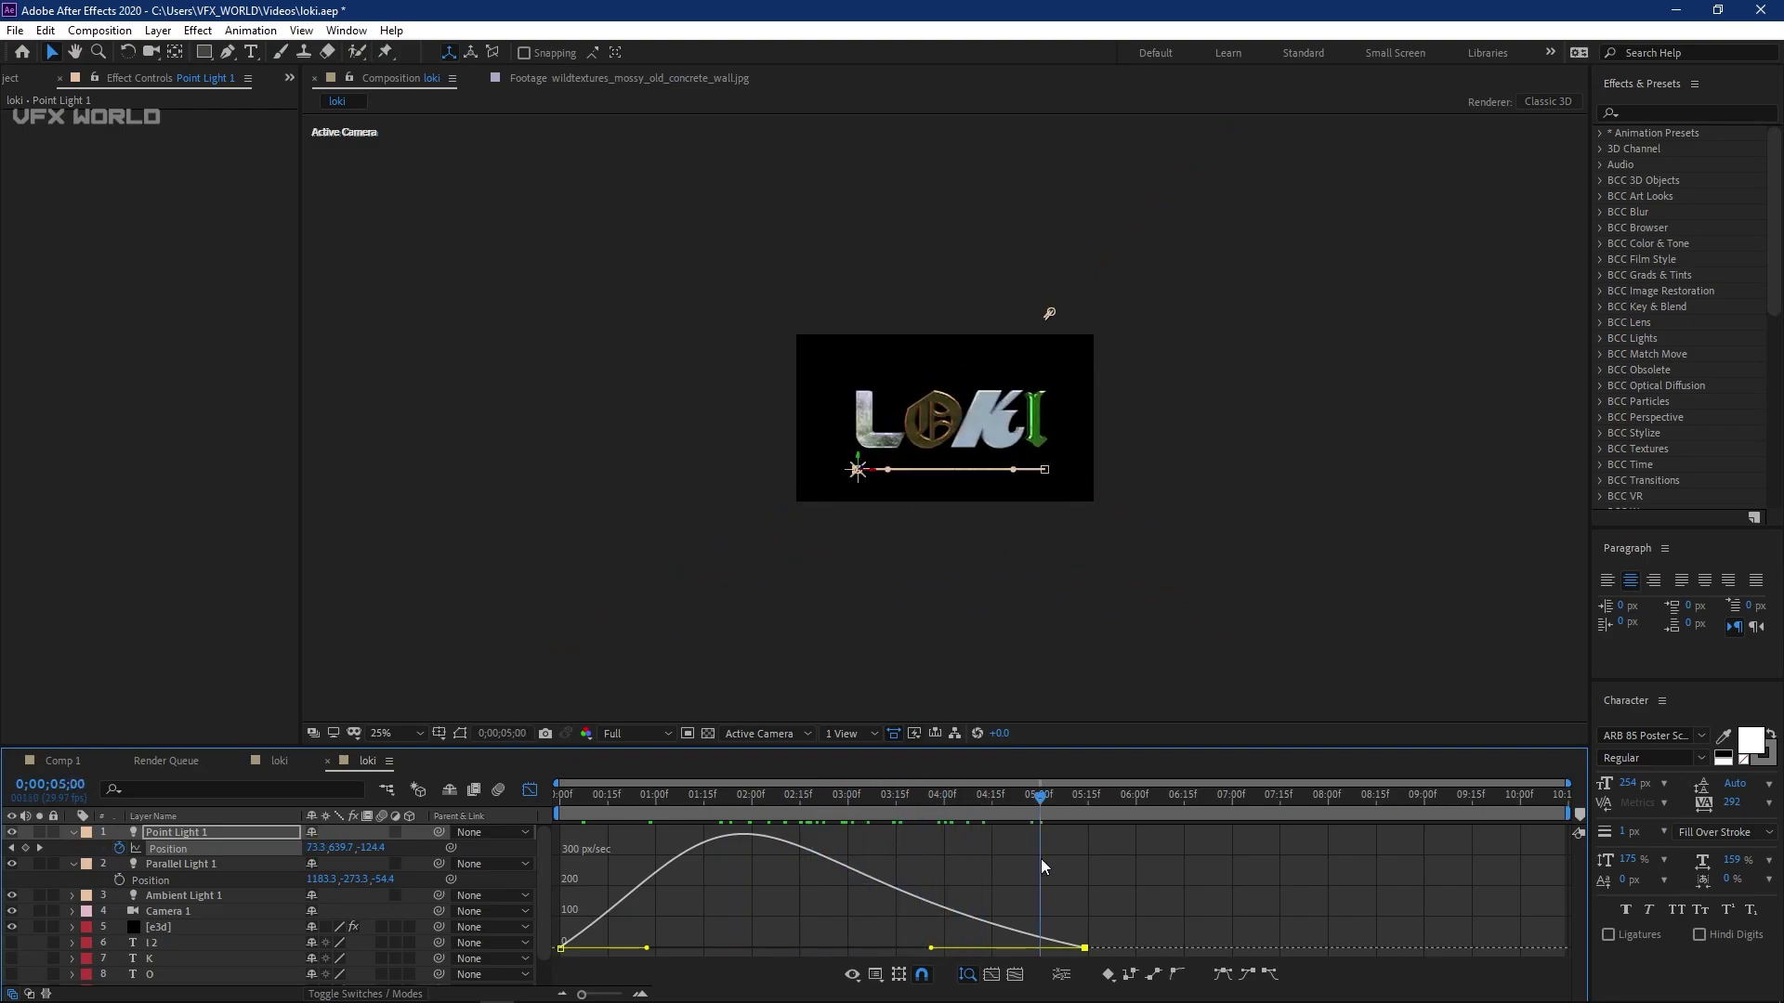
key("shift+F3")
key("ctrl+grave")
key("slash")
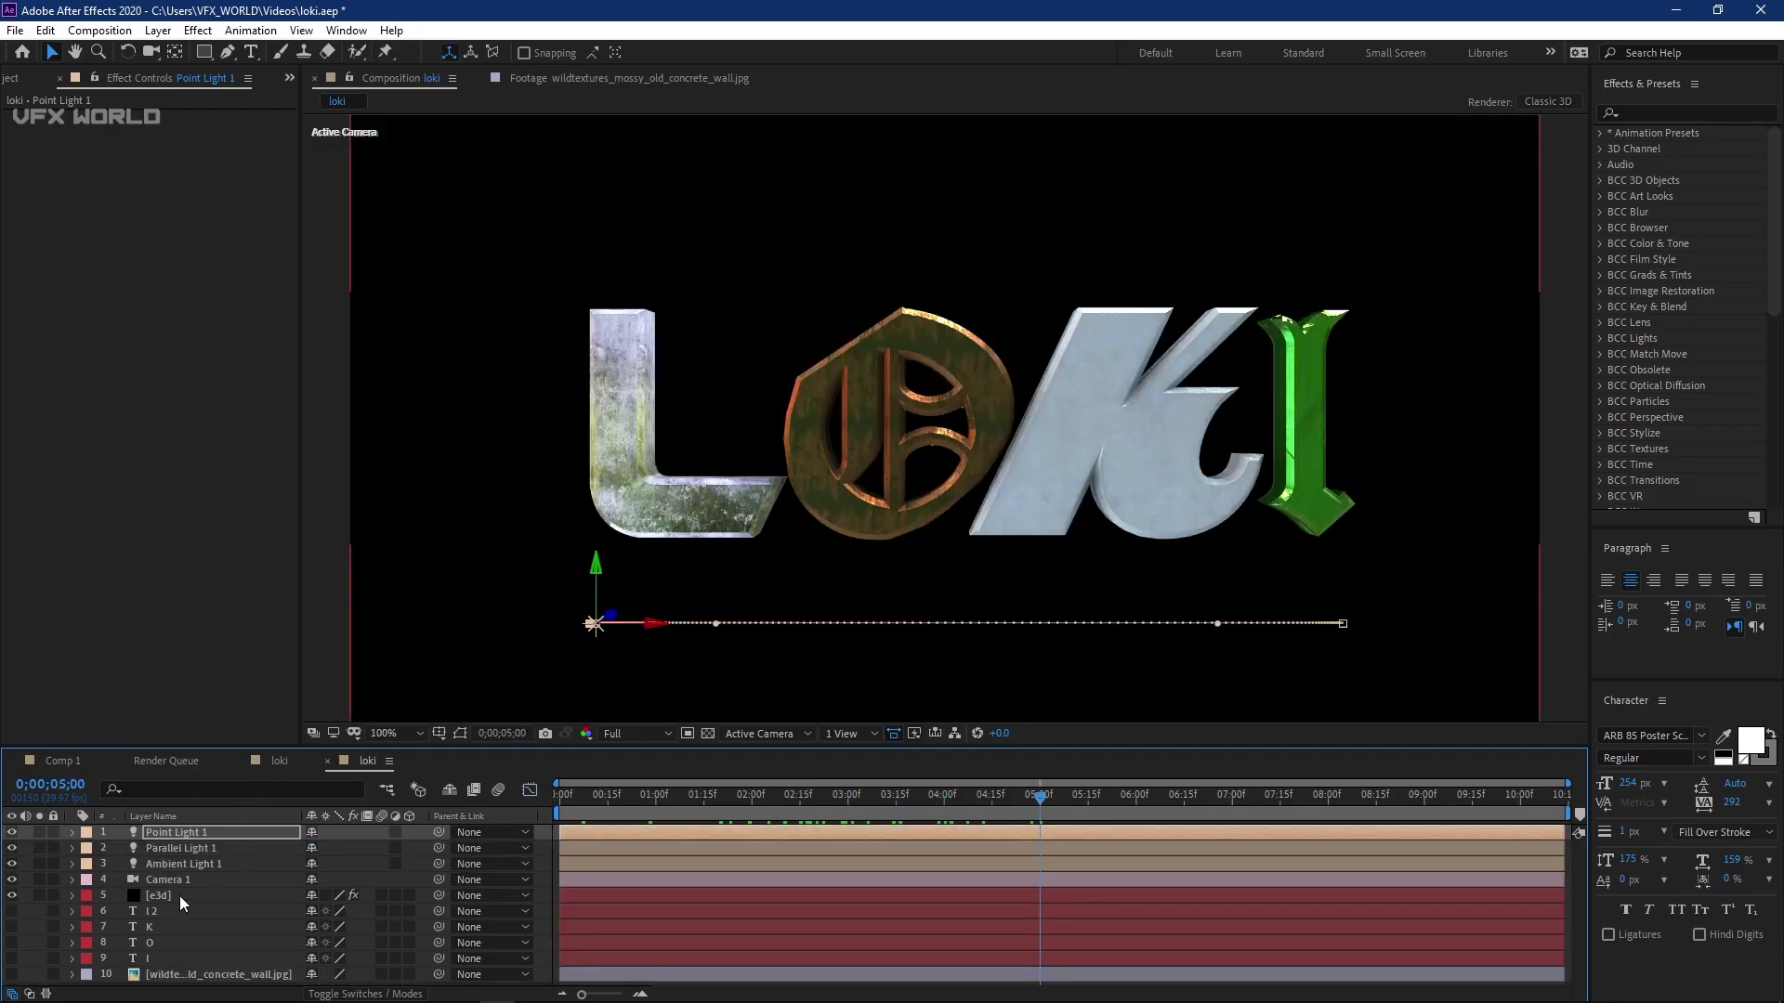
- Keyframe the e3d layer's Y Rotation Environment at the camera's final position keyframe, 0;00;06;03
left_click(162, 895)
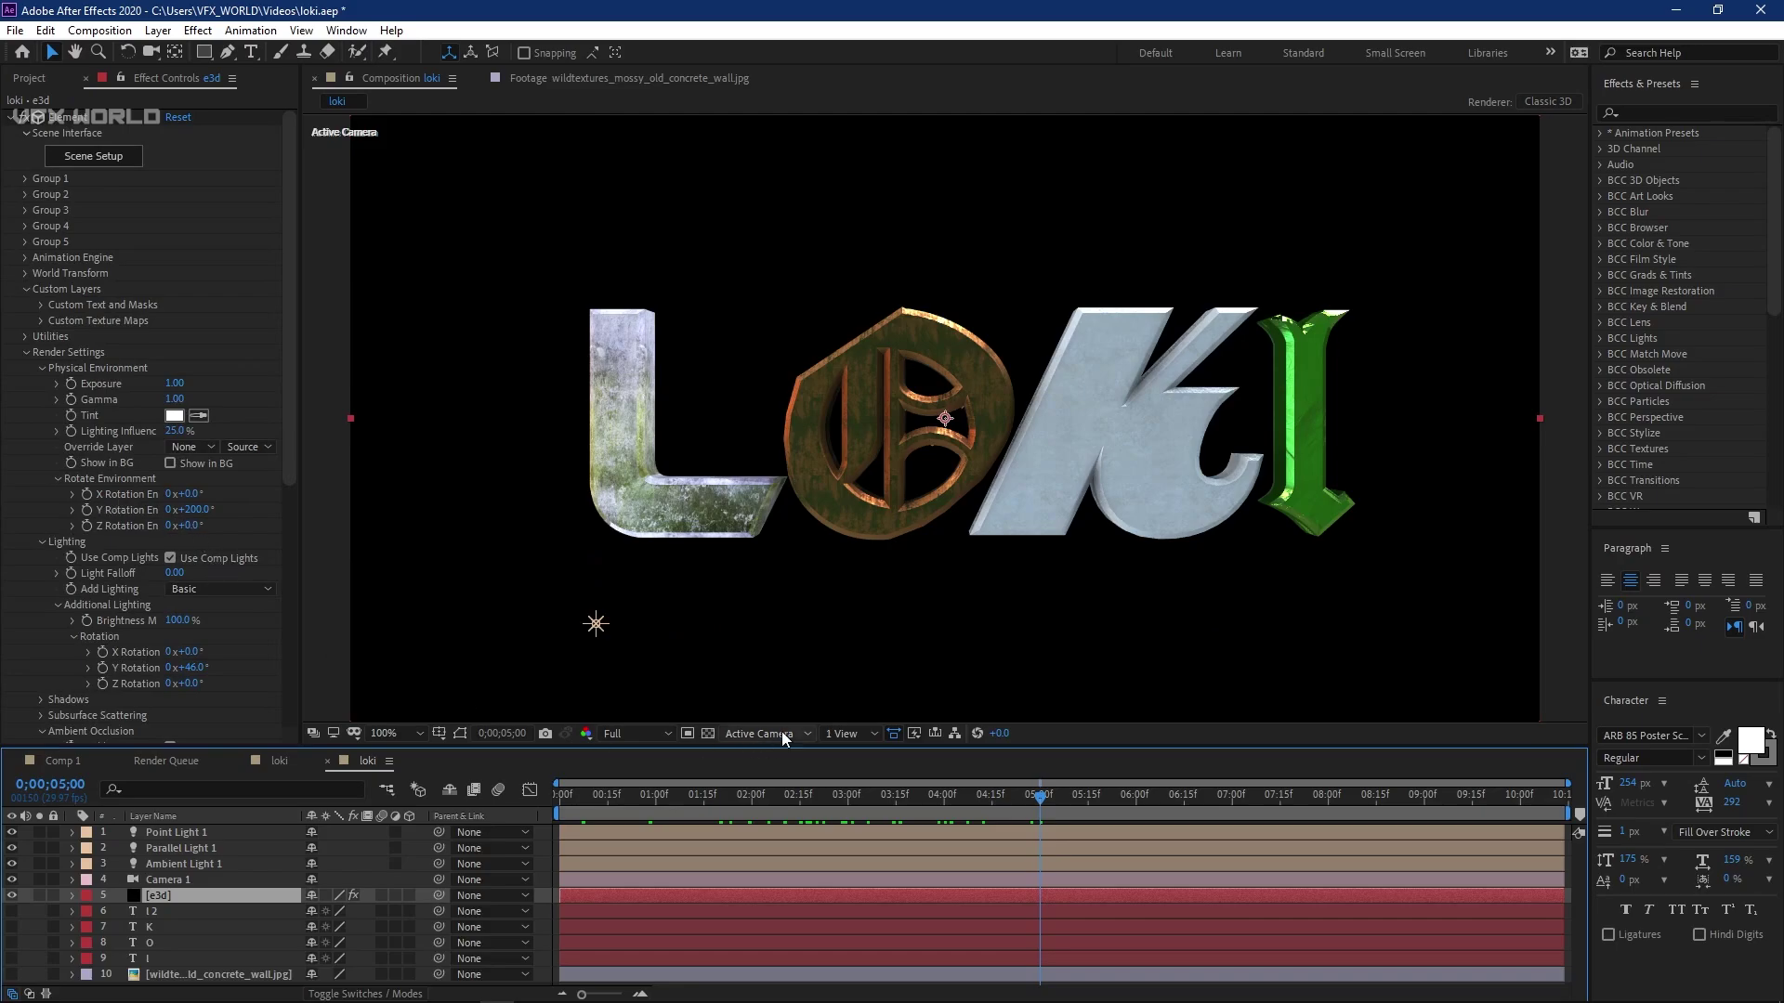
left_click(167, 880)
key("p")
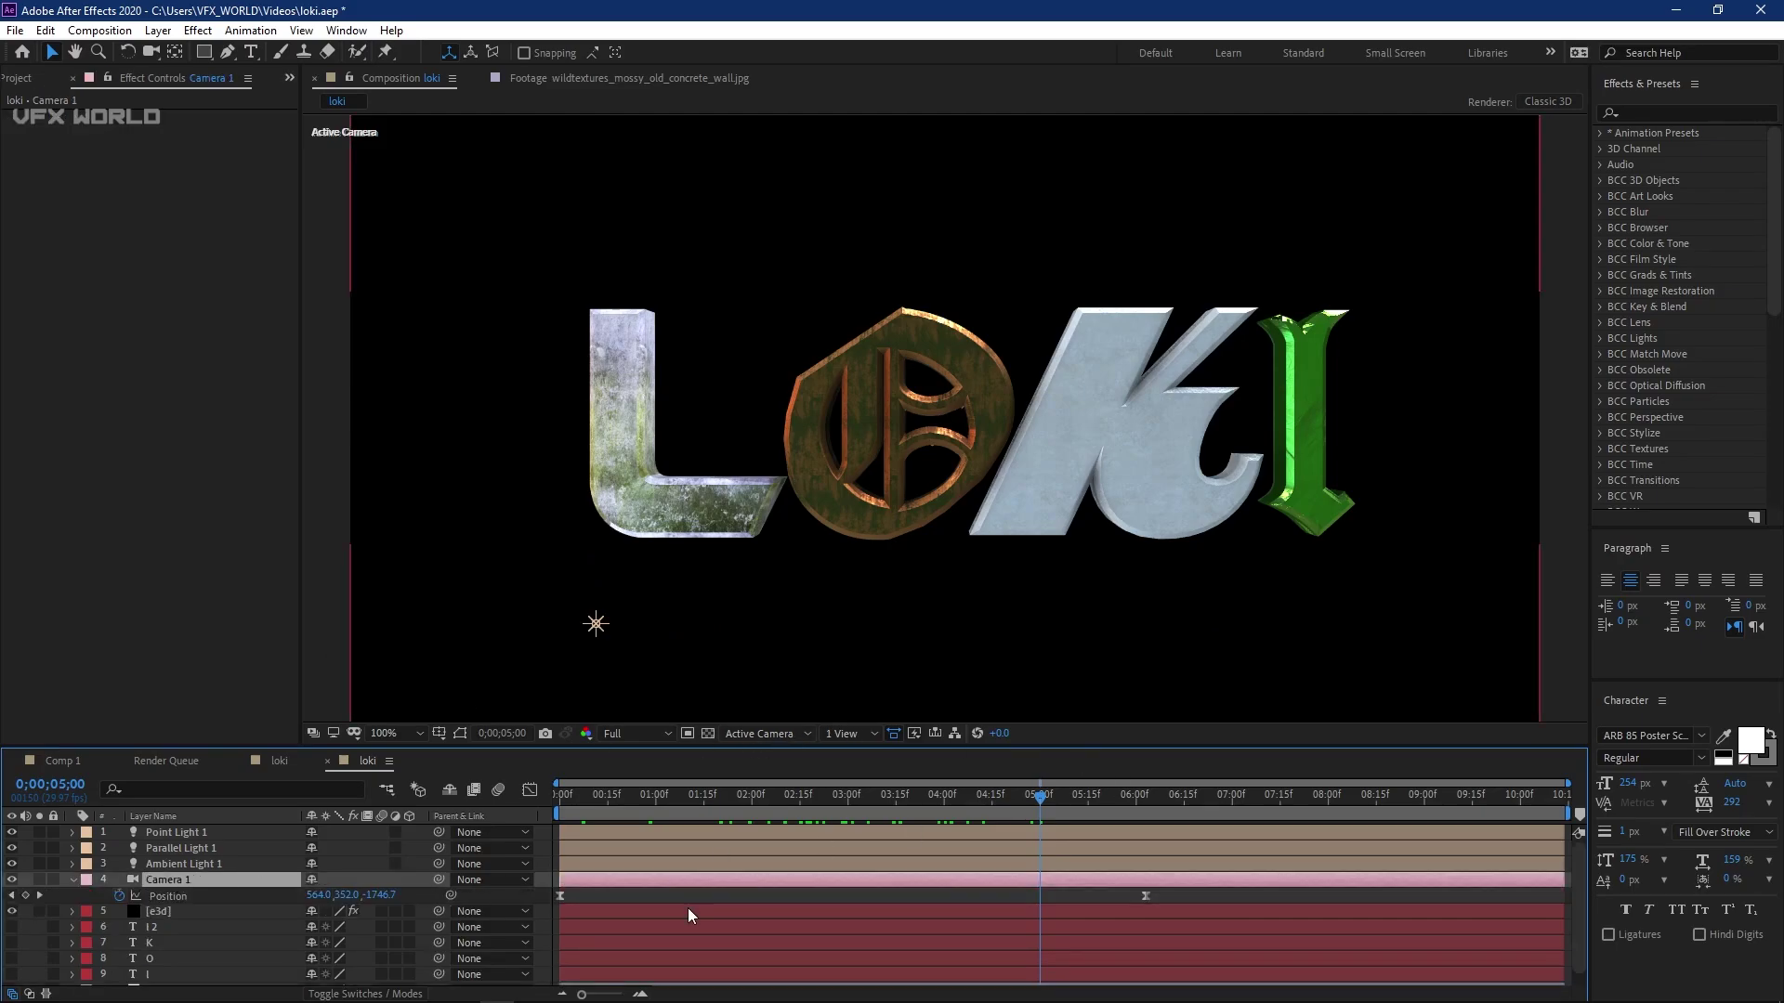
left_click(1152, 811)
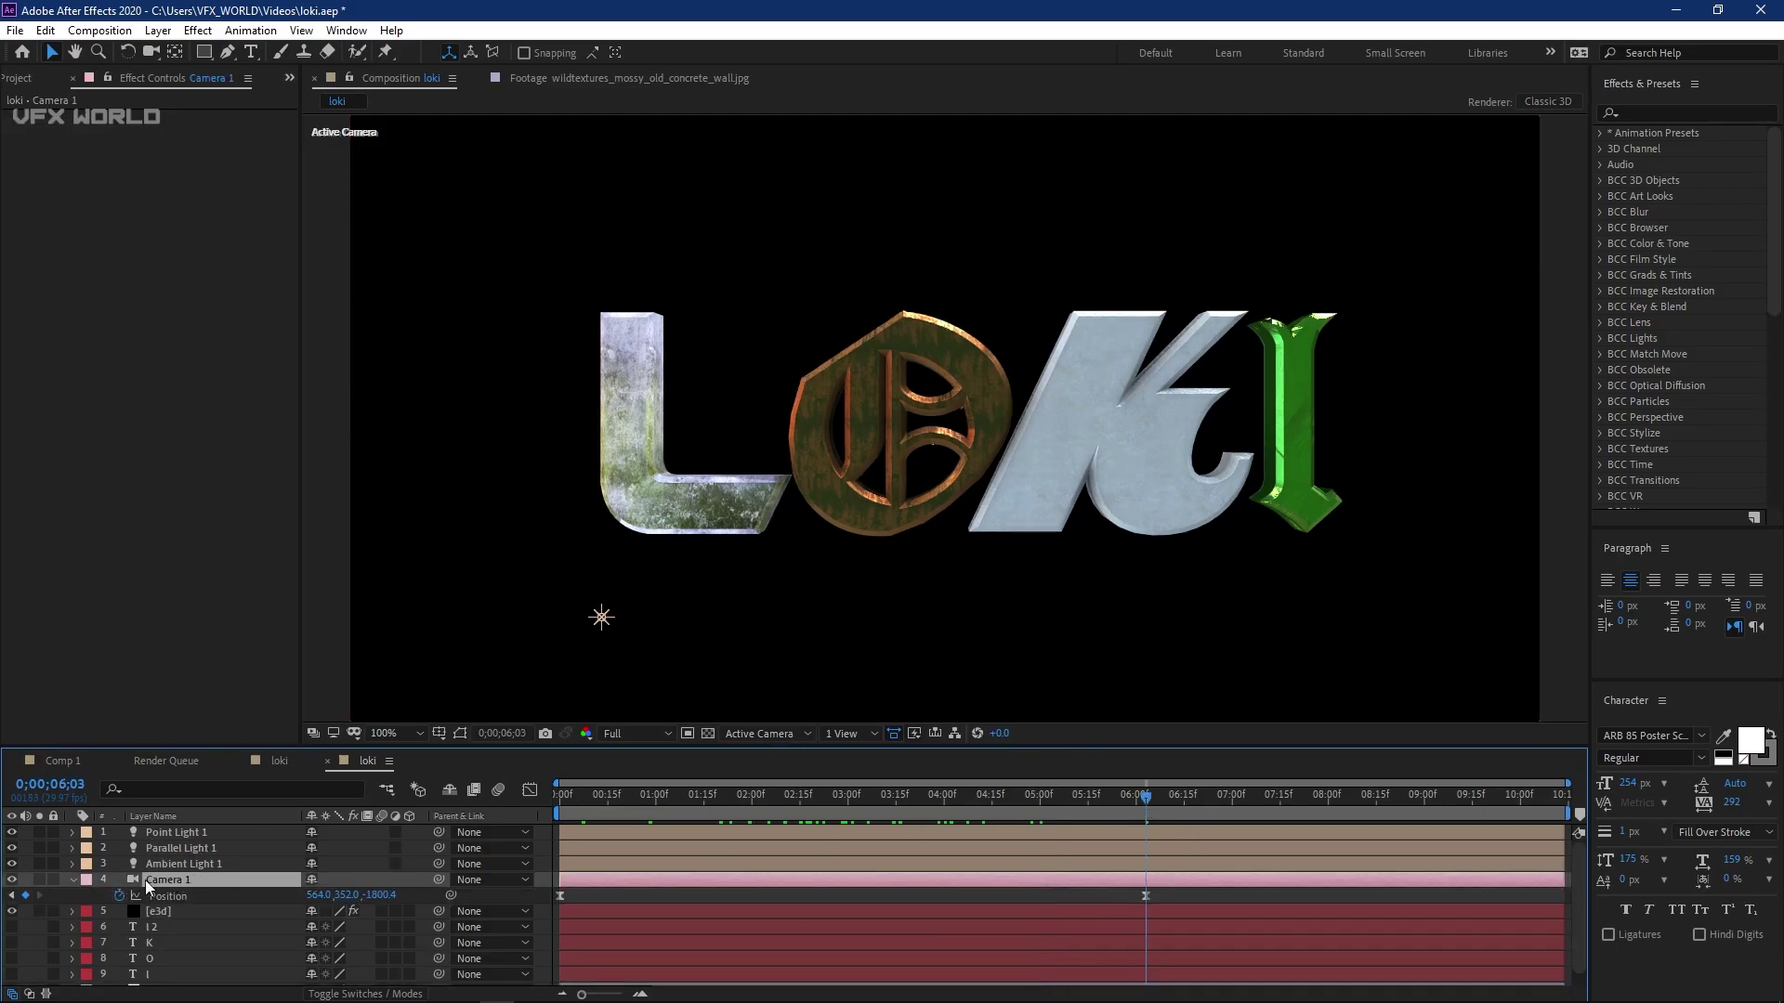
key("ctrl+Down")
left_click(86, 510)
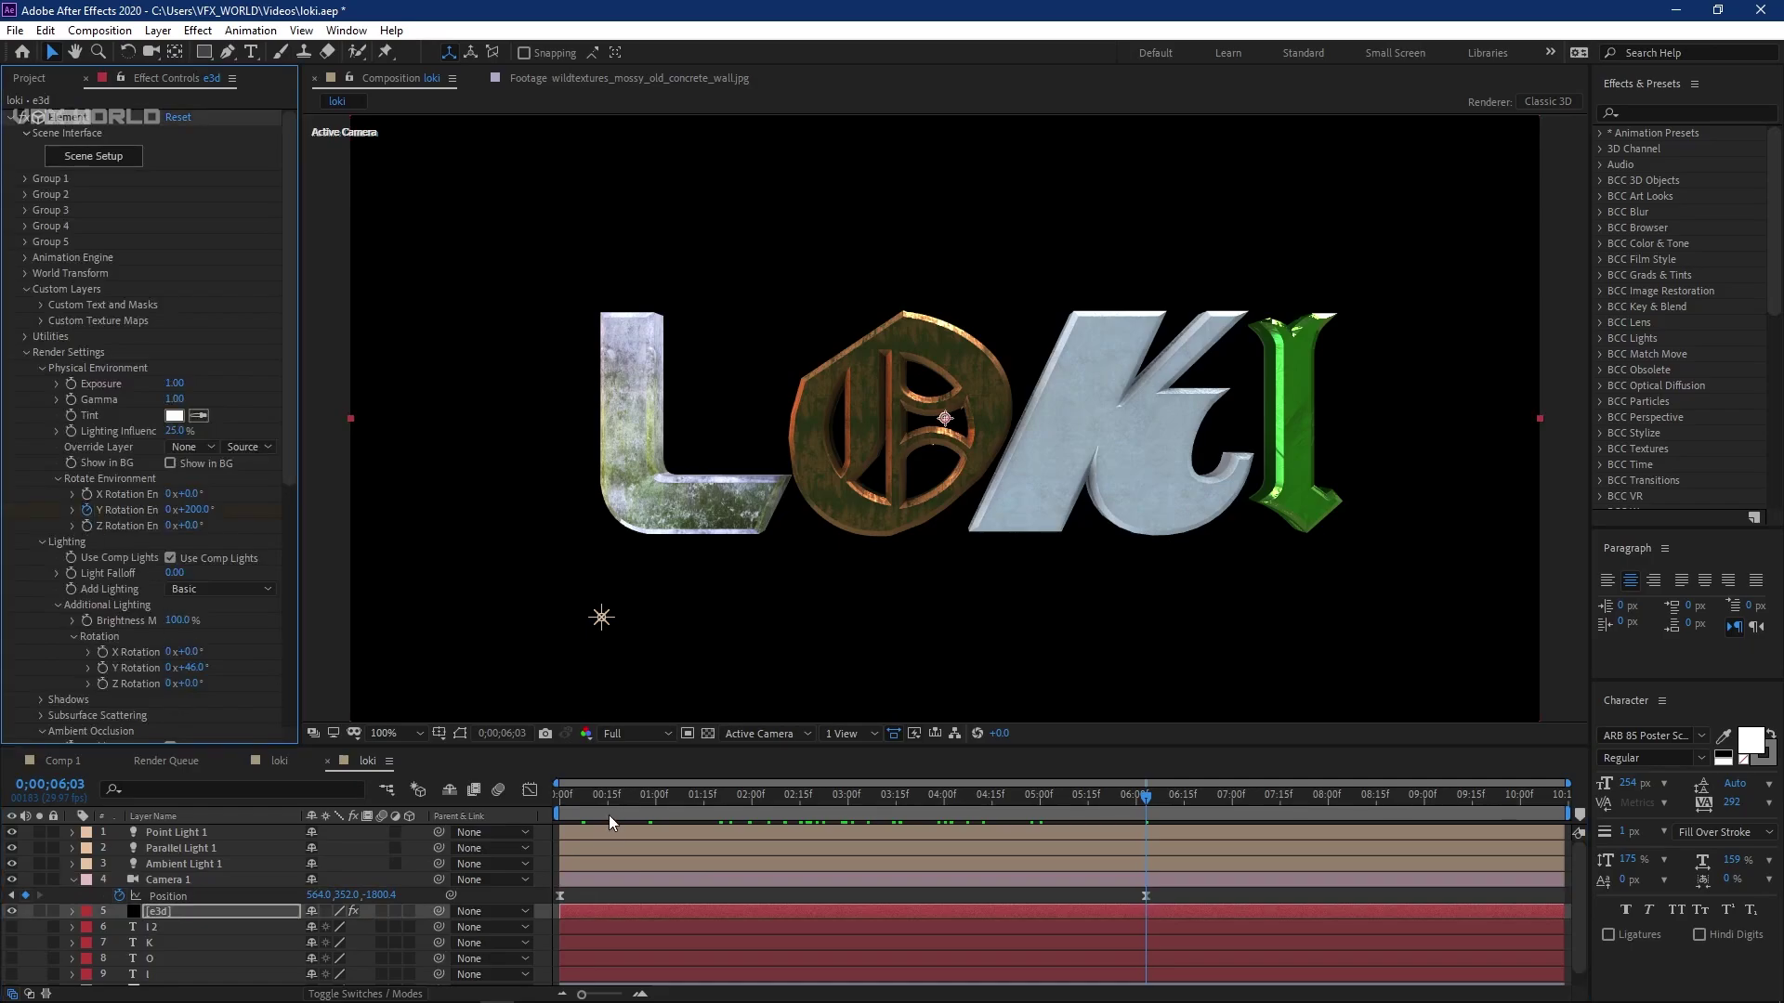
- Set the Y Rotation Environment to 1x+200° at the first frame, preview up to 0;00;06;03 and collapse the camera's properties
key("Home")
left_click(169, 510)
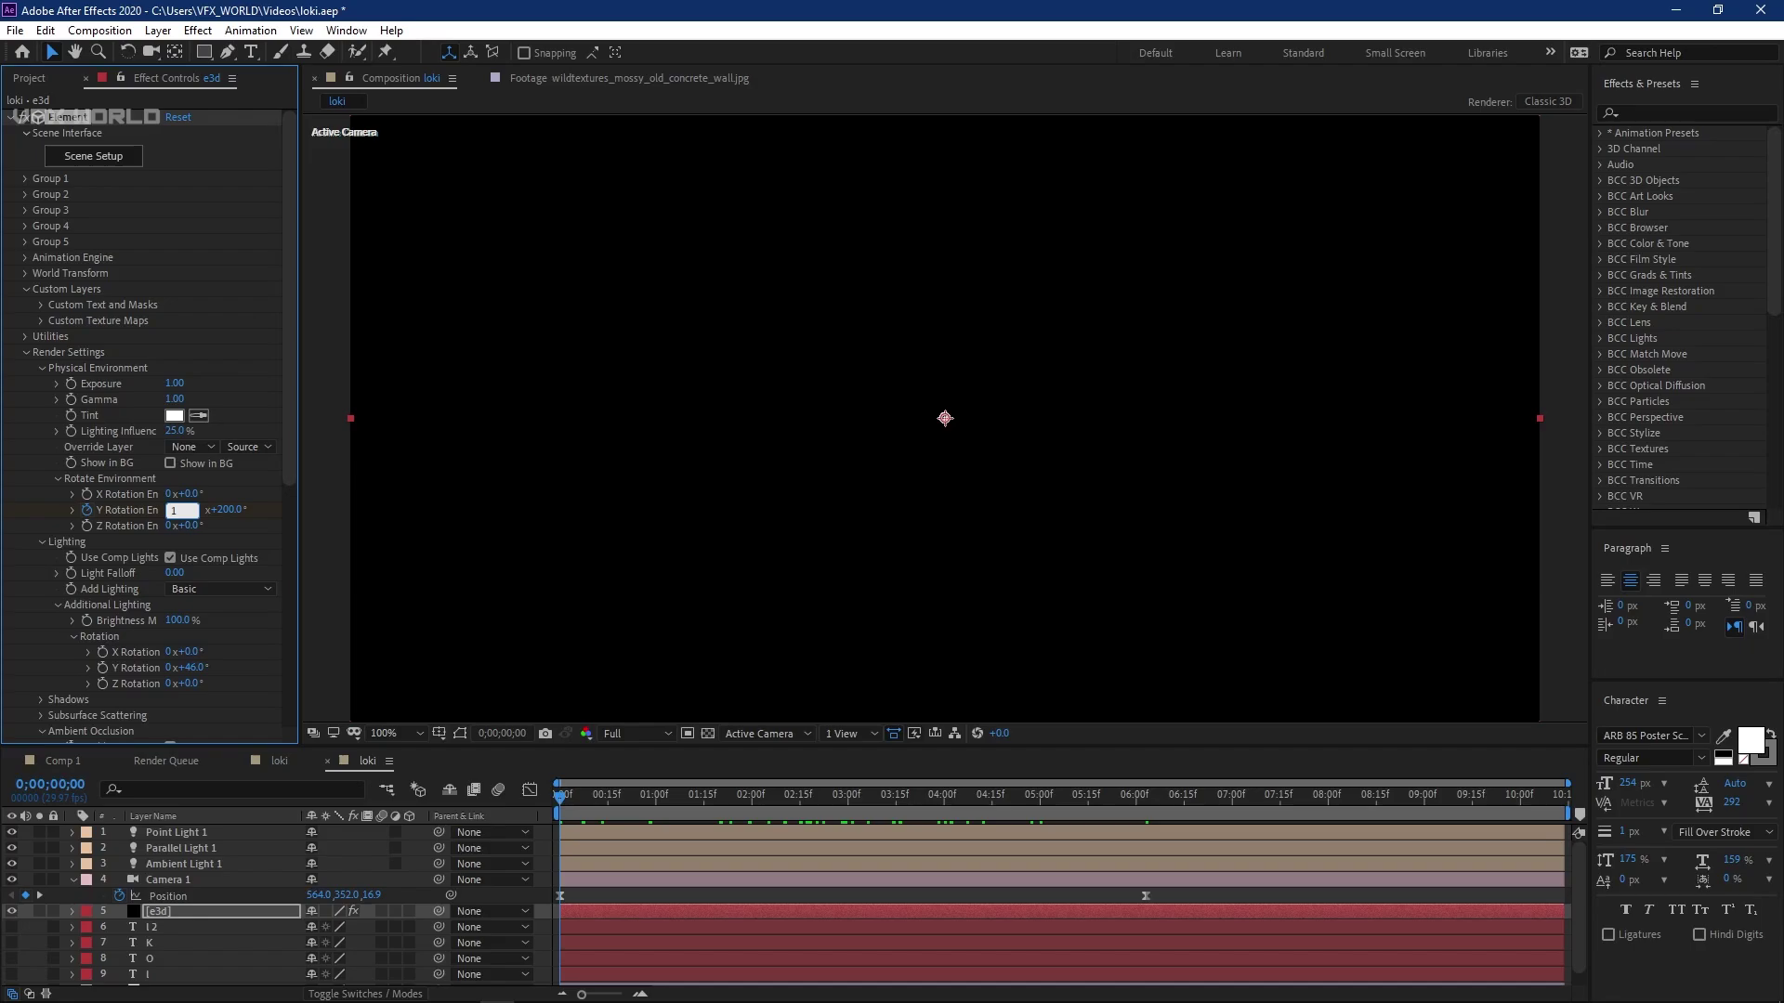
type("1")
key("Return")
left_click_drag(595, 806, 1134, 788)
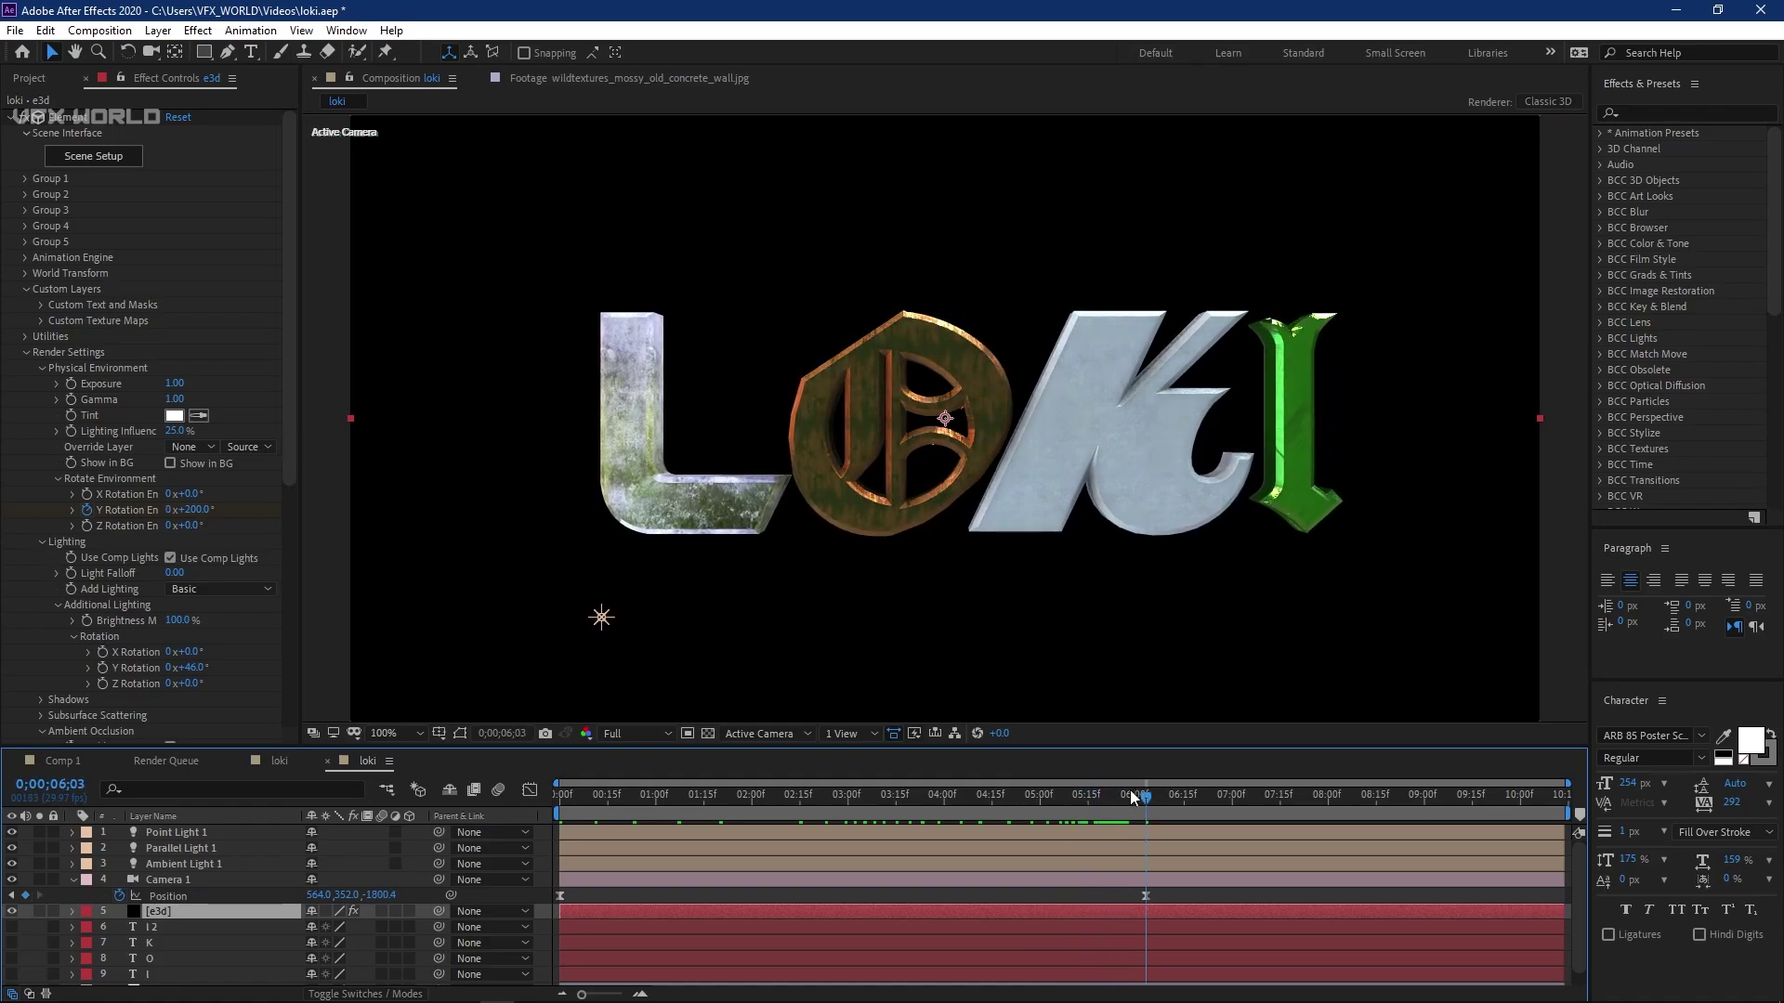
left_click(81, 890)
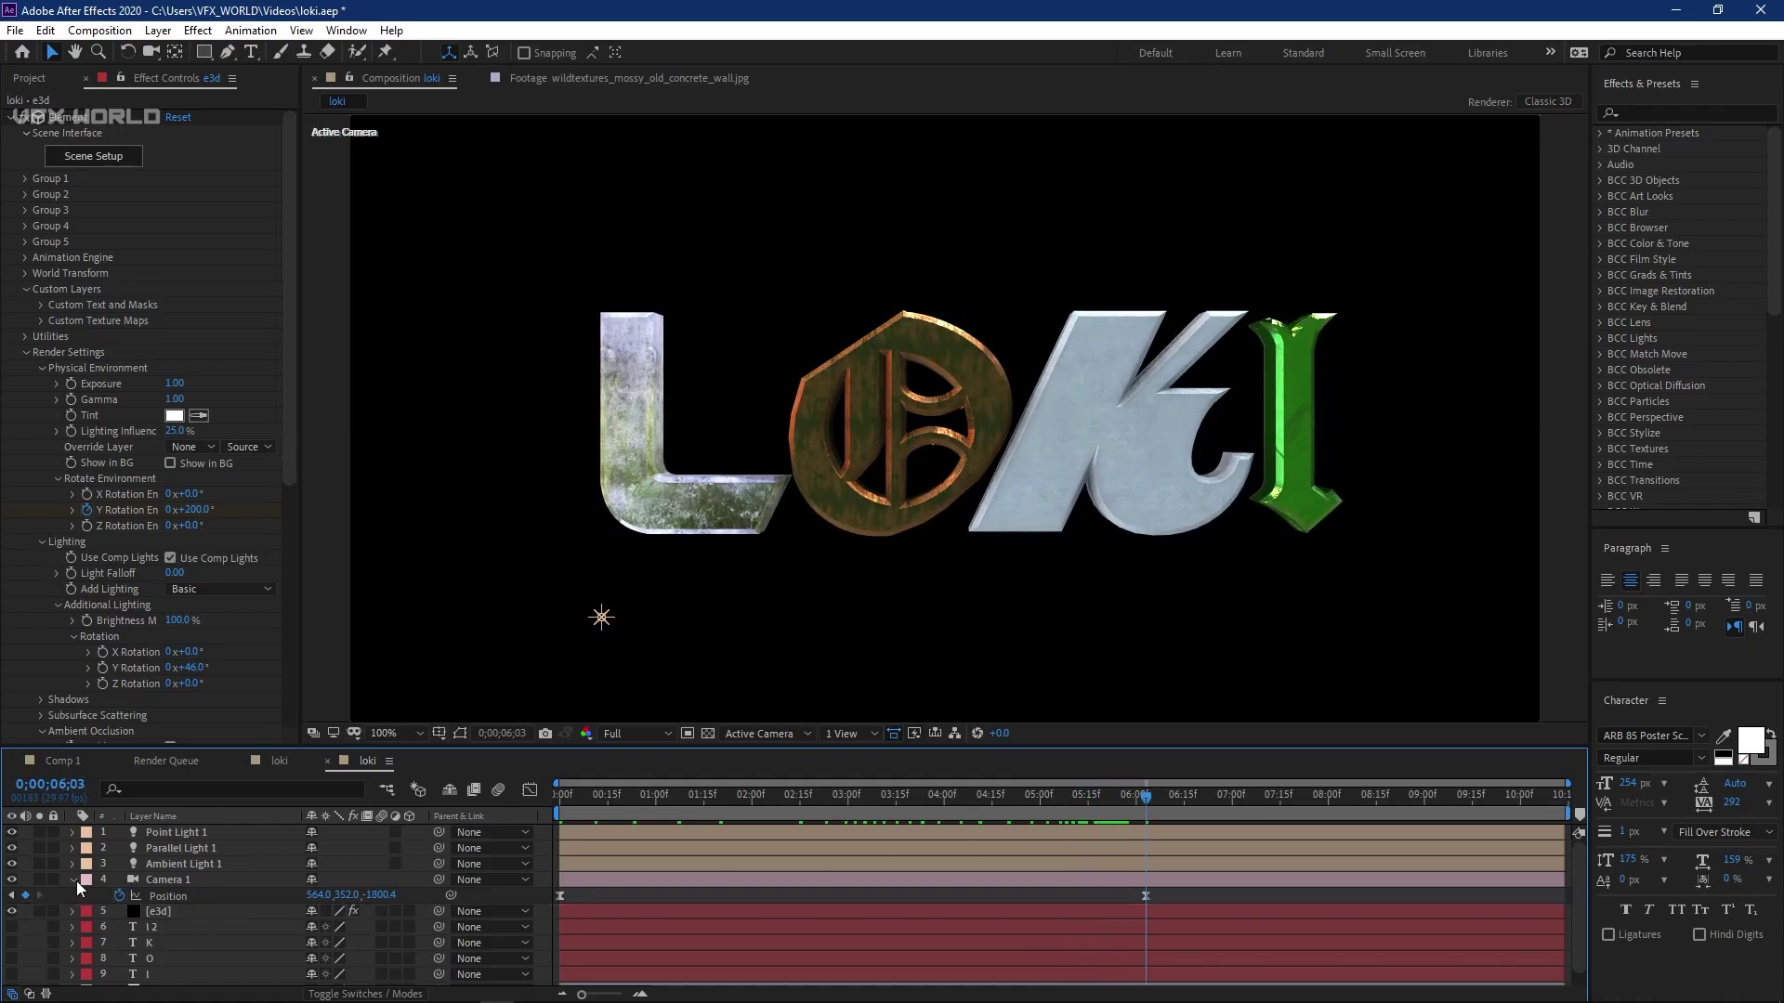
left_click(75, 883)
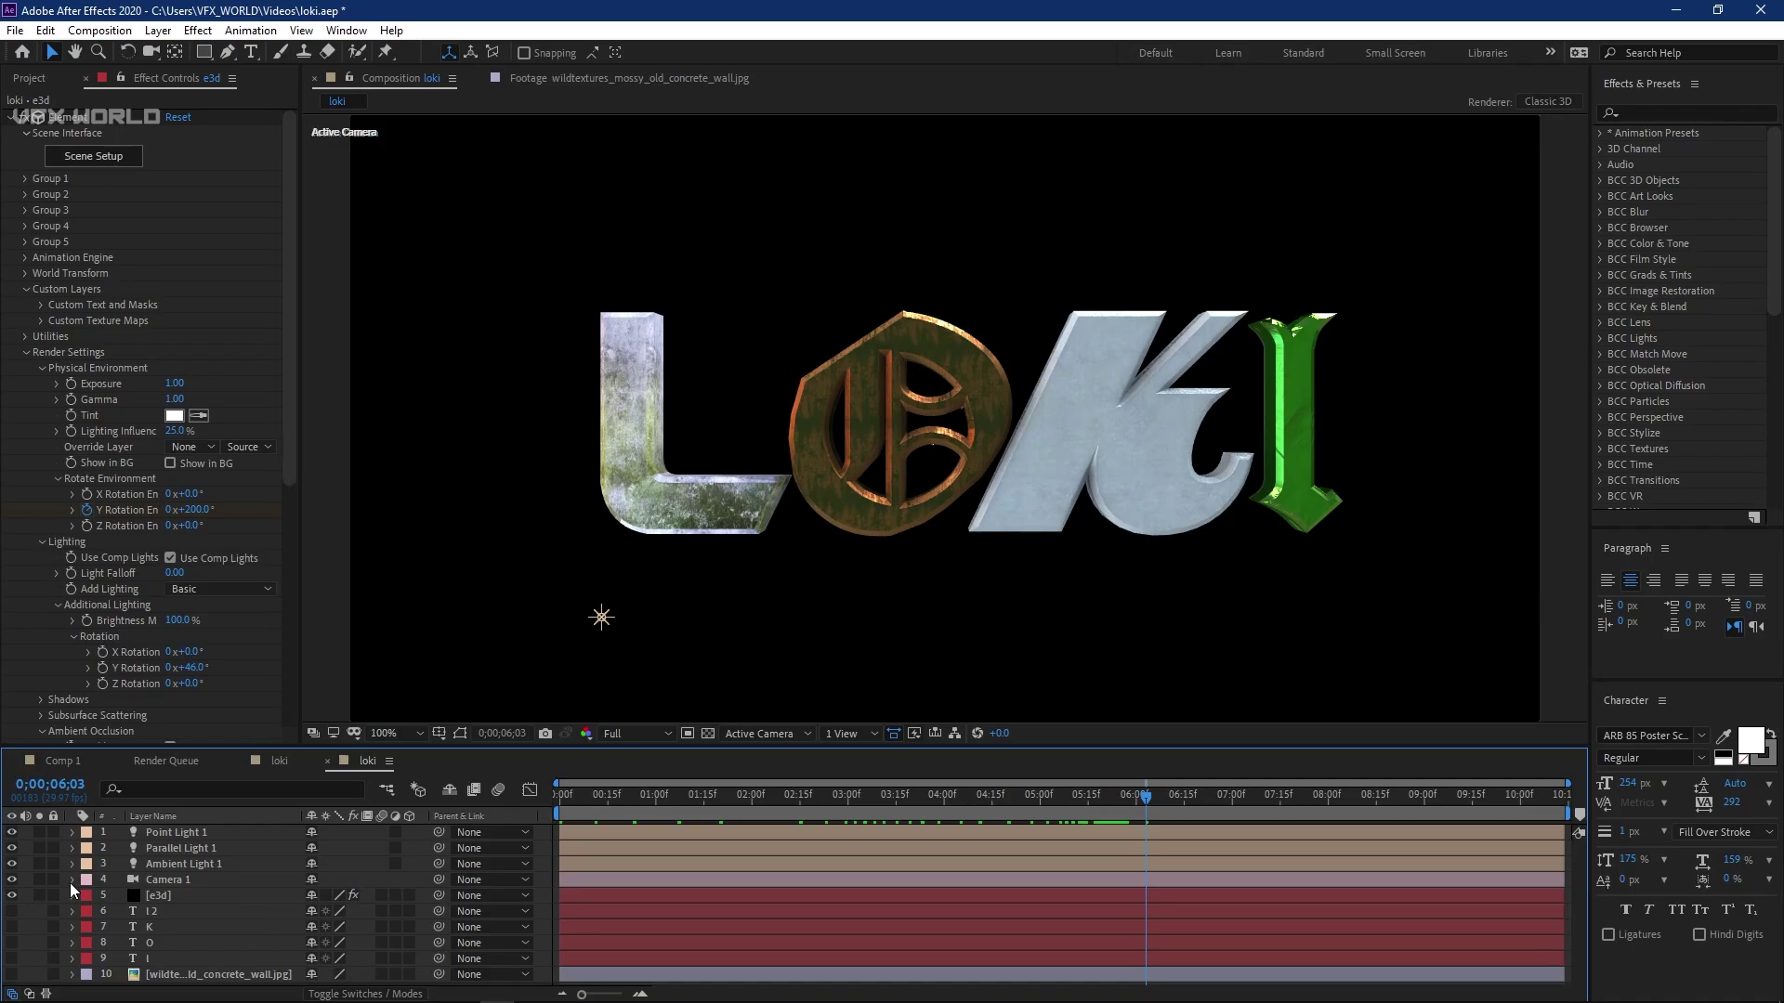
- Examine the Atmosphere_06.mov footage without the transparency grid and return to the loki composition
left_click(46, 75)
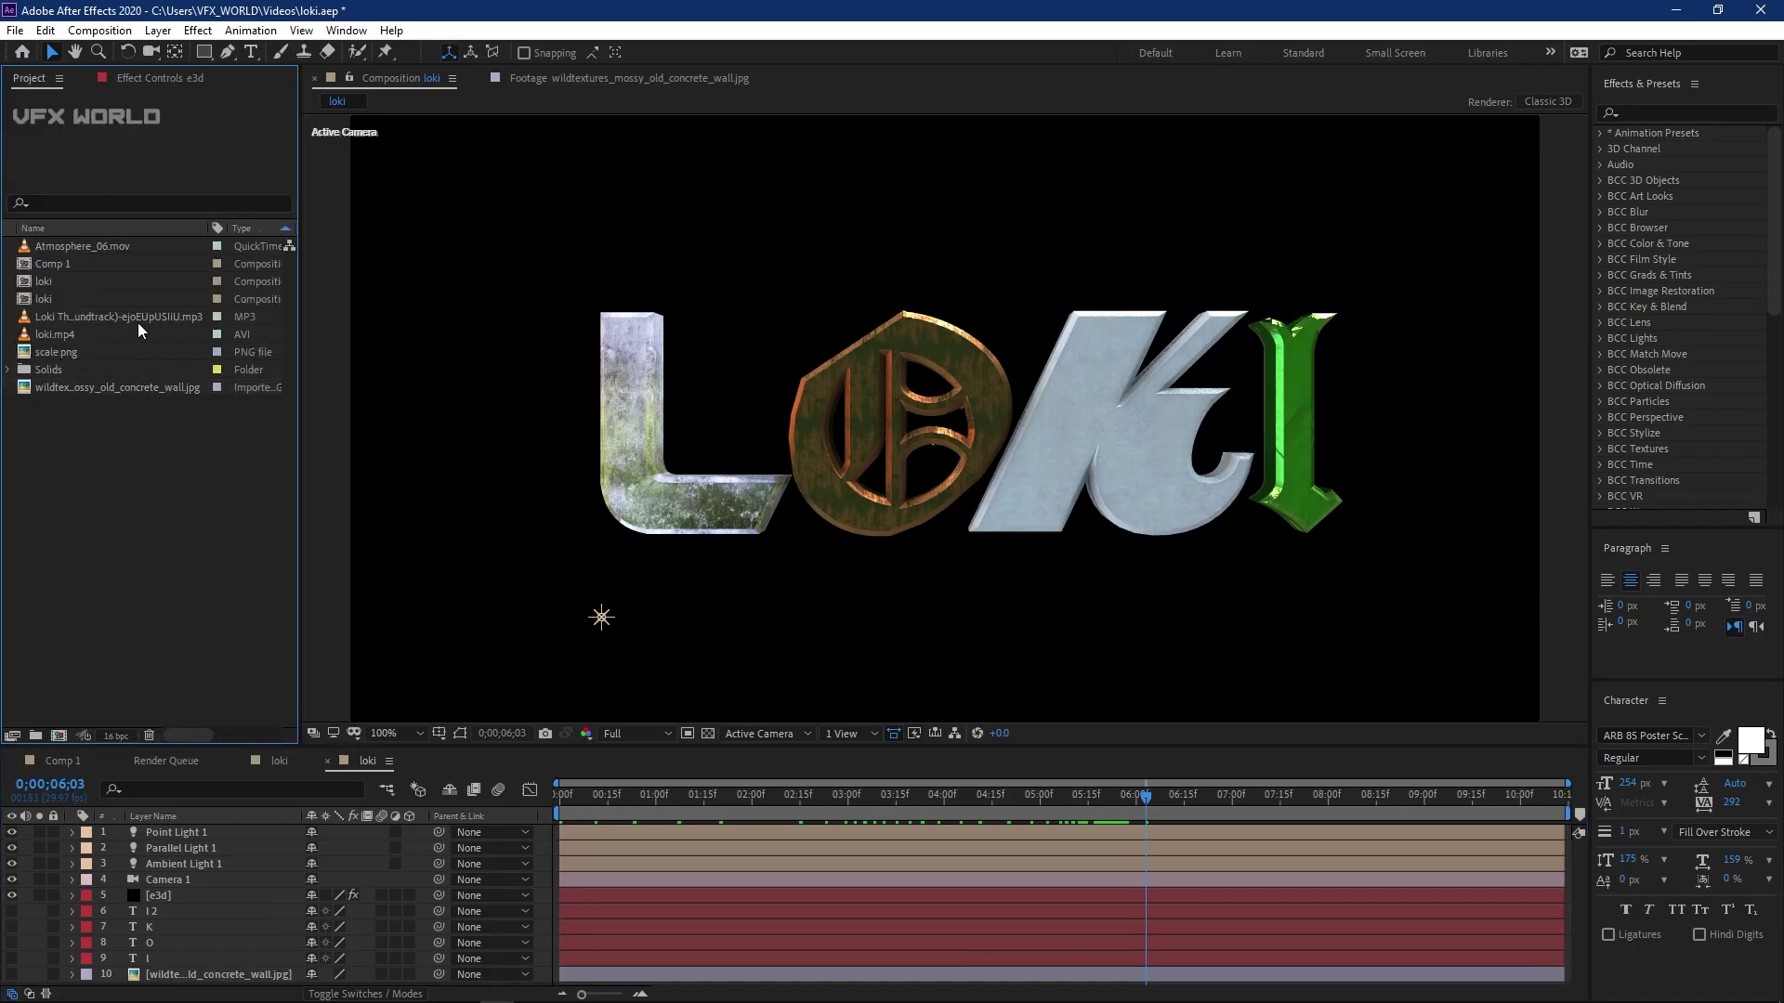
double_click(128, 249)
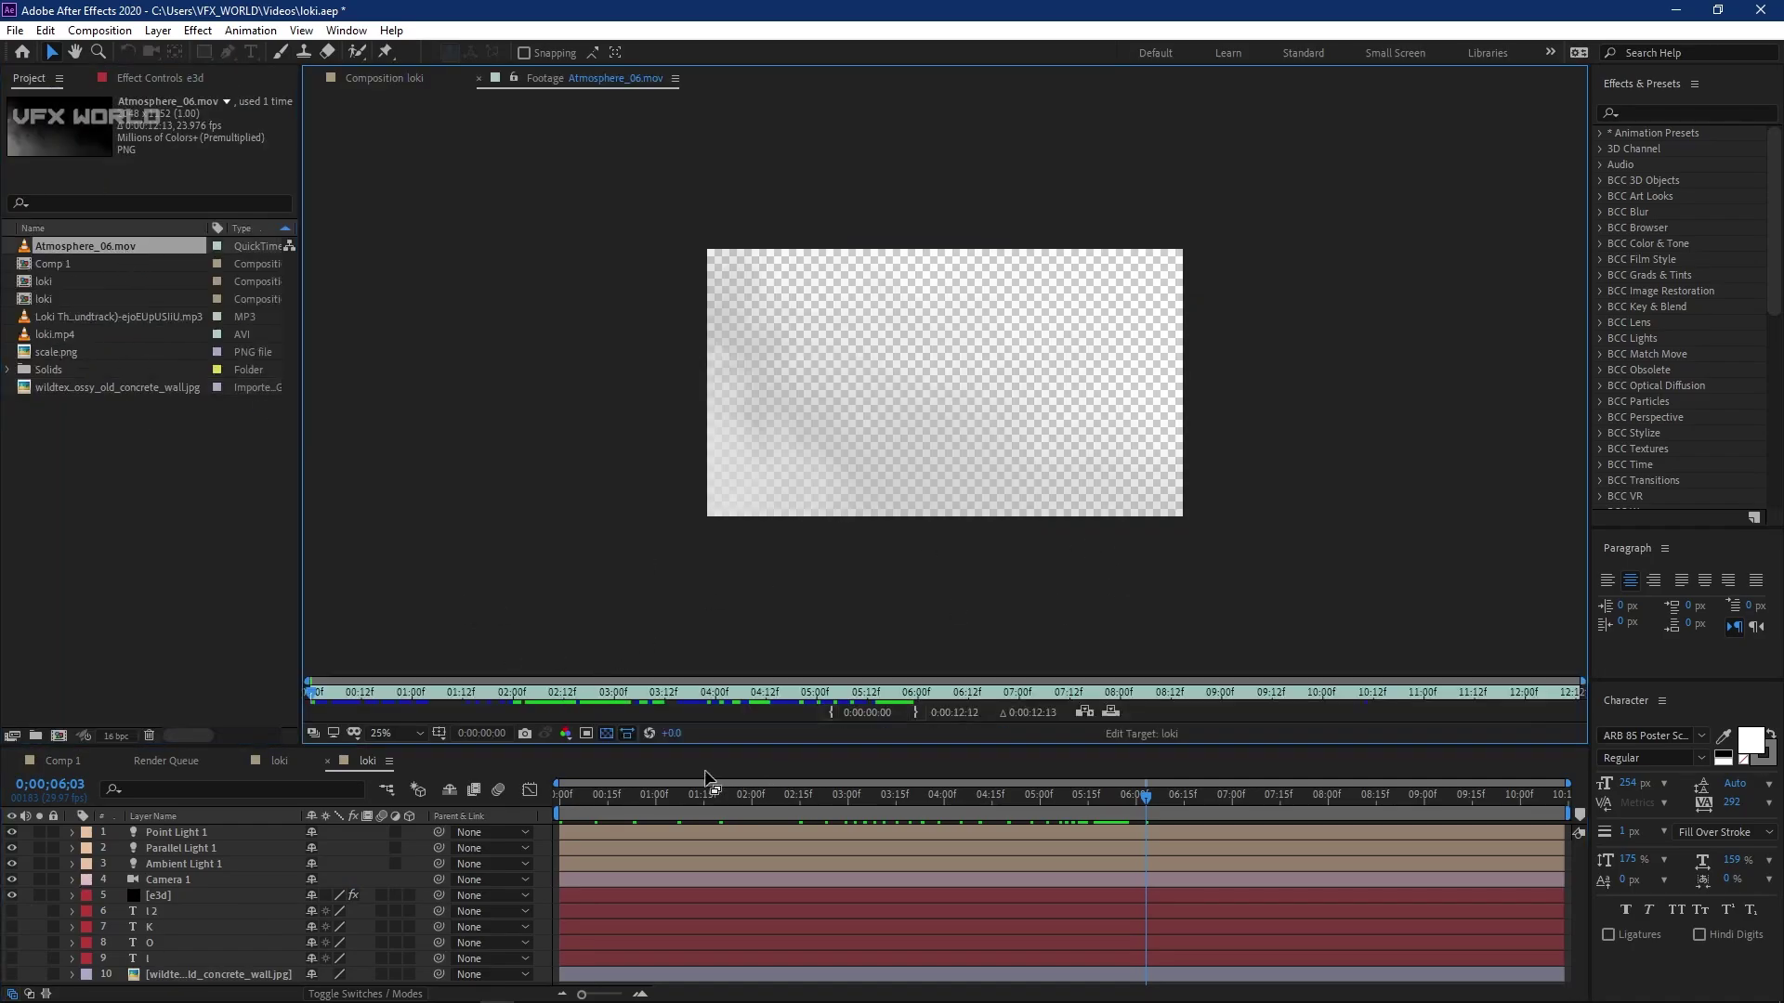
left_click(606, 733)
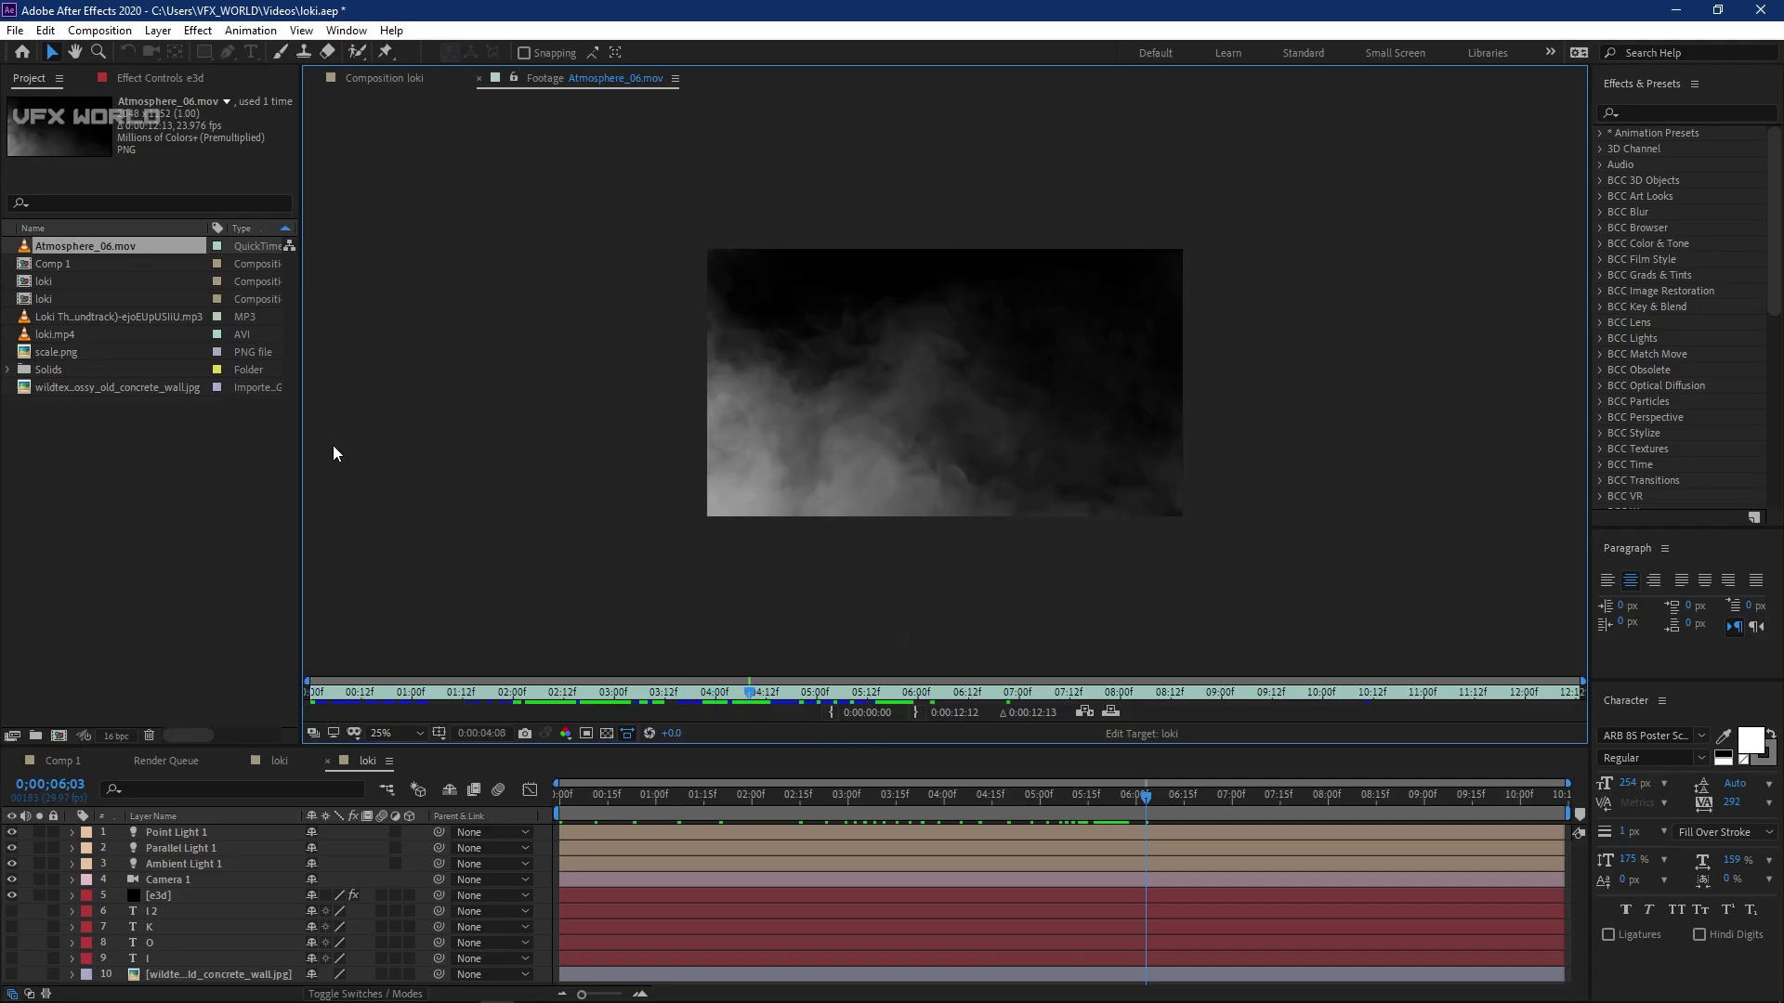
left_click(381, 77)
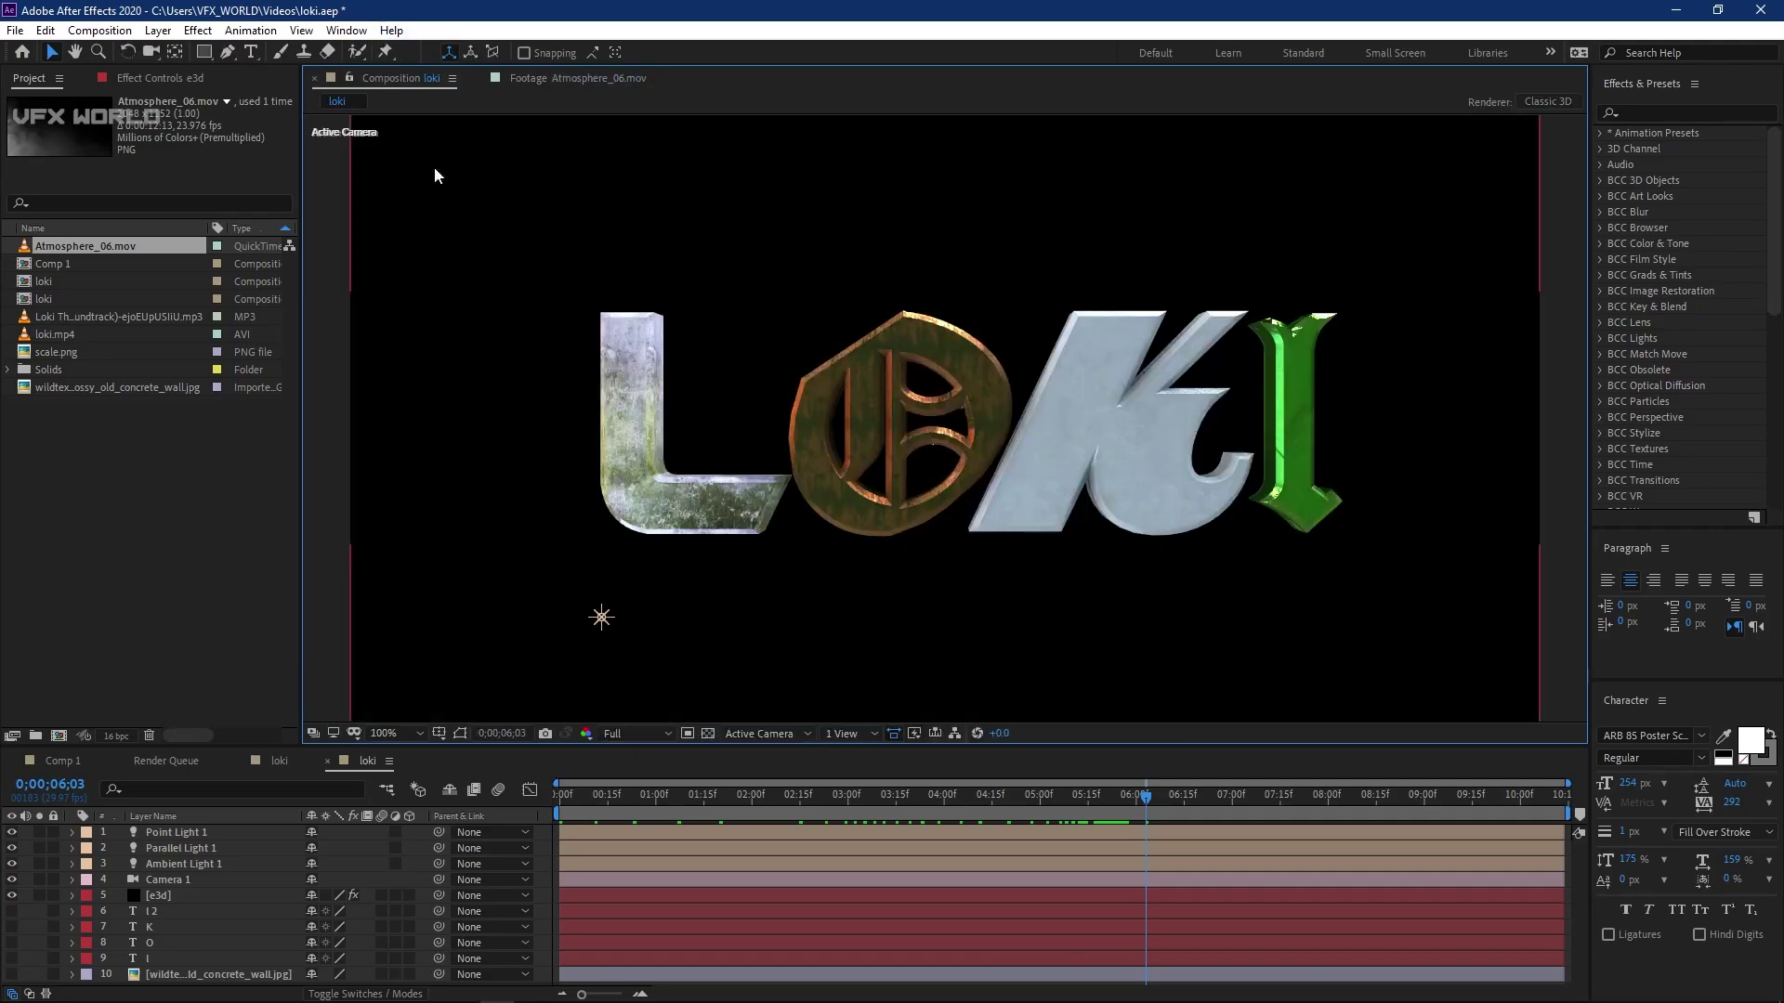
- Show two views side by side and add Atmosphere_06.mov as the topmost layer of the loki composition
left_click(864, 733)
left_click(868, 774)
left_click_drag(121, 246, 192, 841)
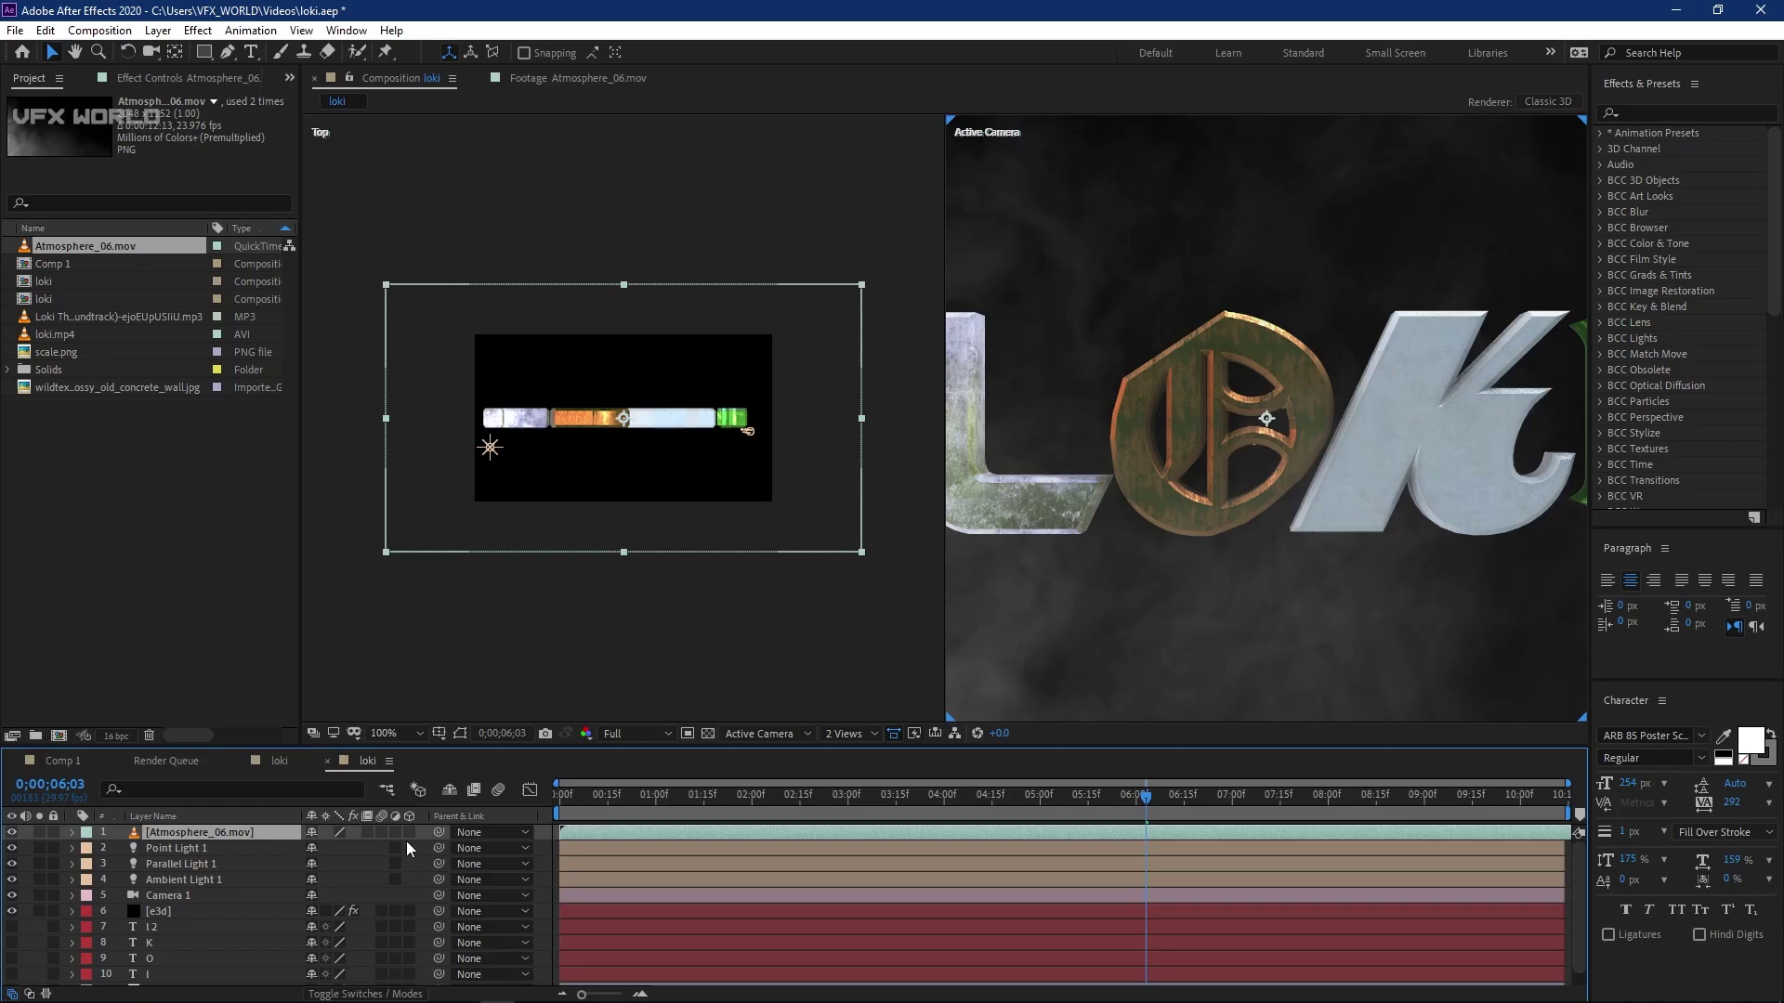
- Make the atmosphere layer 3D and turn off Accepts Lights in its material options
left_click(409, 832)
key("a")
key("a")
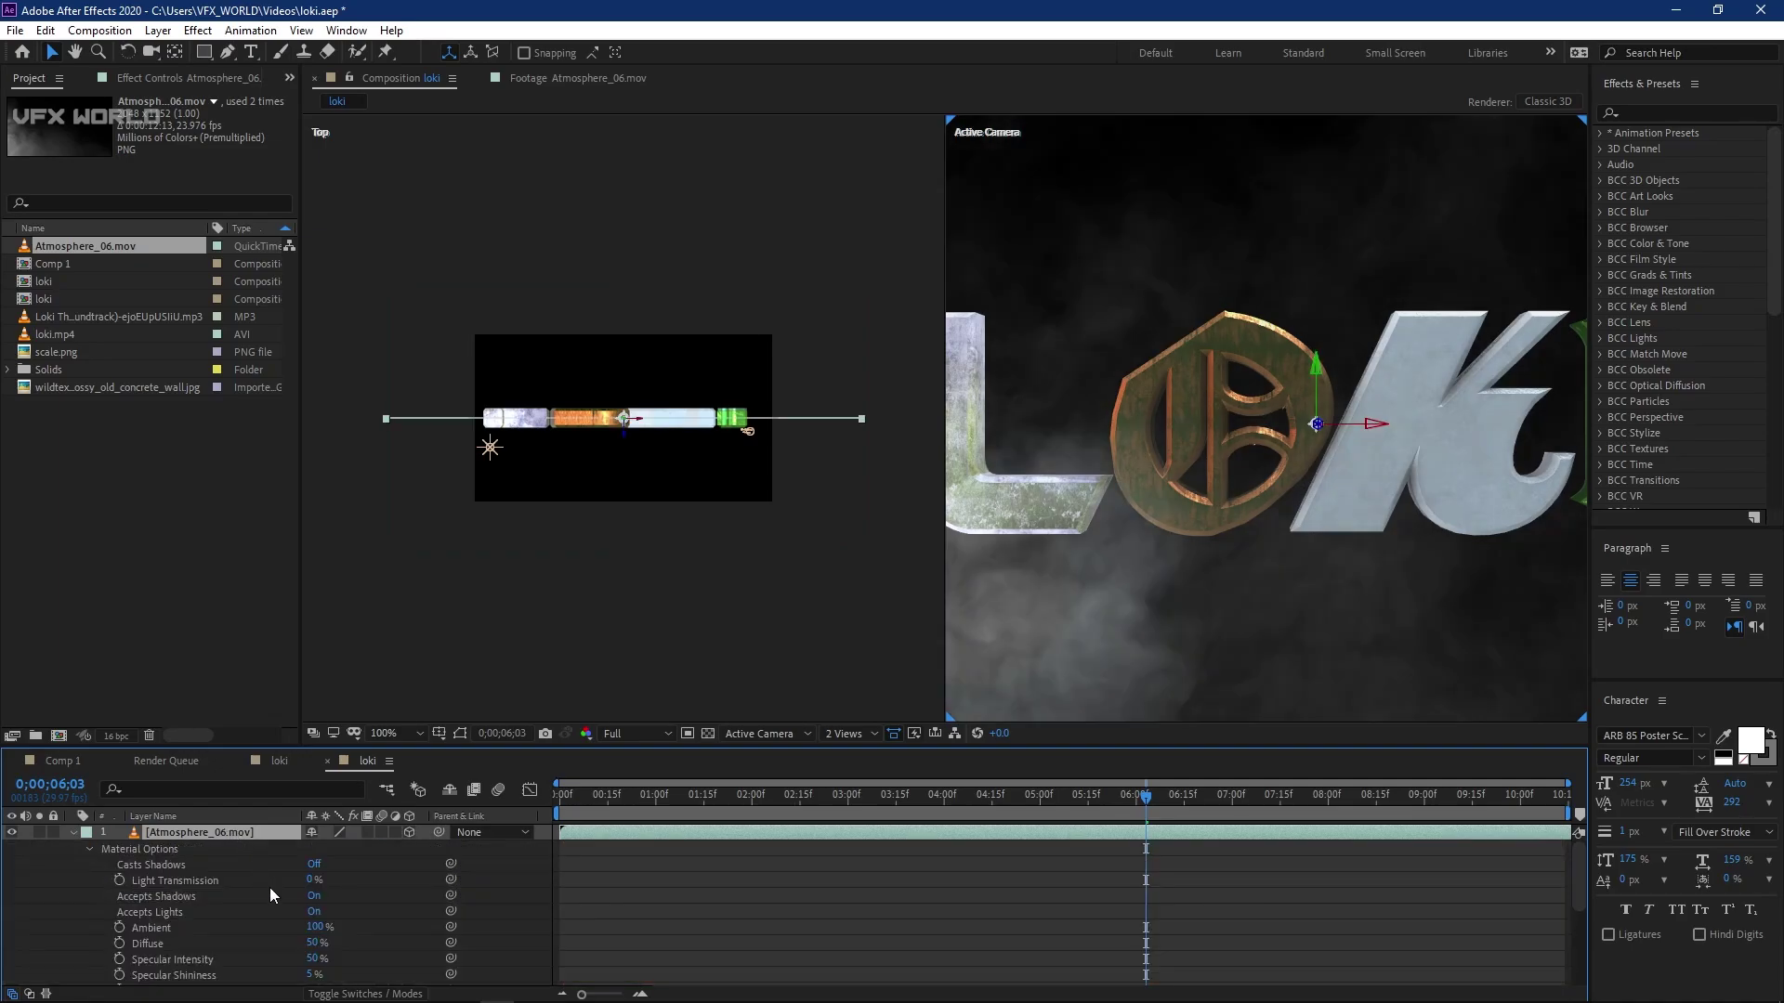
left_click(313, 912)
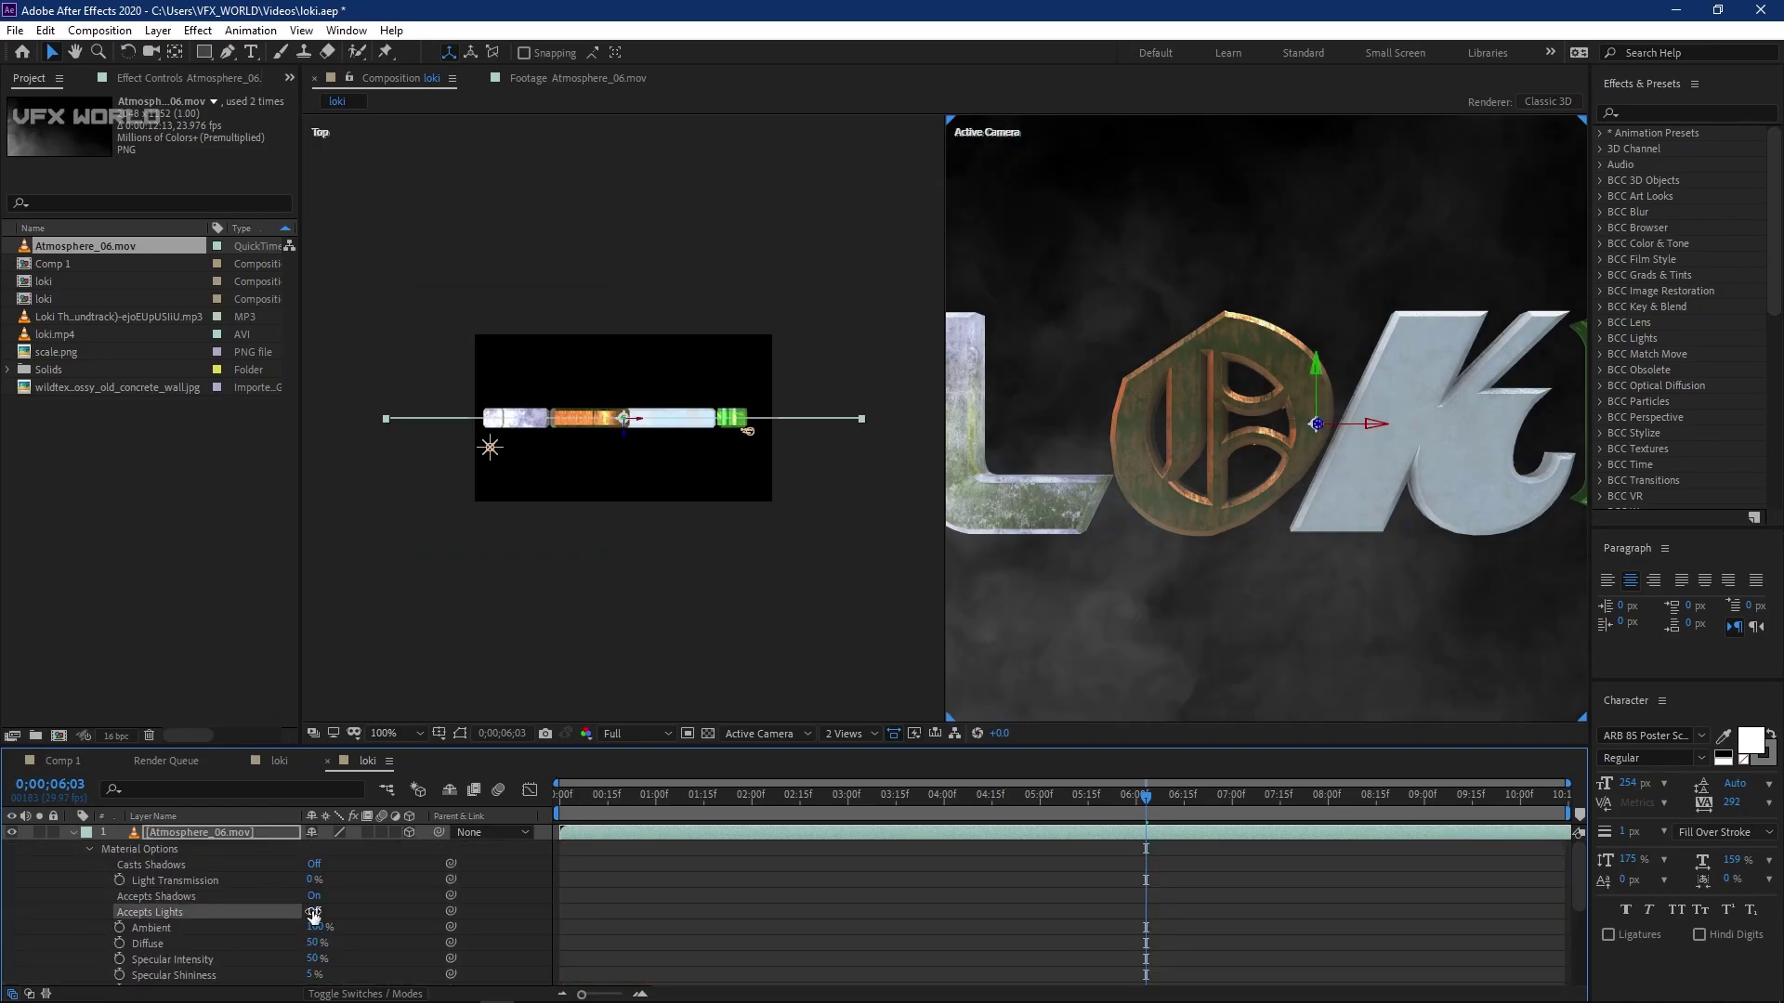
left_click(74, 832)
- Move the atmosphere layer far behind the letters in the Top view and scale it to 177%
left_click_drag(626, 436, 713, 137)
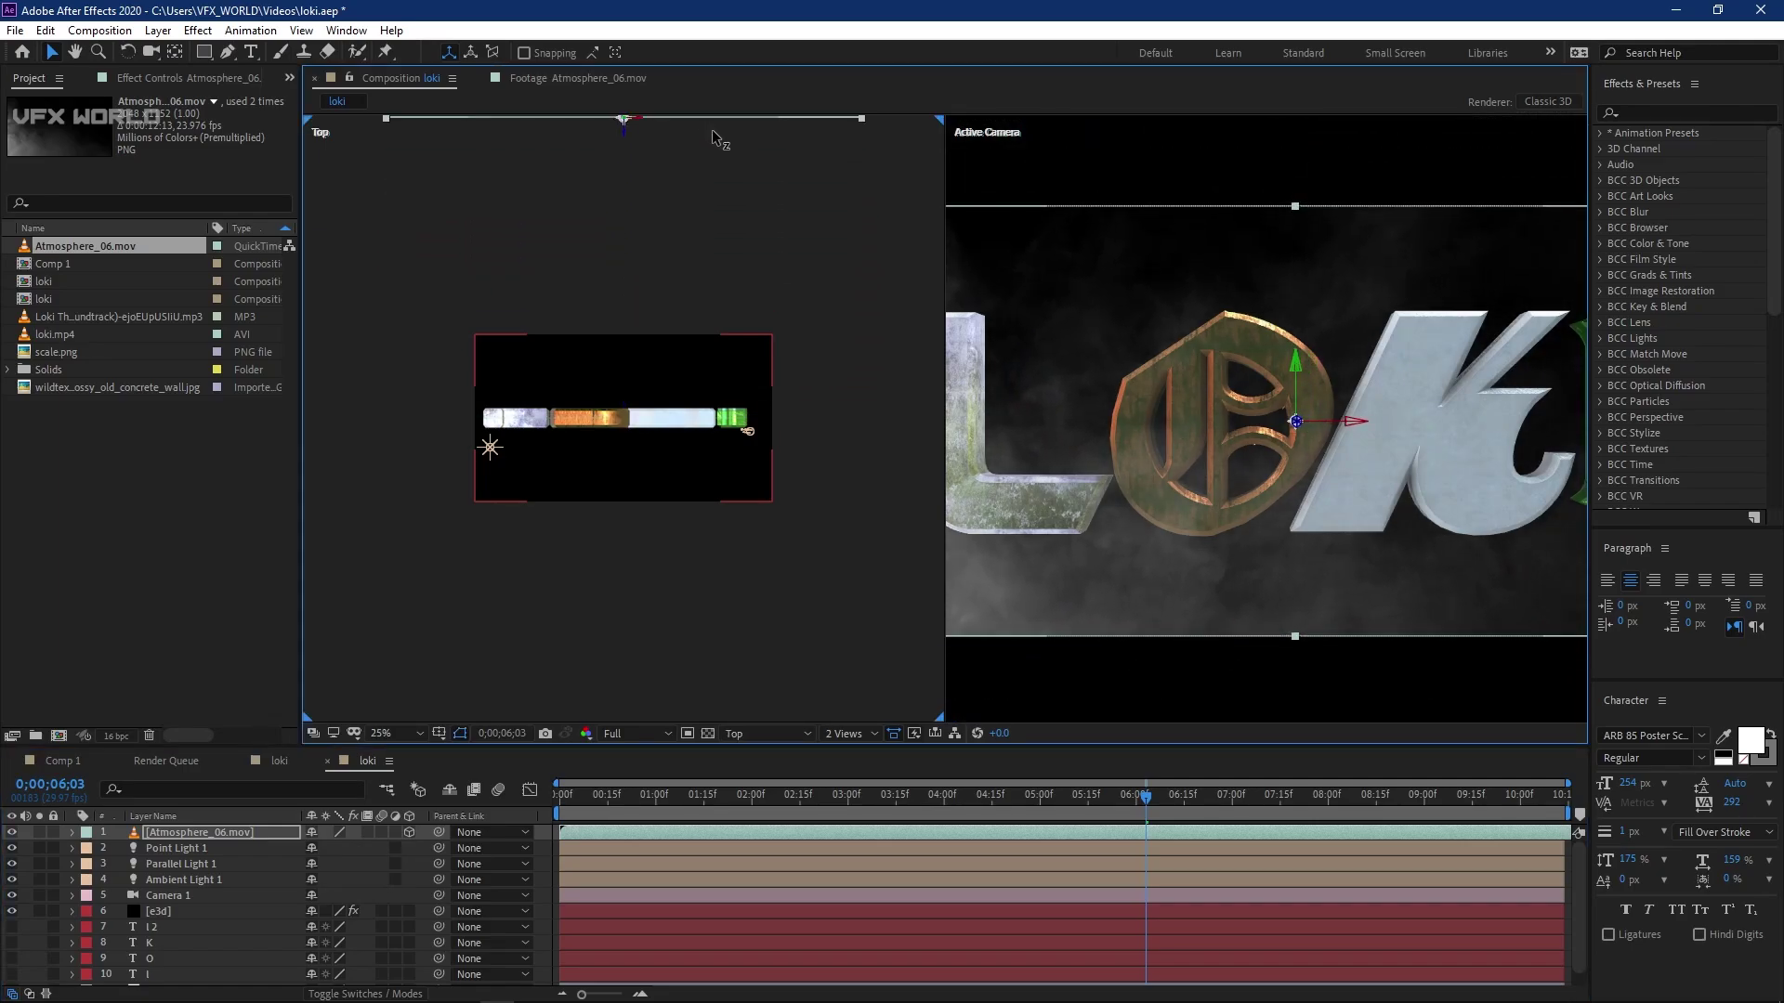
key("s")
left_click_drag(333, 848, 369, 847)
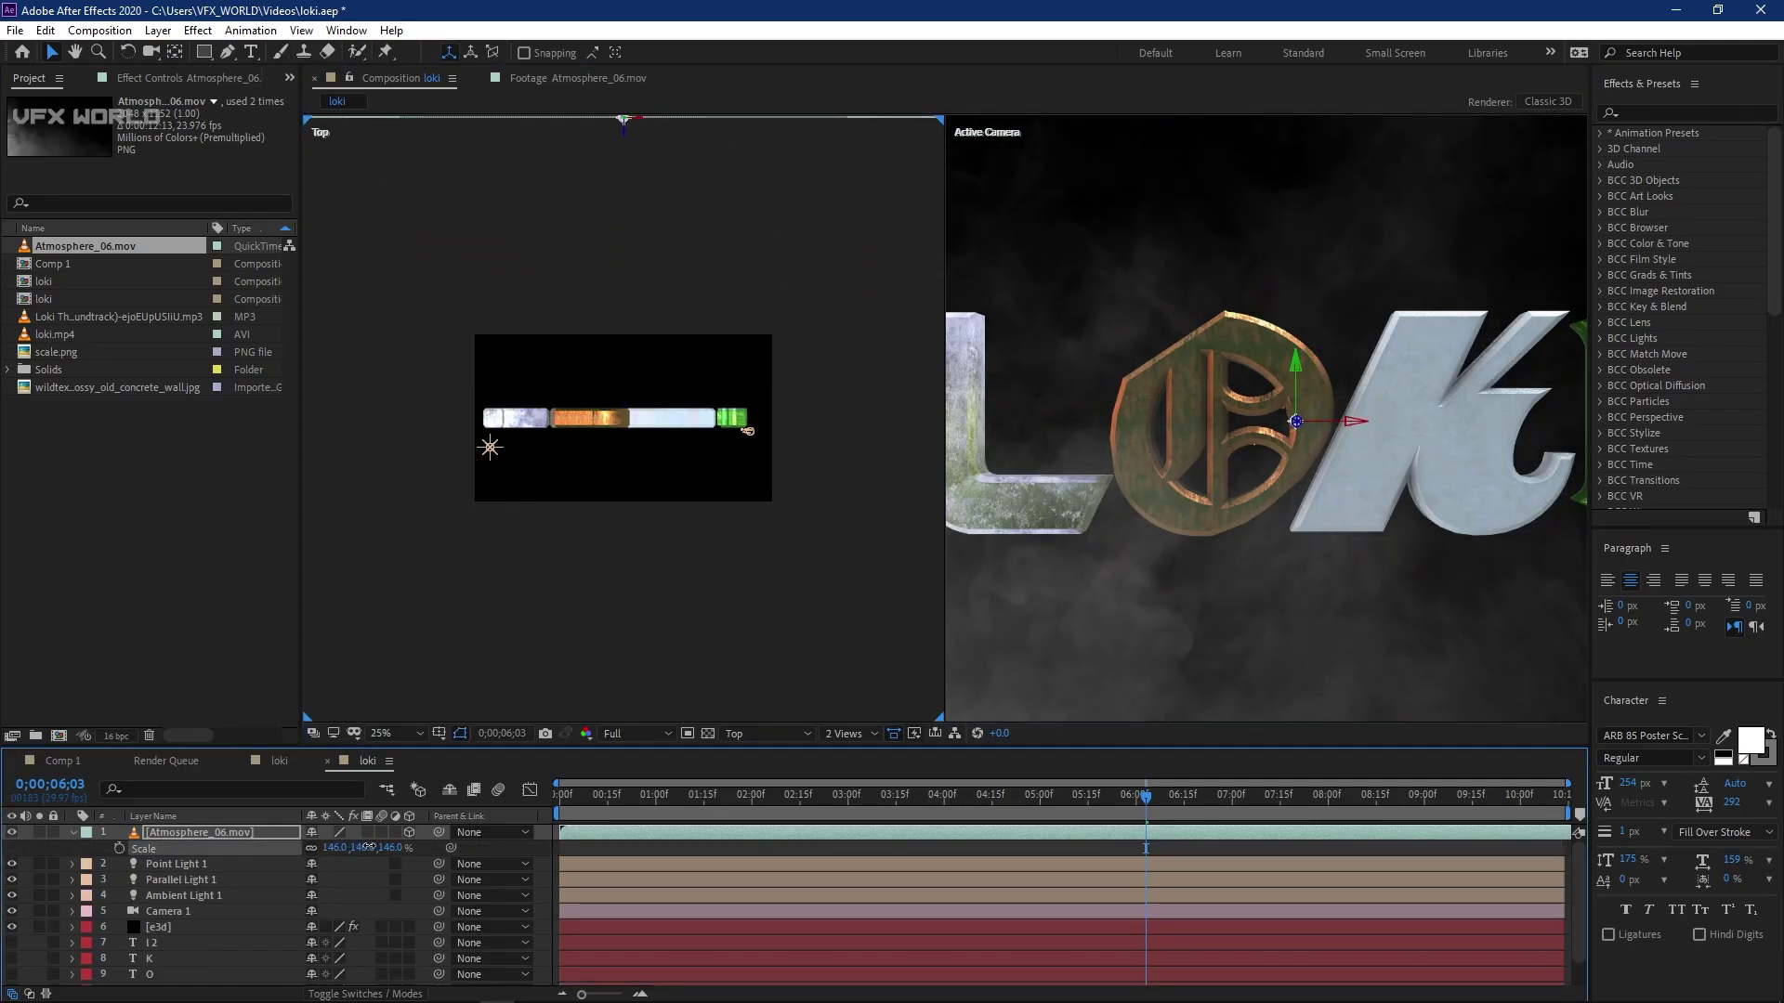
key("comma")
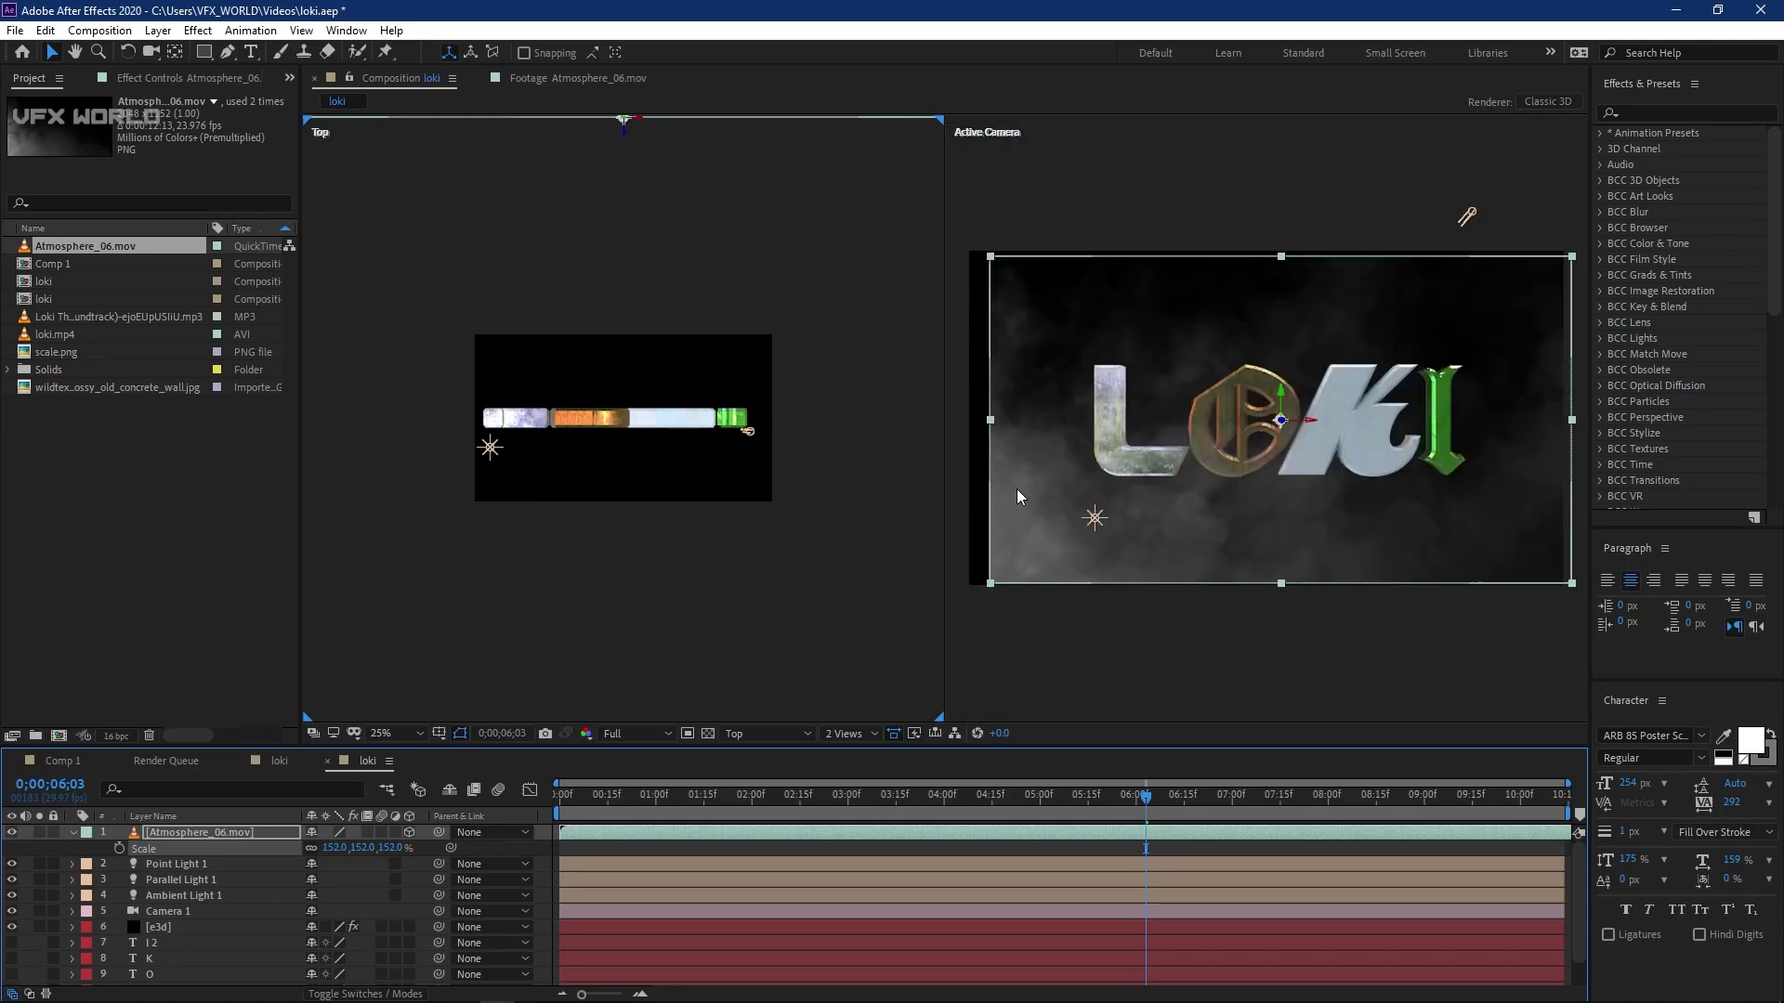
left_click_drag(329, 847, 349, 847)
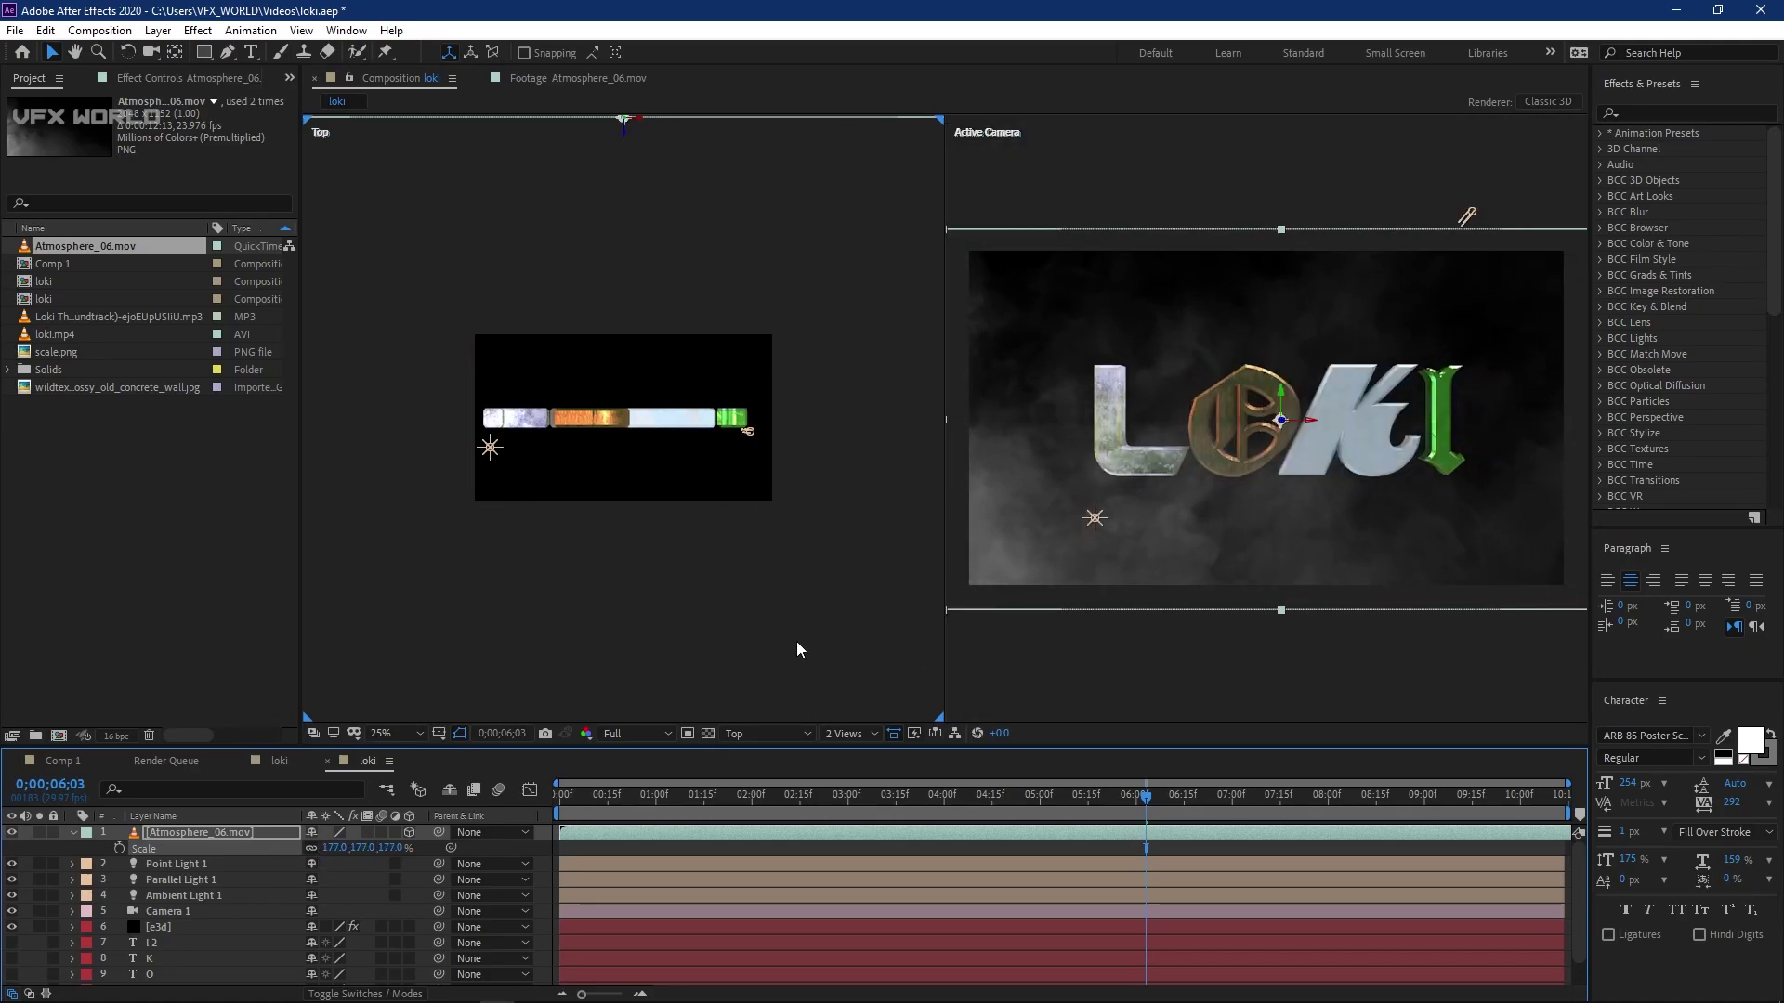
- Apply the Tint effect to the atmosphere layer and return to a single-view layout
left_click(1641, 110)
type("tint")
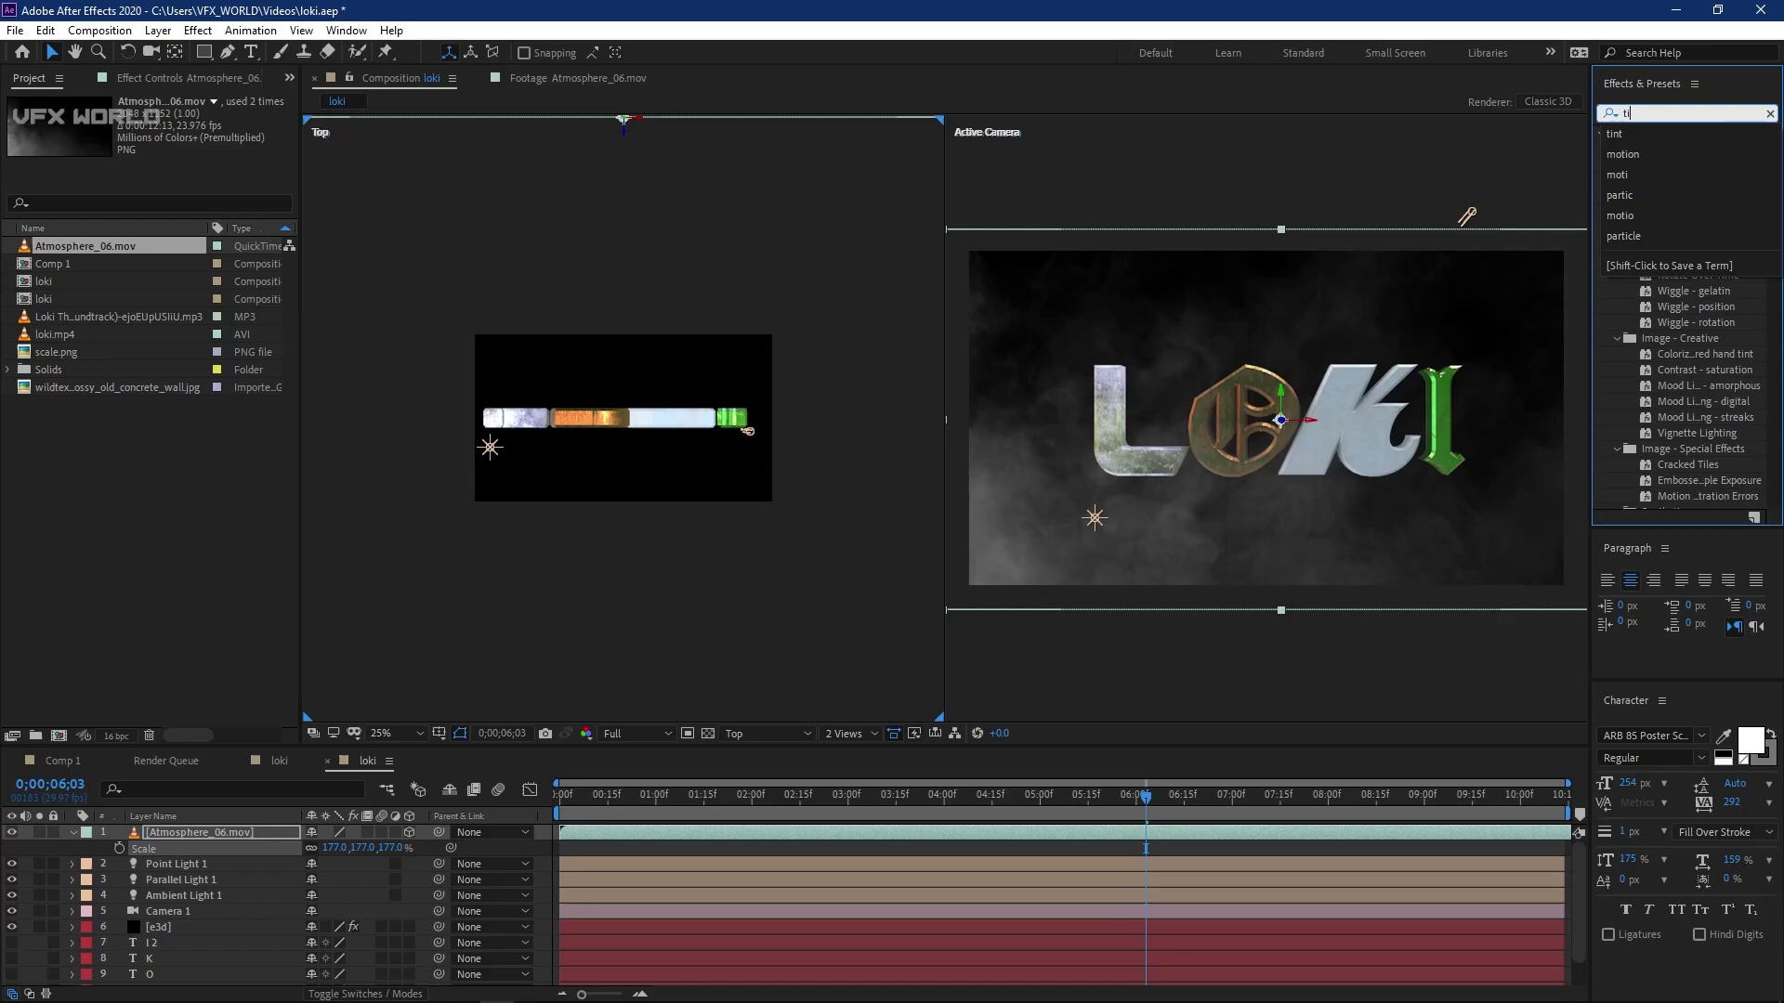
double_click(1677, 248)
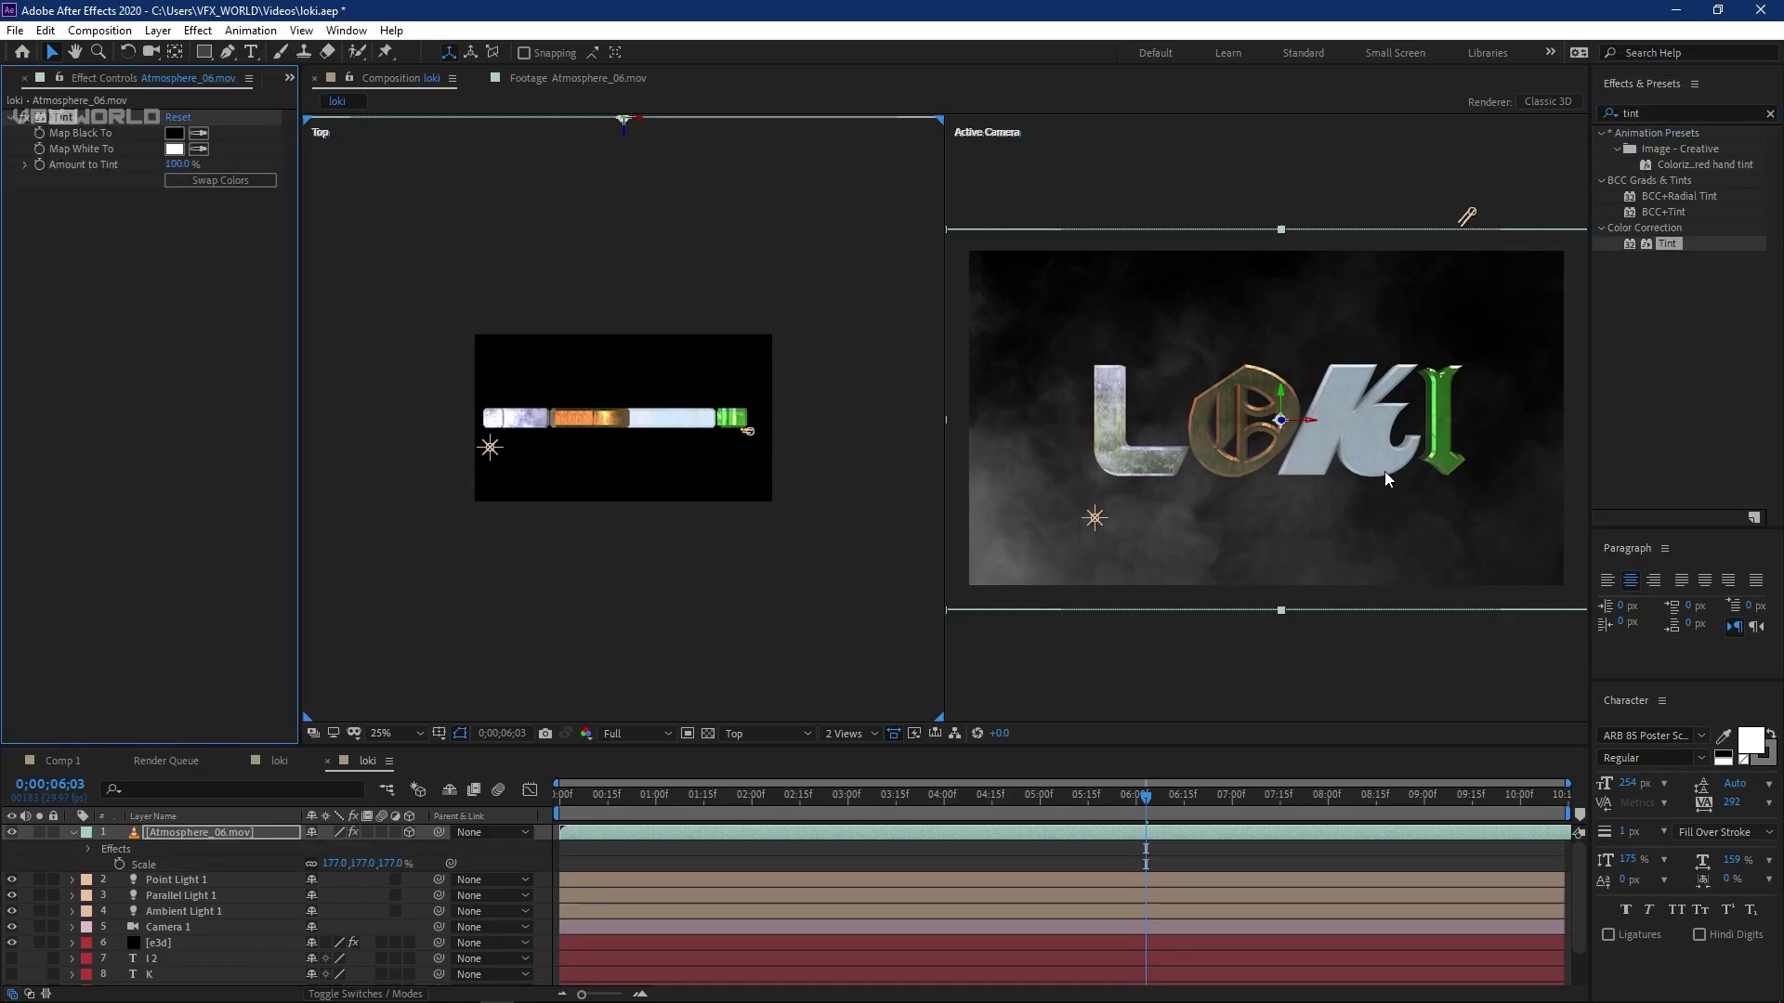
left_click(845, 733)
left_click(836, 748)
scroll(836, 567, "up", 4)
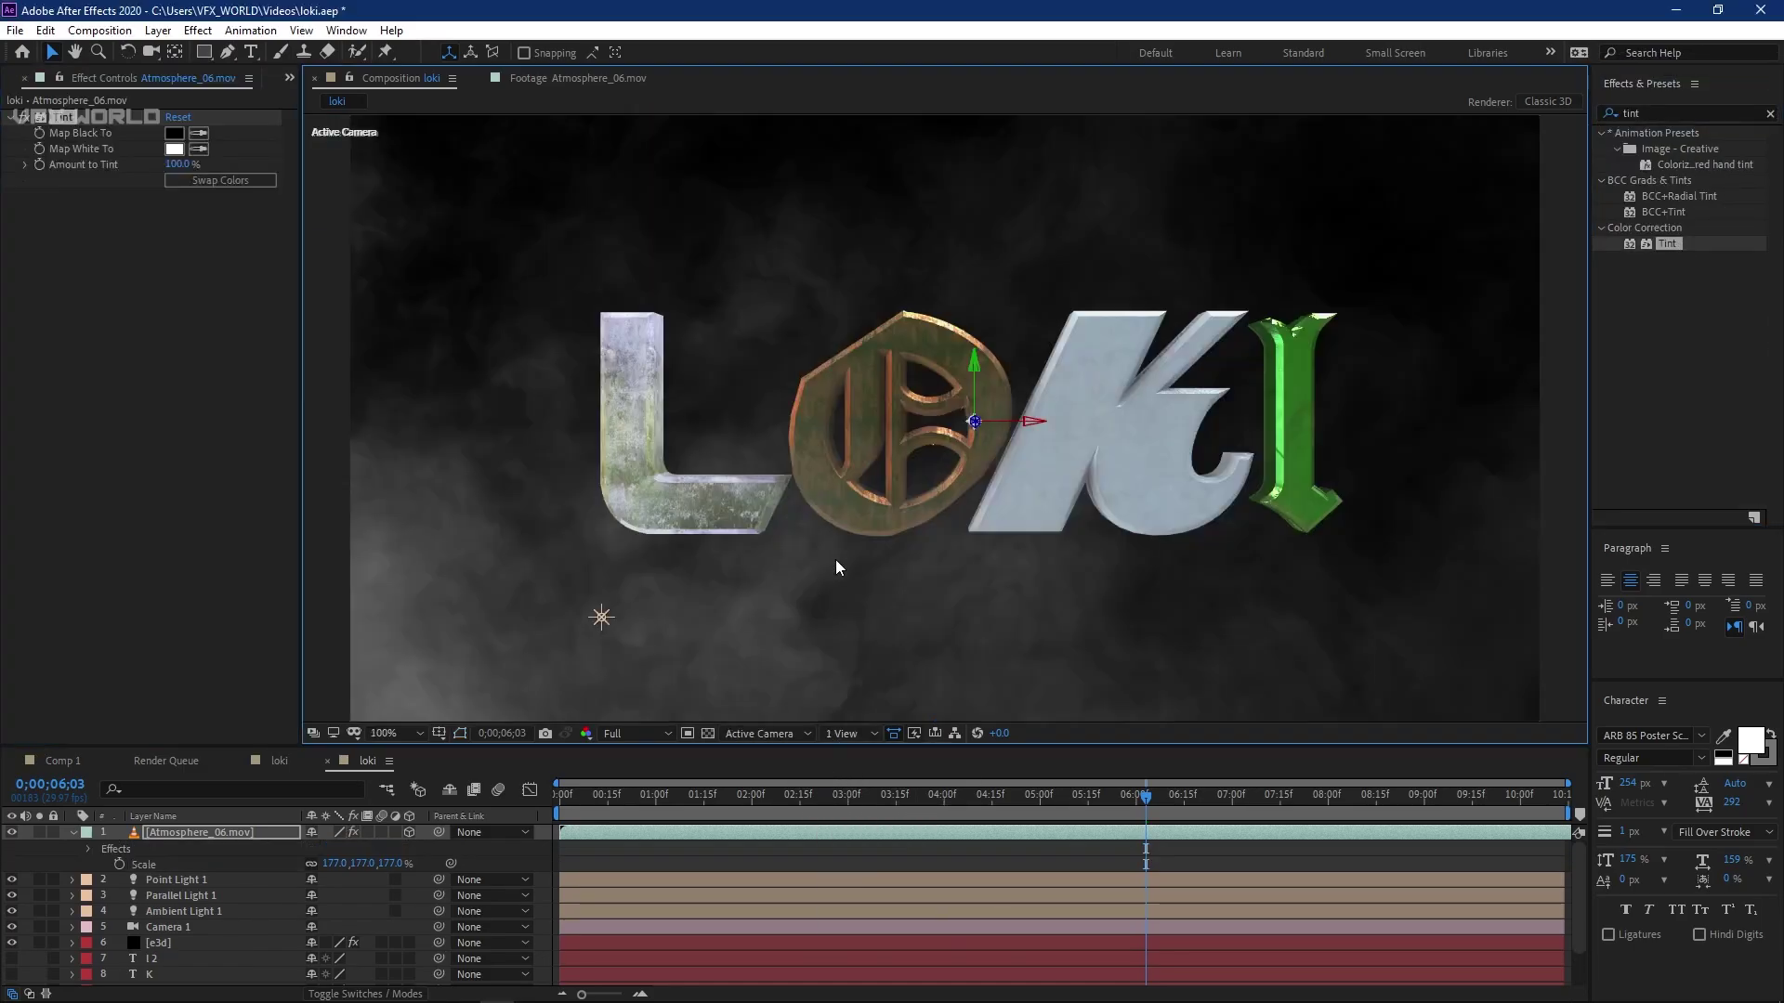
- Set the tint's Map White To colour to dark teal 0F2D2D and collapse the atmosphere layer's properties
left_click(185, 151)
left_click(309, 360)
left_click_drag(240, 373, 316, 295)
left_click(474, 179)
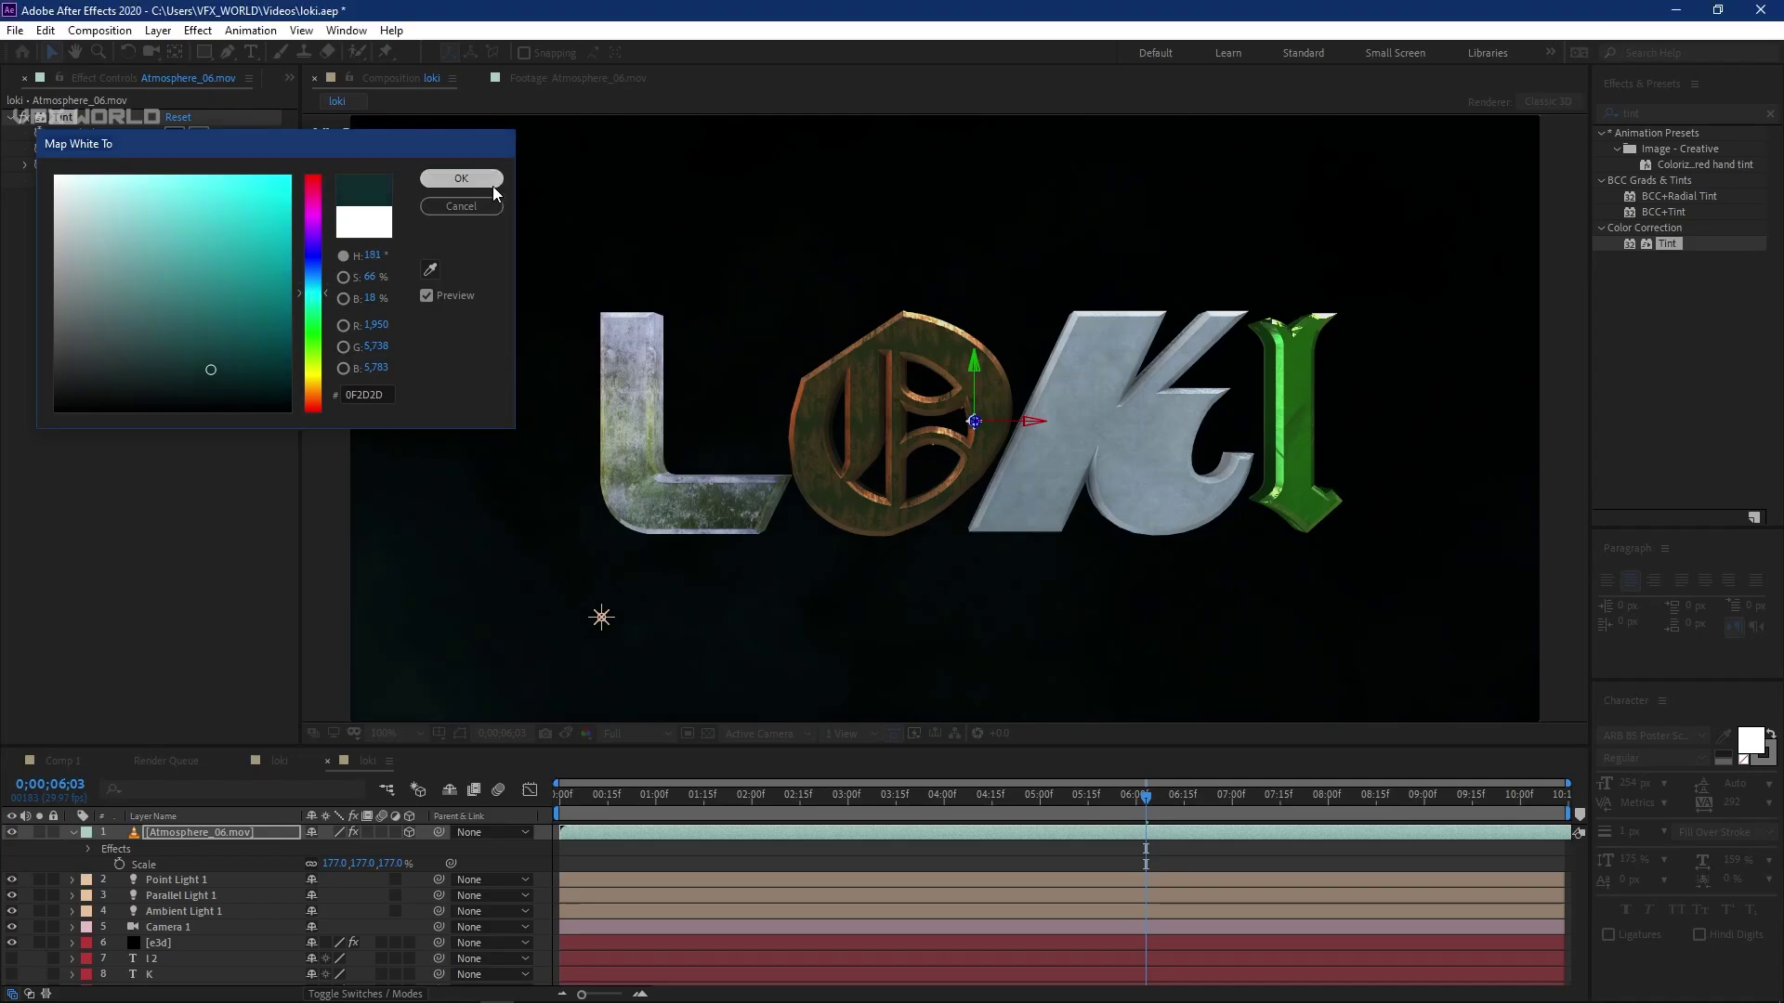
left_click(74, 833)
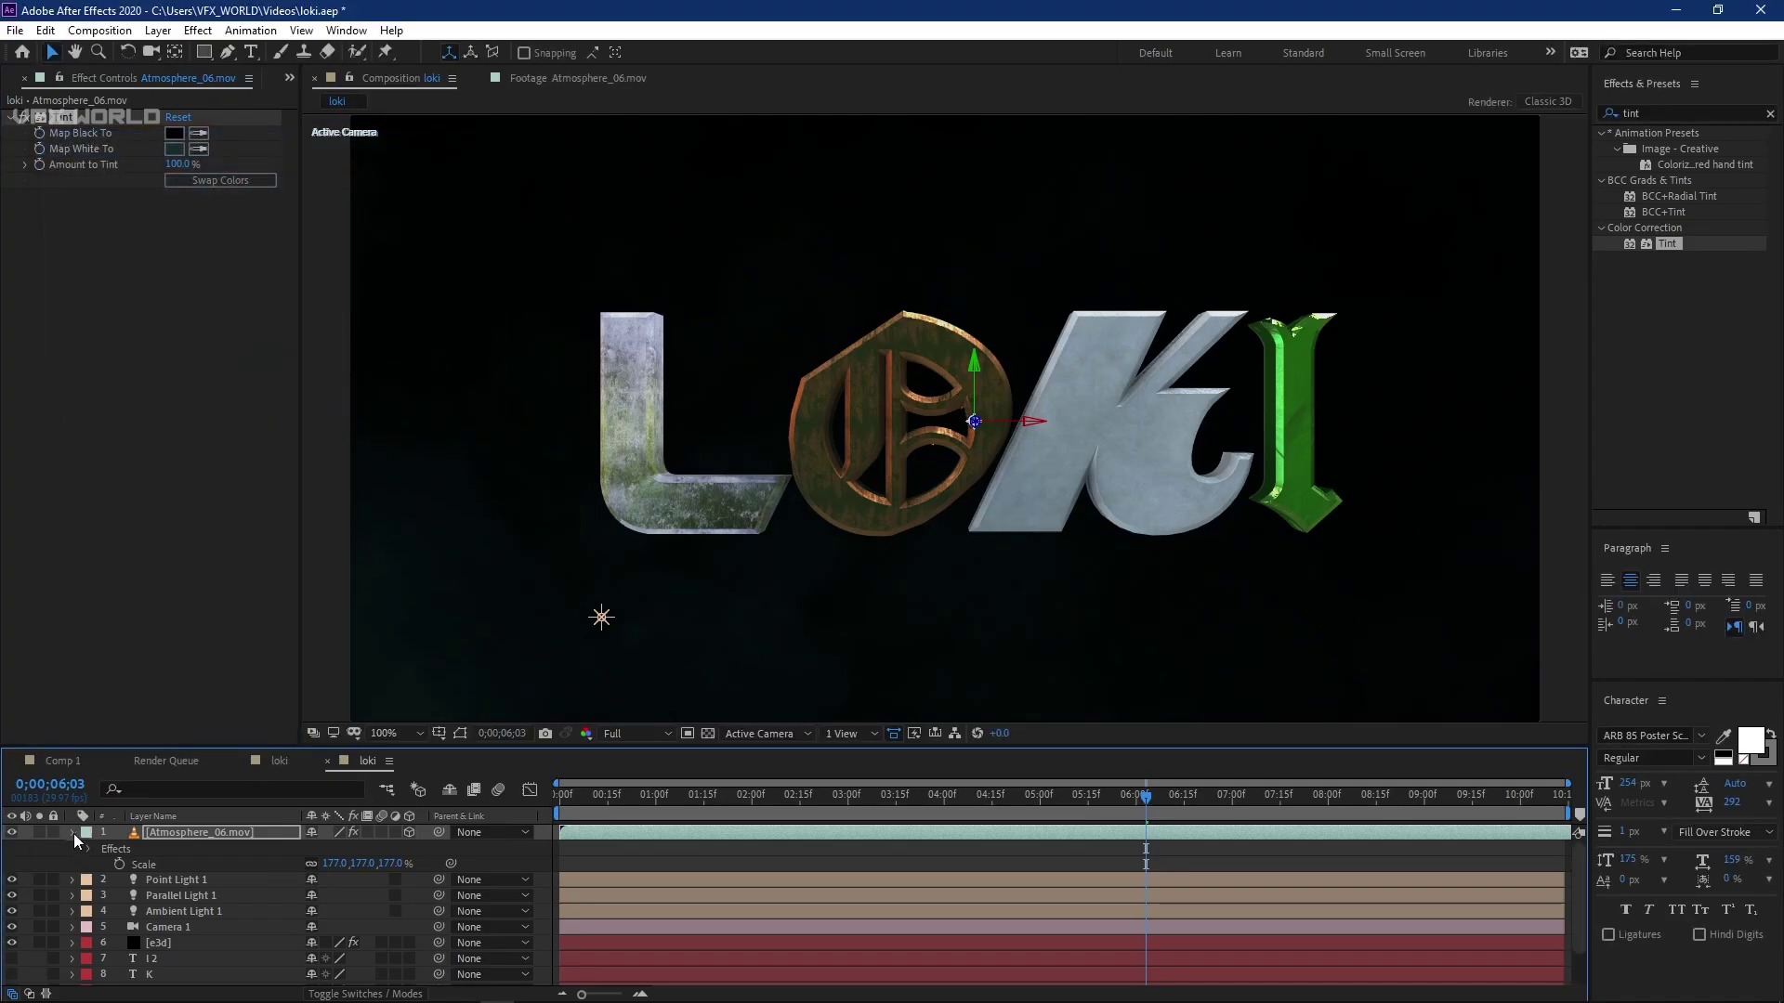
- Add a new adjustment layer above the atmosphere layer and apply the Lumetri Color effect to it
left_click(198, 31)
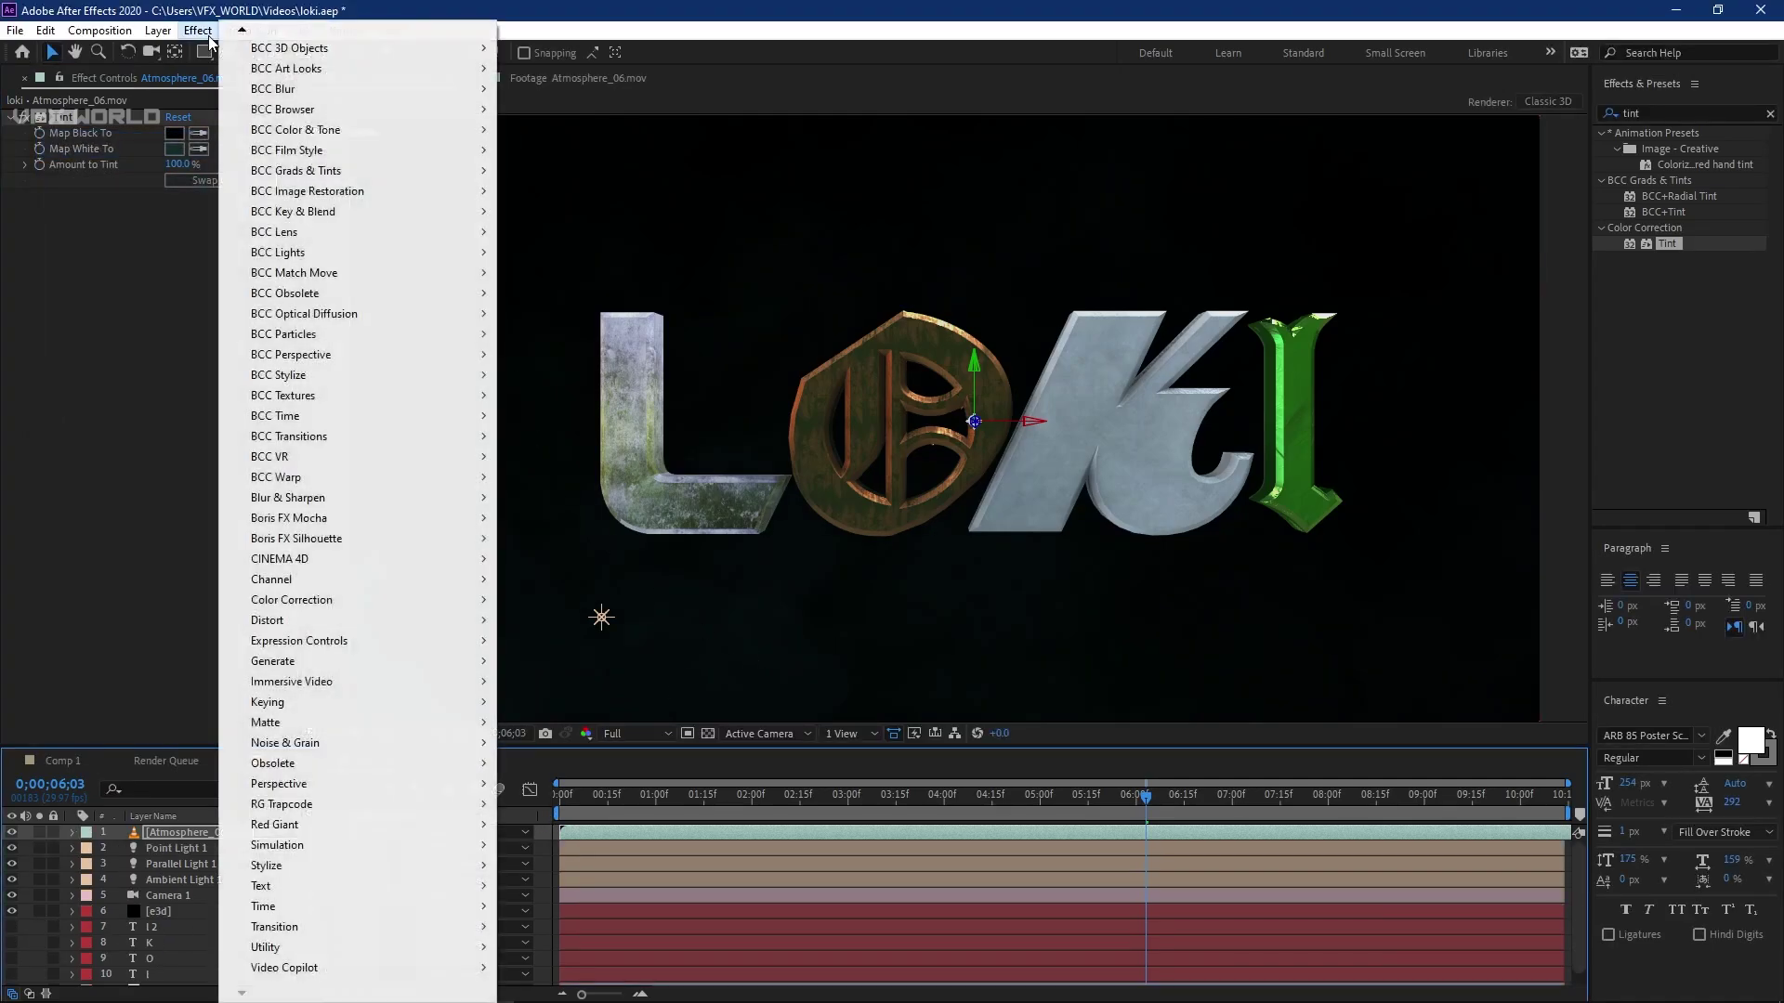
left_click(158, 31)
mouse_move(233, 52)
left_click(481, 176)
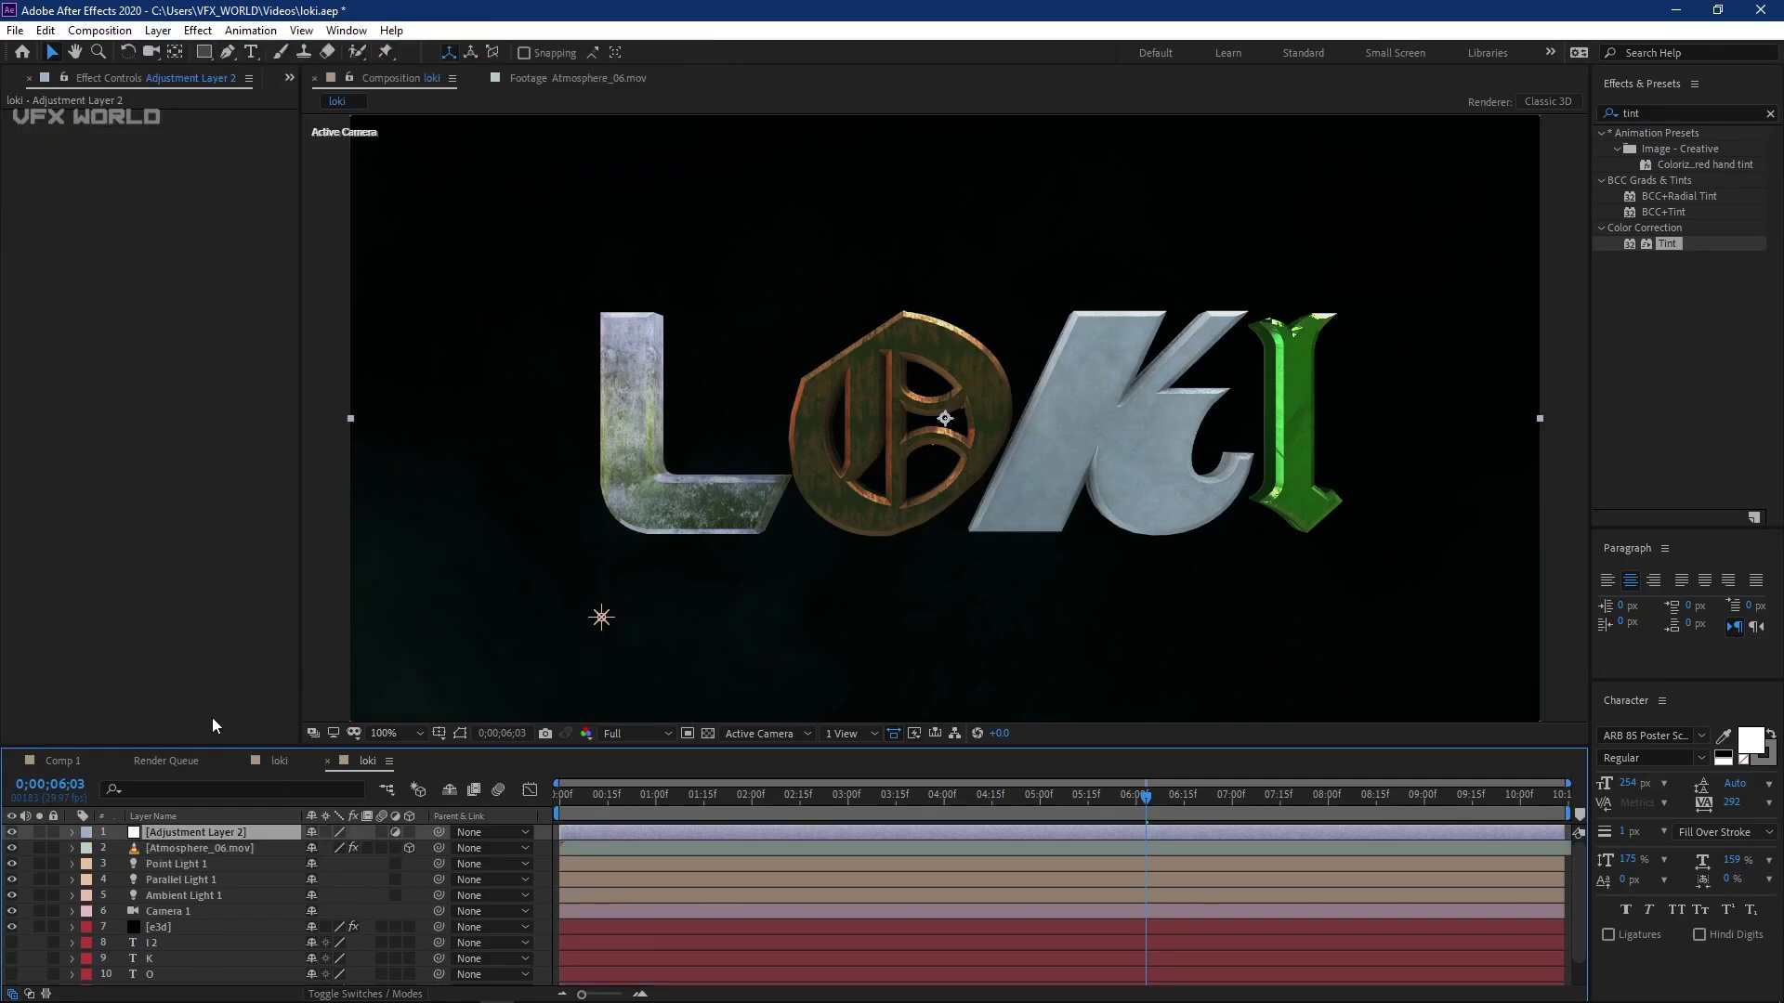
right_click(92, 301)
mouse_move(240, 602)
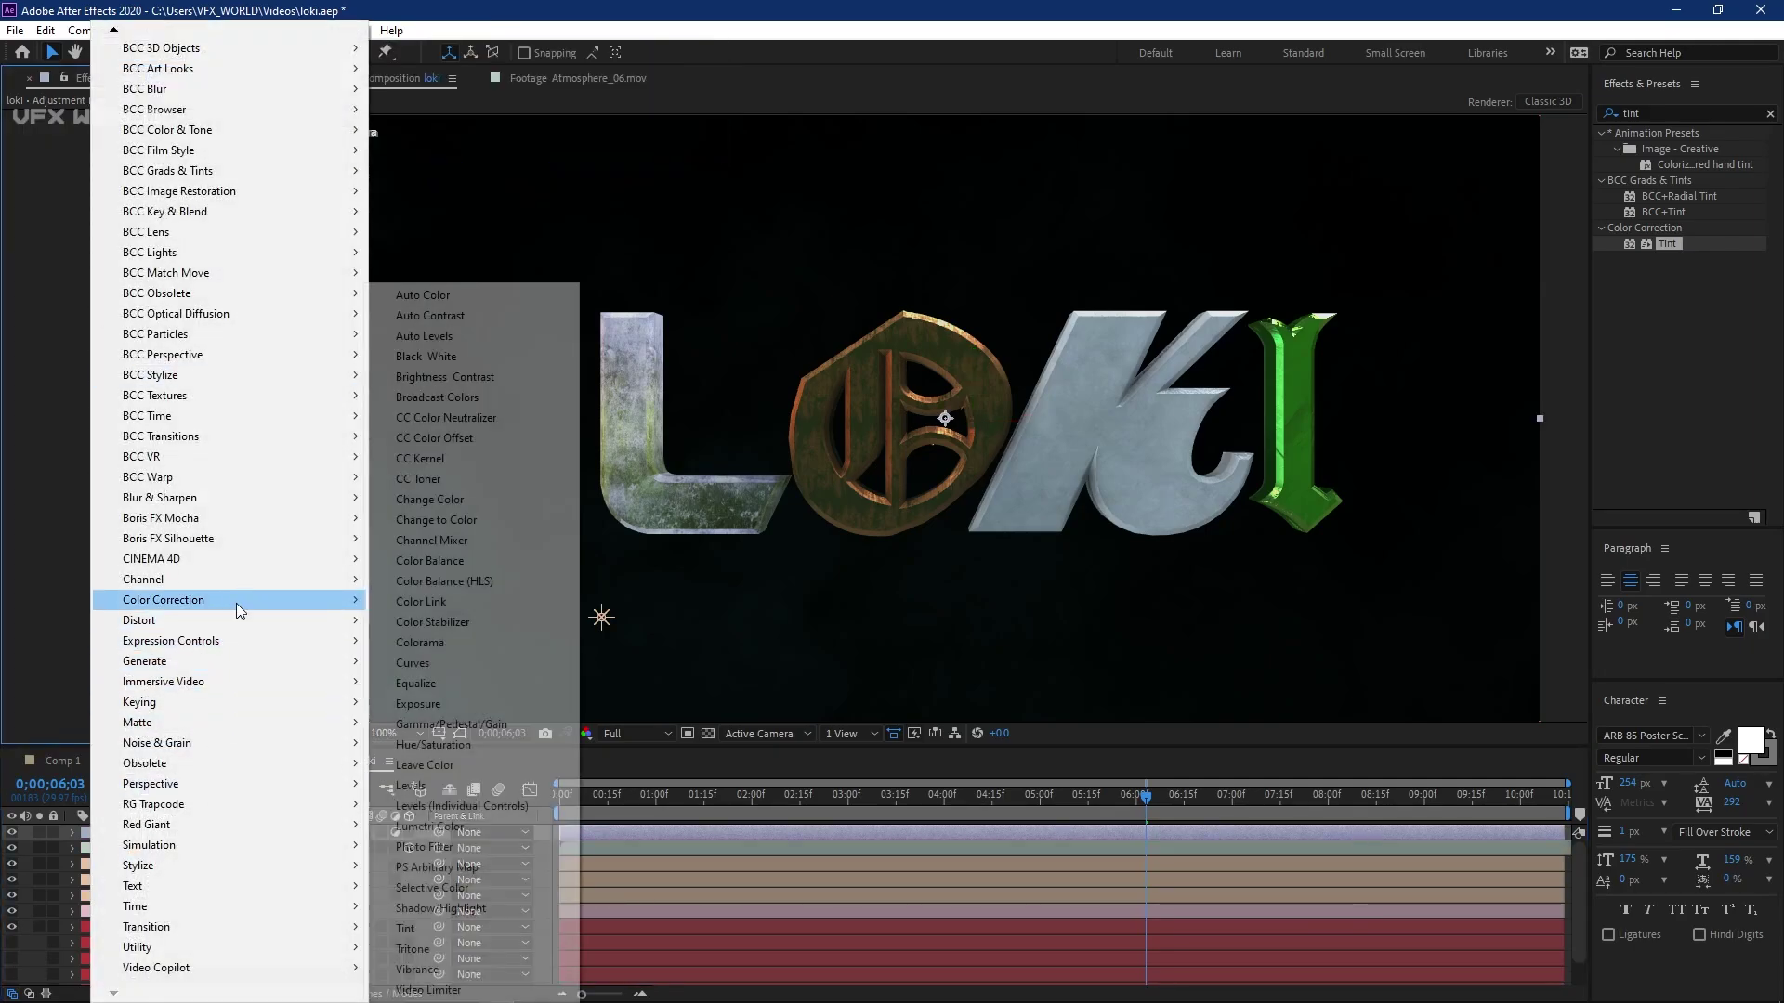
left_click(449, 828)
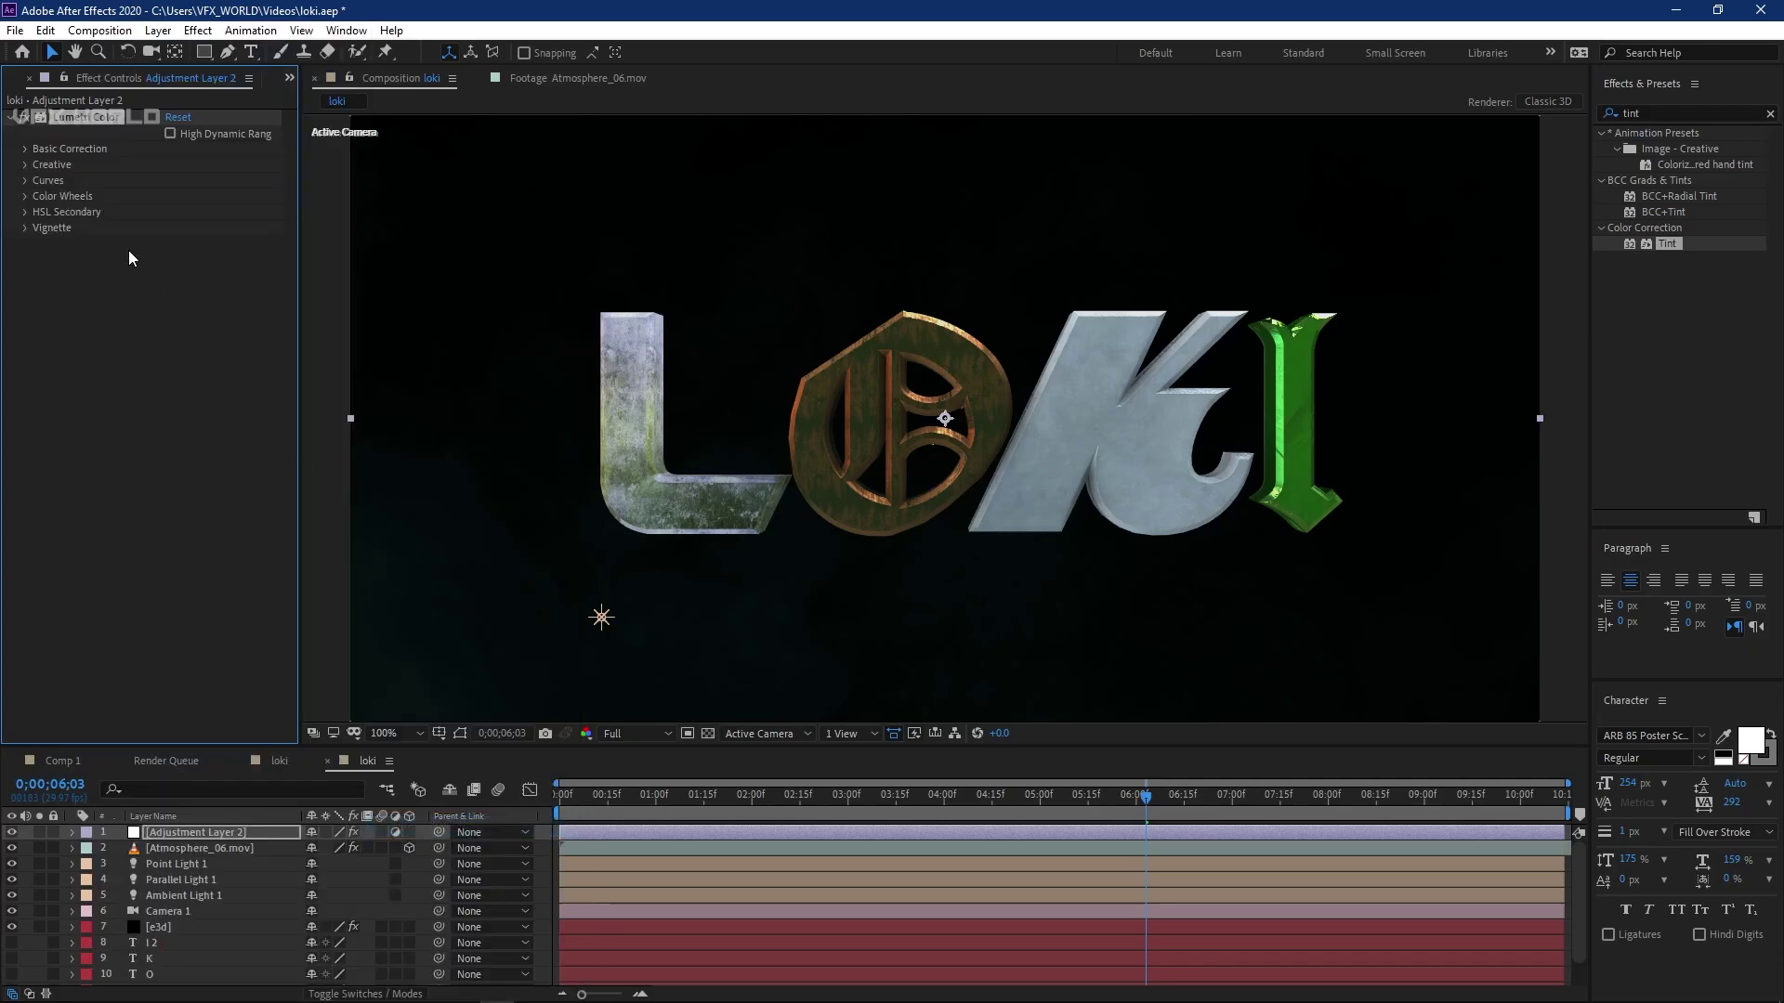
- Load the Avengers Endgame - Standard.3dl file as the Input LUT in Lumetri's Basic Correction
left_click(26, 150)
left_click(223, 182)
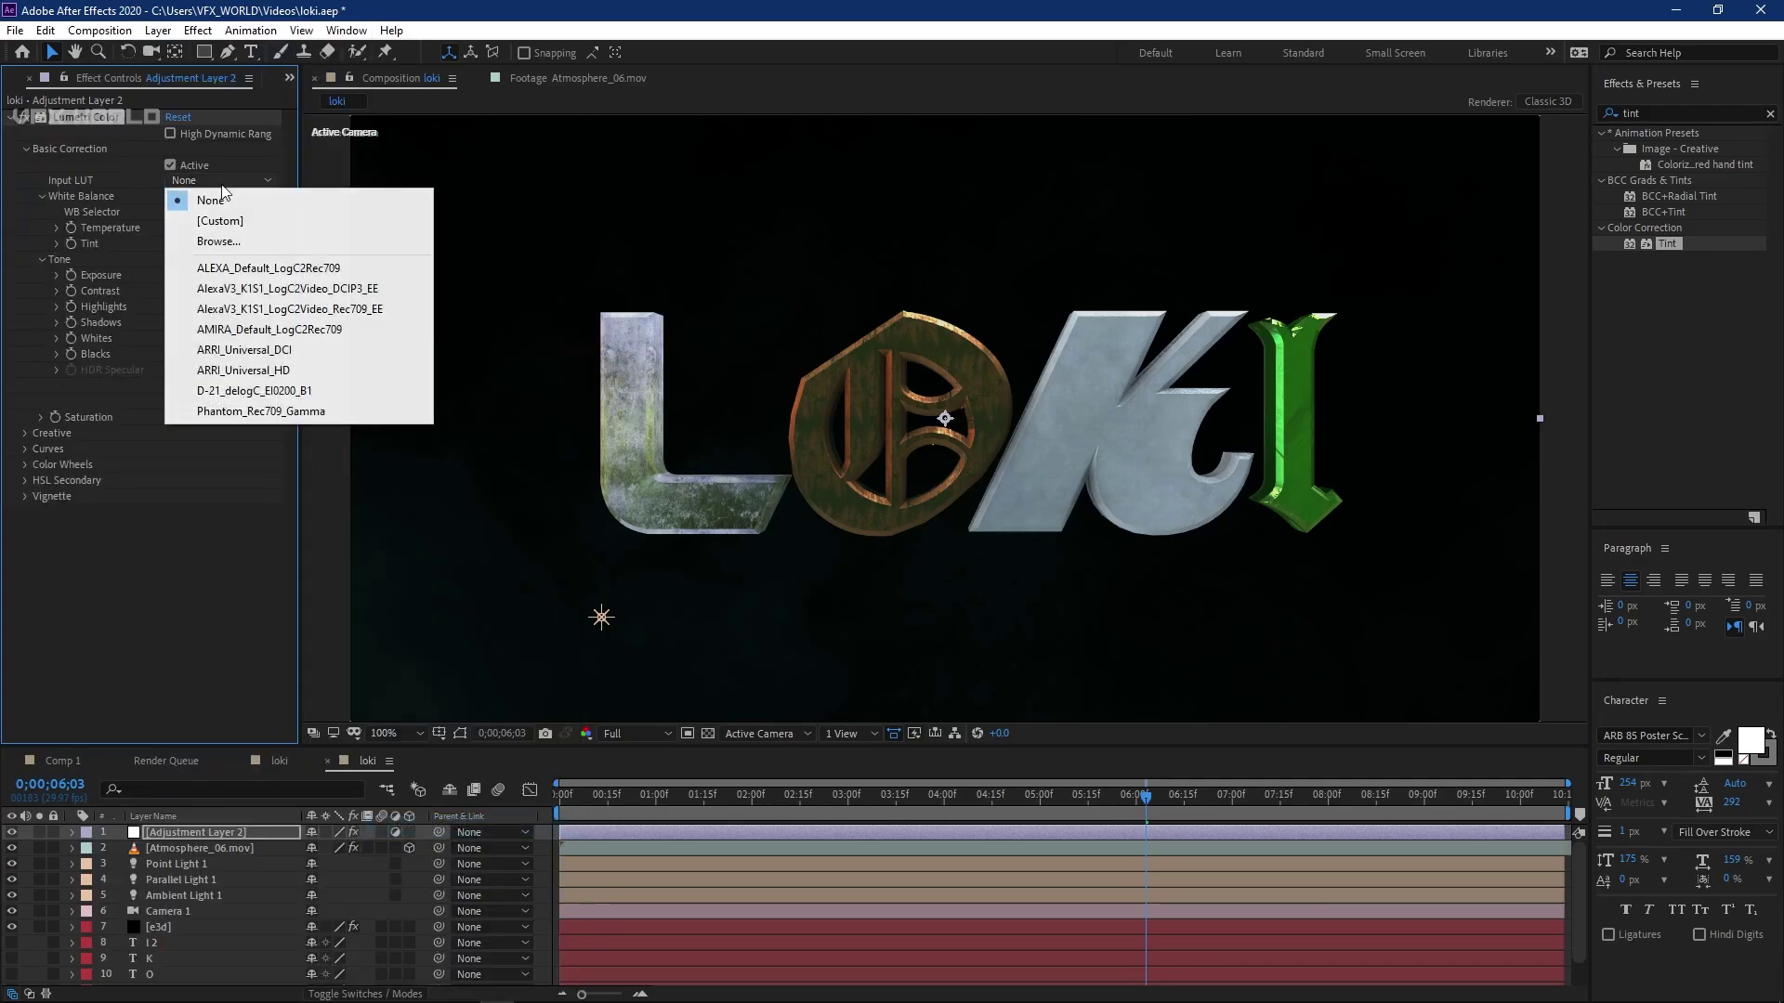
left_click(223, 235)
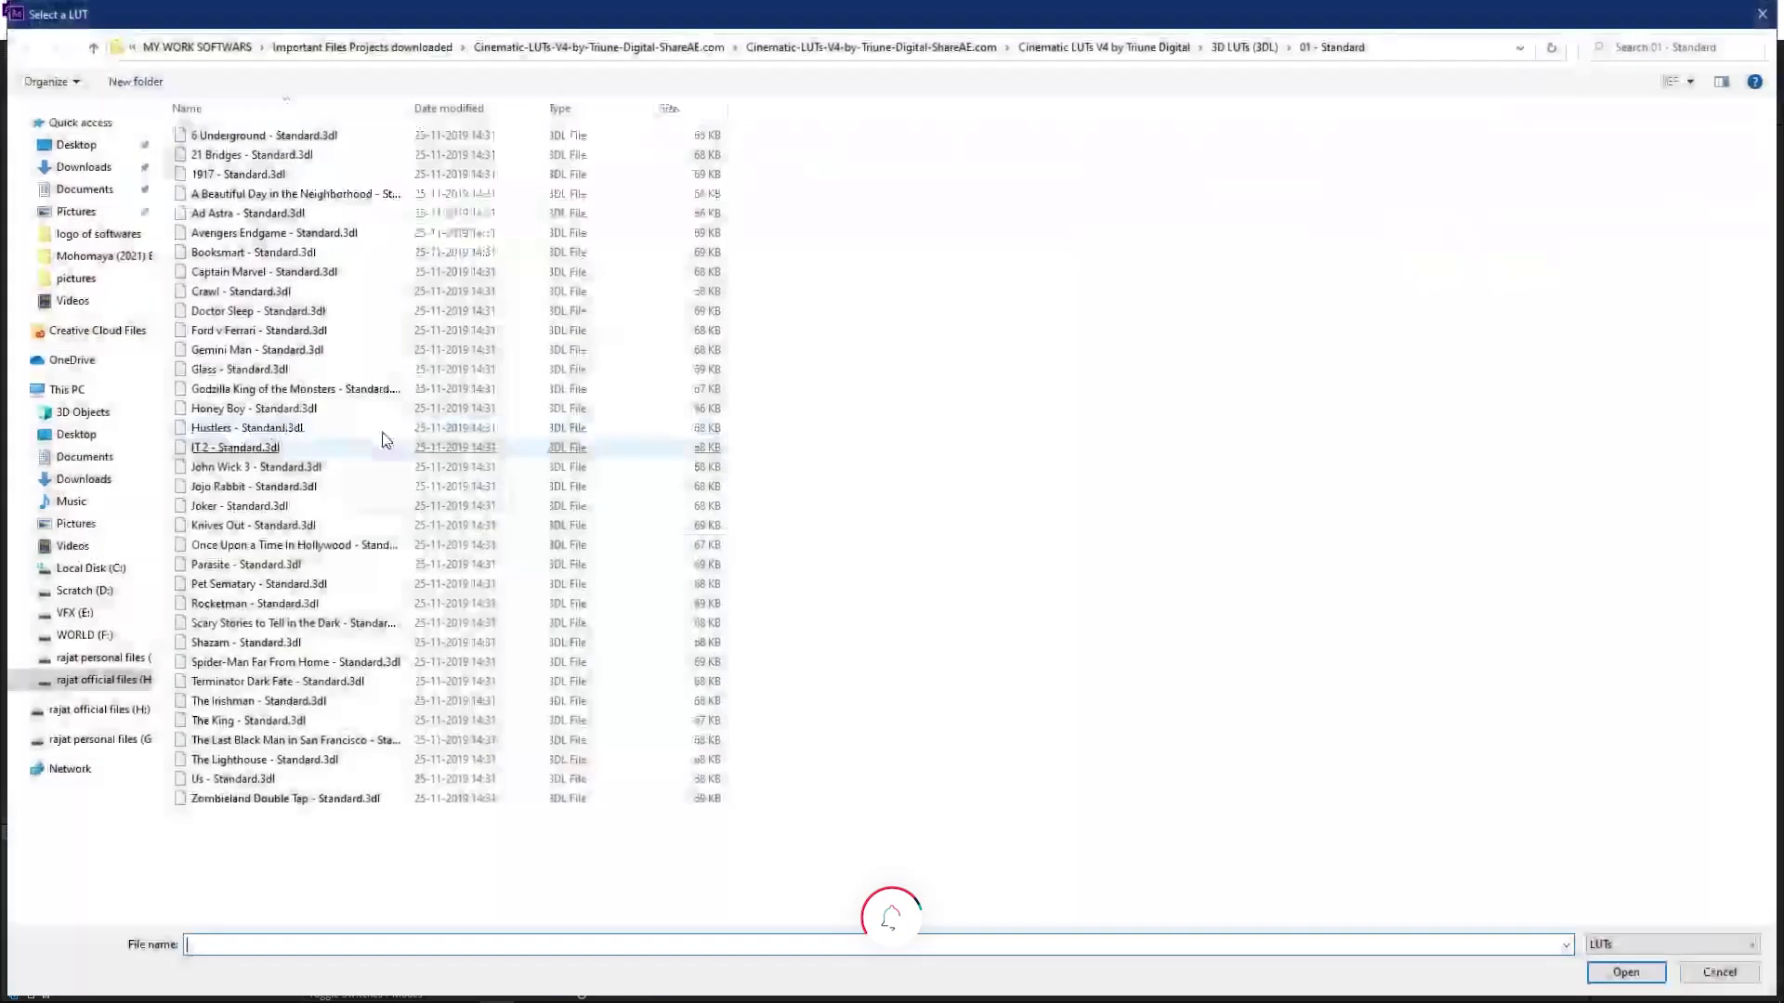
double_click(296, 234)
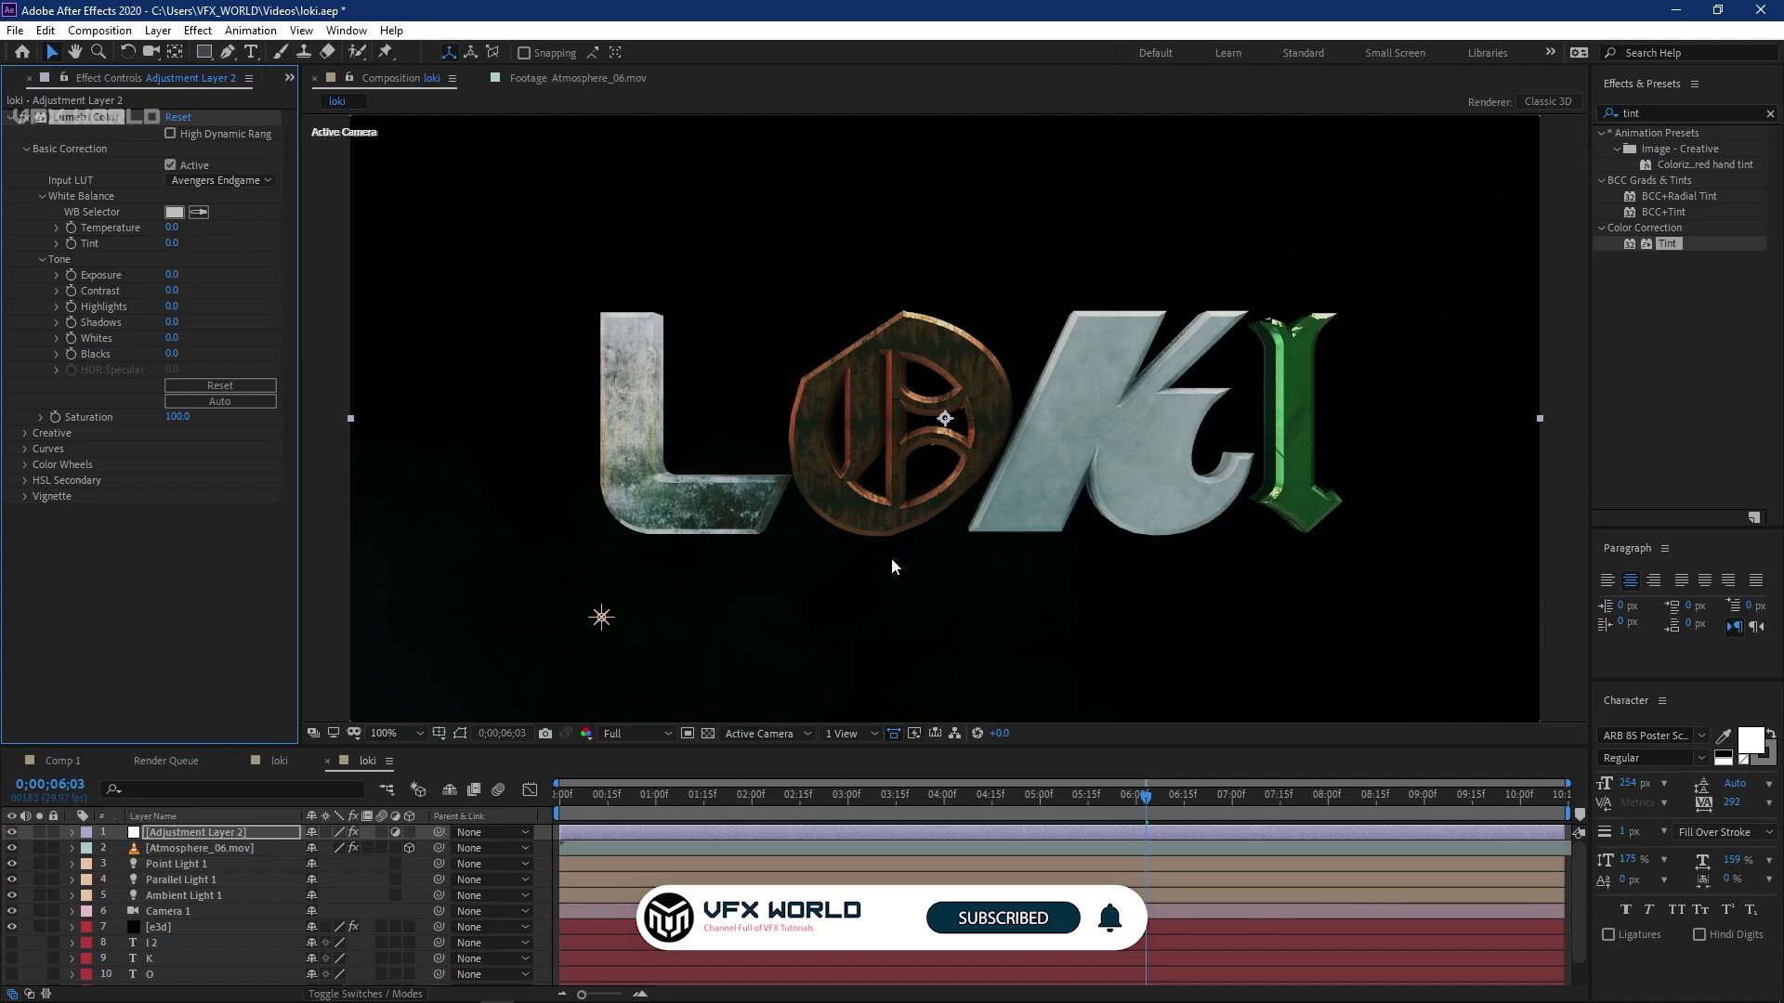
- Copy the scale.png Marvel Studios logo layer from Comp 1 into the loki composition above the adjustment layer
left_click(79, 764)
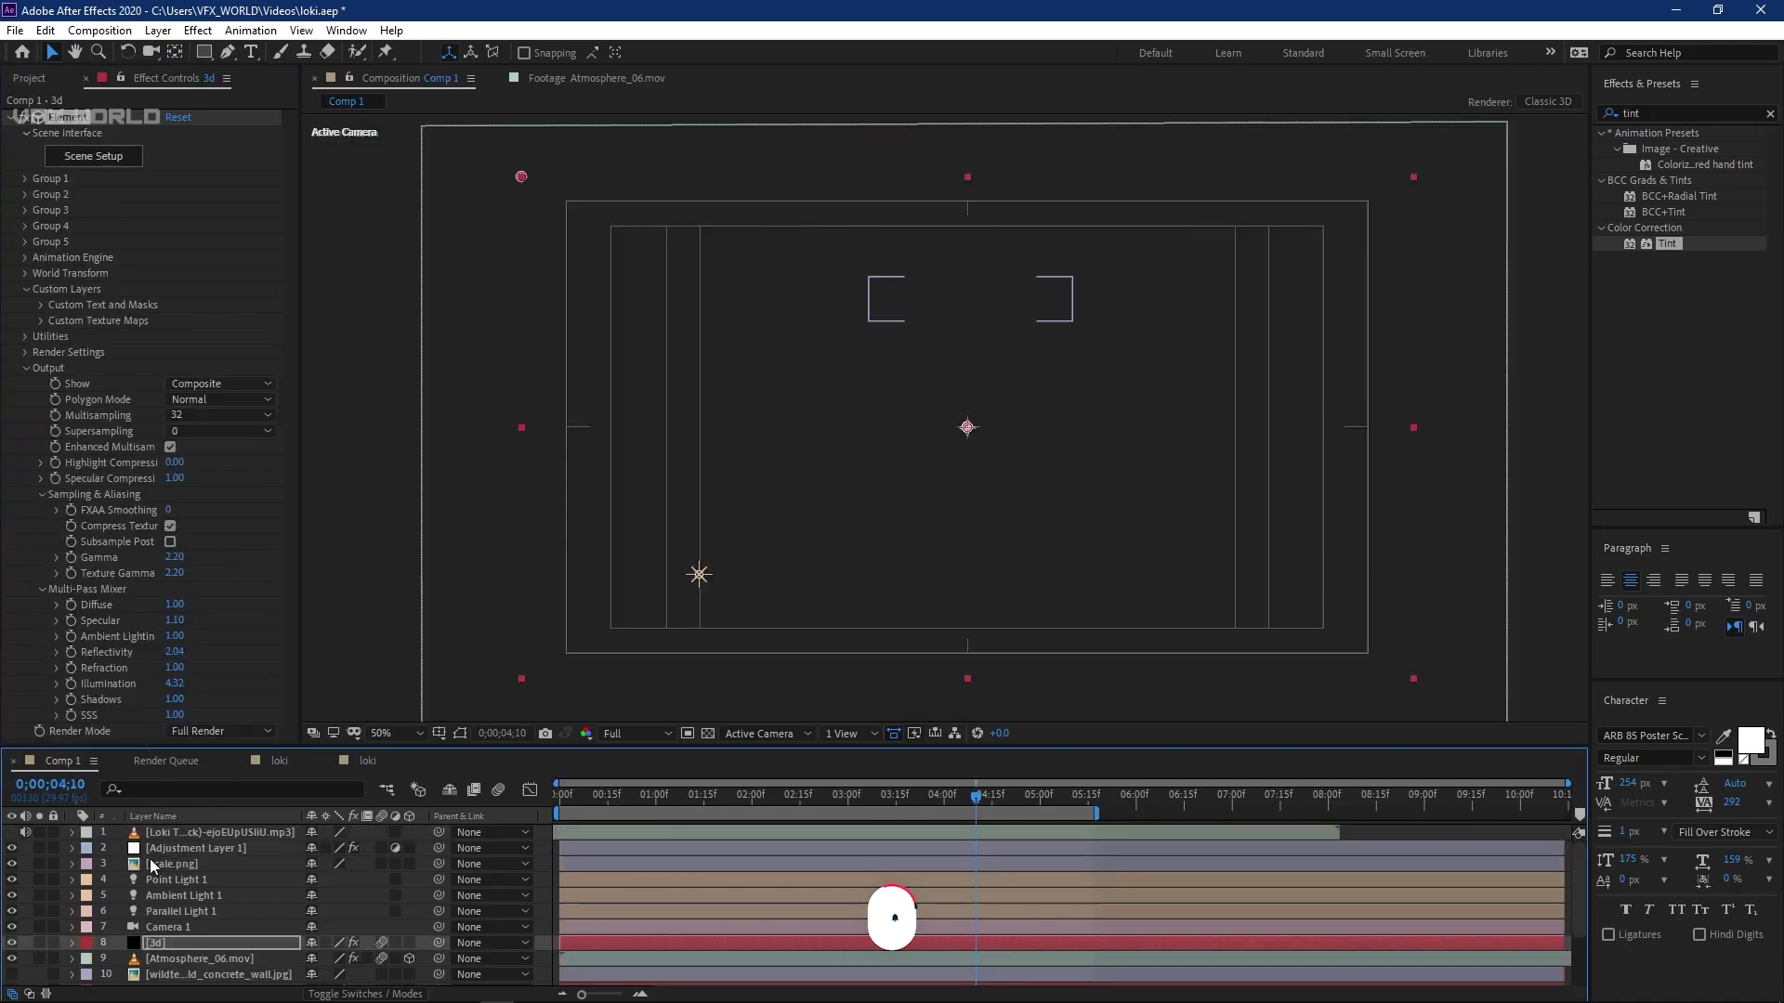
left_click(178, 864)
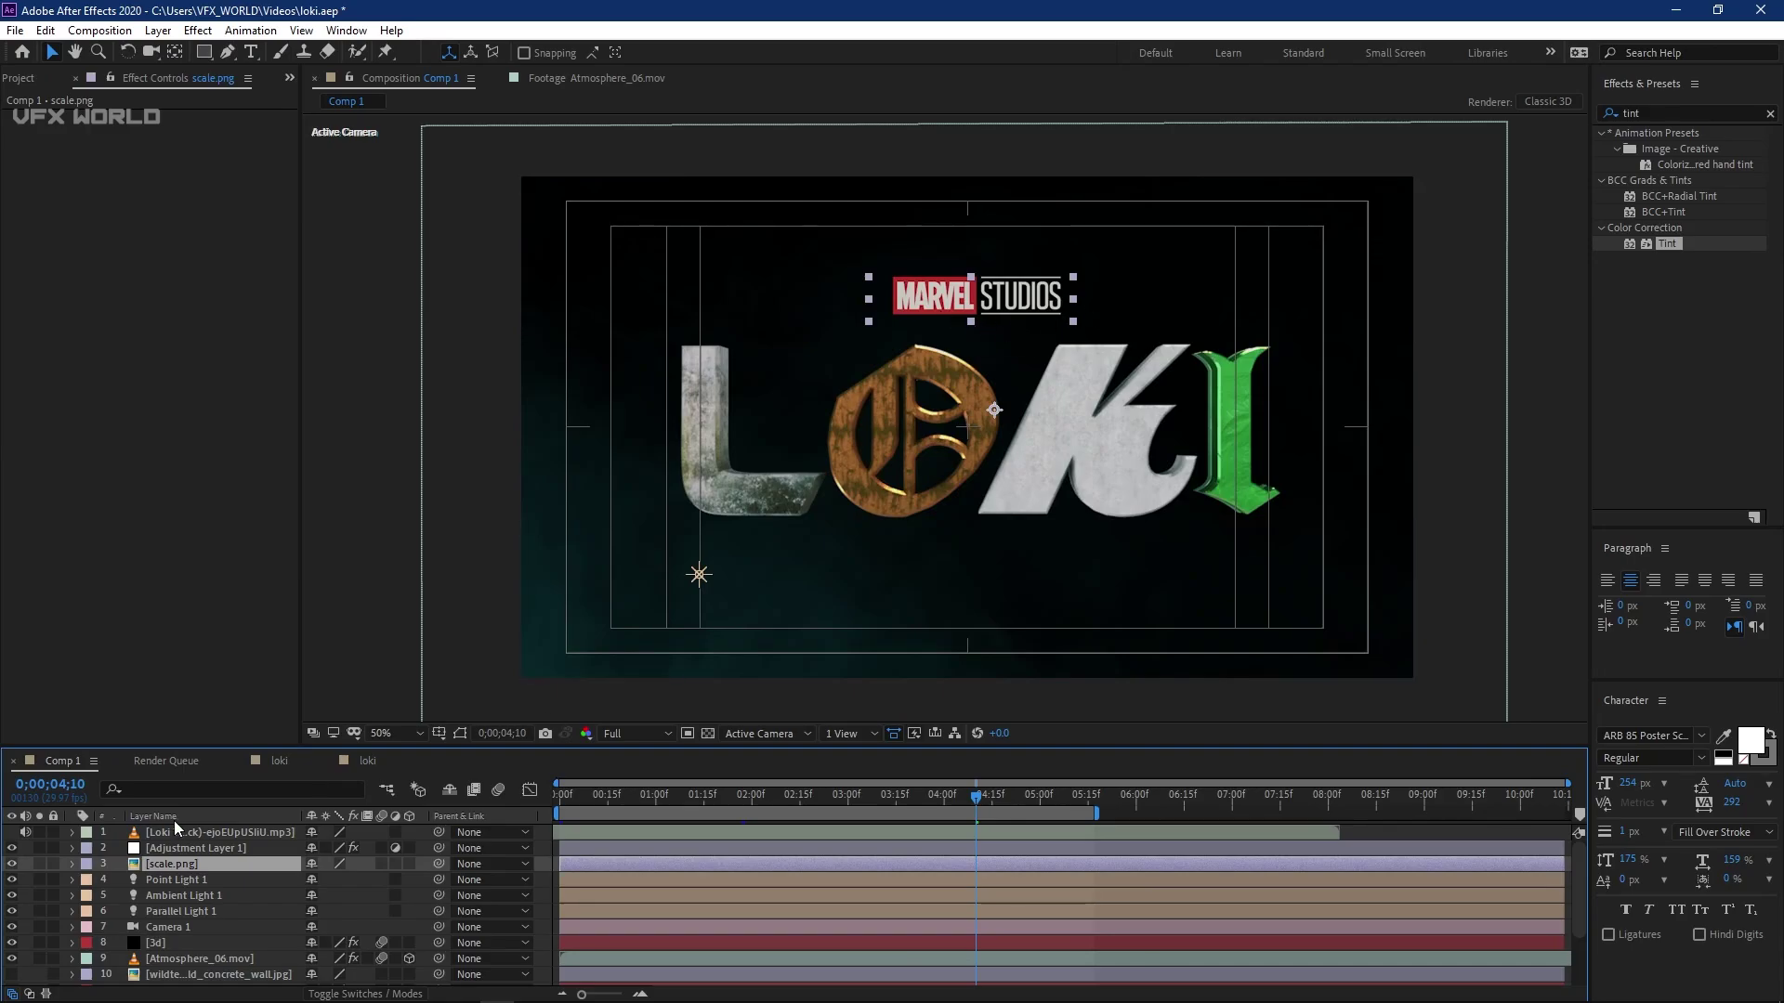
left_click(376, 761)
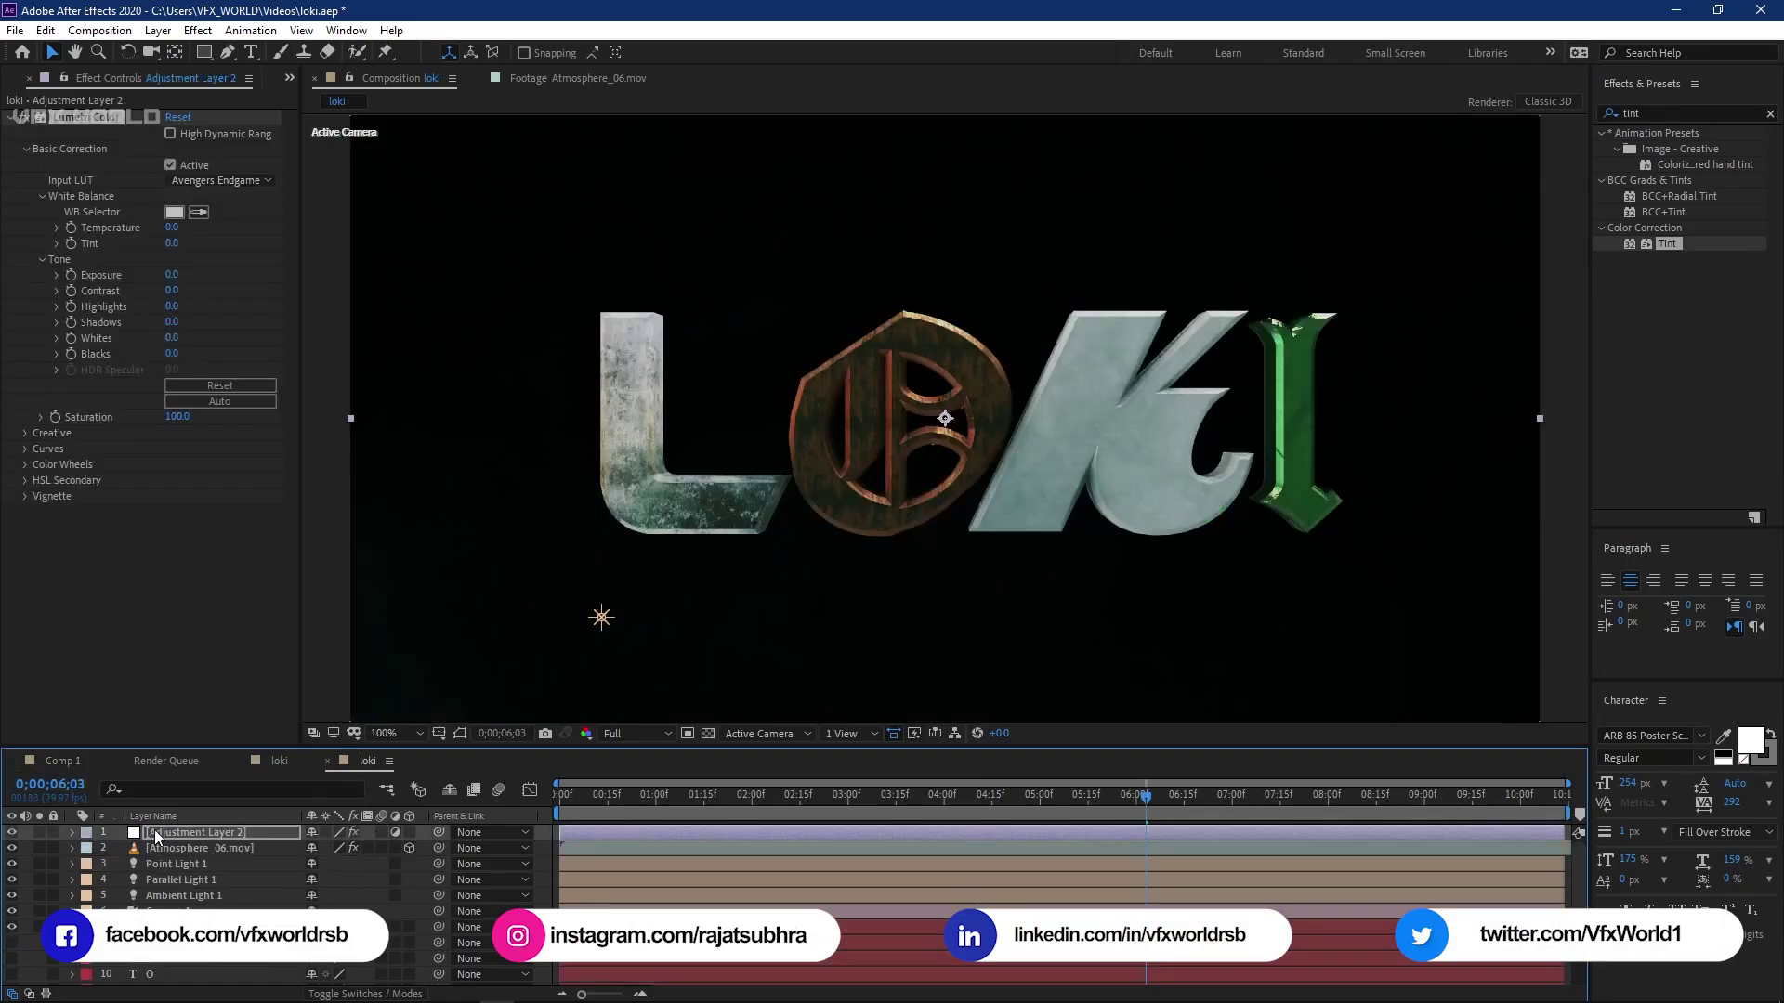
key("ctrl+v")
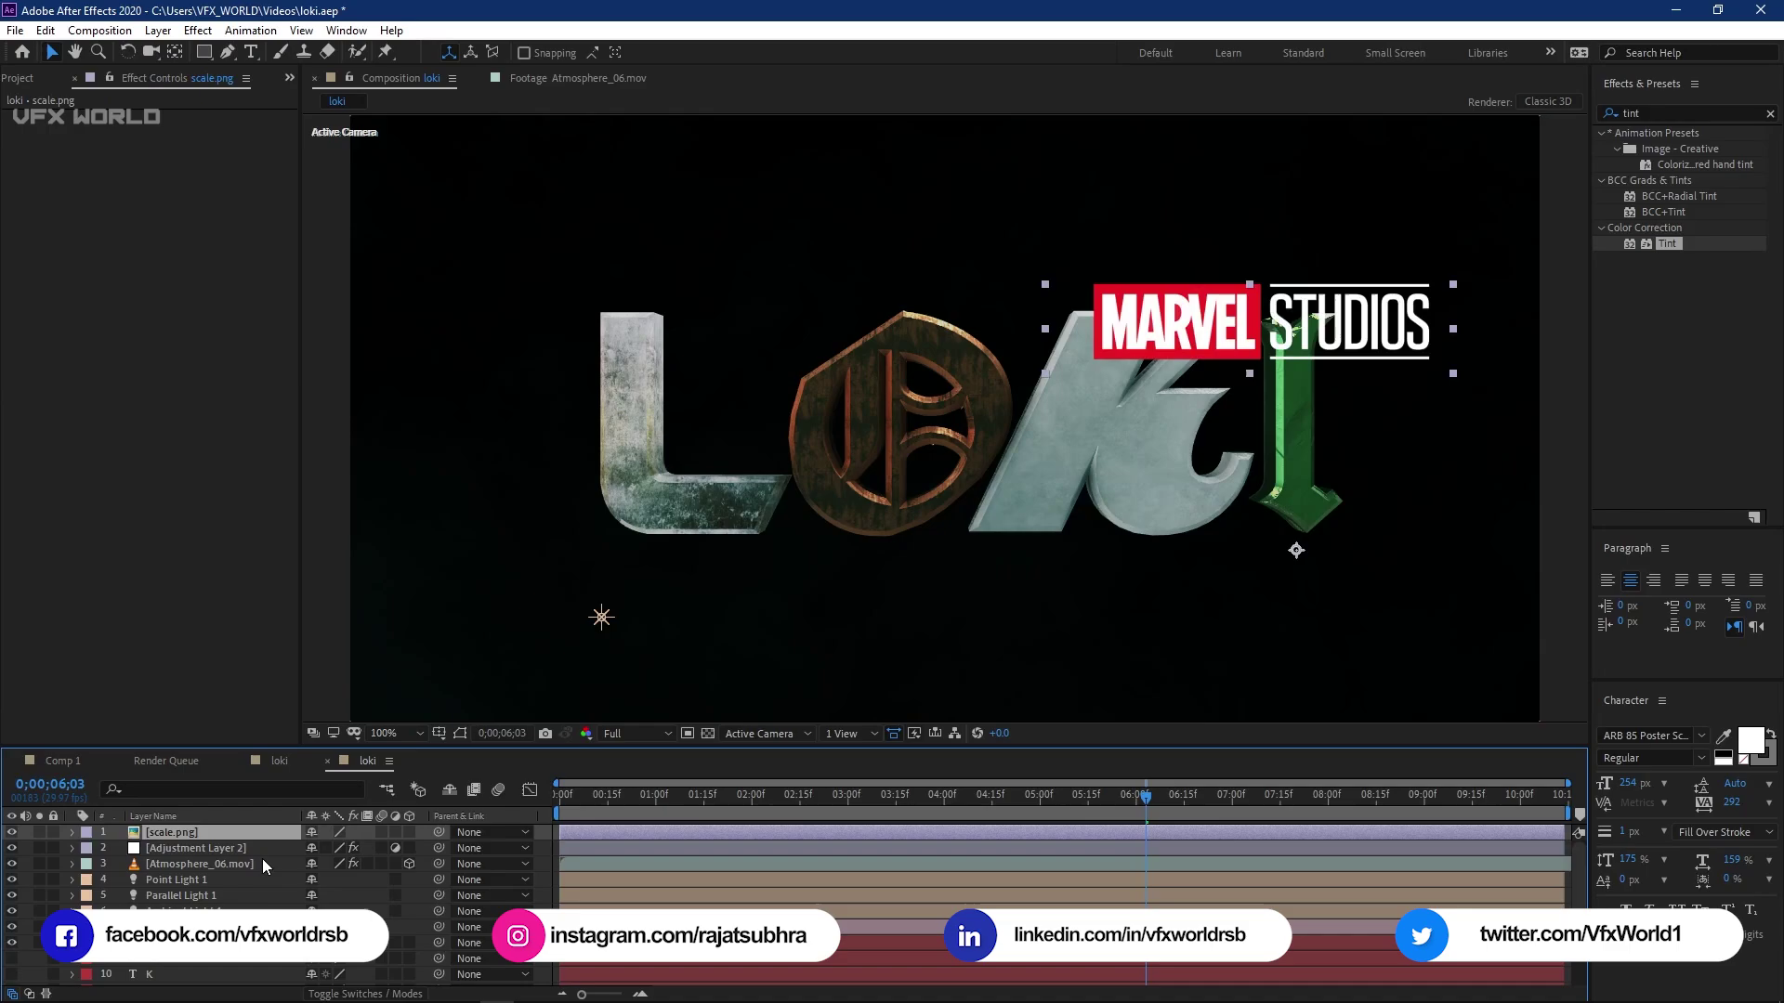
- Move the Marvel Studios logo so it sits centred above the LOKI letters
left_click_drag(881, 173, 958, 225)
key("comma")
left_click_drag(943, 298, 927, 298)
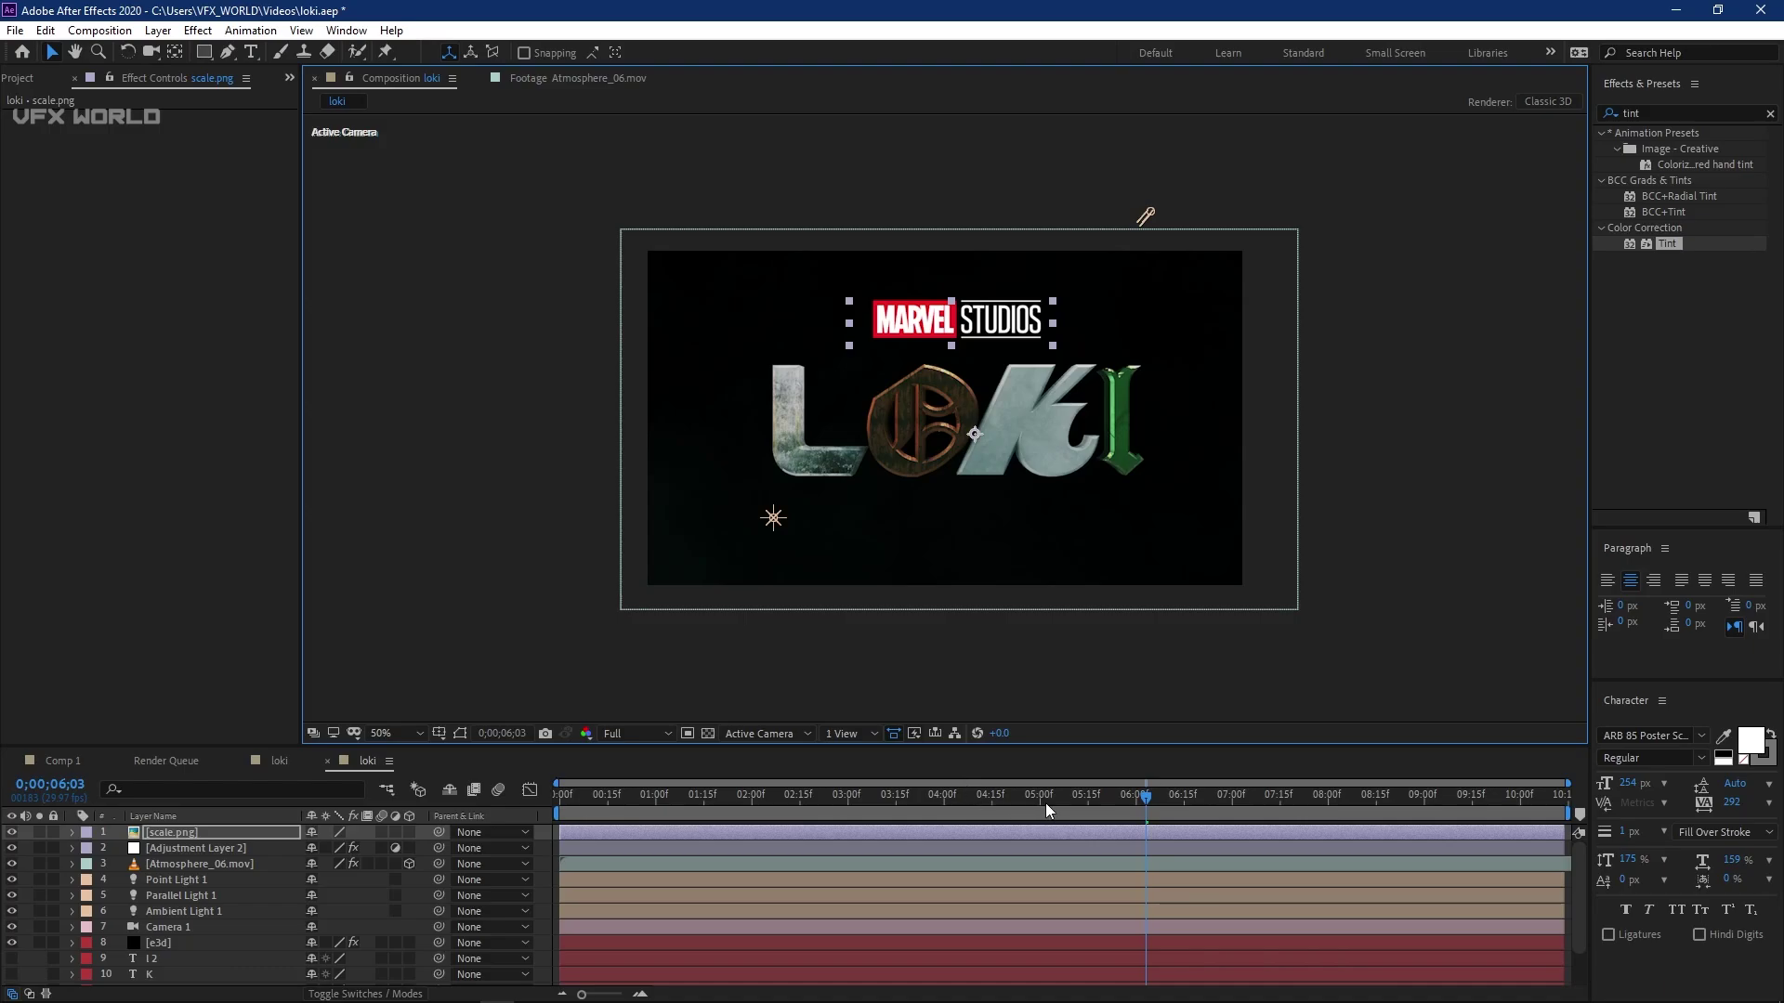
- Shift the logo layer later in time so its last opacity keyframe lines up with the camera's final position keyframe
left_click_drag(1046, 810, 1027, 809)
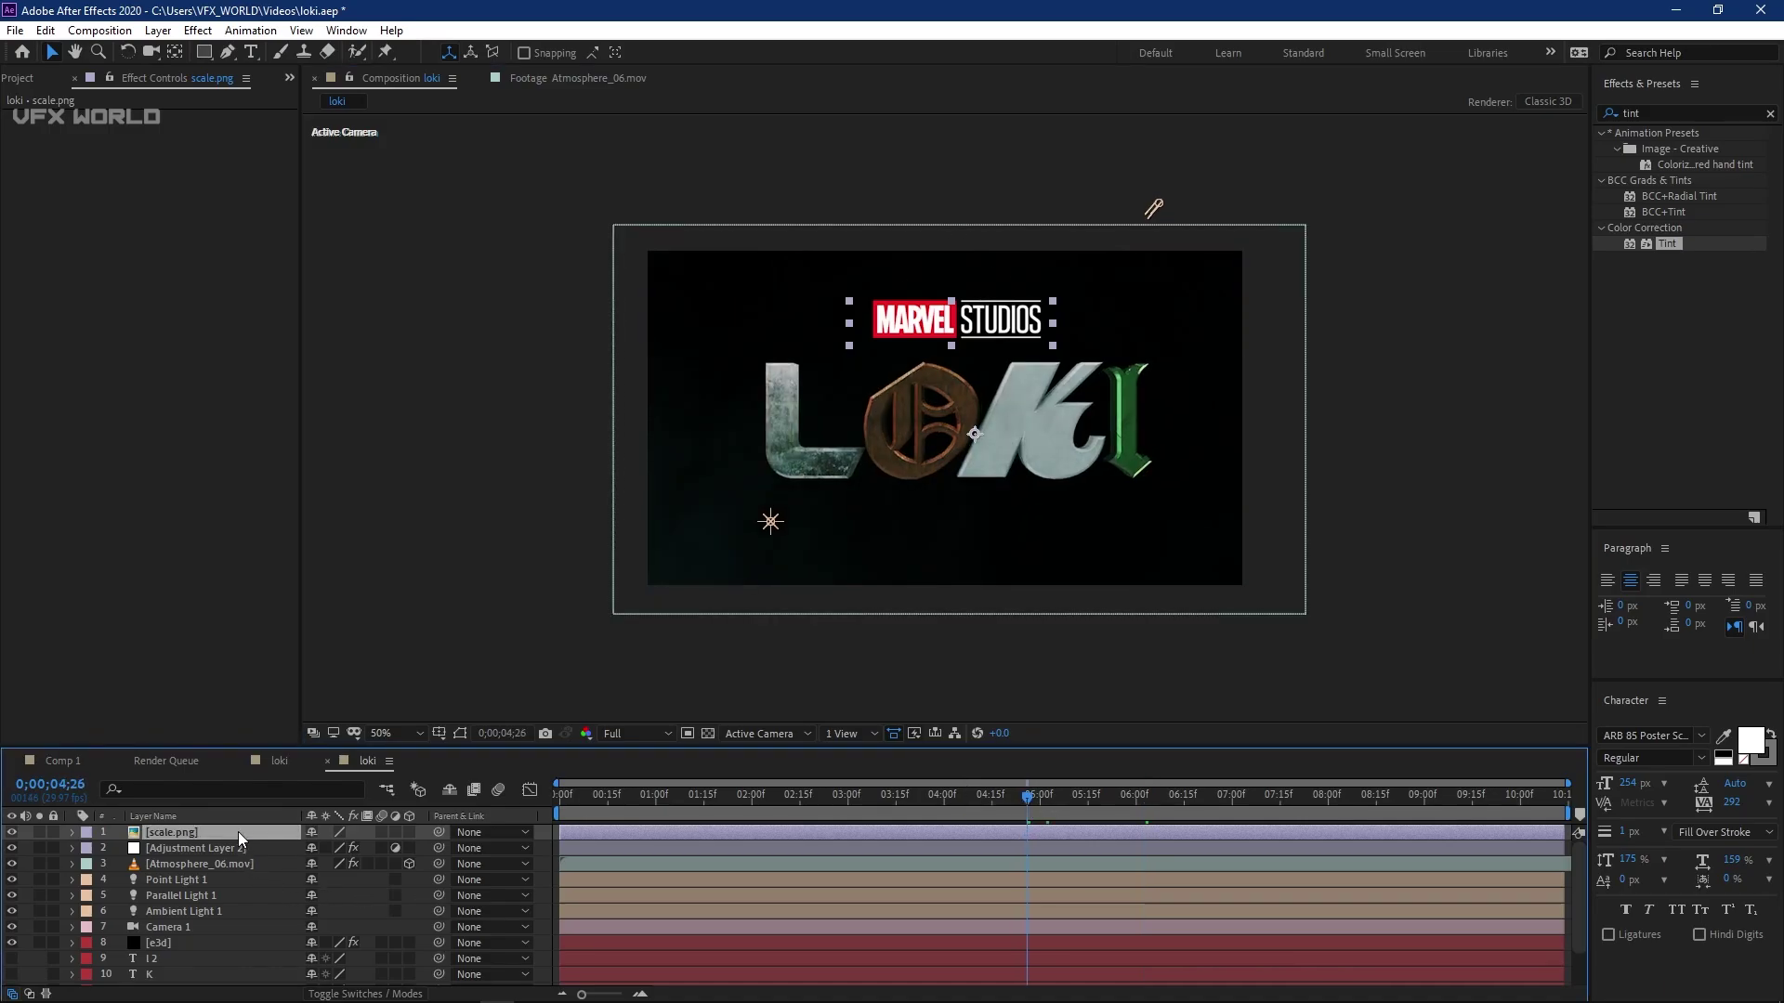
key("t")
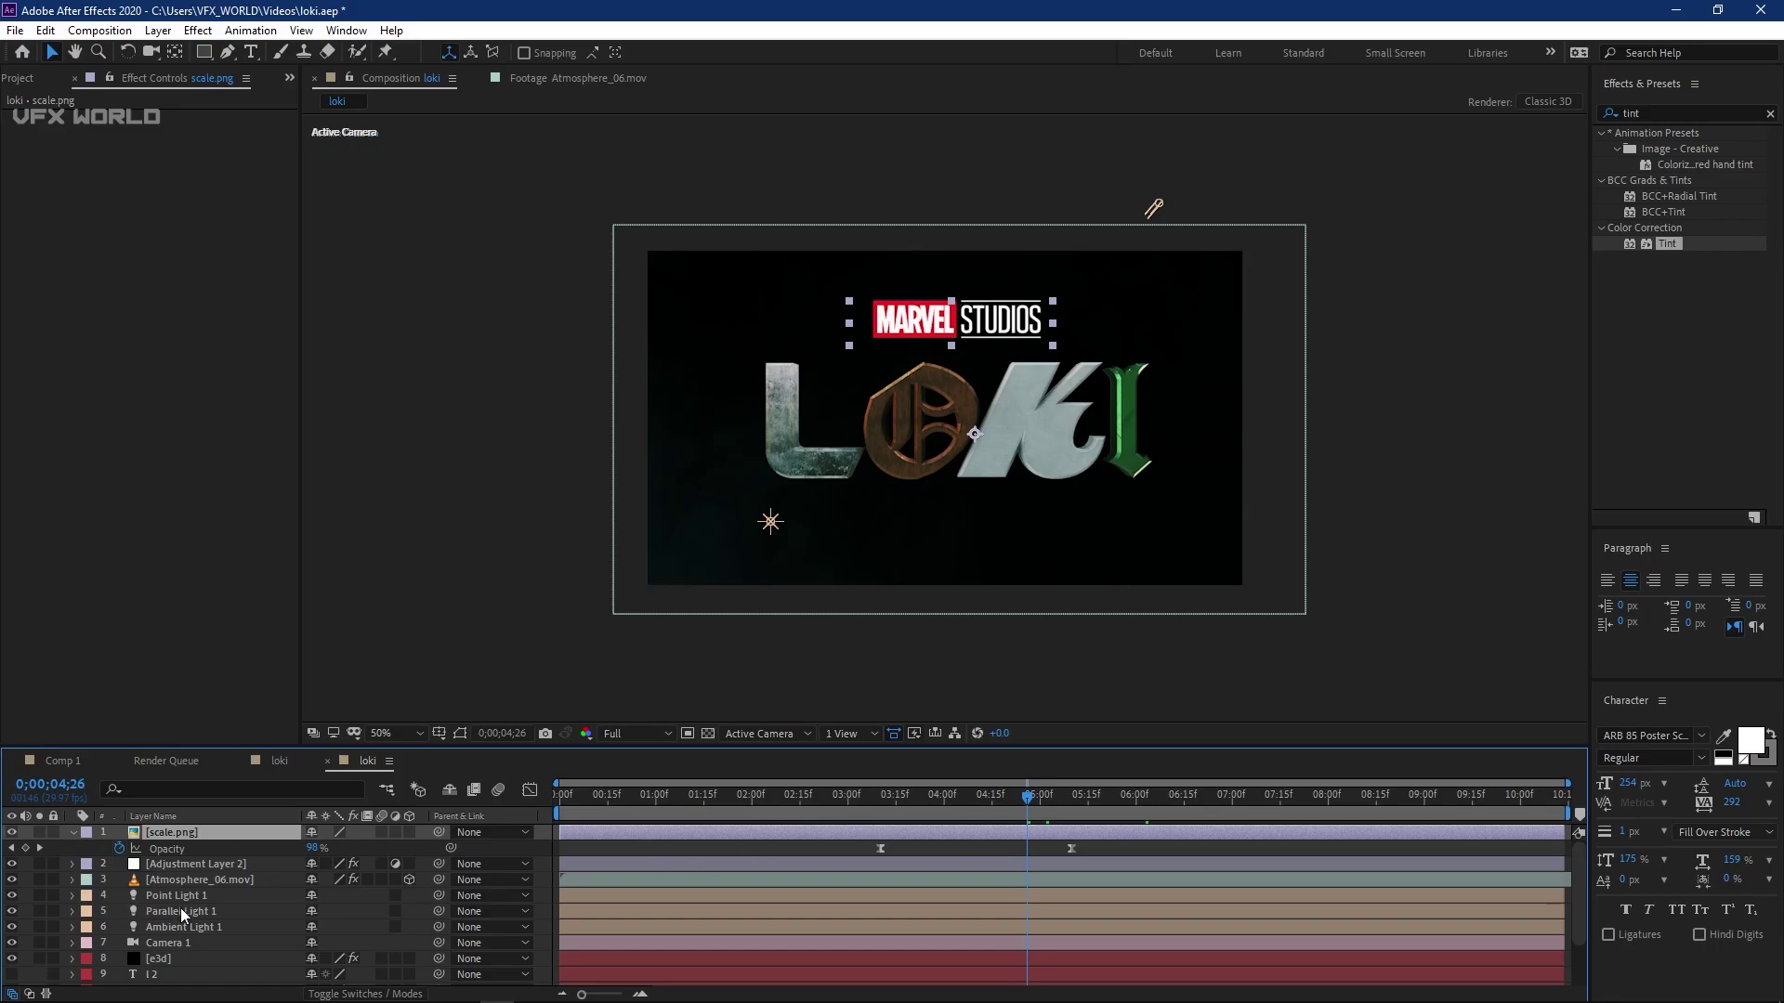
left_click(180, 943)
key("p")
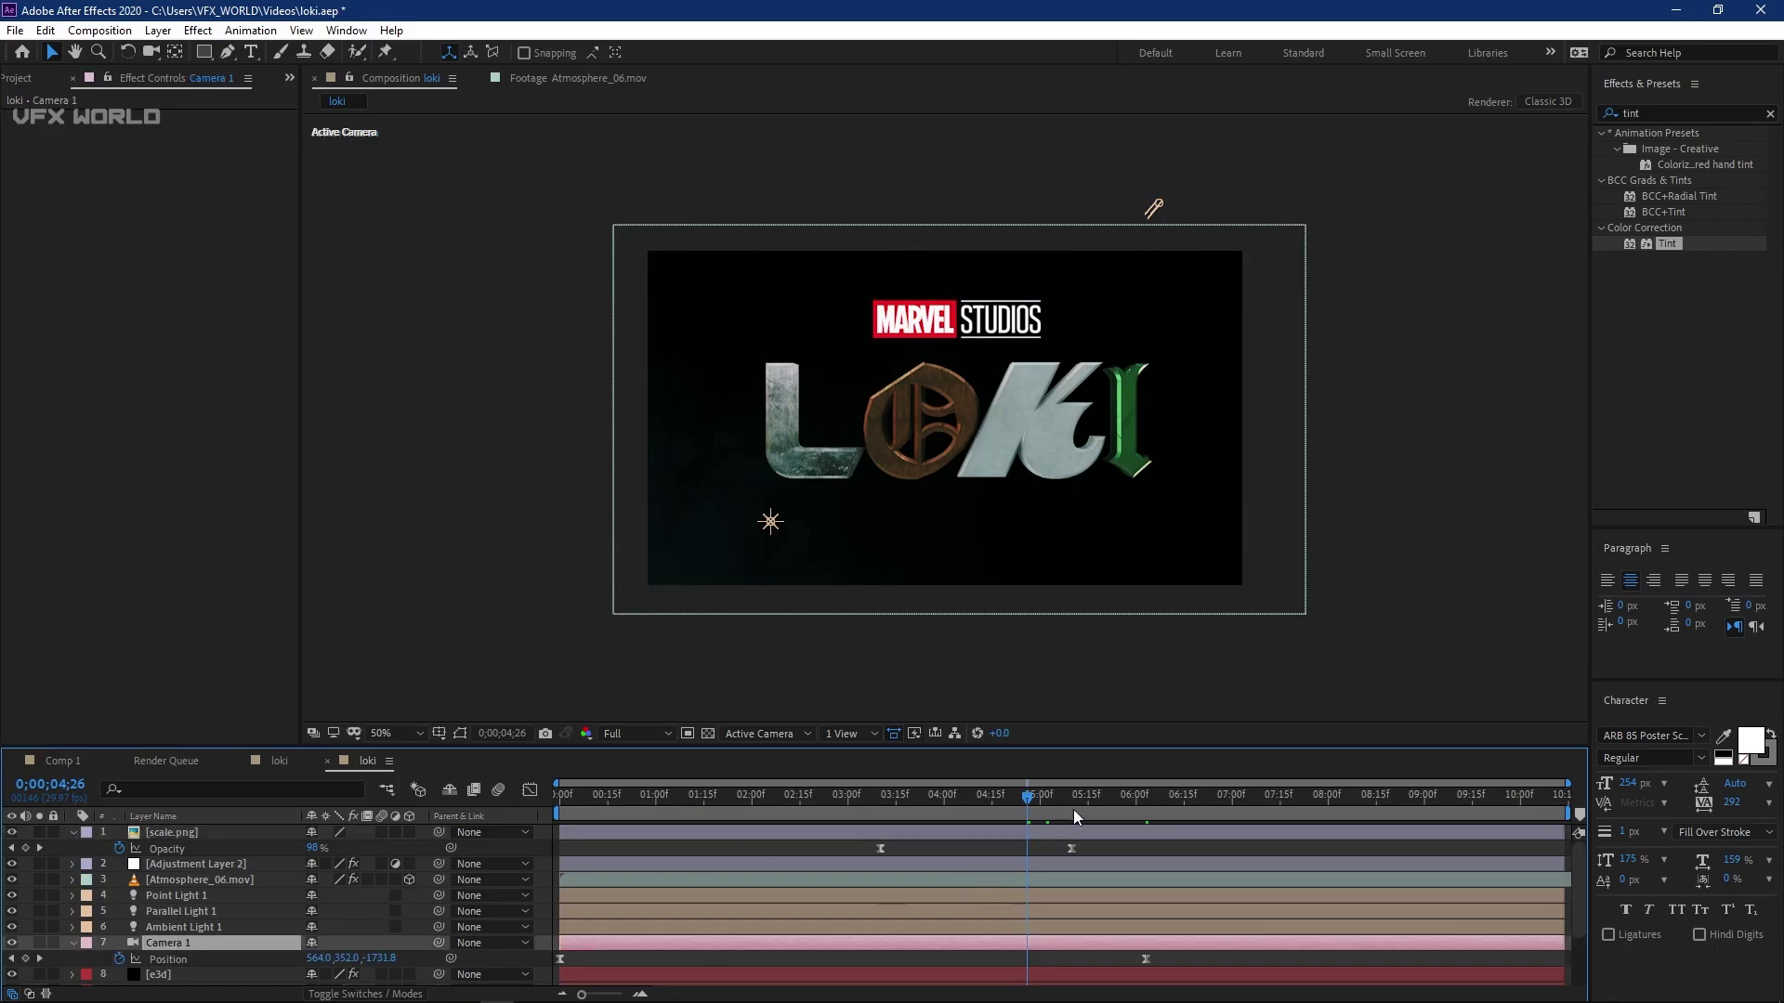
left_click(1138, 801)
left_click_drag(1105, 833, 1055, 799)
key("u")
key("/")
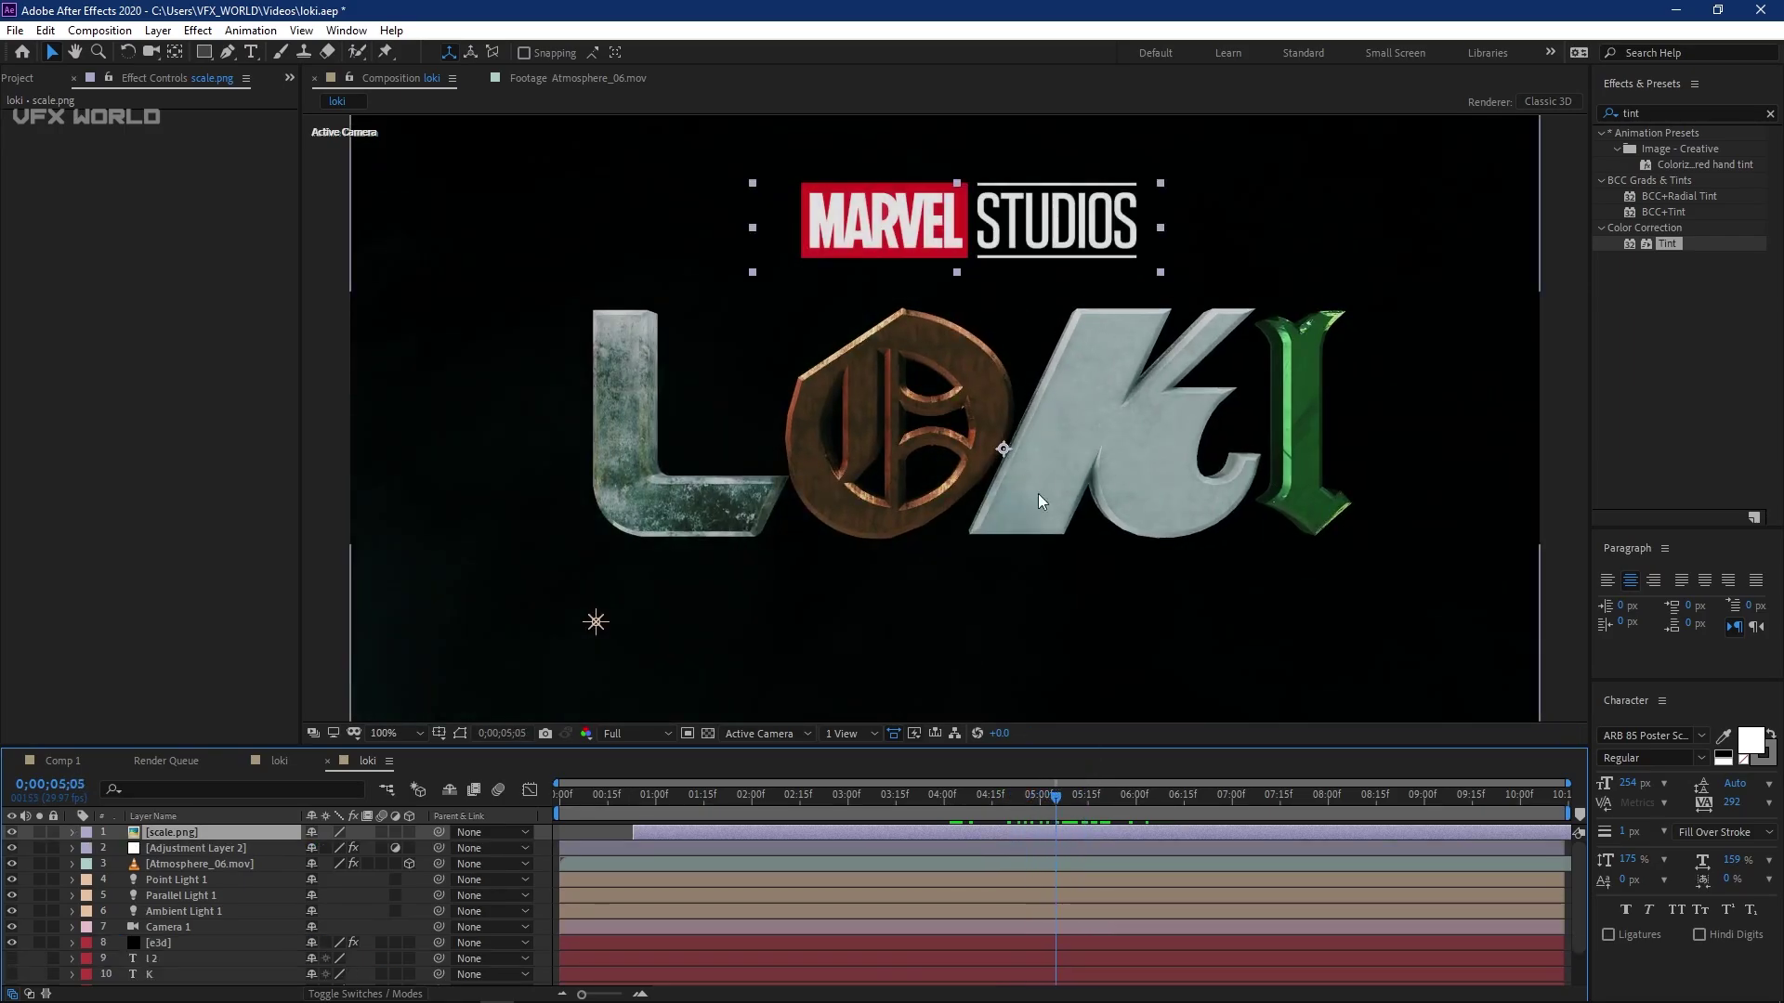
- Move the Atmosphere_06.mov layer directly below the e3d layer and preview the frames with the composition fitted to the view
left_click(215, 864)
left_click_drag(230, 869, 223, 949)
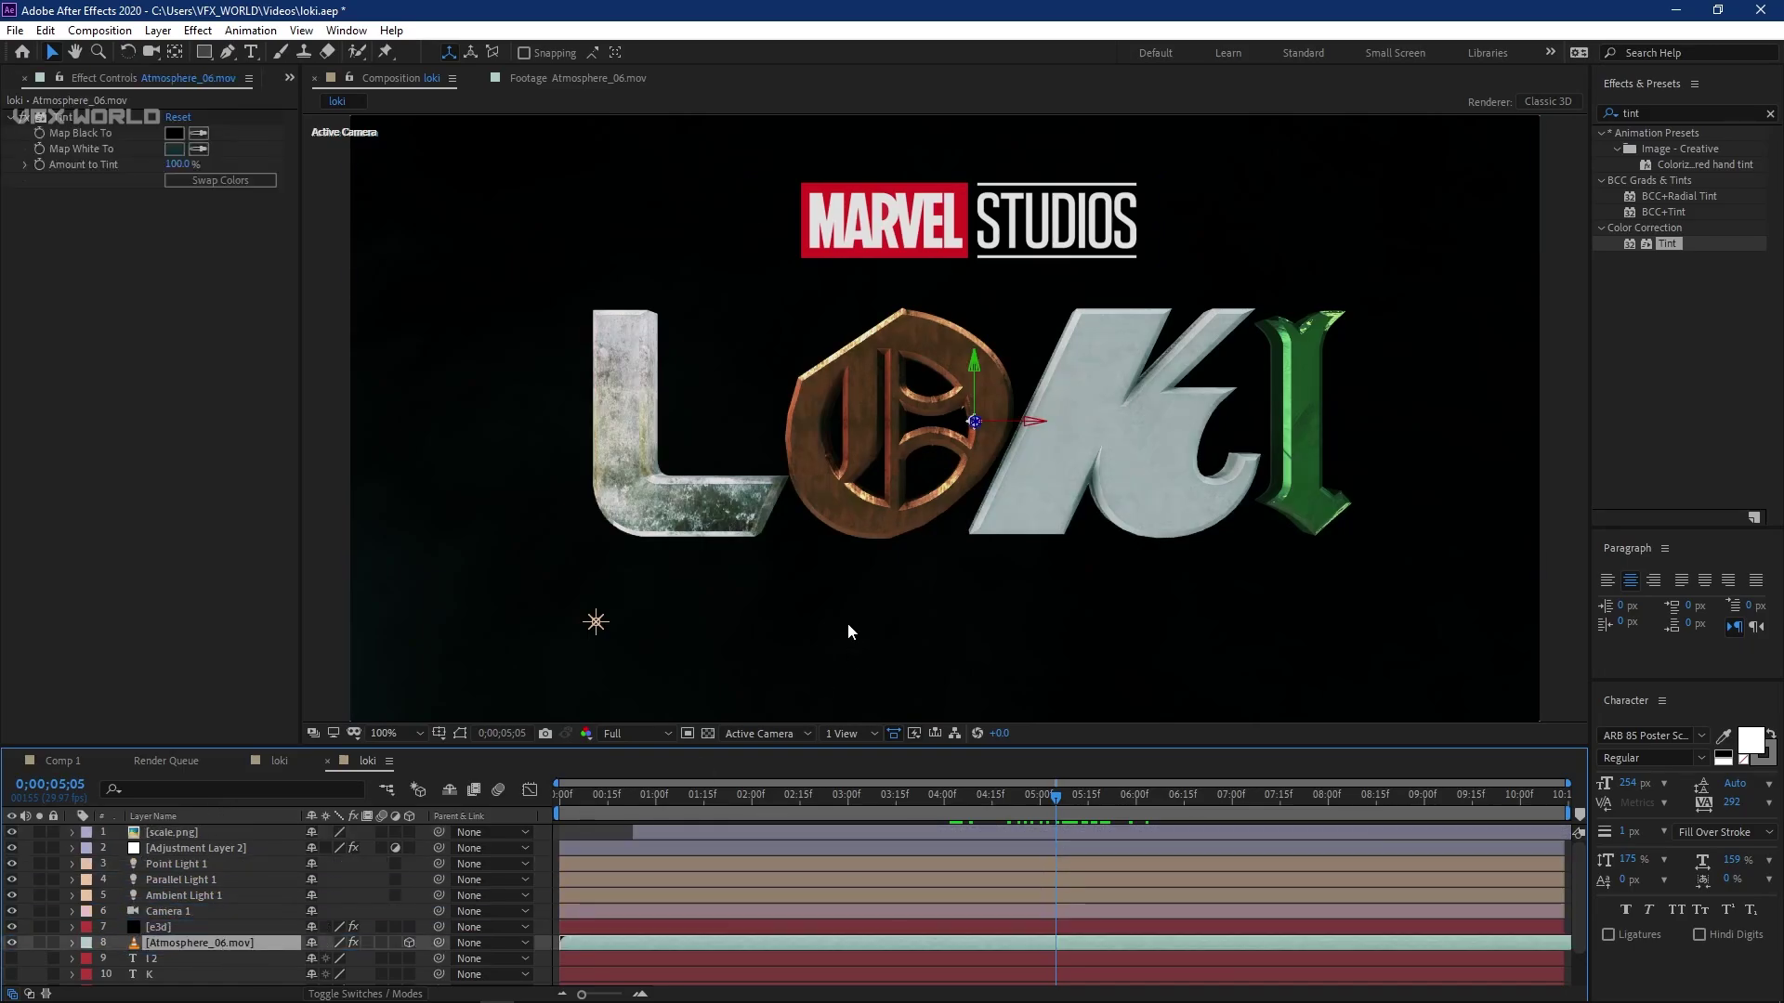
left_click_drag(1070, 810, 957, 810)
left_click_drag(812, 816, 1067, 818)
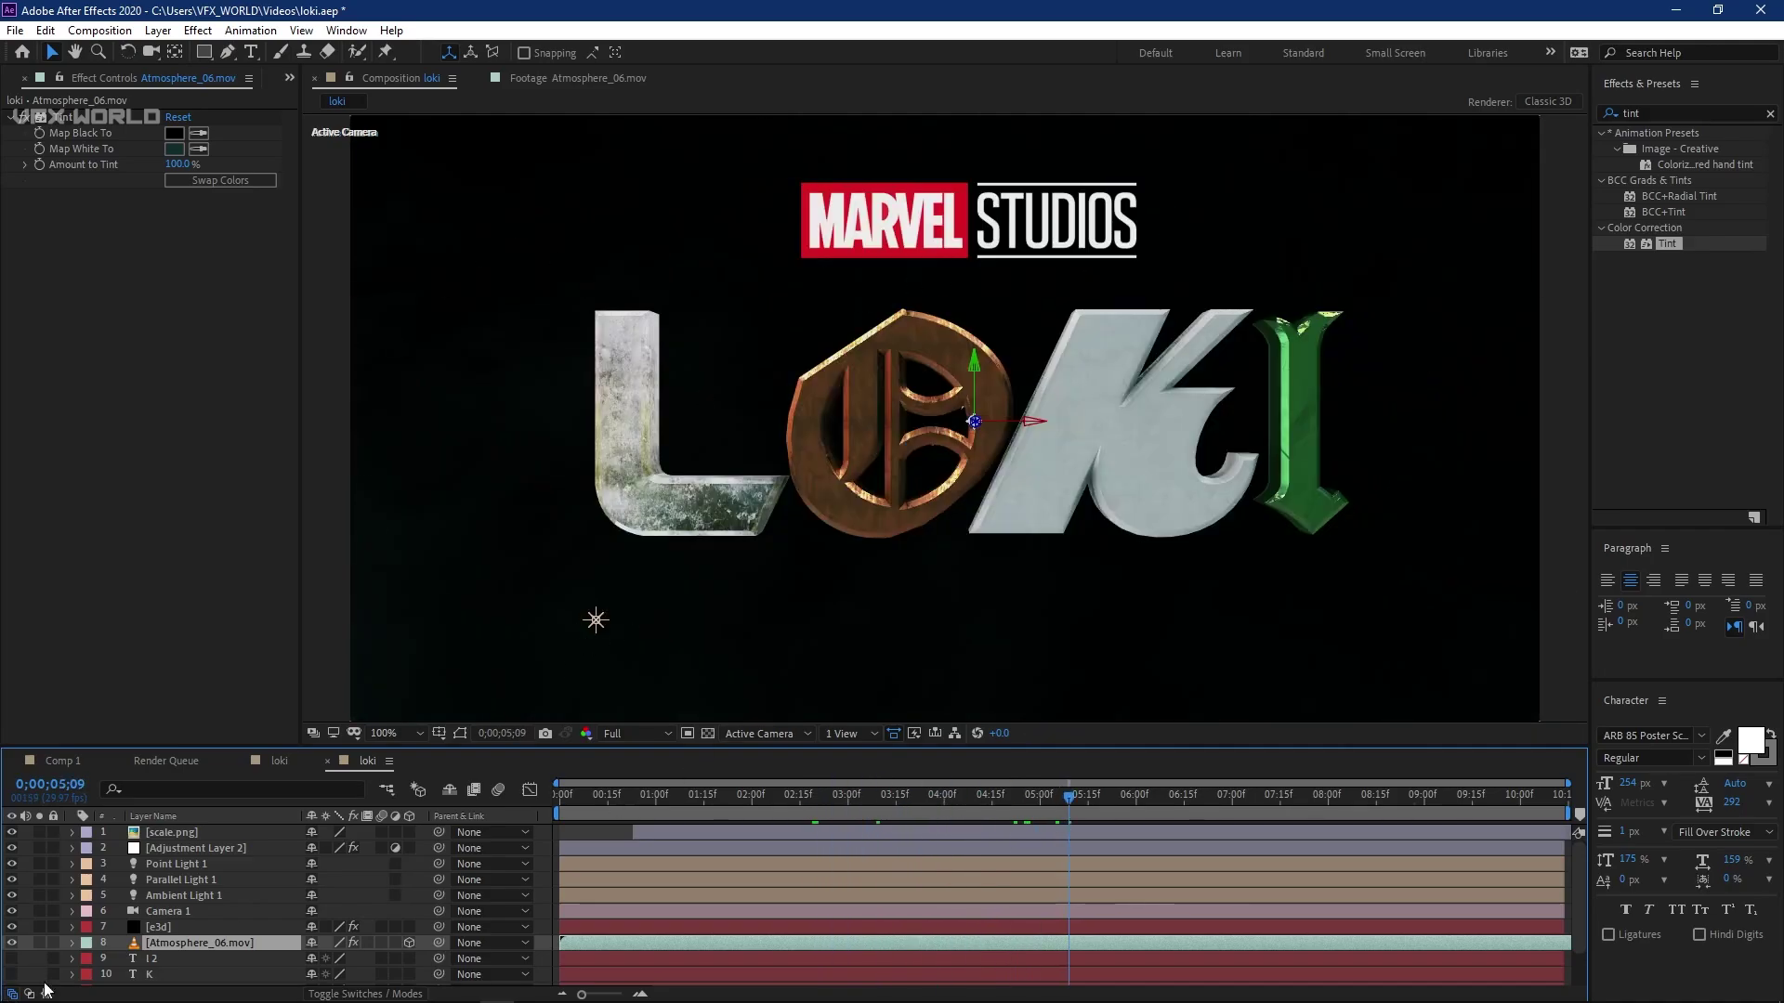
left_click(386, 733)
left_click(415, 431)
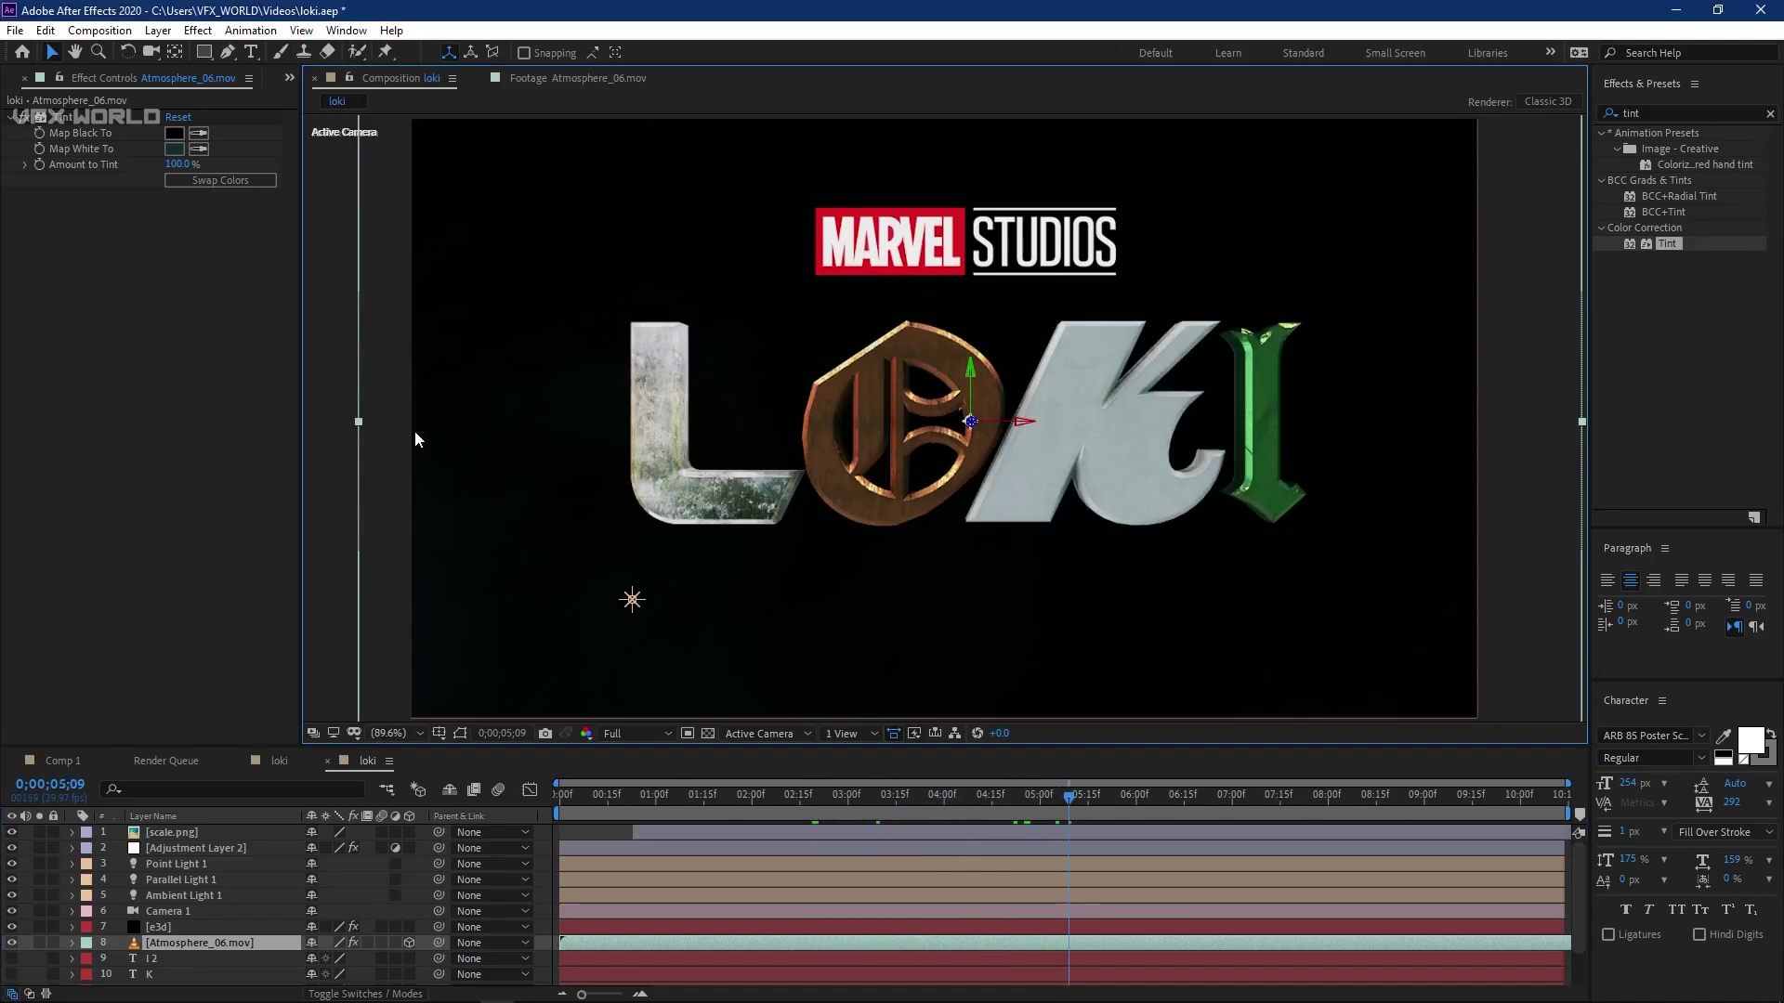
- Open Comp 1, select its Camera 1 layer and examine the title at 0;00;02;24 and 0;00;05;10
left_click(62, 760)
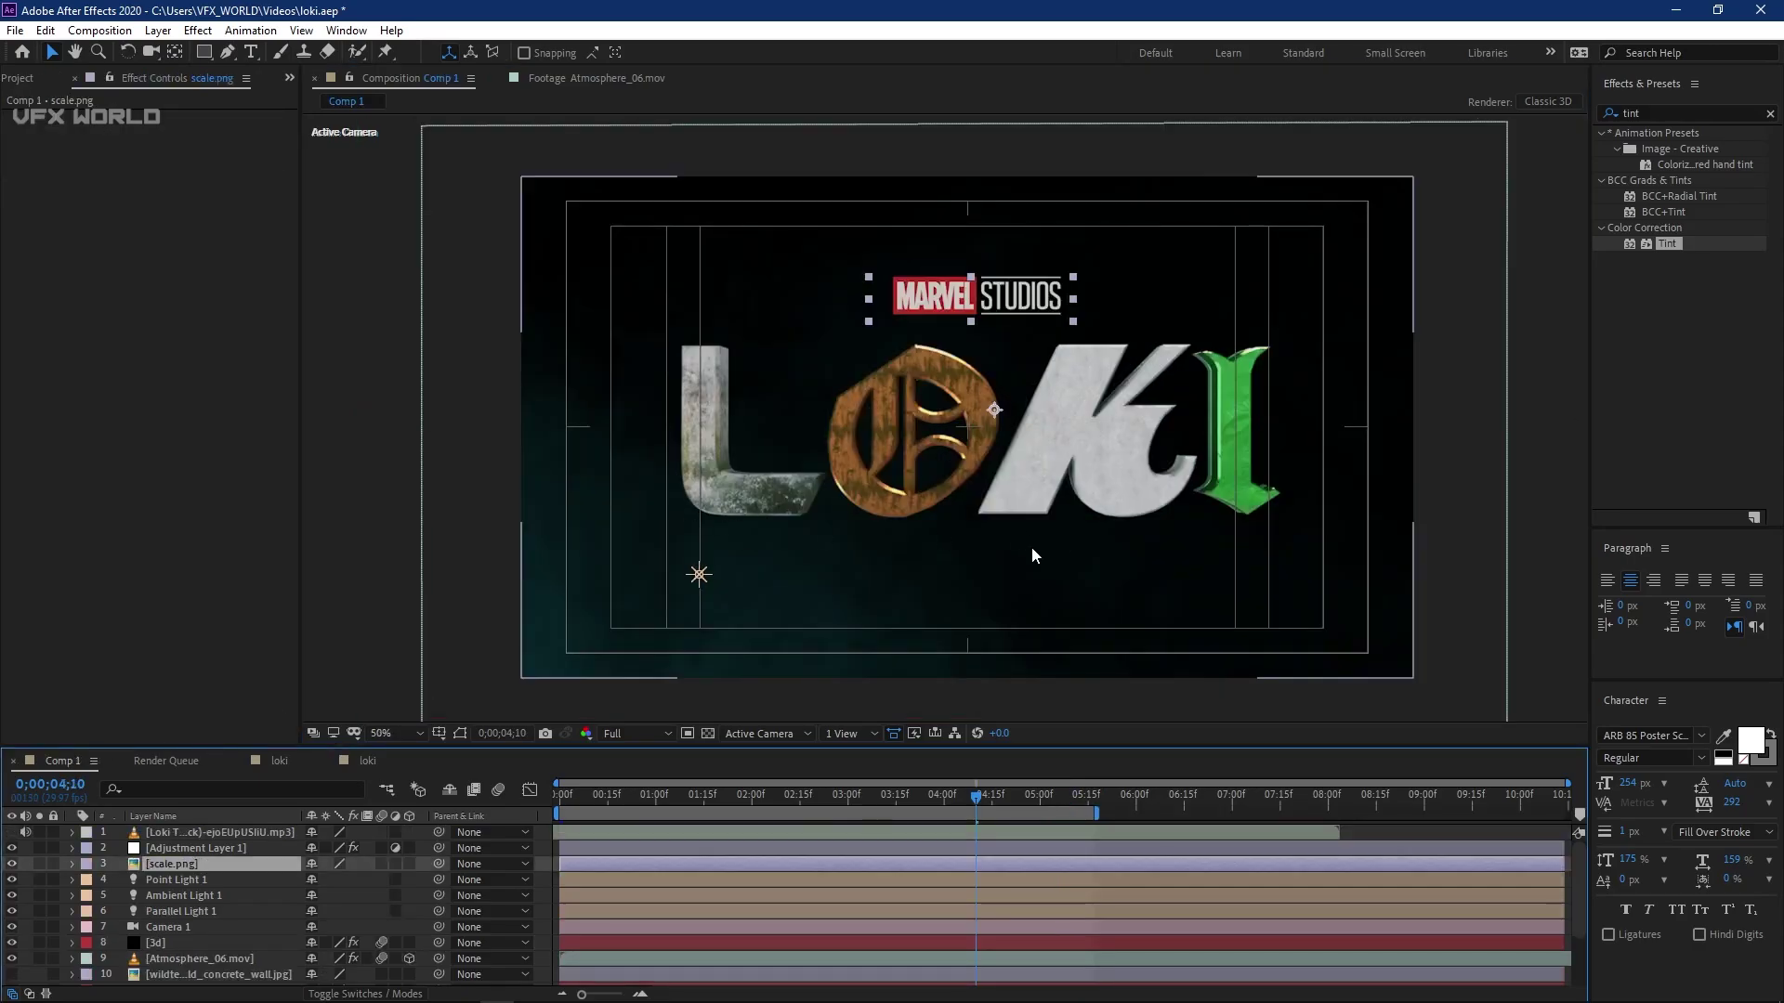
left_click(180, 940)
left_click(176, 927)
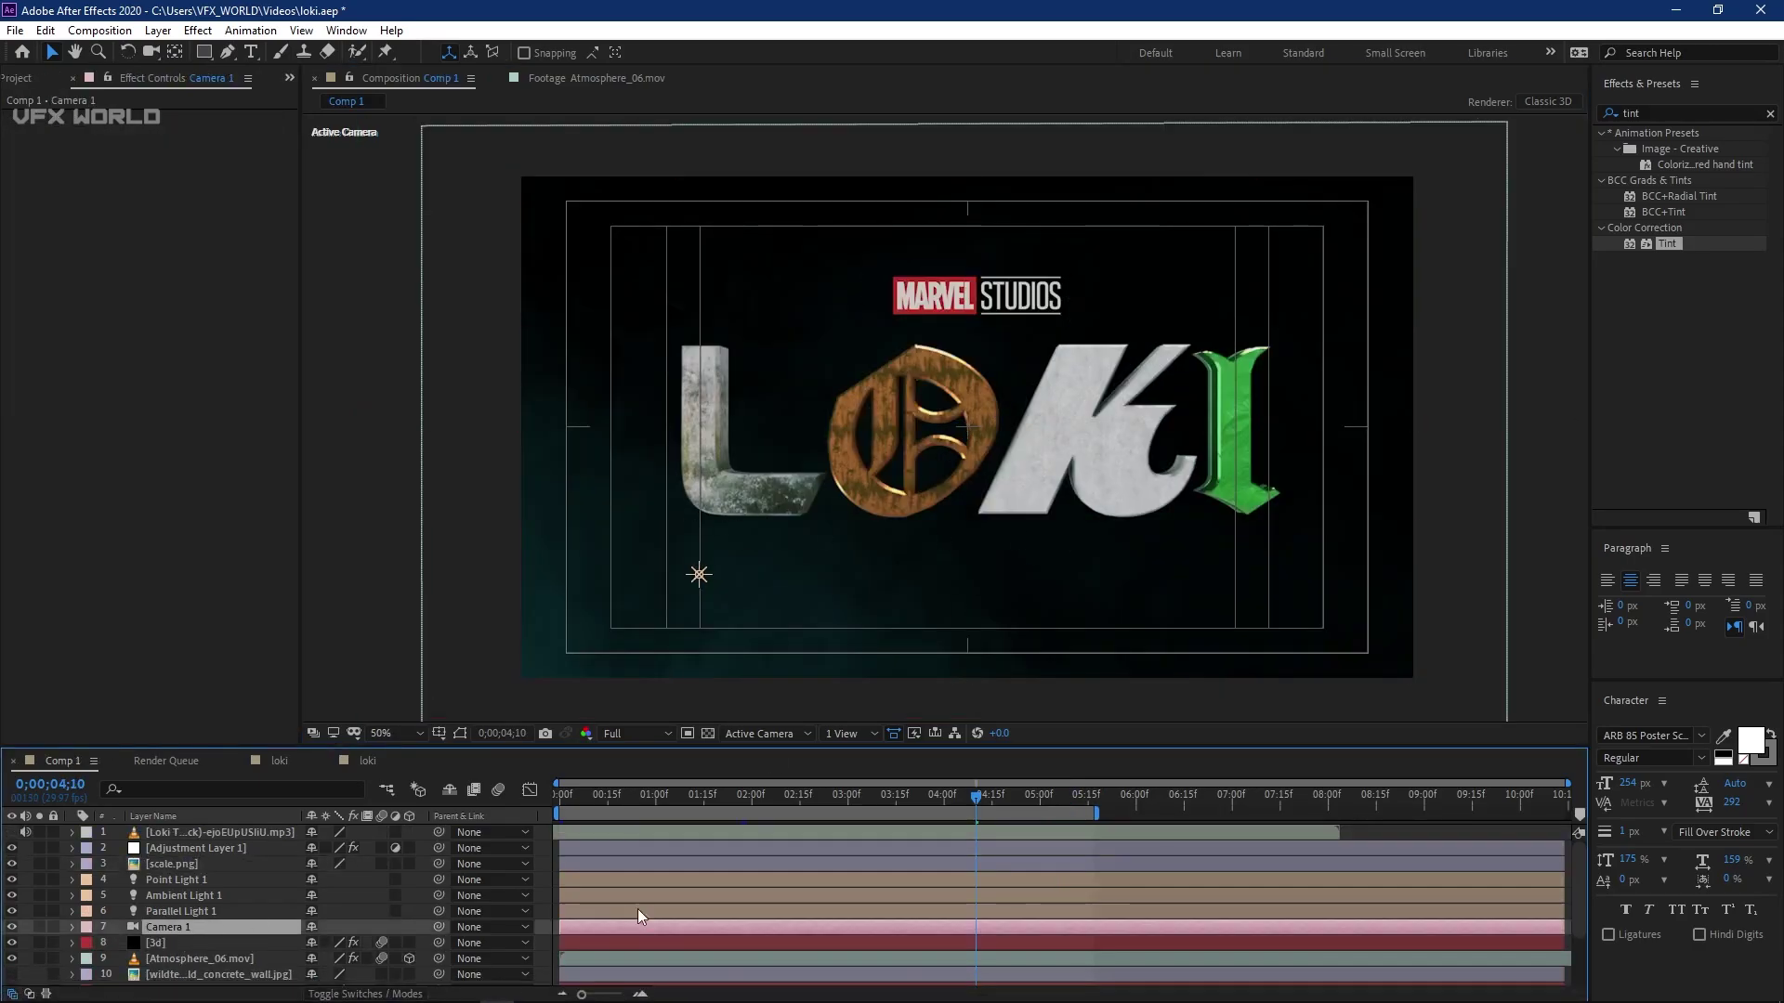
left_click(829, 795)
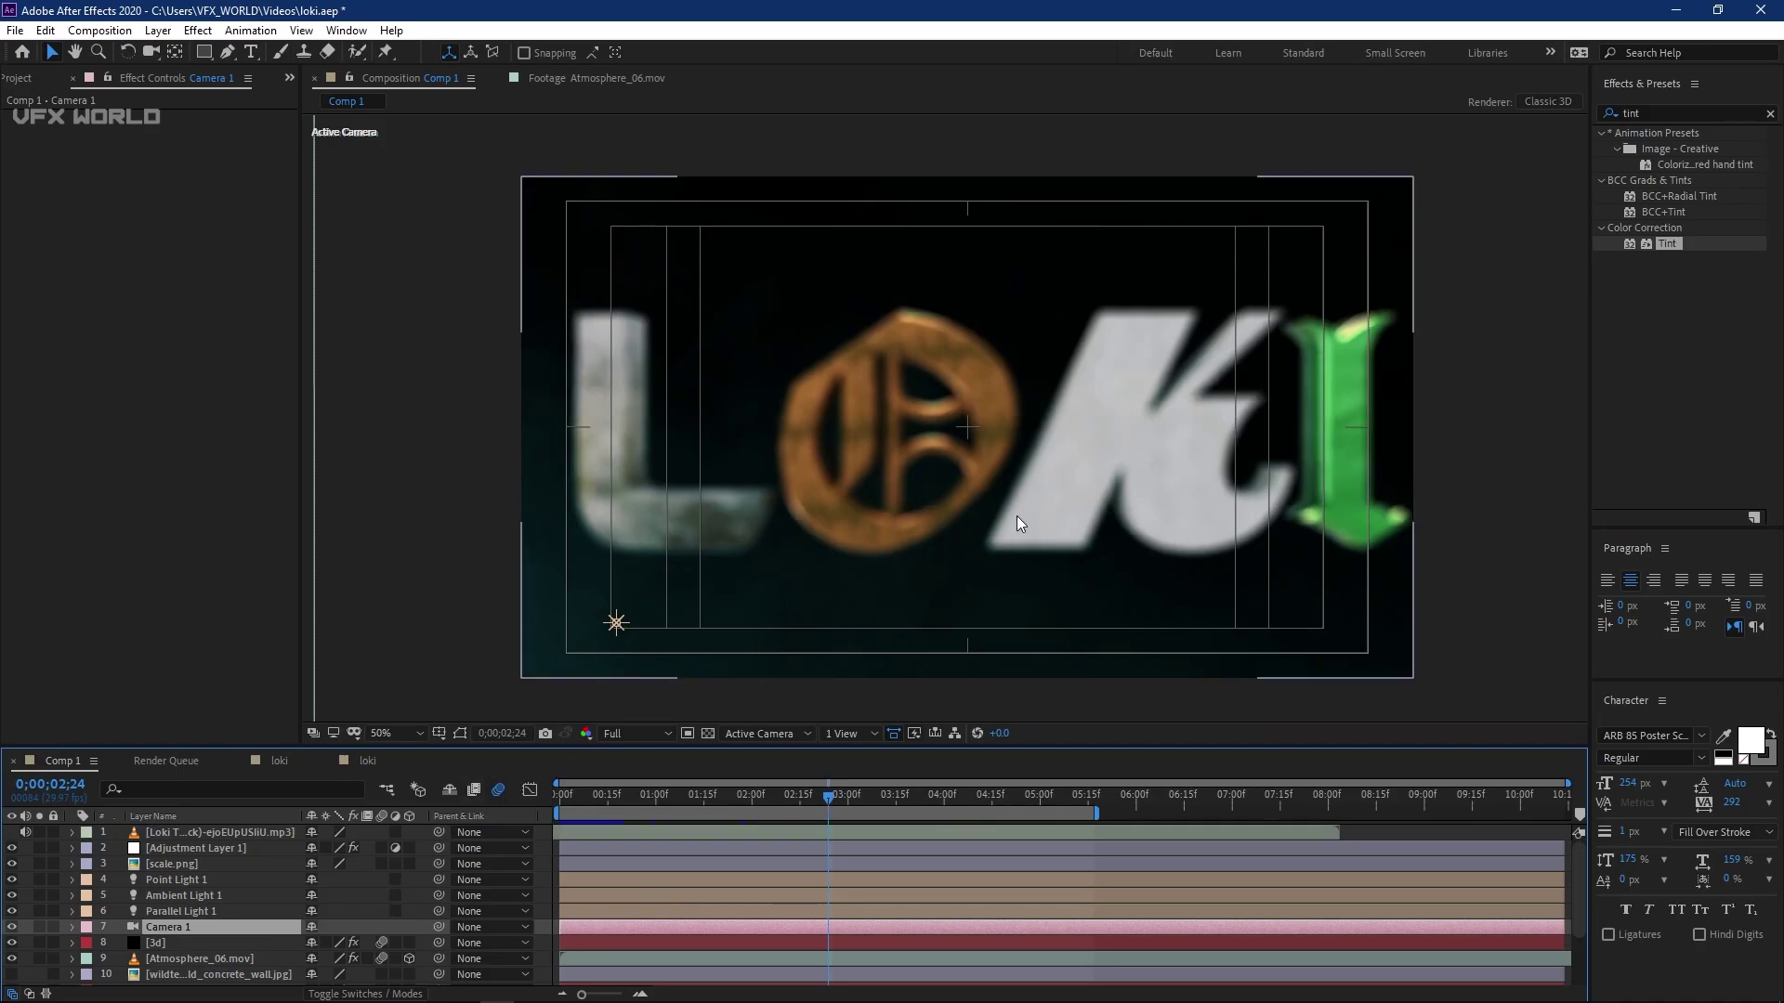
left_click(1070, 795)
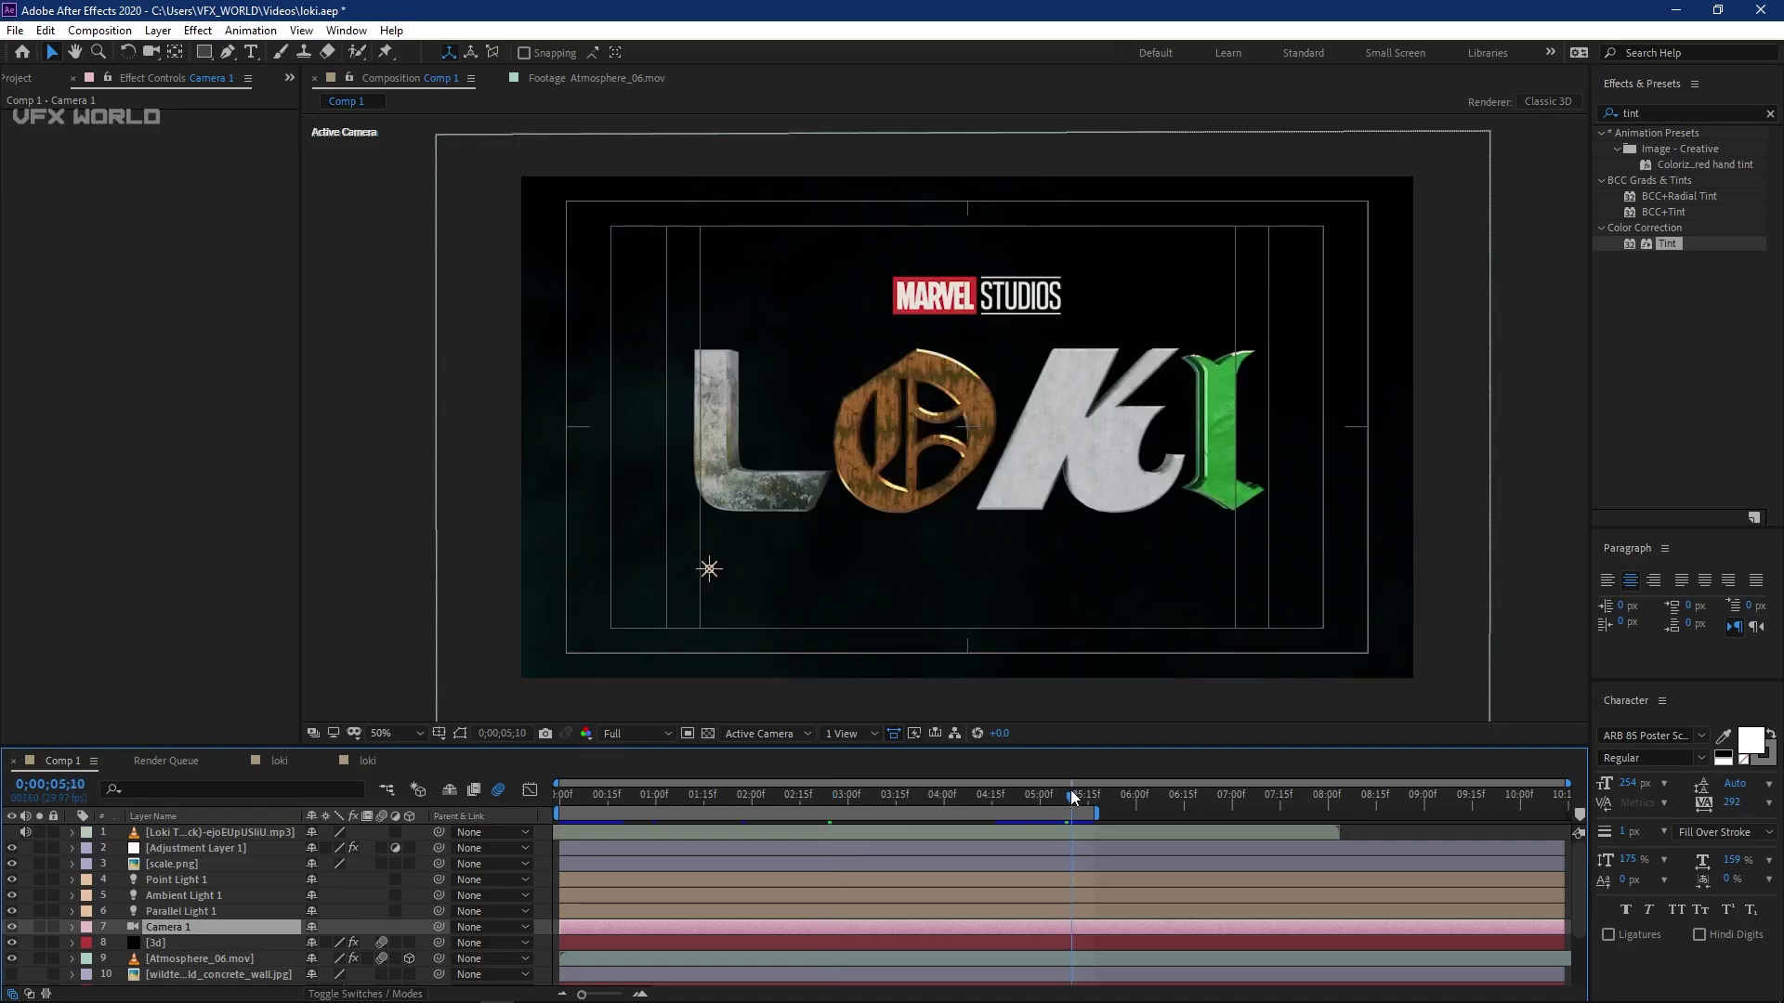